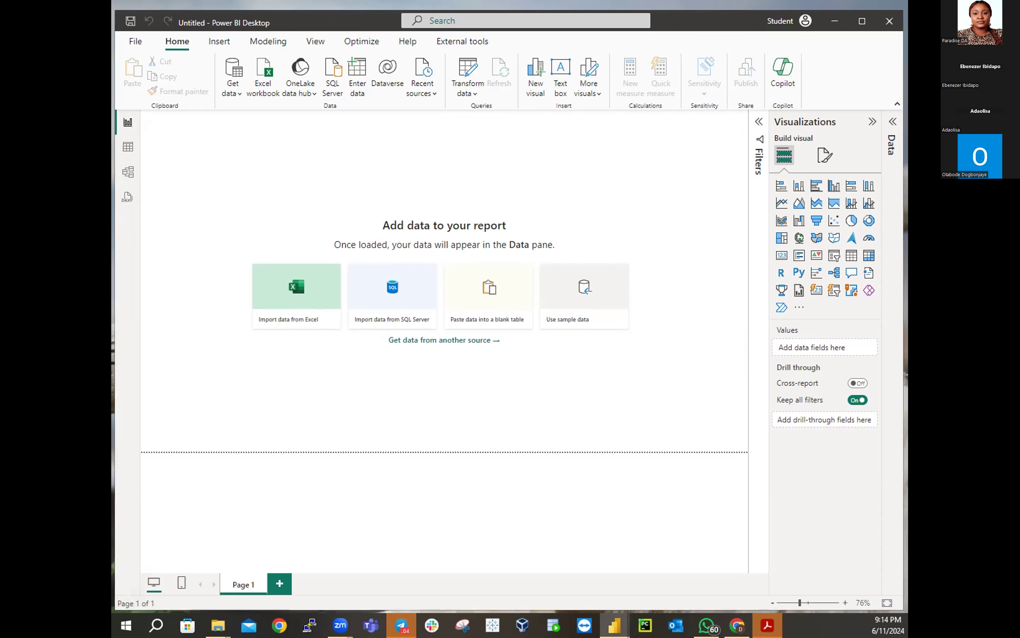
# Open a new File Explorer window with Win+E
pyautogui.press('super+e')
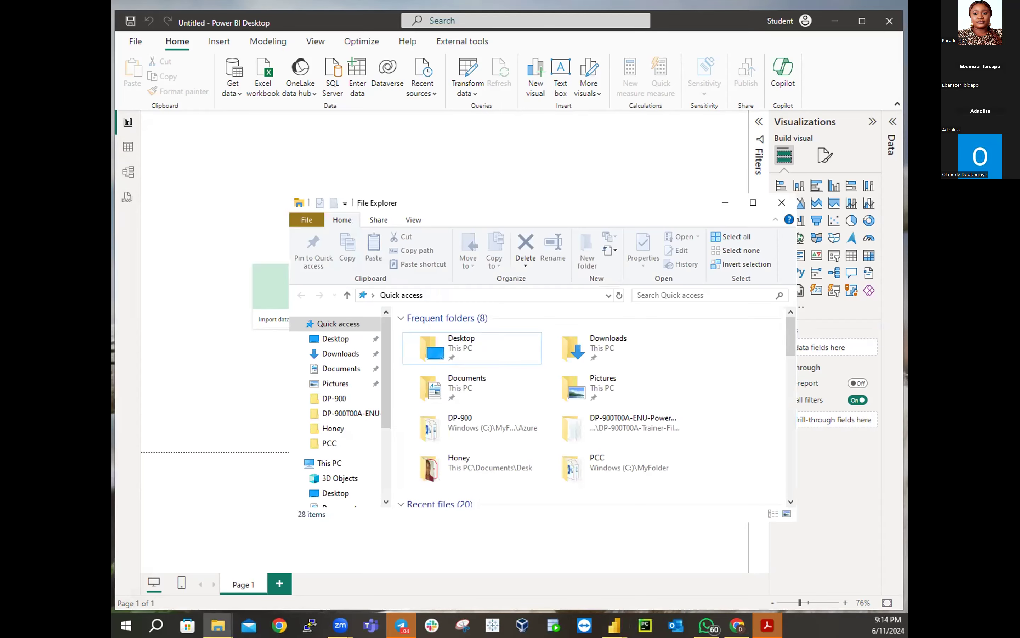
# Put away the Lab-Note folder window and move File Explorer higher up
pyautogui.hotkey('alt', 'Tab')
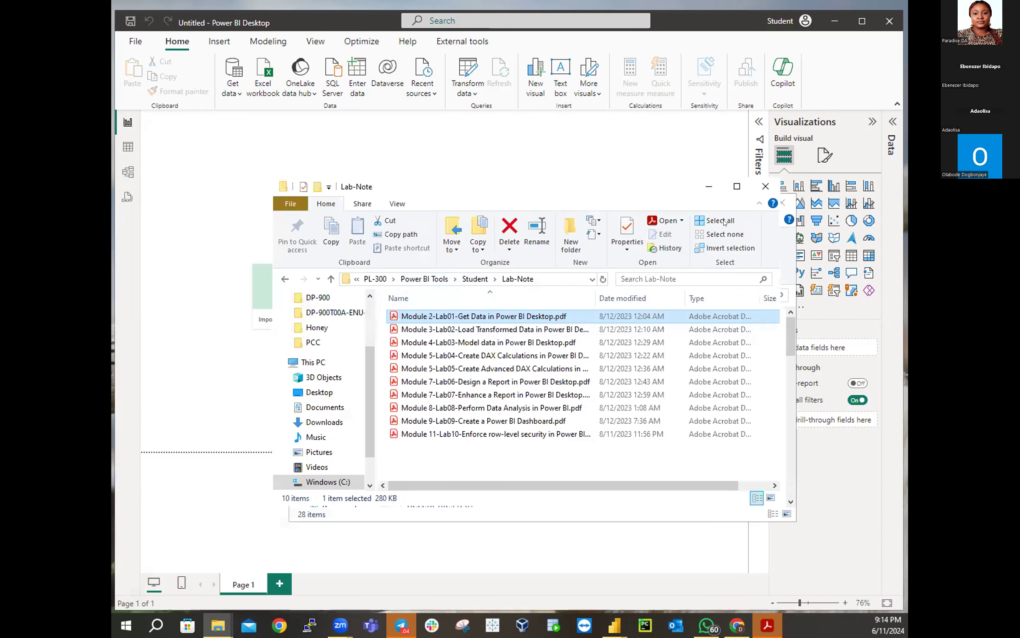
pyautogui.click(709, 186)
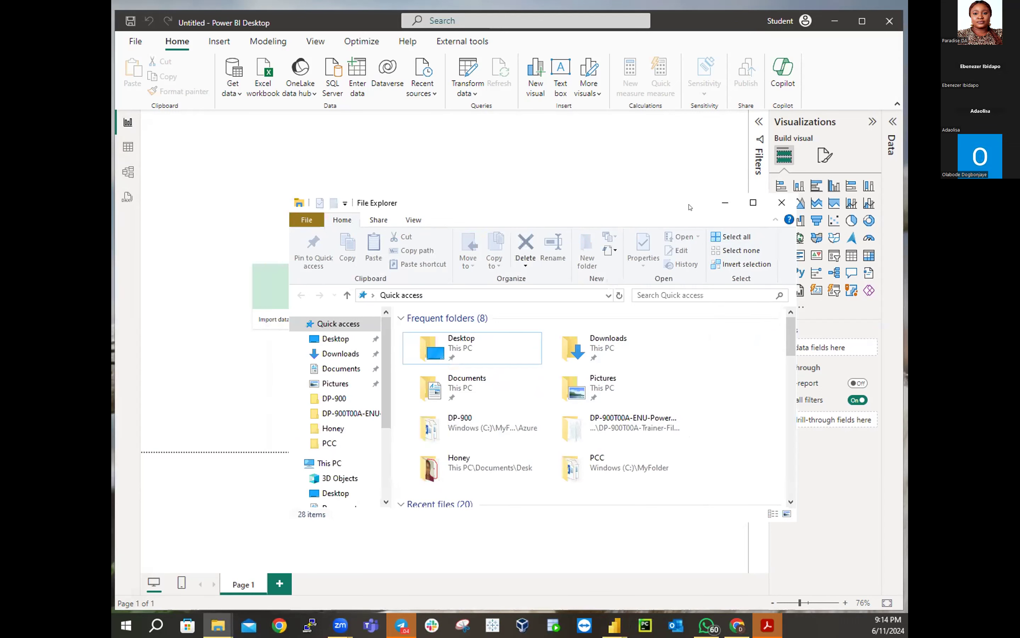
pyautogui.moveTo(690, 207); pyautogui.dragTo(721, 145)
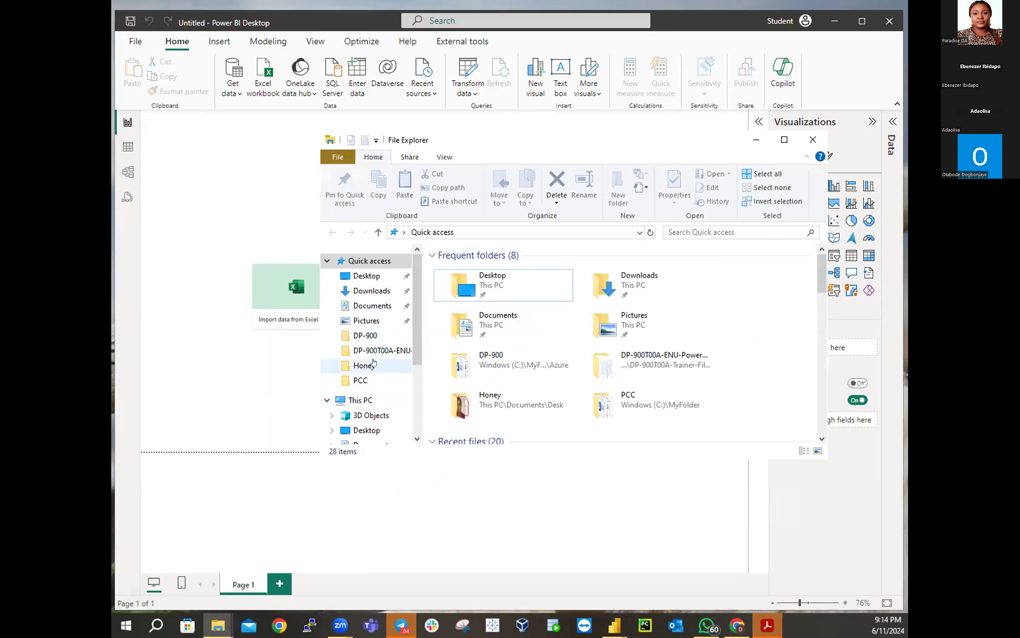
# Navigate Training > Data Analysis & Reconciliation Training > Power BI > PL-300, check Allfiles, and return to PL-300
pyautogui.click(364, 335)
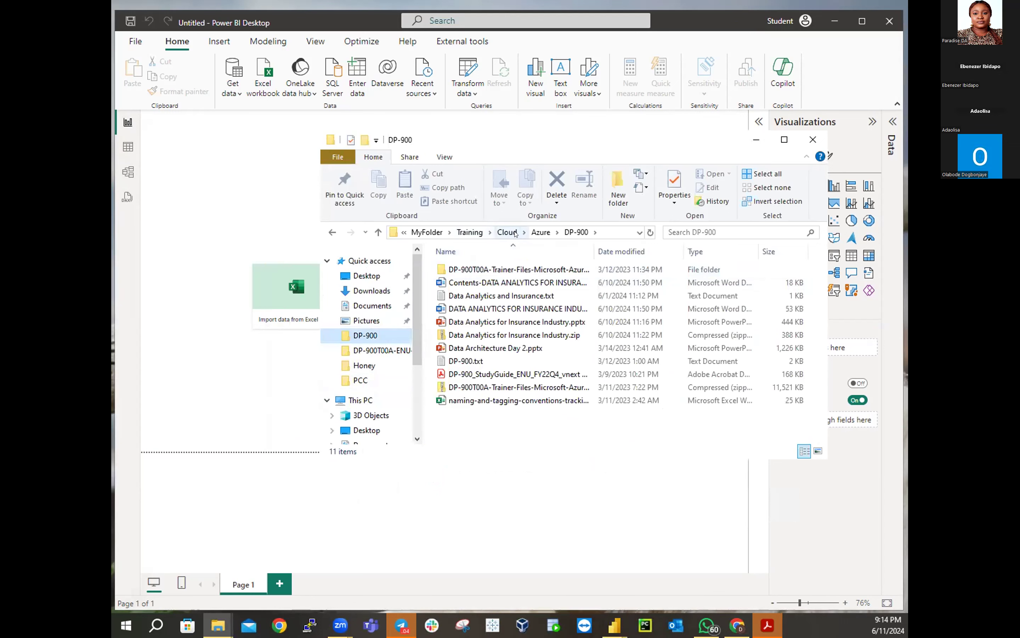
pyautogui.click(467, 233)
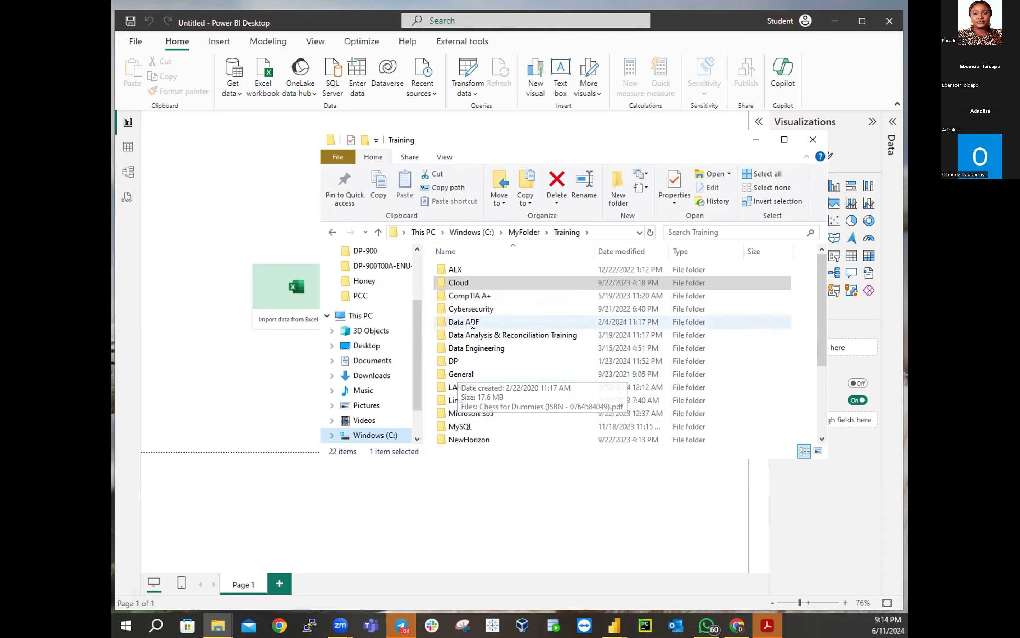
pyautogui.doubleClick(492, 336)
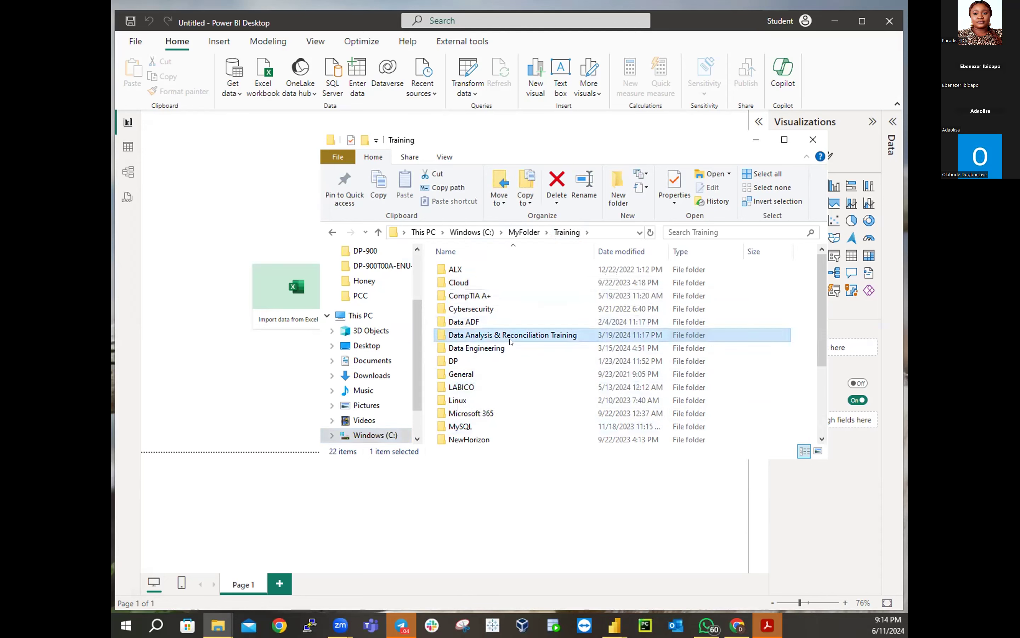
pyautogui.click(462, 347)
pyautogui.doubleClick(463, 347)
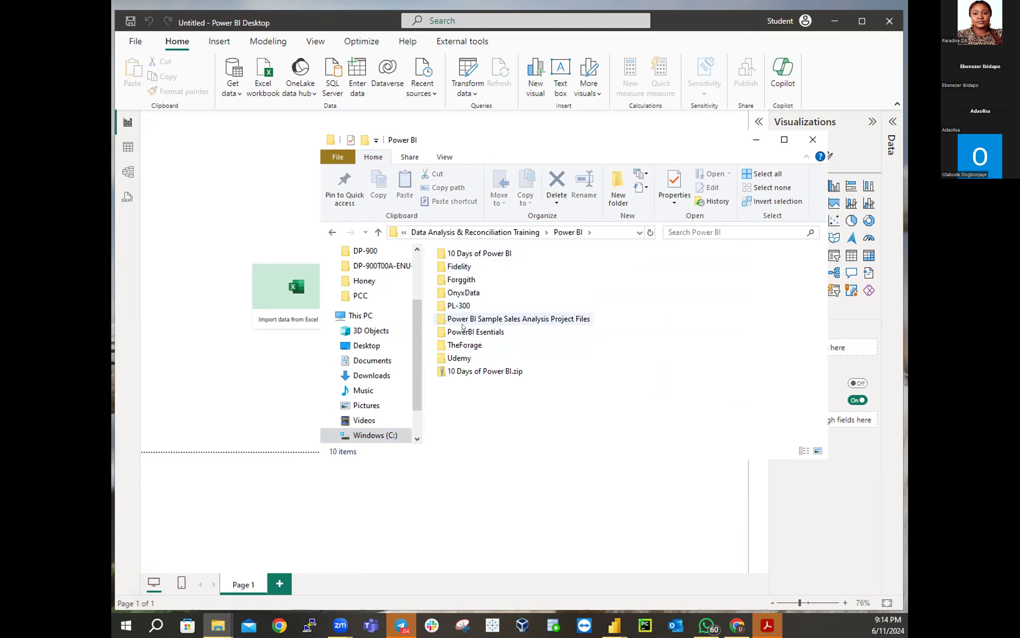
pyautogui.doubleClick(458, 305)
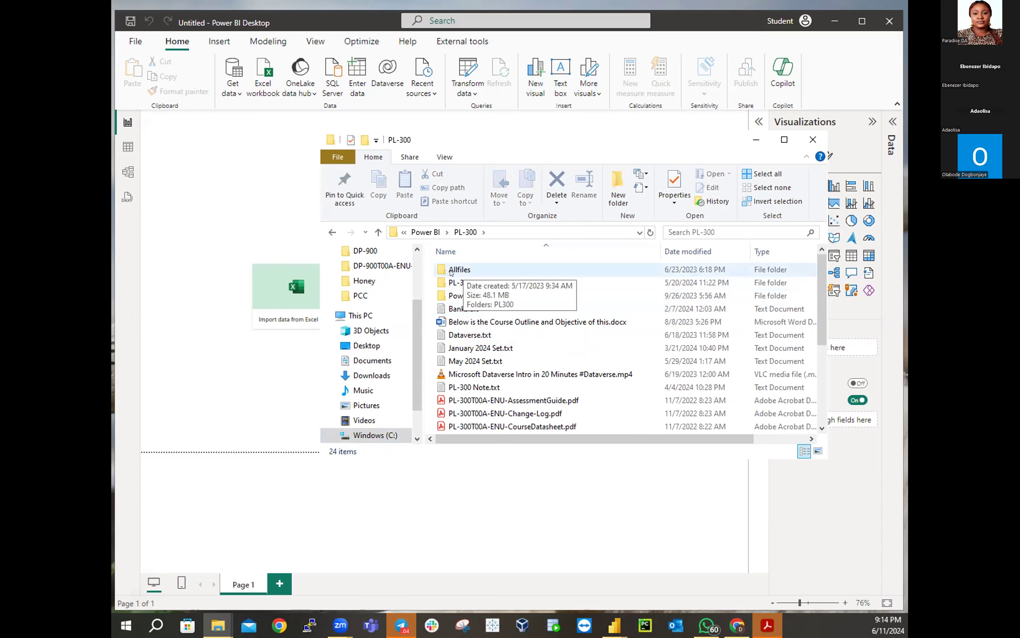
pyautogui.doubleClick(451, 270)
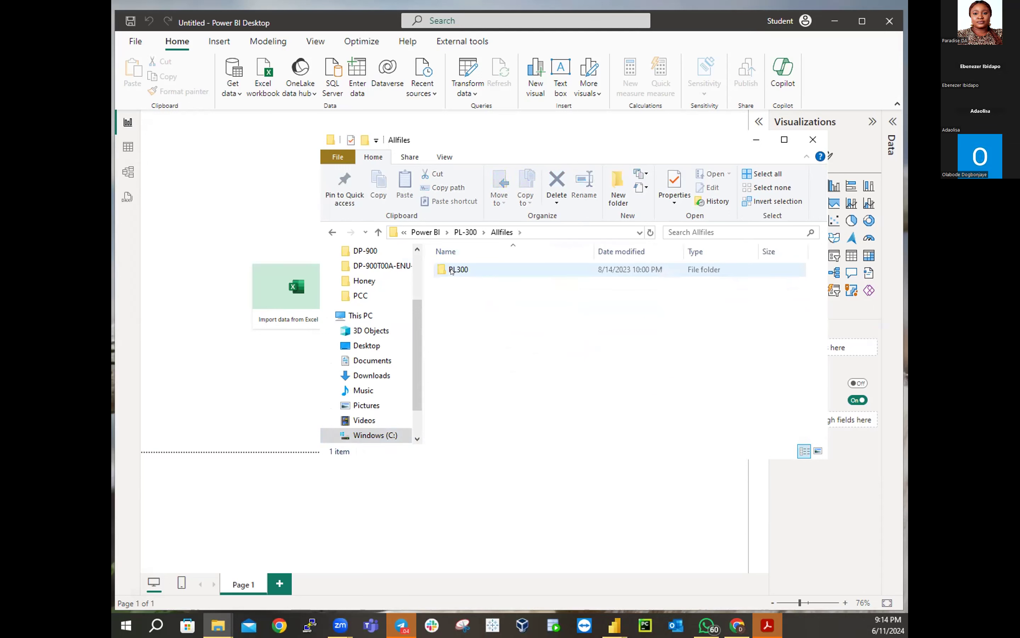
pyautogui.click(466, 232)
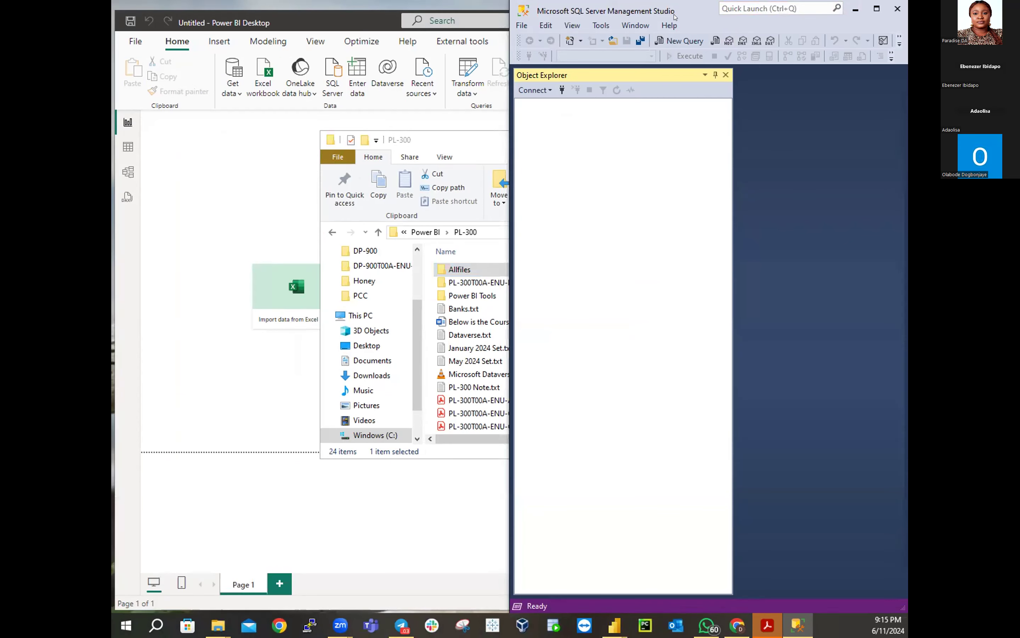
# Reposition the SSMS window and open Connect to Server for a Database Engine
pyautogui.moveTo(675, 17); pyautogui.dragTo(474, 44)
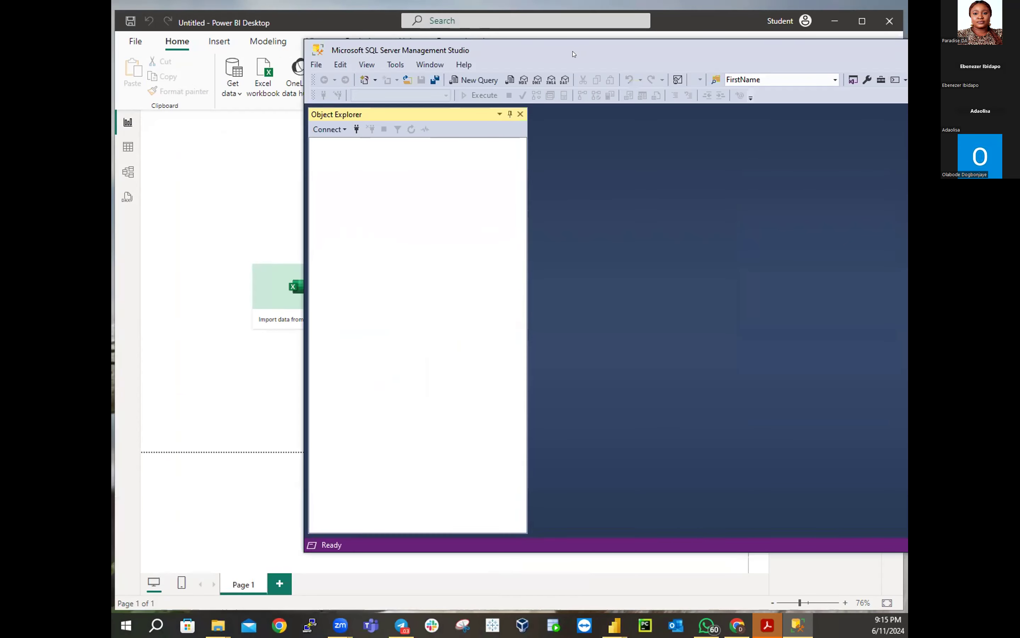
pyautogui.moveTo(574, 53); pyautogui.dragTo(412, 36)
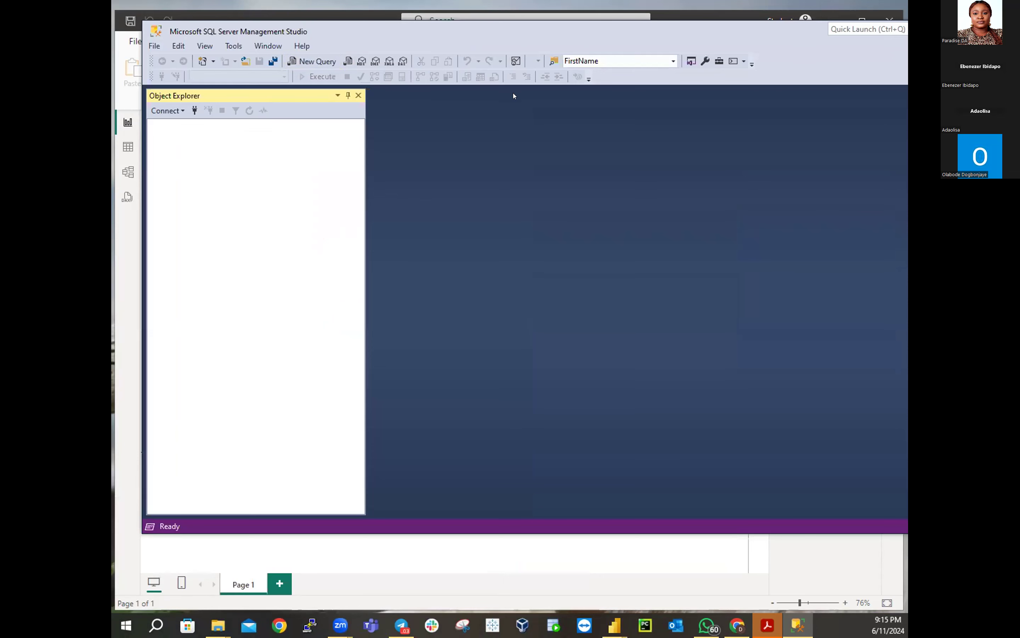
pyautogui.moveTo(346, 32); pyautogui.dragTo(674, 97)
pyautogui.moveTo(432, 66); pyautogui.dragTo(401, 47)
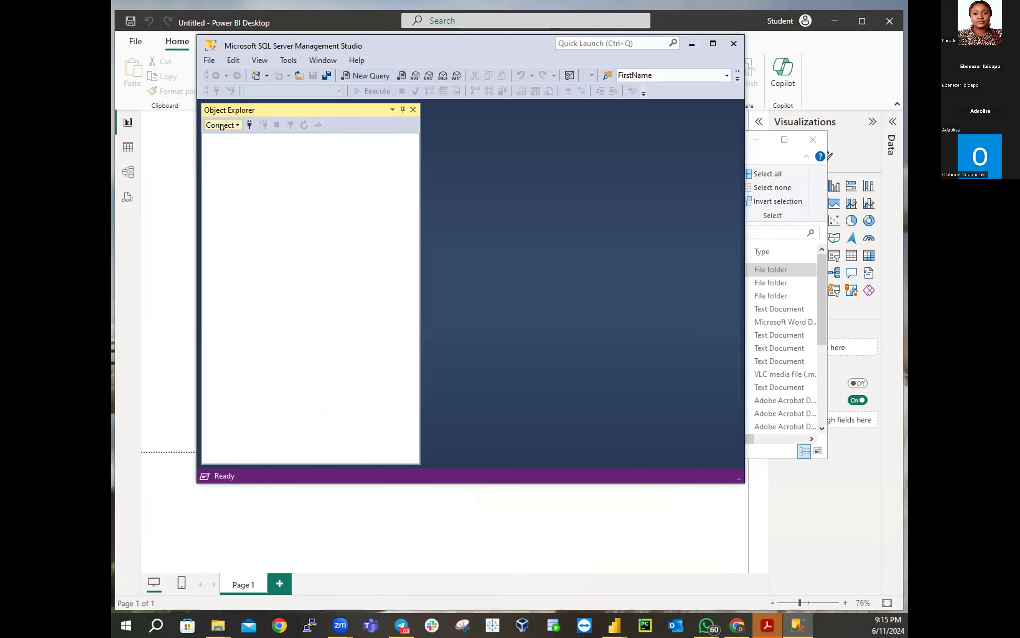
pyautogui.click(221, 125)
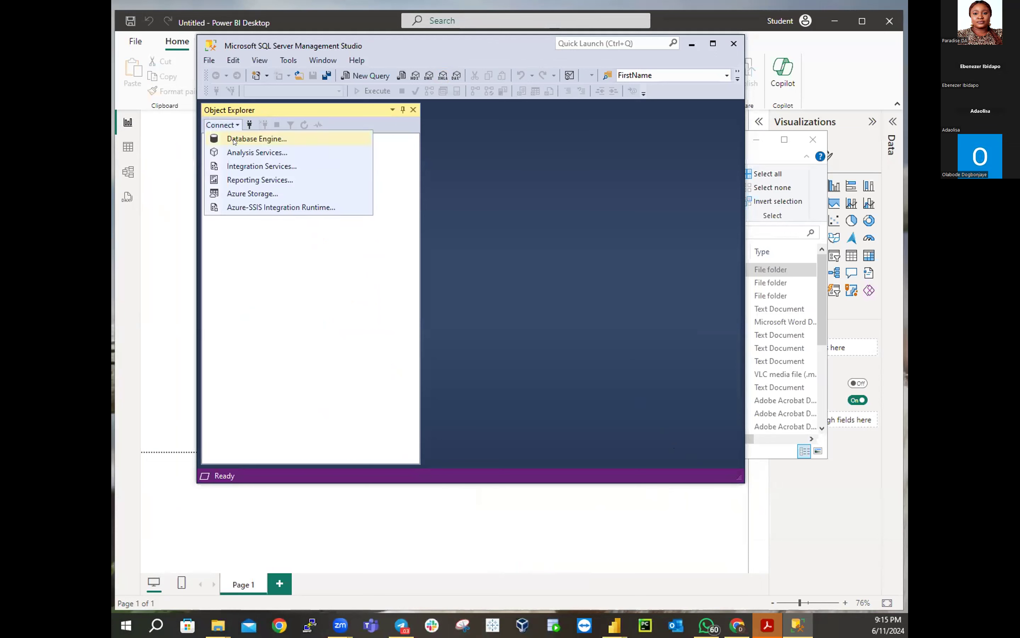
pyautogui.click(233, 140)
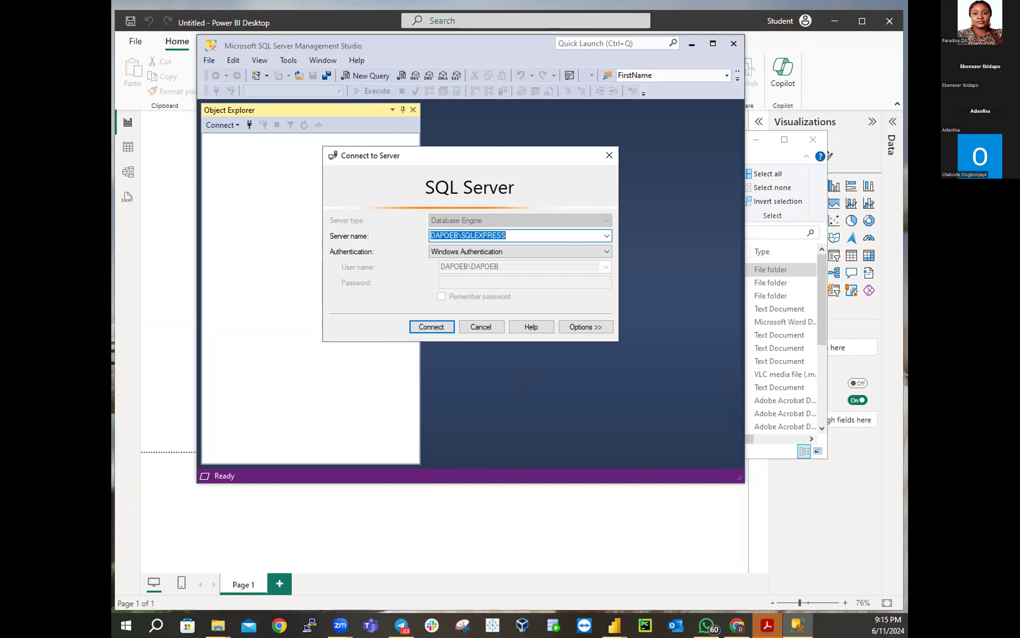
# Bring the Lab-Note folder forward briefly, then return to the server connection window
pyautogui.click(218, 625)
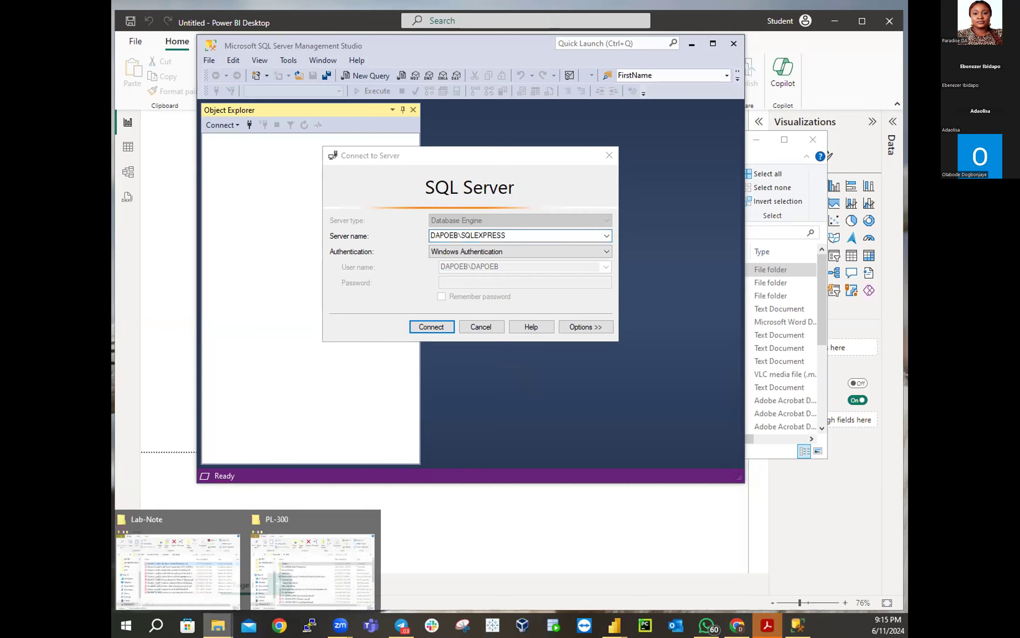
pyautogui.click(173, 573)
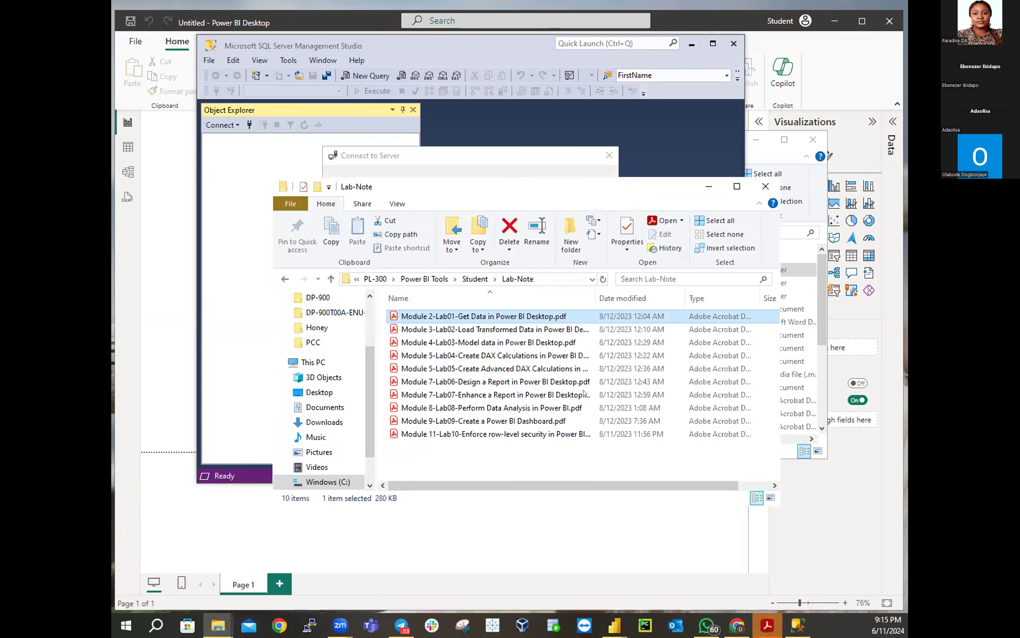
pyautogui.click(706, 186)
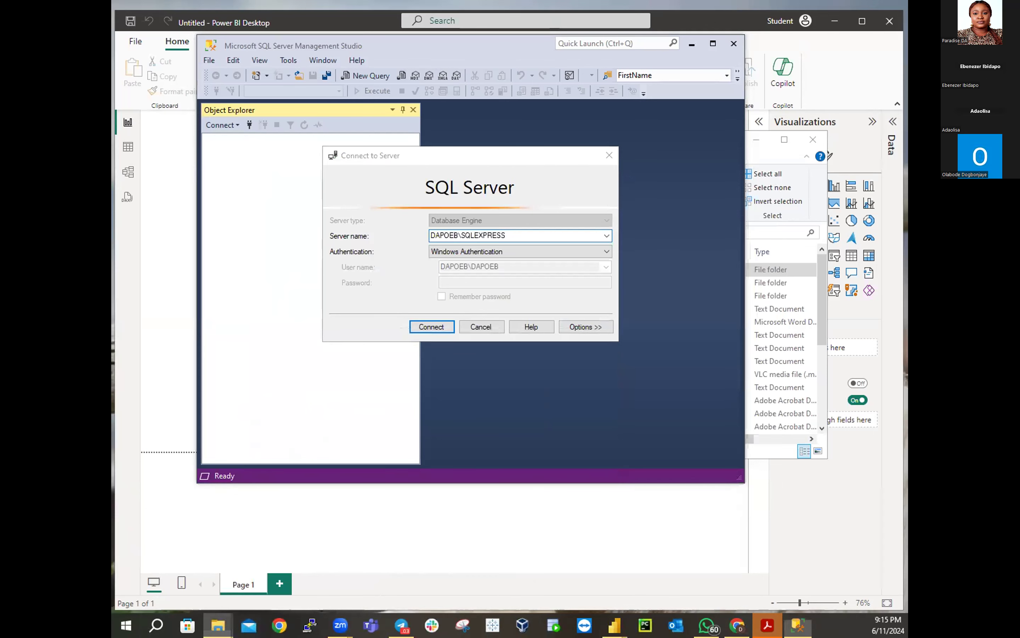
# Bring the PL-300 folder window forward and open May 2024 Set.txt
pyautogui.moveTo(218, 625)
pyautogui.click(266, 586)
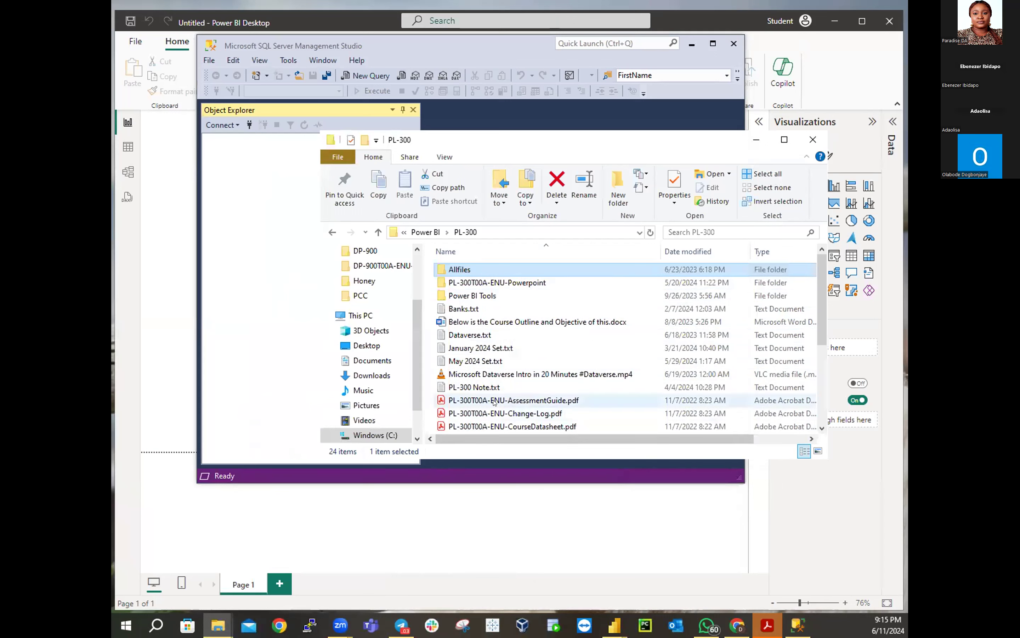
pyautogui.click(493, 362)
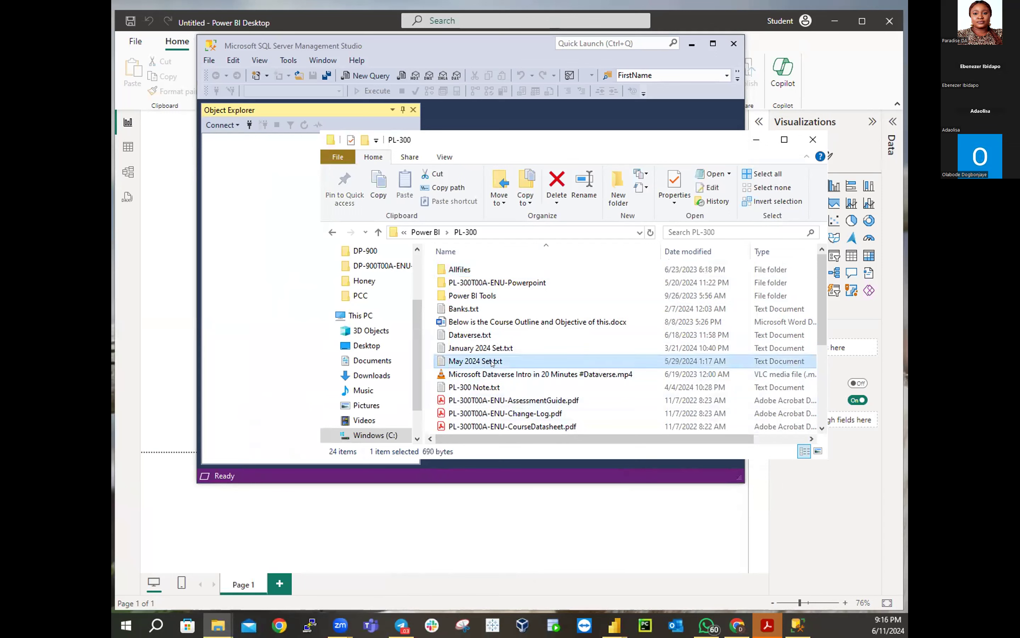
pyautogui.doubleClick(493, 362)
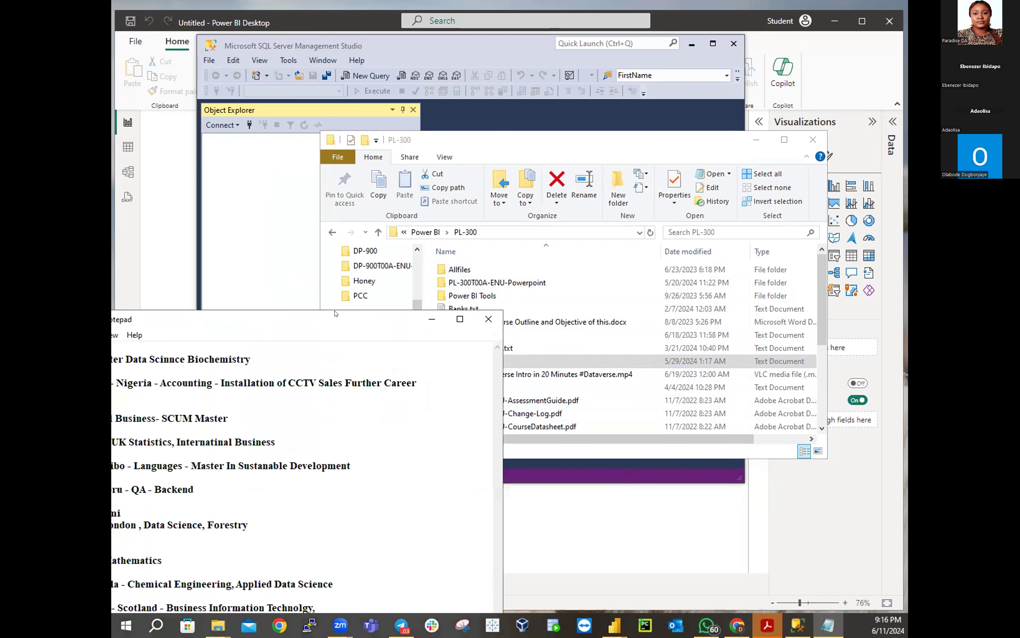
# Center the May 2024 Set notes, minimize them and the PL-300 folder, then restore PL-300
pyautogui.moveTo(335, 317); pyautogui.dragTo(693, 177)
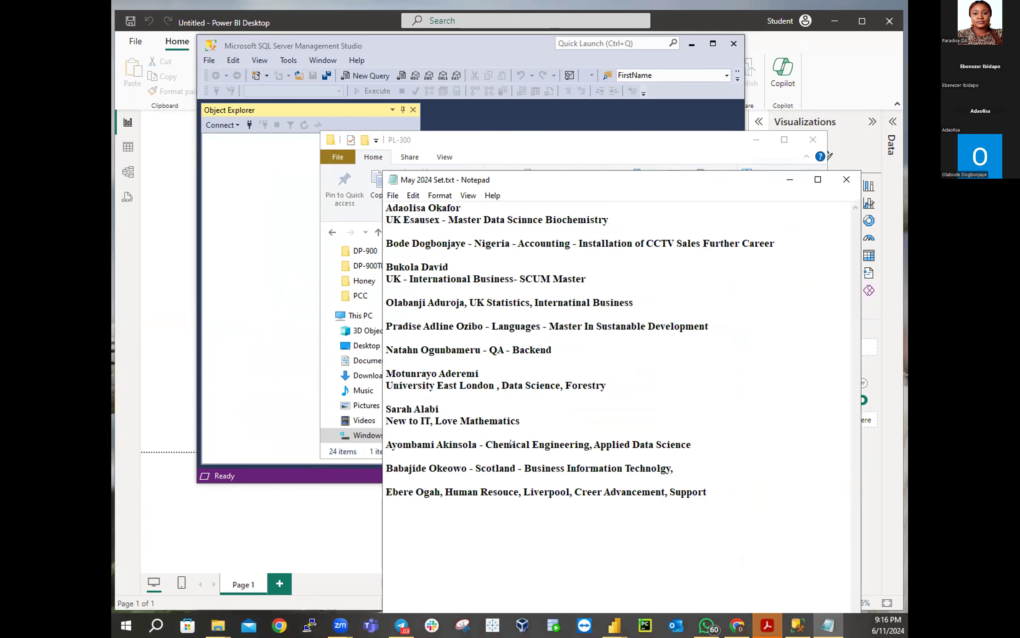
pyautogui.click(673, 142)
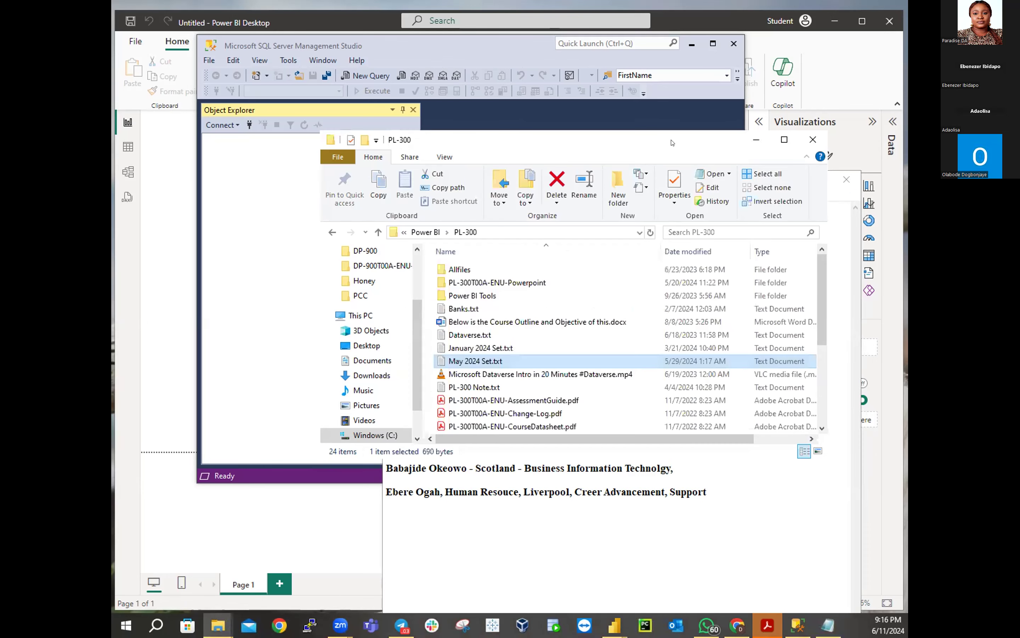
pyautogui.click(756, 139)
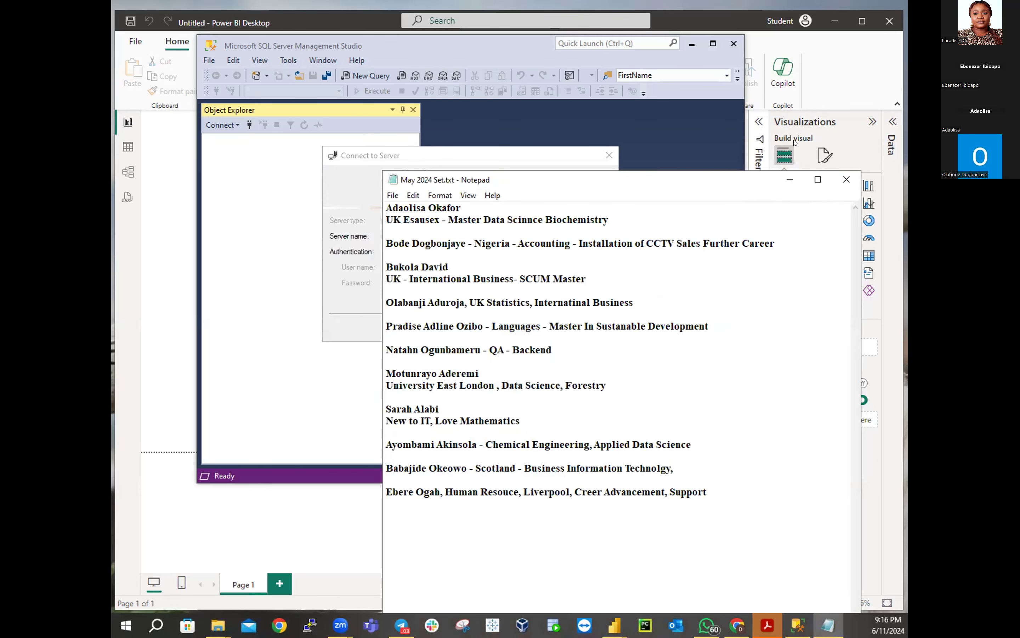
pyautogui.click(790, 180)
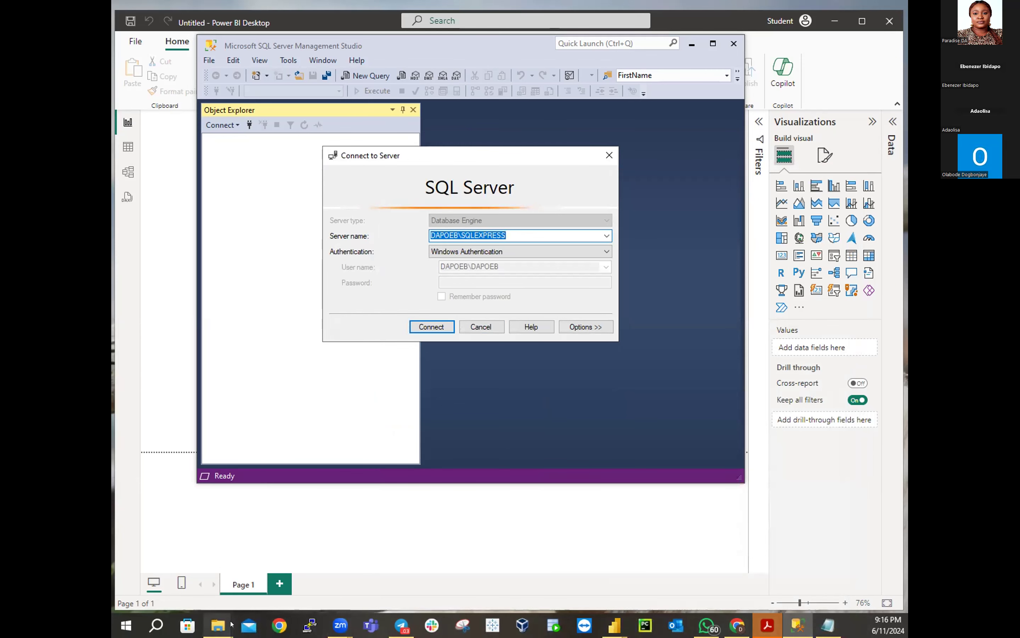
pyautogui.moveTo(231, 623)
pyautogui.click(312, 556)
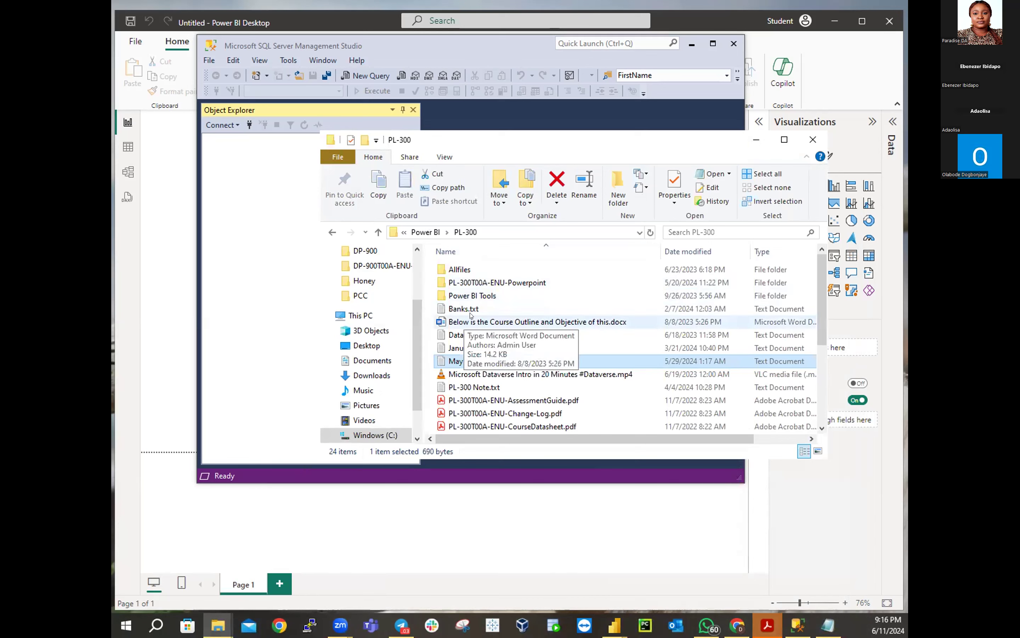
# Open Power BI Tools > Student in PL-300 and launch Setup Guide.txt
pyautogui.scroll(-2, 554, 326)
pyautogui.scroll(-2, 554, 326)
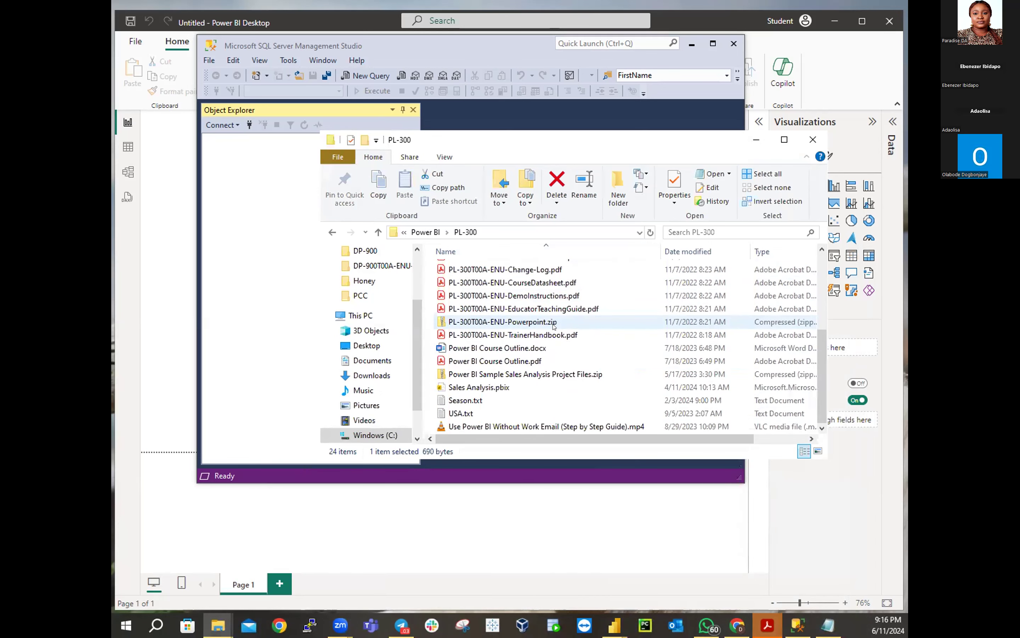
pyautogui.scroll(2, 554, 326)
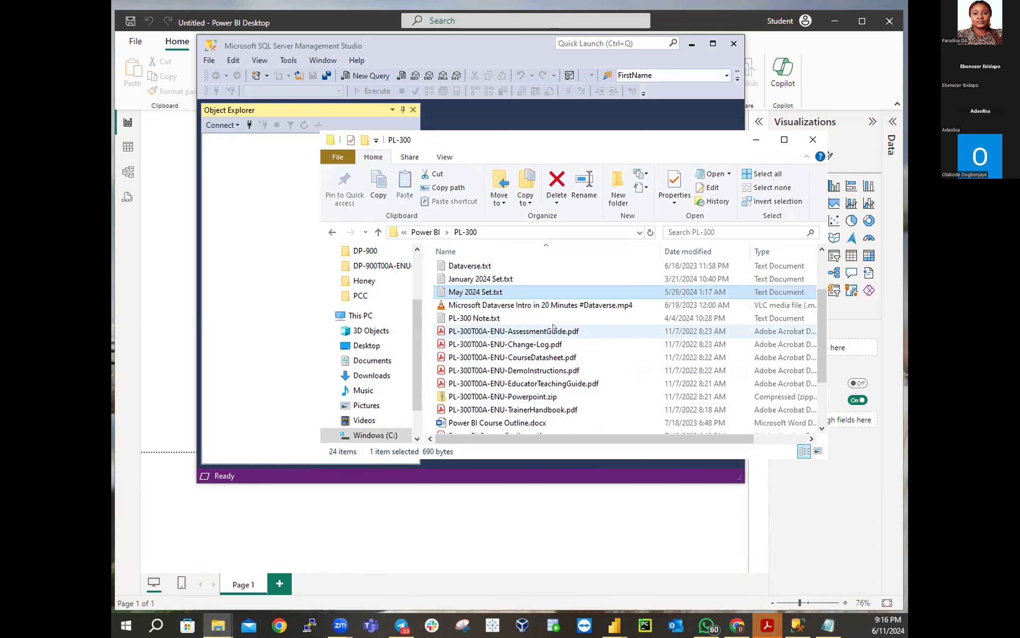
pyautogui.scroll(1, 554, 326)
pyautogui.scroll(1, 554, 326)
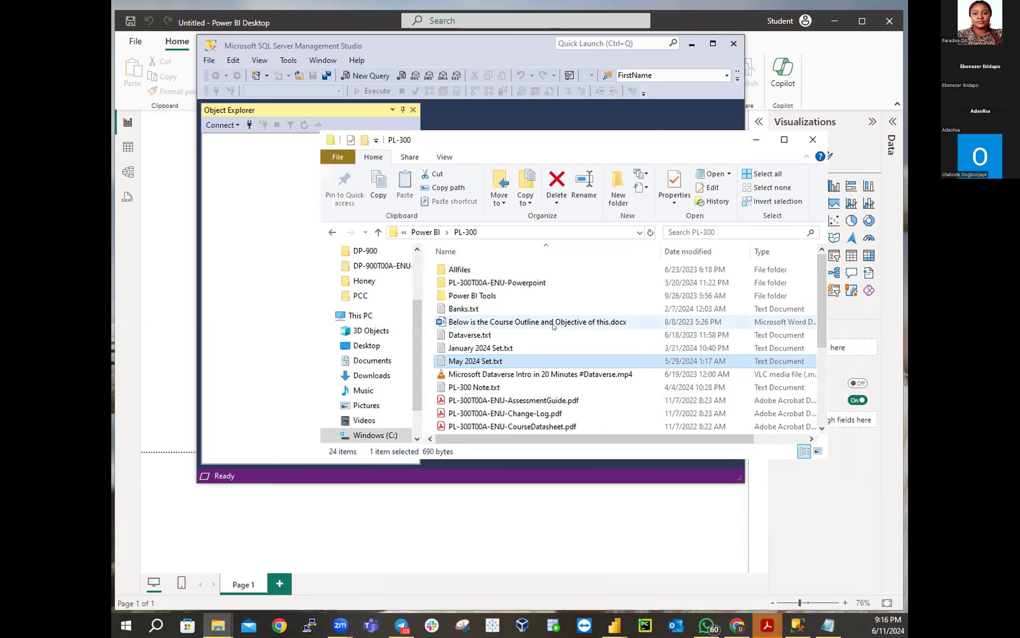
pyautogui.doubleClick(485, 295)
pyautogui.doubleClick(455, 296)
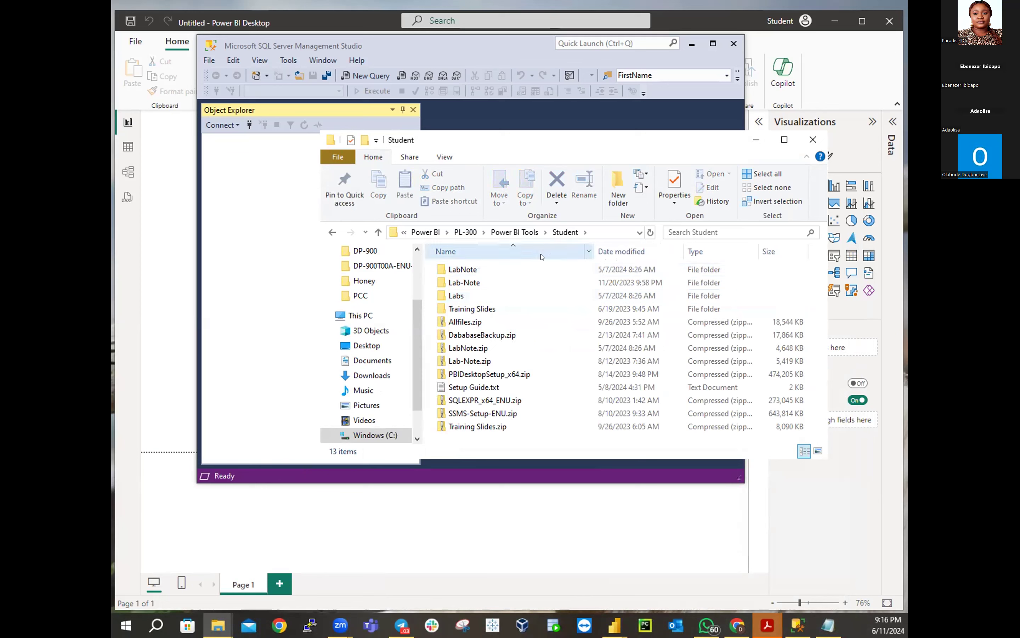
pyautogui.click(491, 388)
pyautogui.doubleClick(501, 386)
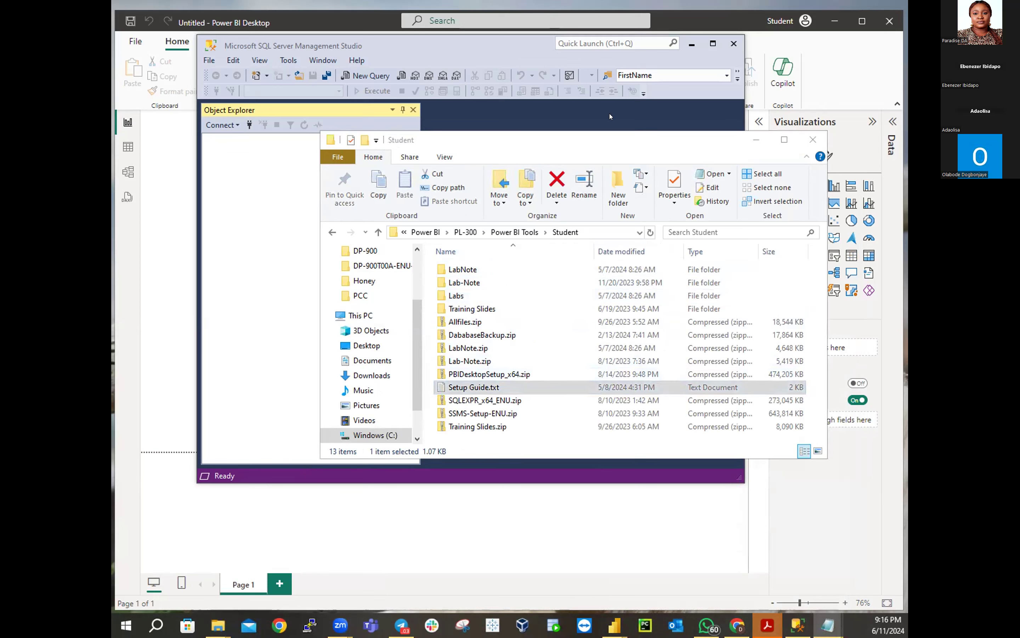
pyautogui.click(515, 146)
# Hide the Student folder and Setup Guide notes, returning to the DAPOEB\SQLEXPRESS connection dialog
pyautogui.moveTo(515, 146); pyautogui.dragTo(443, 265)
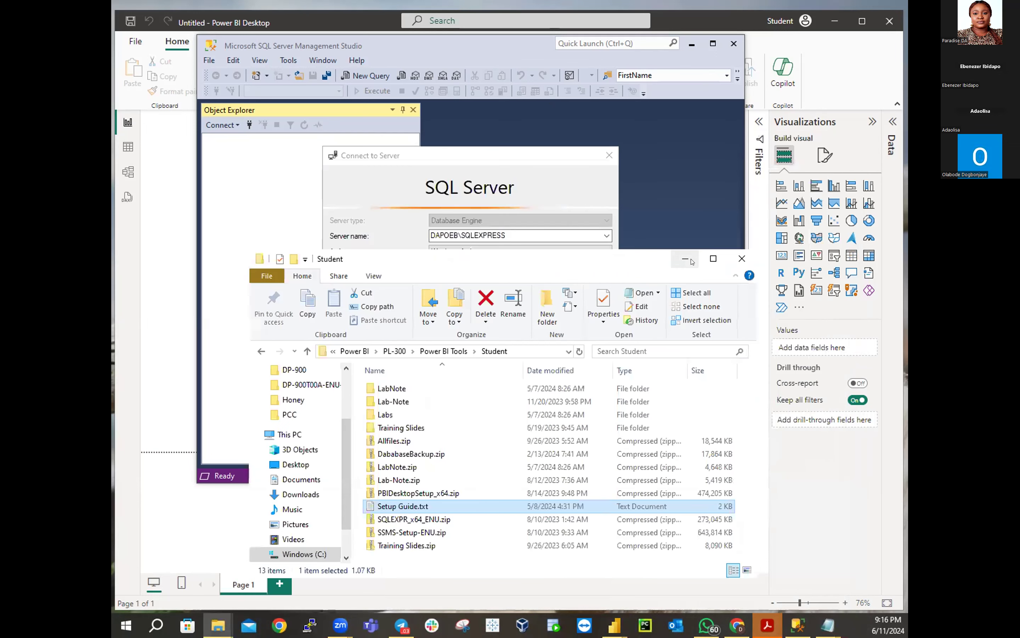
pyautogui.click(690, 260)
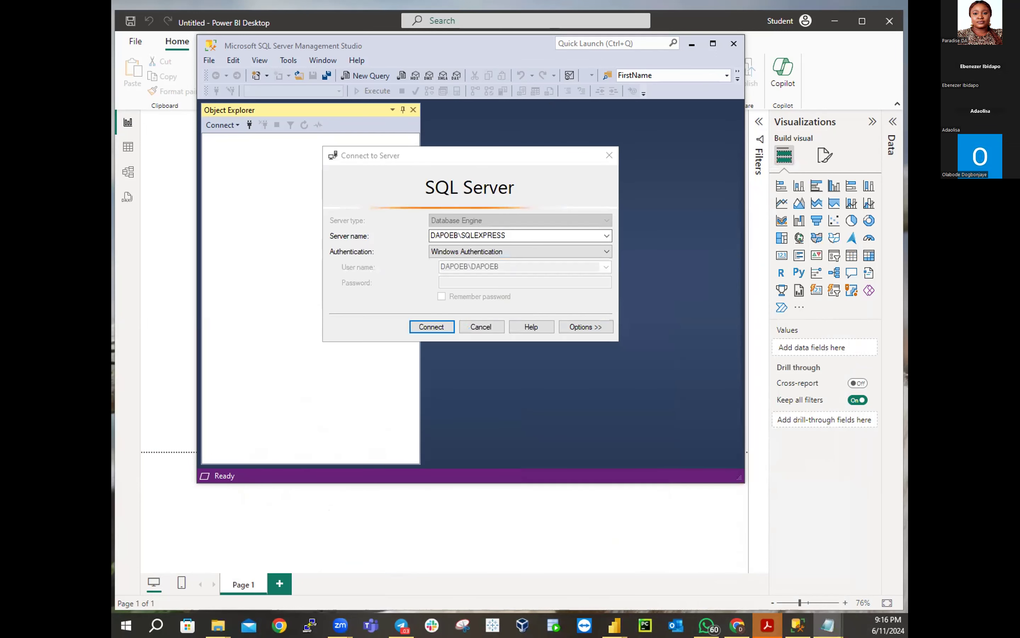
pyautogui.hotkey('alt', 'Tab')
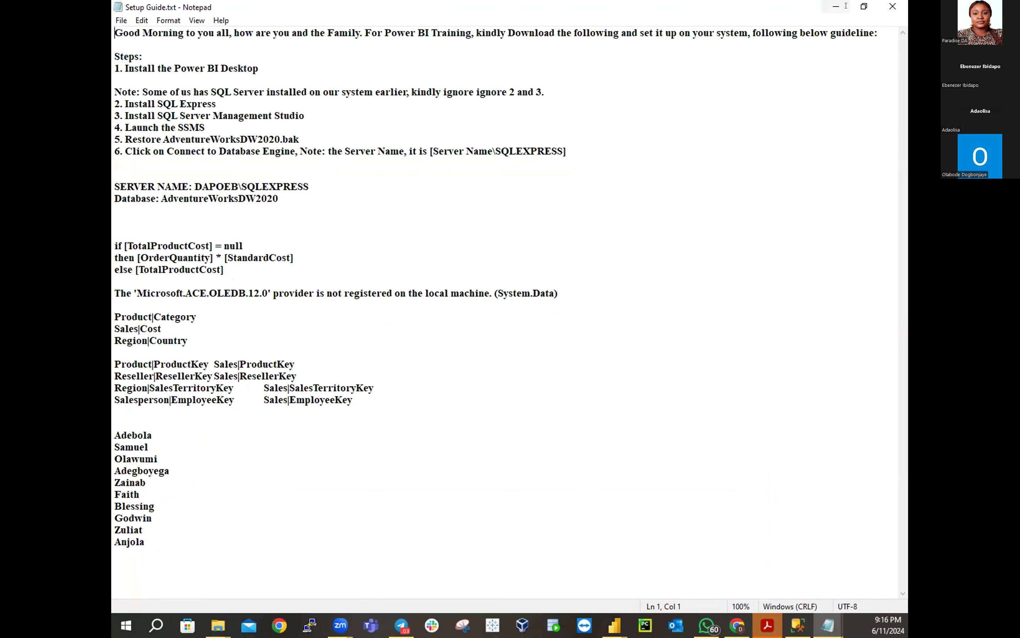
pyautogui.click(864, 6)
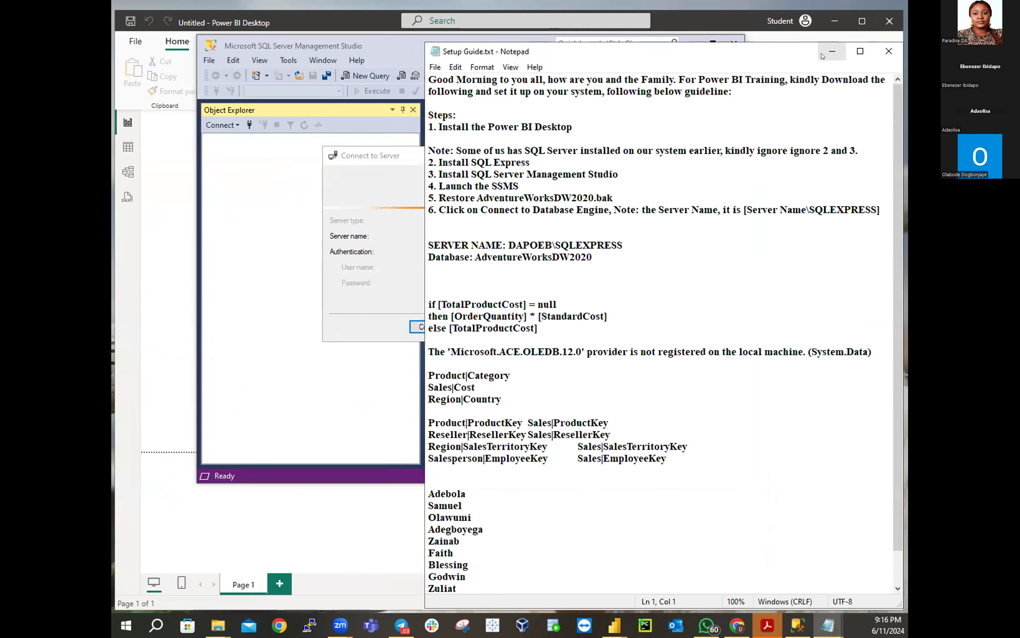
pyautogui.click(832, 51)
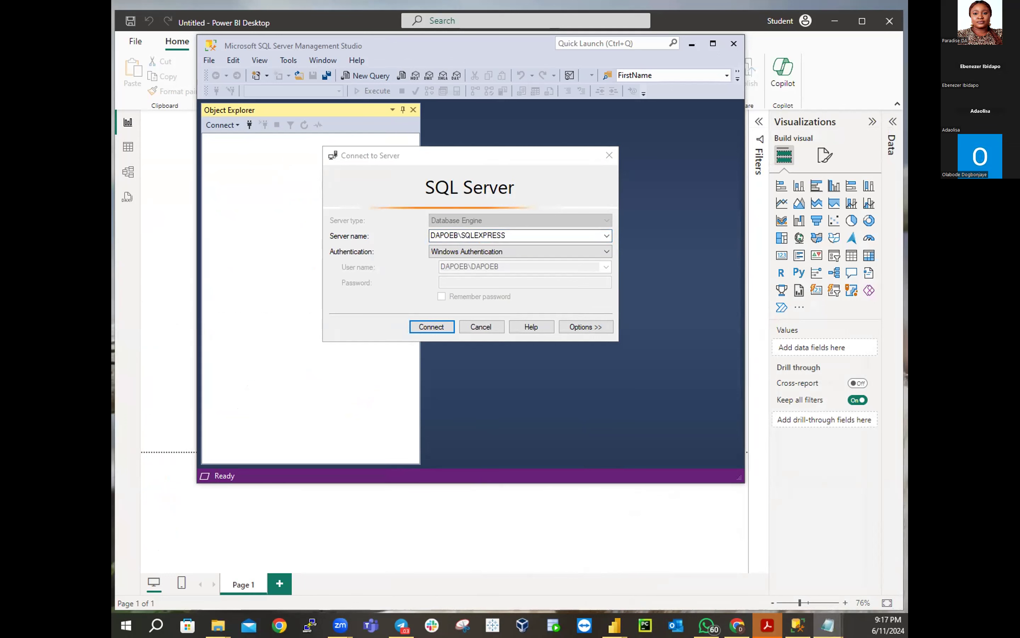
pyautogui.moveTo(215, 412); pyautogui.dragTo(451, 174)
pyautogui.click(435, 178)
pyautogui.hotkey('ctrl', 'c')
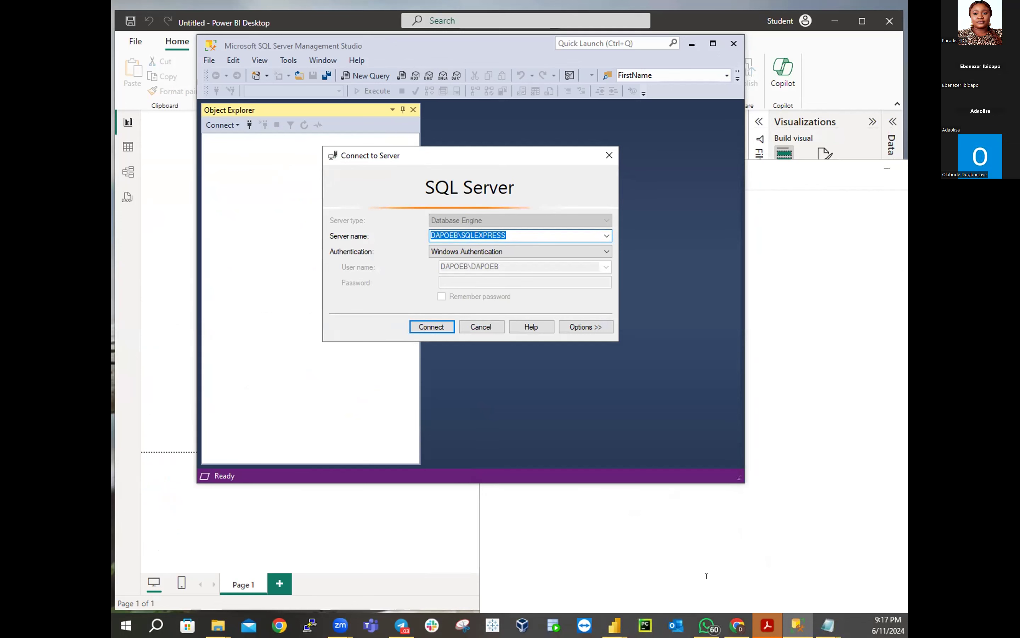
# Bring the blank untitled note forward, starting and cancelling Save As twice
pyautogui.click(828, 625)
pyautogui.click(864, 581)
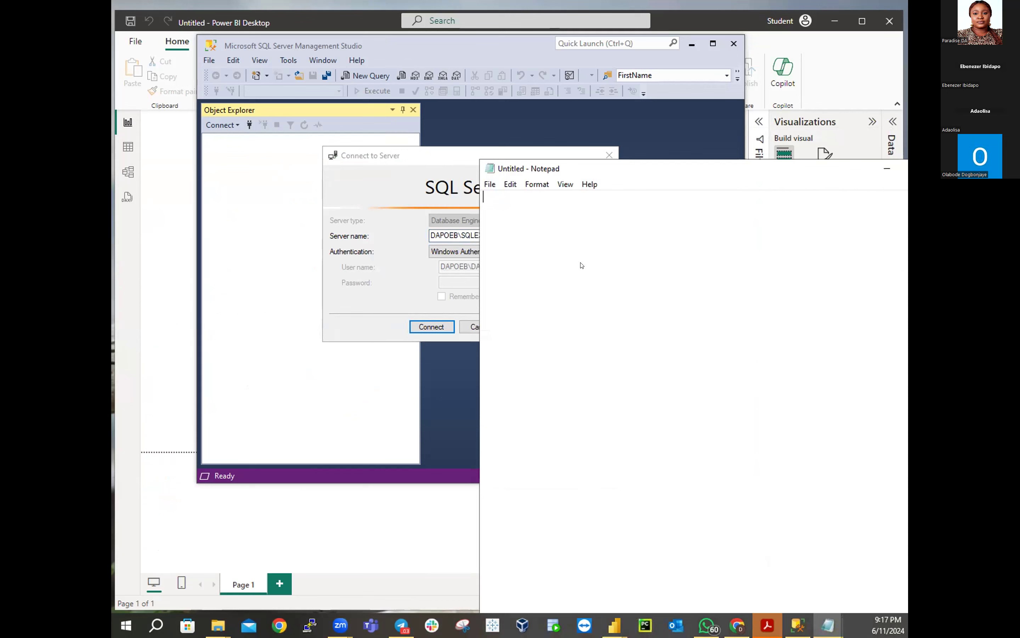
pyautogui.hotkey('ctrl', 's')
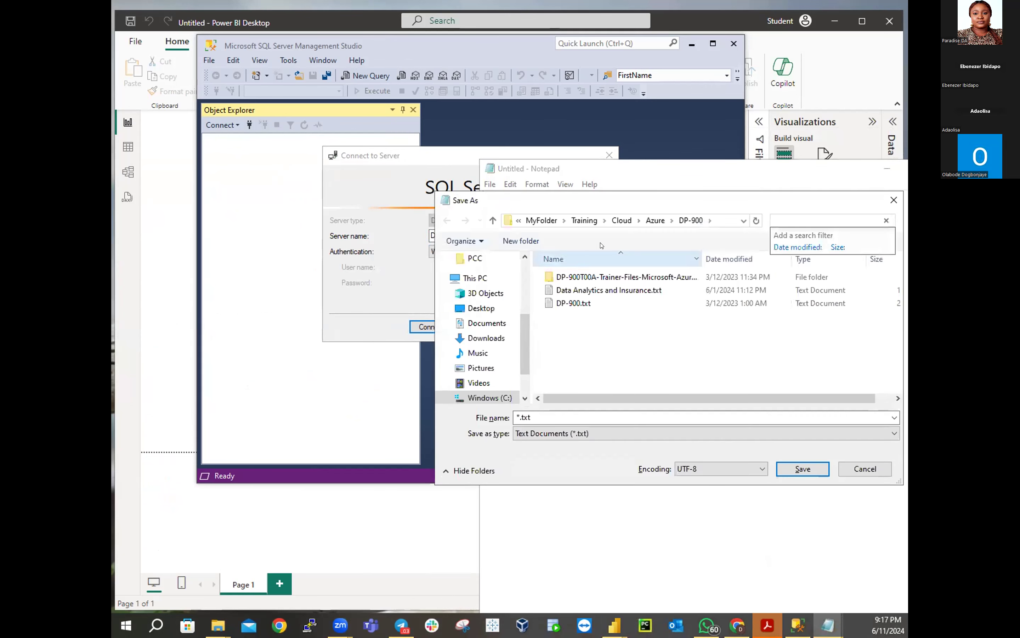
pyautogui.click(866, 469)
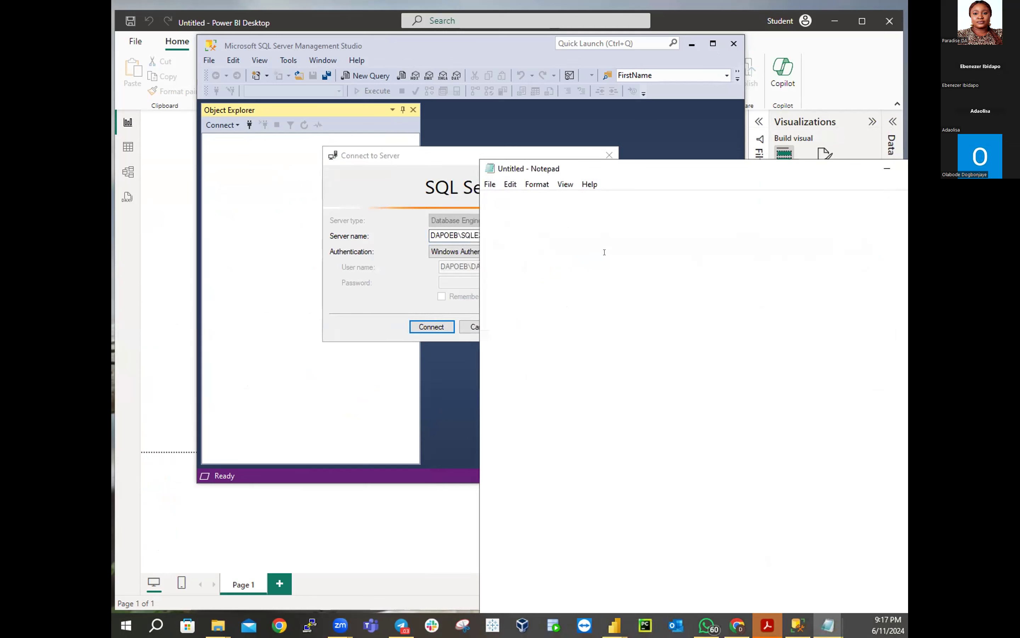
pyautogui.hotkey('ctrl', 's')
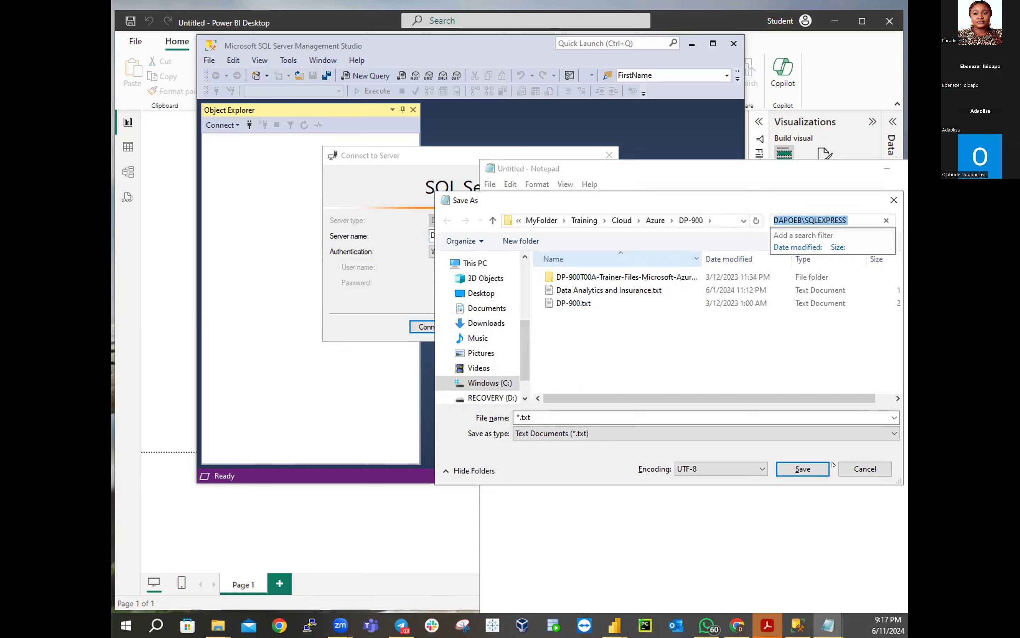
pyautogui.click(861, 469)
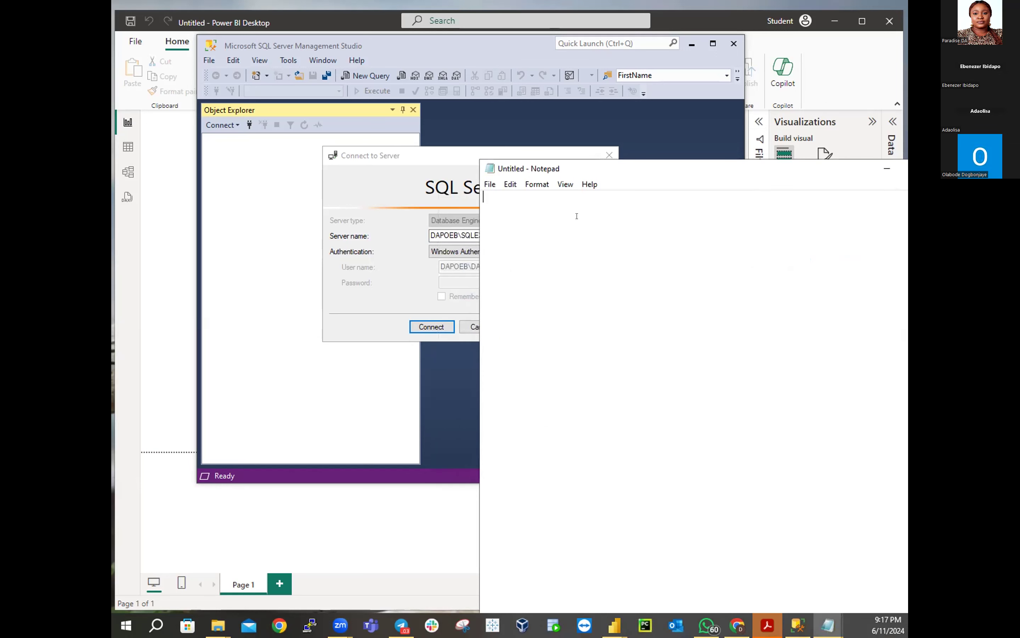
# Note 'SERVER NAME:' with the pasted server name and 'Database:', then connect to DAPOEB\SQLEXPRESS
pyautogui.write('SERVER NAME')
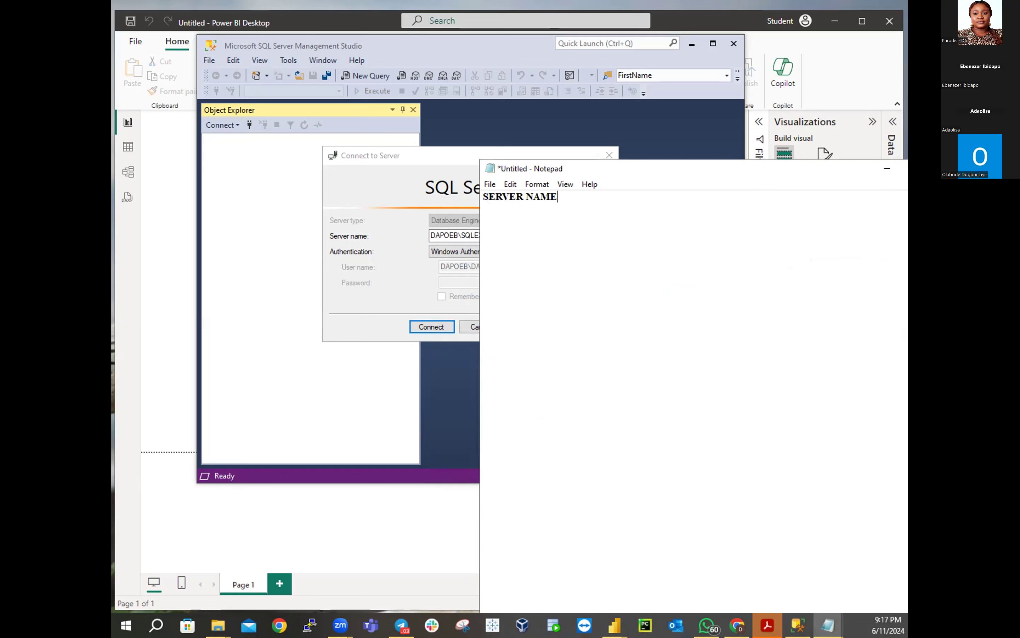
pyautogui.write(':')
pyautogui.hotkey('ctrl', 'v')
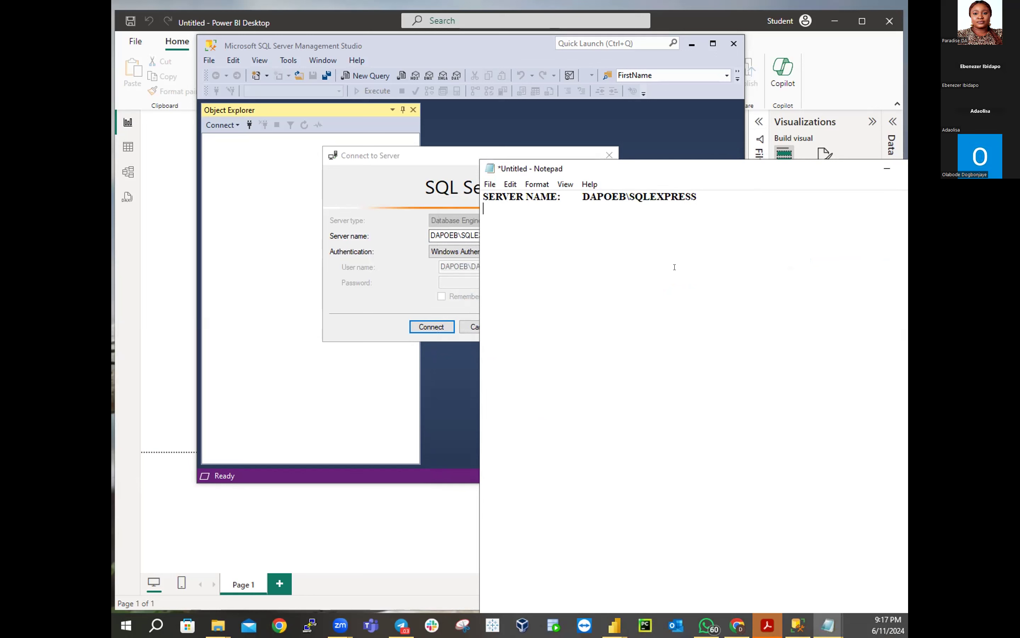
pyautogui.write('Database')
pyautogui.write(':')
pyautogui.click(879, 168)
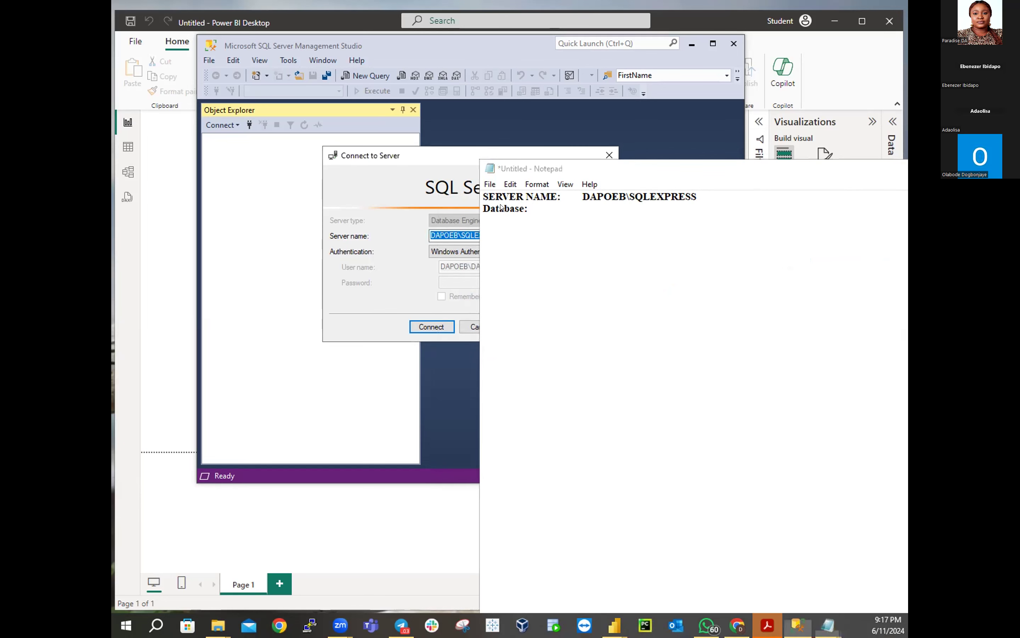
pyautogui.click(436, 326)
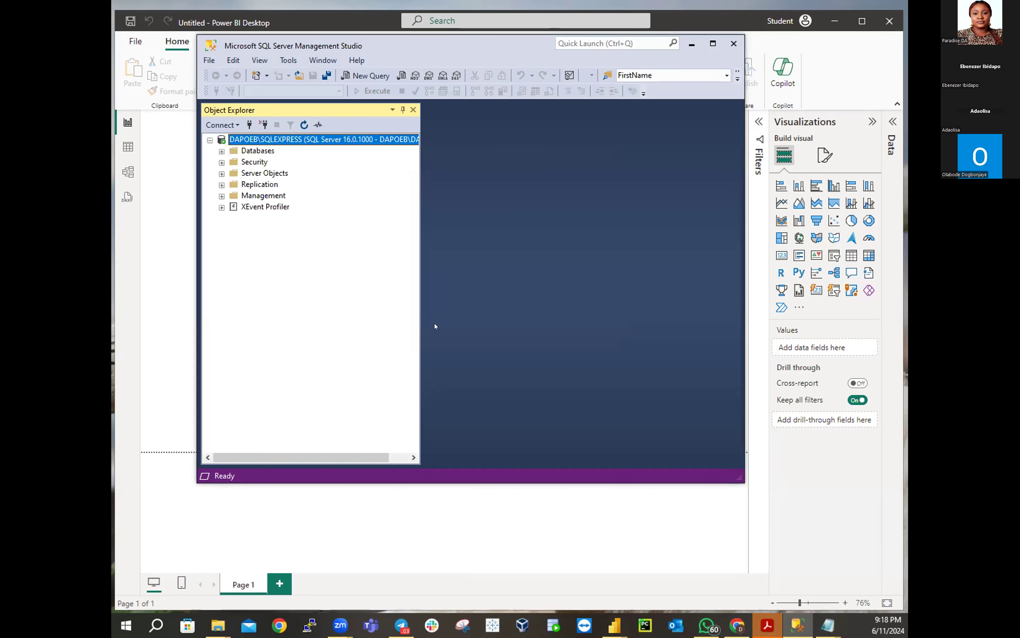
# Expand Databases and copy the AdventureWorksDW2020 name via Rename, then bring the untitled note forward
pyautogui.click(222, 152)
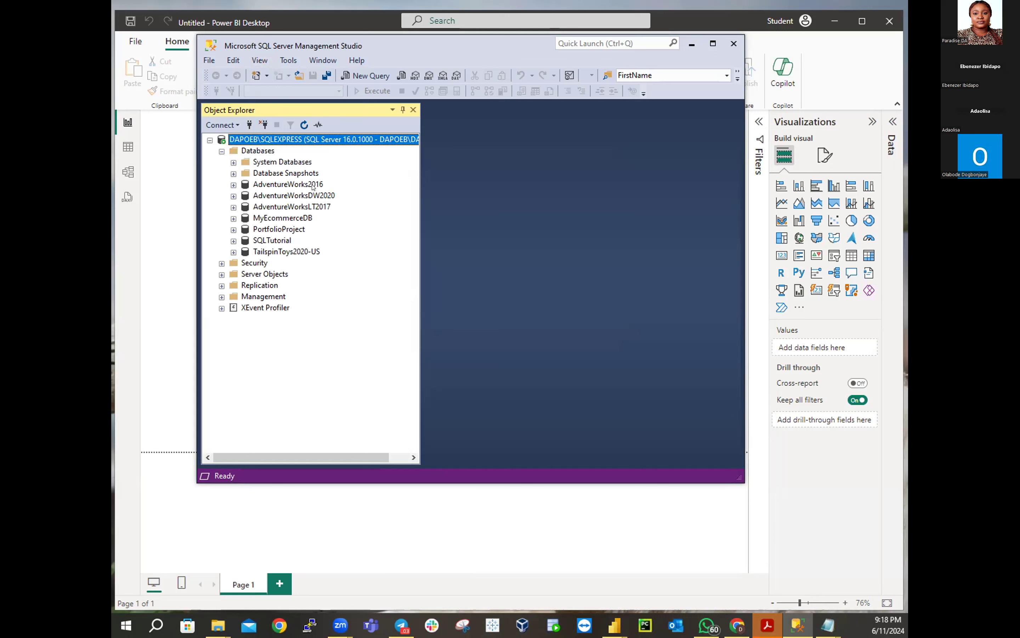
pyautogui.click(295, 196)
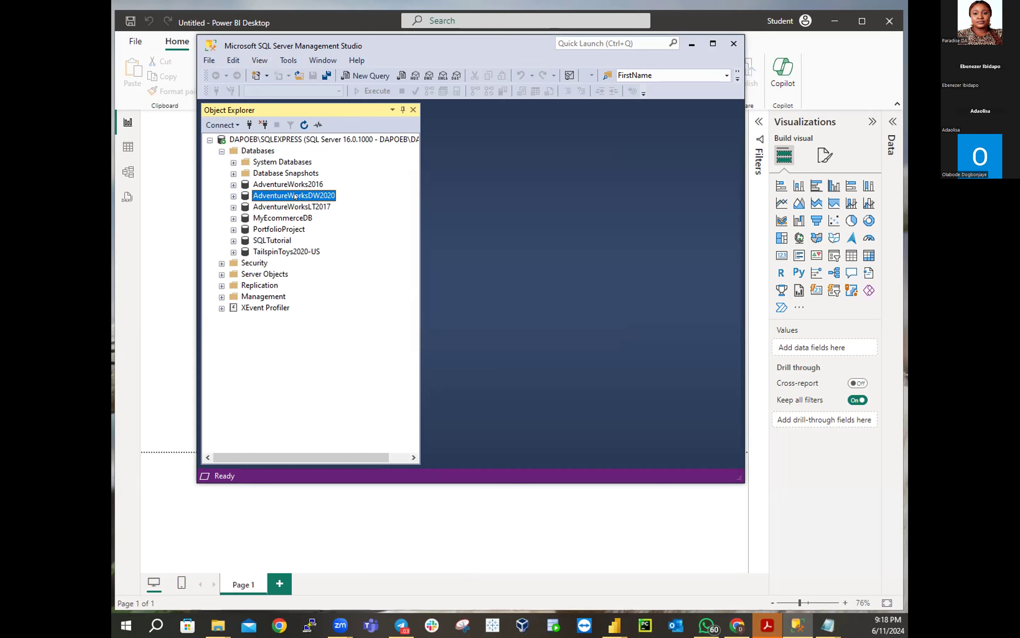
pyautogui.rightClick(296, 197)
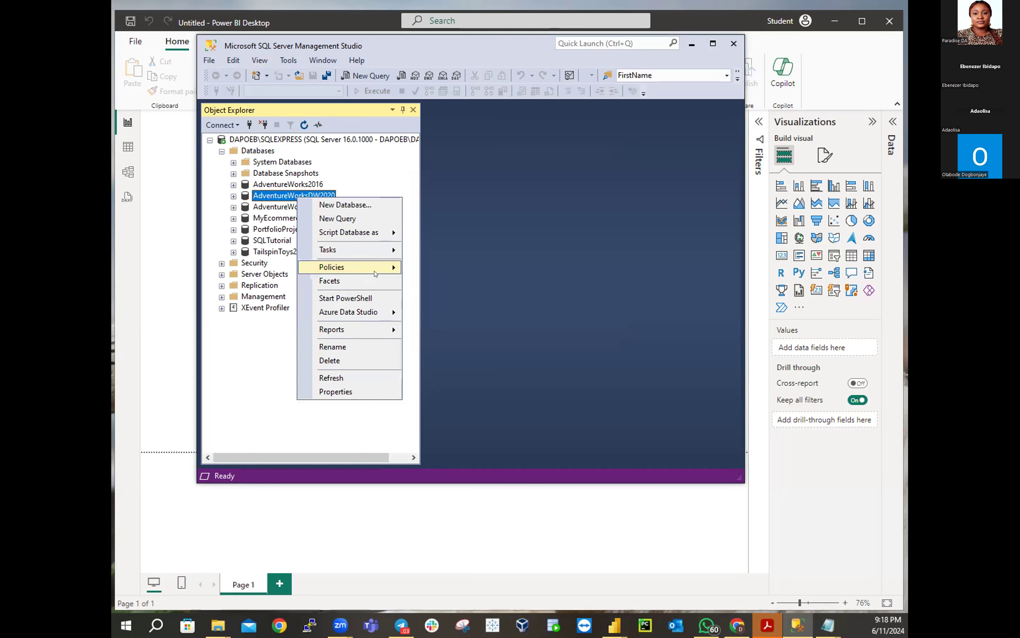
pyautogui.click(333, 346)
pyautogui.hotkey('ctrl', 'c')
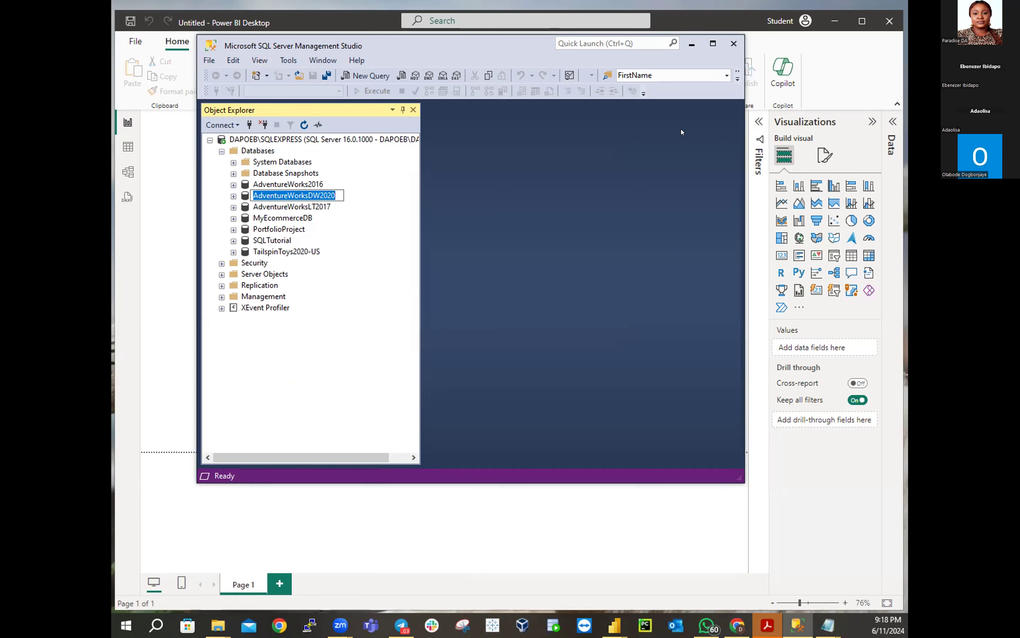
pyautogui.click(828, 625)
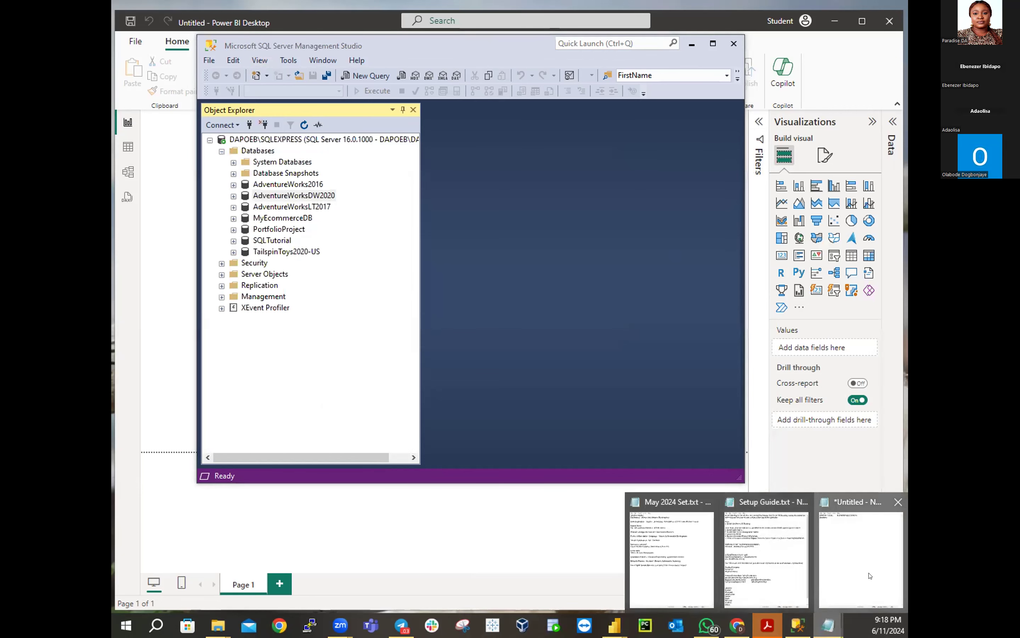
pyautogui.click(870, 576)
# Paste AdventureWorksDW2020 after 'Database:', then minimize Notepad and SSMS to reveal Power BI
pyautogui.hotkey('ctrl', 'v')
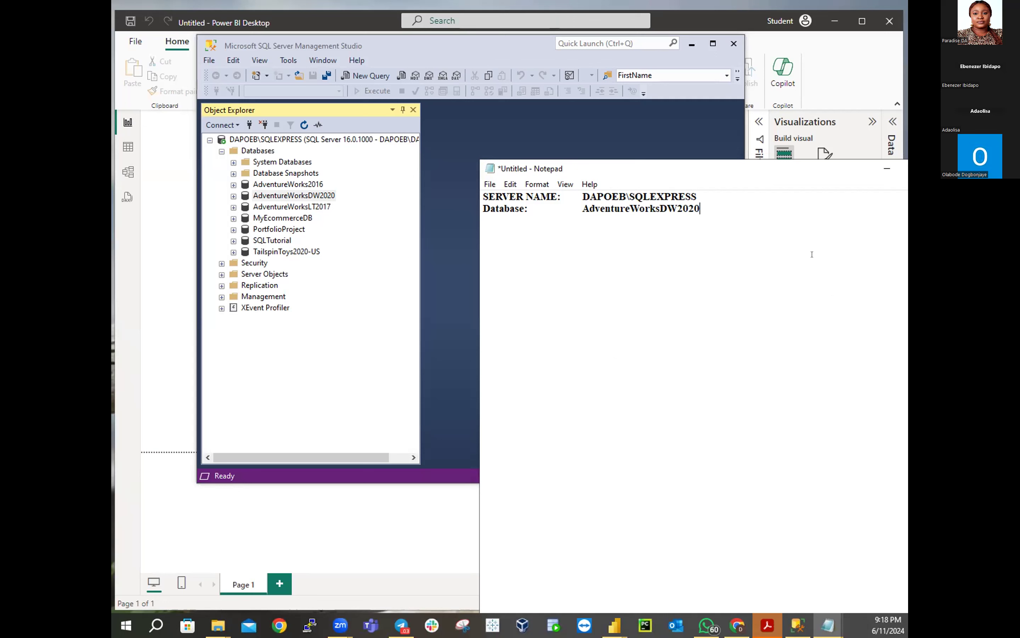
pyautogui.click(888, 169)
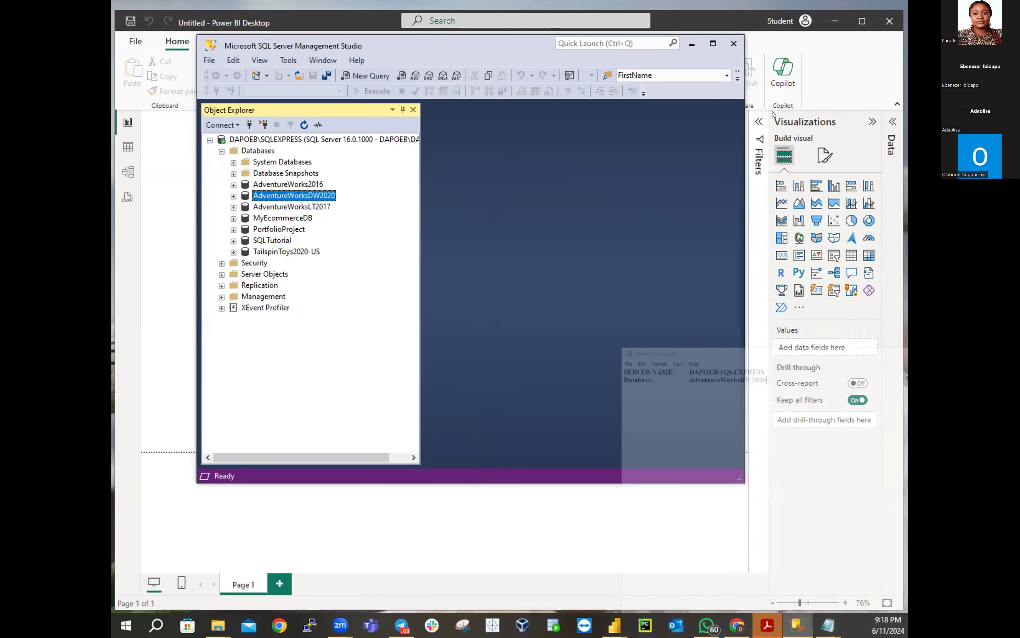
pyautogui.click(692, 44)
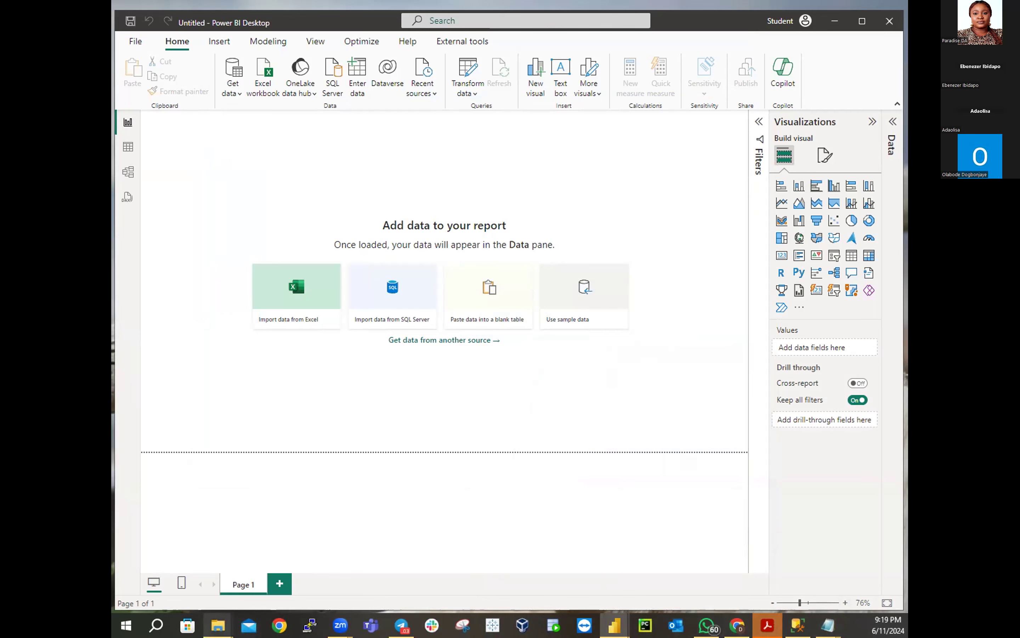
pyautogui.click(226, 620)
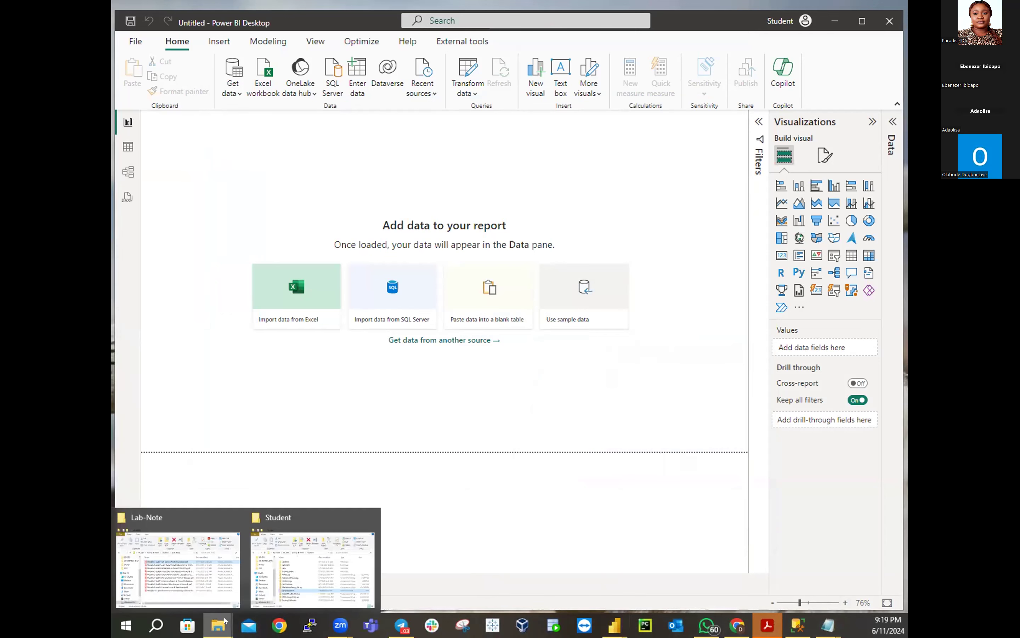
# Navigate from the Student window up to PL-300, then into Allfiles and PL300
pyautogui.click(275, 591)
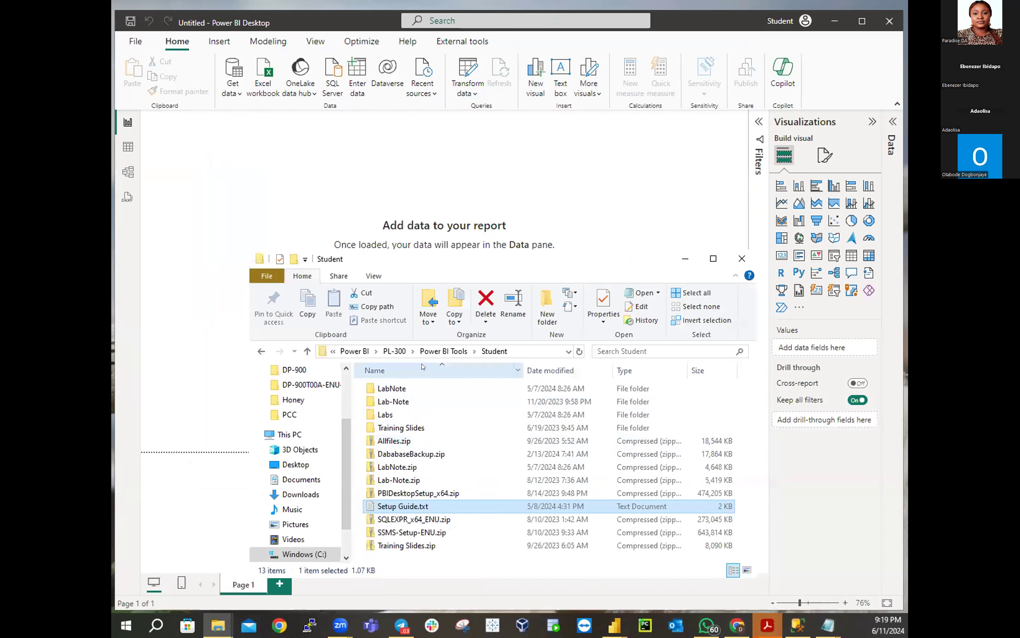
pyautogui.click(395, 350)
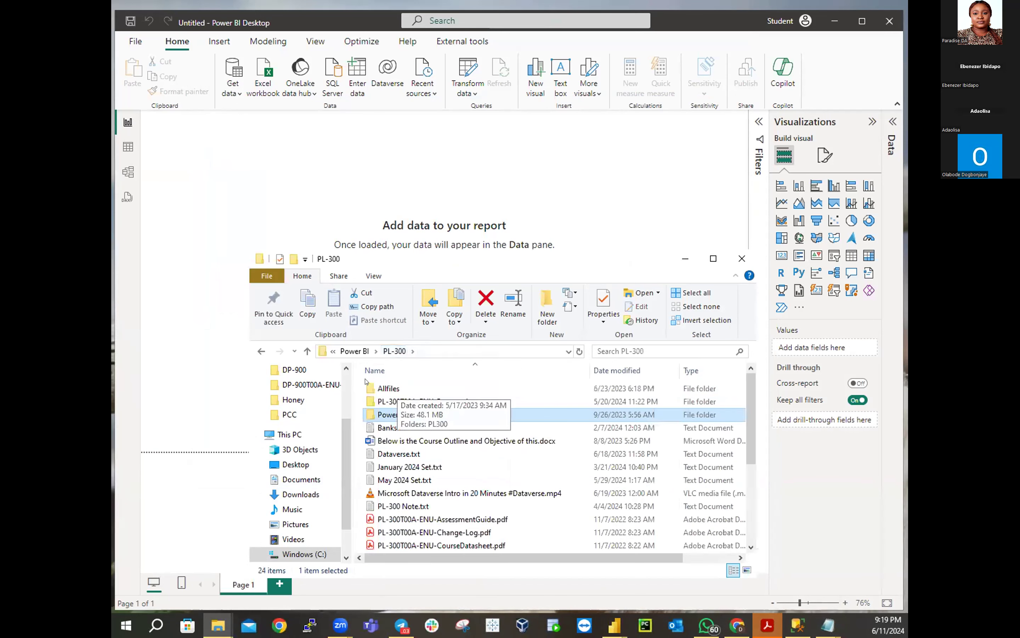
pyautogui.doubleClick(390, 387)
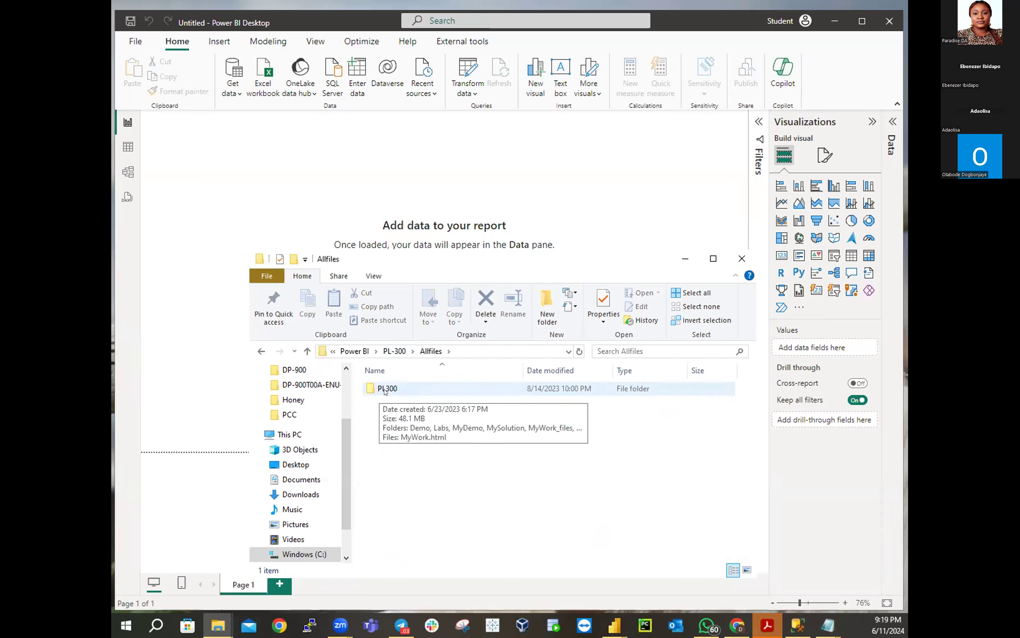
pyautogui.doubleClick(387, 389)
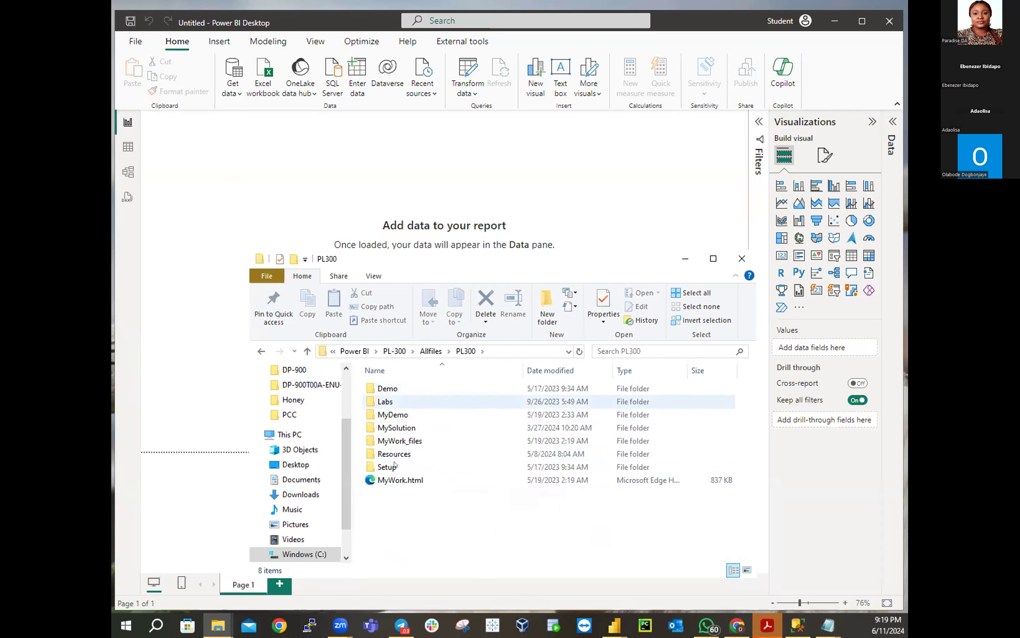
# Open the MySolution folder, then bring up Telegram snapped to the left half
pyautogui.doubleClick(401, 427)
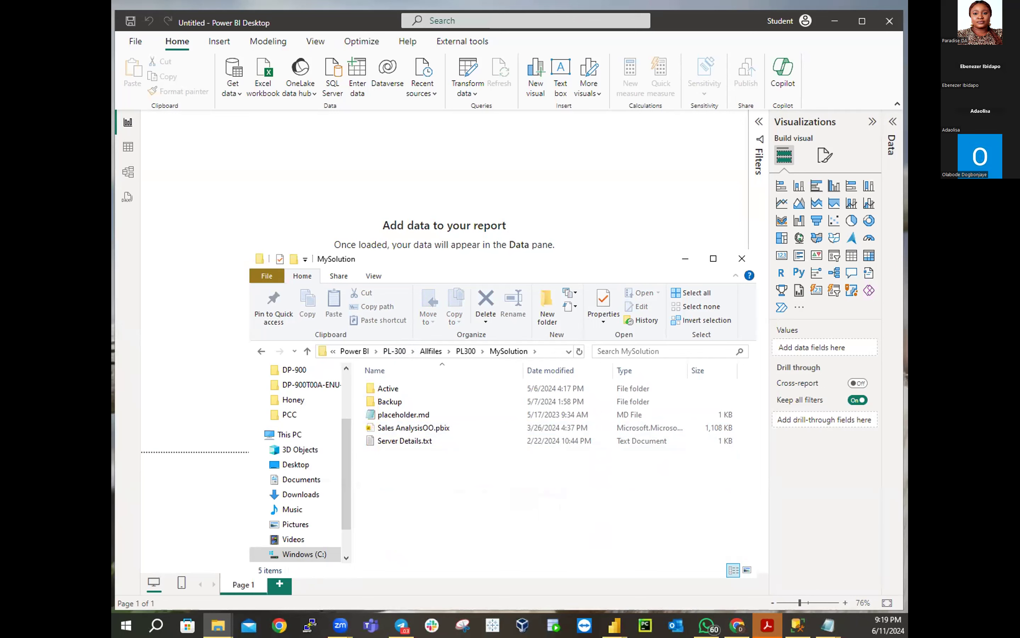
pyautogui.click(402, 625)
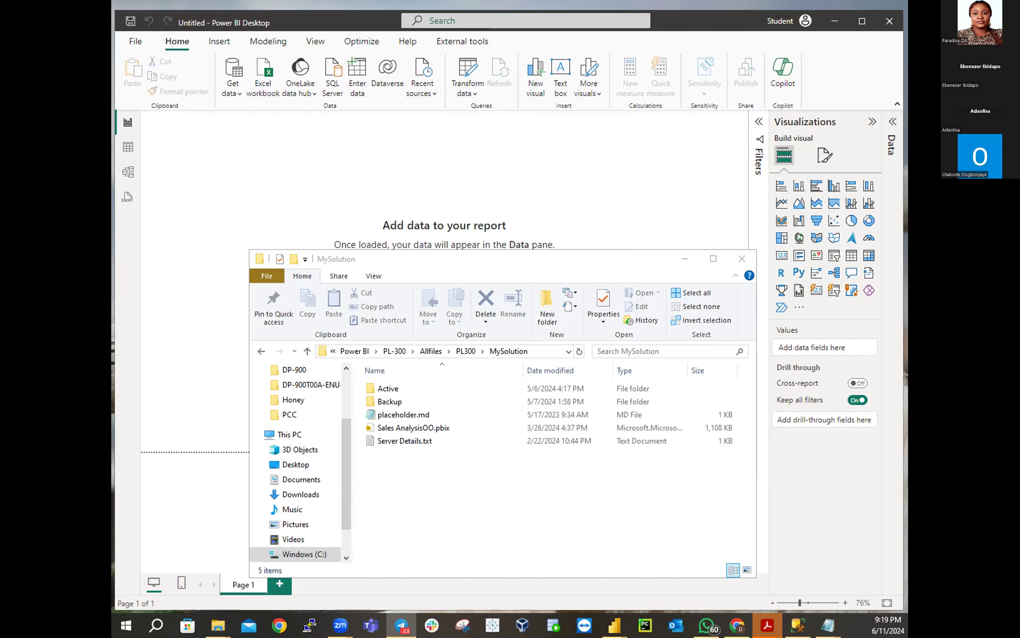
pyautogui.press('super+Left')
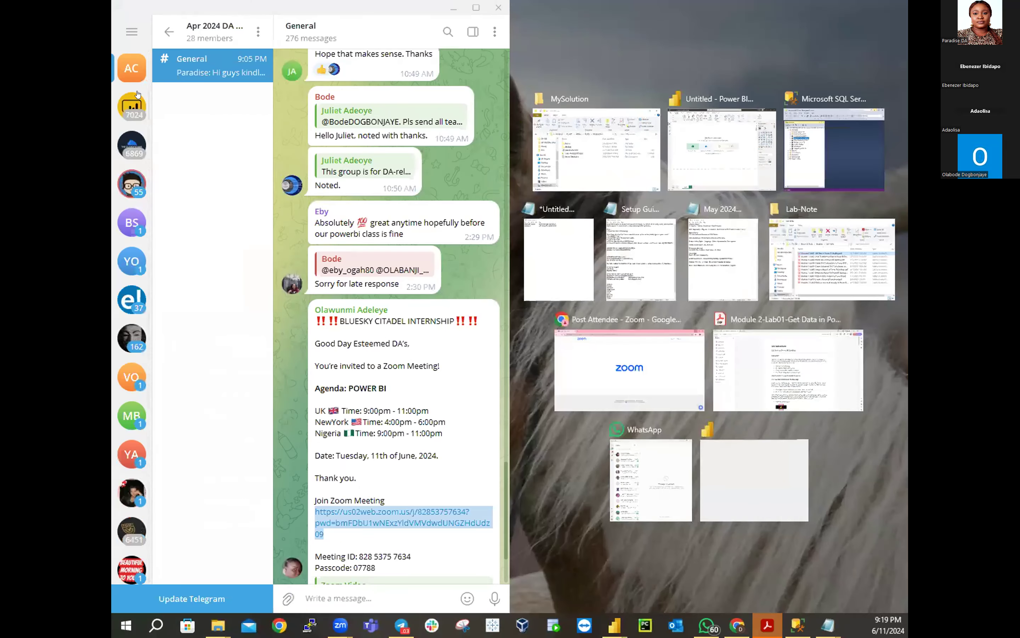
# Float Telegram in a larger window and scroll the General chat up to the 8:06 AM setup zips
pyautogui.click(332, 5)
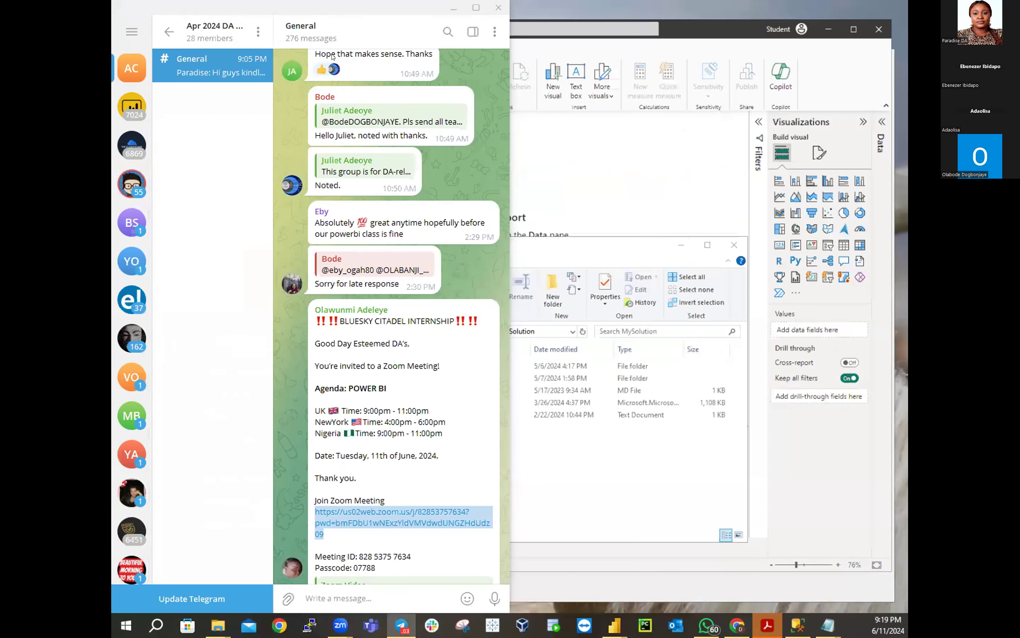
pyautogui.moveTo(332, 5); pyautogui.dragTo(380, 77)
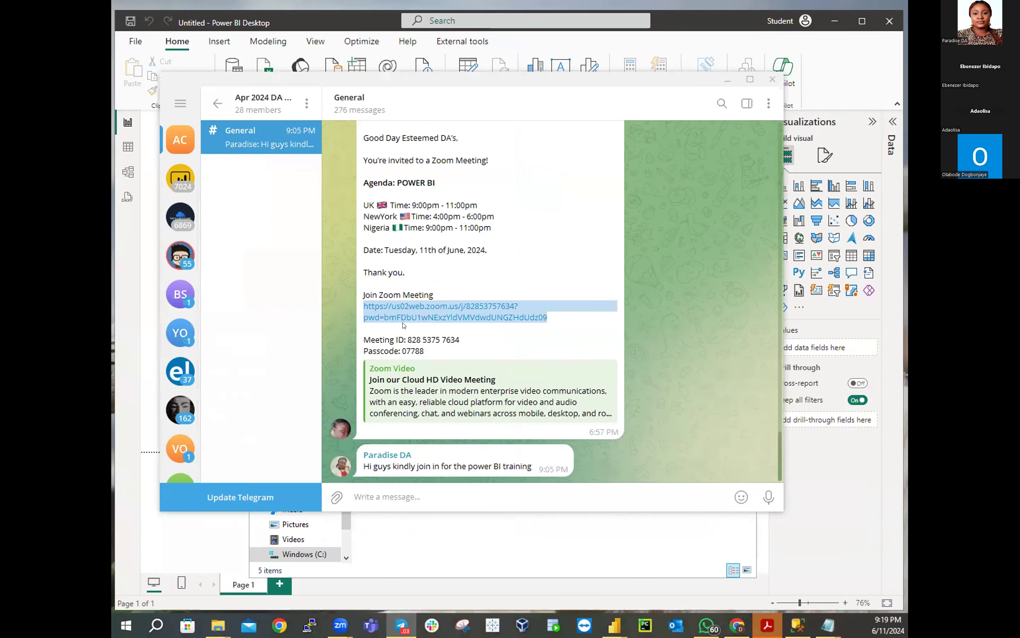
pyautogui.scroll(10, 407, 323)
pyautogui.scroll(15, 412, 321)
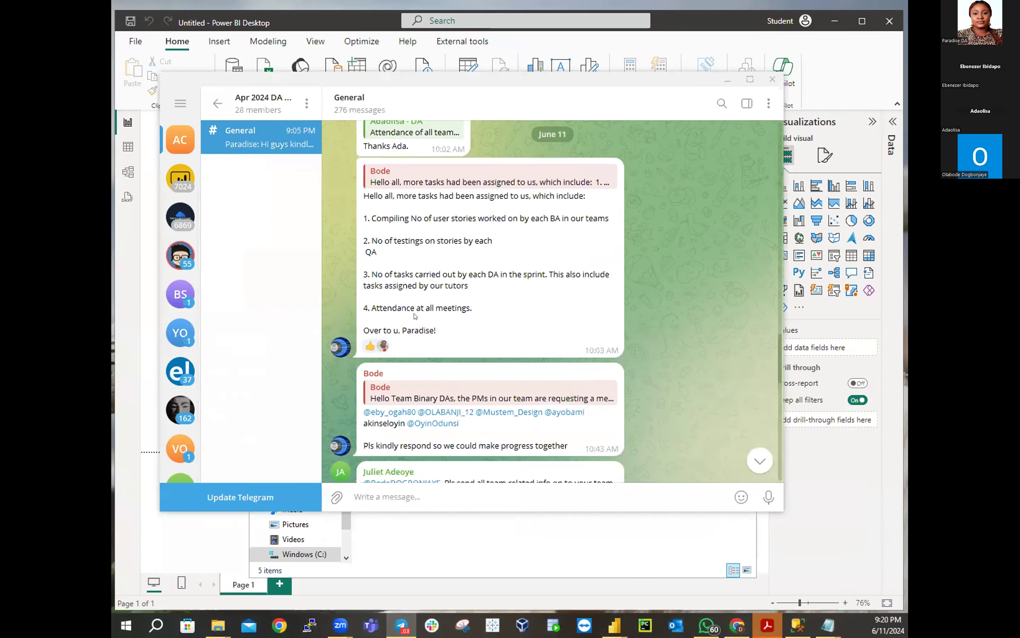
pyautogui.scroll(20, 421, 303)
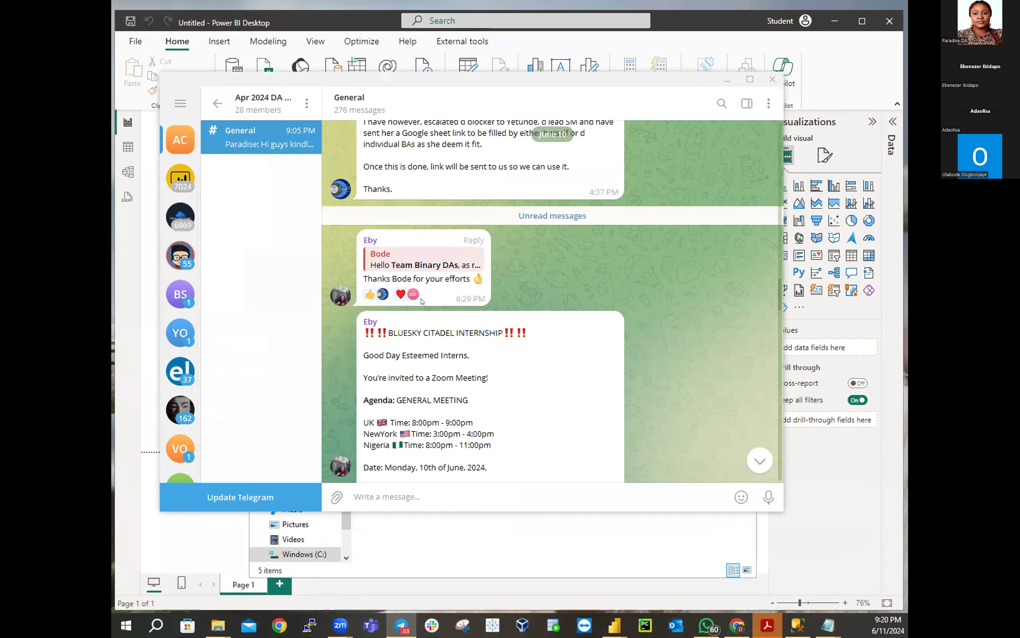
pyautogui.scroll(20, 421, 300)
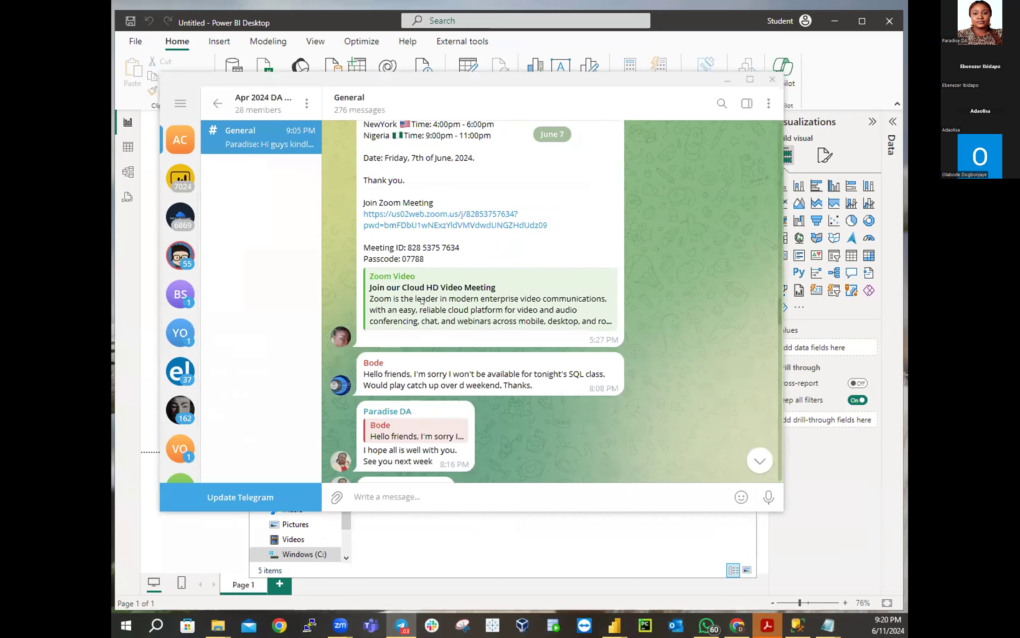
pyautogui.scroll(20, 422, 301)
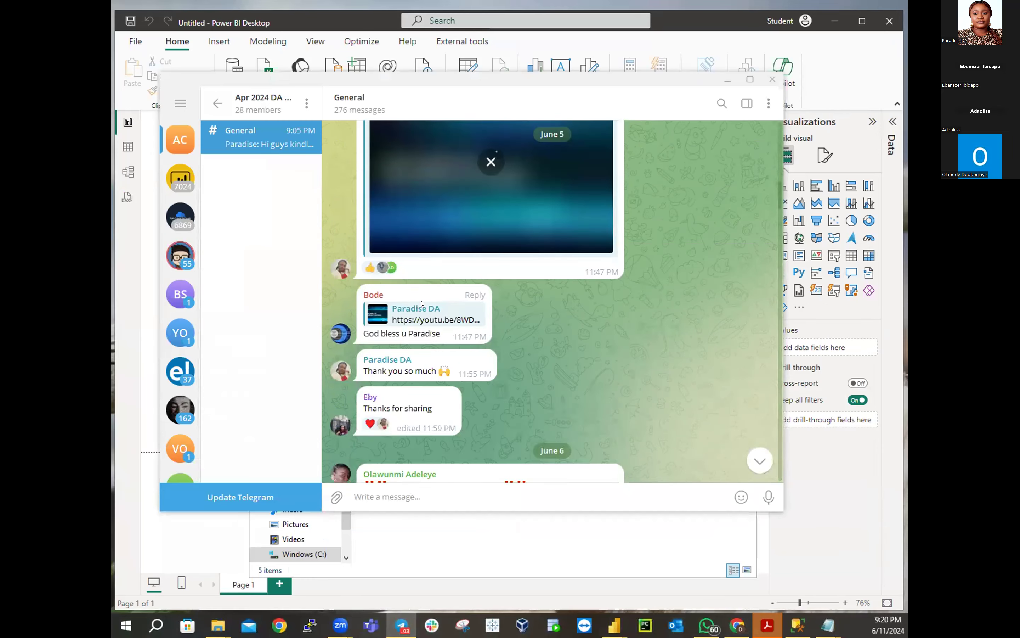
pyautogui.scroll(5, 424, 323)
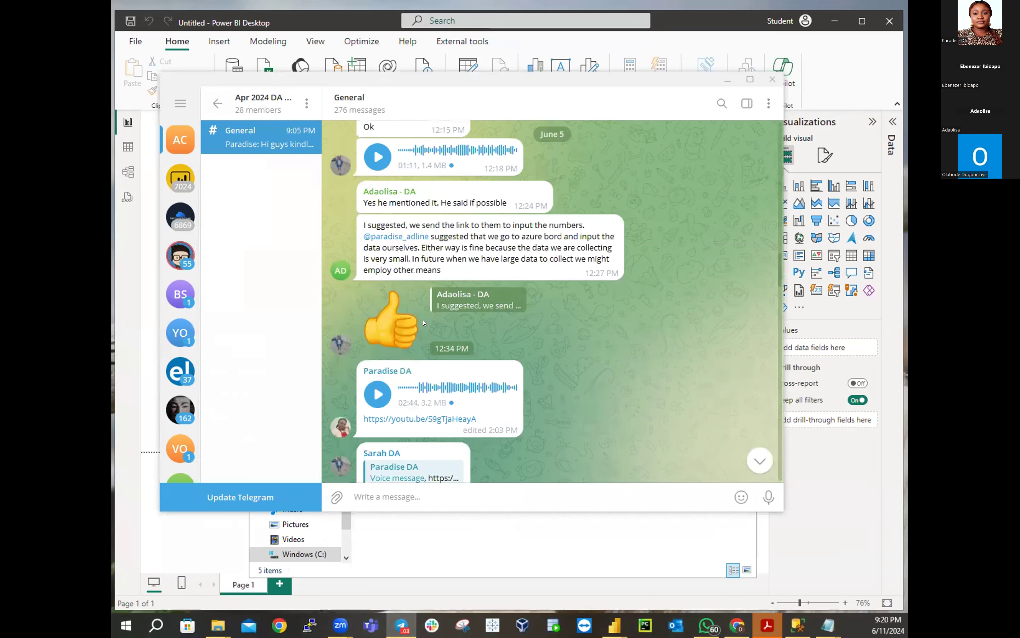
pyautogui.scroll(15, 424, 323)
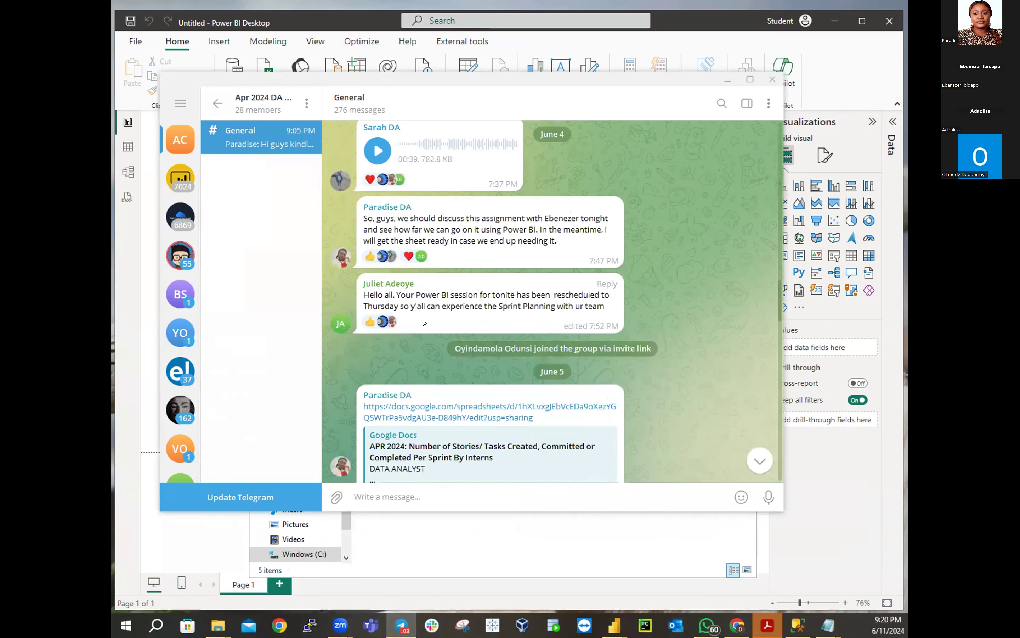
pyautogui.scroll(10, 424, 323)
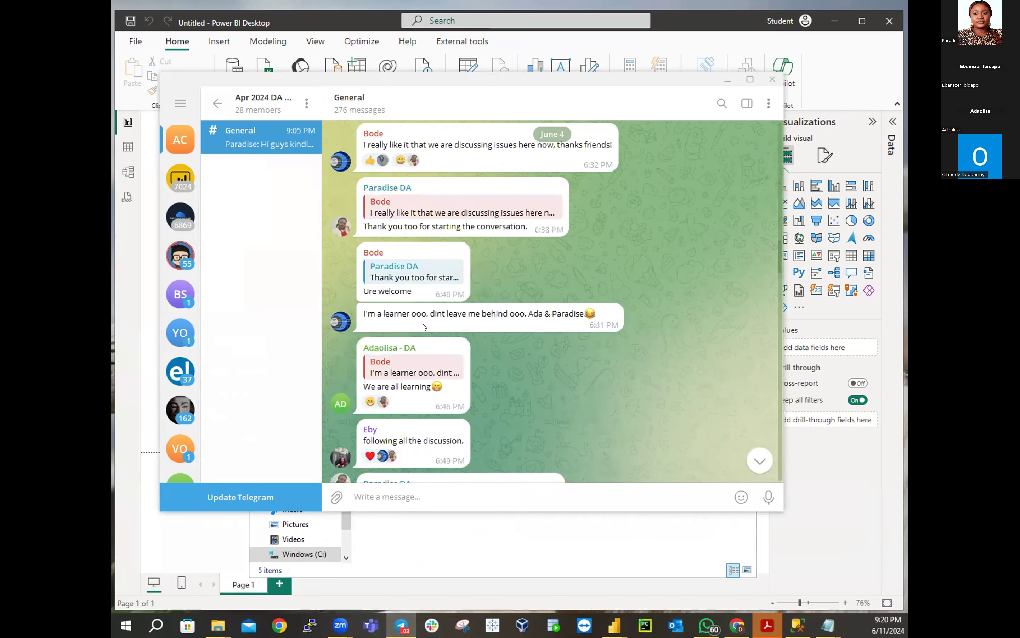
pyautogui.scroll(8, 422, 346)
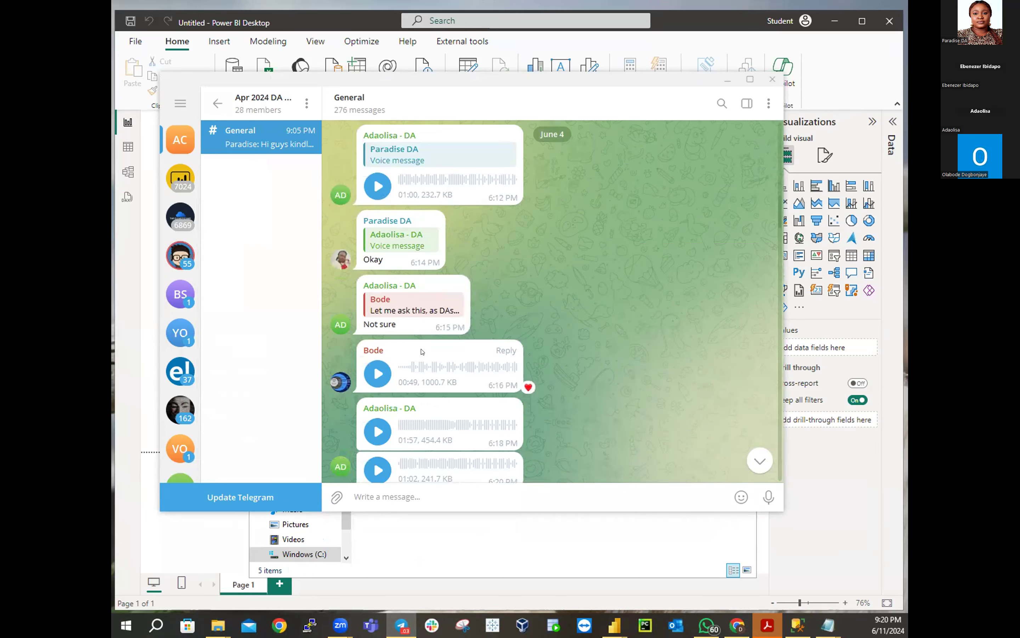
pyautogui.scroll(8, 422, 352)
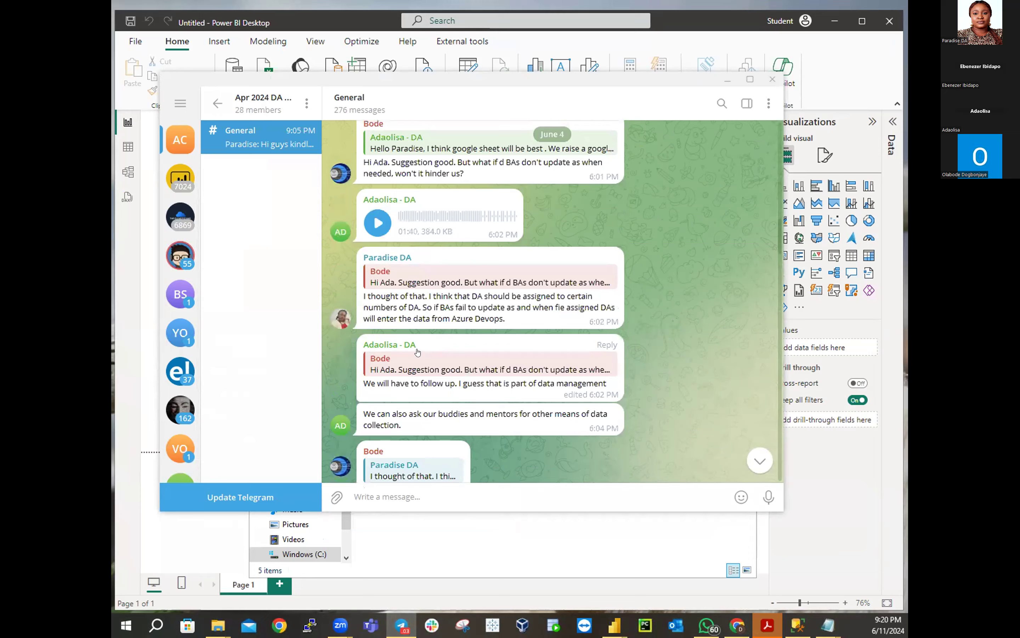
pyautogui.scroll(10, 417, 352)
pyautogui.scroll(10, 418, 352)
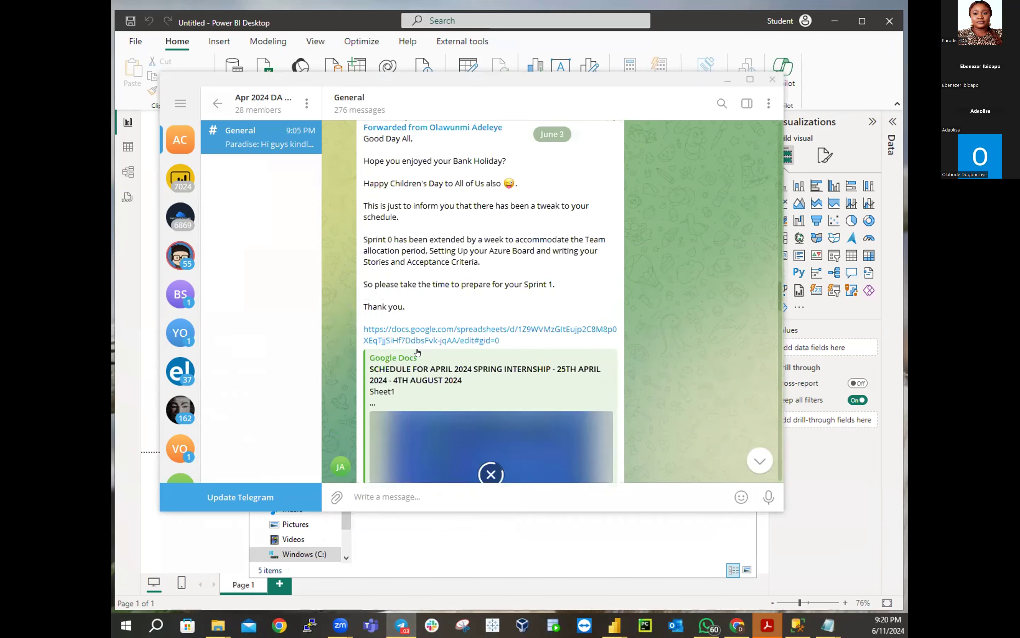
pyautogui.scroll(10, 417, 352)
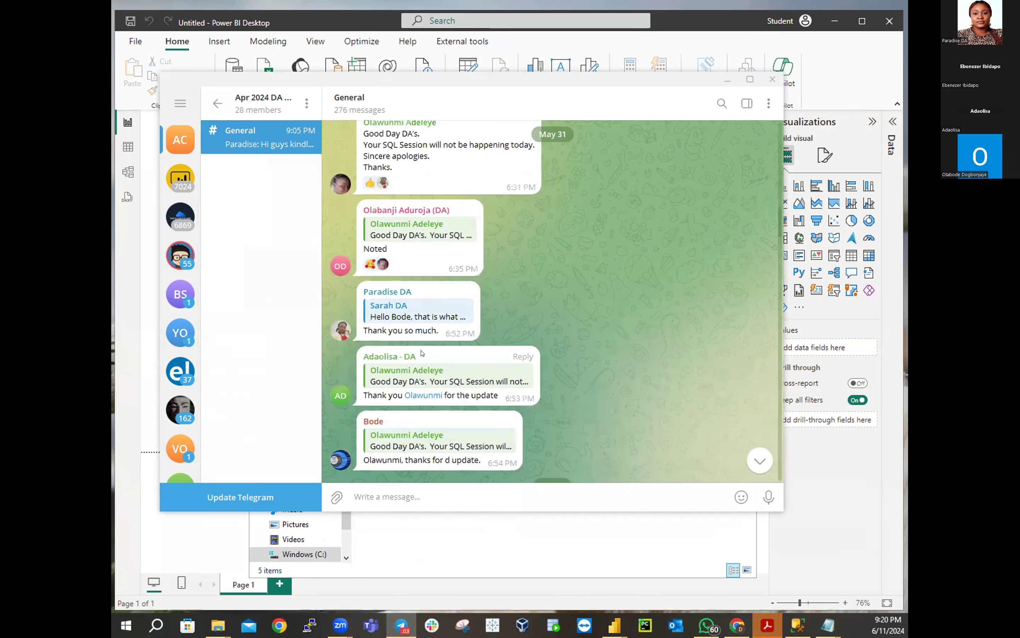
pyautogui.scroll(10, 421, 353)
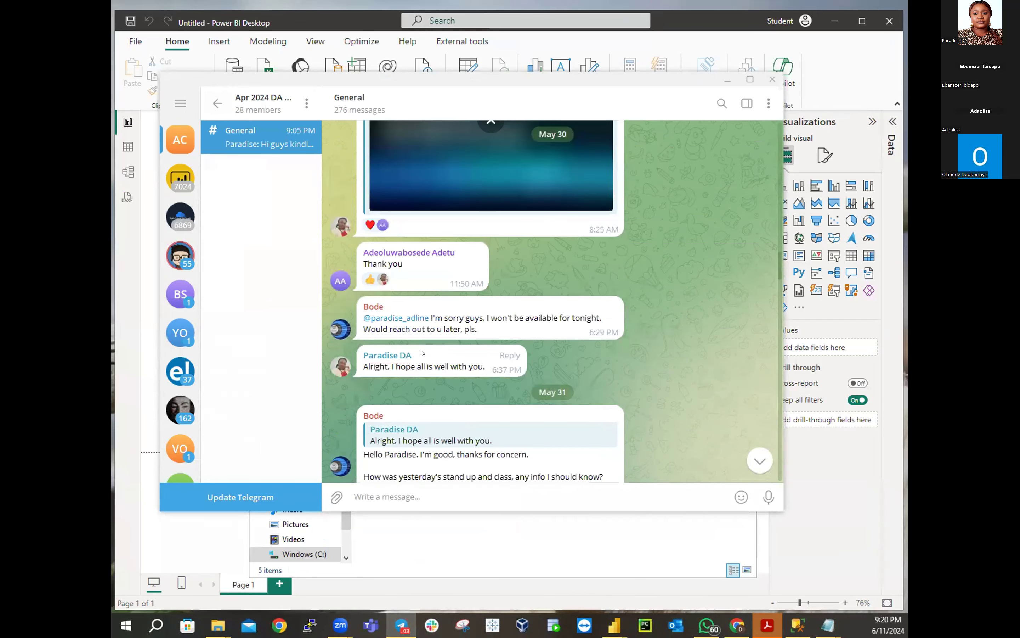
pyautogui.scroll(8, 663, 291)
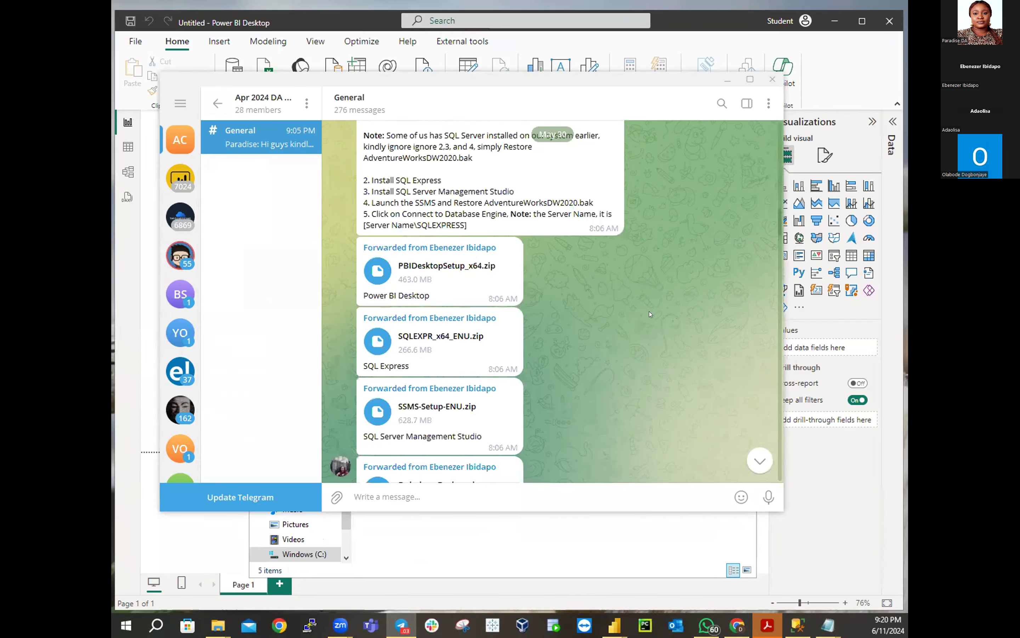
# Scroll the General chat to the Allfiles.zip (18.1 MB) post and its AdventureWorksDW2020.bak restore steps
pyautogui.scroll(-1, 469, 275)
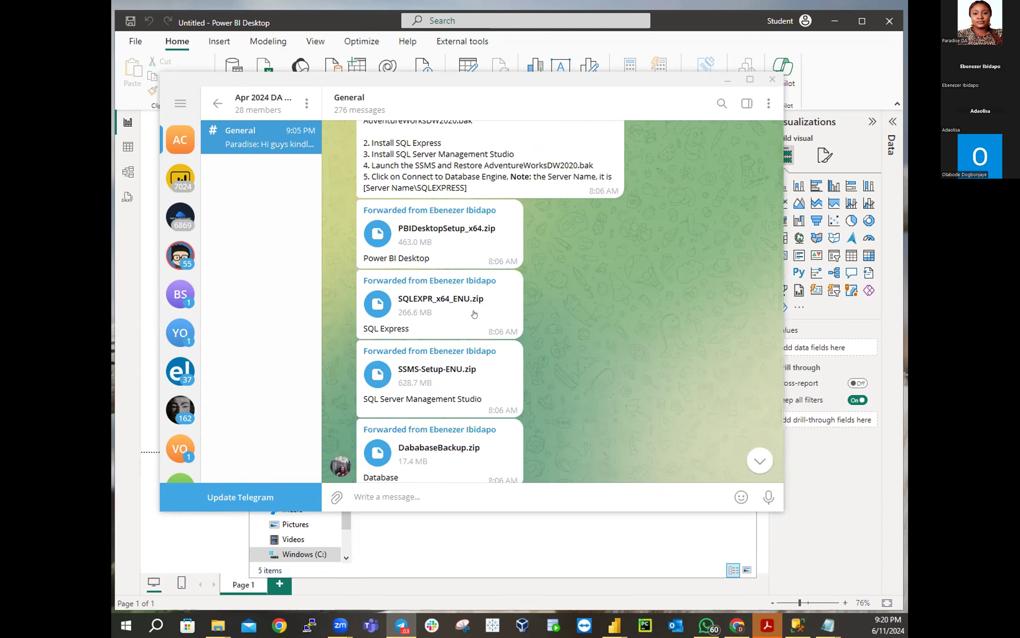
pyautogui.scroll(-1, 480, 367)
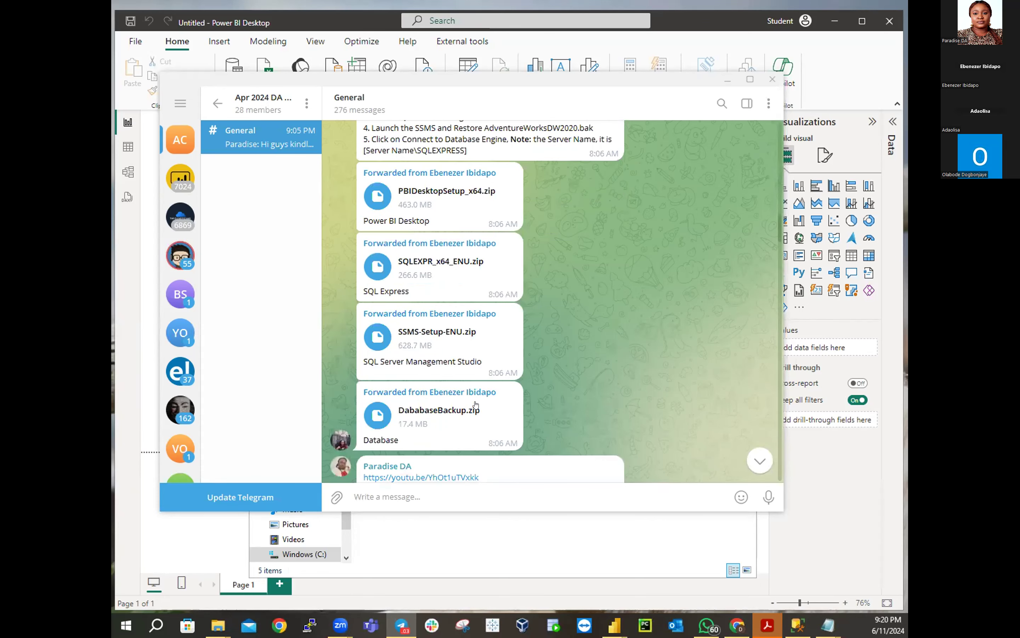
pyautogui.scroll(-2, 477, 401)
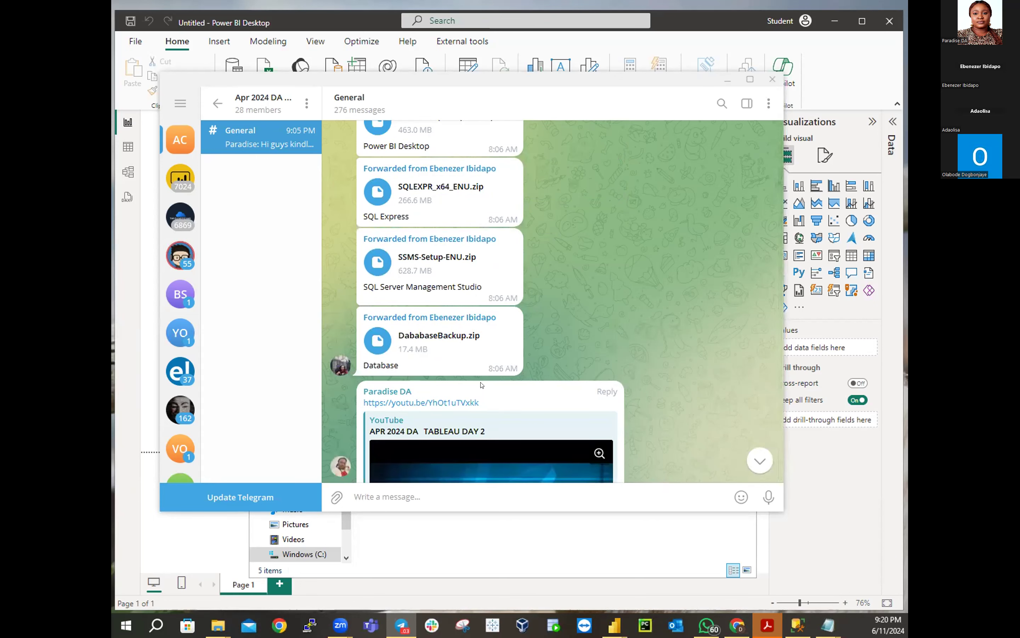
pyautogui.scroll(2, 489, 382)
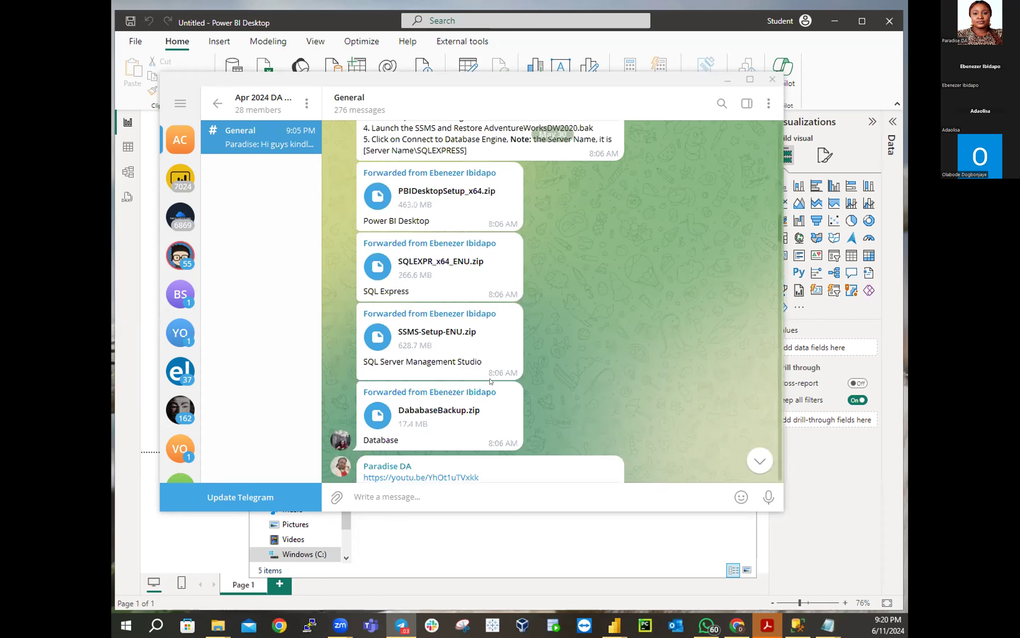
pyautogui.scroll(-9, 491, 381)
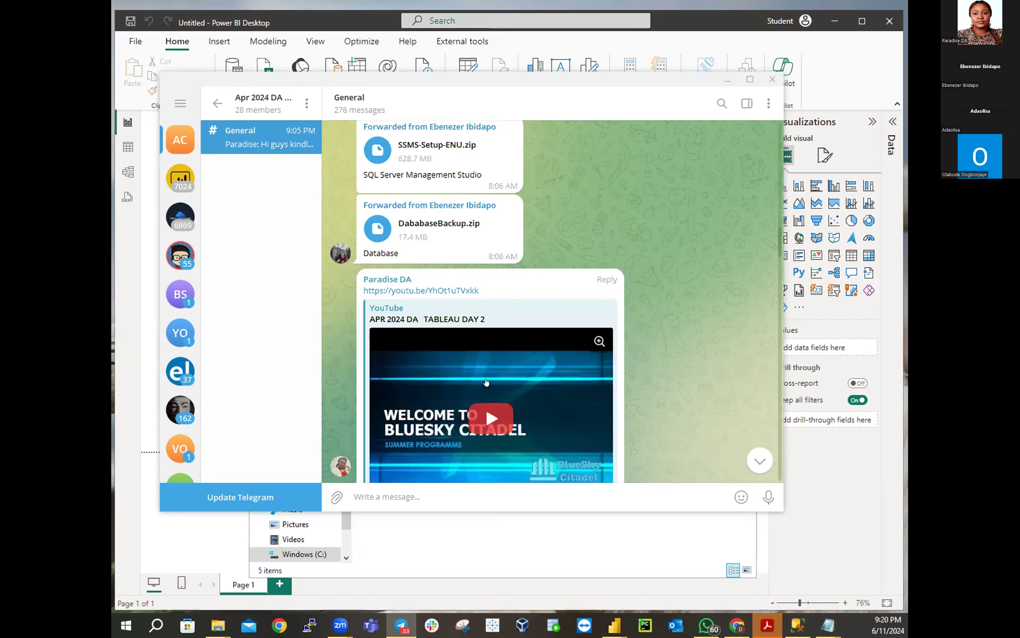
pyautogui.scroll(-9, 490, 381)
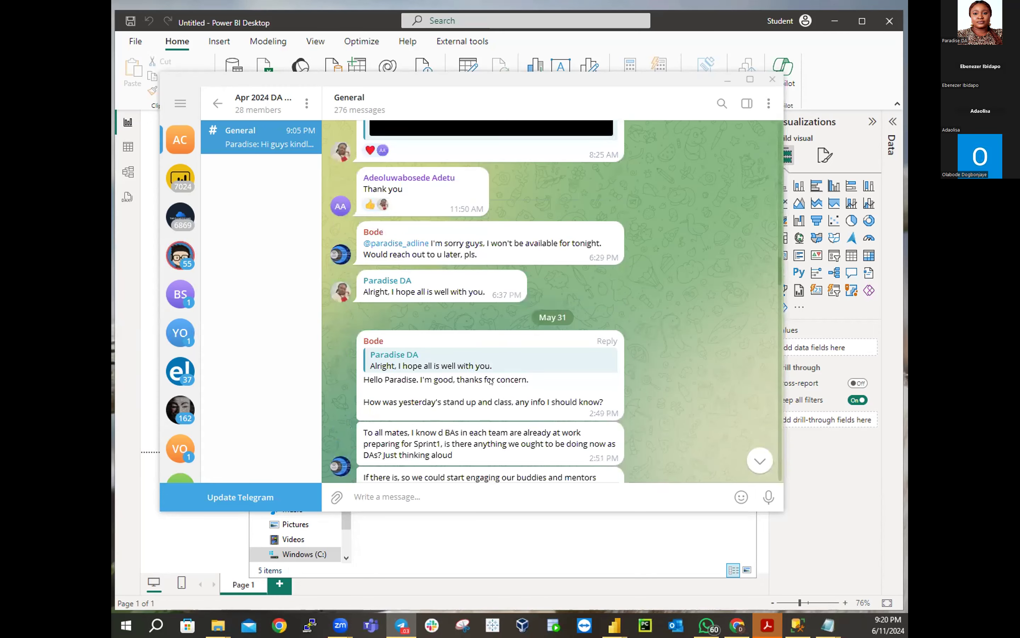
pyautogui.scroll(-9, 491, 381)
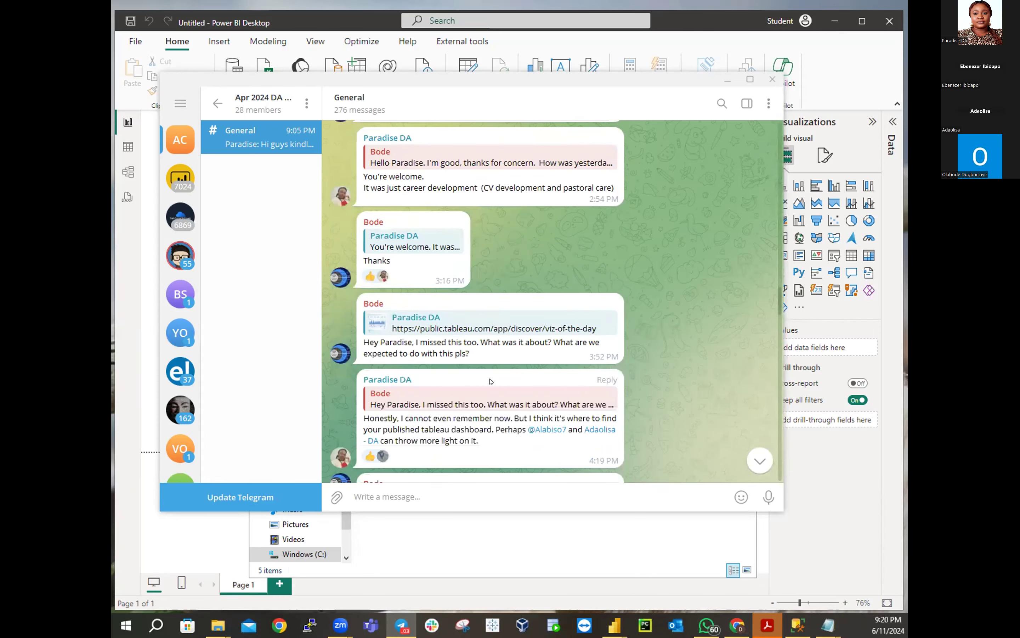
pyautogui.scroll(-8, 487, 382)
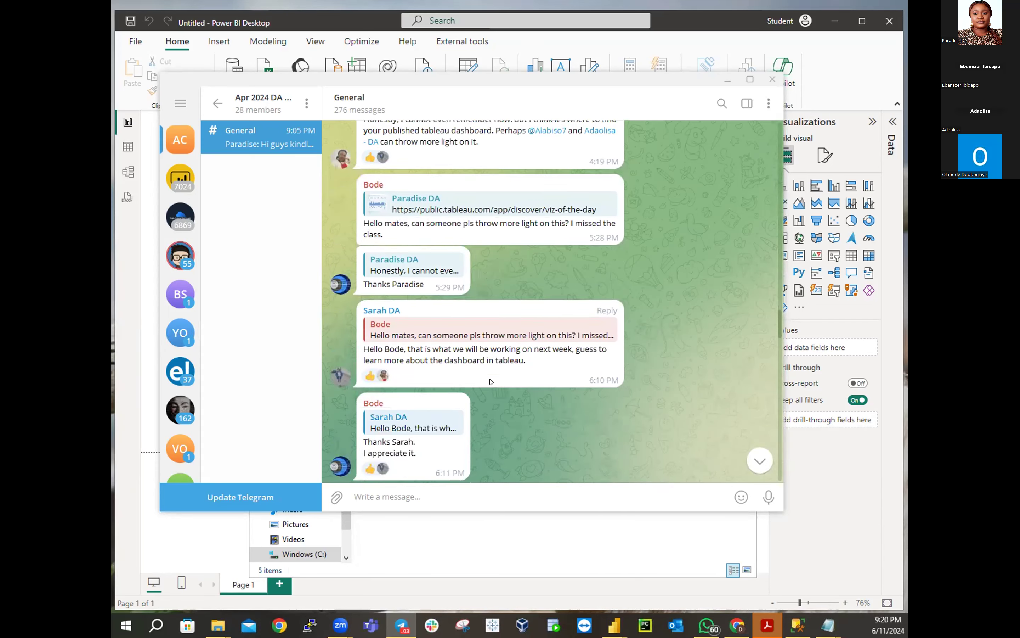
pyautogui.scroll(-9, 490, 382)
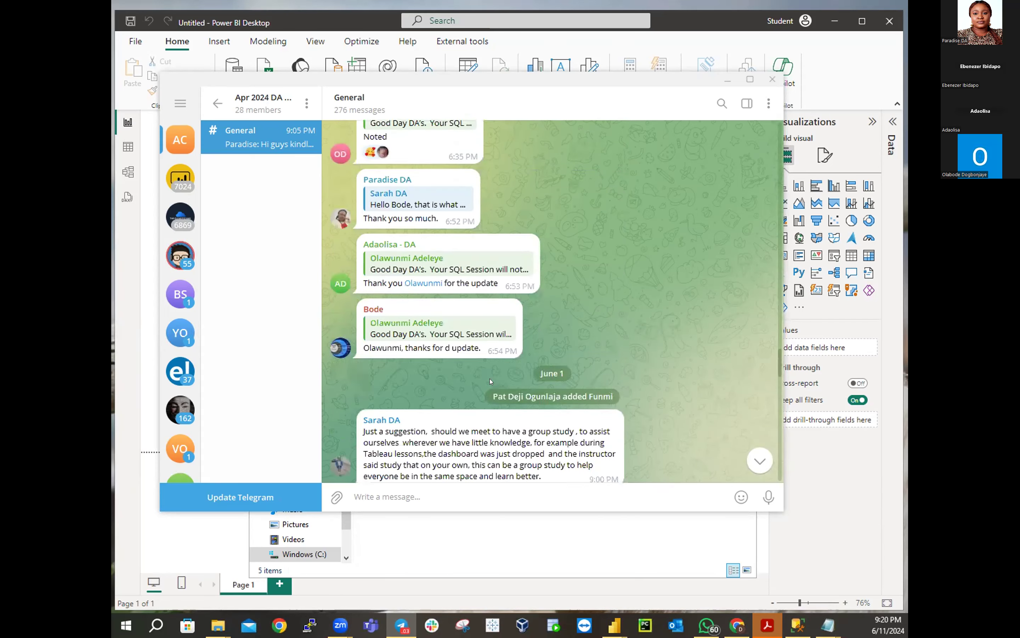
pyautogui.scroll(-4, 486, 382)
pyautogui.scroll(18, 486, 374)
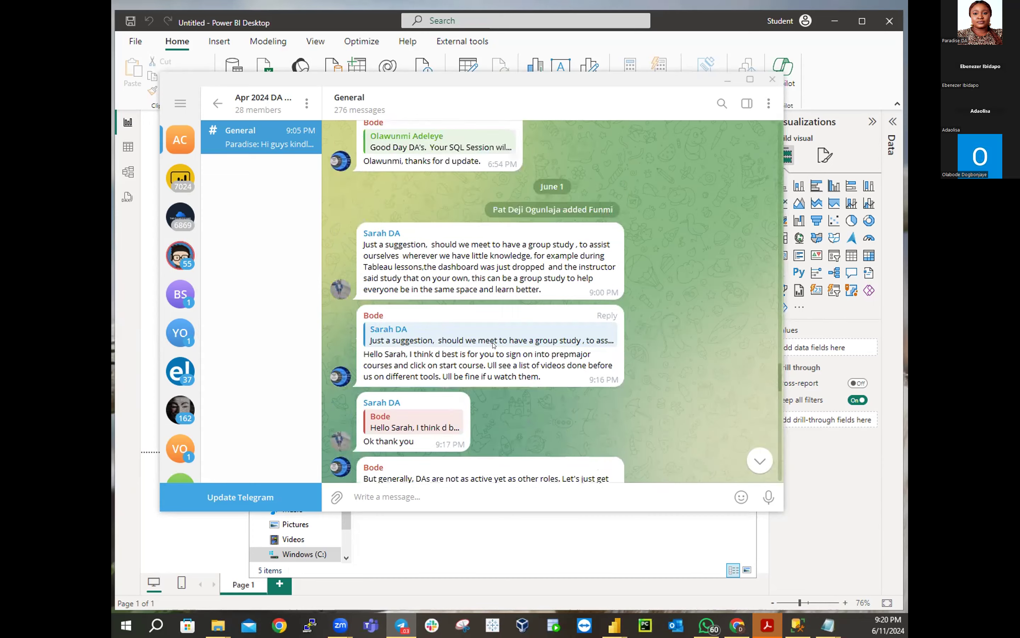
pyautogui.scroll(15, 493, 346)
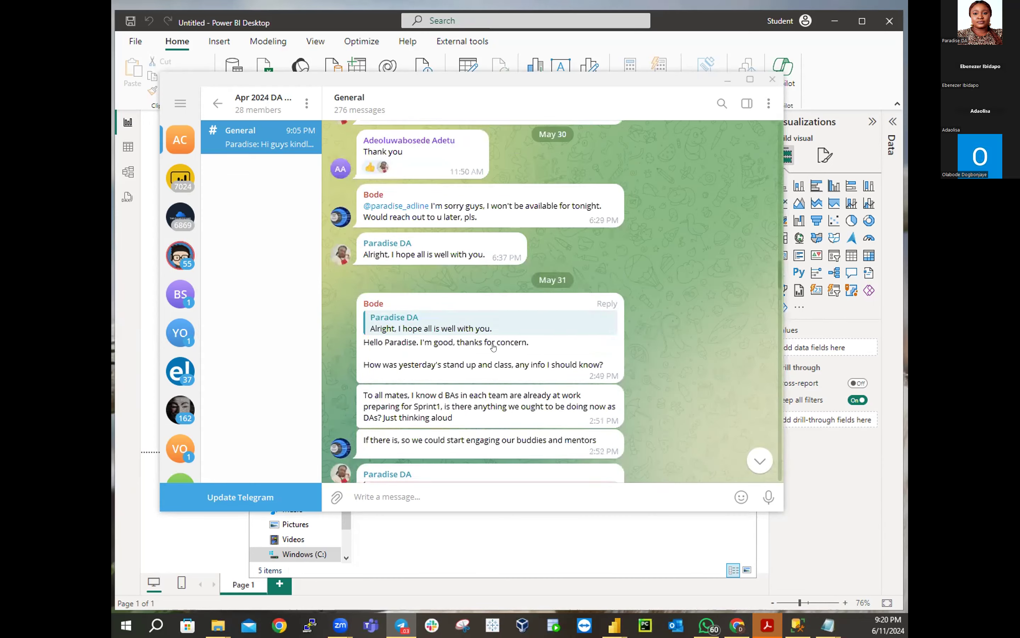
pyautogui.scroll(-6, 488, 345)
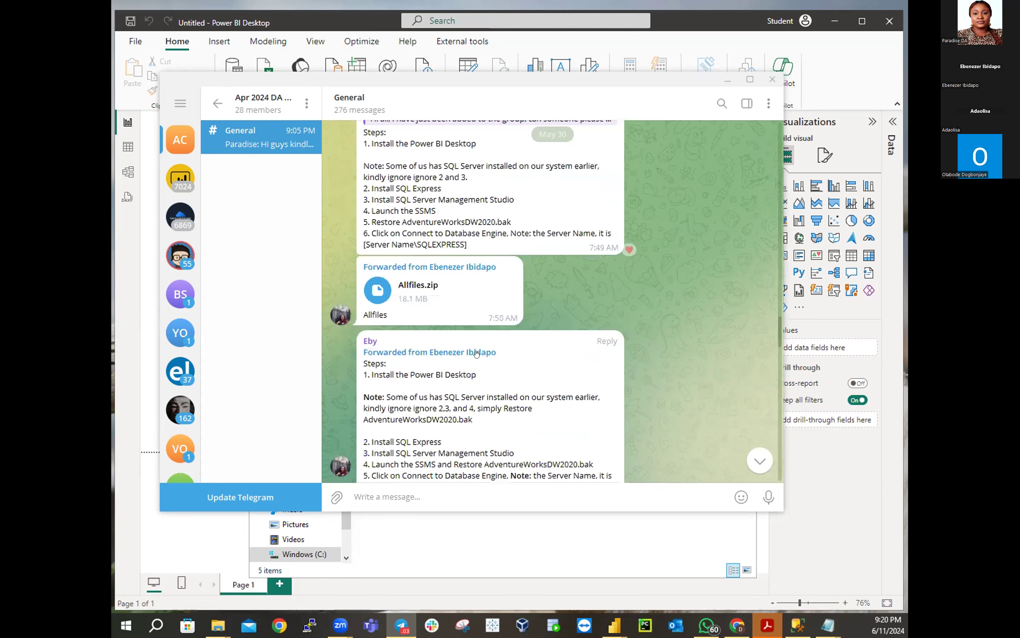
# Add a heart reaction to the Allfiles.zip post, then minimize Telegram to reveal MySolution
pyautogui.scroll(3, 504, 297)
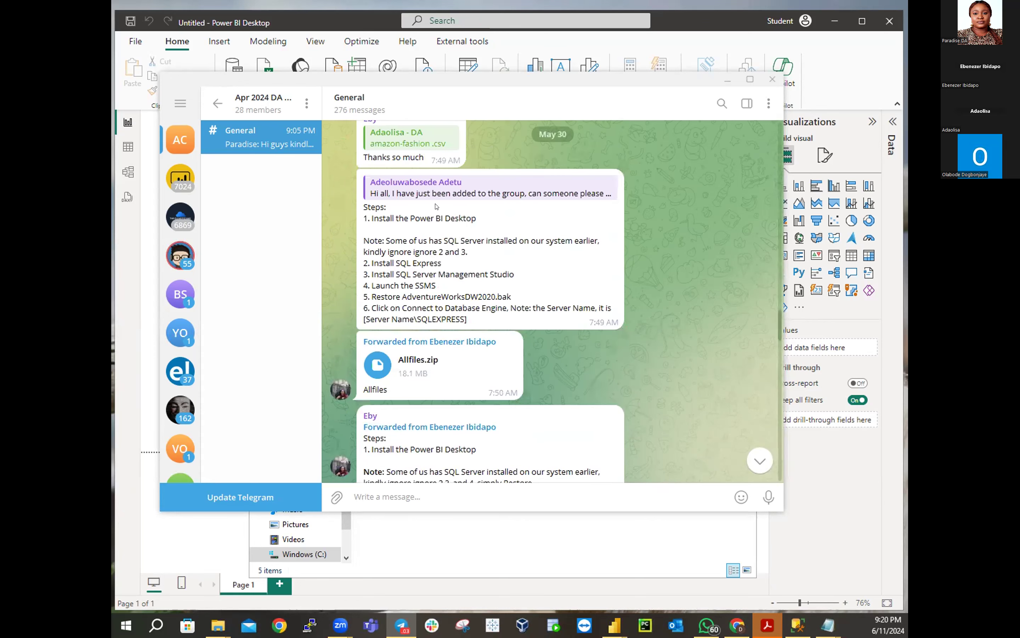
pyautogui.doubleClick(448, 366)
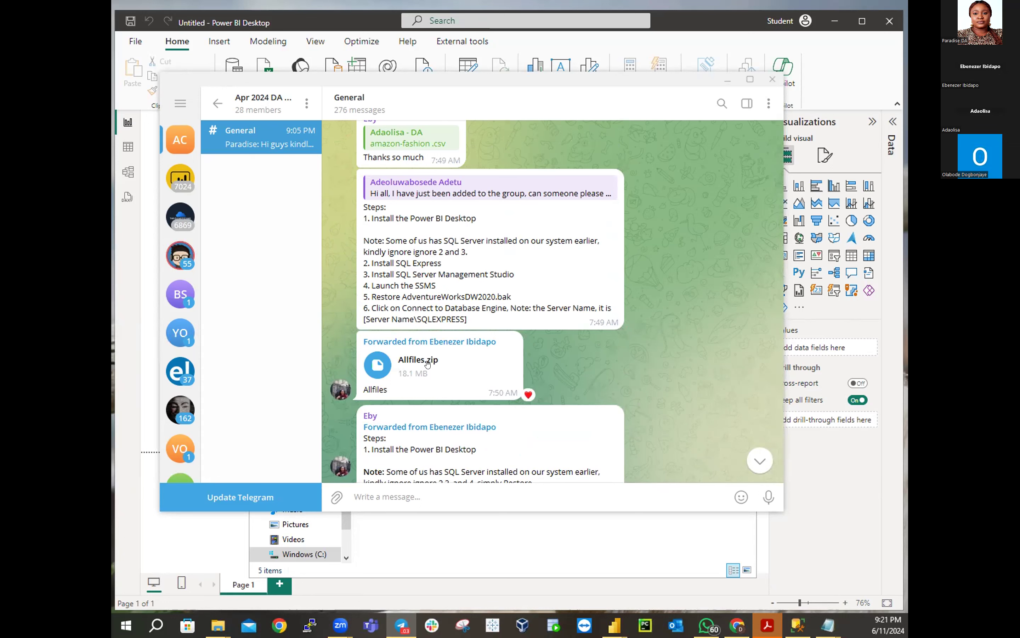
pyautogui.scroll(1, 428, 363)
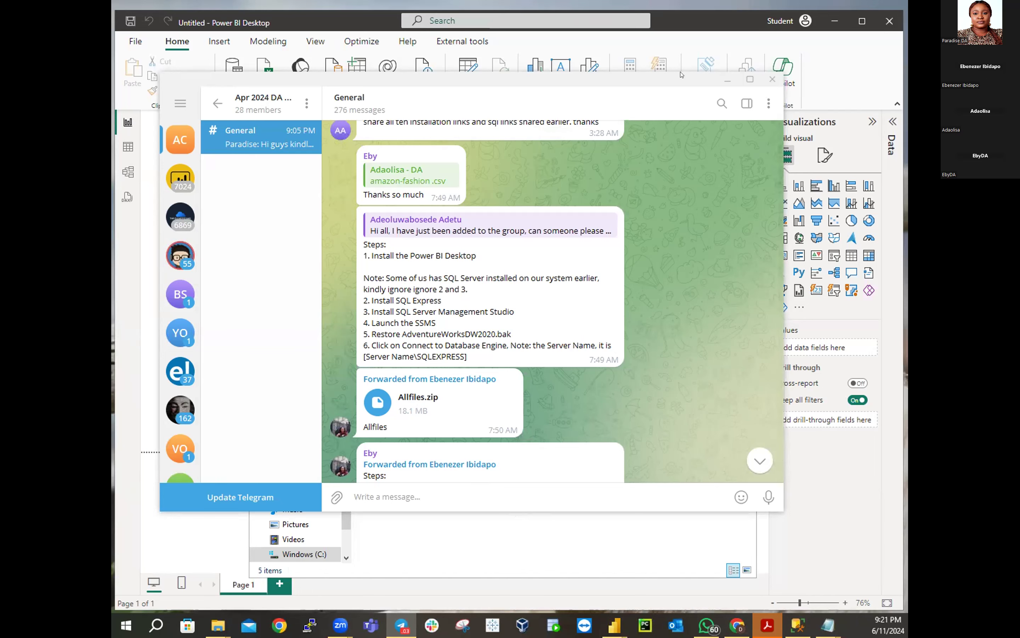
pyautogui.click(728, 80)
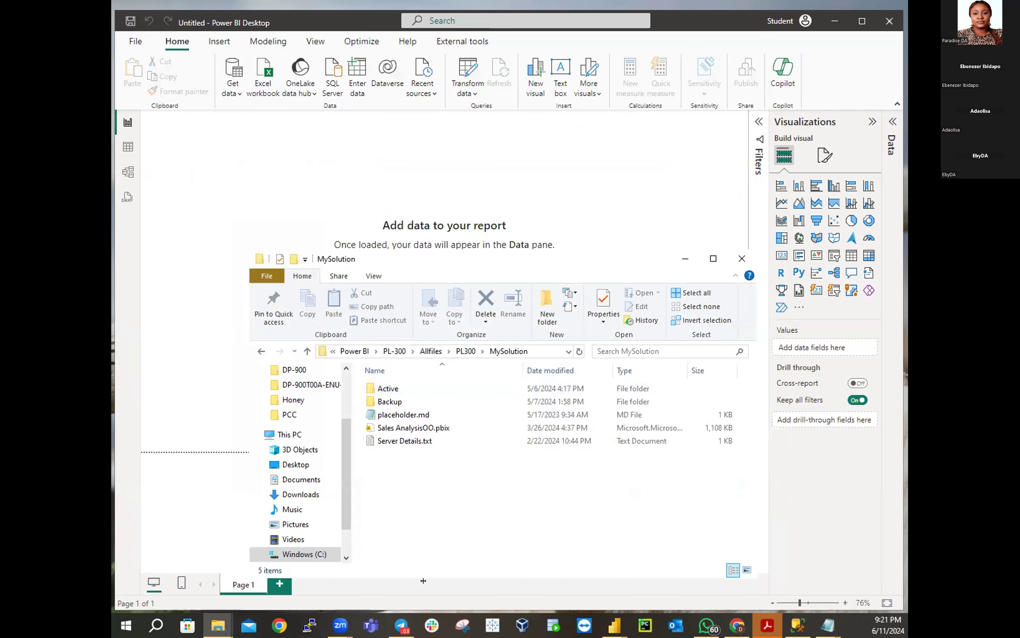
# Go back up to PL-300 via the breadcrumb and open its Allfiles folder containing PL300
pyautogui.click(424, 348)
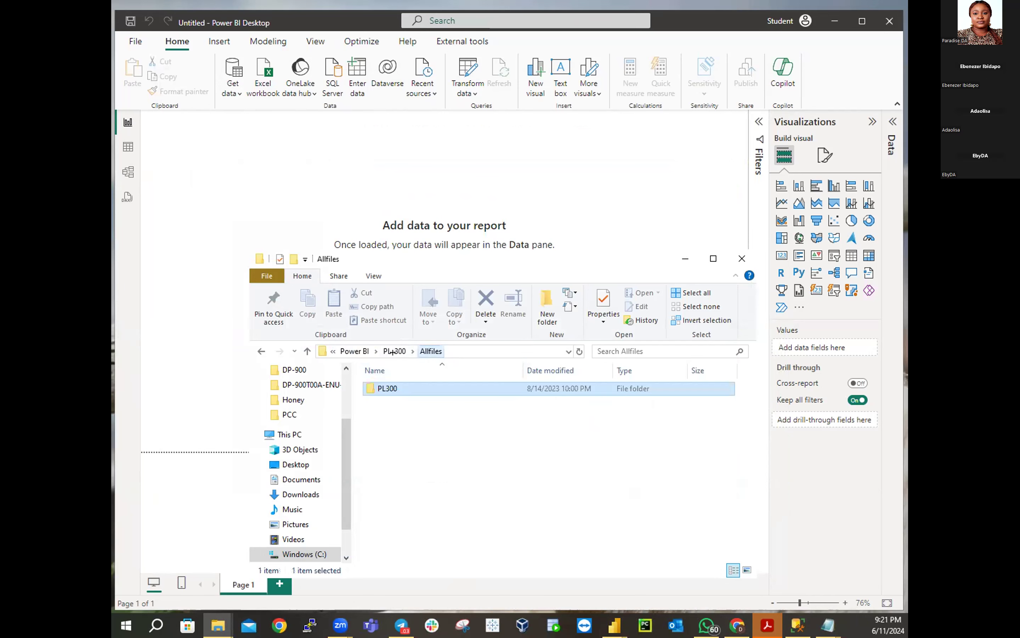
pyautogui.click(394, 350)
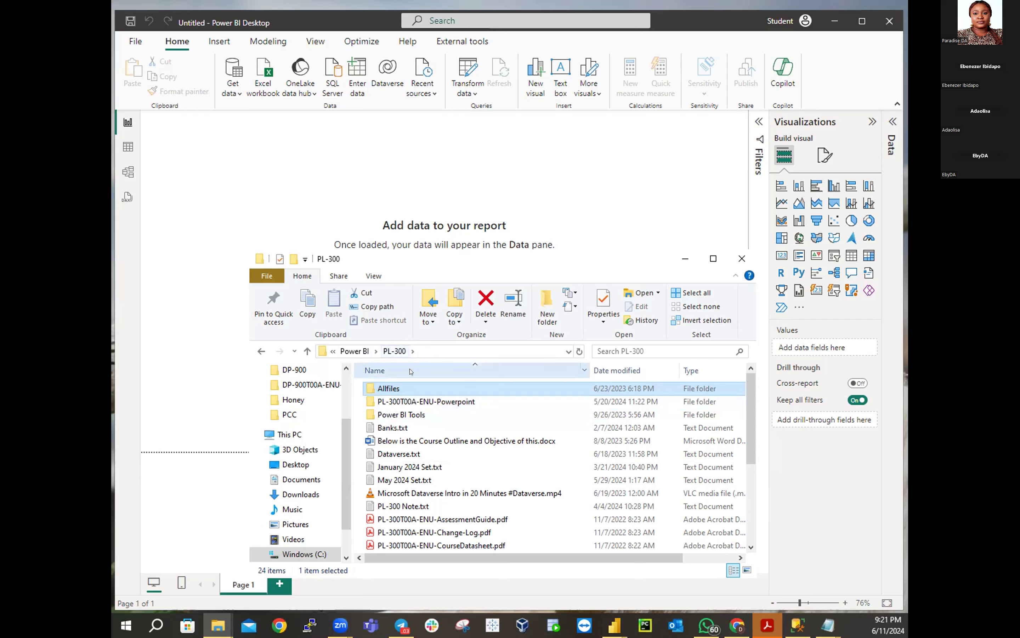
pyautogui.doubleClick(373, 388)
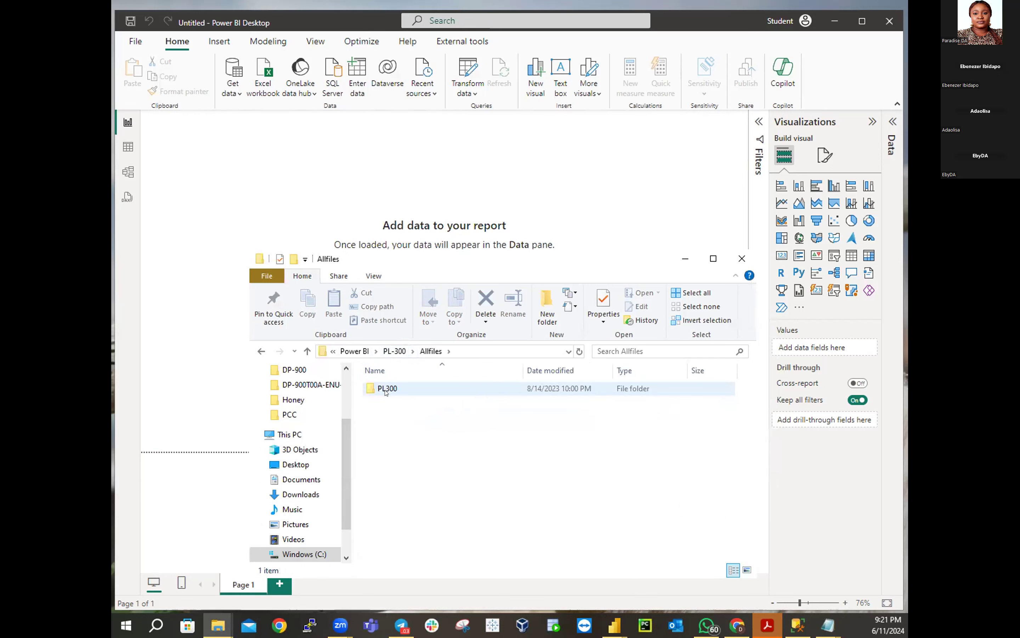
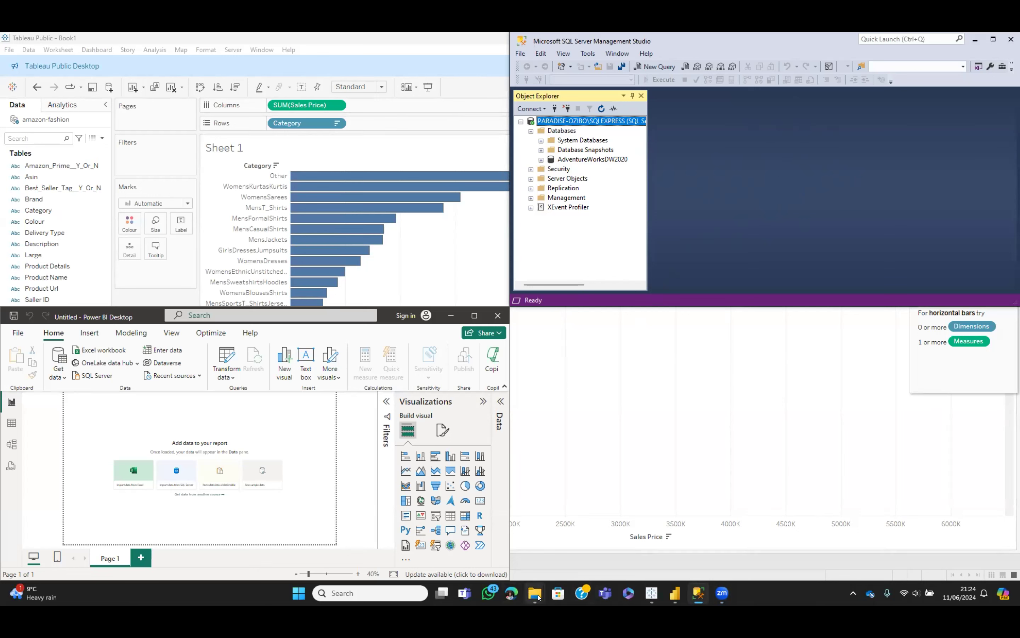
# In File Explorer, go from MyFolder through Allfiles and PL300 into the MySolution folder
pyautogui.moveTo(530, 596)
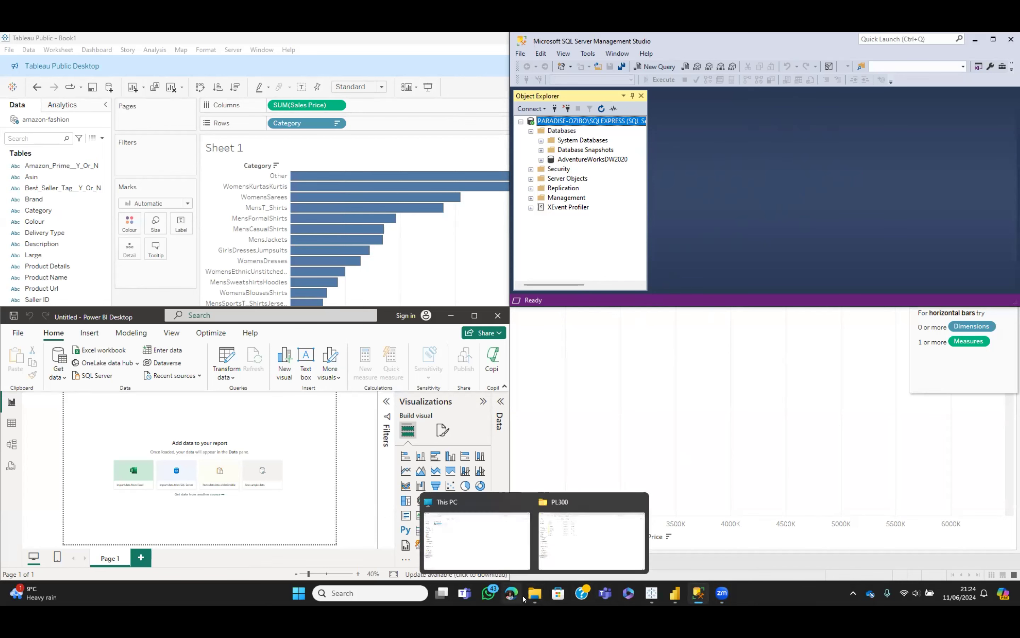
pyautogui.click(573, 542)
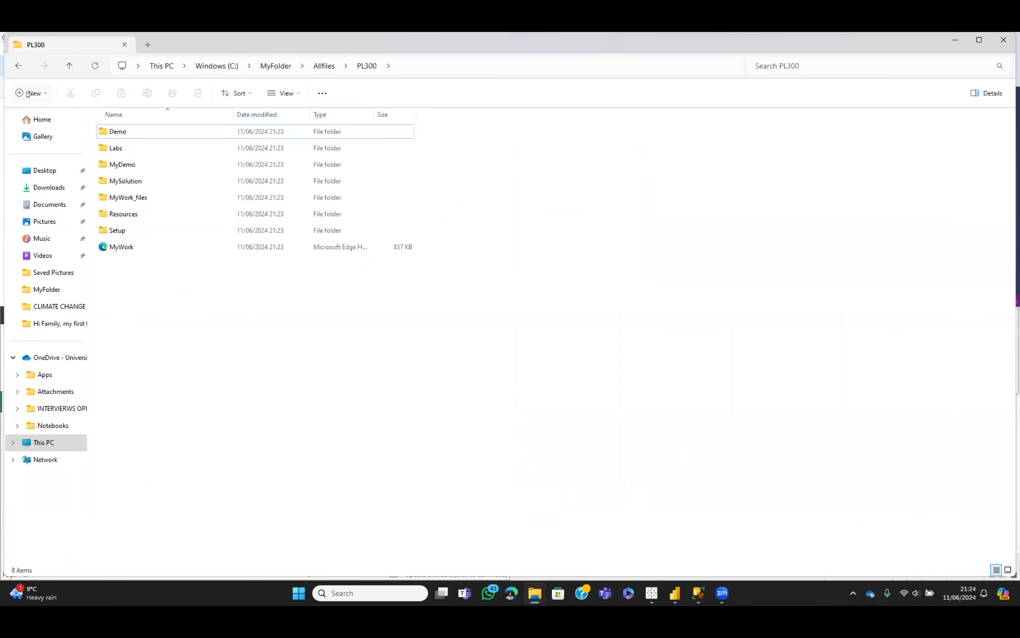
pyautogui.click(57, 291)
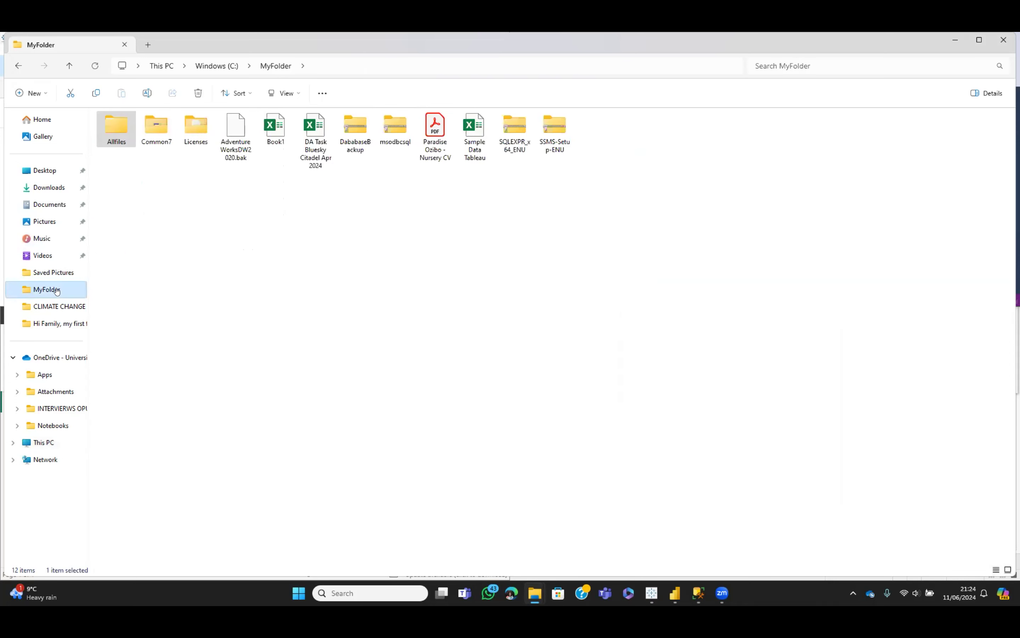
pyautogui.click(115, 141)
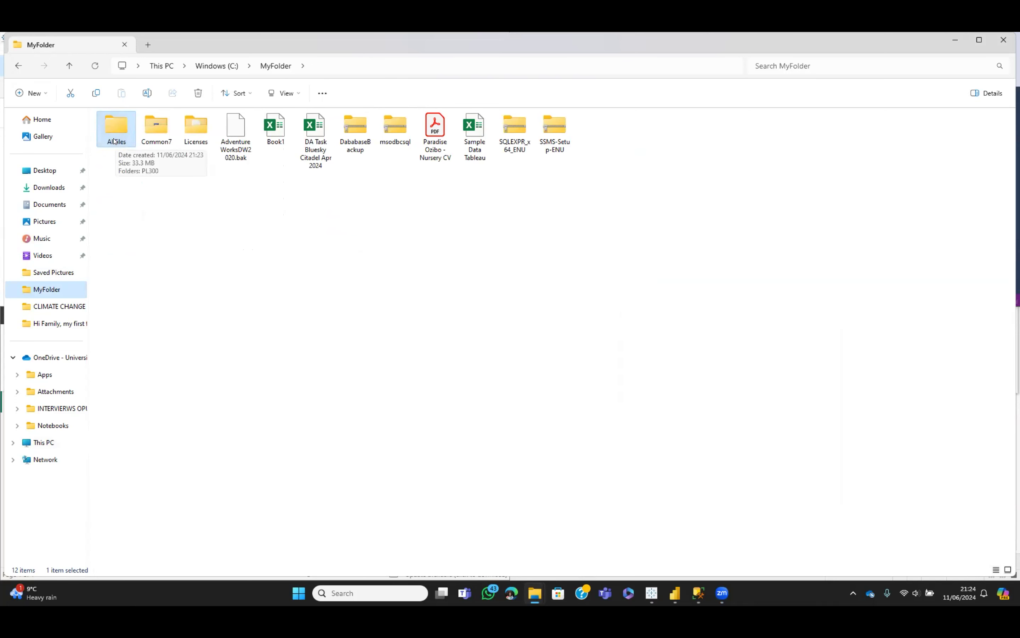
pyautogui.doubleClick(115, 141)
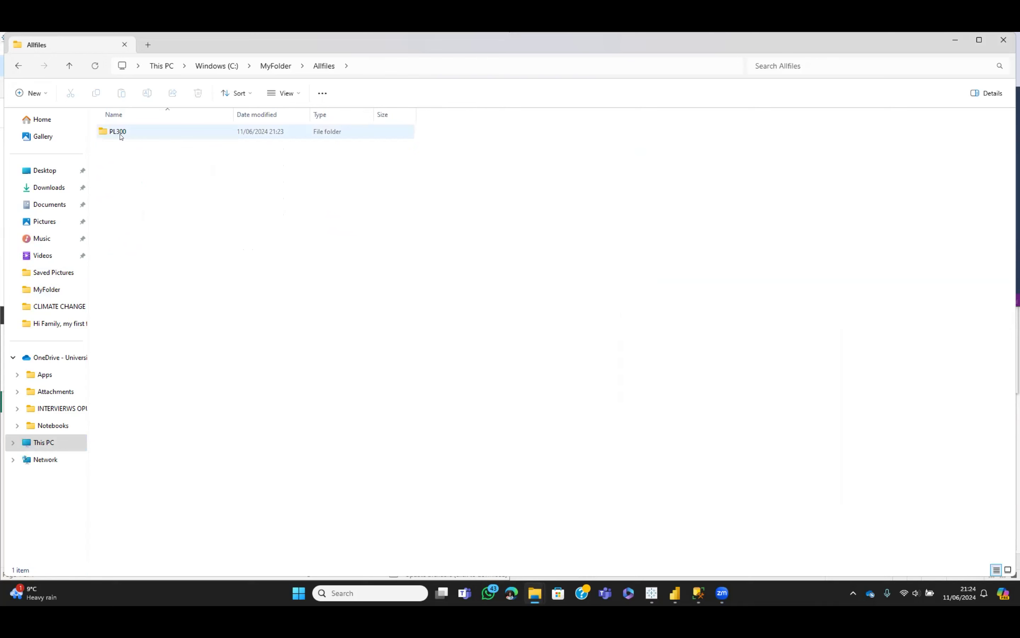
pyautogui.doubleClick(120, 136)
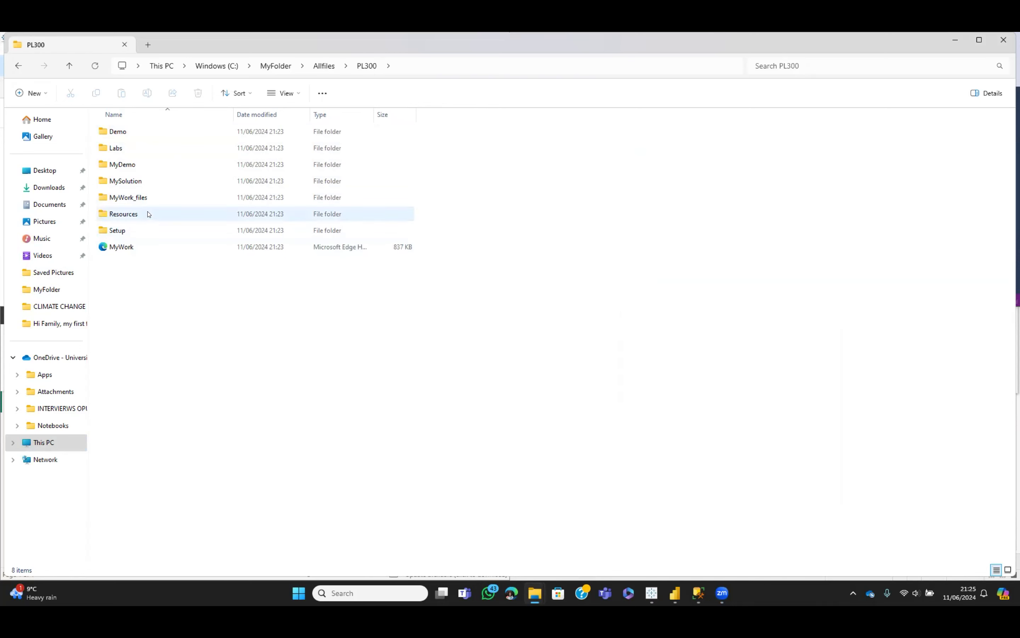
pyautogui.doubleClick(125, 181)
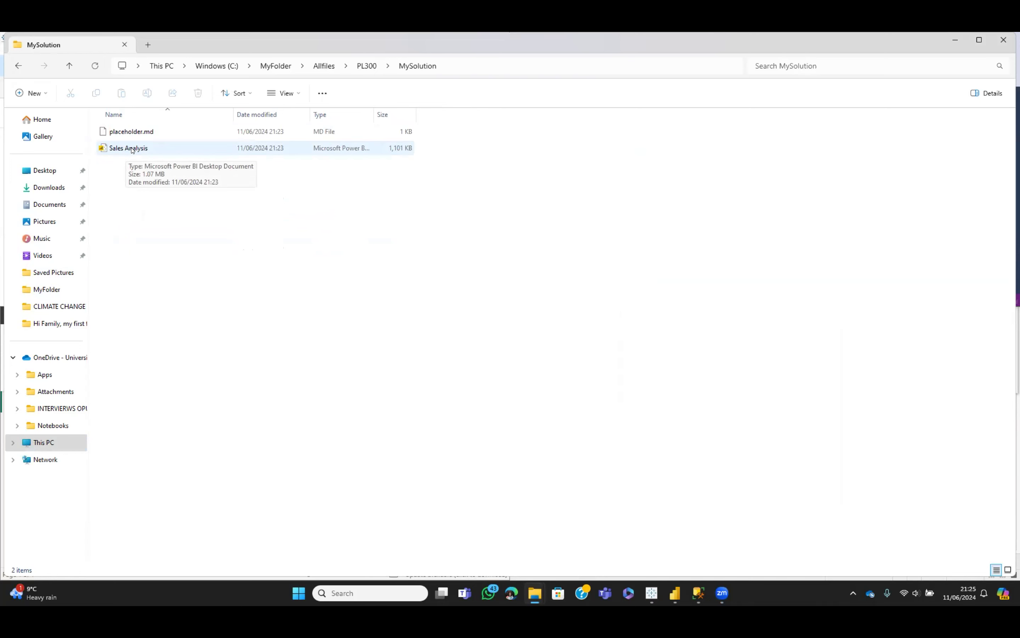
pyautogui.rightClick(155, 217)
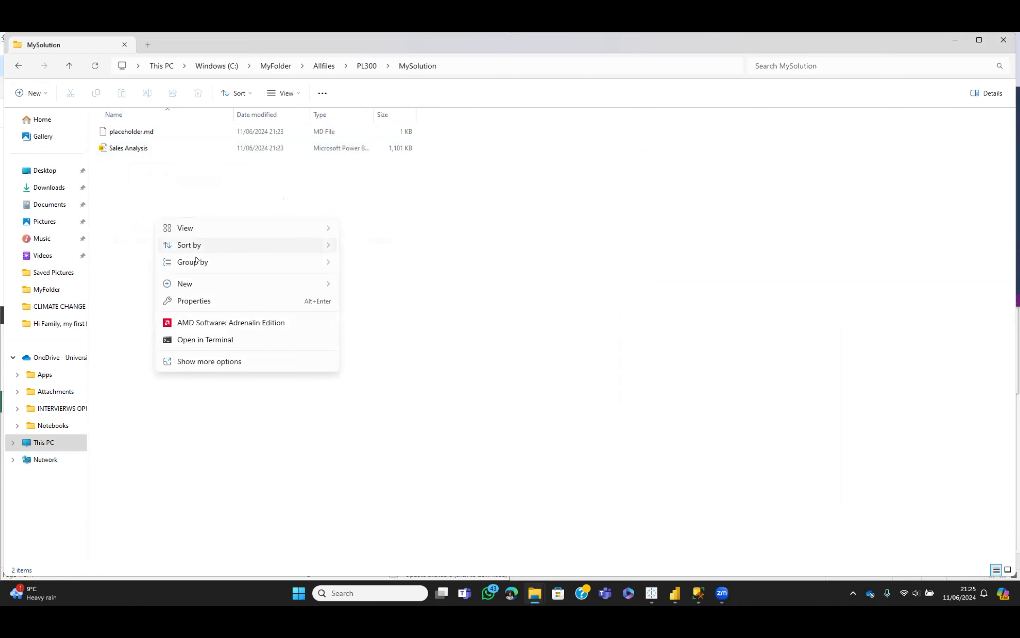
# Create a new folder named Active inside MySolution
pyautogui.moveTo(216, 286)
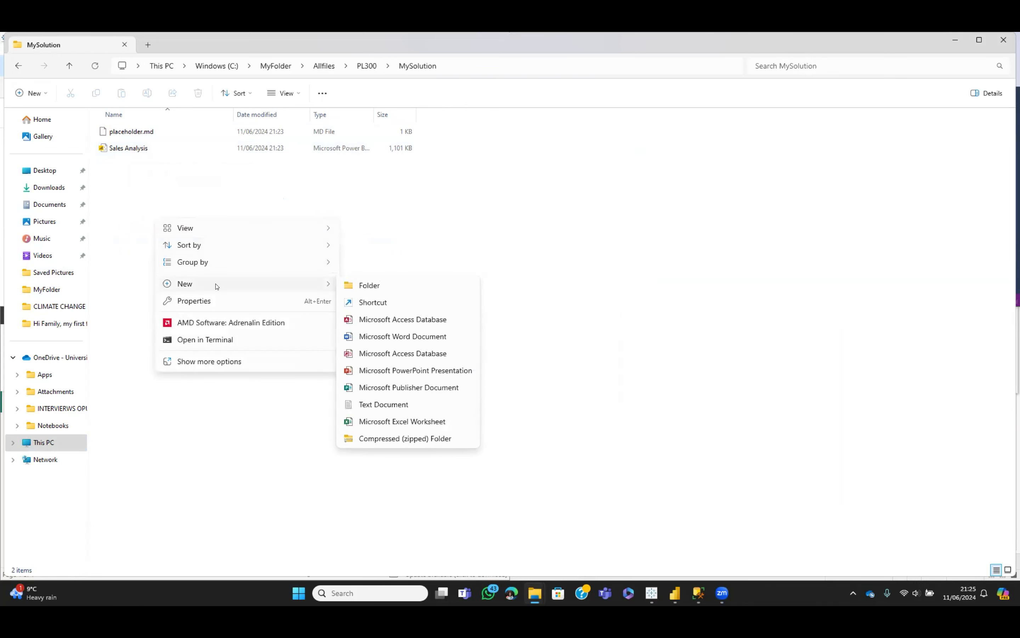
pyautogui.click(395, 286)
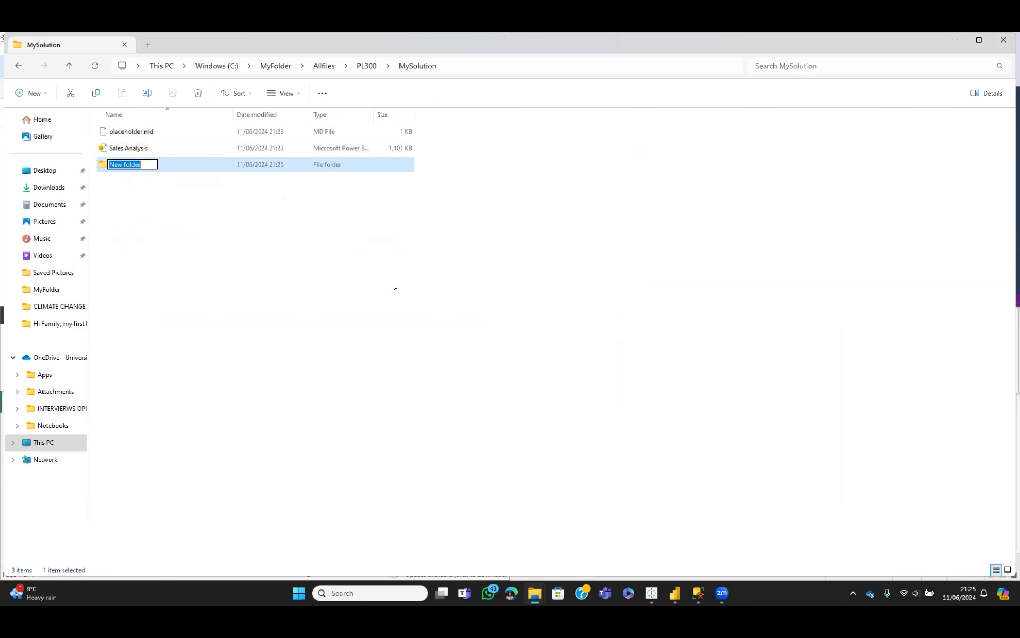
pyautogui.write('Active')
pyautogui.moveTo(546, 597)
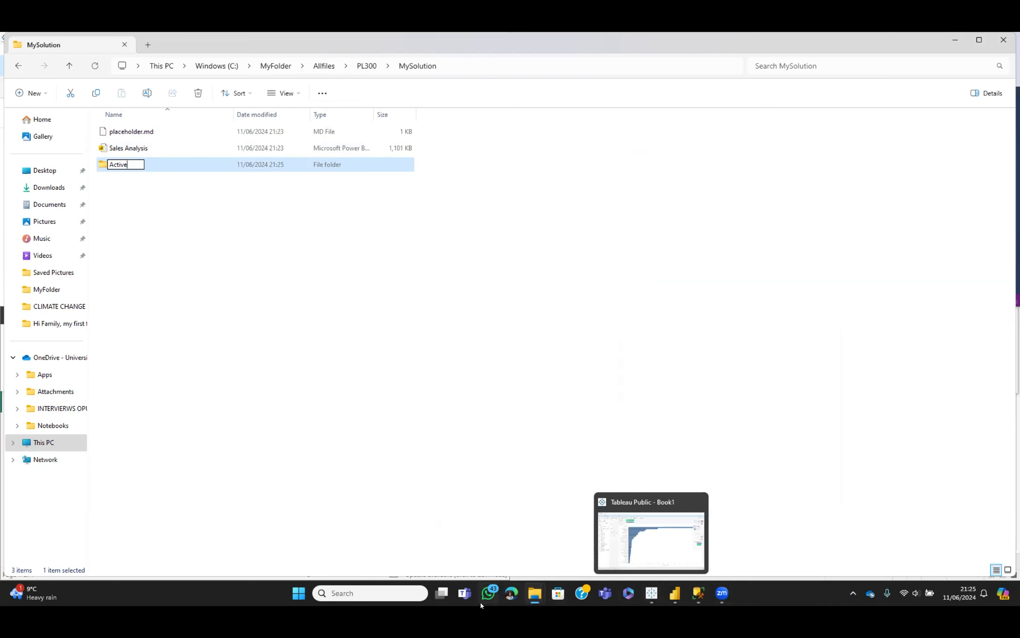
pyautogui.click(420, 593)
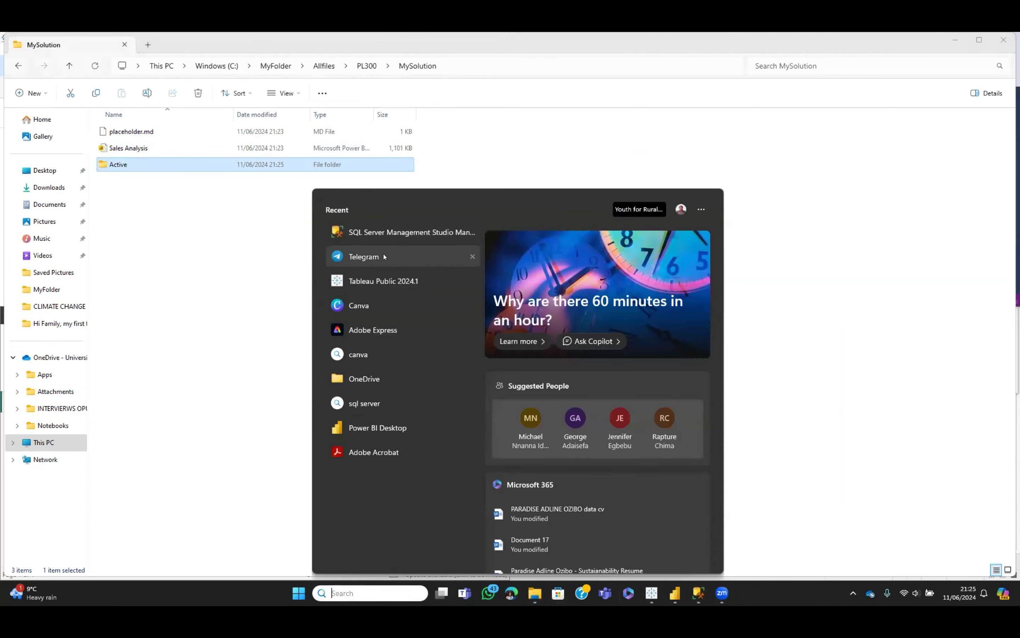
# Open Telegram's General topic and abandon the earlier in-progress message edit
pyautogui.click(384, 256)
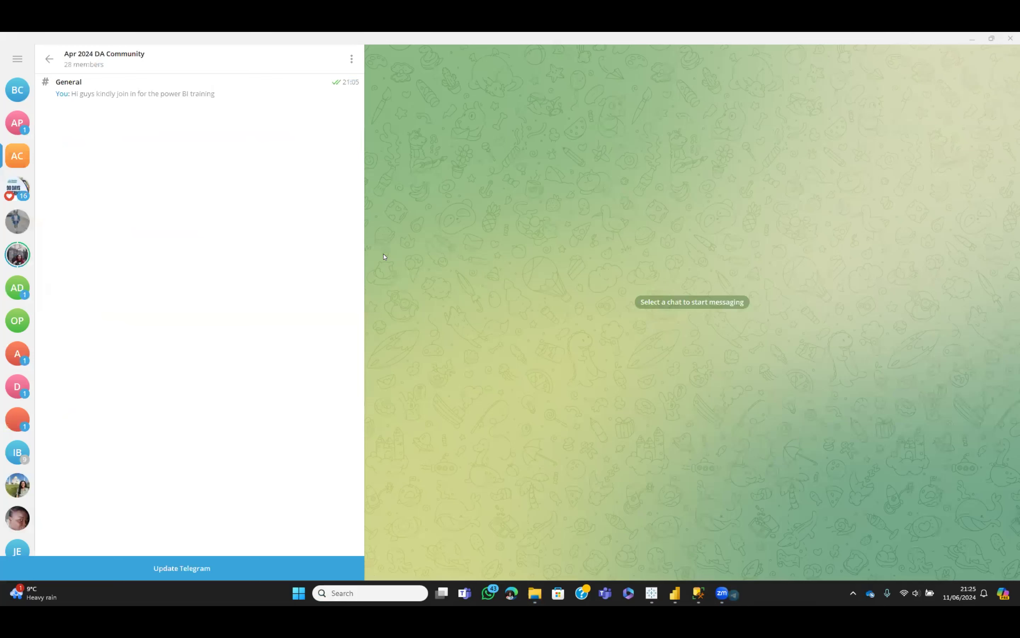
pyautogui.click(118, 98)
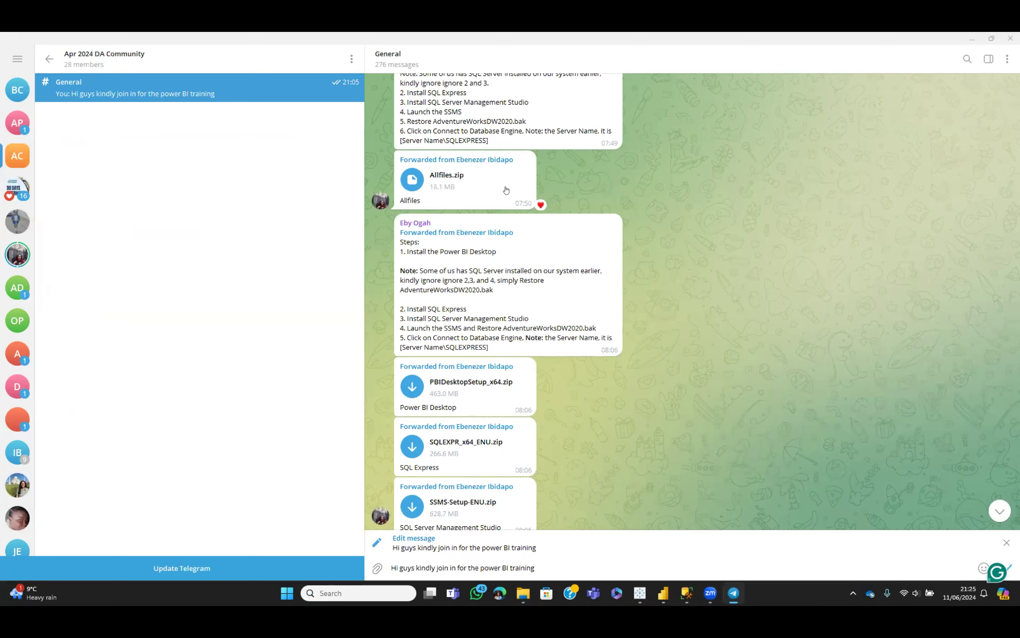
pyautogui.rightClick(506, 191)
pyautogui.click(540, 205)
pyautogui.press('BackSpace')
pyautogui.press('BackSpace')
pyautogui.press('BackSpace')
pyautogui.press('BackSpace')
pyautogui.press('BackSpace')
pyautogui.press('BackSpace')
pyautogui.press('BackSpace')
pyautogui.press('BackSpace')
pyautogui.press('BackSpace')
pyautogui.press('BackSpace')
pyautogui.press('BackSpace')
pyautogui.press('BackSpace')
pyautogui.press('BackSpace')
pyautogui.press('BackSpace')
pyautogui.press('BackSpace')
pyautogui.press('BackSpace')
pyautogui.press('BackSpace')
pyautogui.press('BackSpace')
pyautogui.press('BackSpace')
pyautogui.press('BackSpace')
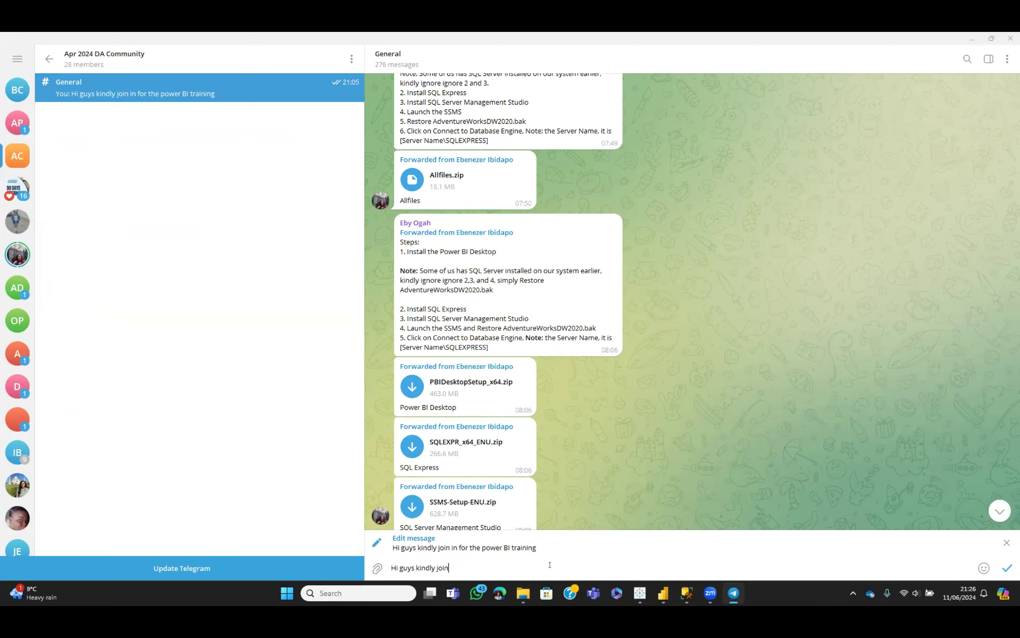
pyautogui.press('BackSpace')
pyautogui.press('BackSpace')
pyautogui.click(1004, 545)
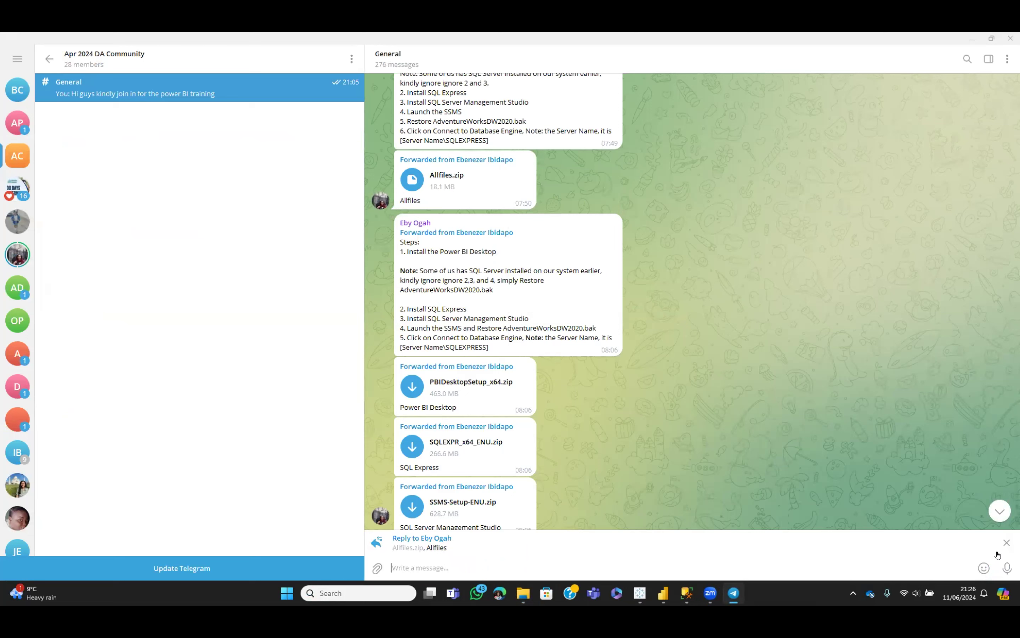
pyautogui.click(1007, 543)
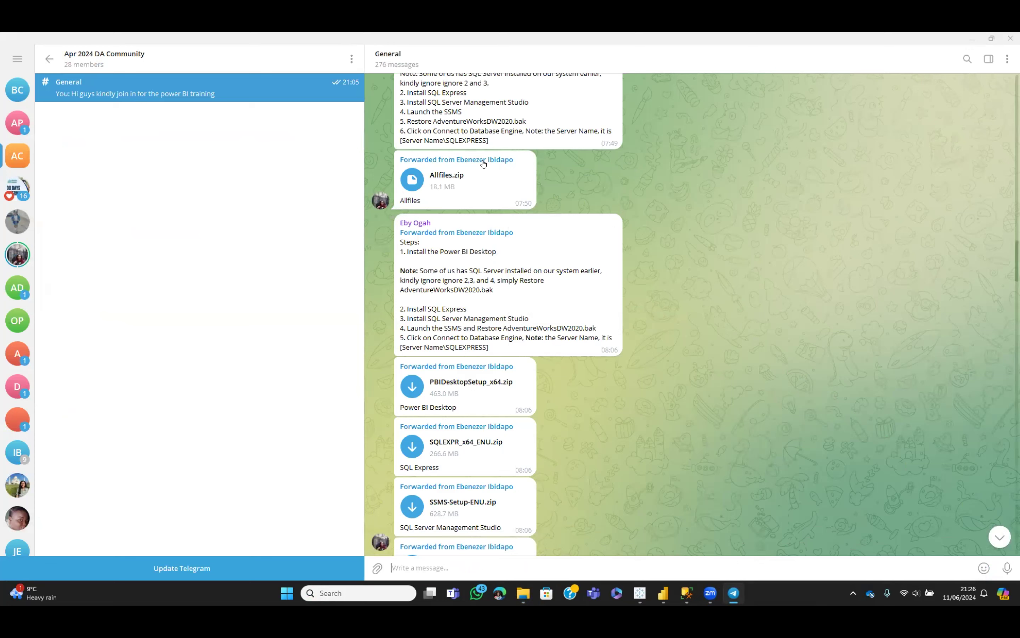
# Reply 'Here guys' to the Allfiles.zip message, then close the Tableau Public workbook window
pyautogui.rightClick(496, 184)
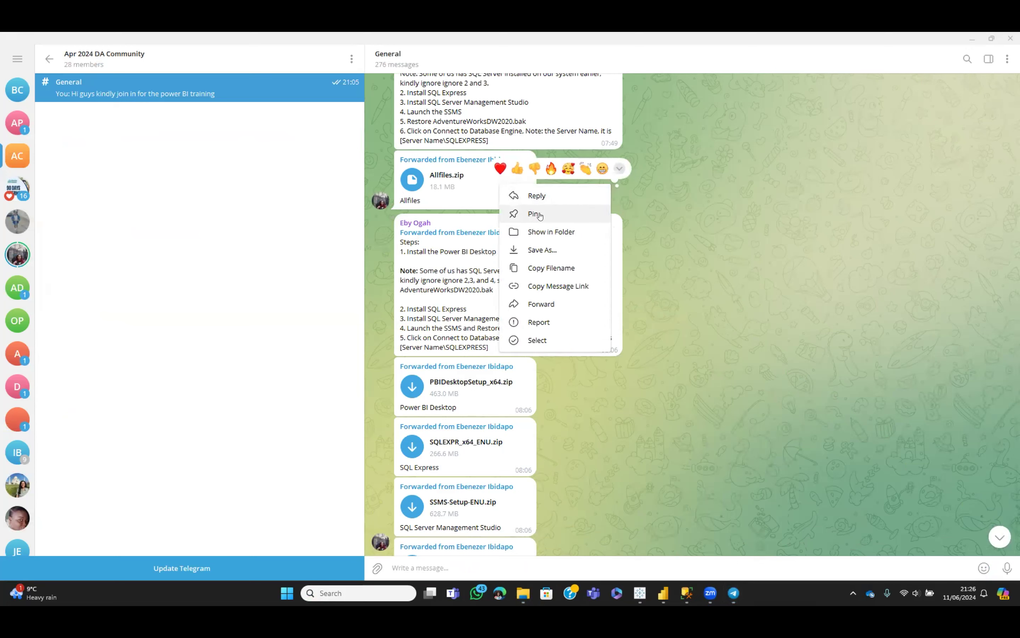
pyautogui.click(554, 196)
pyautogui.write('Here guys')
pyautogui.press('Return')
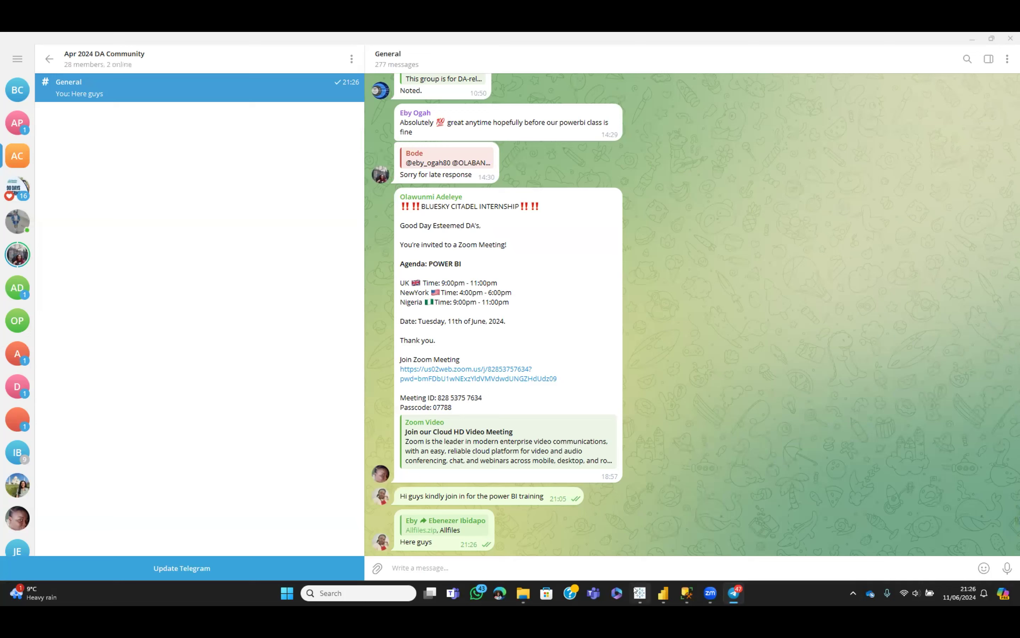
pyautogui.moveTo(639, 592)
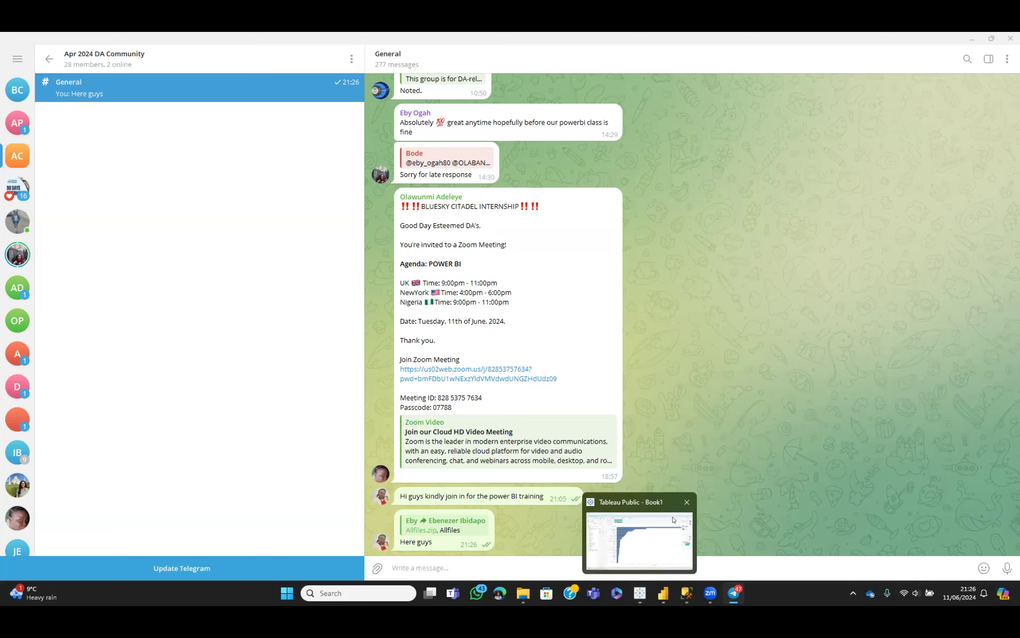
pyautogui.click(686, 502)
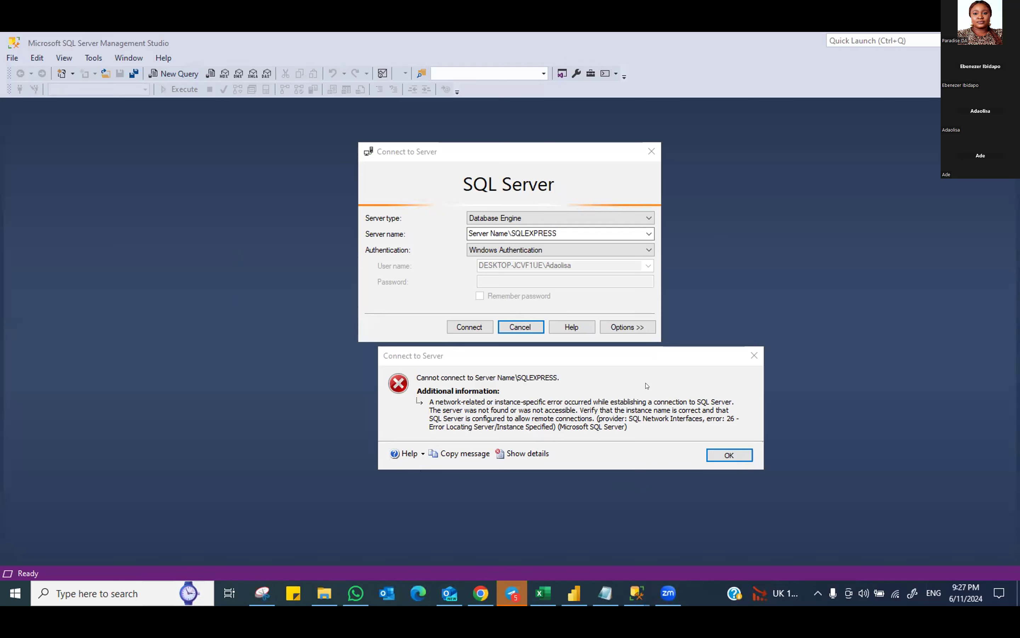
# Dismiss the connection error and reopen Connect to Server through File > Connect Object Explorer
pyautogui.click(729, 454)
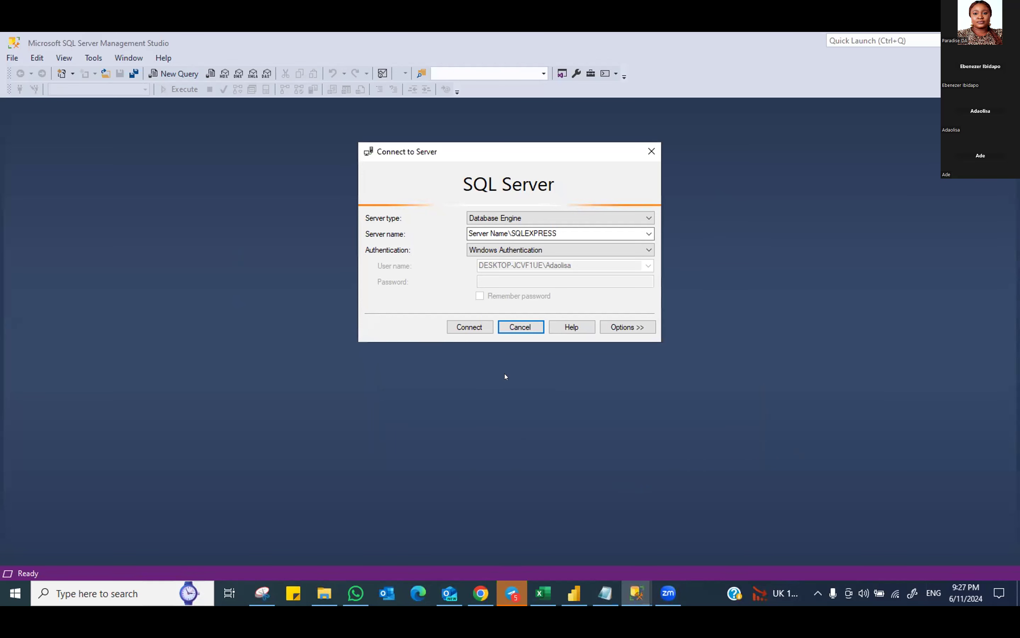
pyautogui.click(513, 326)
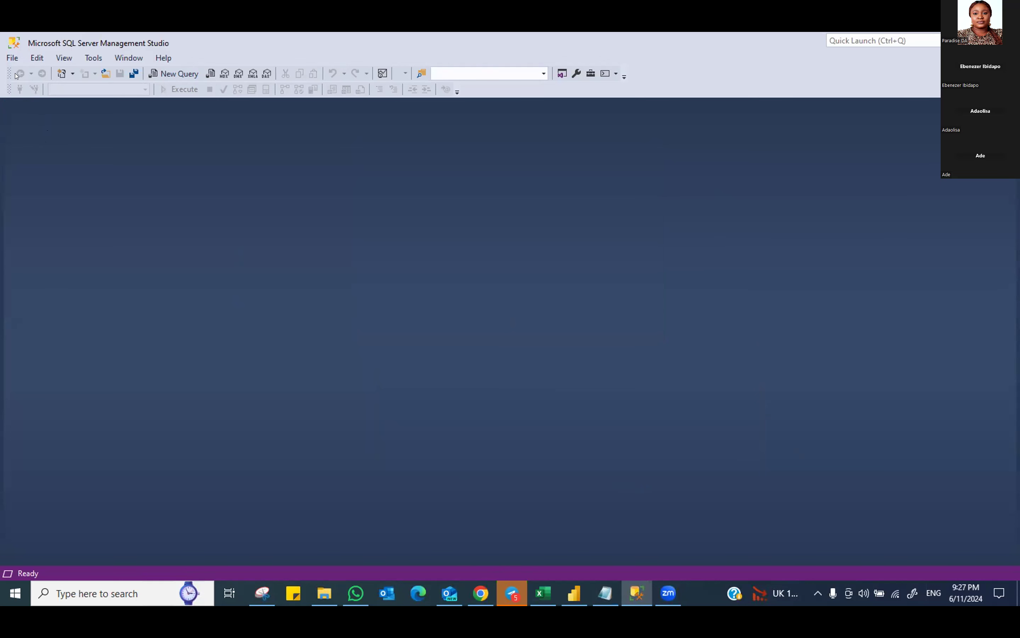
pyautogui.click(12, 59)
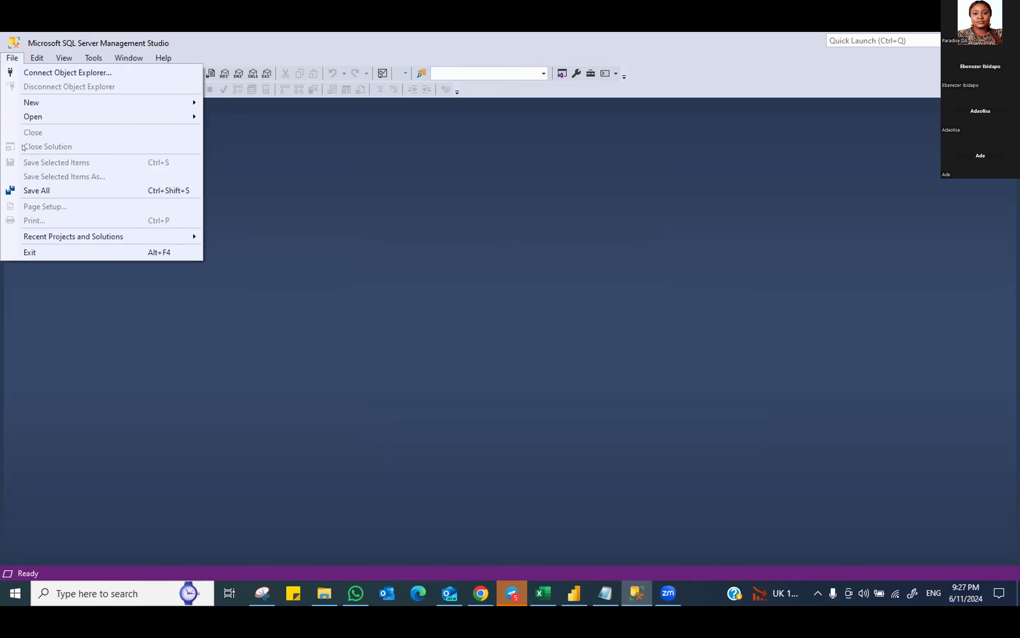
pyautogui.click(51, 73)
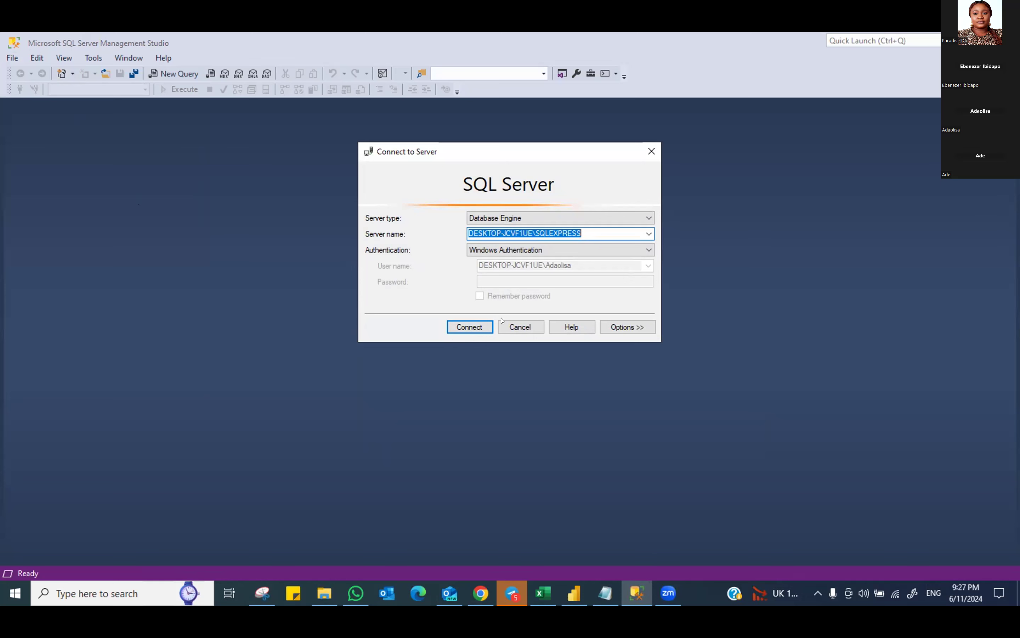
# Replace the placeholder server name in step 6 of the Notepad notes with DESKTOP-JCVF1UE\SQLEXPRESS
pyautogui.moveTo(586, 231); pyautogui.dragTo(464, 229)
pyautogui.hotkey('ctrl', 'c')
pyautogui.click(605, 593)
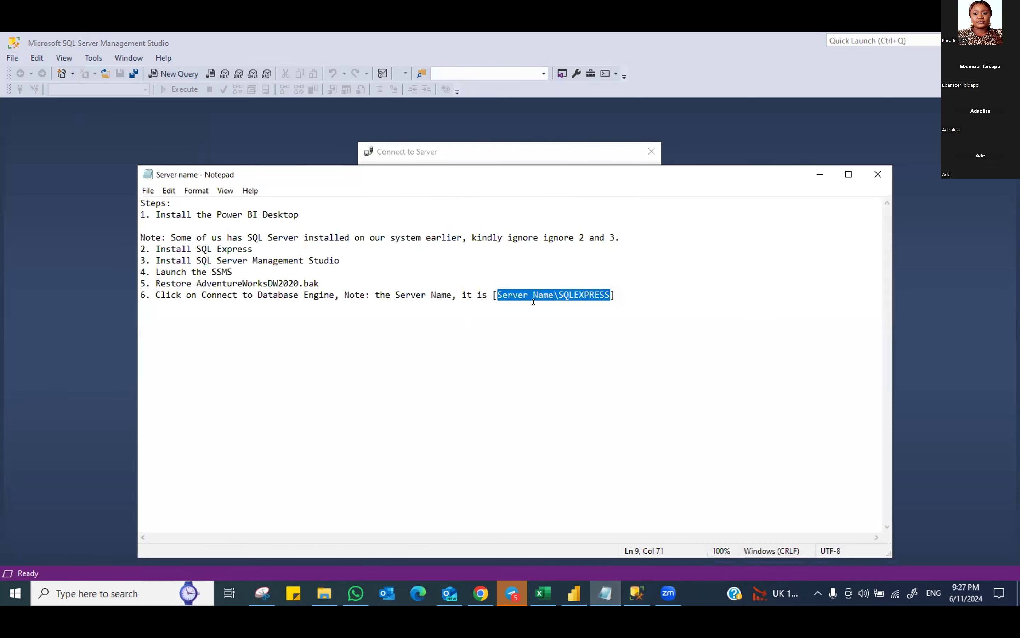
pyautogui.click(595, 299)
pyautogui.moveTo(616, 294); pyautogui.dragTo(487, 292)
pyautogui.hotkey('ctrl', 'v')
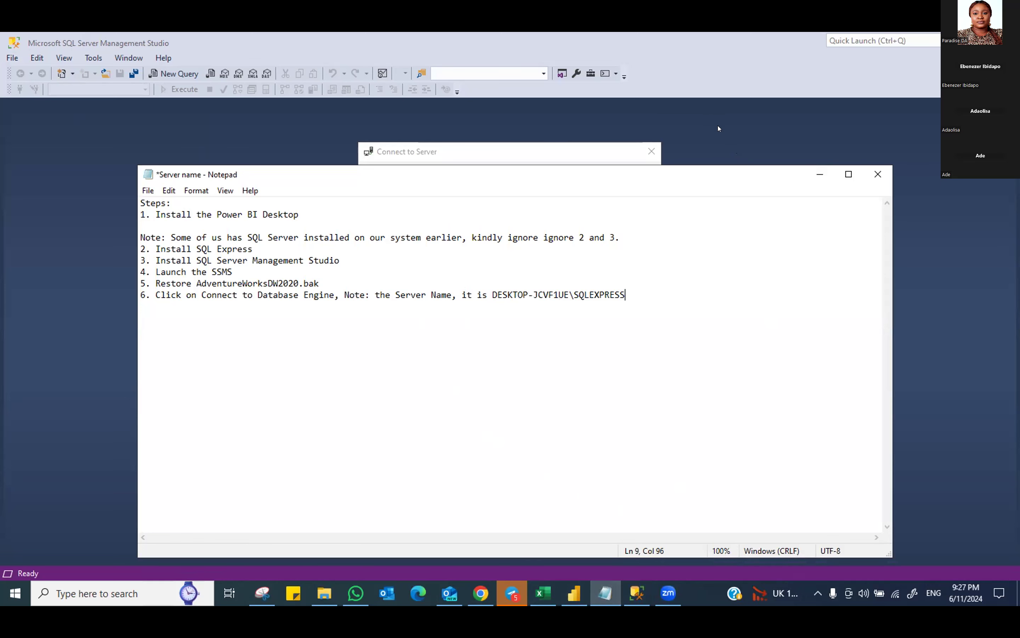
pyautogui.click(820, 174)
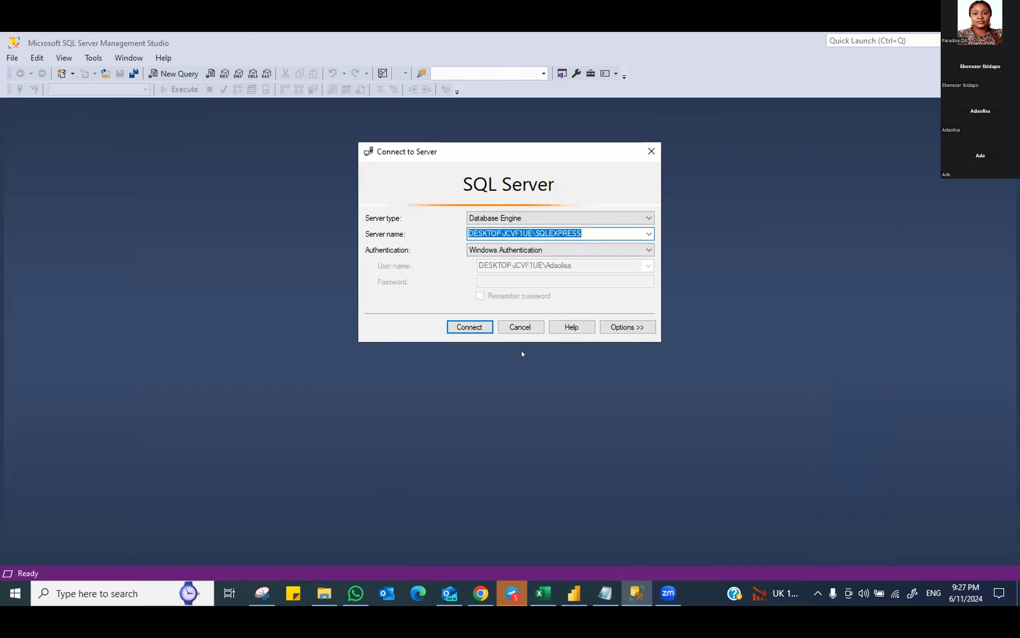
# Connect to the local SQLEXPRESS server and copy the AdventureWorksDW2020 database name
pyautogui.click(471, 325)
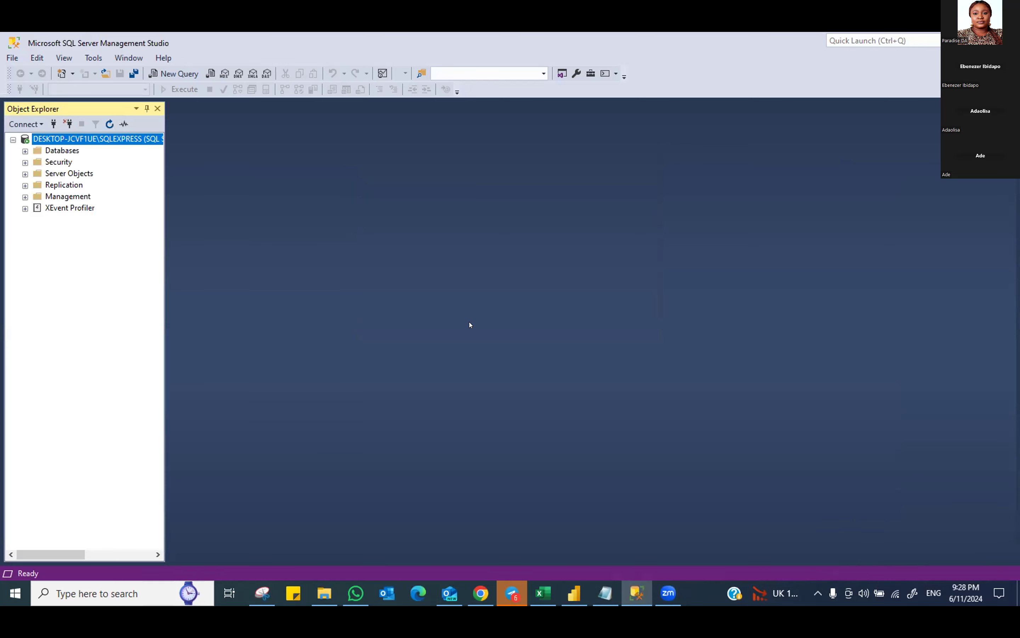
pyautogui.click(25, 151)
pyautogui.click(78, 185)
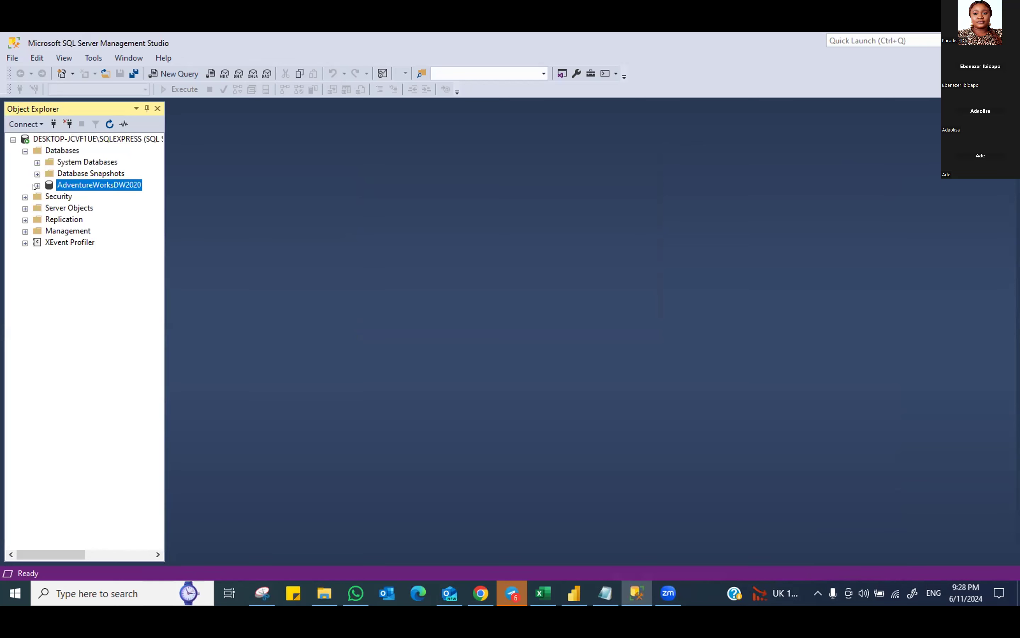
pyautogui.rightClick(84, 183)
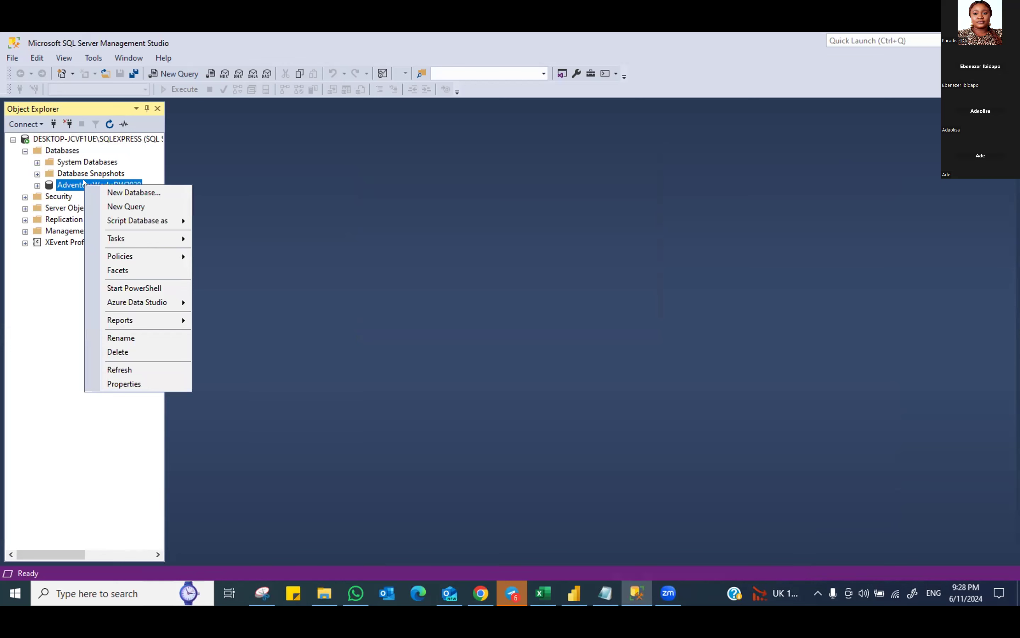
pyautogui.click(138, 338)
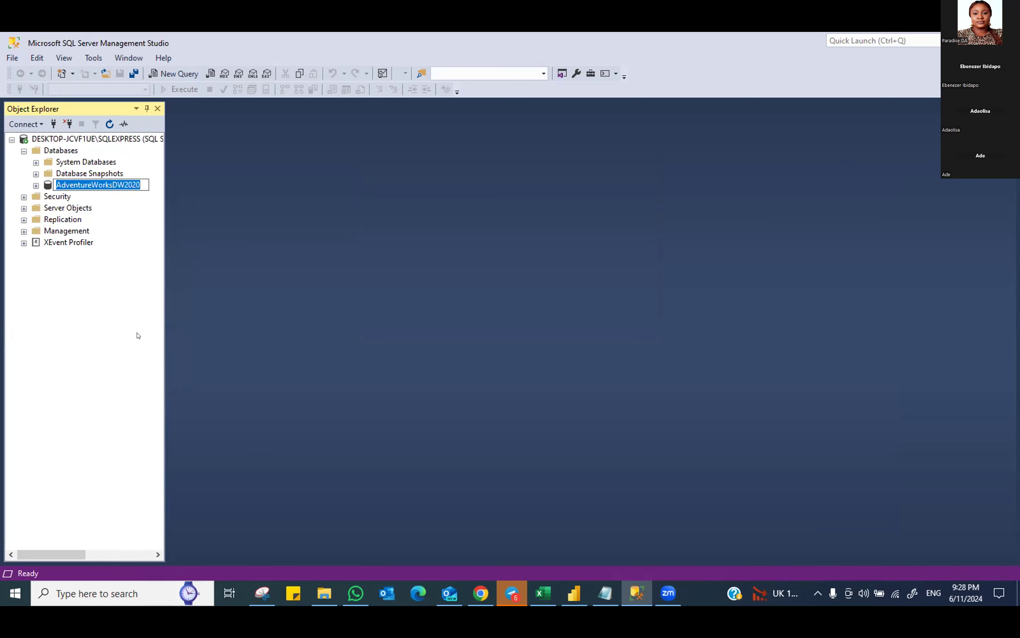
pyautogui.moveTo(138, 181); pyautogui.dragTo(53, 184)
pyautogui.hotkey('ctrl', 'c')
# Back in the Notepad notes, start a new line after the server name
pyautogui.click(604, 592)
pyautogui.click(159, 300)
pyautogui.click(639, 292)
pyautogui.press('Return')
pyautogui.press('Return')
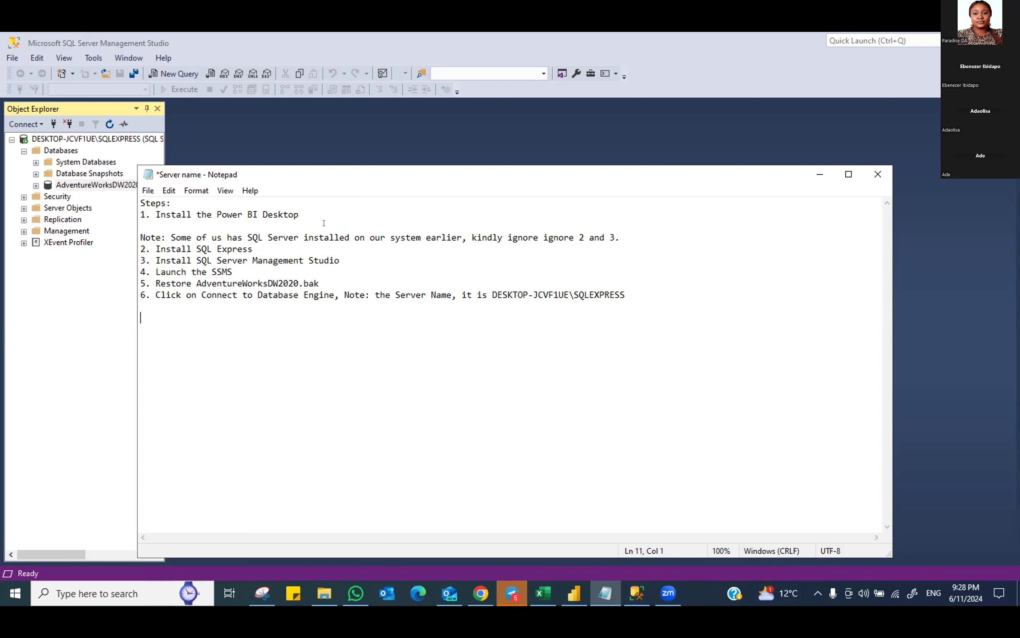
# Put the server name on its own line prefixed with 'Server name:'
pyautogui.click(525, 292)
pyautogui.click(631, 291)
pyautogui.click(492, 291)
pyautogui.press('Return')
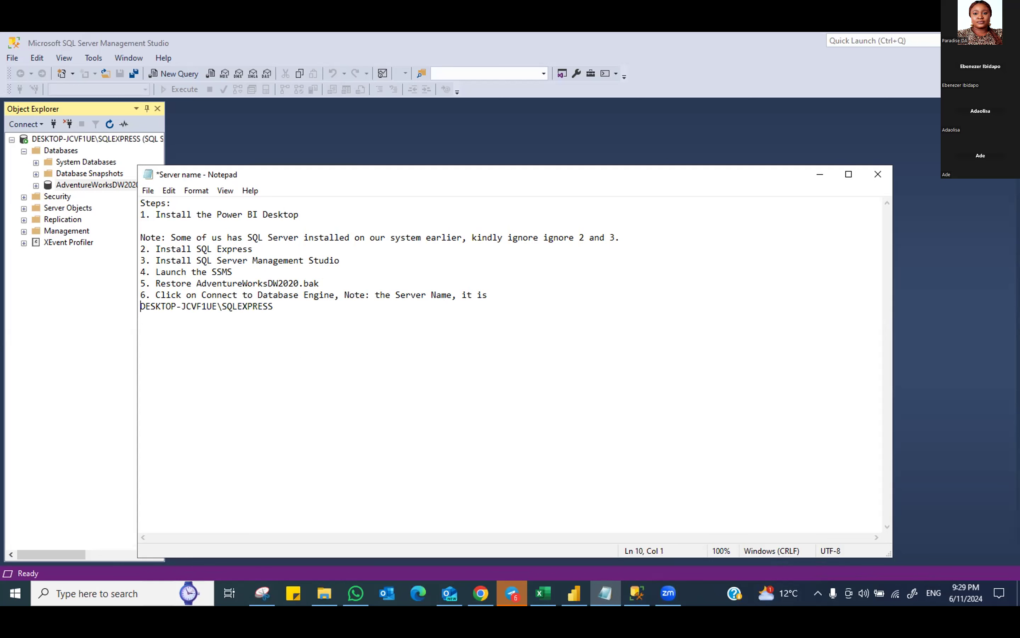
pyautogui.press('Return')
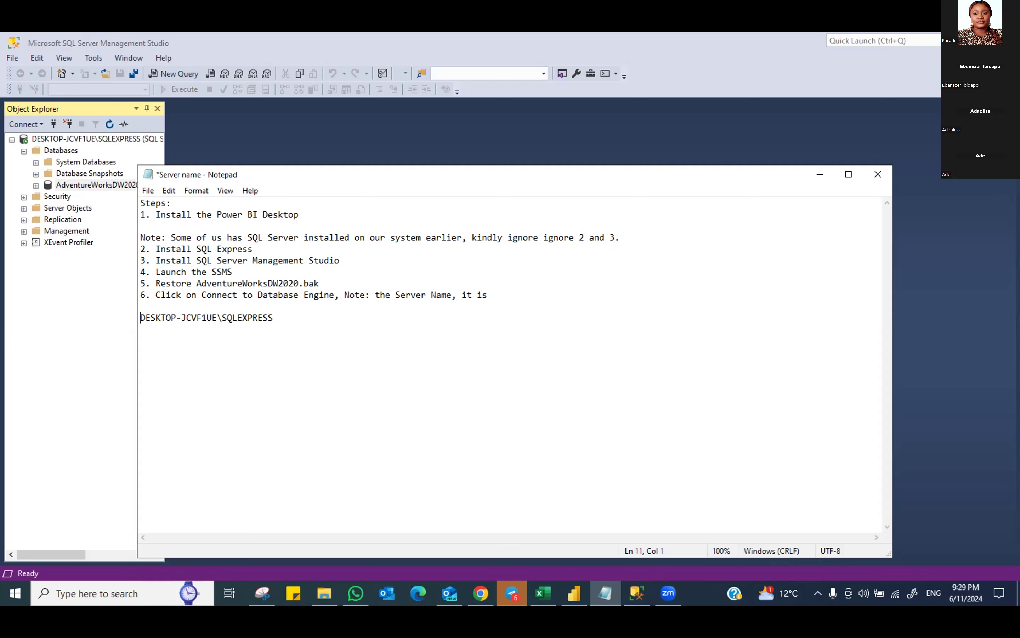
pyautogui.write('Ser')
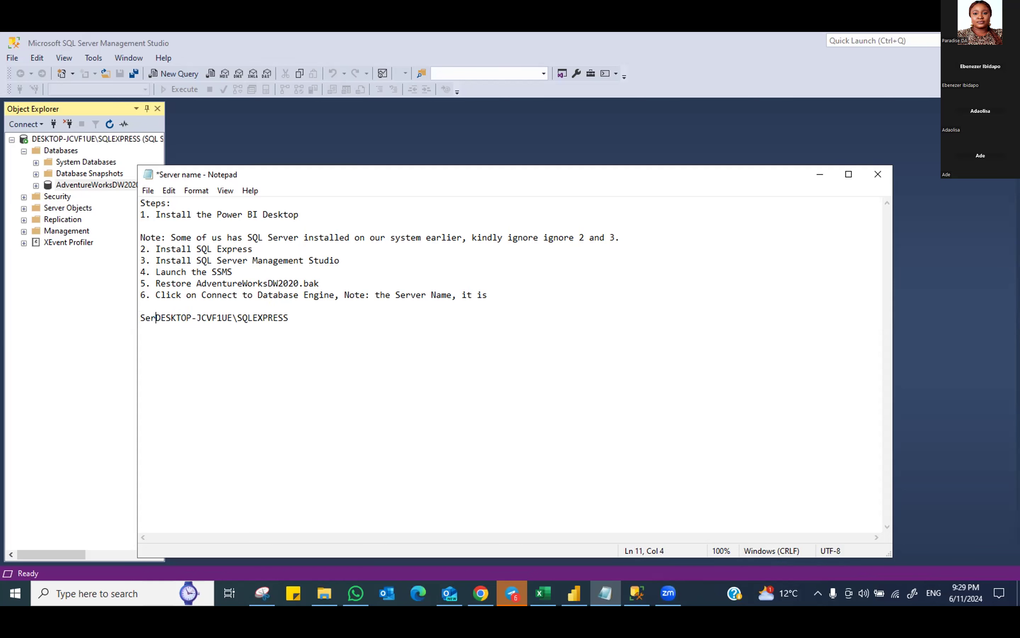
pyautogui.write('ver')
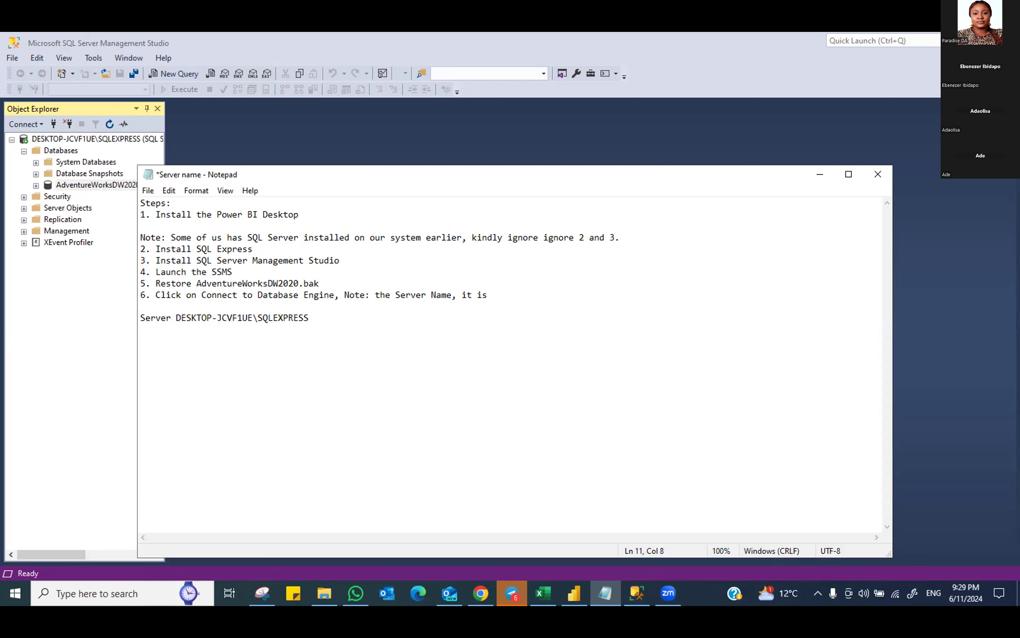
pyautogui.write(' name:')
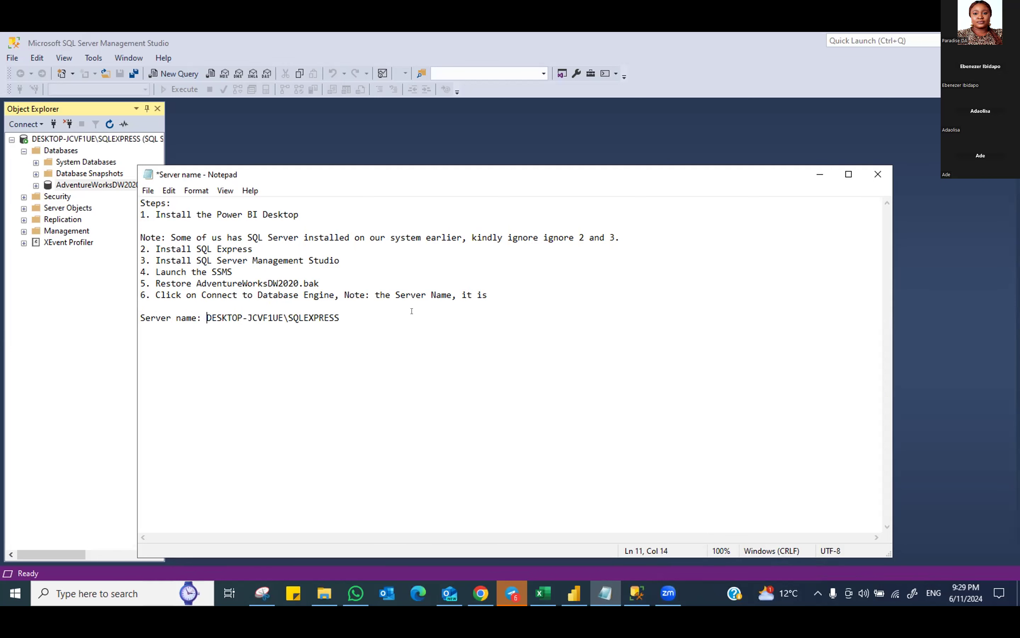
# Add a line 'Database: AdventureWorksDW2020' below the server name
pyautogui.click(342, 313)
pyautogui.press('Return')
pyautogui.write('Databa')
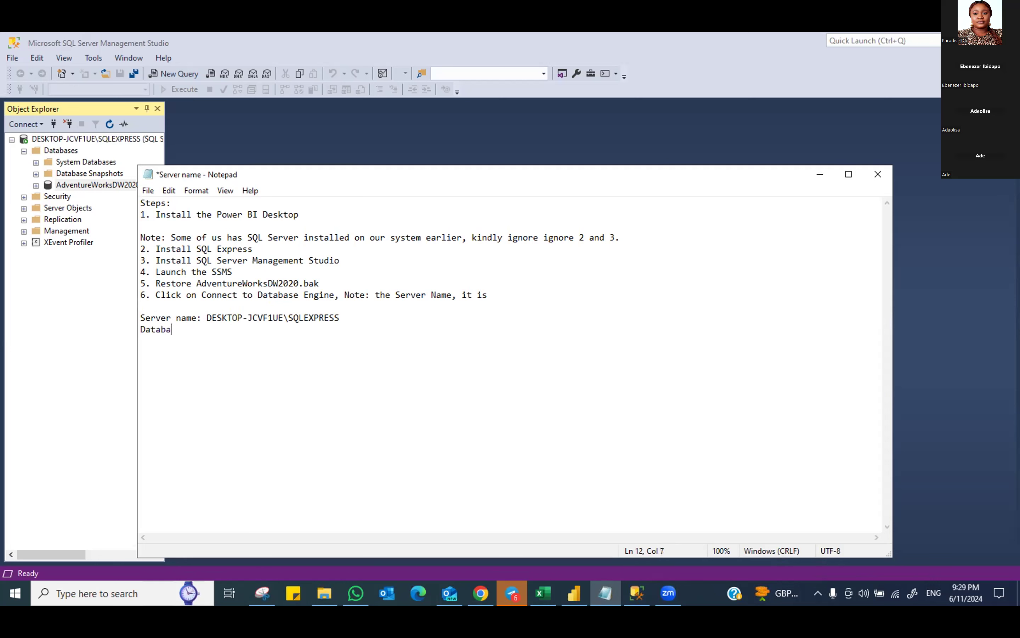
pyautogui.write('se:')
pyautogui.hotkey('ctrl', 'v')
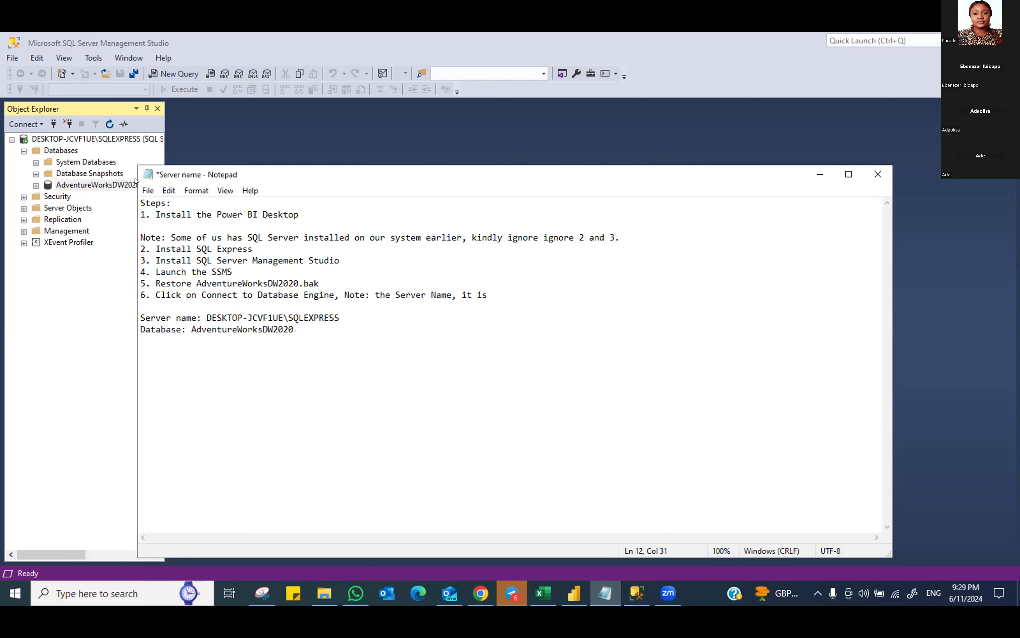
# Save the notes, then minimize Notepad and Management Studio
pyautogui.click(148, 190)
pyautogui.click(167, 248)
pyautogui.click(811, 177)
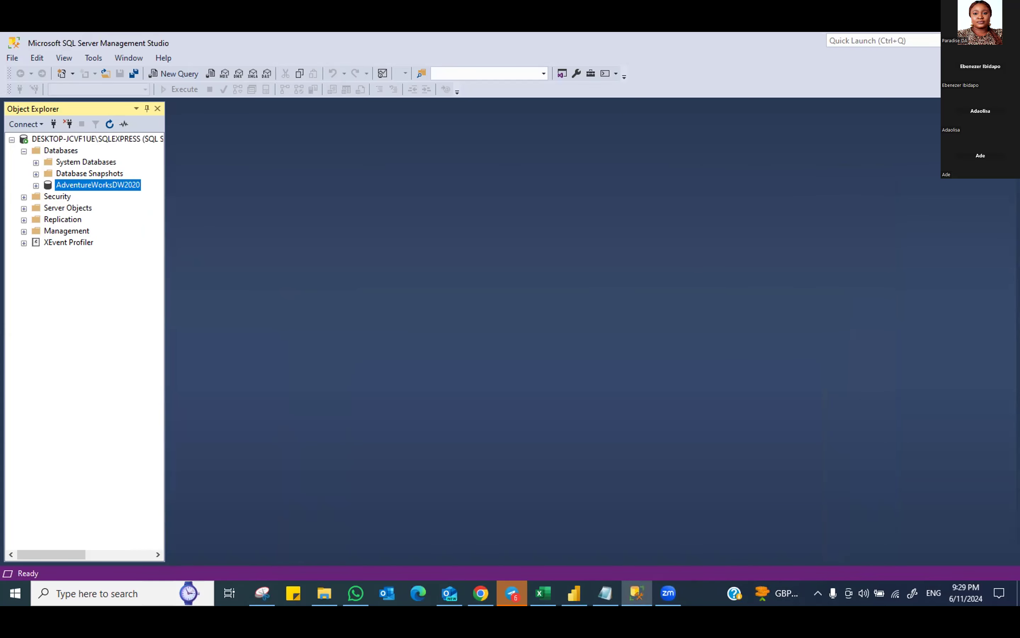
pyautogui.click(964, 40)
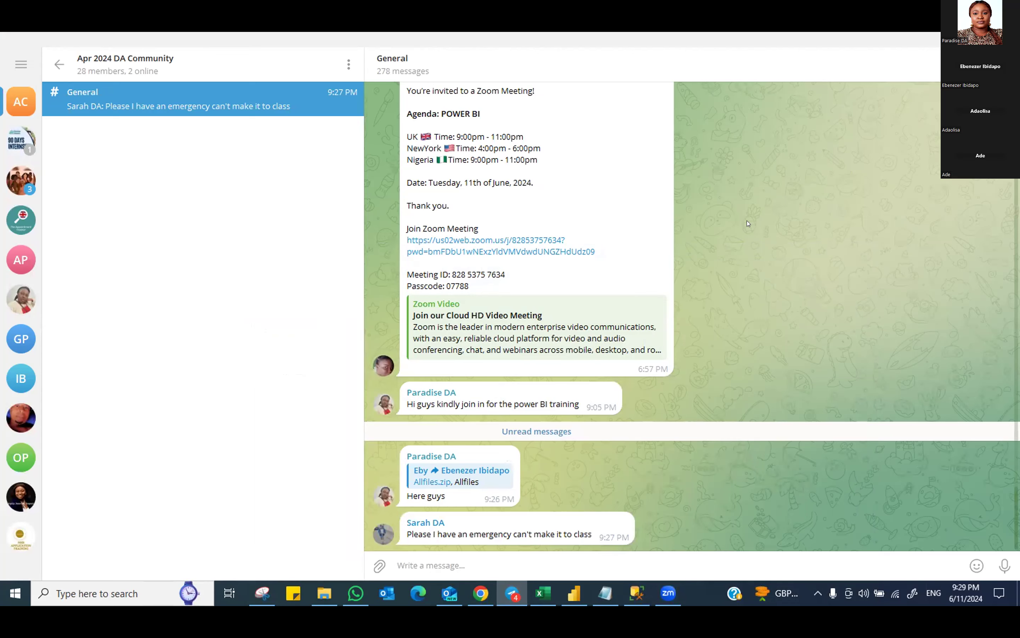
# Jump to the original Allfiles.zip post, download the 18.1 MB file, and open it
pyautogui.scroll(5, 748, 226)
pyautogui.scroll(-5, 742, 237)
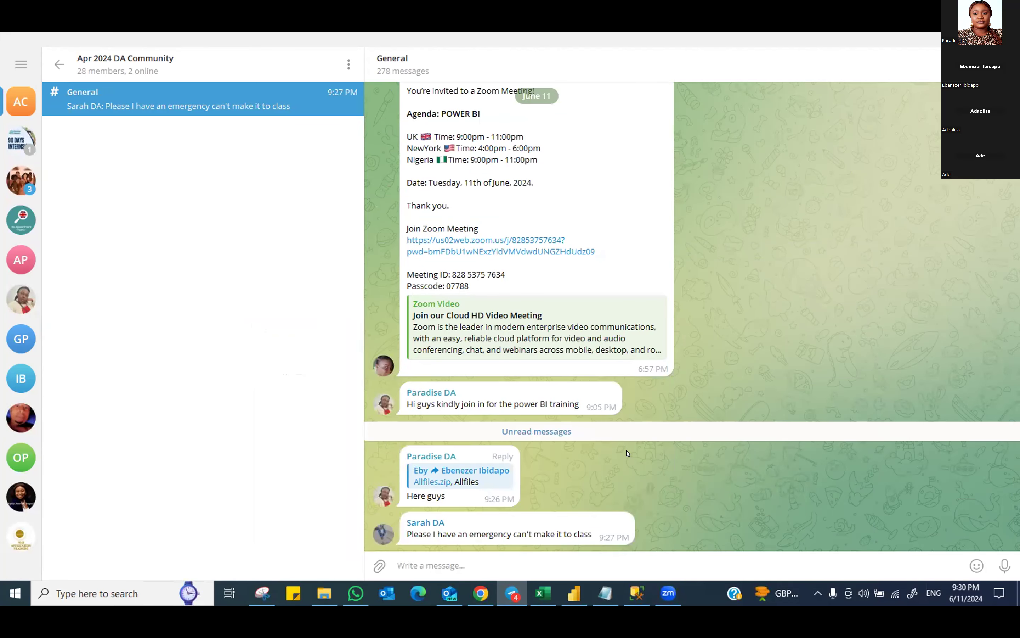
pyautogui.click(449, 475)
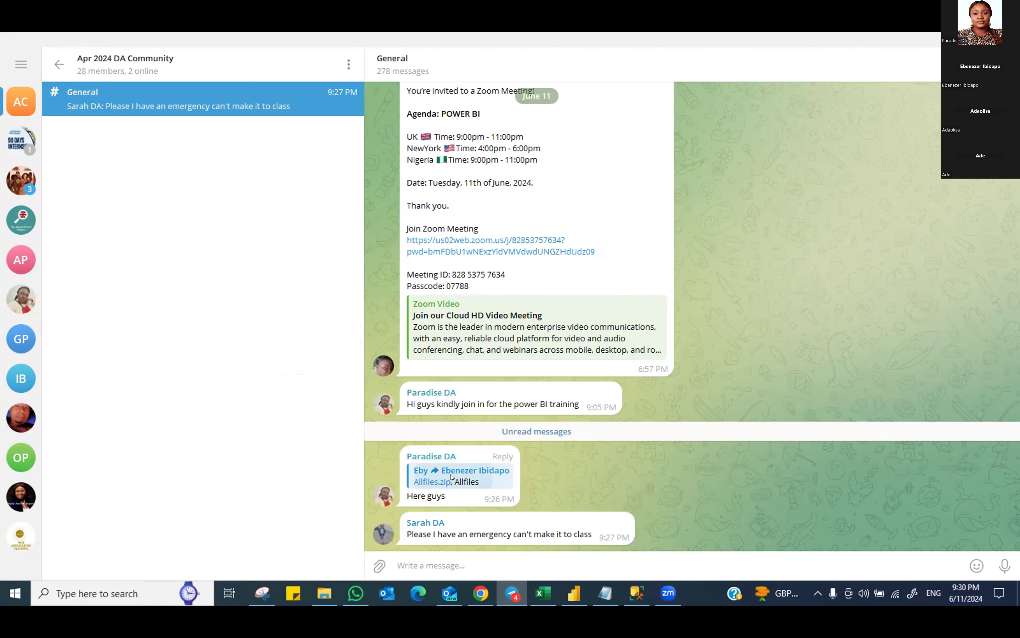
pyautogui.click(415, 315)
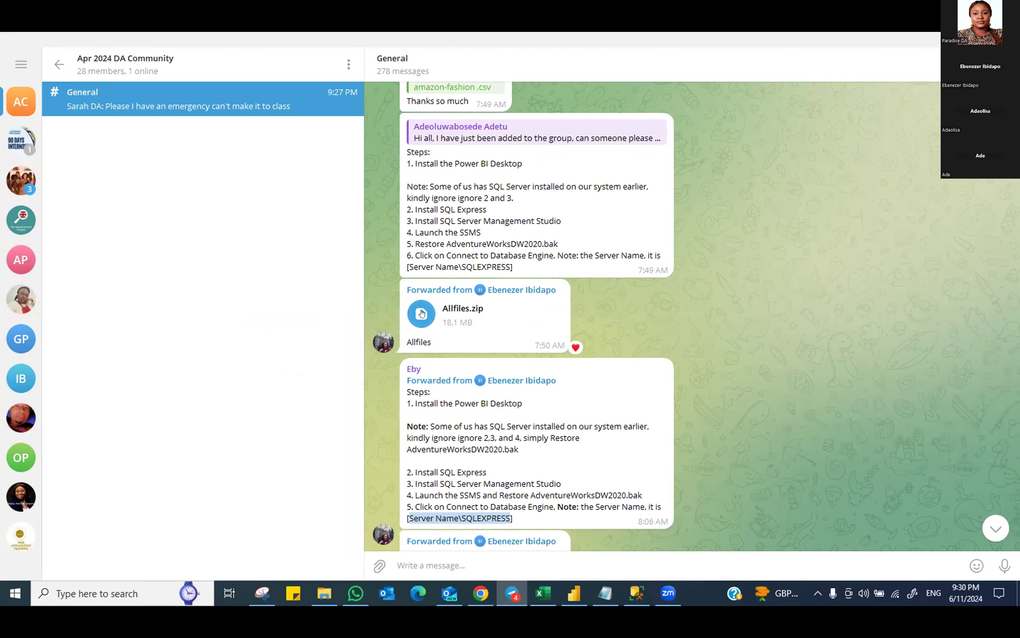
pyautogui.click(421, 313)
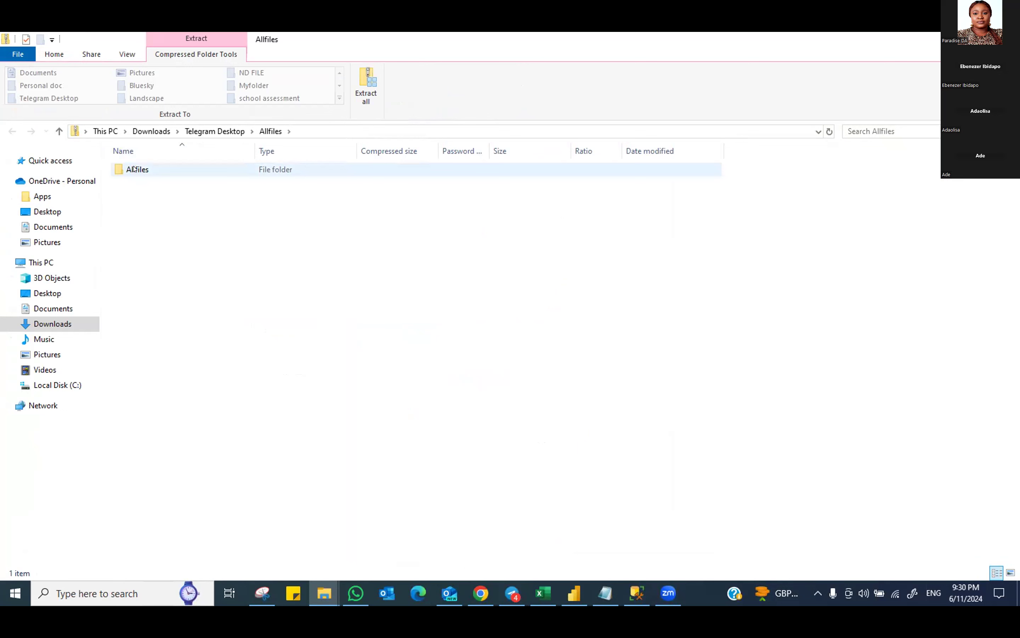
# Cut the Allfiles folder out of the zip and open C:\Myfolder
pyautogui.rightClick(134, 168)
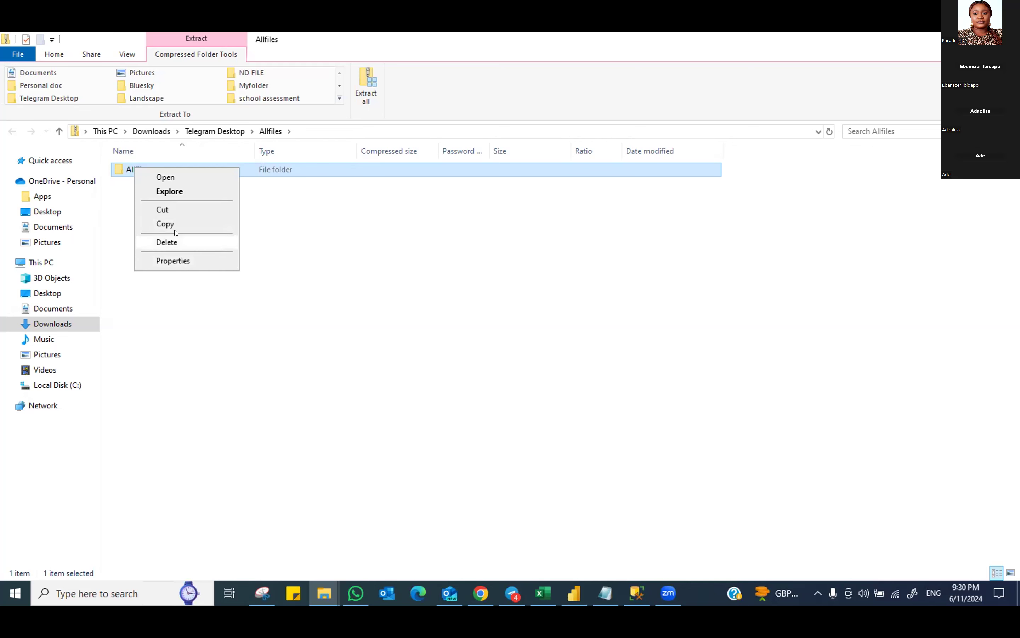
pyautogui.click(167, 208)
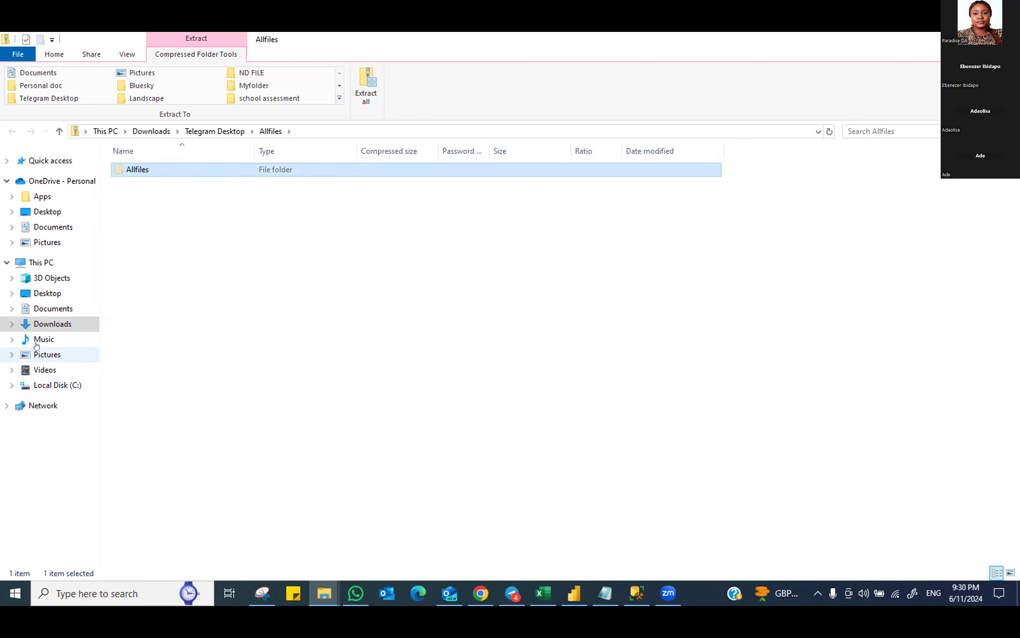
pyautogui.click(51, 385)
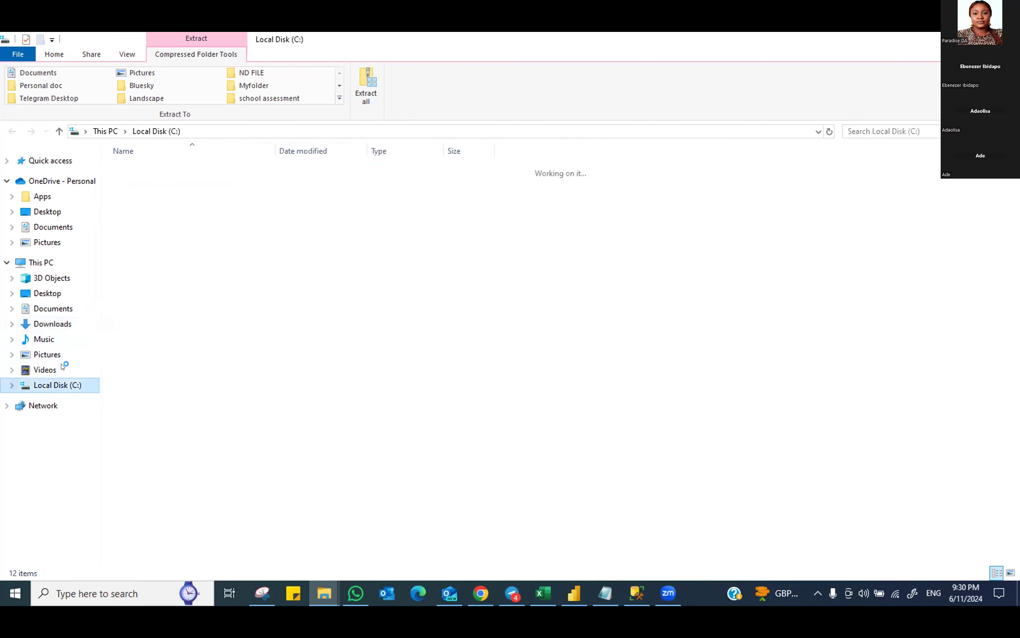
pyautogui.doubleClick(148, 209)
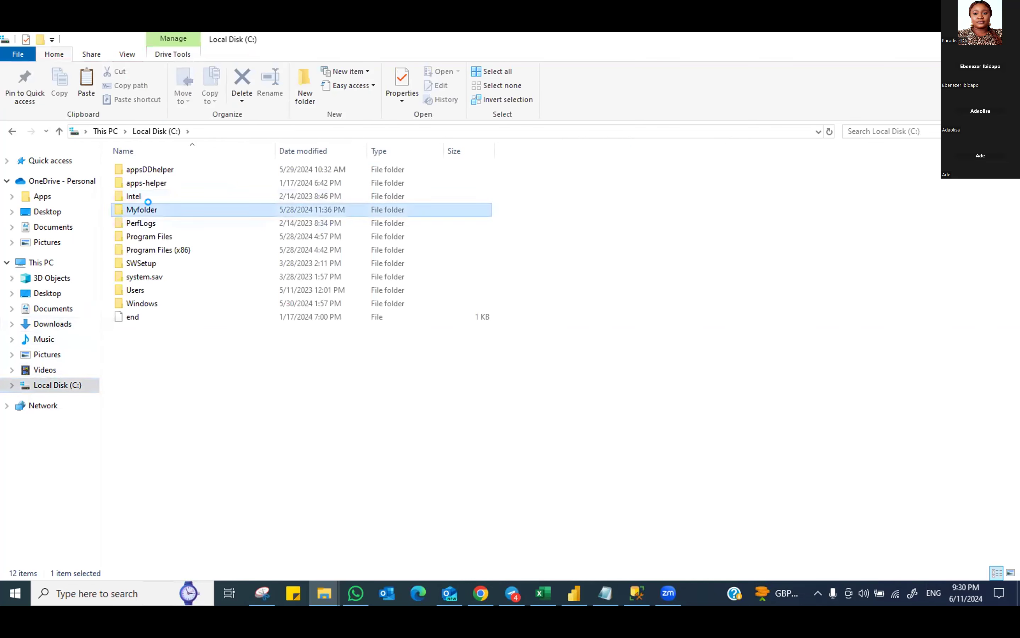
pyautogui.rightClick(158, 326)
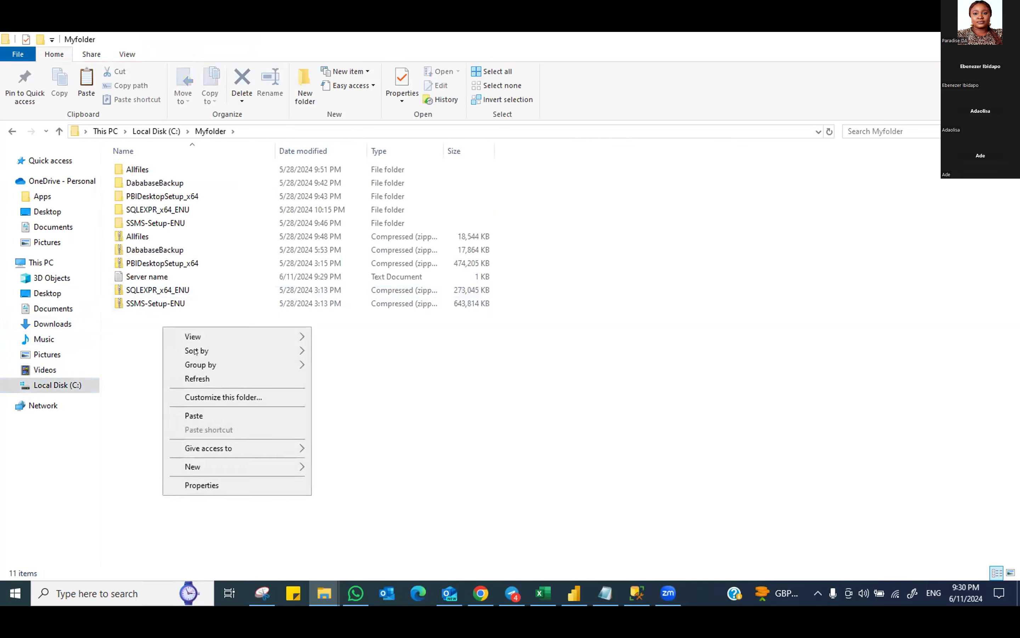
# Paste Allfiles into C:\Myfolder, cancel the 145-item move at 4%, then open Myfolder\Allfiles
pyautogui.click(200, 414)
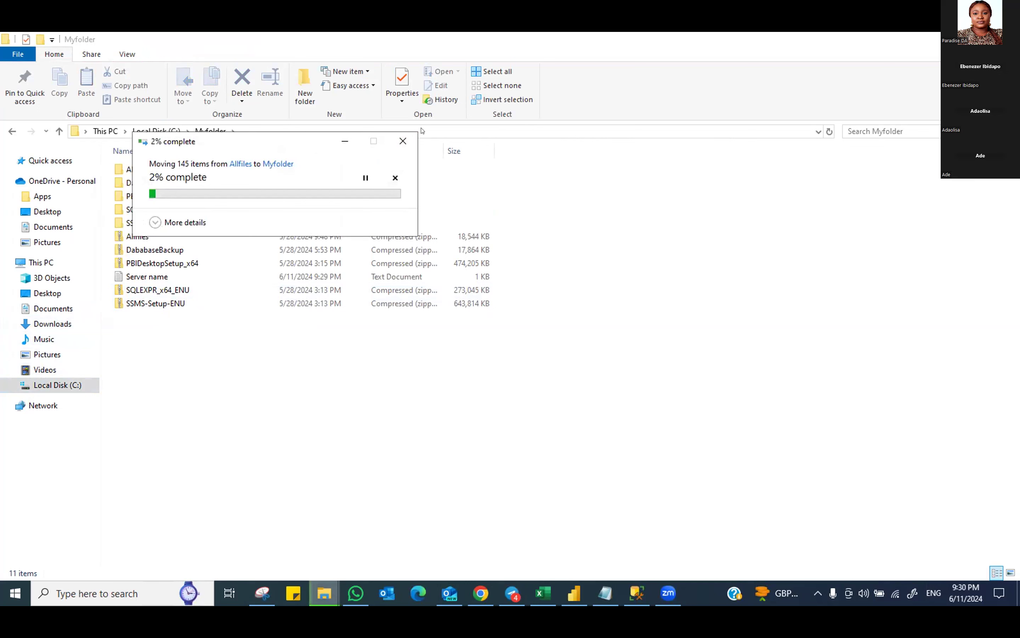
pyautogui.moveTo(278, 147); pyautogui.dragTo(330, 211)
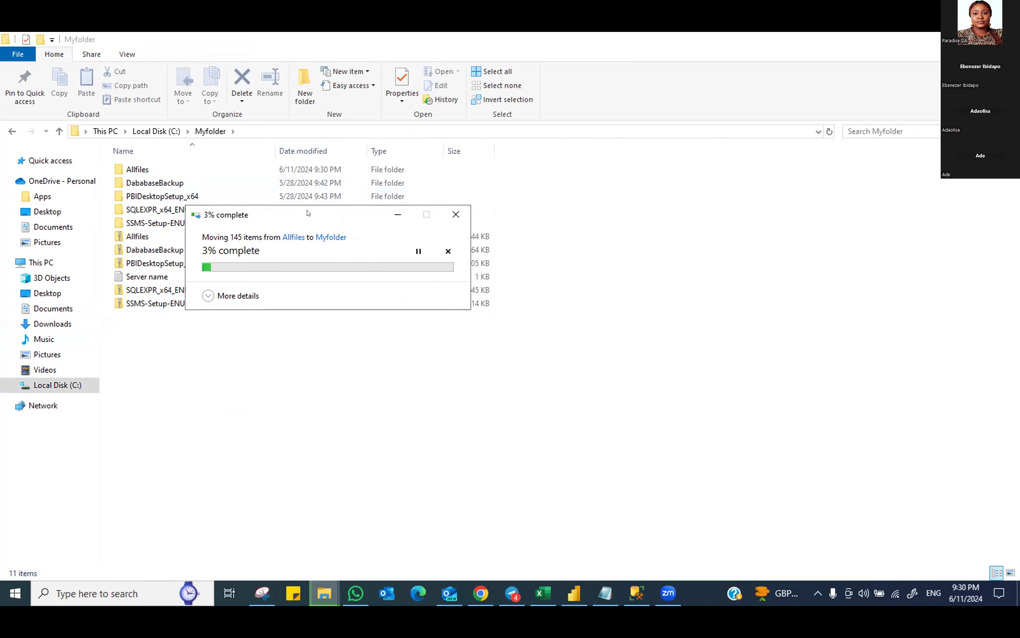
pyautogui.moveTo(308, 213); pyautogui.dragTo(403, 342)
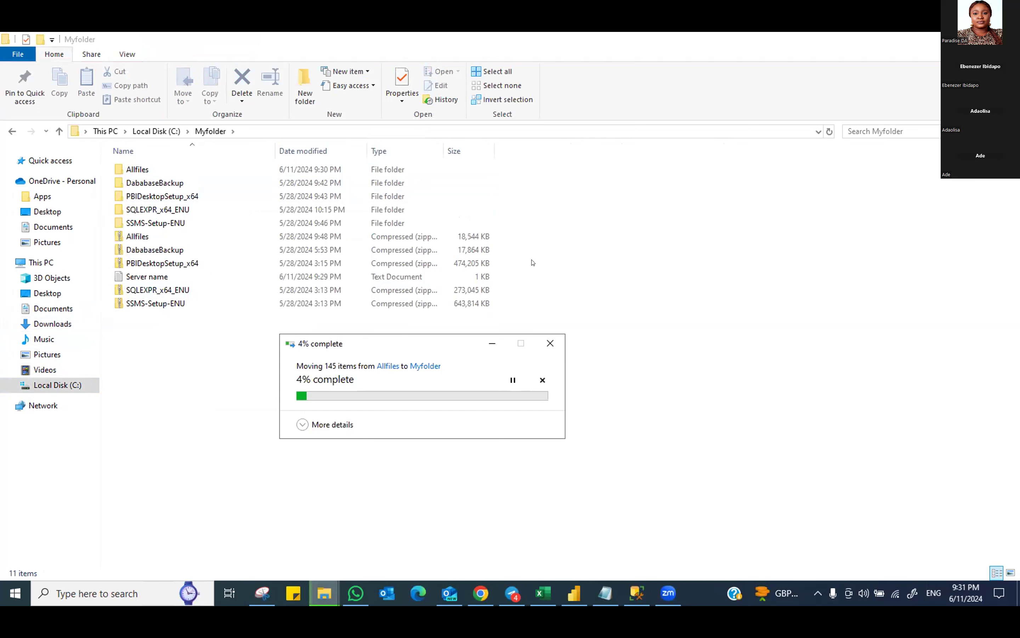
pyautogui.click(548, 343)
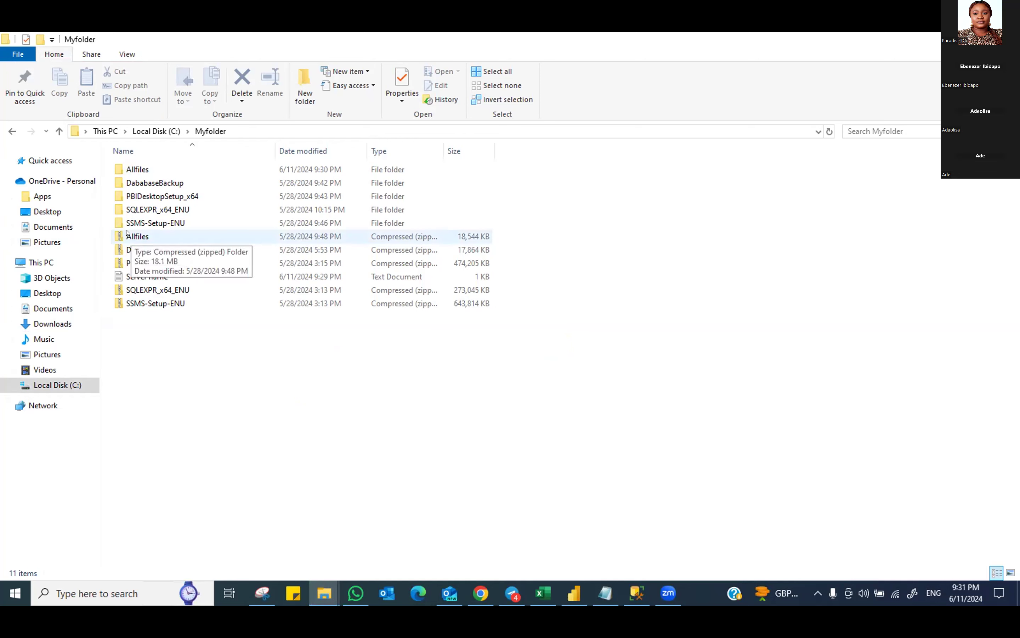
pyautogui.doubleClick(128, 168)
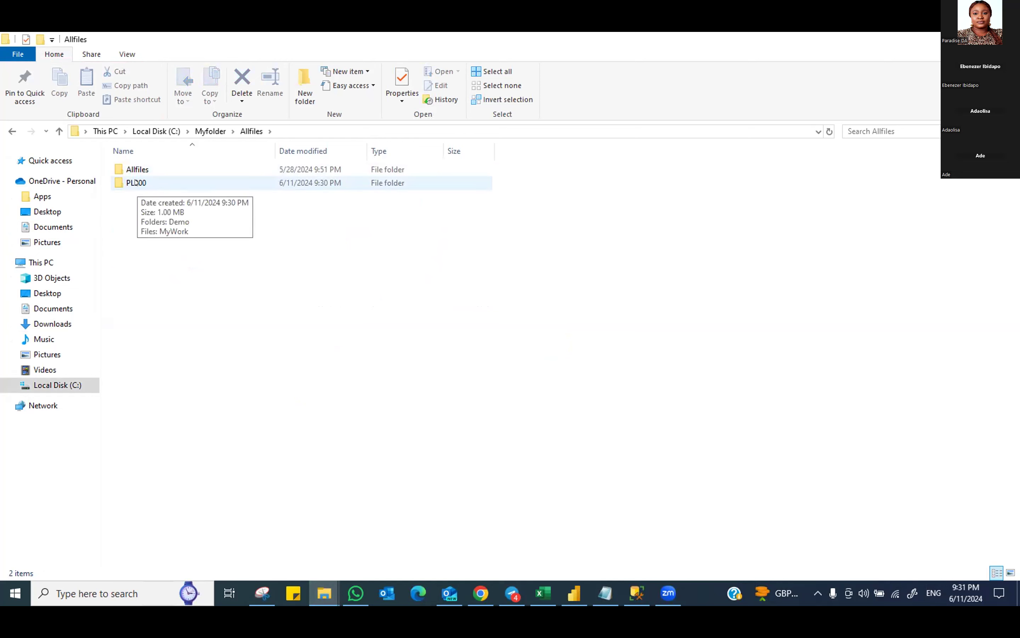
# Delete the nested Allfiles folder, check that PL300 remains, and return to C:\Myfolder
pyautogui.rightClick(137, 169)
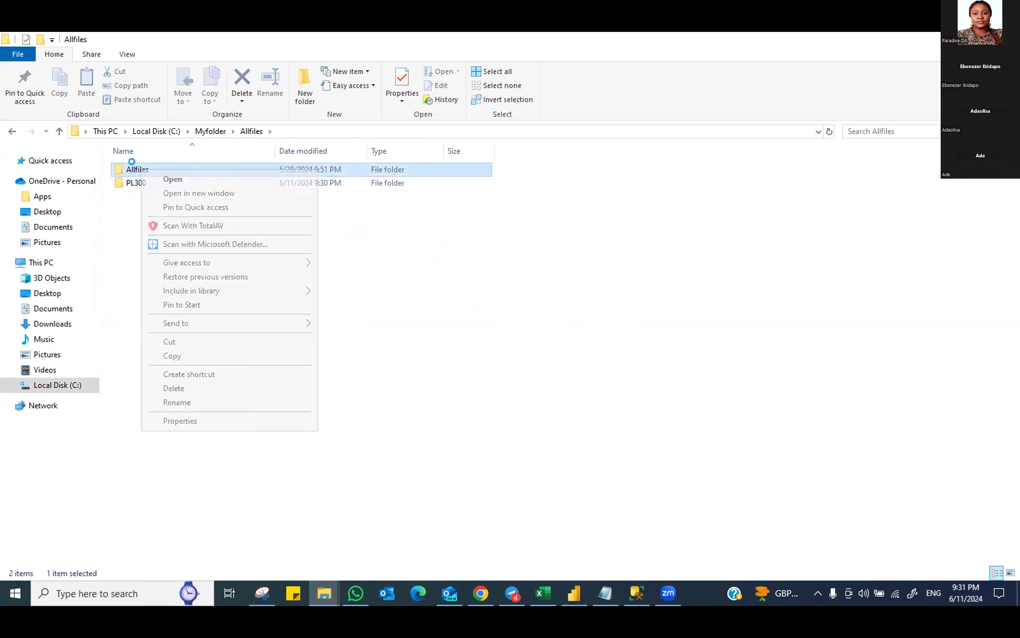
pyautogui.click(186, 387)
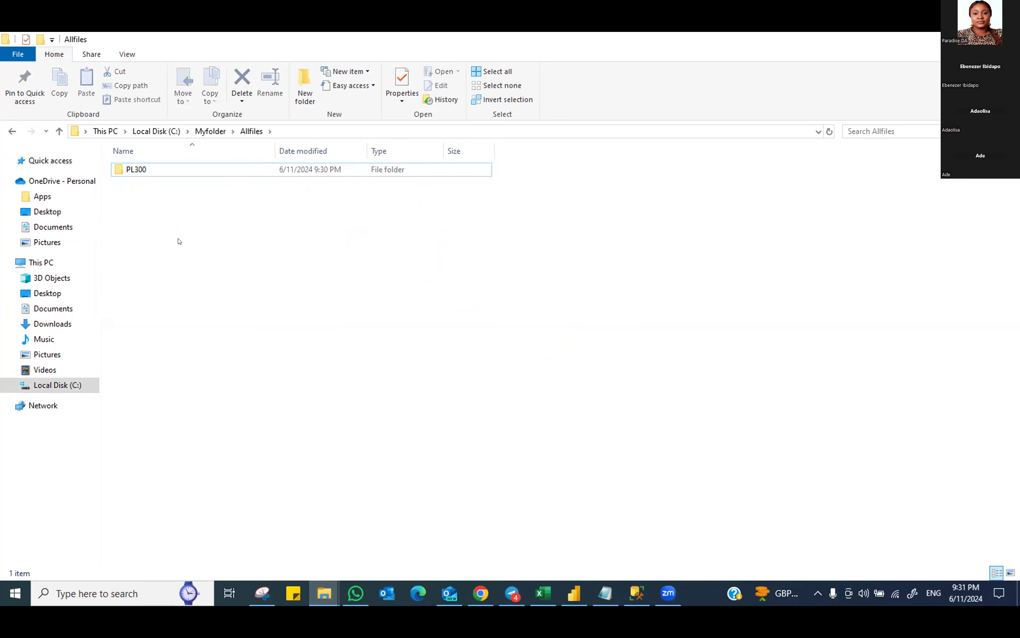
pyautogui.click(137, 174)
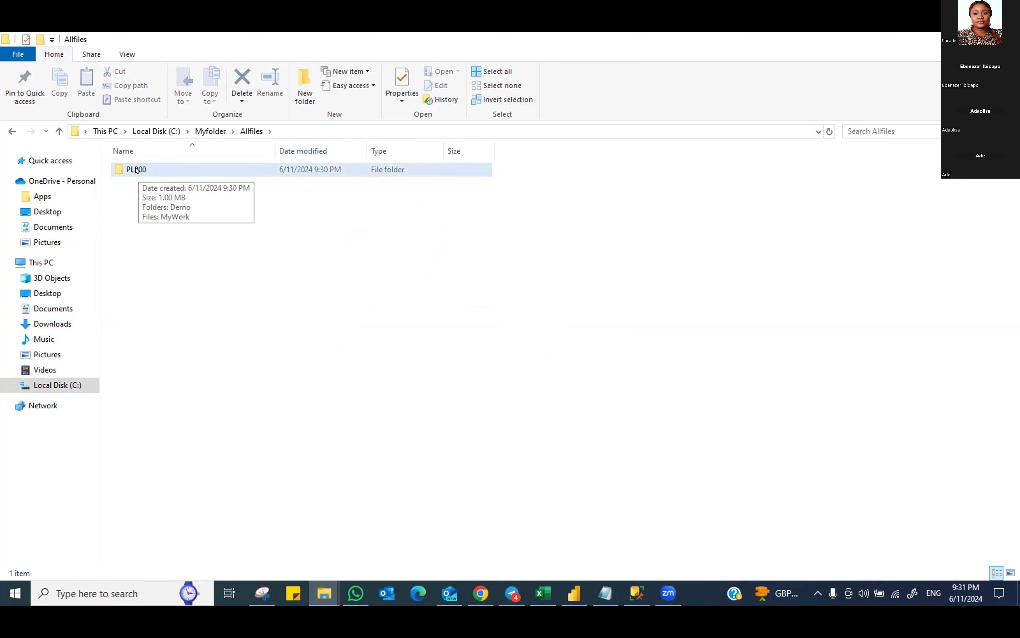
pyautogui.doubleClick(136, 170)
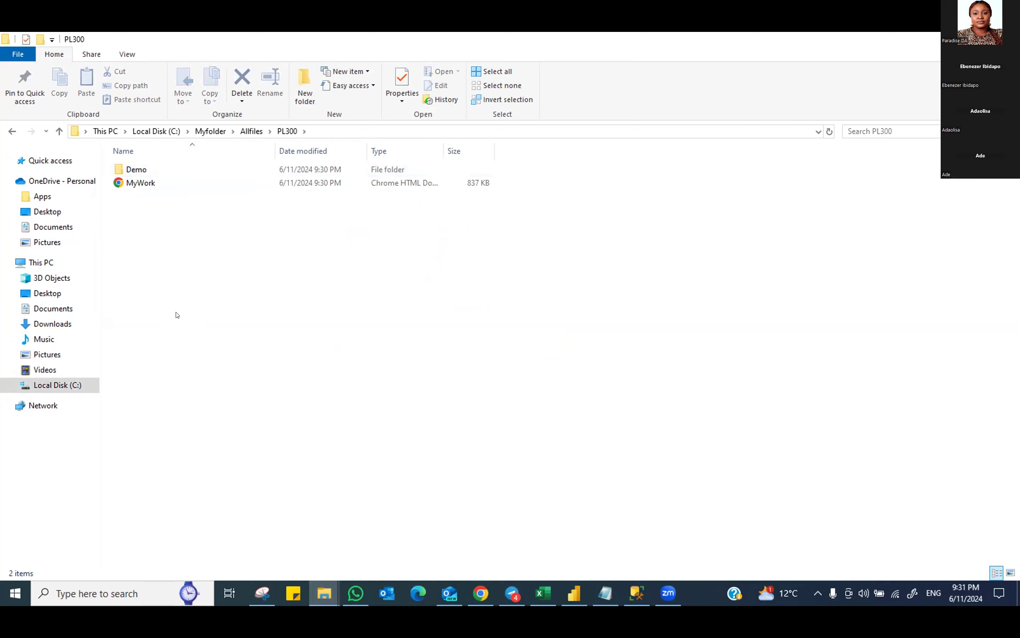
pyautogui.click(210, 131)
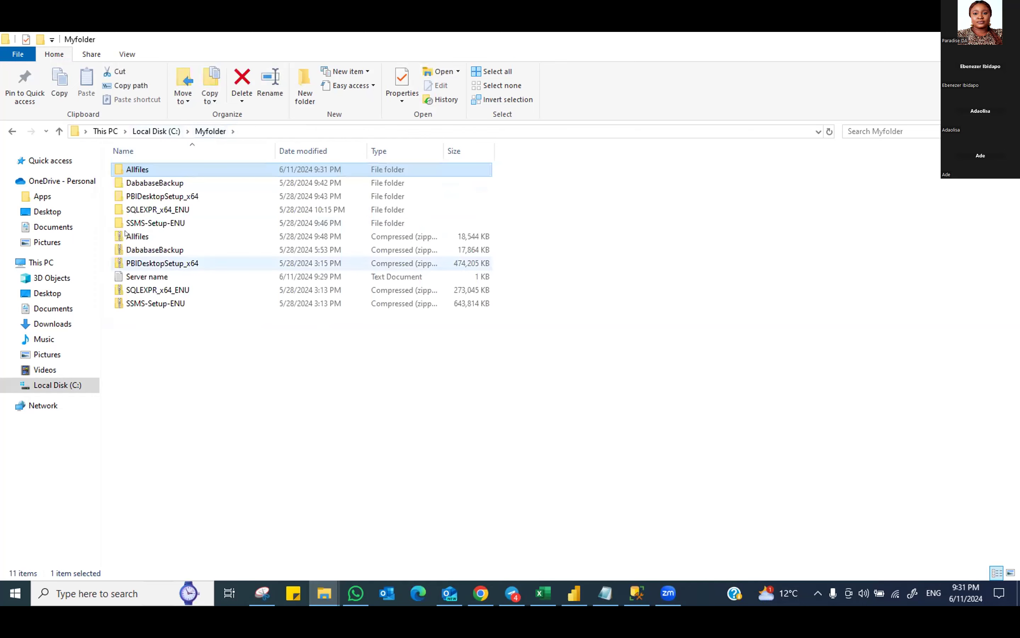
# Delete the old extracted Allfiles folder from C:\Myfolder, leaving the 18,544 KB Allfiles zip
pyautogui.rightClick(153, 169)
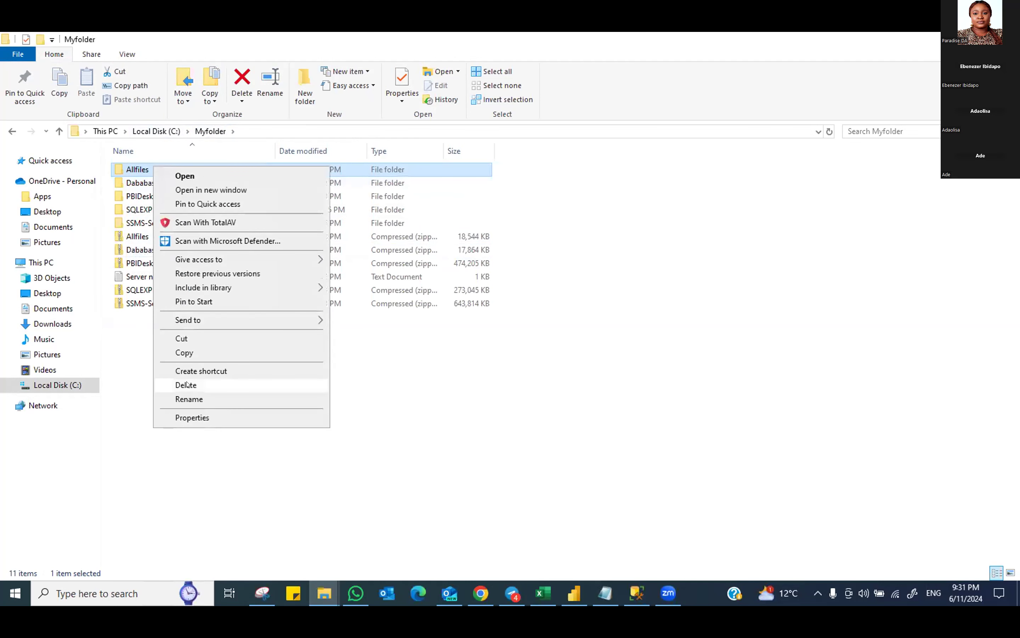
pyautogui.click(188, 385)
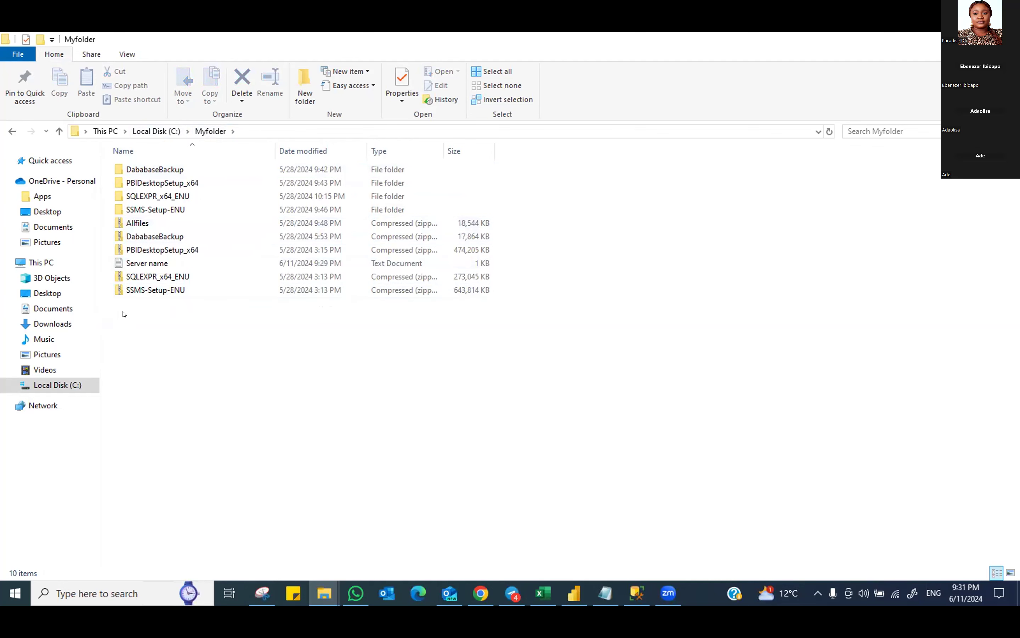
pyautogui.click(144, 223)
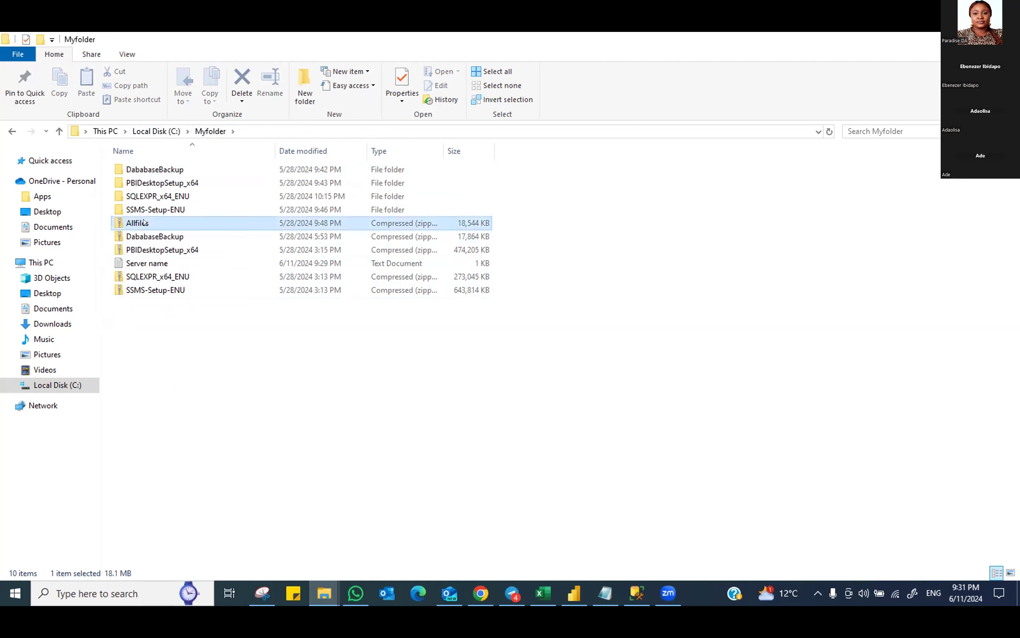
pyautogui.rightClick(144, 222)
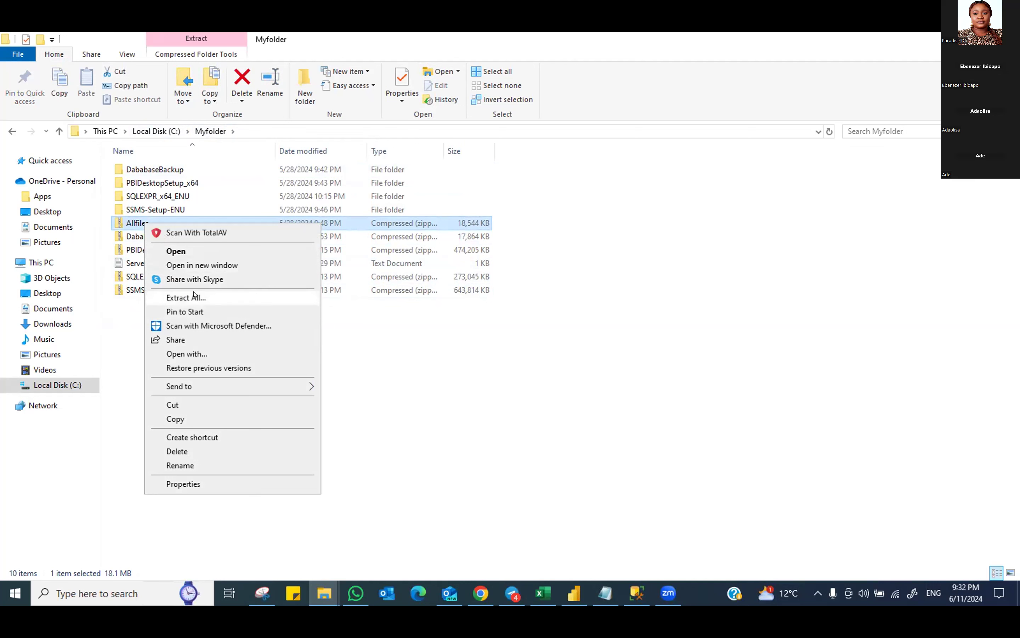
# Extract the Allfiles zip into C:\Myfolder\Allfiles and browse into Allfiles\PL300
pyautogui.click(194, 297)
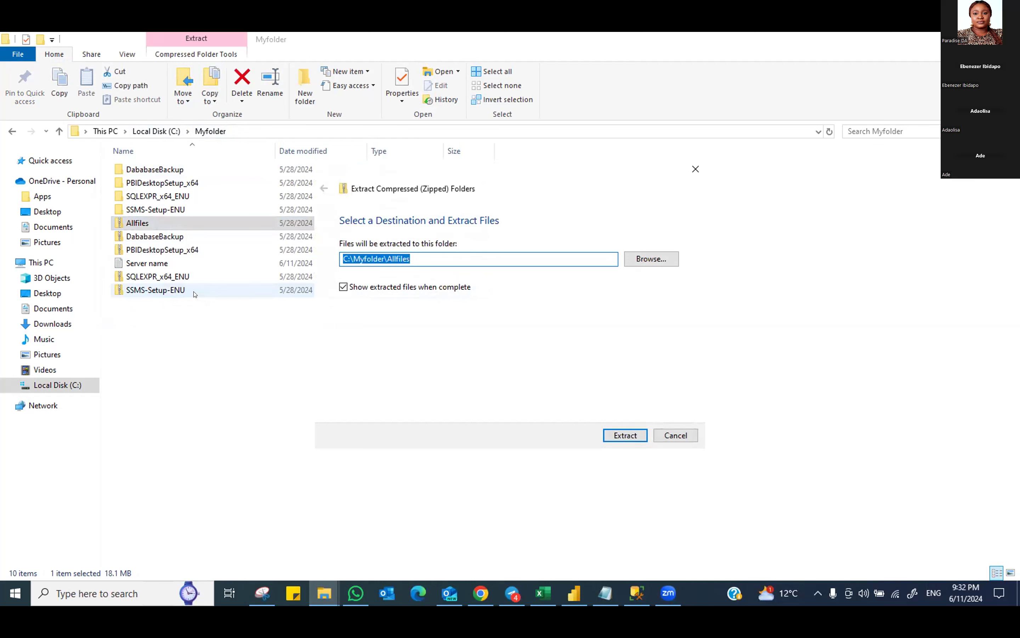
pyautogui.click(617, 434)
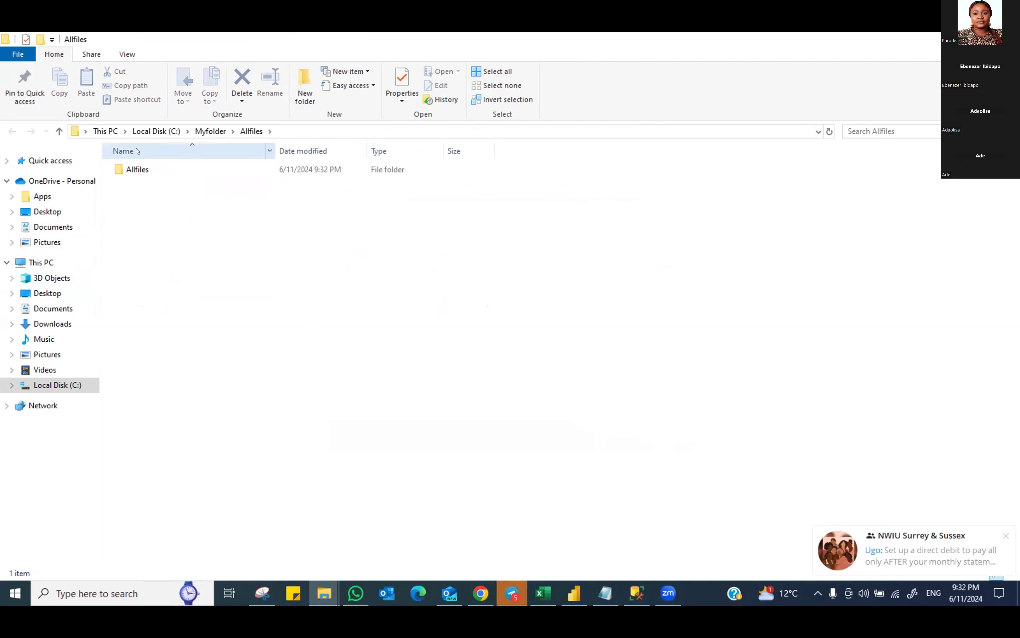
pyautogui.click(136, 170)
pyautogui.doubleClick(136, 170)
pyautogui.doubleClick(135, 169)
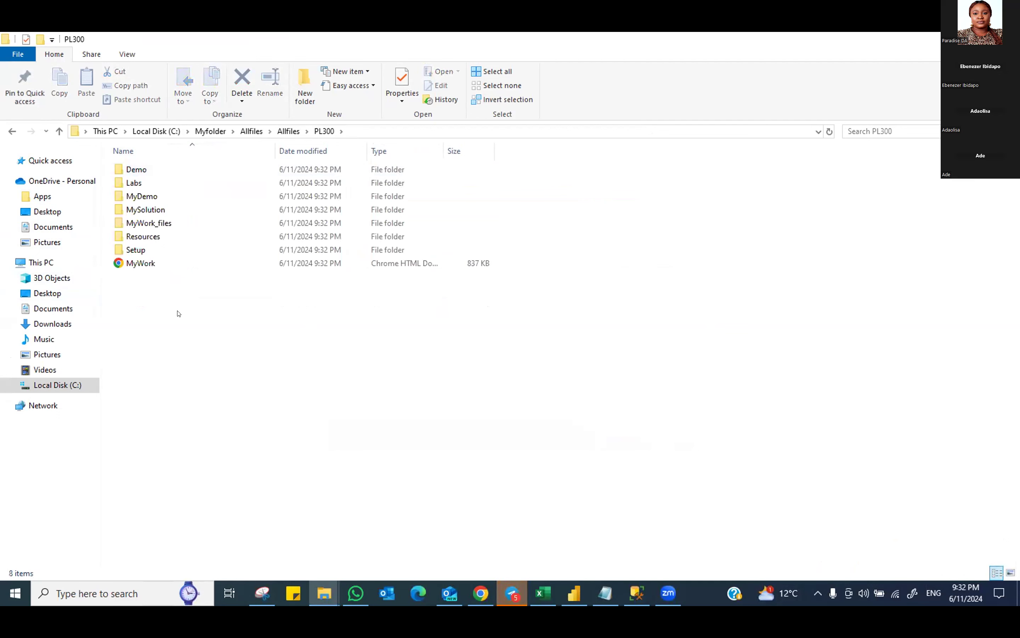
# Create a new folder named Active inside the MySolution folder
pyautogui.doubleClick(155, 210)
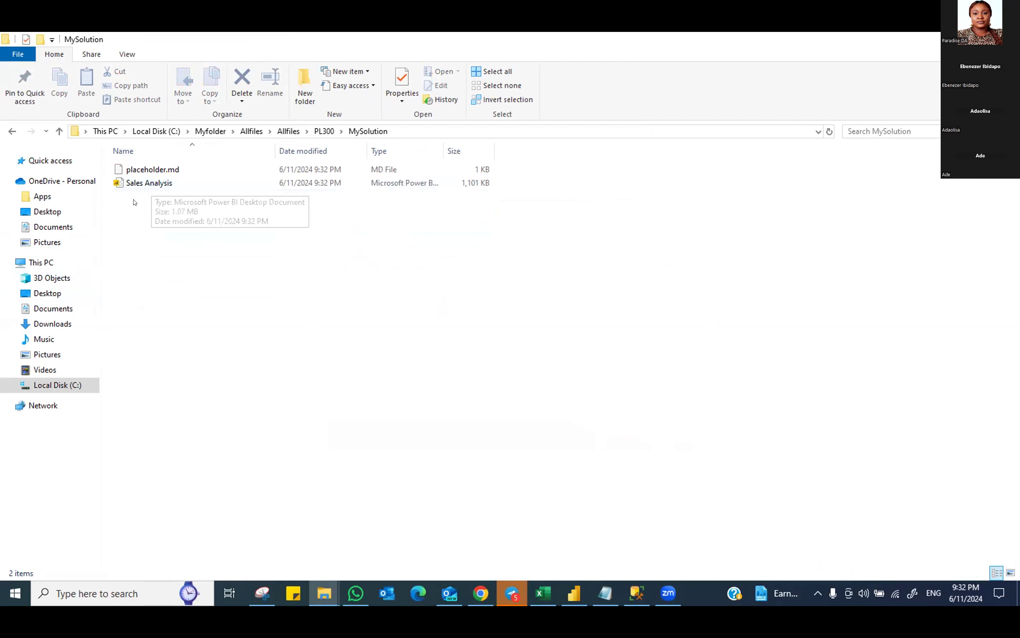
pyautogui.rightClick(208, 262)
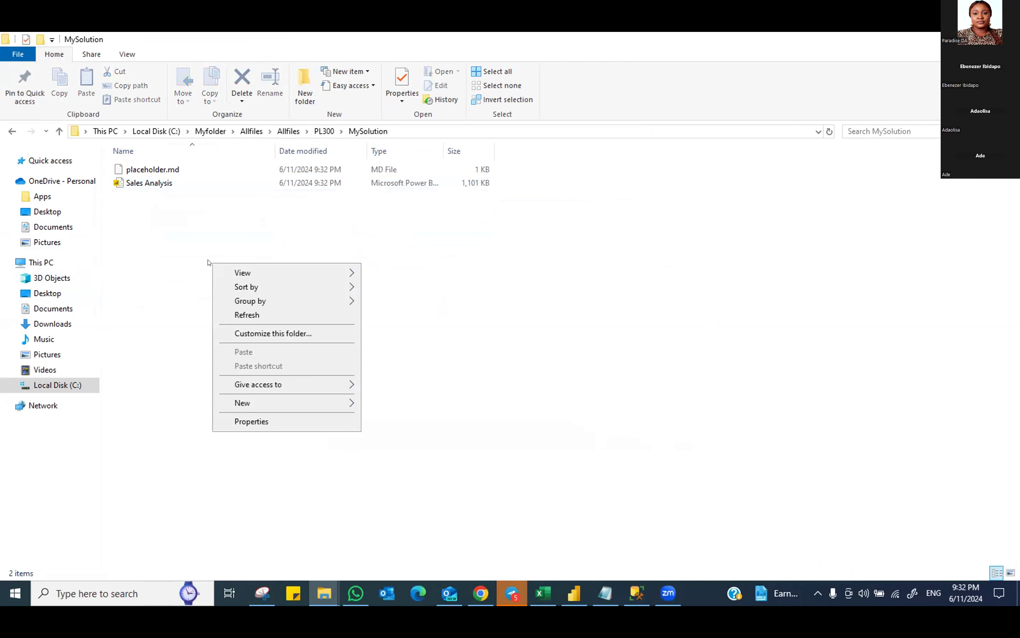
pyautogui.moveTo(259, 403)
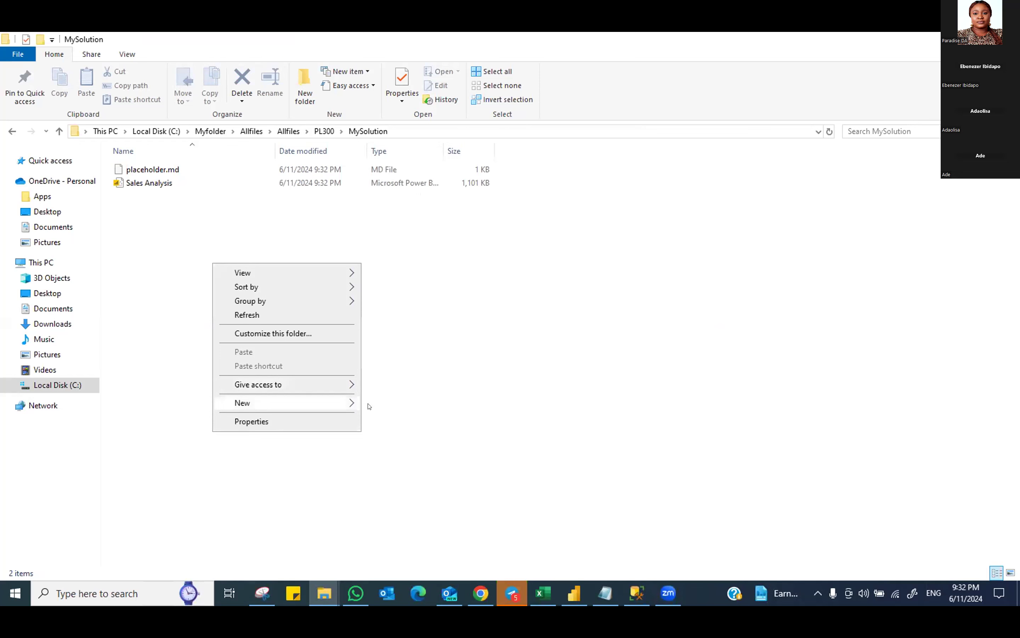
pyautogui.click(391, 405)
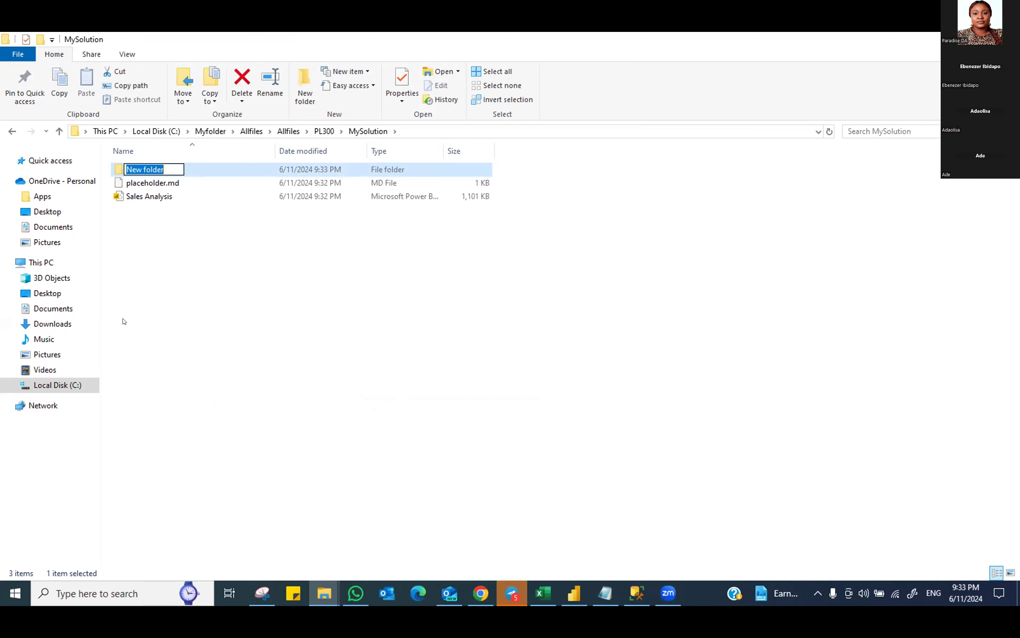
pyautogui.write('Acti')
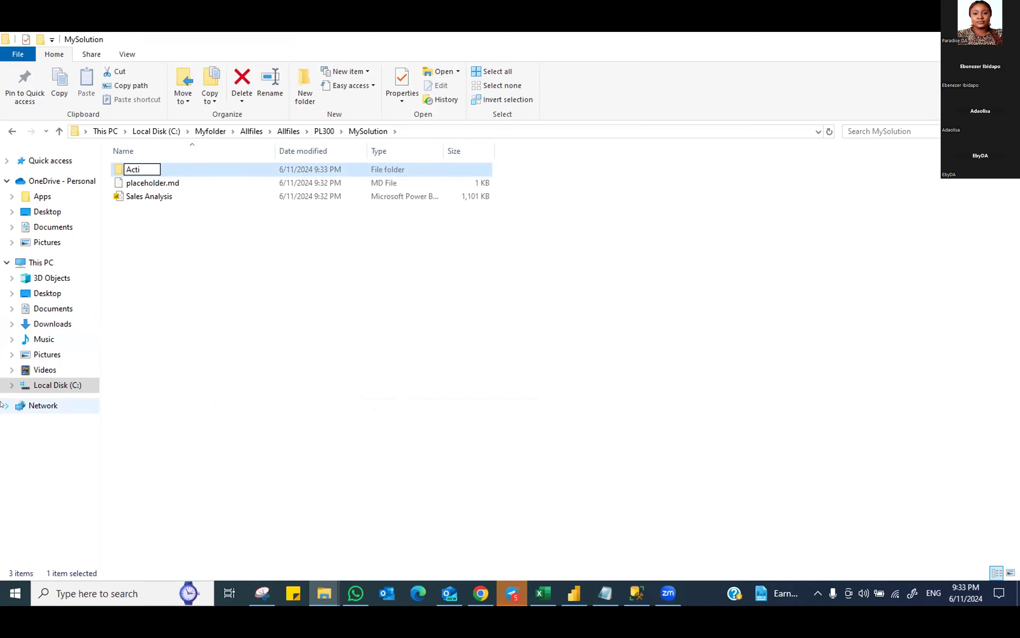
pyautogui.write('ve')
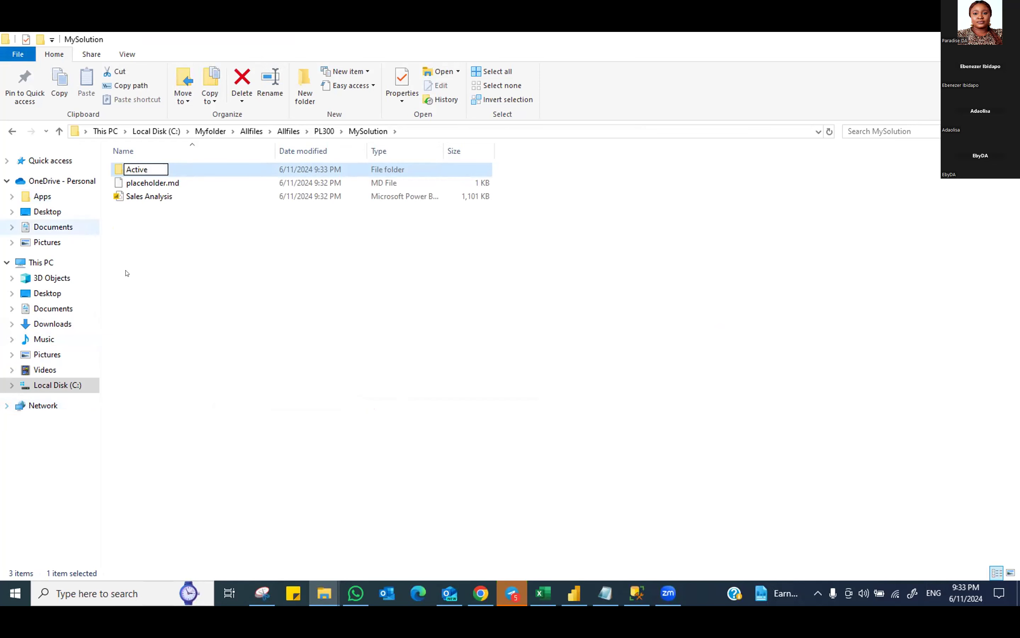
pyautogui.click(157, 241)
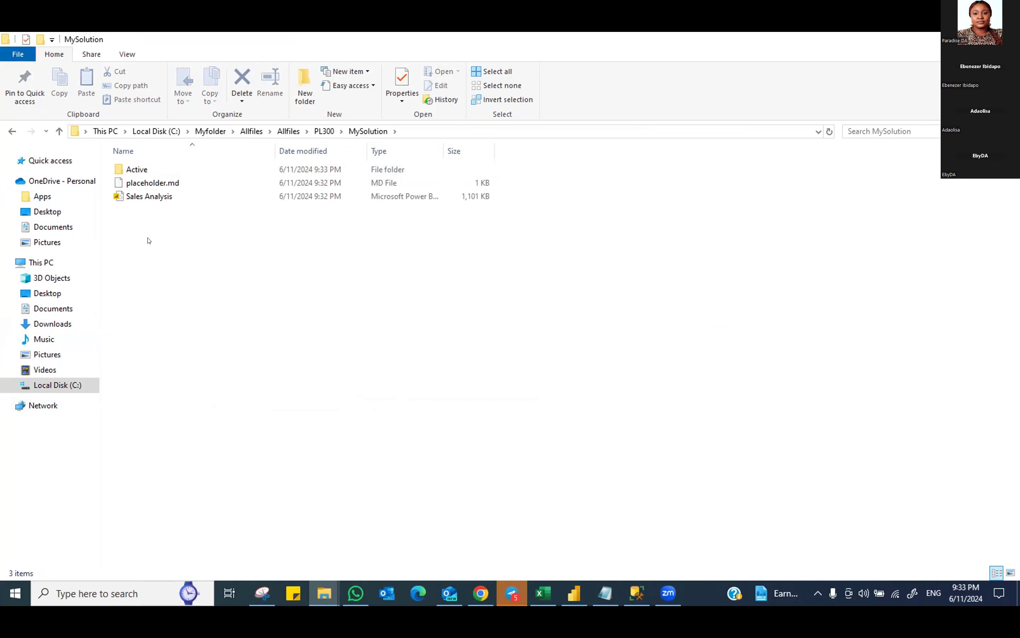
# Create a second folder named Backup in MySolution
pyautogui.rightClick(149, 241)
pyautogui.moveTo(199, 395)
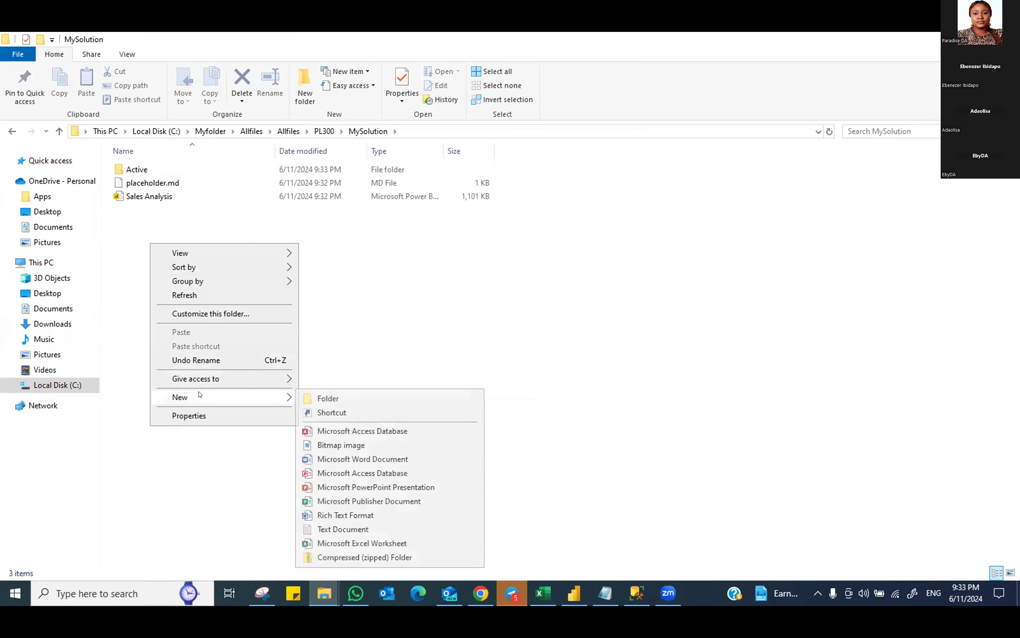
pyautogui.click(320, 396)
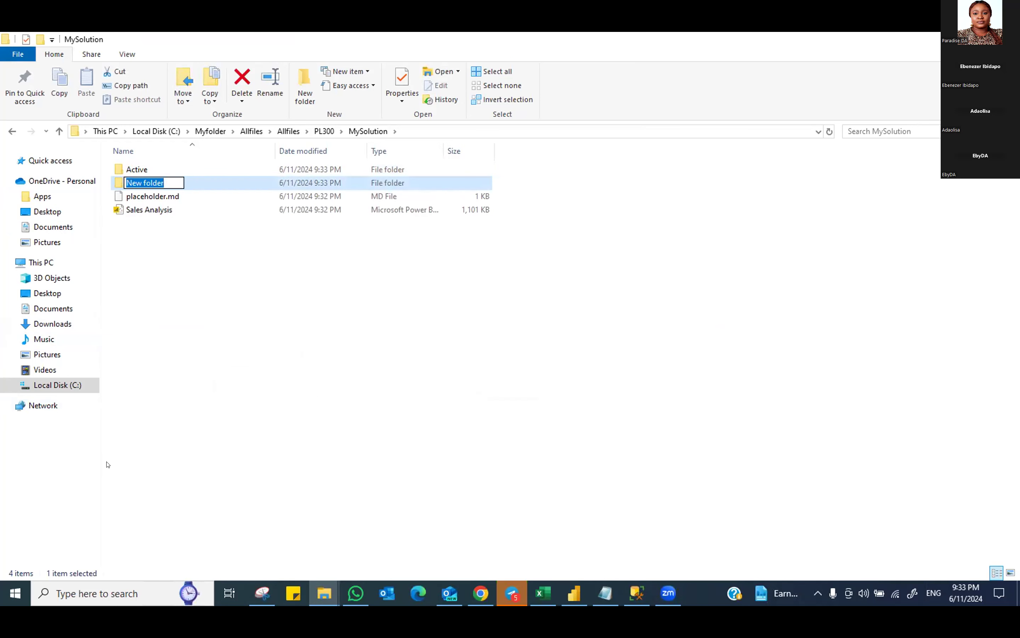
pyautogui.write('Ba')
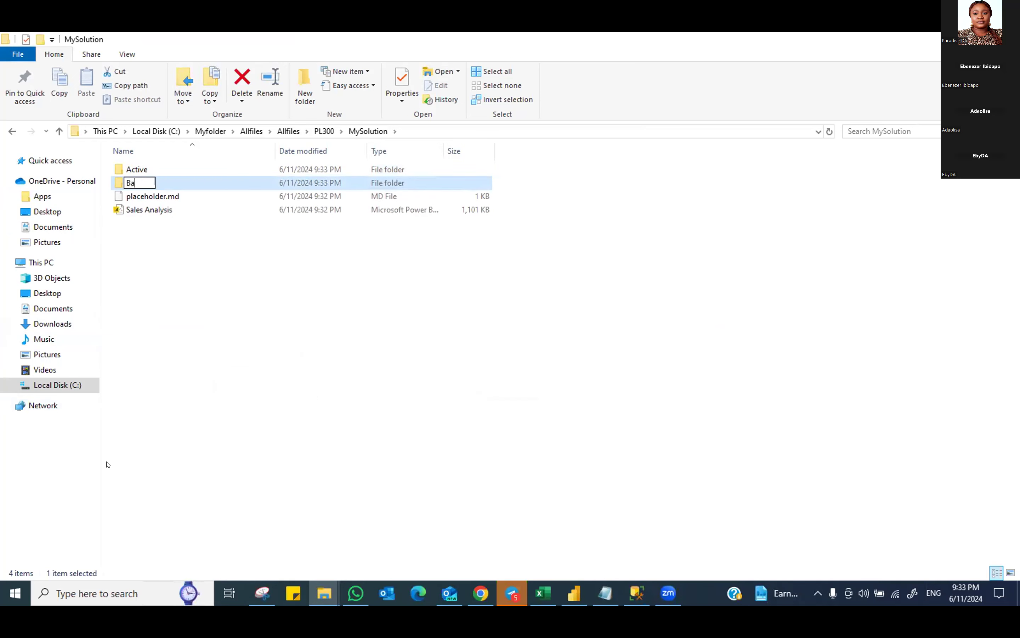
pyautogui.write('ckup')
pyautogui.click(227, 290)
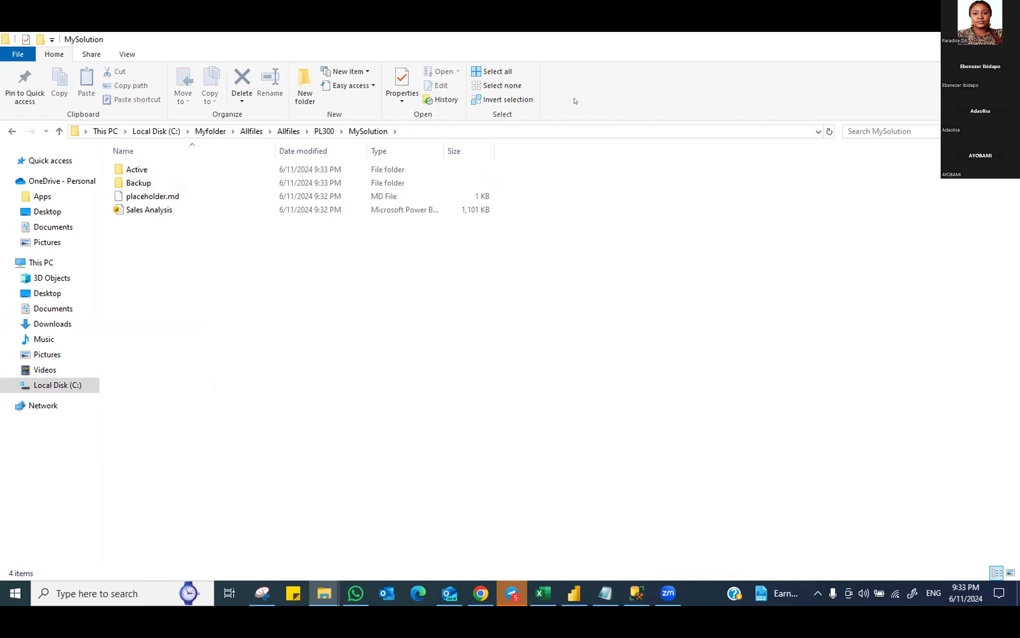
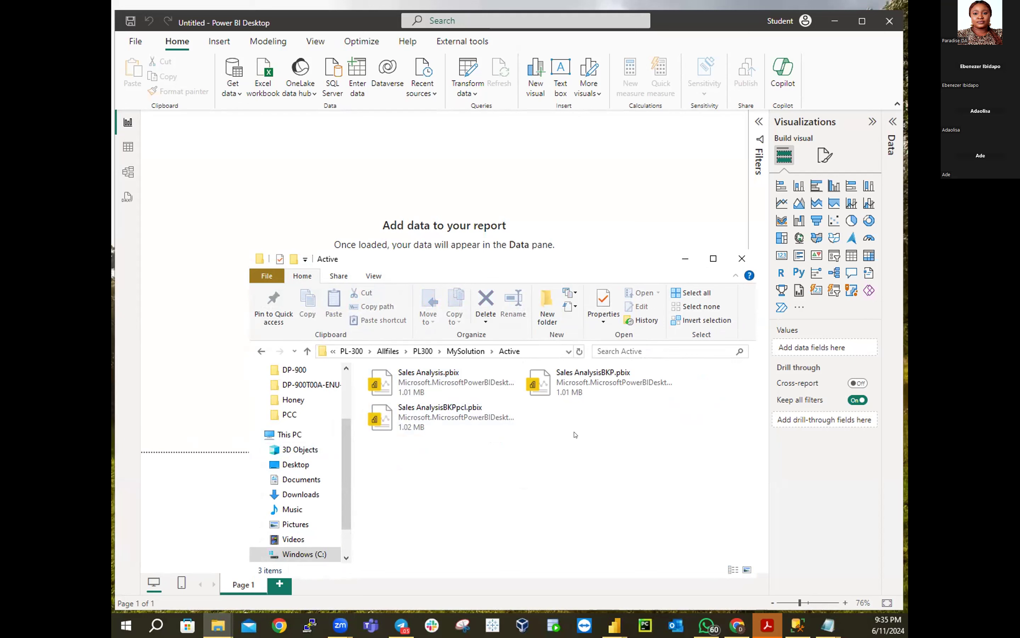
# Rename Sales Analysis.pbix in the Active folder to Sales AnalysisBKP2.pbix
pyautogui.rightClick(474, 382)
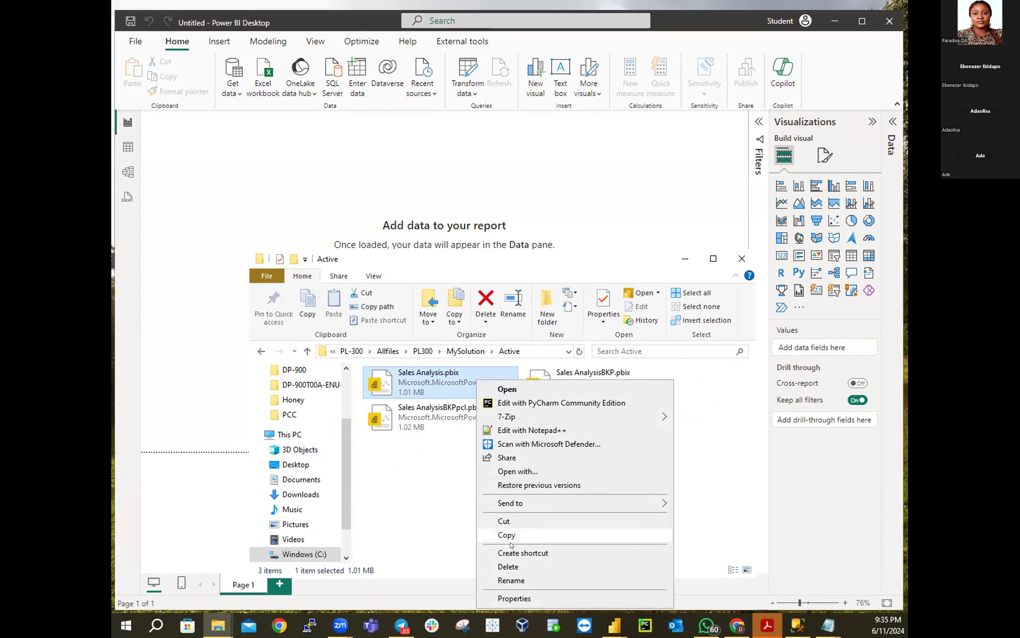
pyautogui.click(522, 577)
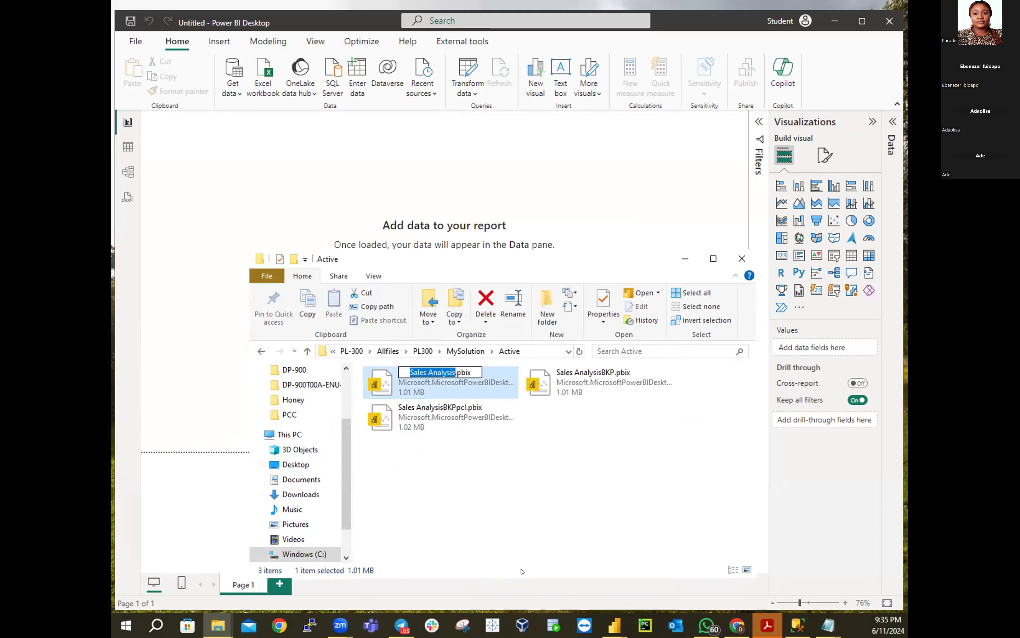
pyautogui.click(450, 371)
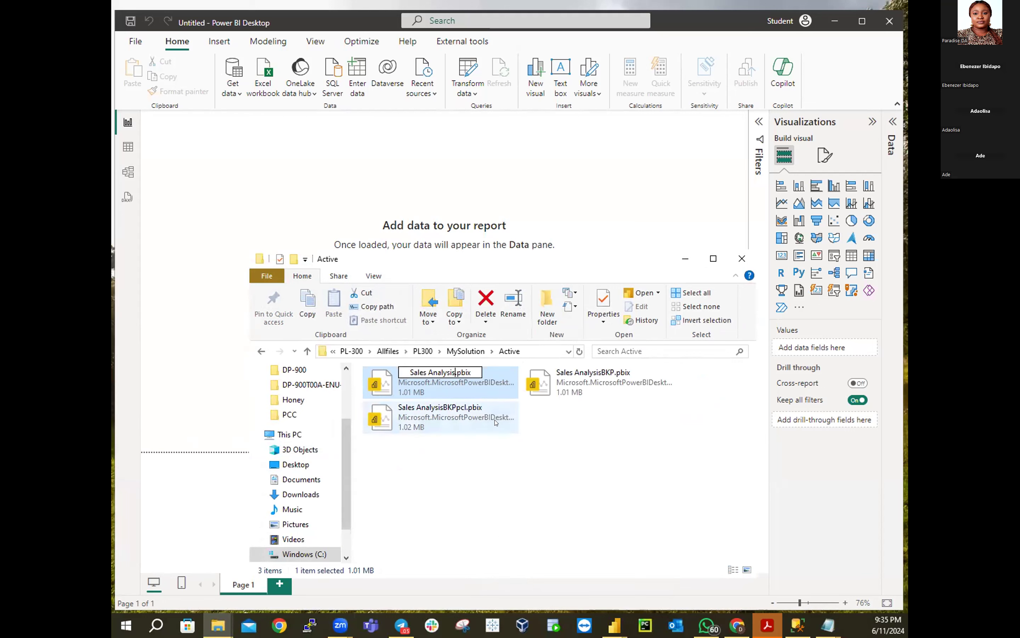
pyautogui.write('BKP')
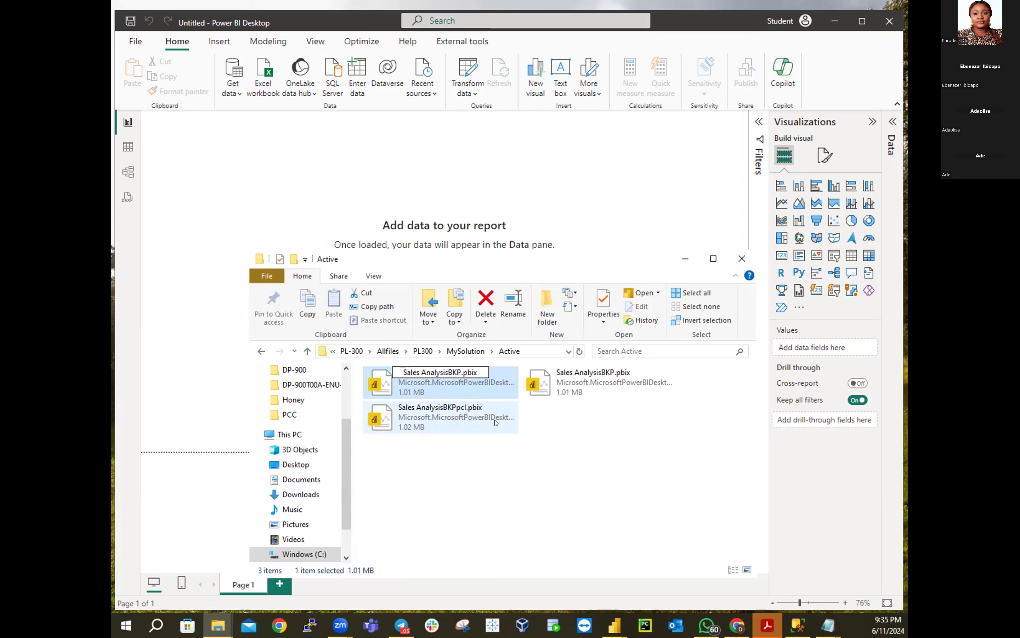
pyautogui.write('2')
pyautogui.press('Return')
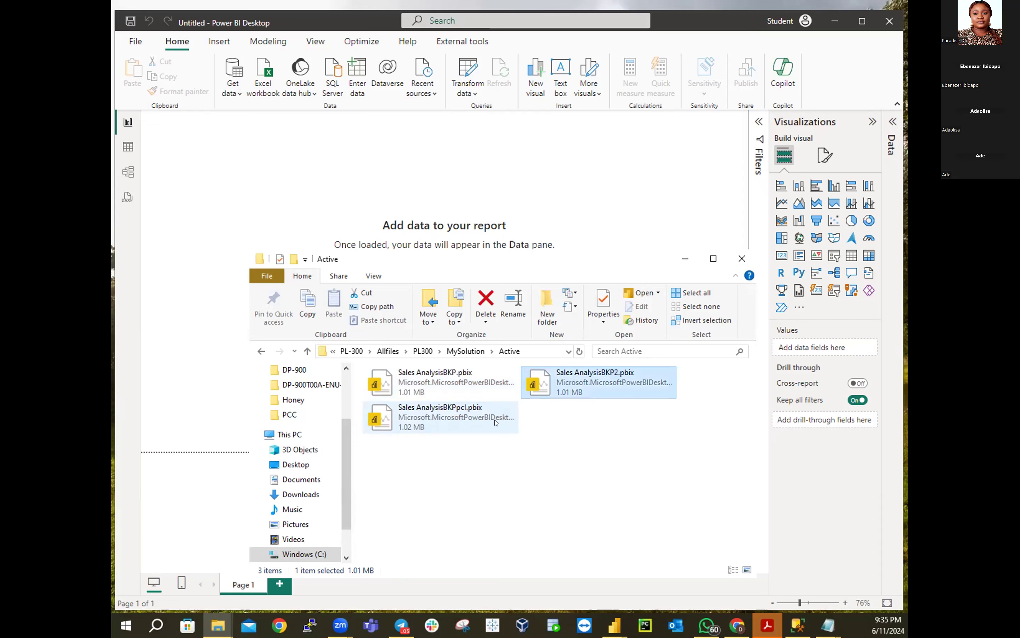
# Rename the Backup folder's Sales Analysis.pbix to Sales AnalysisBKP@.pbix, then minimize File Explorer
pyautogui.click(464, 353)
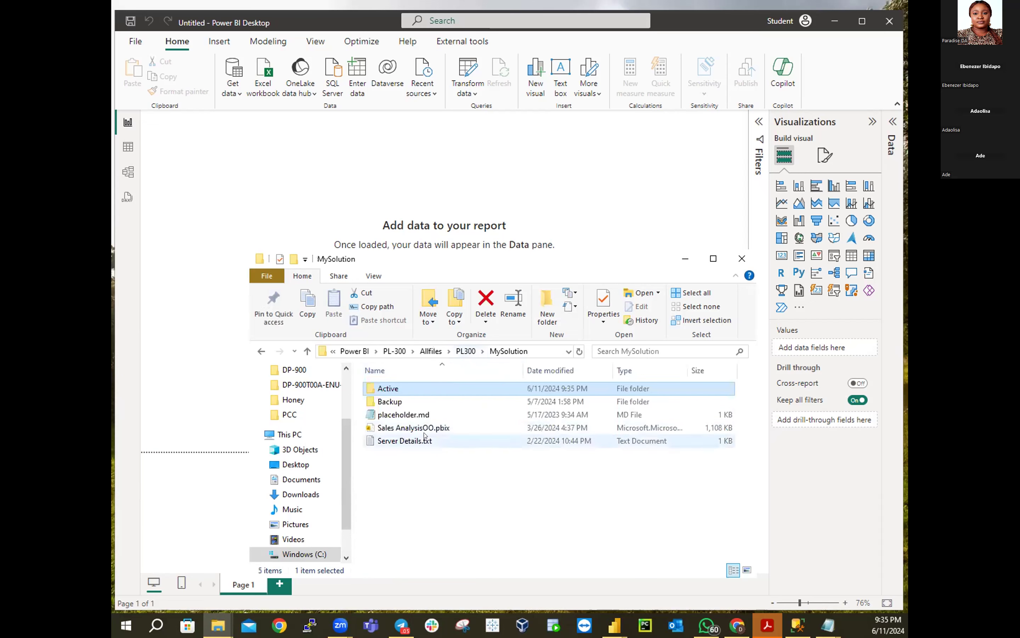
pyautogui.click(395, 402)
pyautogui.doubleClick(395, 402)
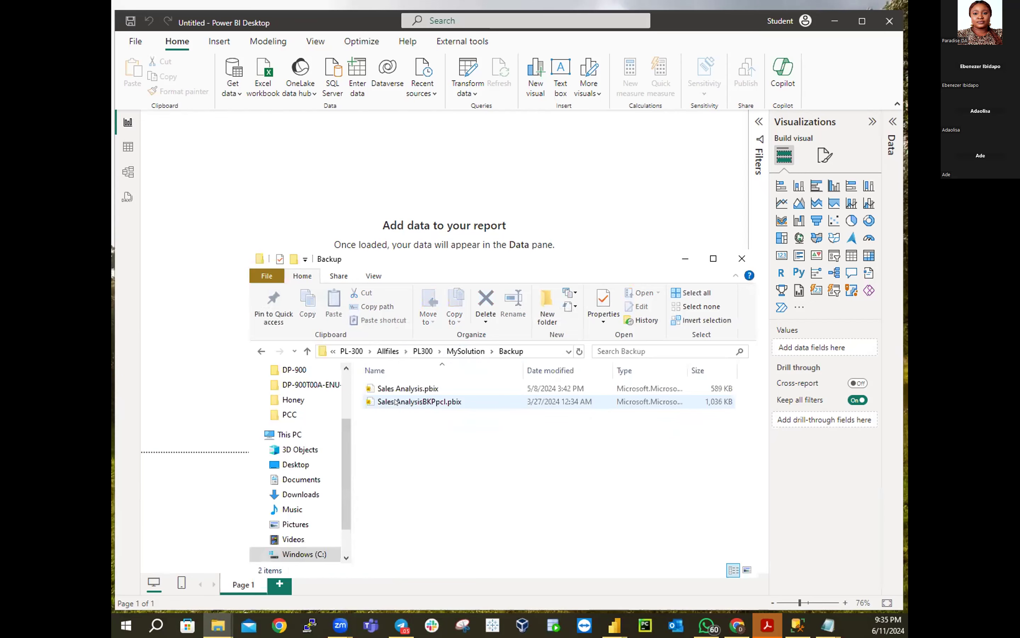
pyautogui.rightClick(406, 390)
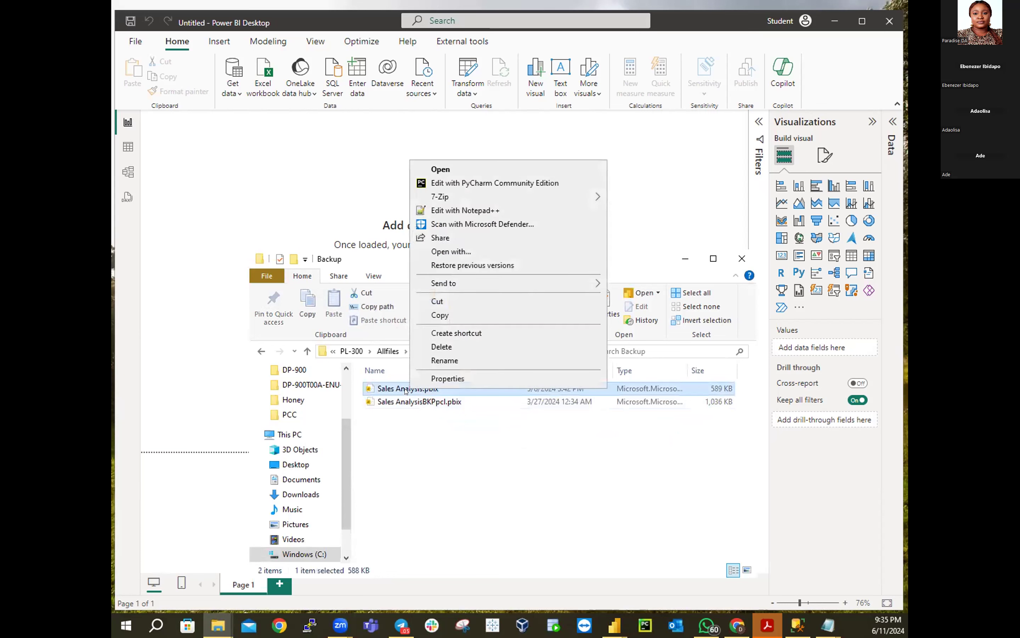
pyautogui.click(445, 360)
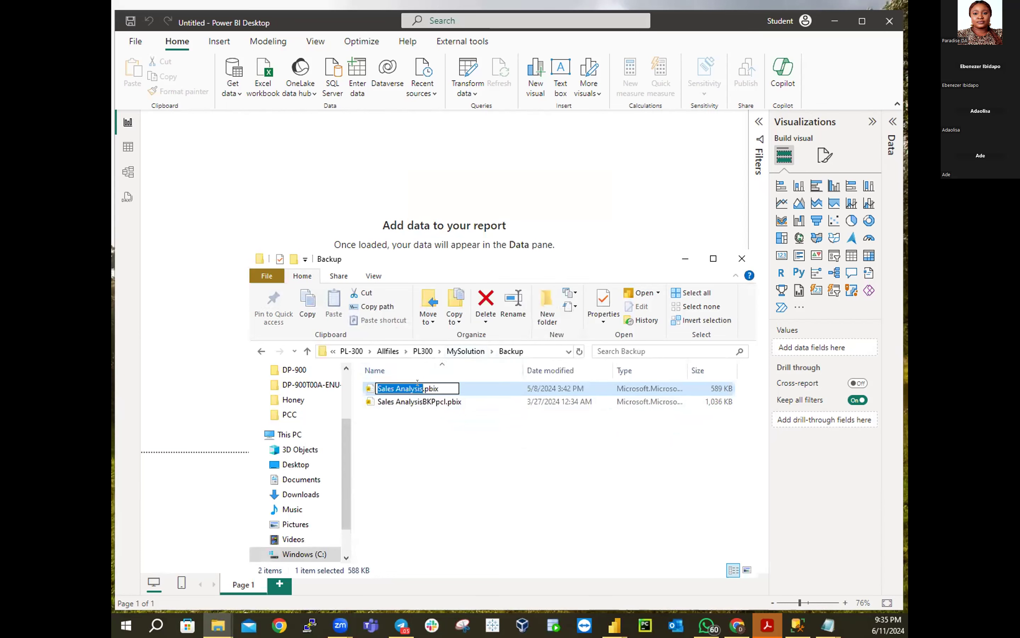
pyautogui.press('Right')
pyautogui.write('BKP@')
pyautogui.press('Return')
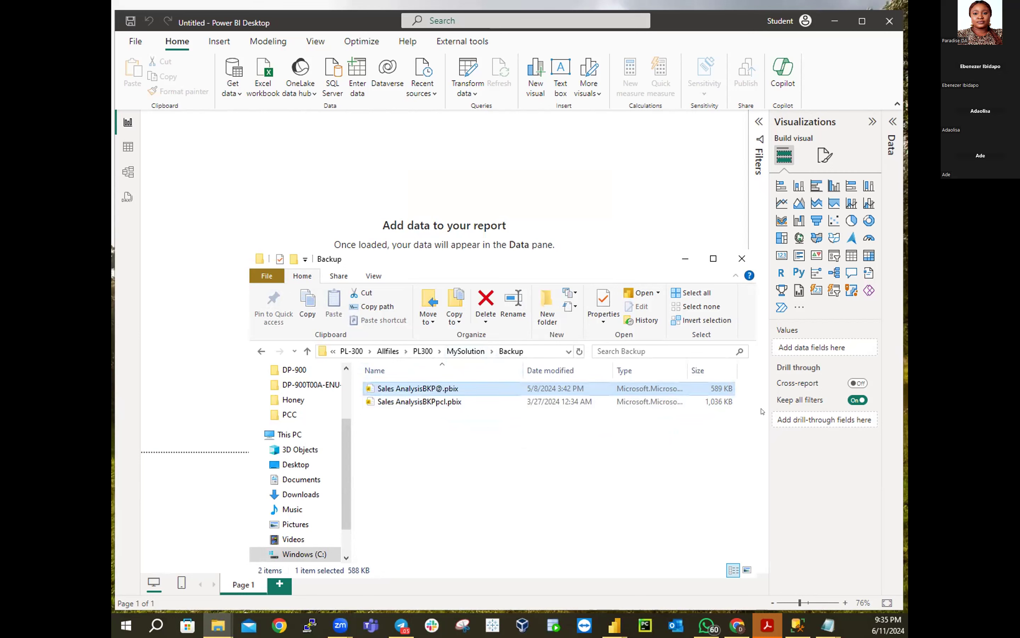
pyautogui.click(682, 262)
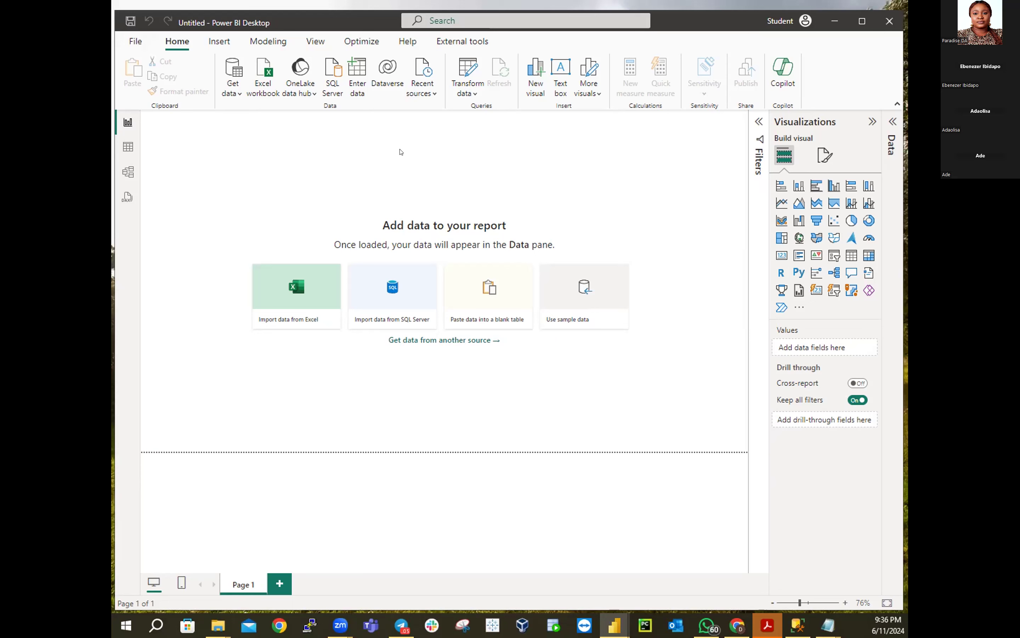
# Show Power BI's File backstage with the Recent reports list
pyautogui.click(135, 41)
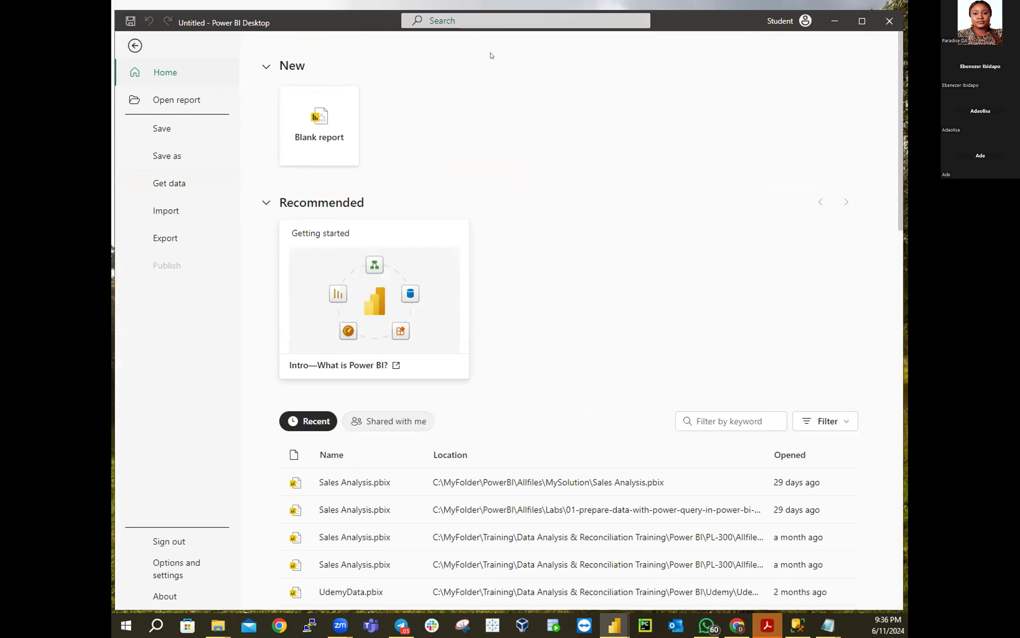
# Reach Power BI's Open report page after twice returning to the blank canvas
pyautogui.click(157, 101)
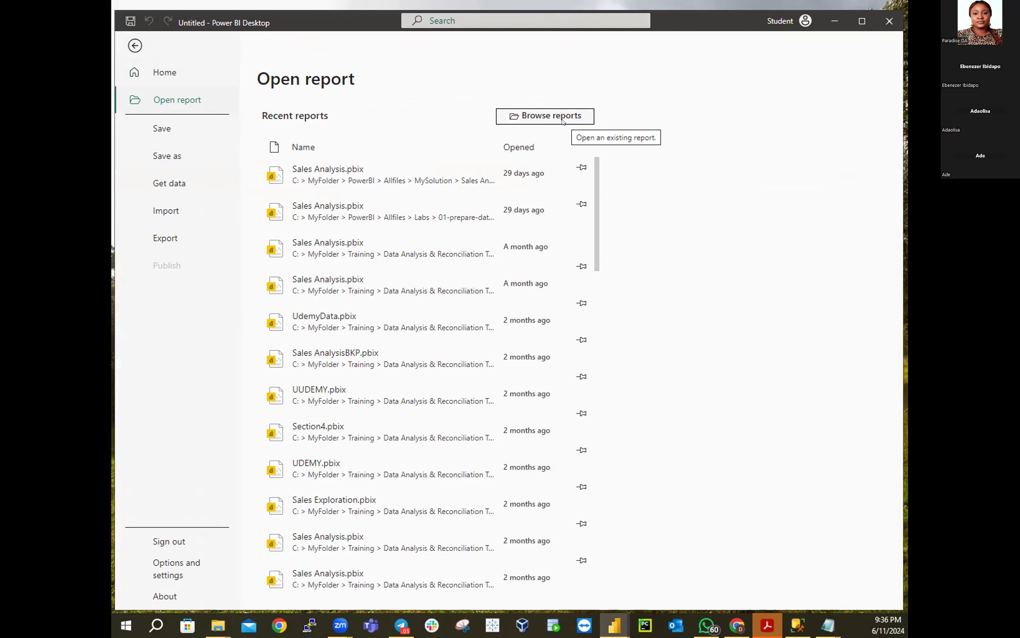
pyautogui.press('Escape')
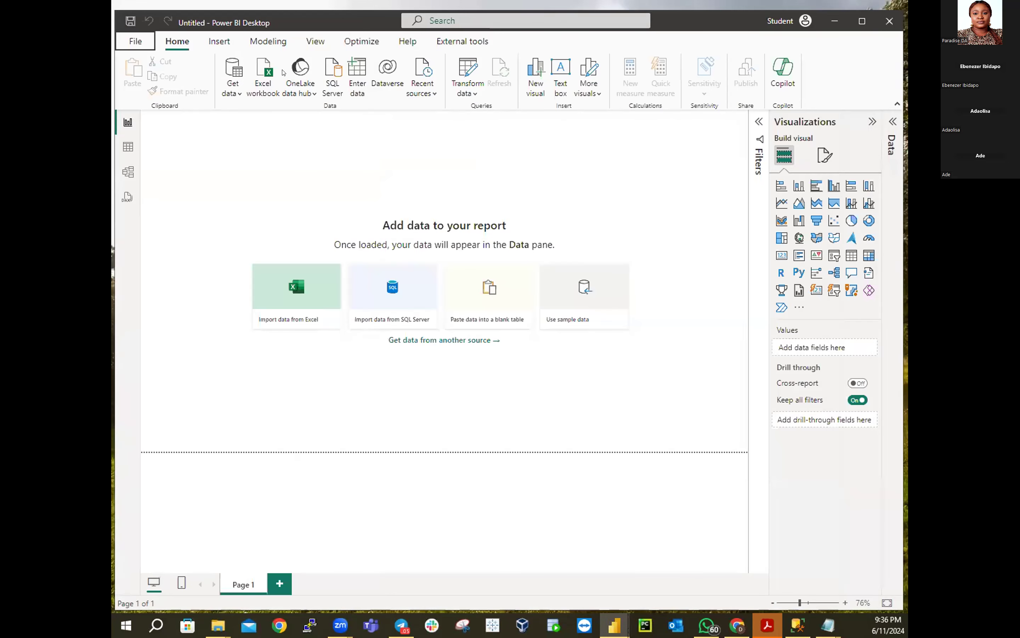
pyautogui.click(134, 42)
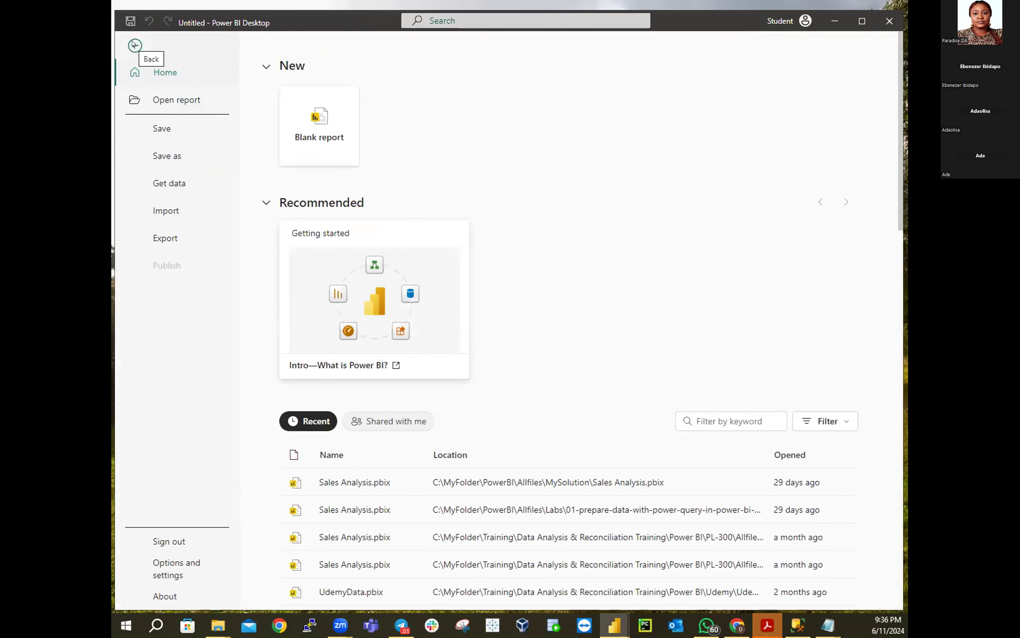
pyautogui.click(134, 45)
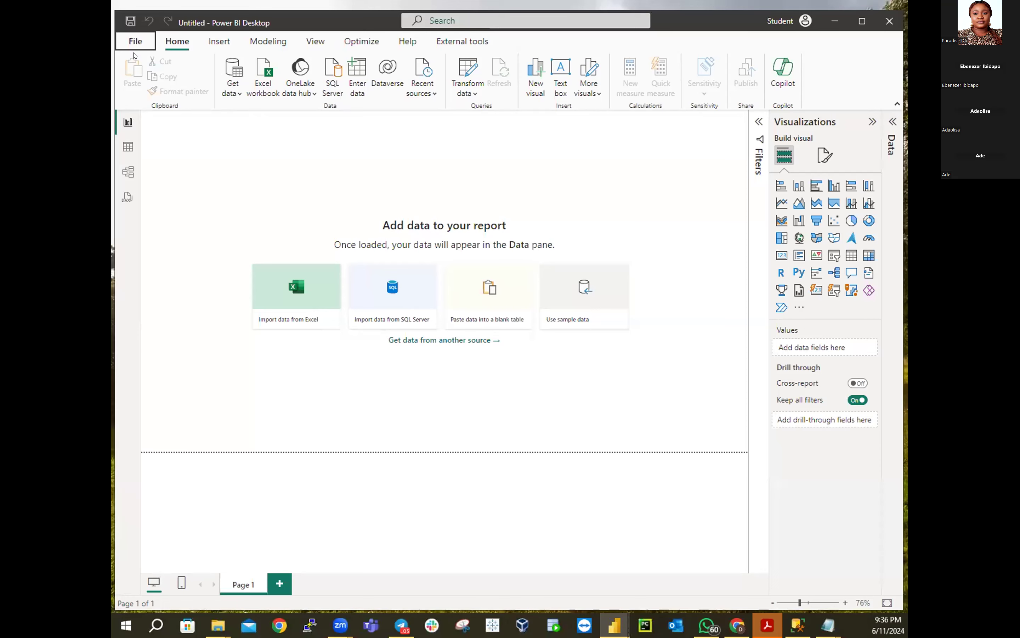
pyautogui.click(132, 44)
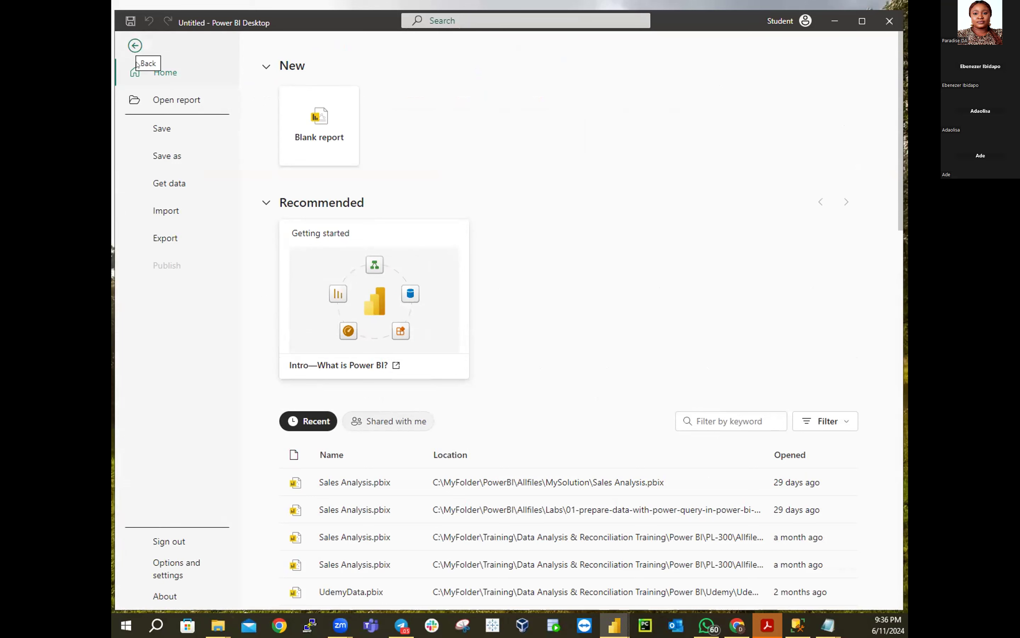
pyautogui.click(177, 101)
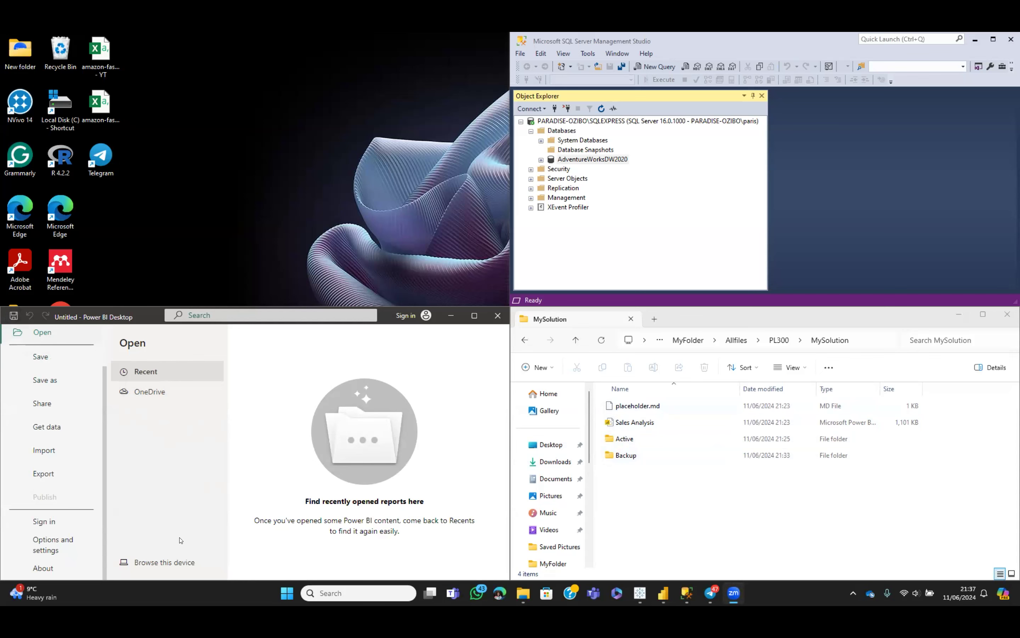
# Cancel the Browse this device file dialog and maximize the blank report window
pyautogui.click(169, 563)
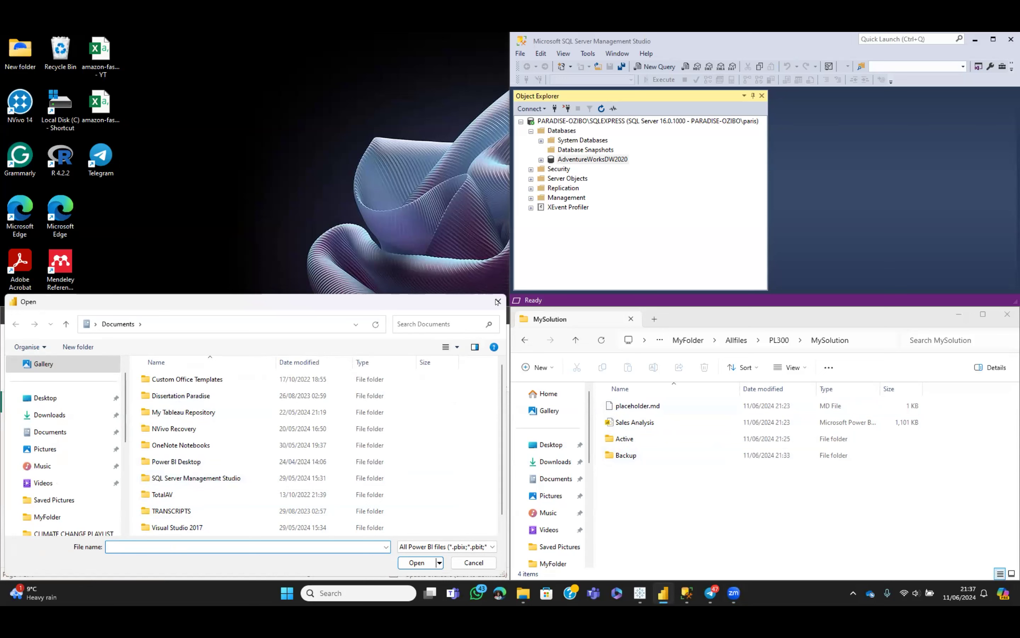
pyautogui.moveTo(496, 299); pyautogui.dragTo(496, 297)
pyautogui.click(497, 298)
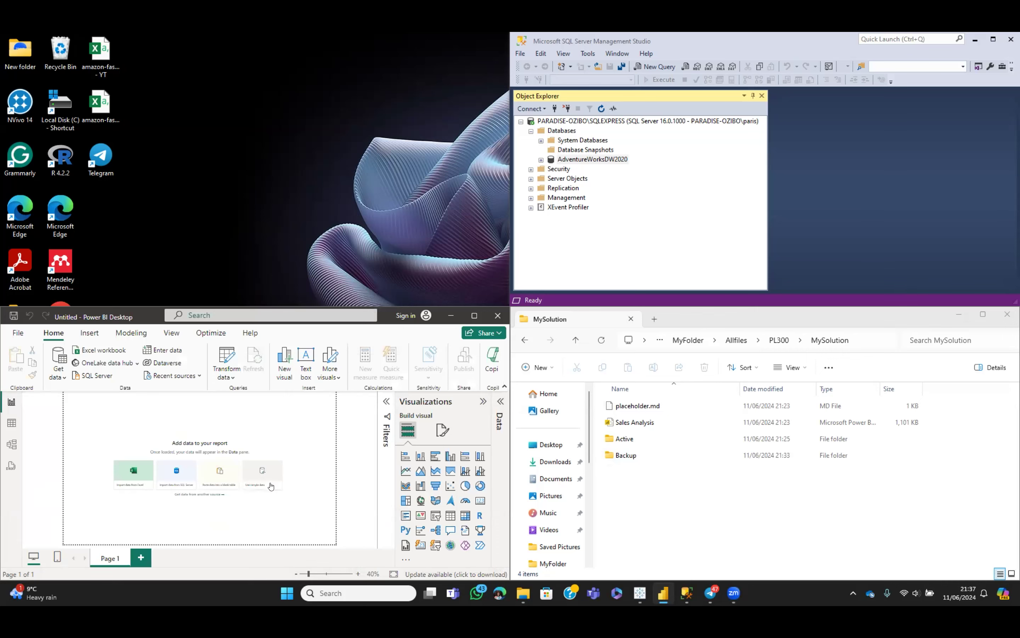
pyautogui.click(474, 316)
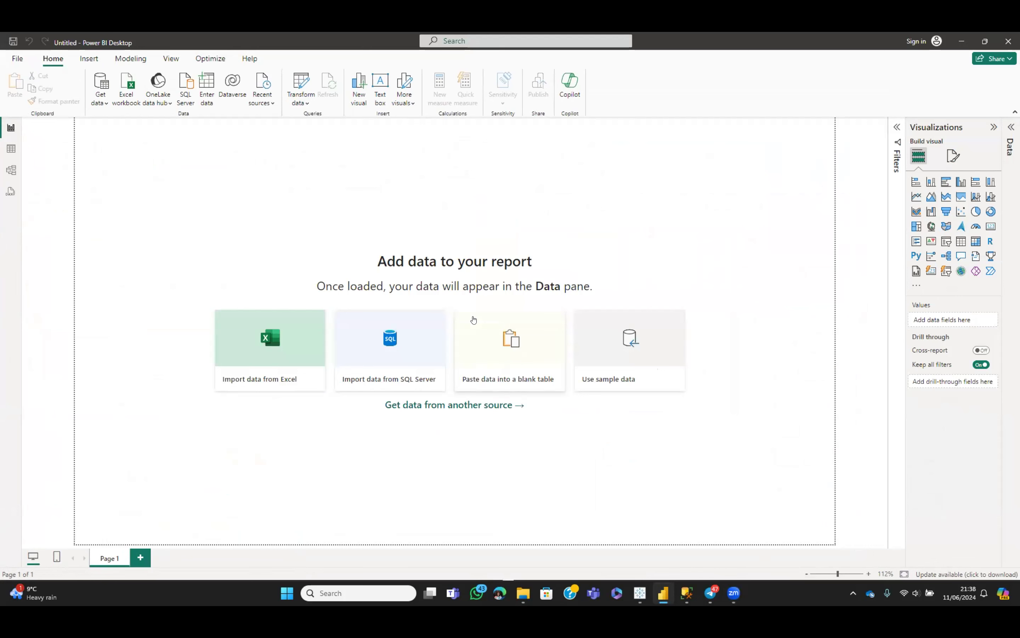
# Create a new blank report from File > Report, then show its File > Open page
pyautogui.click(18, 59)
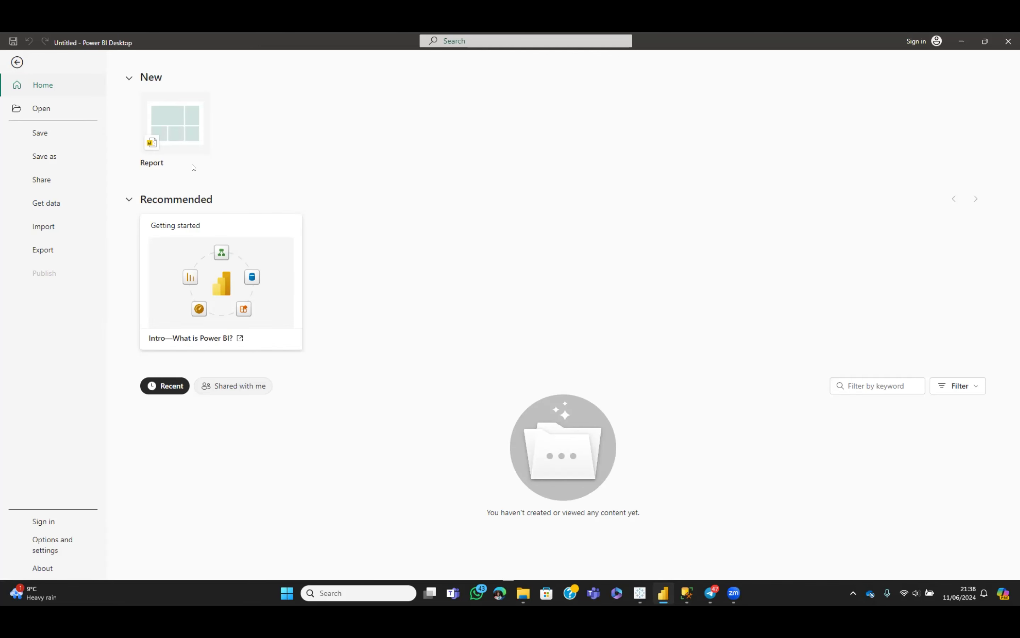
pyautogui.click(156, 146)
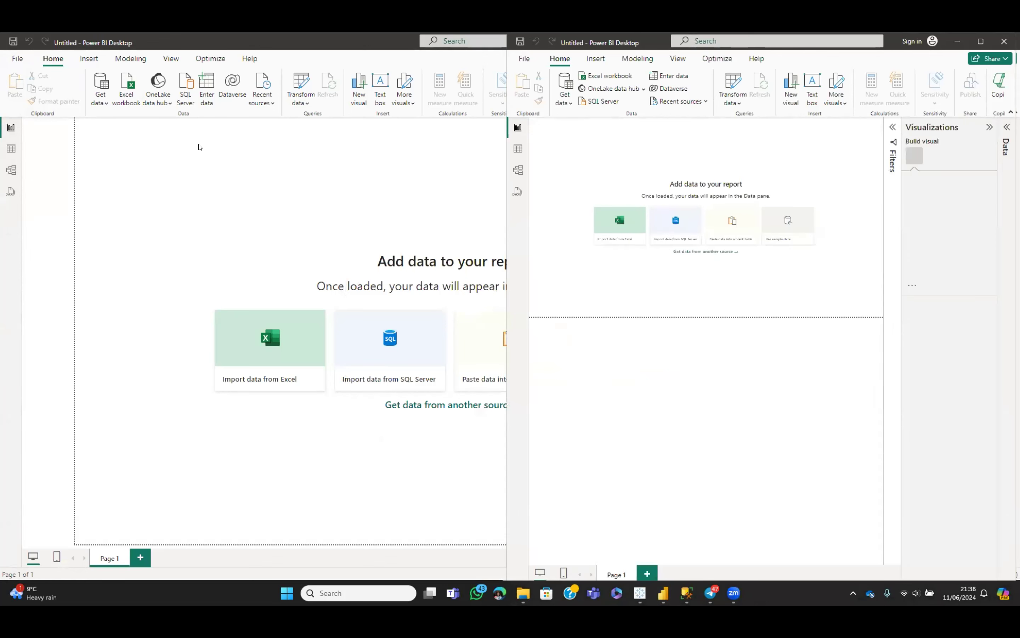
pyautogui.click(18, 59)
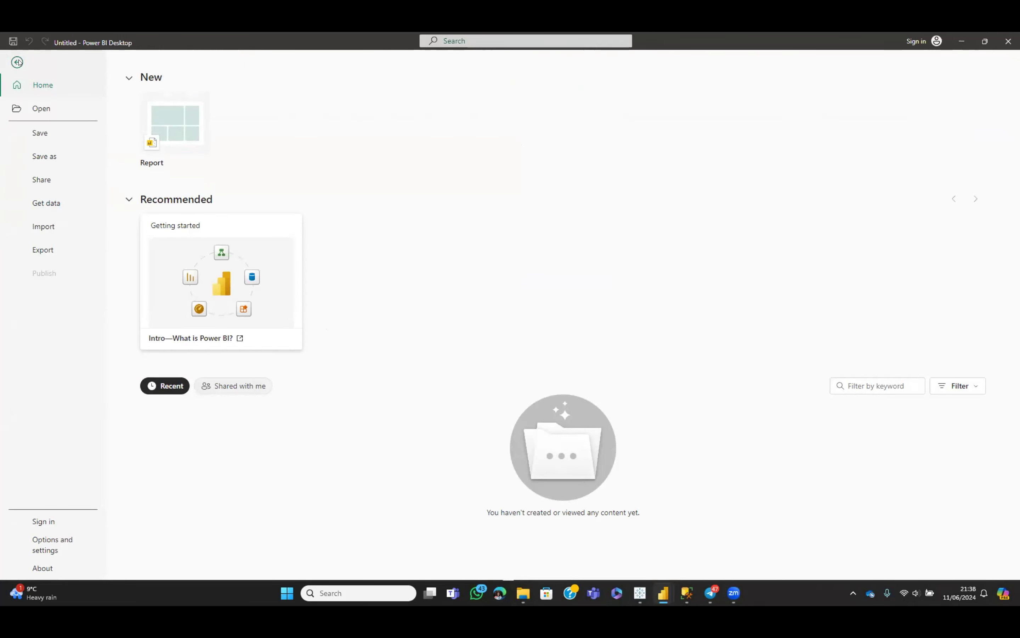
pyautogui.click(44, 111)
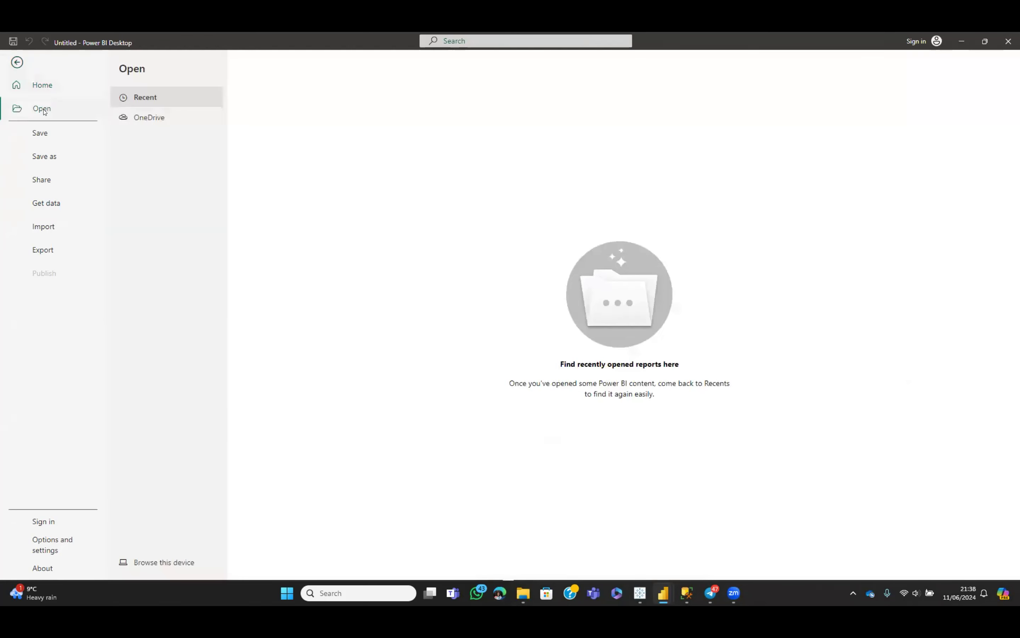
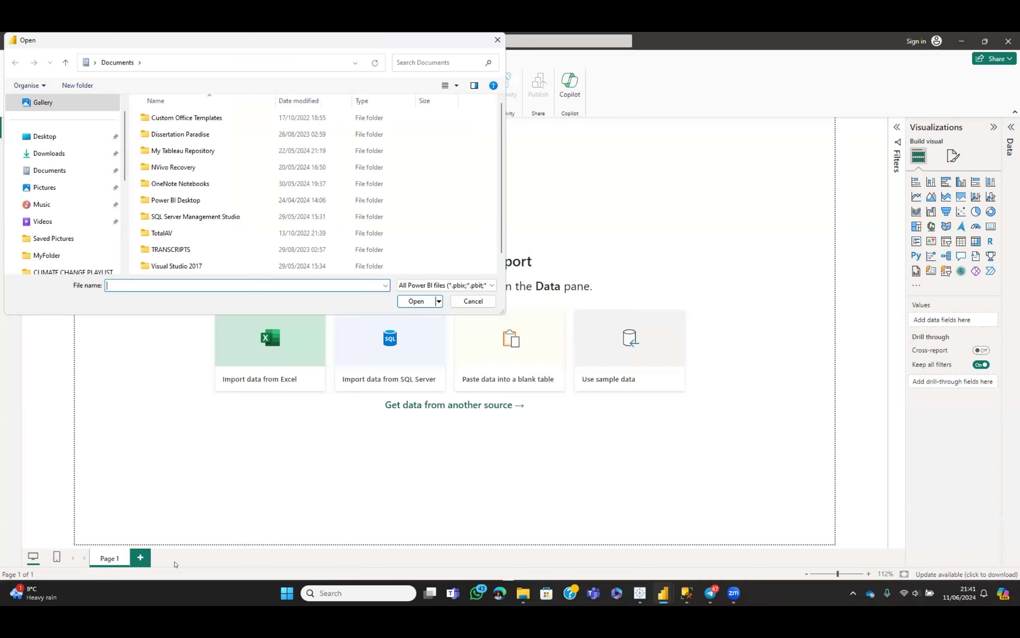
# Open Sales Analysis from MyFolder > Allfiles > PL300 > Labs > first lab > Starter
pyautogui.click(58, 256)
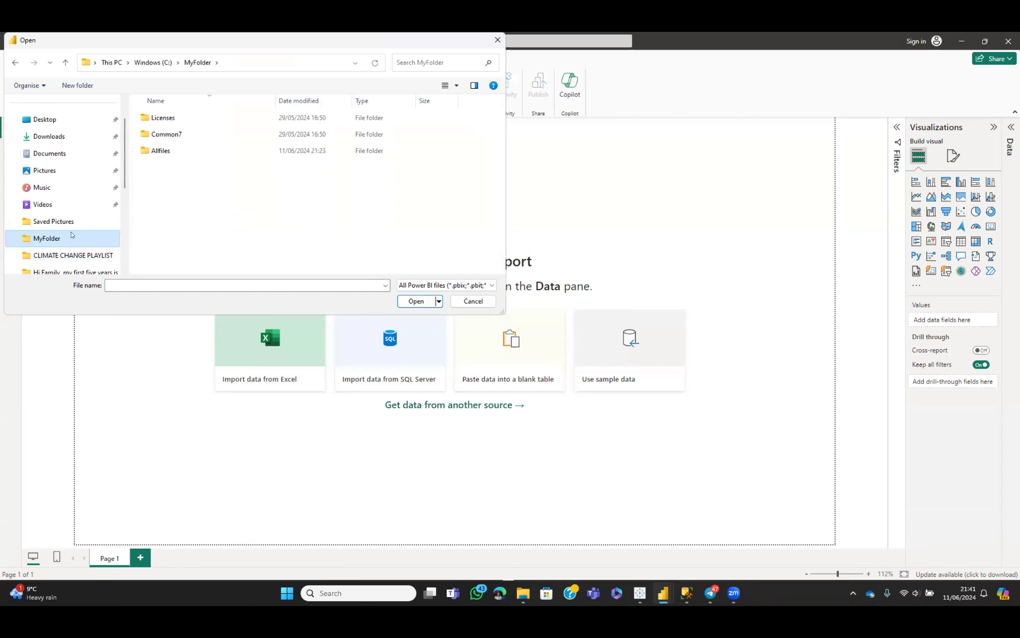
pyautogui.doubleClick(182, 152)
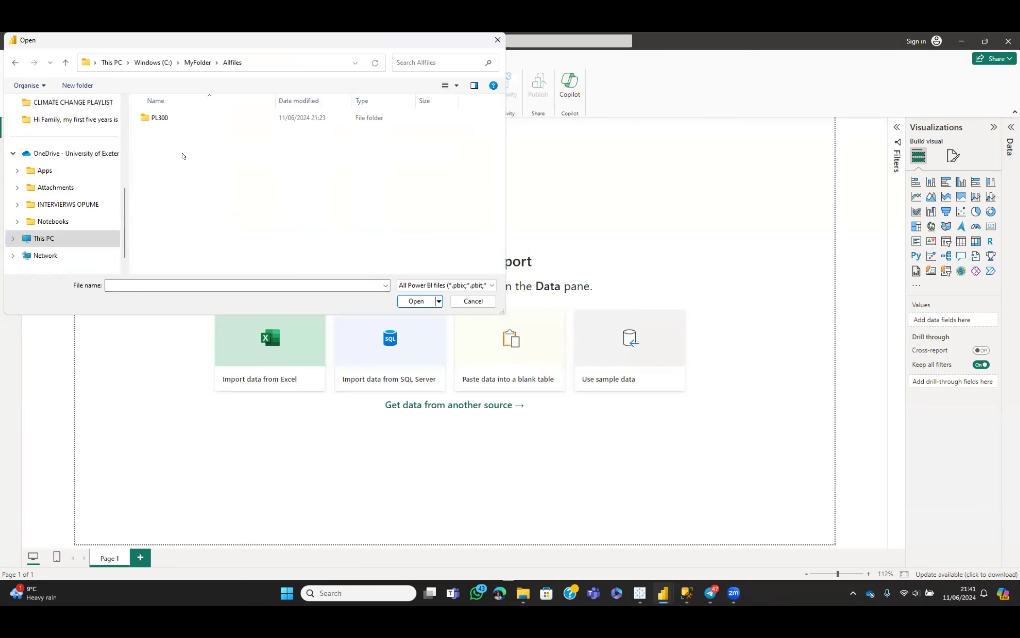
pyautogui.doubleClick(157, 122)
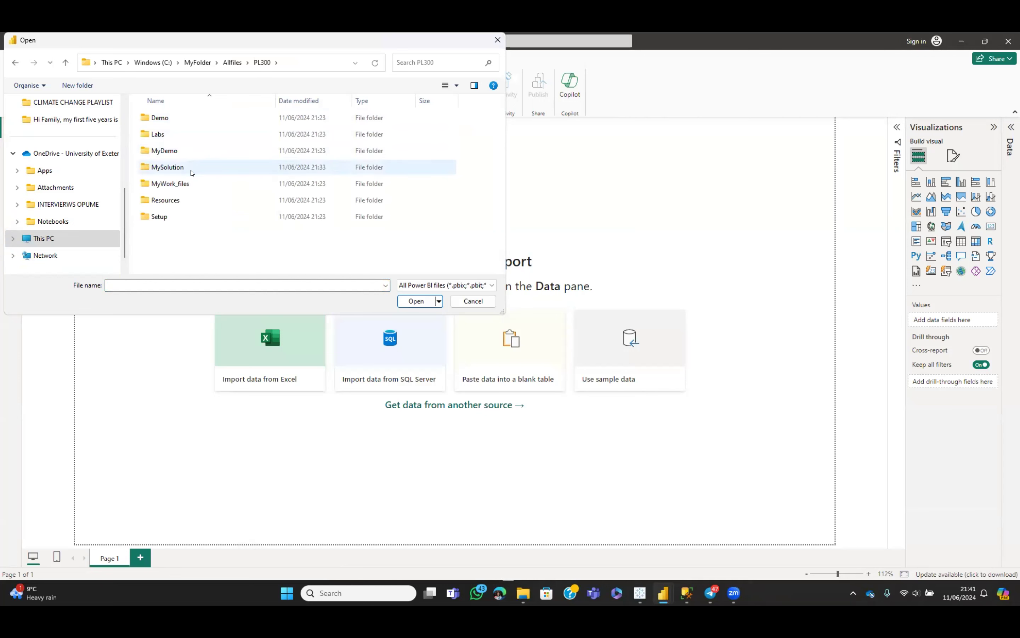
pyautogui.doubleClick(165, 133)
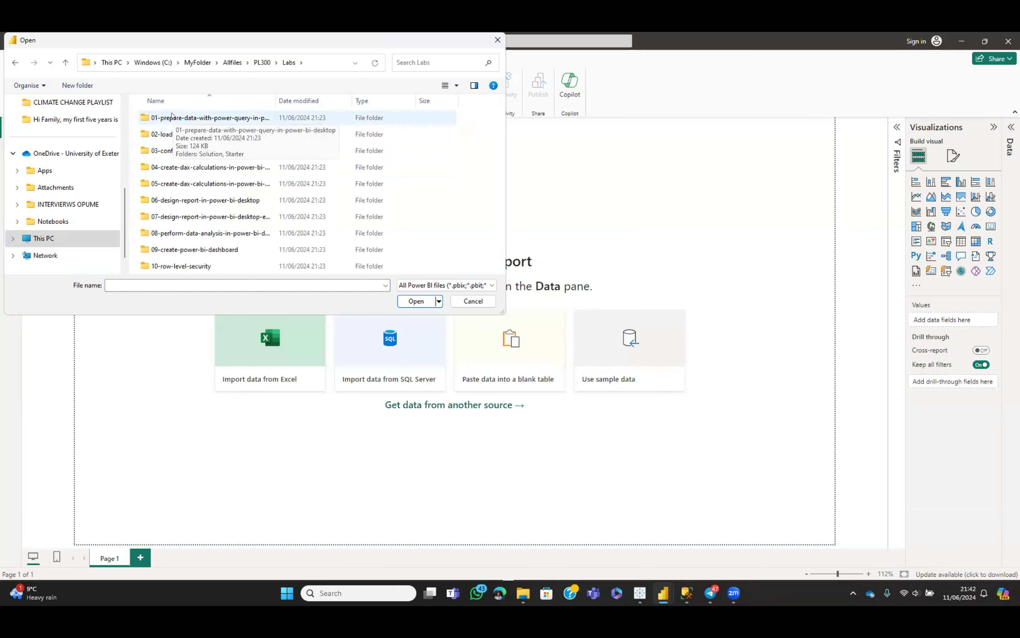
pyautogui.click(172, 117)
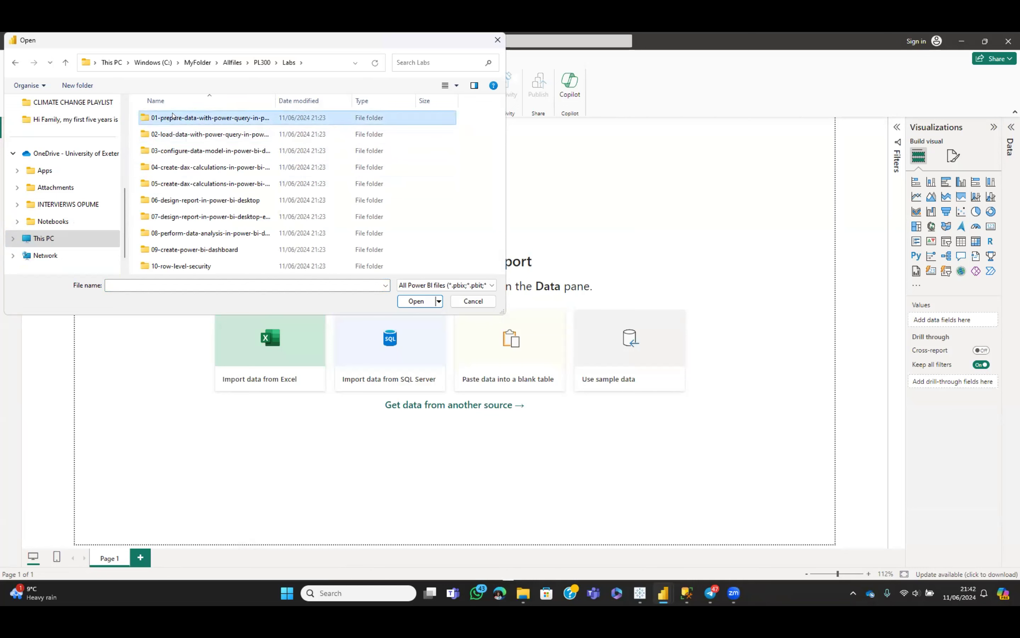
pyautogui.doubleClick(173, 117)
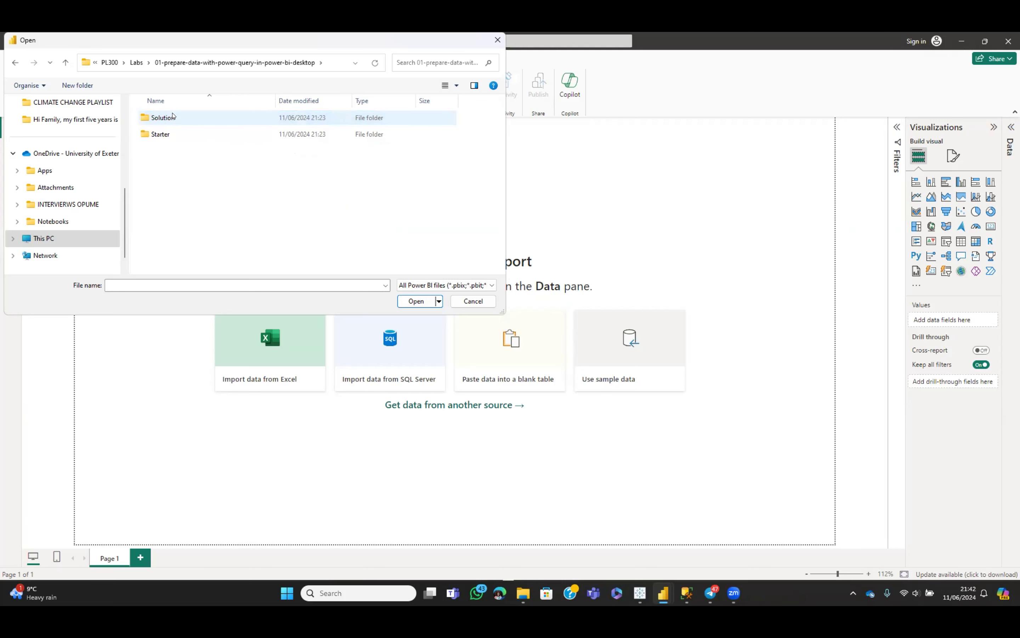
pyautogui.click(165, 134)
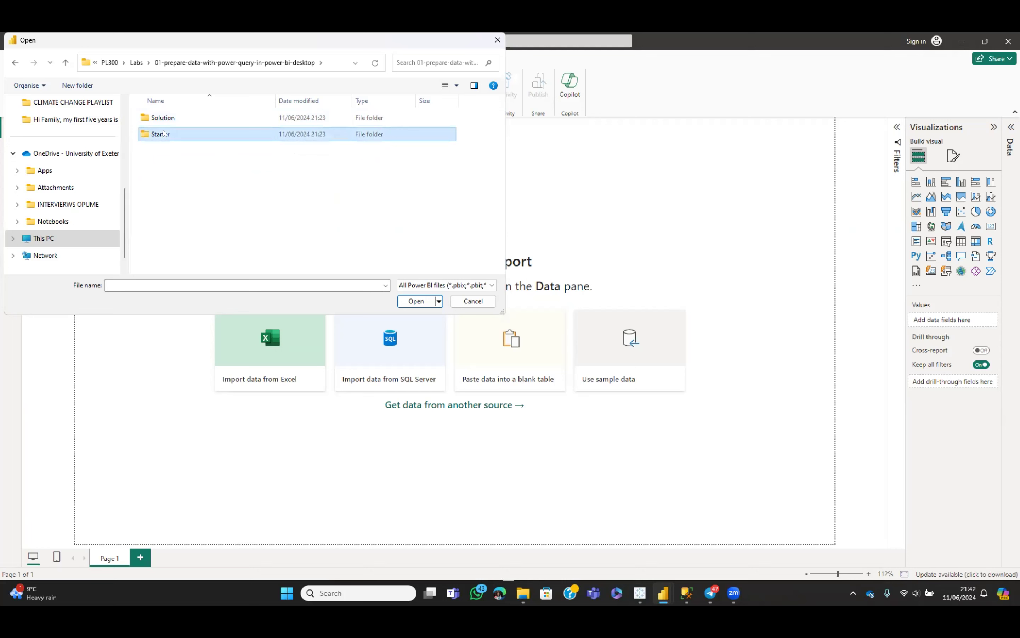
pyautogui.doubleClick(164, 133)
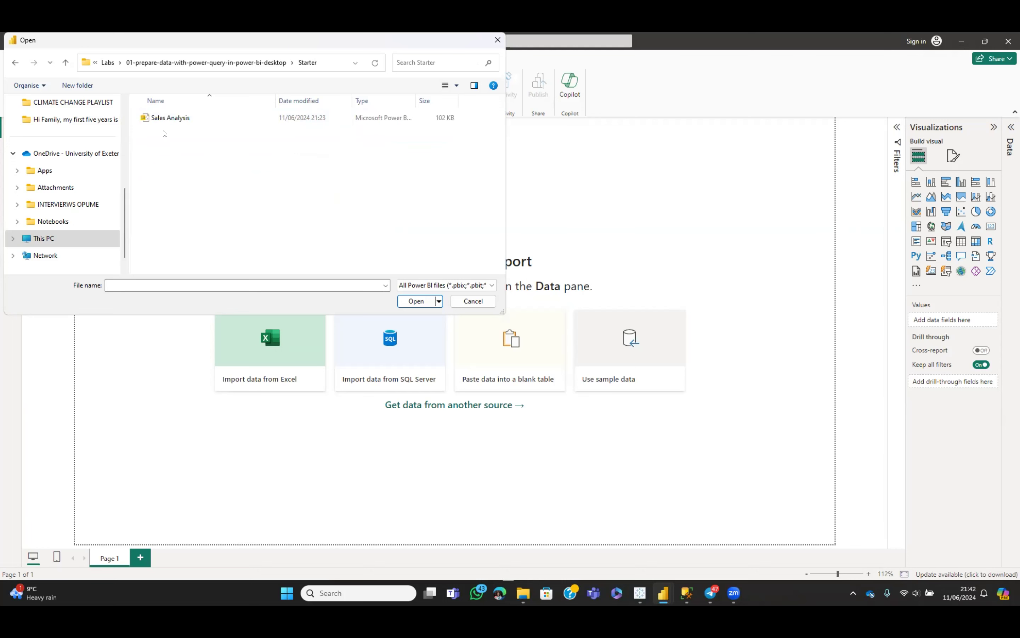
pyautogui.doubleClick(168, 117)
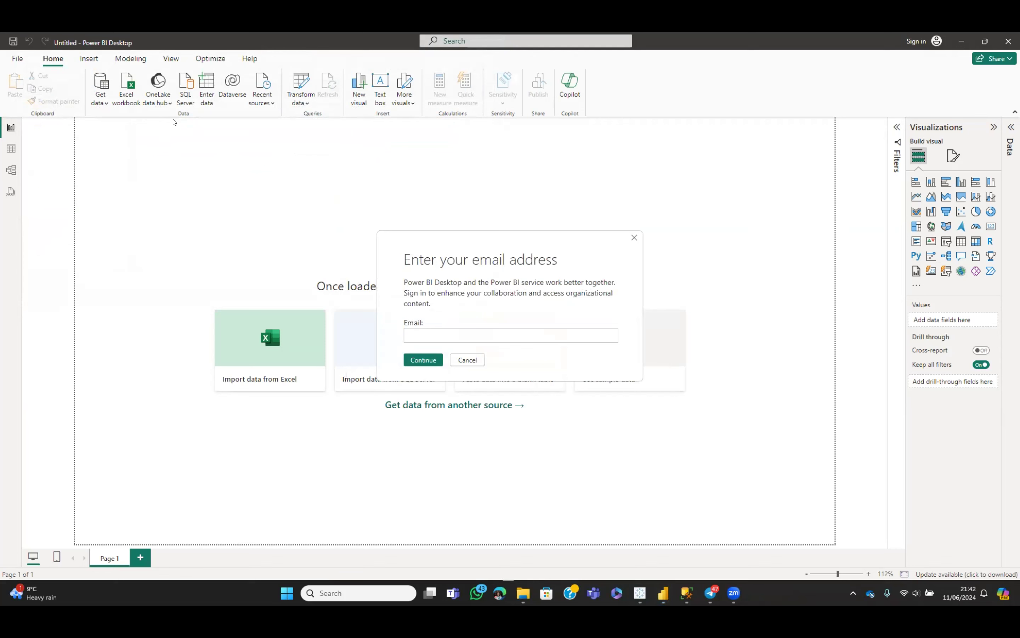
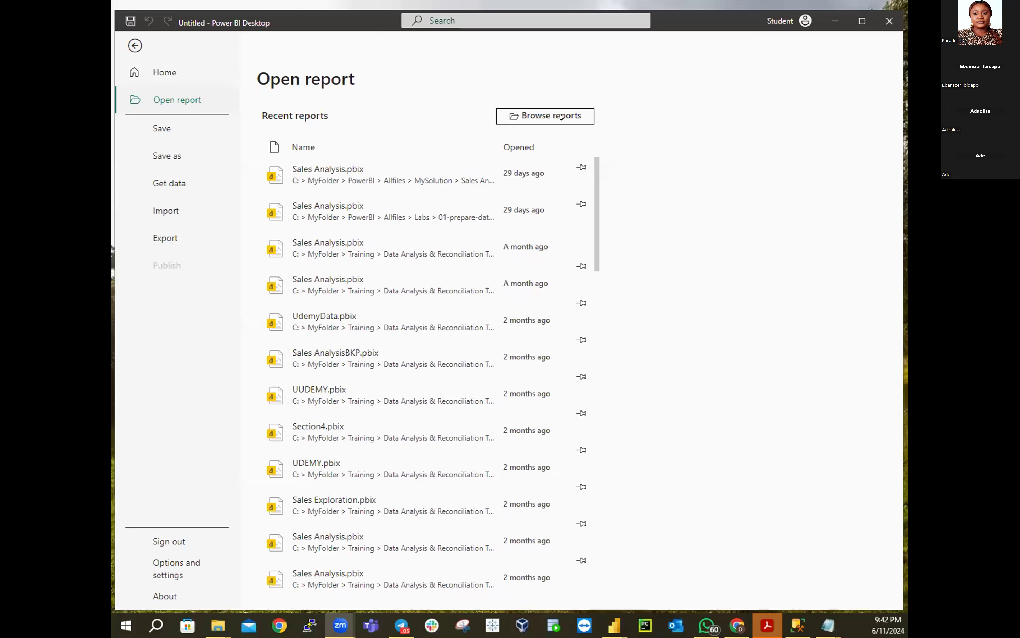
# Browse to Allfiles > Labs > first lab > Starter and open Sales Analysis.pbix
pyautogui.click(561, 119)
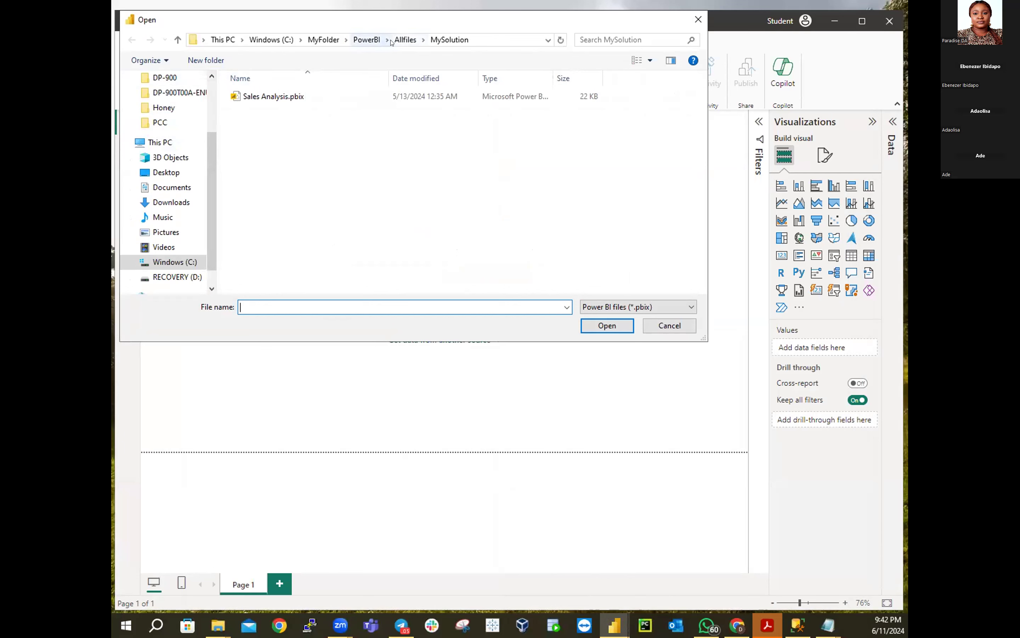
pyautogui.click(405, 40)
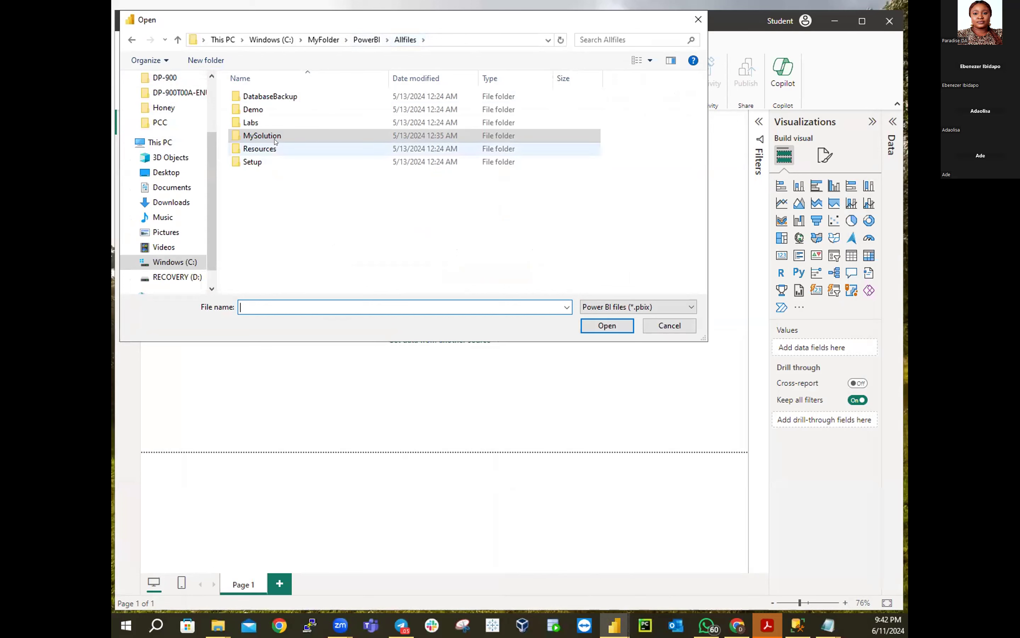
pyautogui.doubleClick(250, 122)
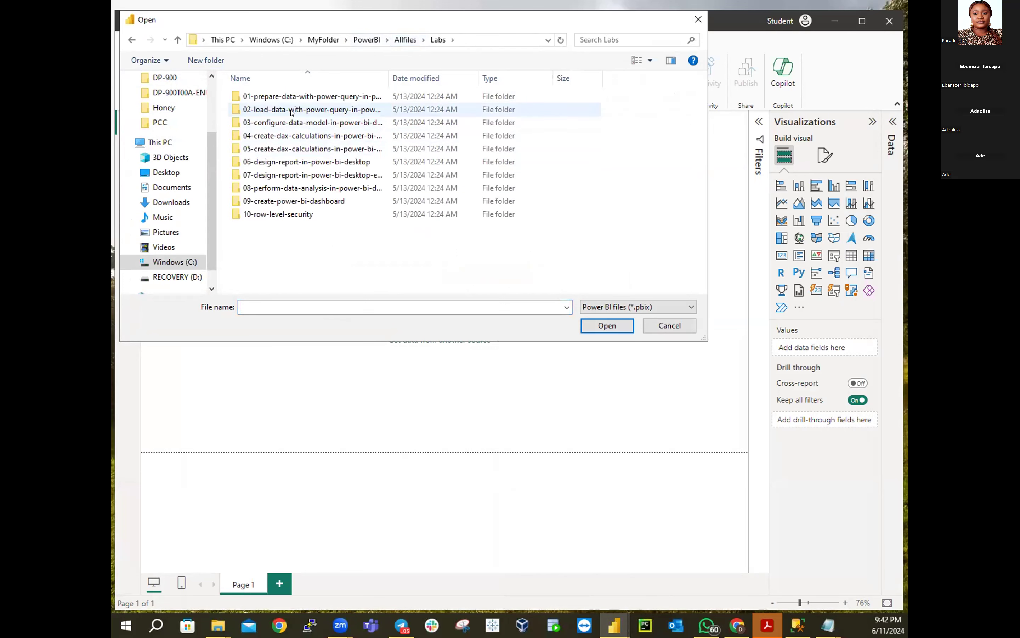
pyautogui.doubleClick(276, 100)
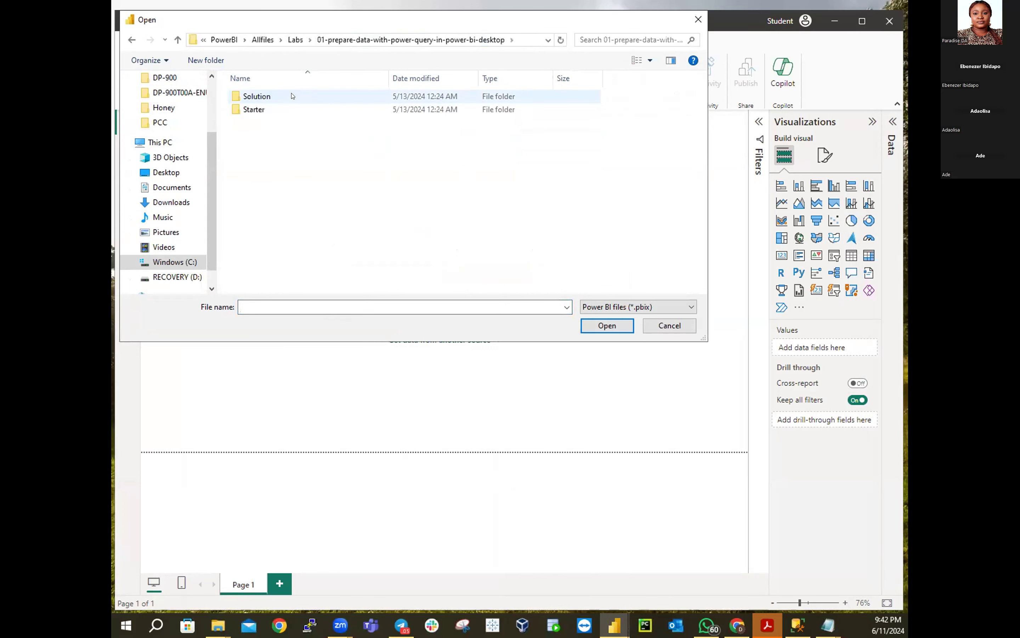
pyautogui.doubleClick(255, 110)
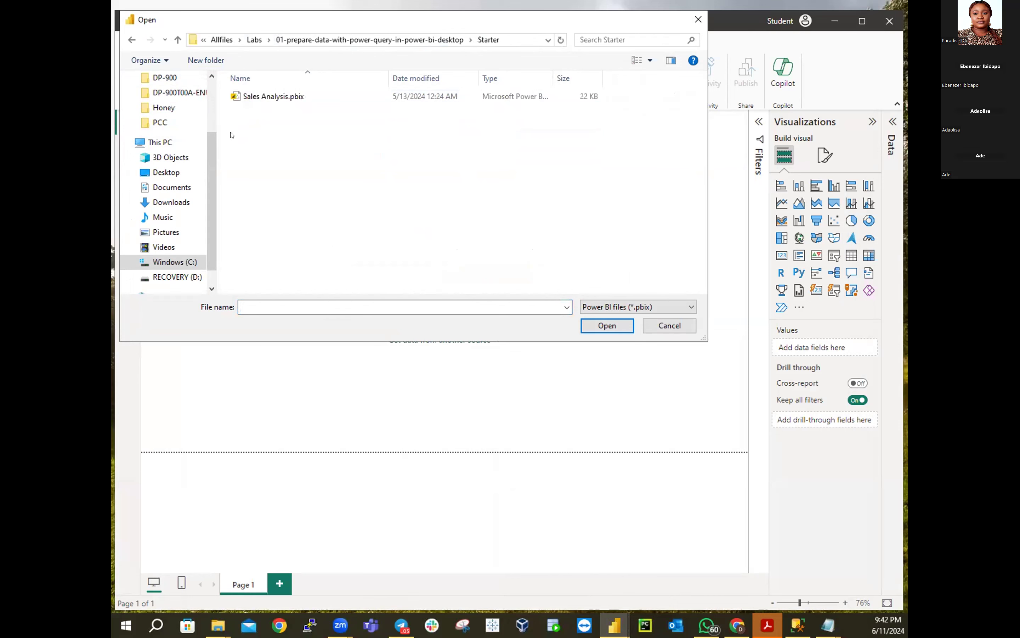
pyautogui.doubleClick(263, 96)
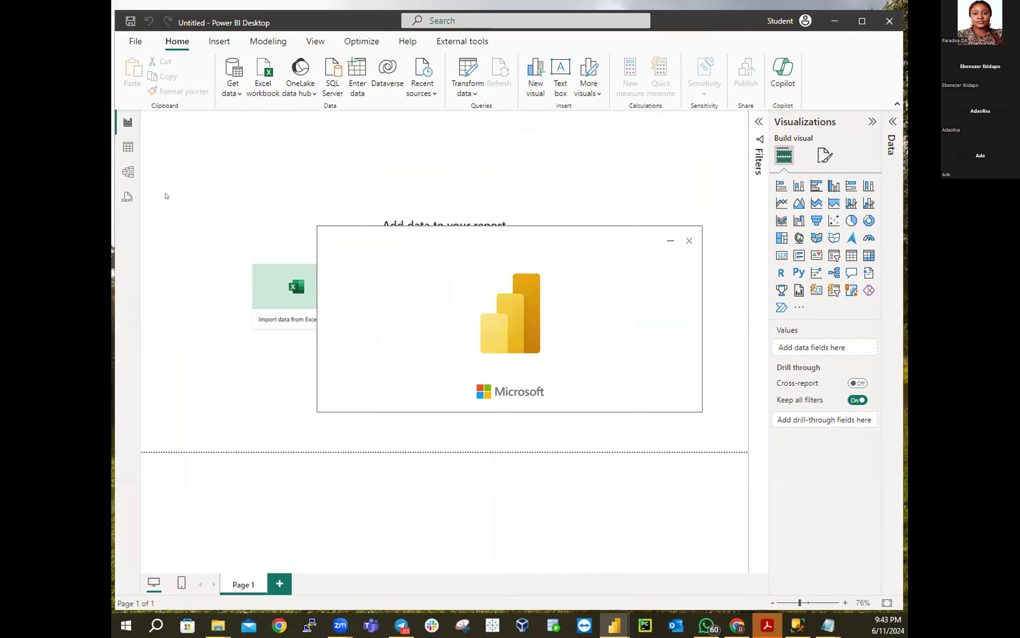
# In File Explorer, locate Sales Analysis.pbix via Allfiles > PL300 > Labs > first lab > Starter
pyautogui.moveTo(218, 625)
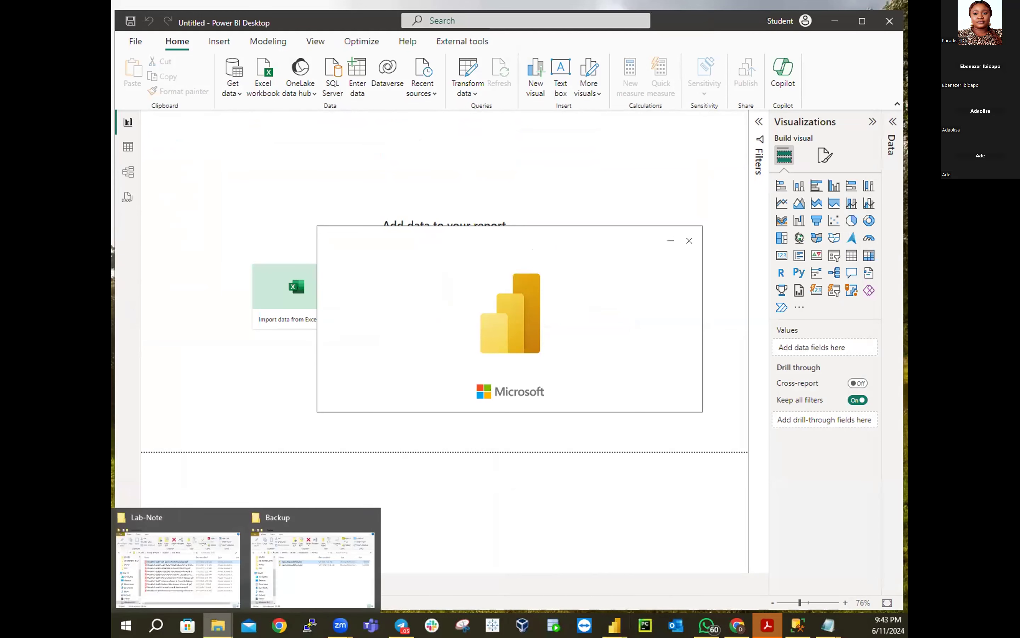
pyautogui.click(296, 572)
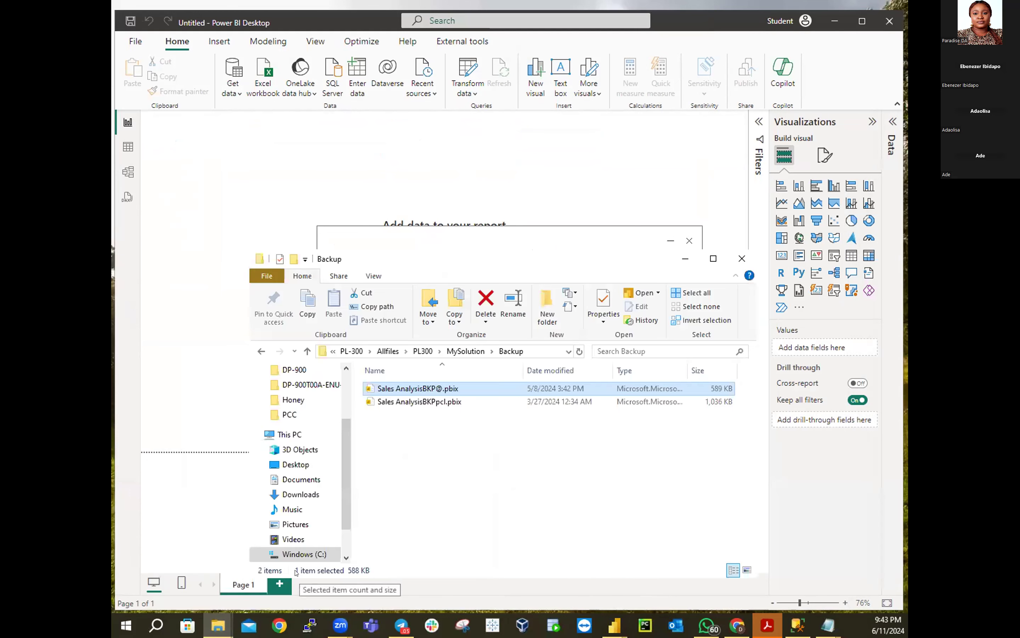
pyautogui.click(455, 354)
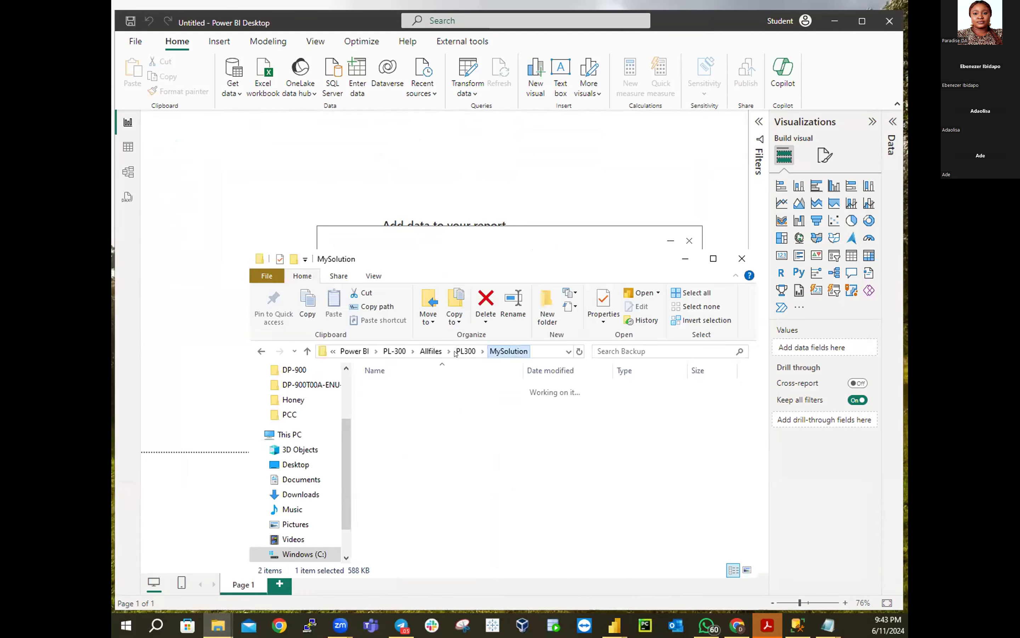
pyautogui.click(432, 353)
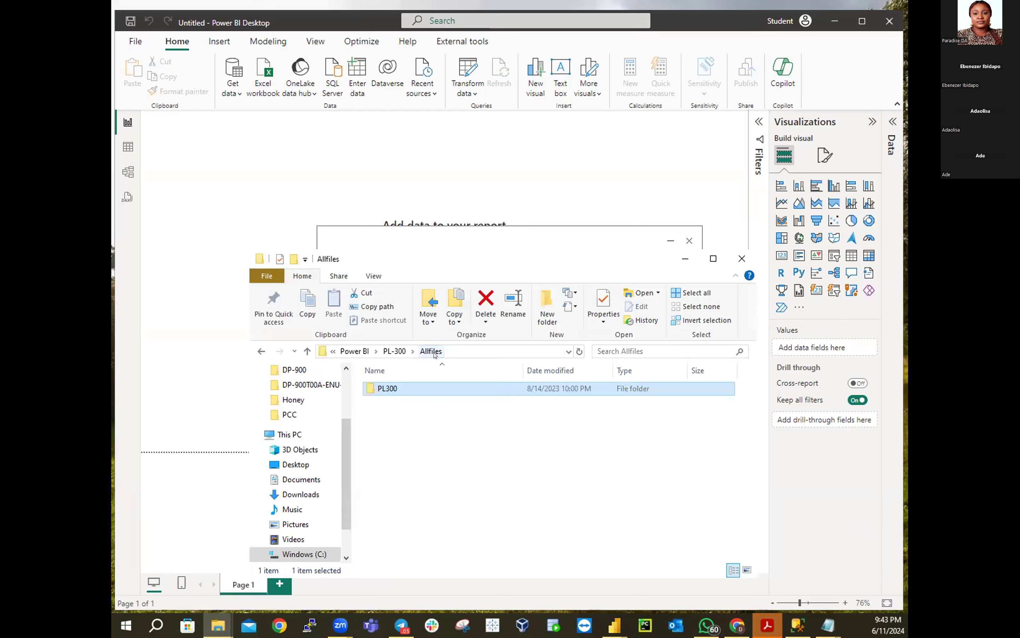
pyautogui.doubleClick(392, 389)
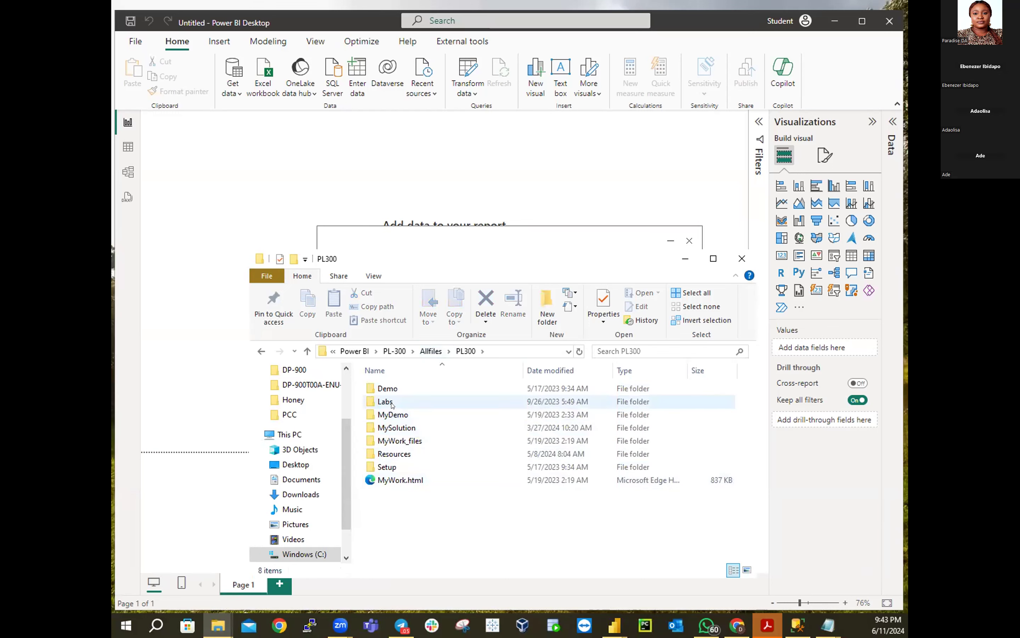
pyautogui.doubleClick(385, 401)
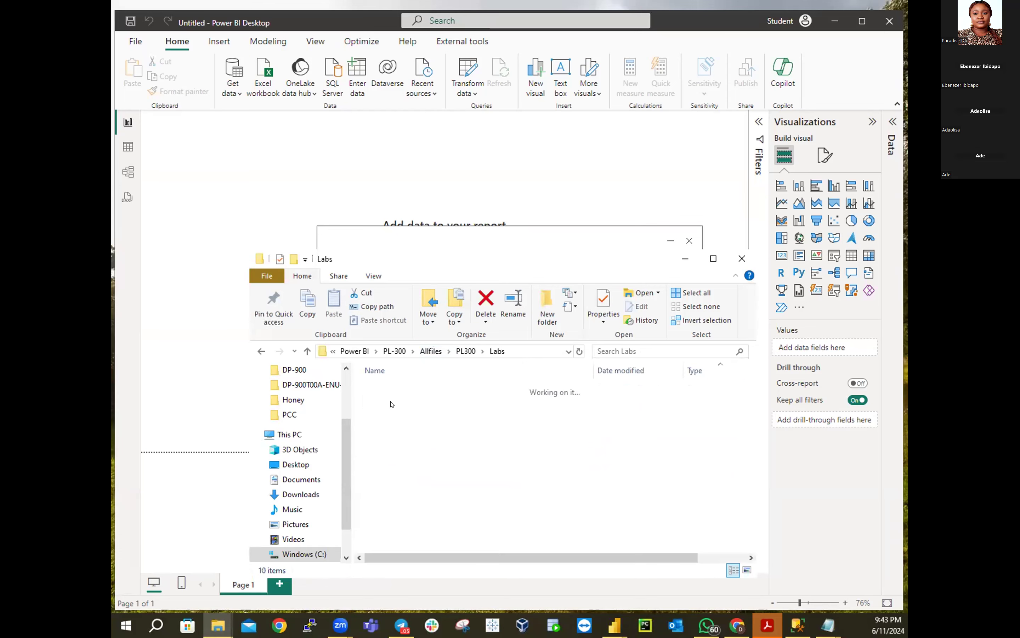
pyautogui.doubleClick(398, 389)
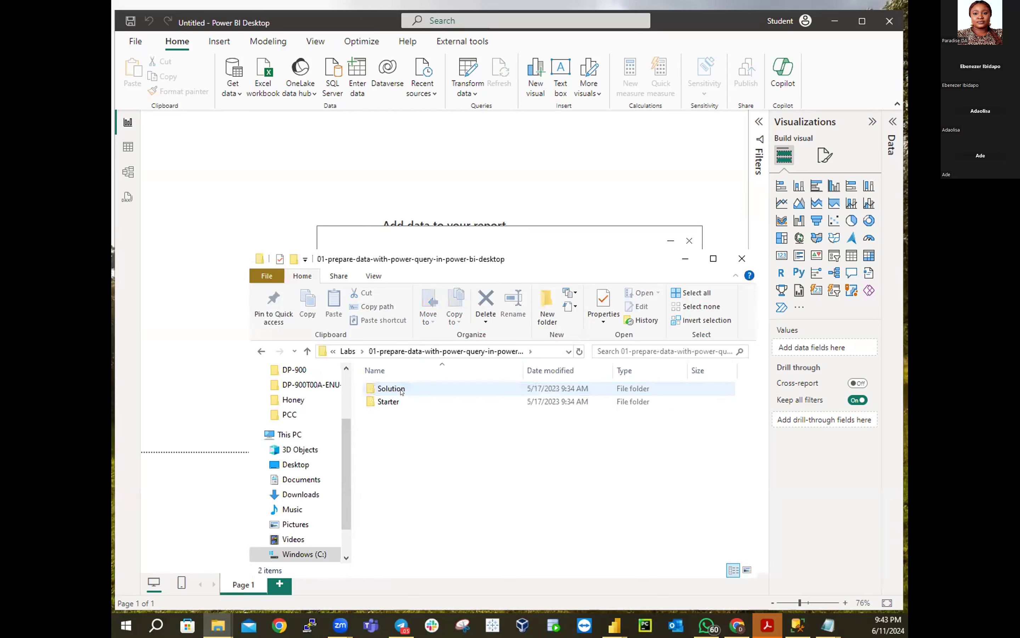
pyautogui.doubleClick(385, 401)
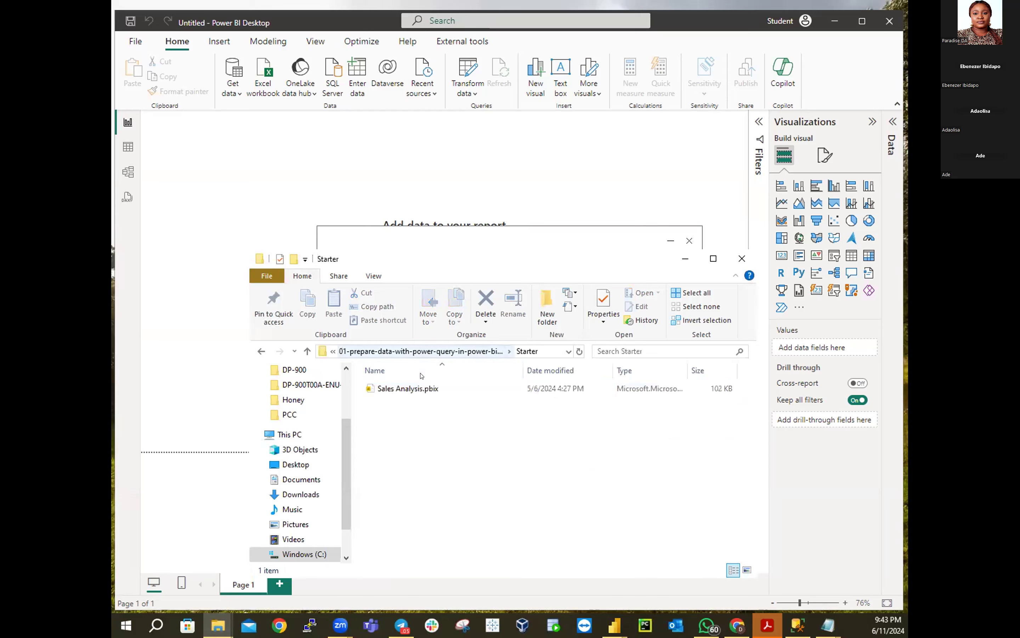
# Go back up to the PL-300 folder, open PL-300 Note.txt, and minimize Explorer
pyautogui.click(307, 348)
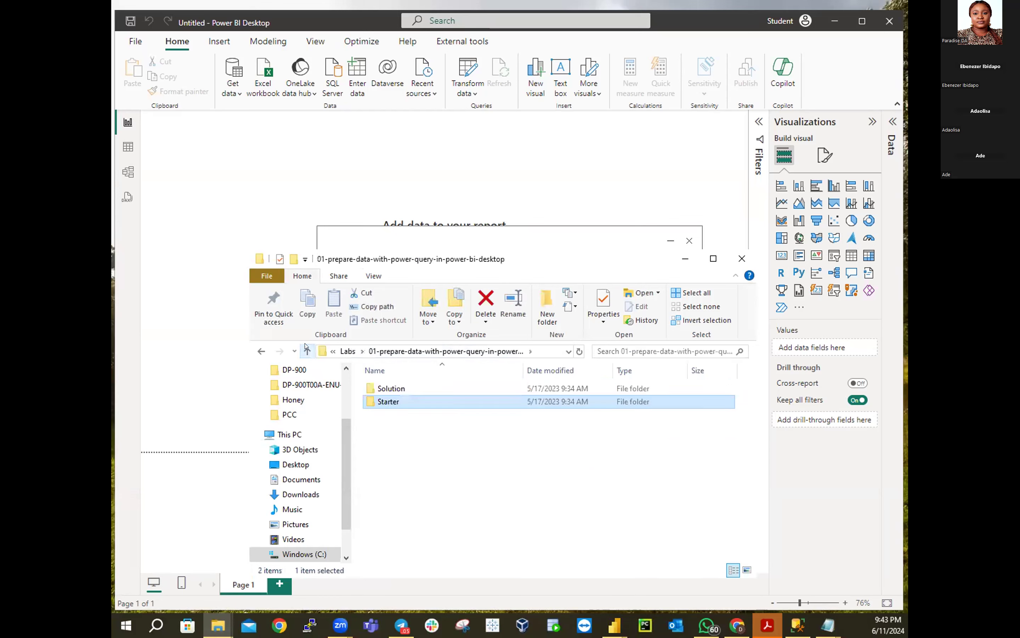
pyautogui.click(307, 348)
pyautogui.click(307, 348)
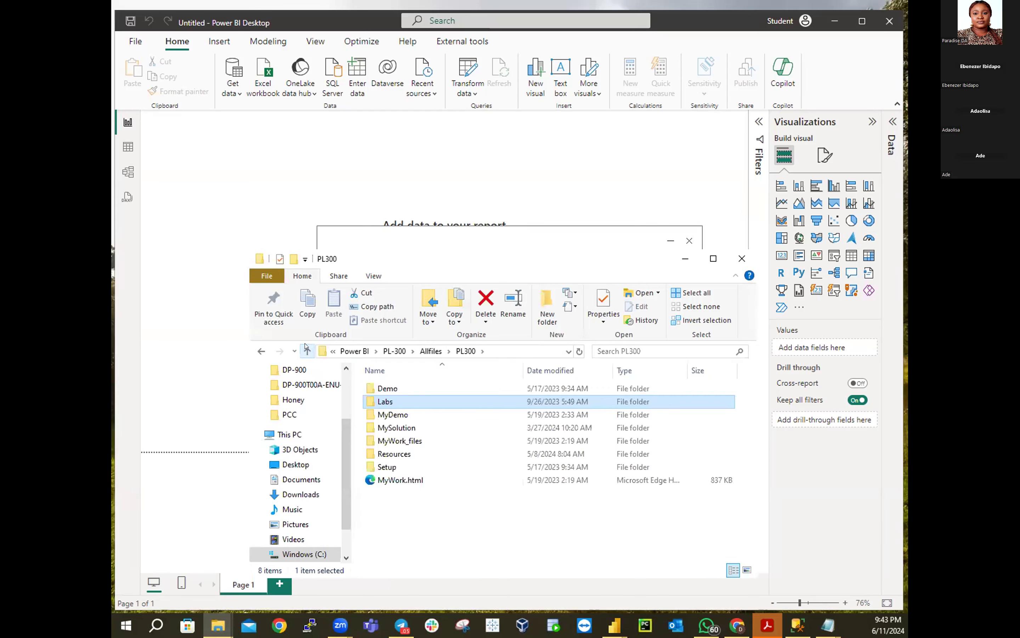
pyautogui.click(307, 349)
pyautogui.click(306, 348)
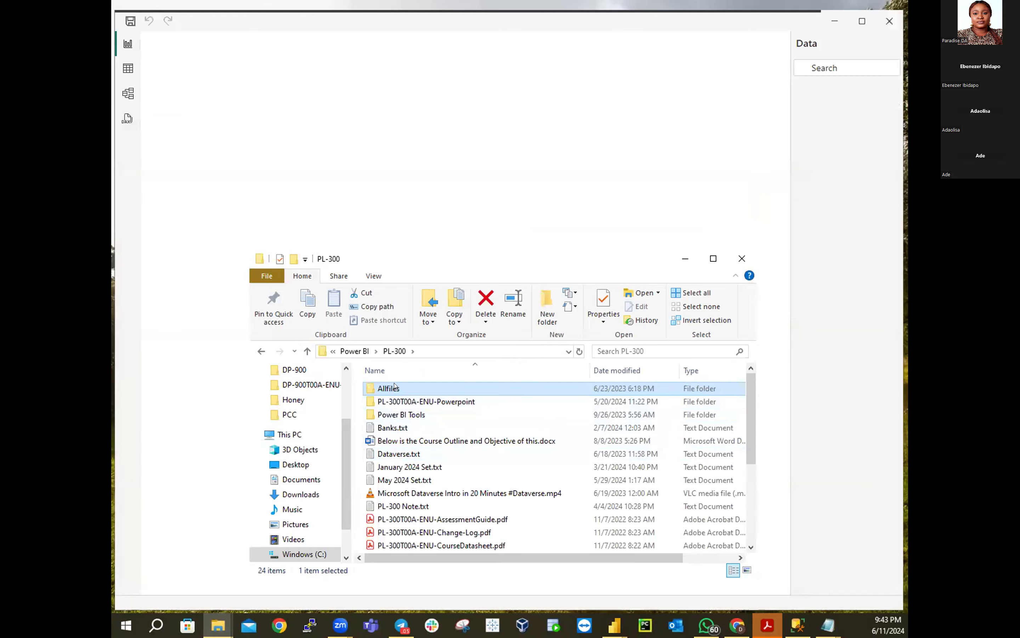
pyautogui.press('F2')
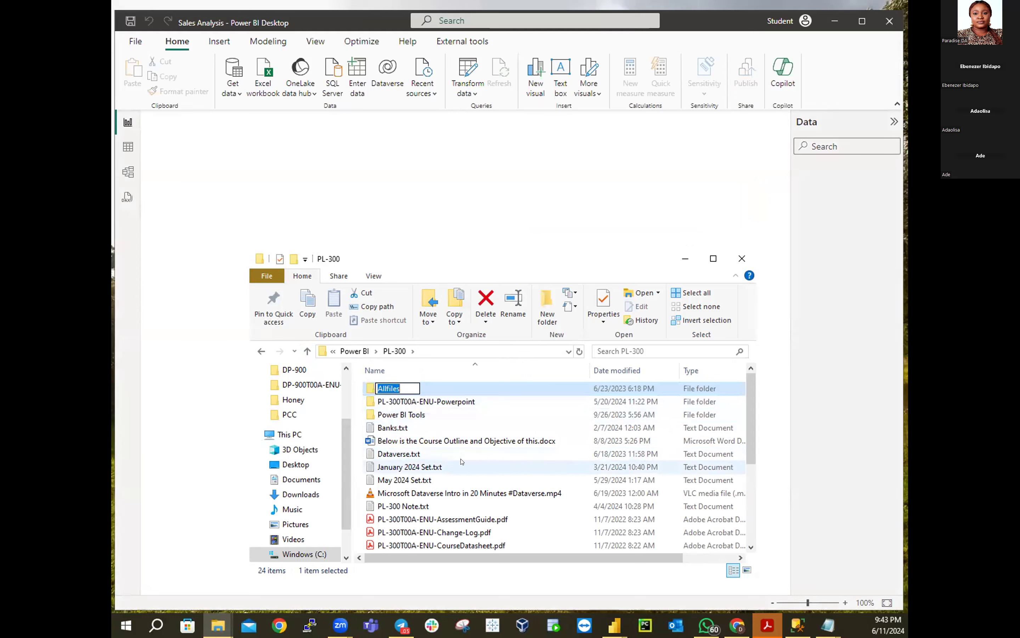
pyautogui.click(412, 505)
pyautogui.doubleClick(413, 505)
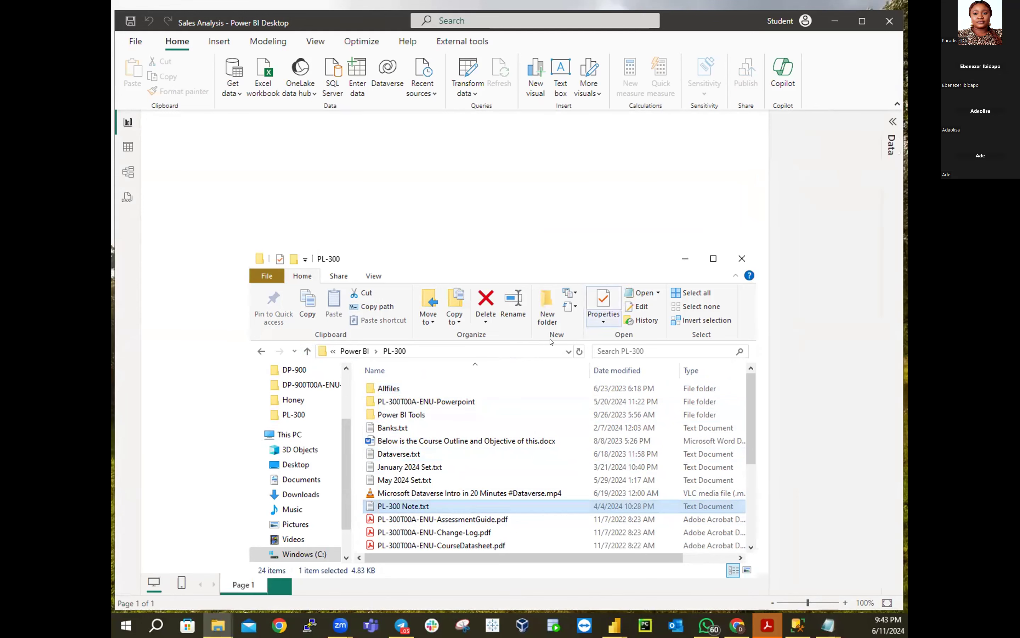
pyautogui.click(686, 258)
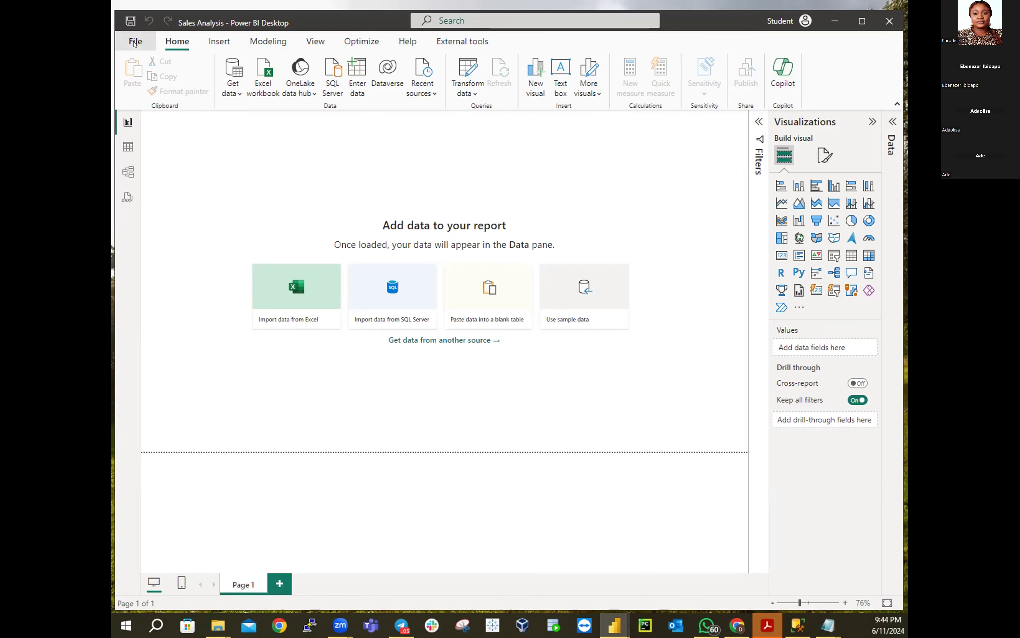
# Open the Save As dialog for the Sales Analysis report from the File menu
pyautogui.click(134, 43)
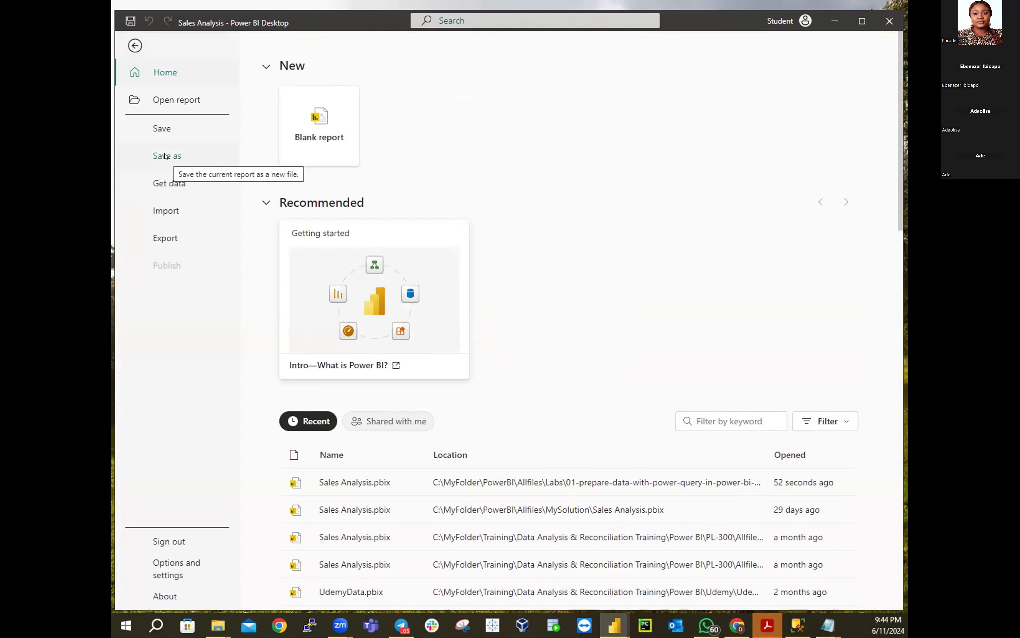
pyautogui.click(166, 156)
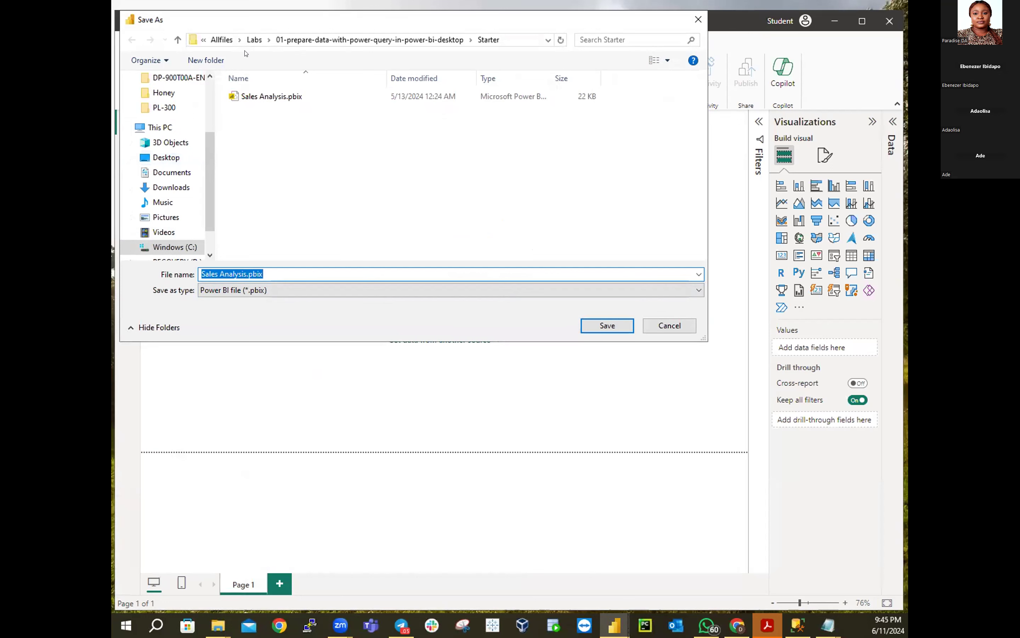
# Browse Allfiles, MySolution and MyFolder in the Save As dialog, then cancel it
pyautogui.click(224, 40)
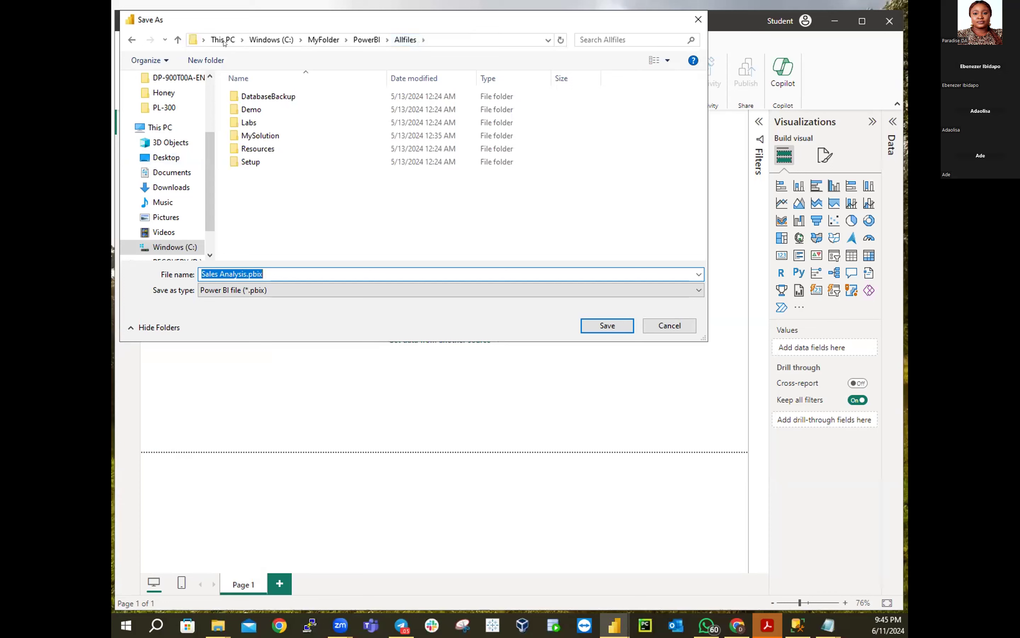
pyautogui.click(262, 135)
pyautogui.doubleClick(261, 135)
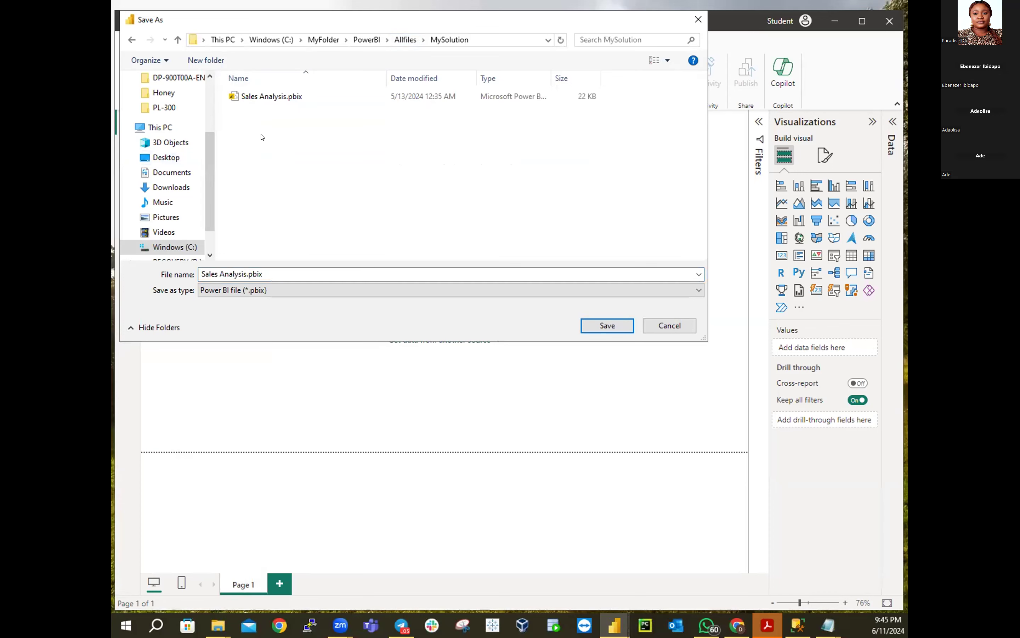
pyautogui.click(410, 42)
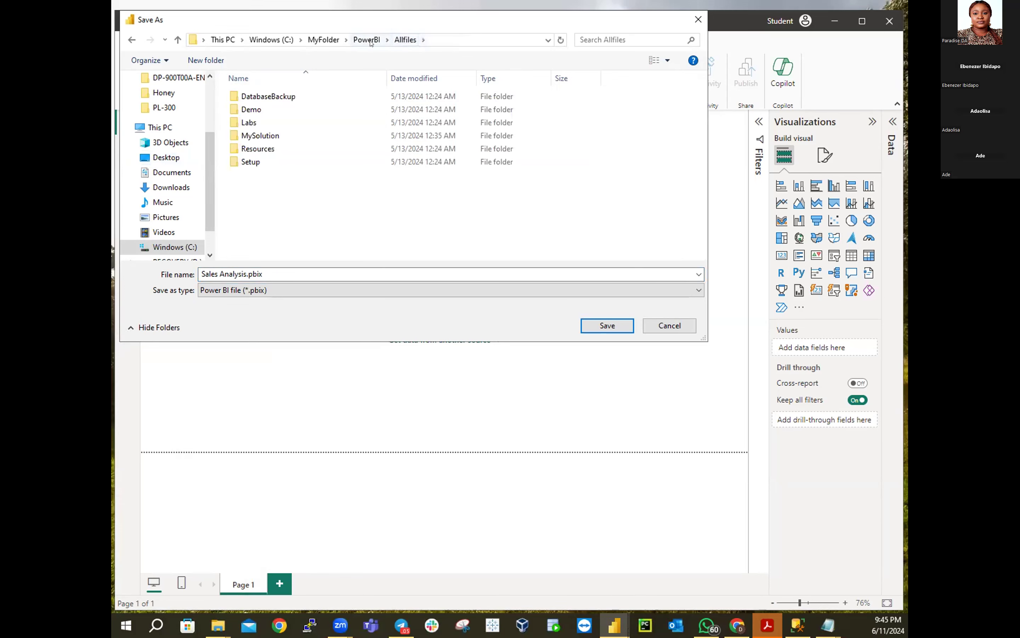
pyautogui.click(323, 39)
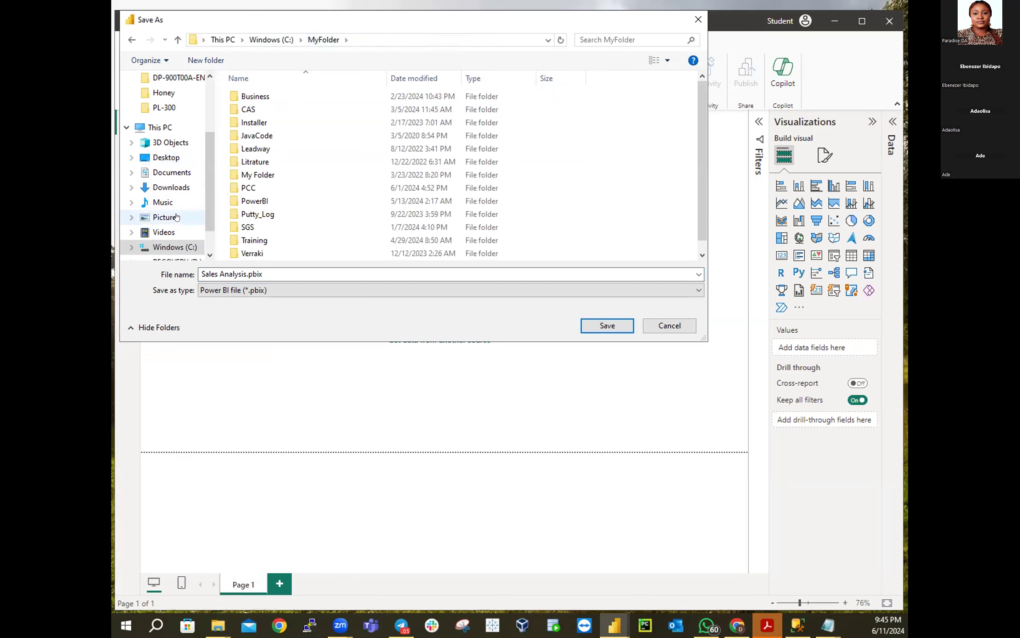
pyautogui.click(663, 325)
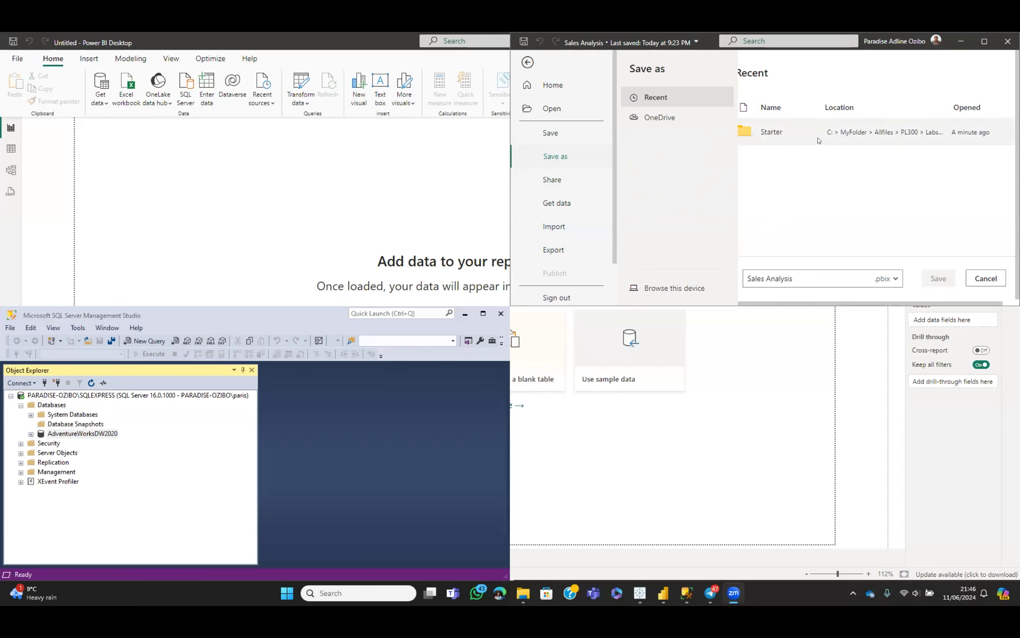
# Maximize Power BI Desktop, return to the report, and reopen the Save as page
pyautogui.click(983, 43)
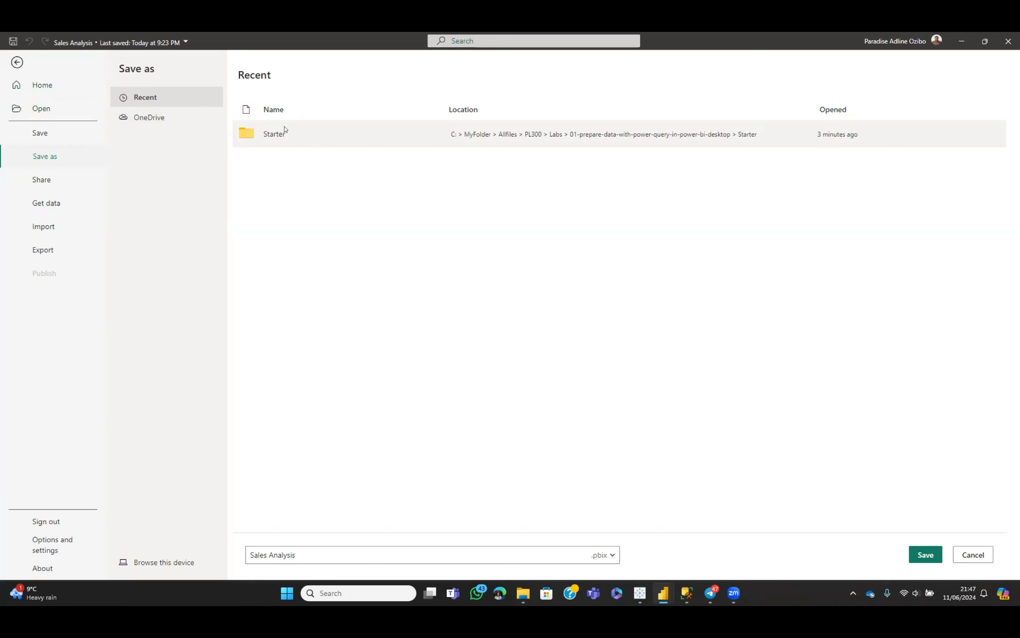
pyautogui.click(16, 64)
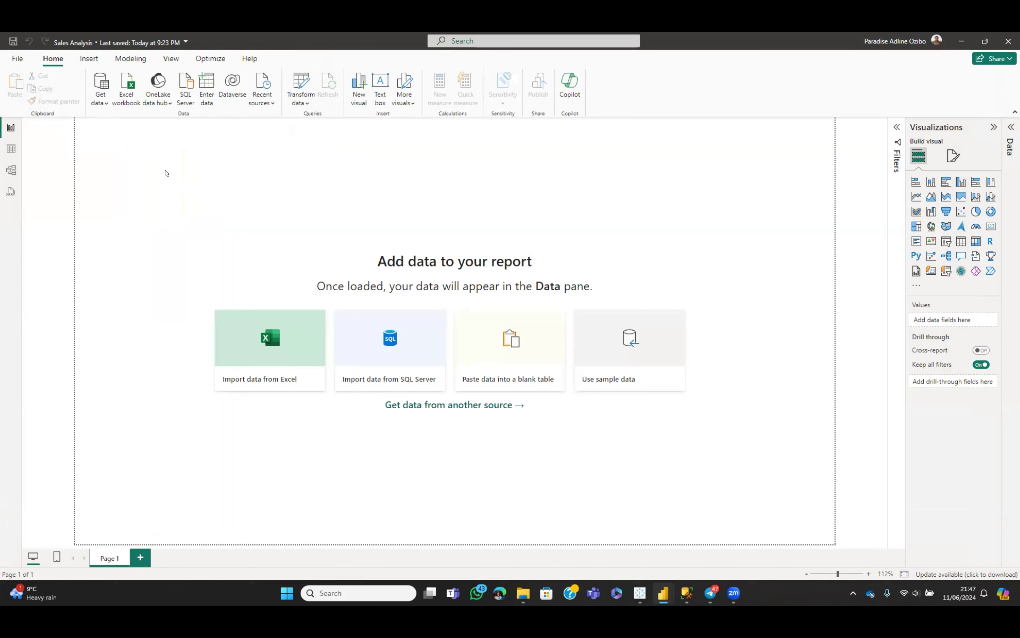
pyautogui.click(14, 60)
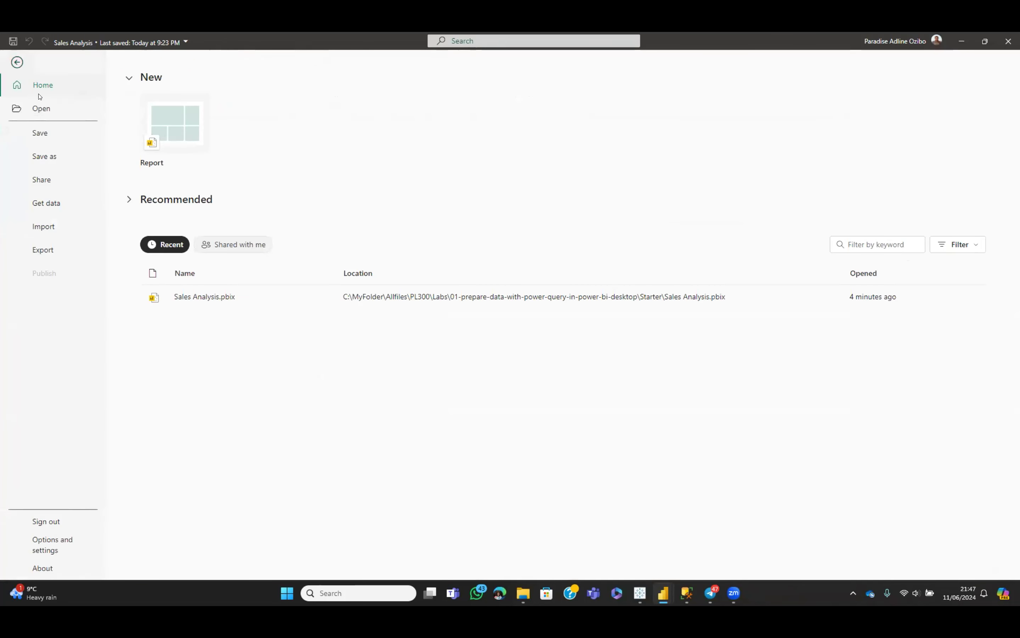
pyautogui.click(60, 157)
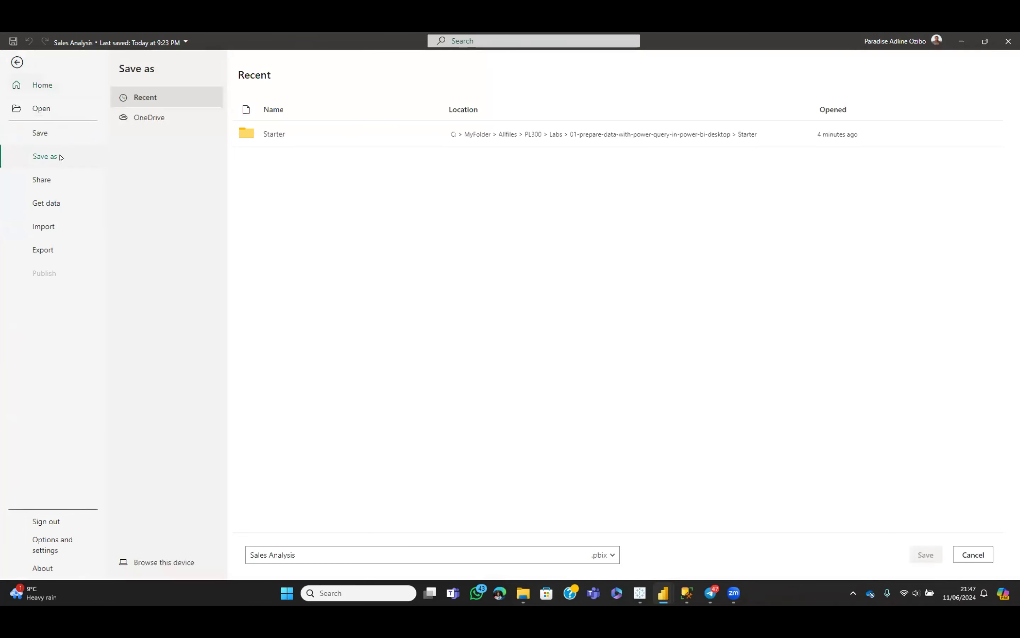
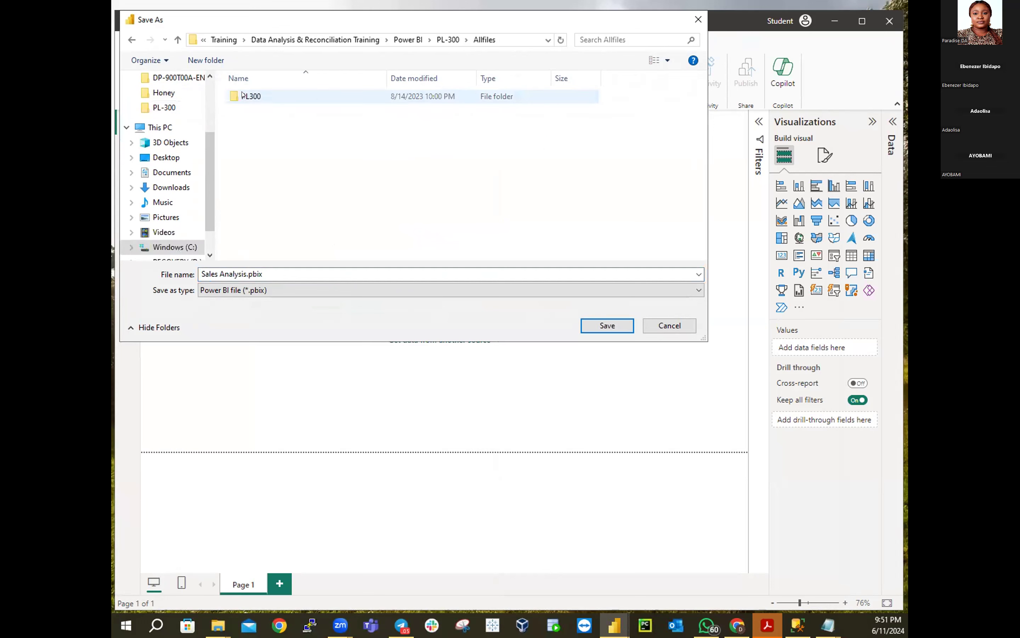
# Save the blank report as Sales Analysis.pbix in PL300\MySolution\Active
pyautogui.doubleClick(244, 96)
pyautogui.doubleClick(249, 136)
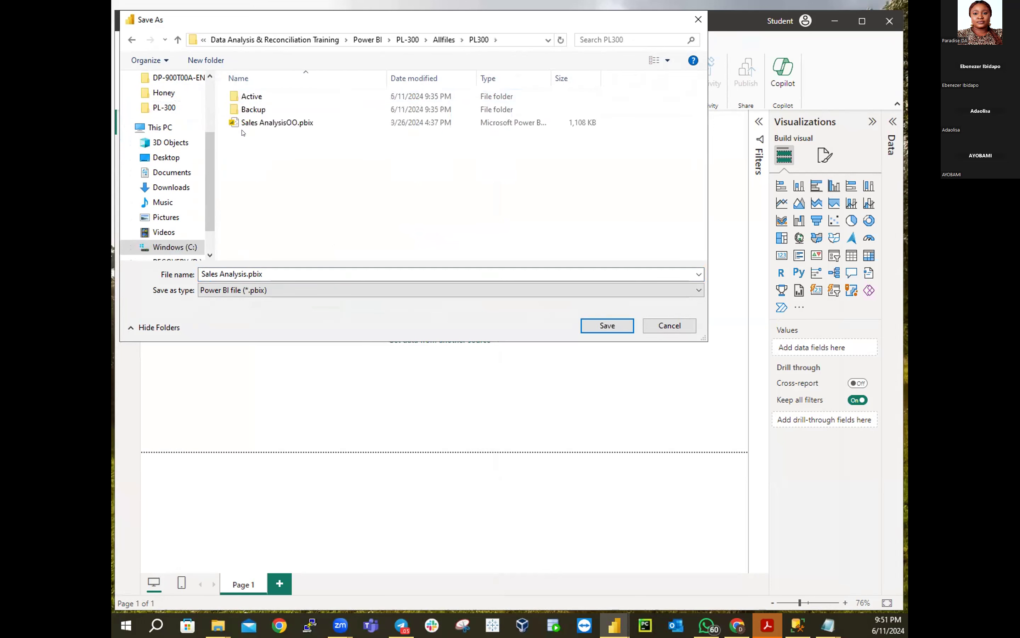
pyautogui.doubleClick(251, 97)
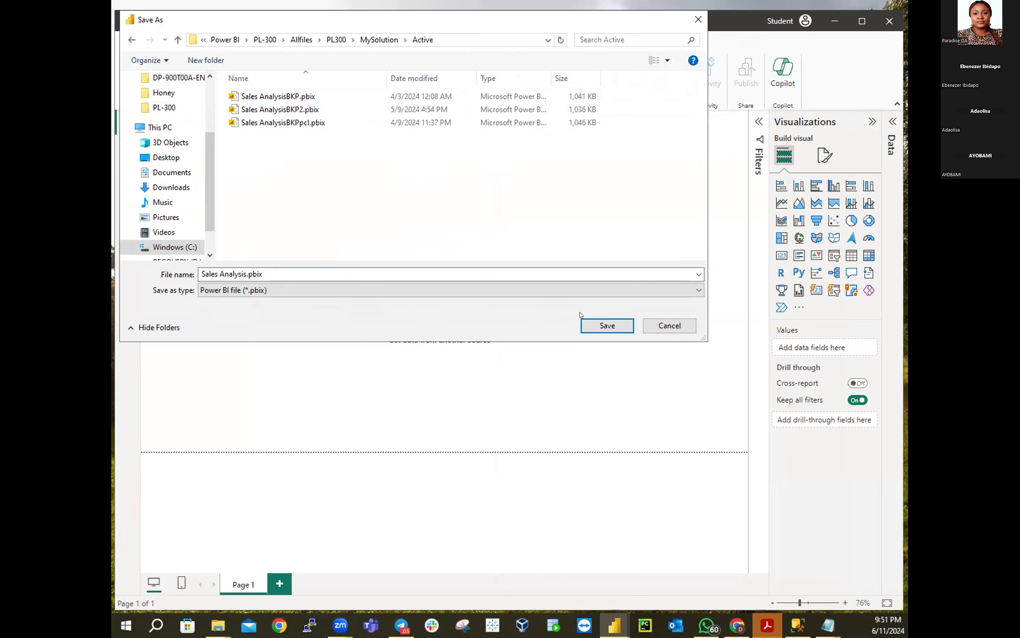
pyautogui.click(594, 326)
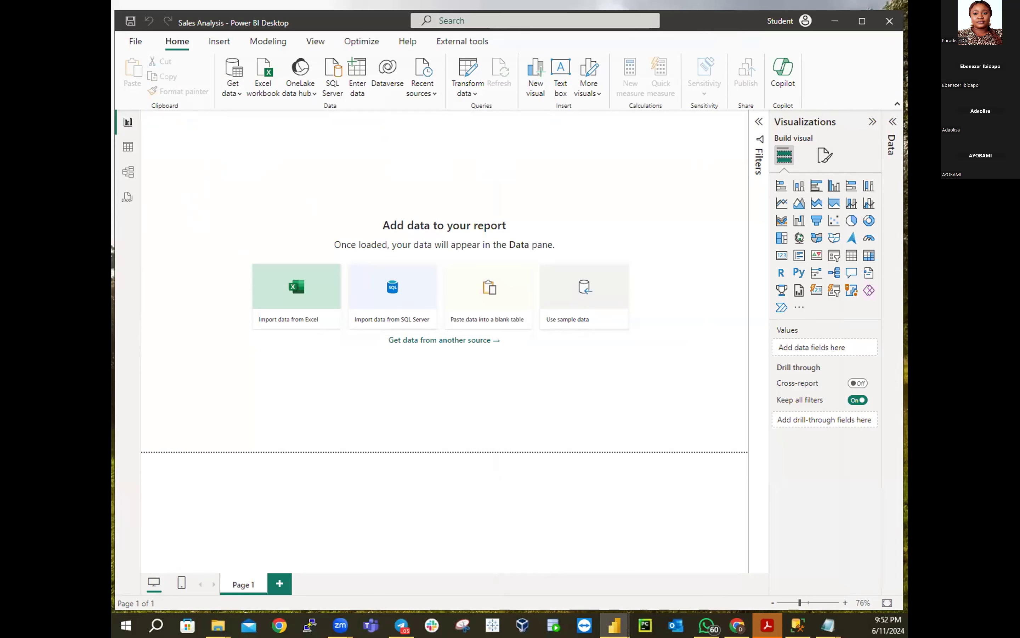
pyautogui.click(136, 44)
# Save a copy of Sales Analysis.pbix into the MySolution\Backup folder
pyautogui.click(155, 155)
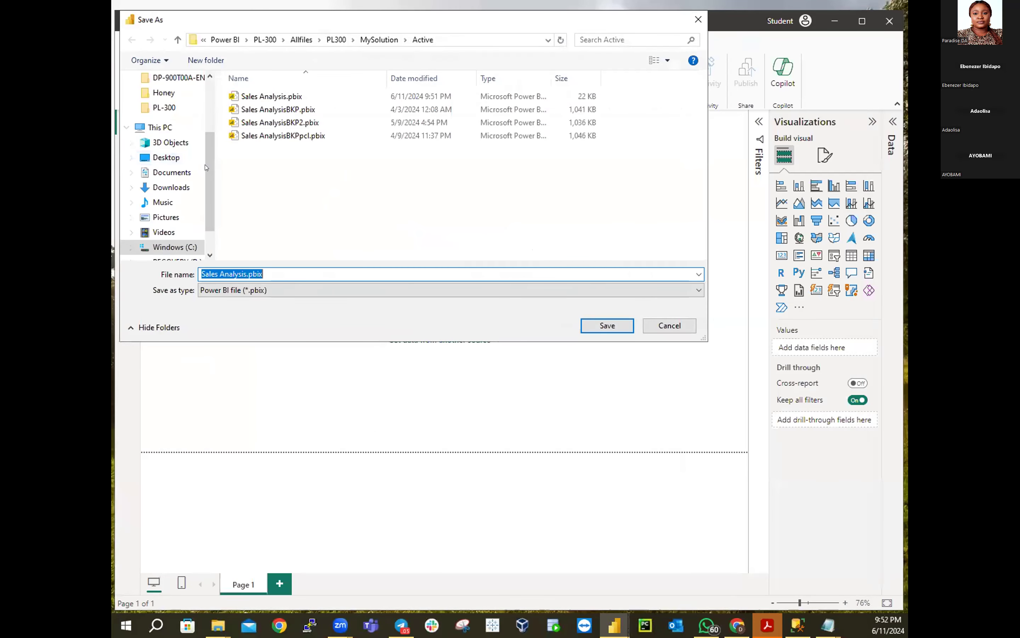
pyautogui.click(379, 40)
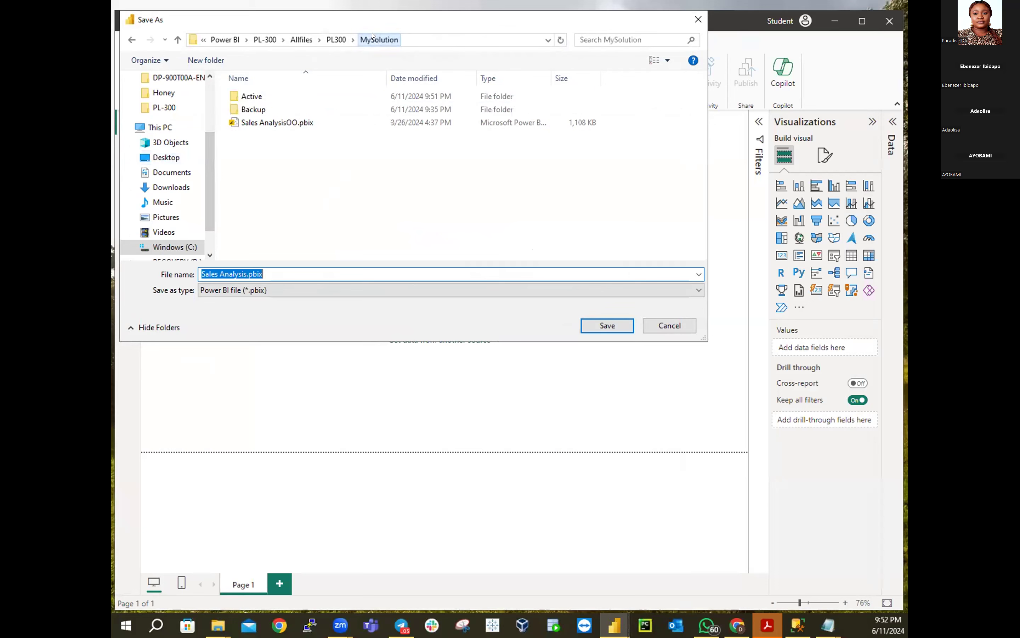
pyautogui.click(260, 106)
pyautogui.doubleClick(260, 107)
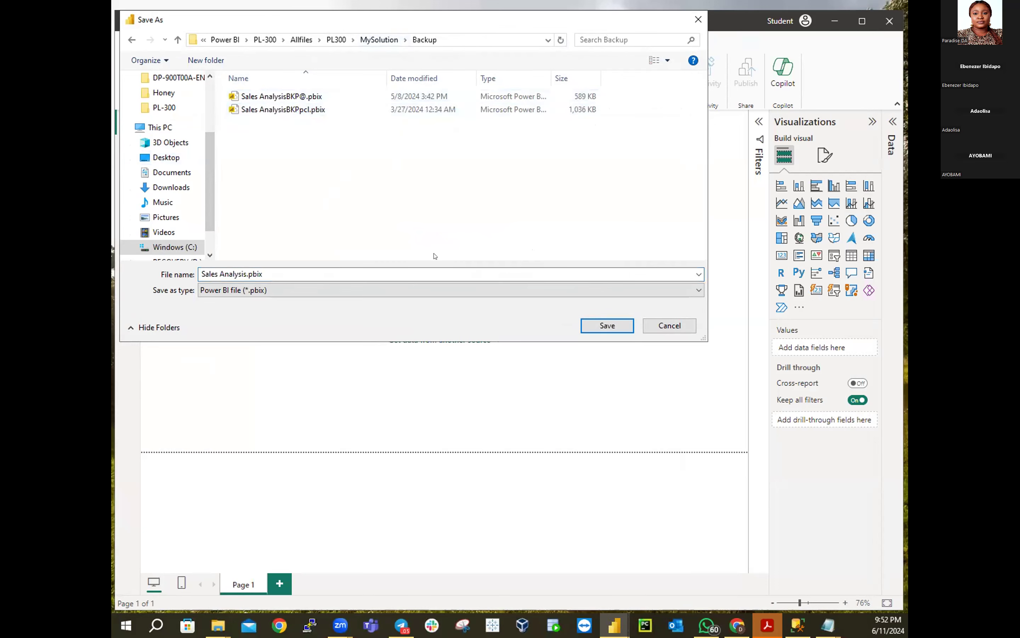
pyautogui.click(607, 326)
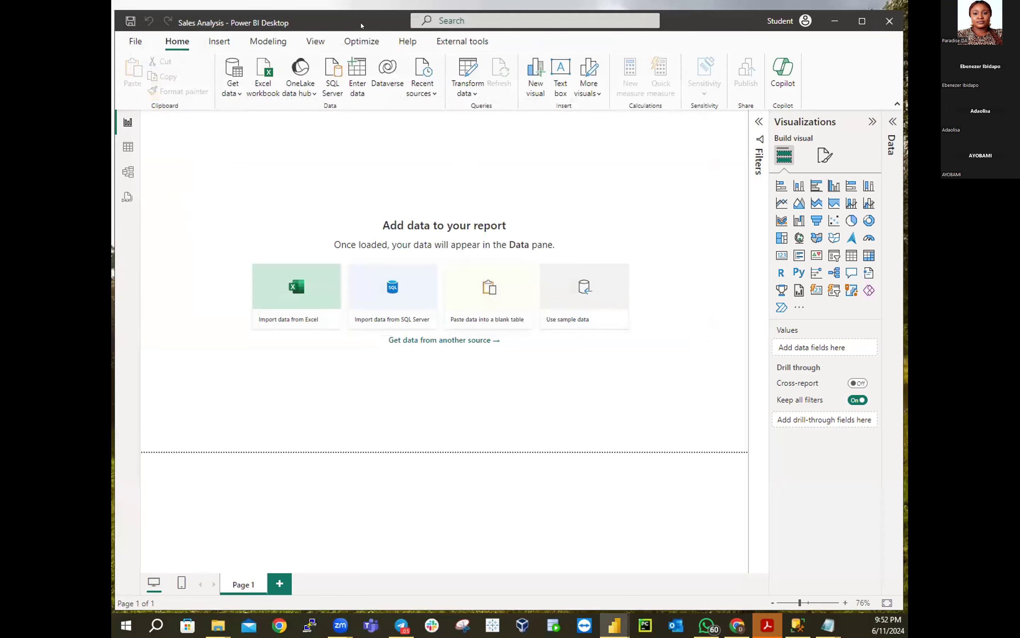
# Resave the report into MySolution\Active, replacing the existing Sales Analysis.pbix
pyautogui.click(135, 41)
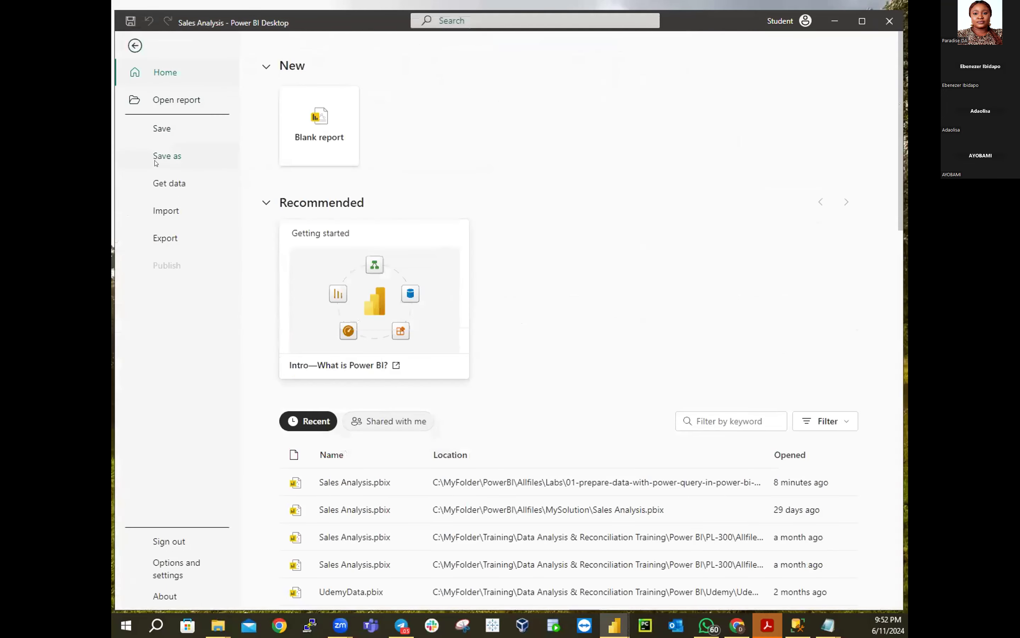
pyautogui.click(167, 156)
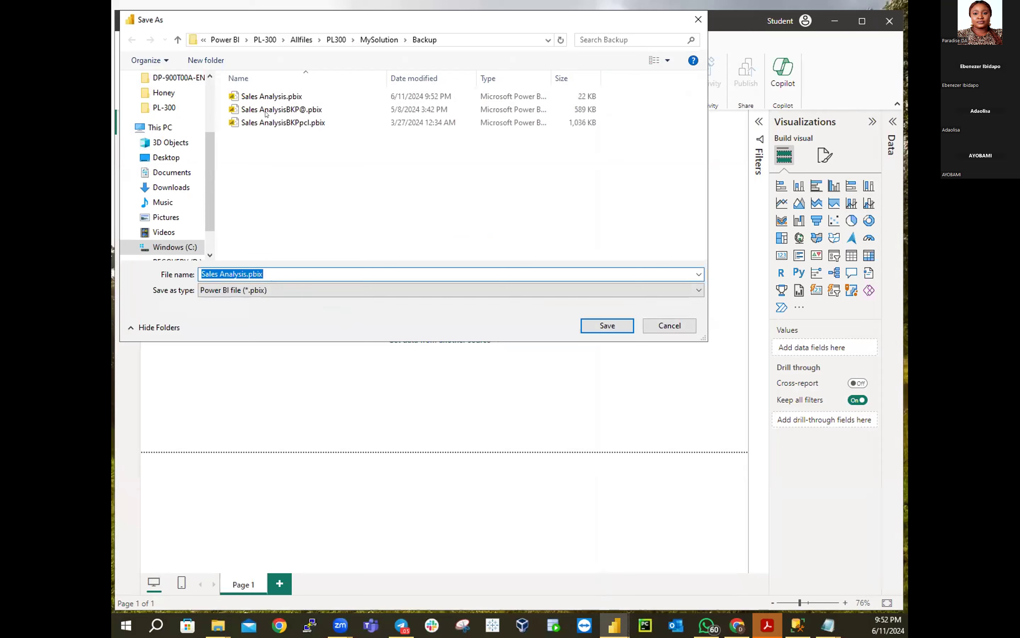
pyautogui.click(380, 40)
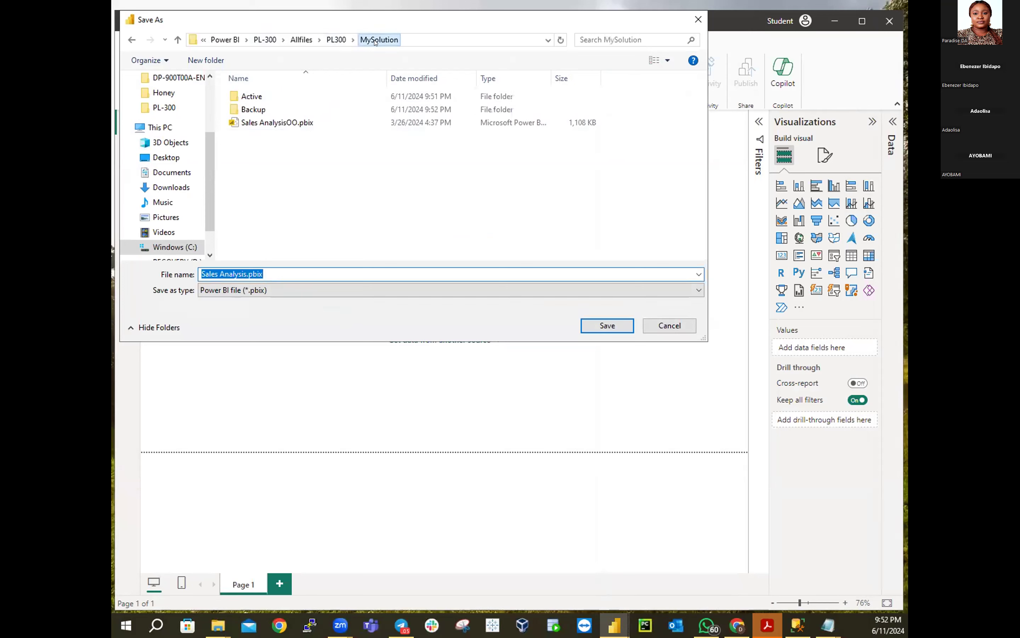
pyautogui.click(235, 96)
pyautogui.doubleClick(235, 96)
pyautogui.click(605, 328)
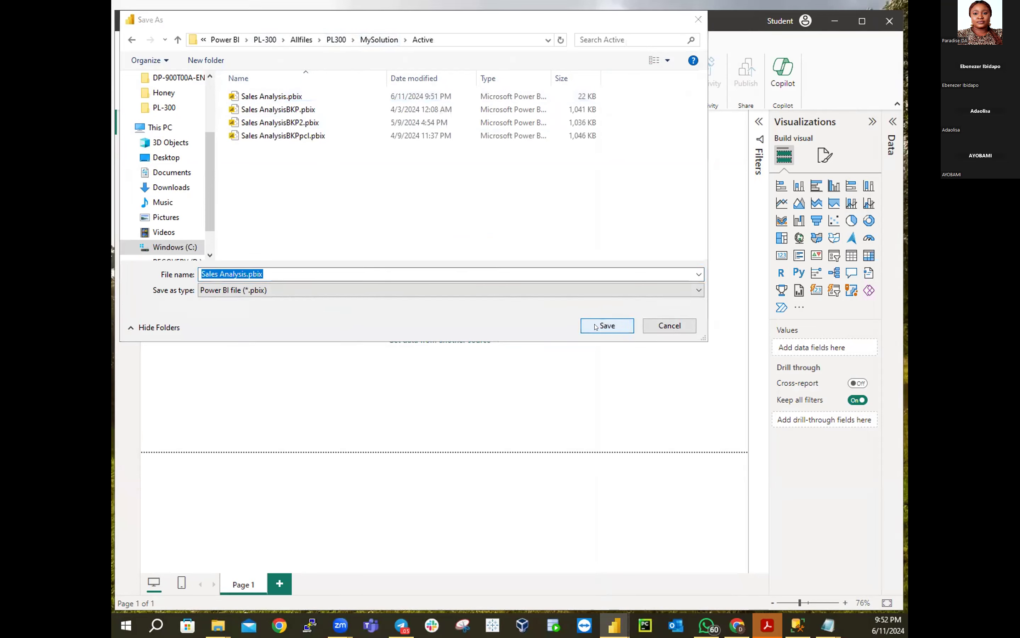
pyautogui.click(540, 313)
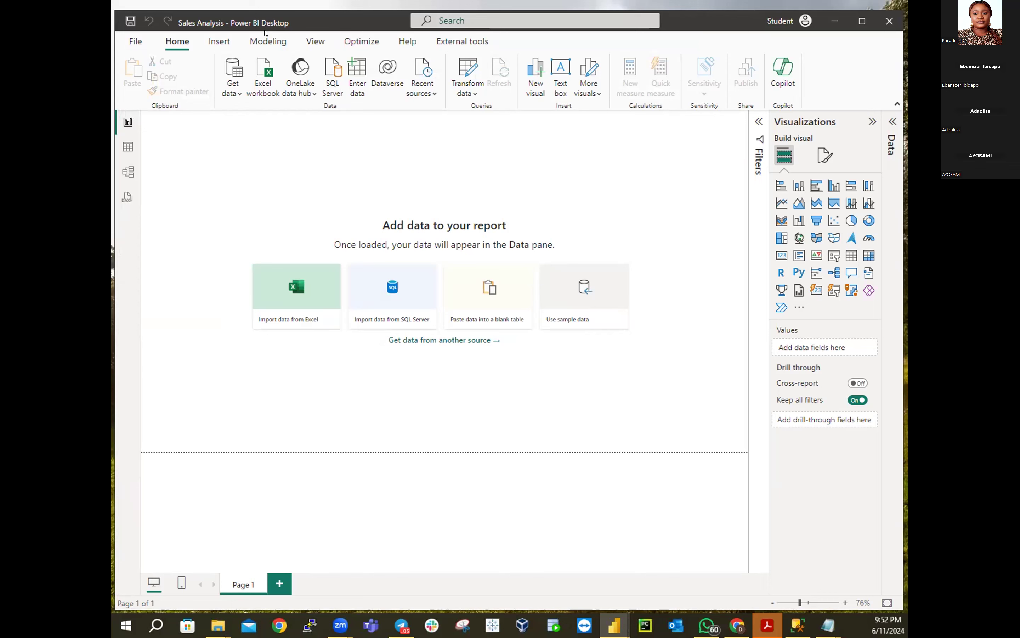
pyautogui.click(136, 42)
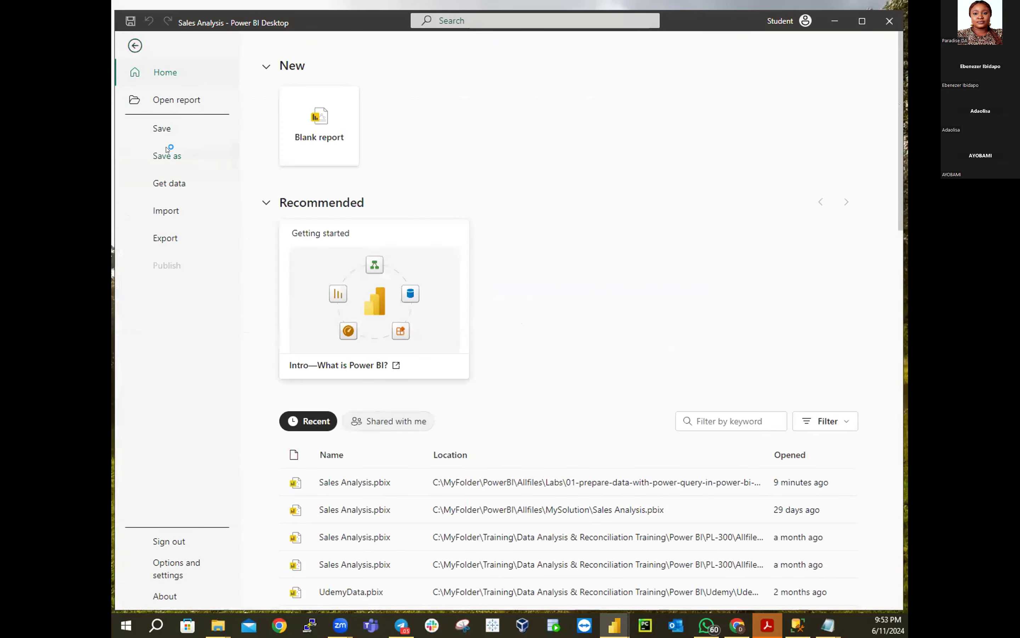
pyautogui.click(167, 153)
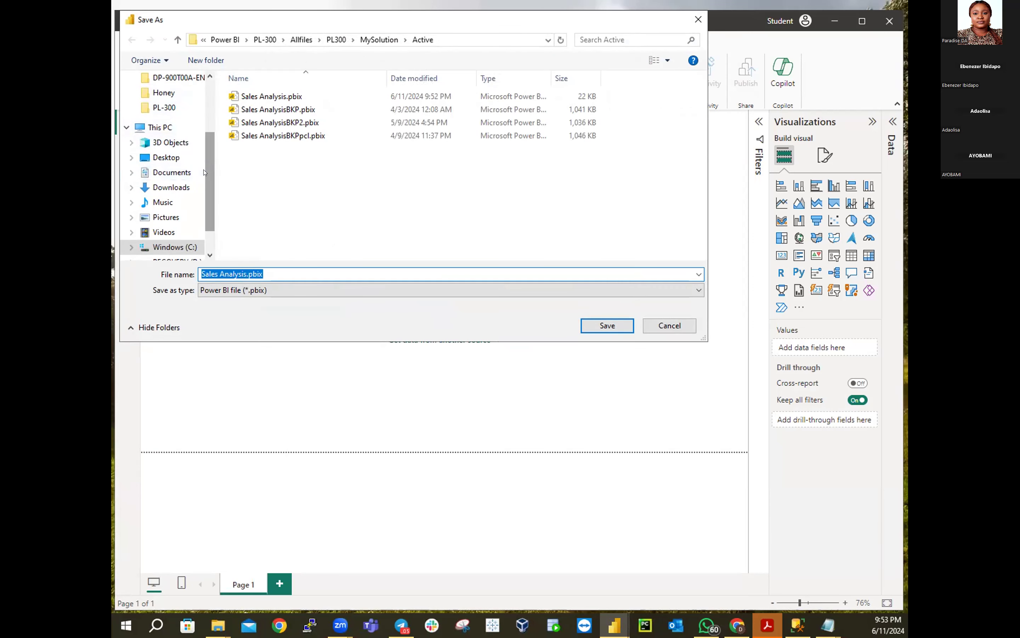
pyautogui.moveTo(208, 135); pyautogui.dragTo(212, 100)
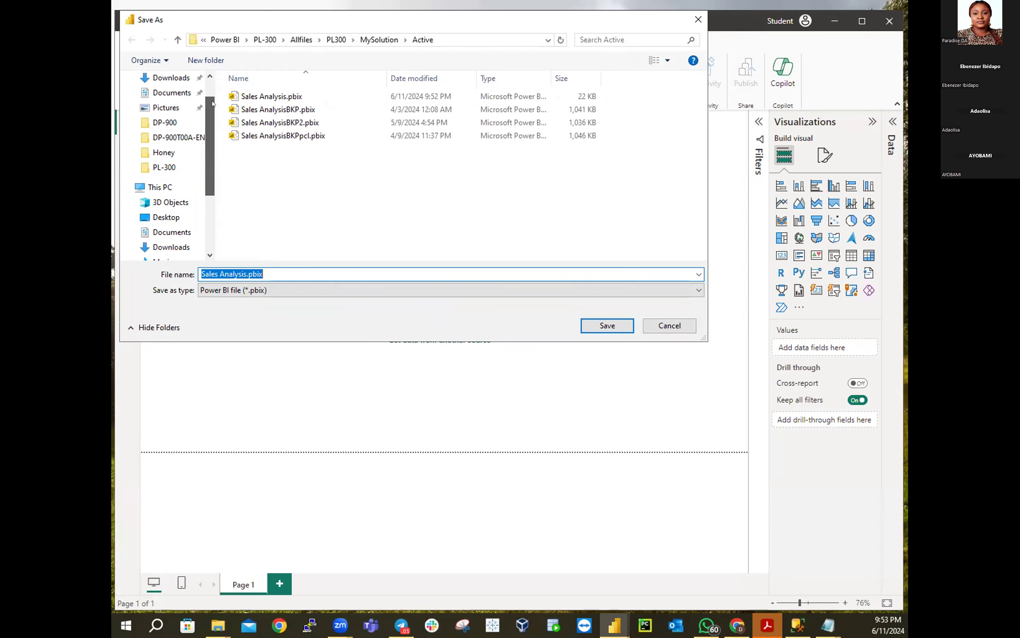
pyautogui.click(165, 167)
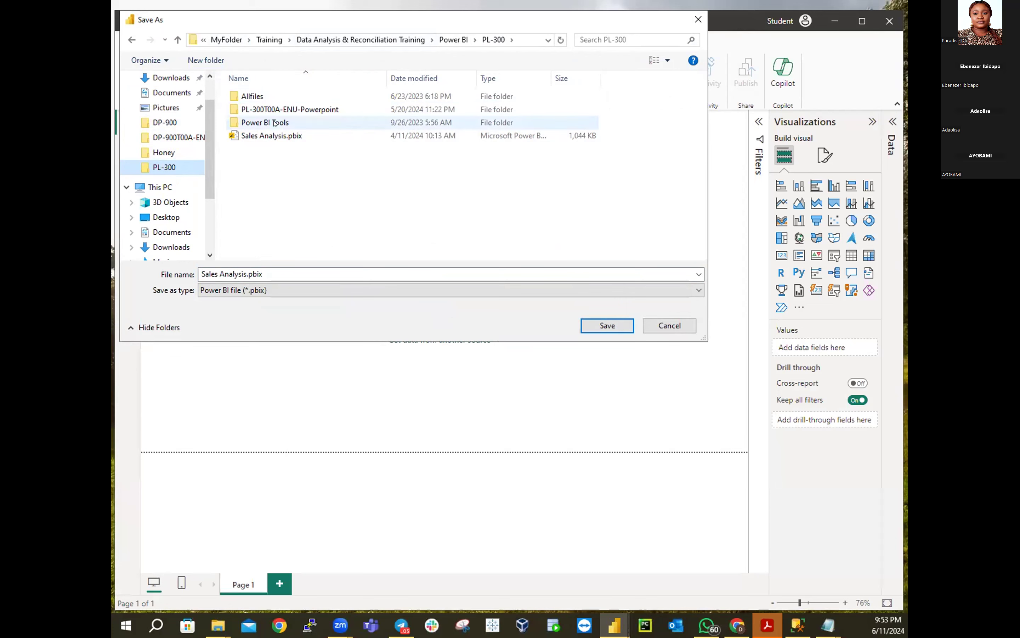
pyautogui.doubleClick(255, 100)
pyautogui.doubleClick(255, 99)
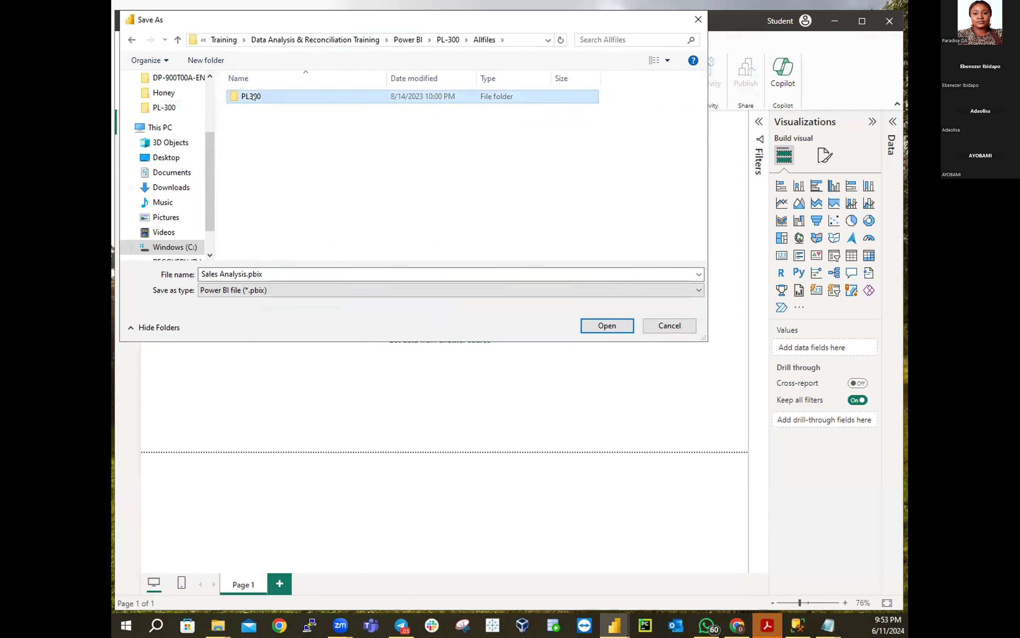
pyautogui.doubleClick(257, 135)
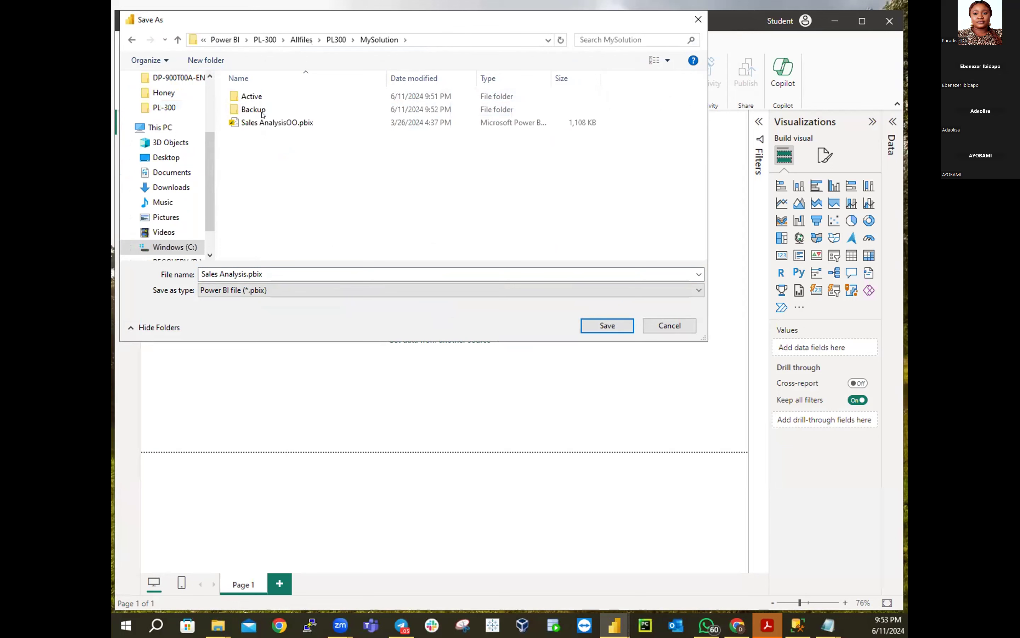
pyautogui.doubleClick(255, 100)
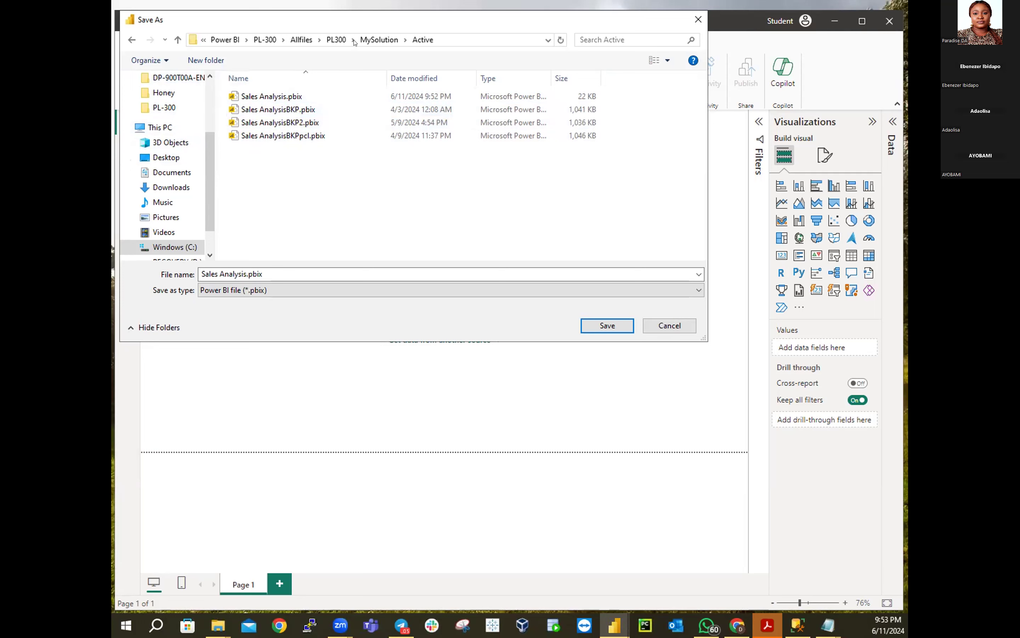
pyautogui.click(379, 39)
pyautogui.doubleClick(236, 109)
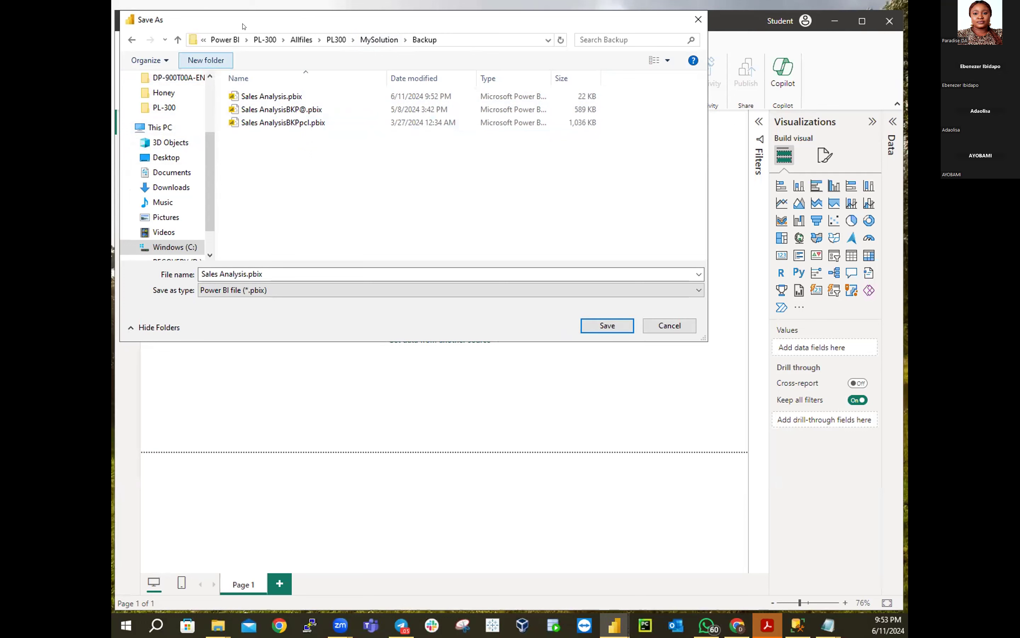
pyautogui.click(379, 39)
pyautogui.doubleClick(246, 96)
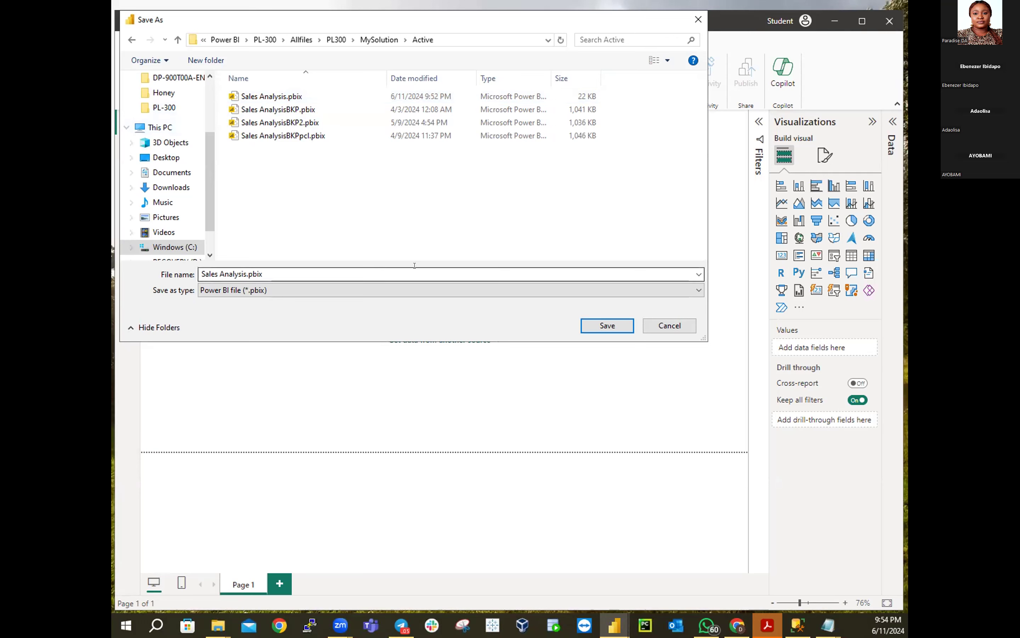
pyautogui.click(670, 327)
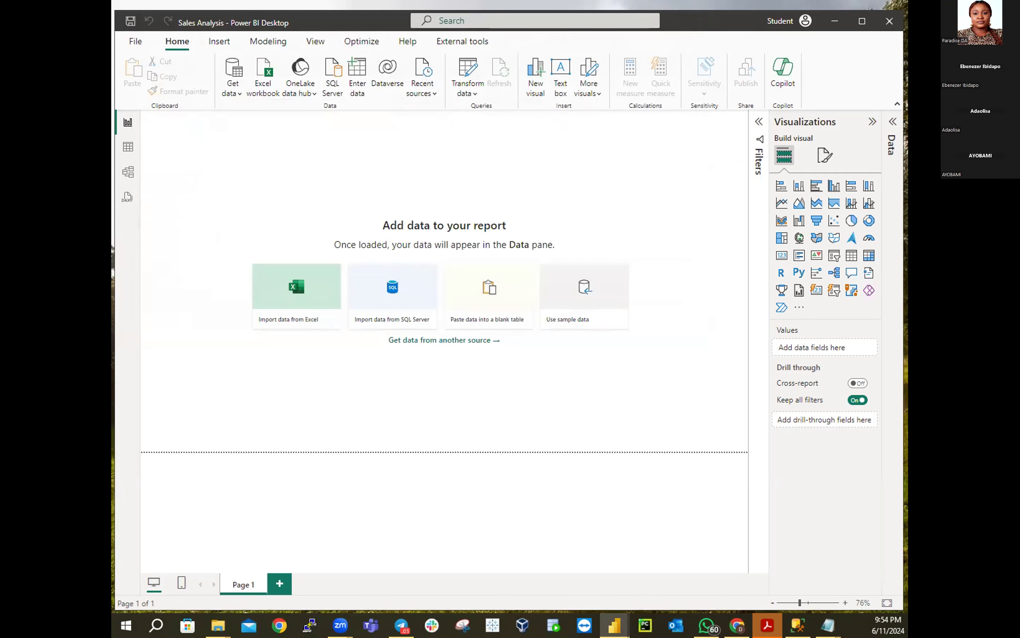
pyautogui.click(767, 625)
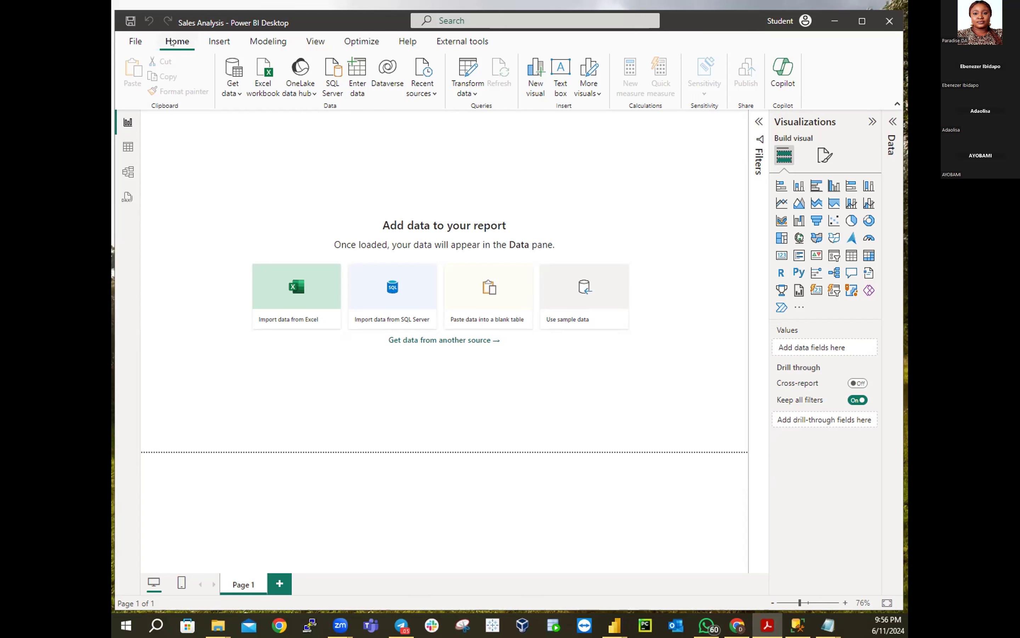
# Browse the Insert, Modeling, View and Optimize ribbon tabs, then open the File start page
pyautogui.click(216, 43)
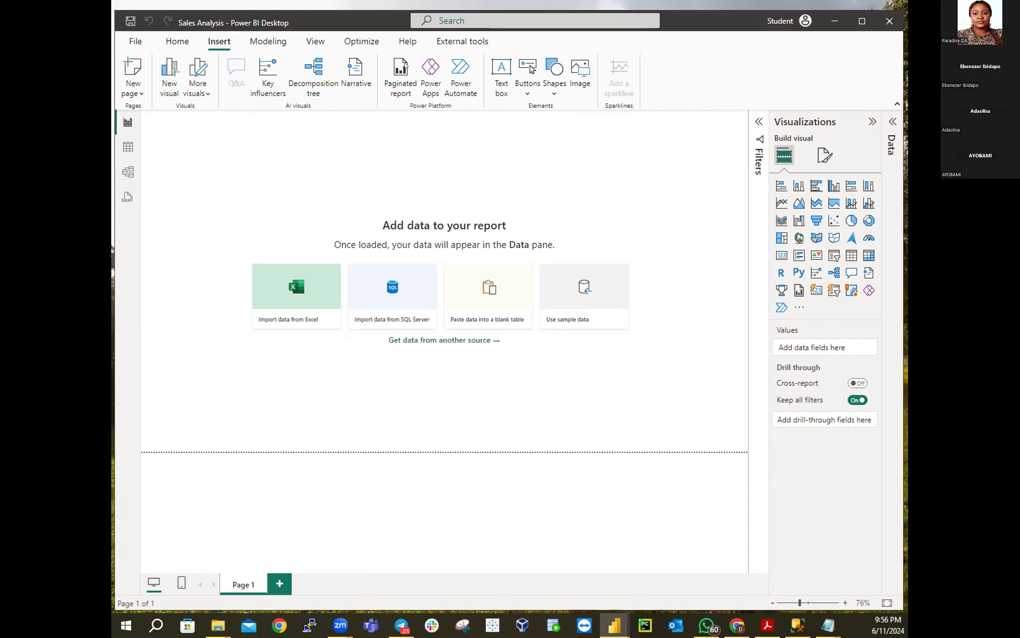
pyautogui.click(268, 41)
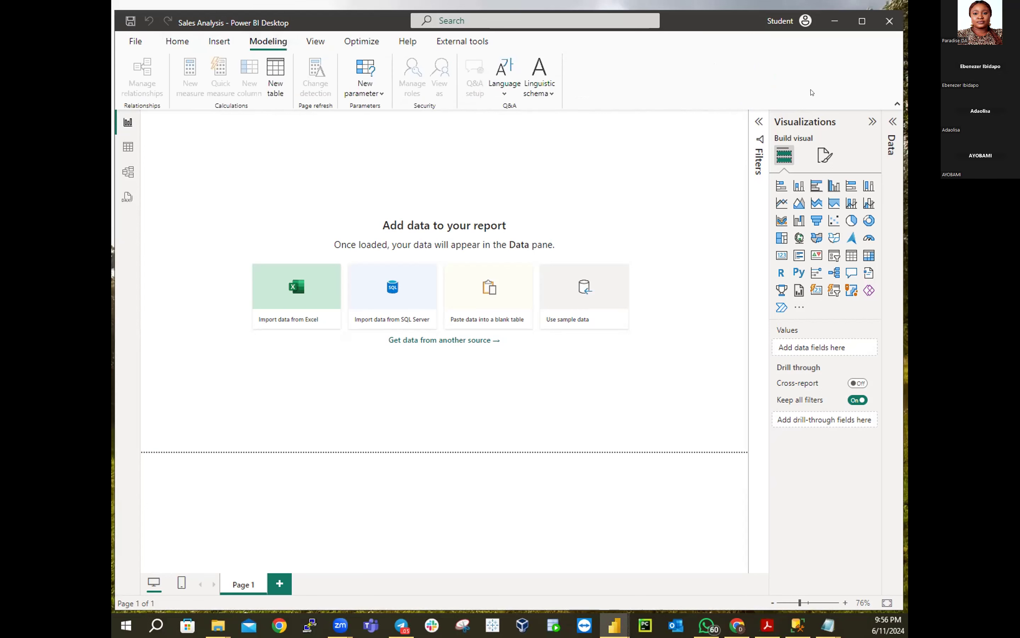
pyautogui.click(324, 43)
pyautogui.click(362, 40)
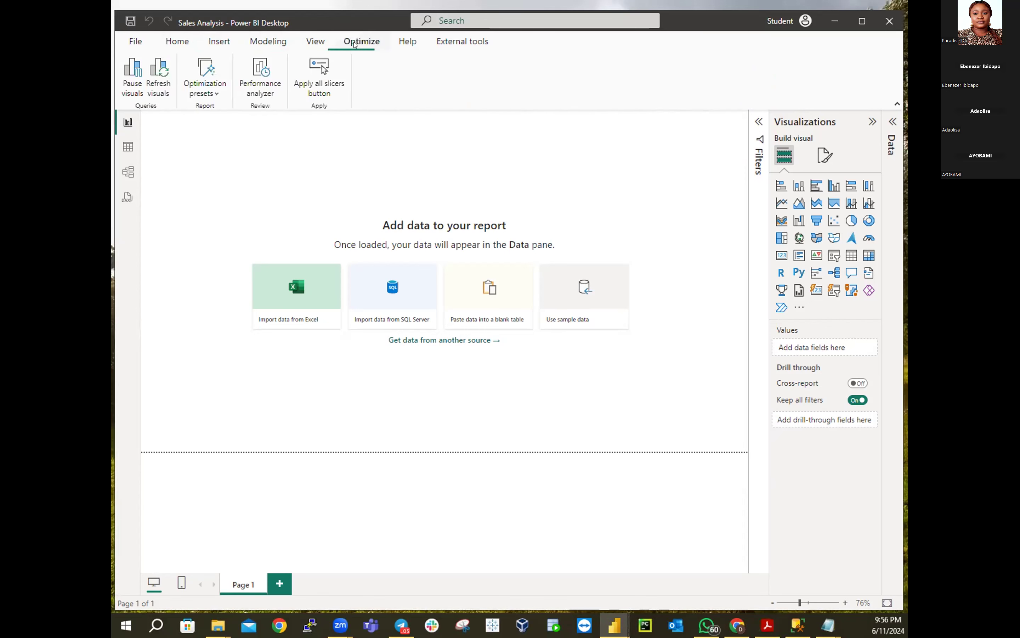
pyautogui.click(175, 41)
pyautogui.click(135, 41)
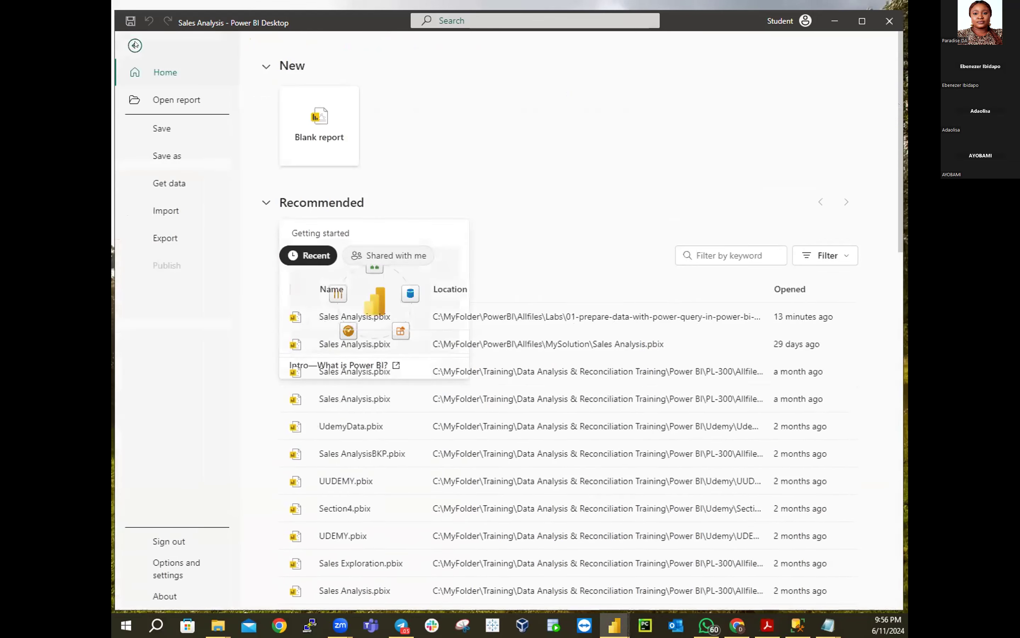
# Go back from the File start page to the empty Sales Analysis canvas
pyautogui.click(135, 44)
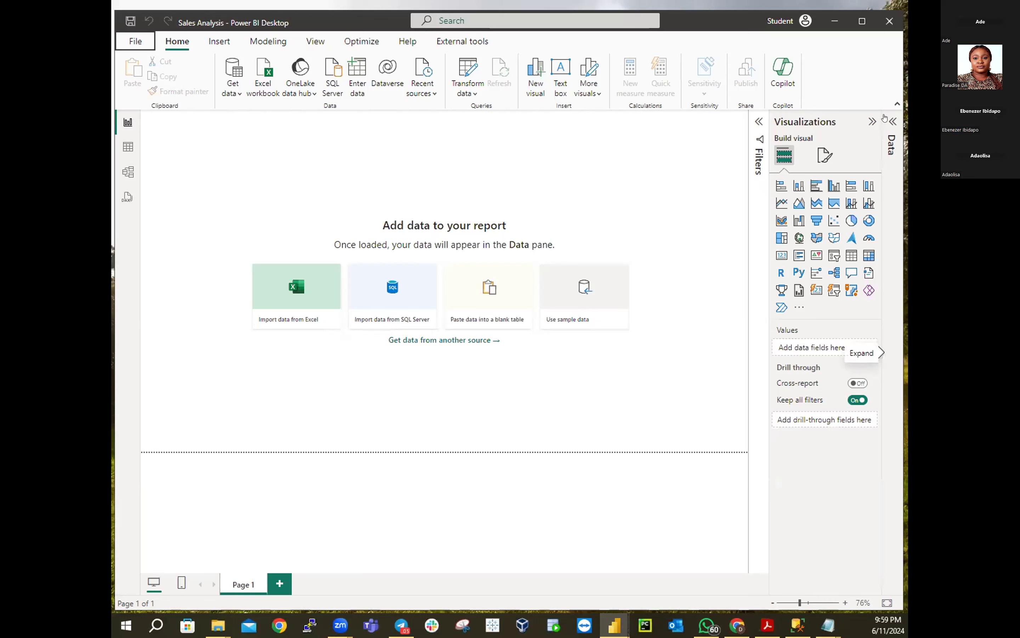
# Expand the Data pane to confirm no fields are loaded yet
pyautogui.click(885, 117)
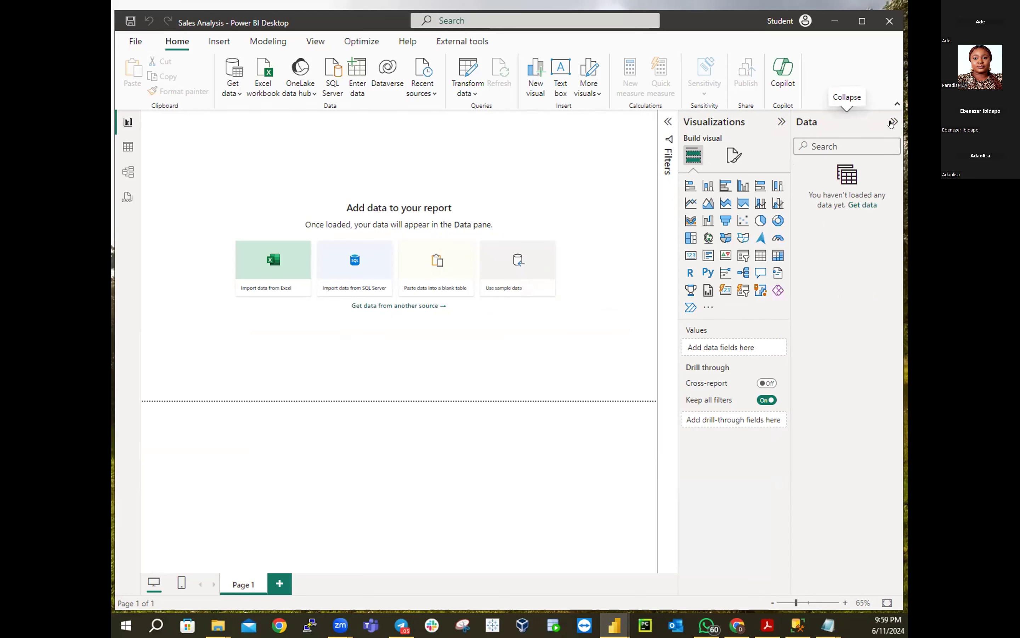
# Toggle the Data pane open and closed several times, leaving it collapsed
pyautogui.click(892, 123)
pyautogui.click(892, 123)
pyautogui.click(892, 122)
pyautogui.click(892, 122)
pyautogui.click(892, 122)
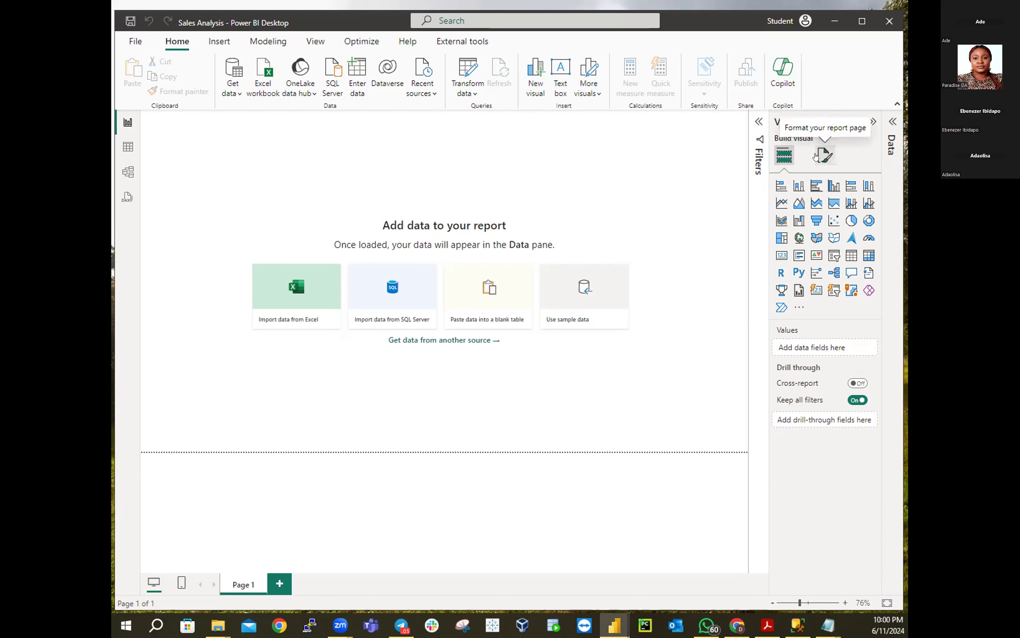
pyautogui.click(817, 155)
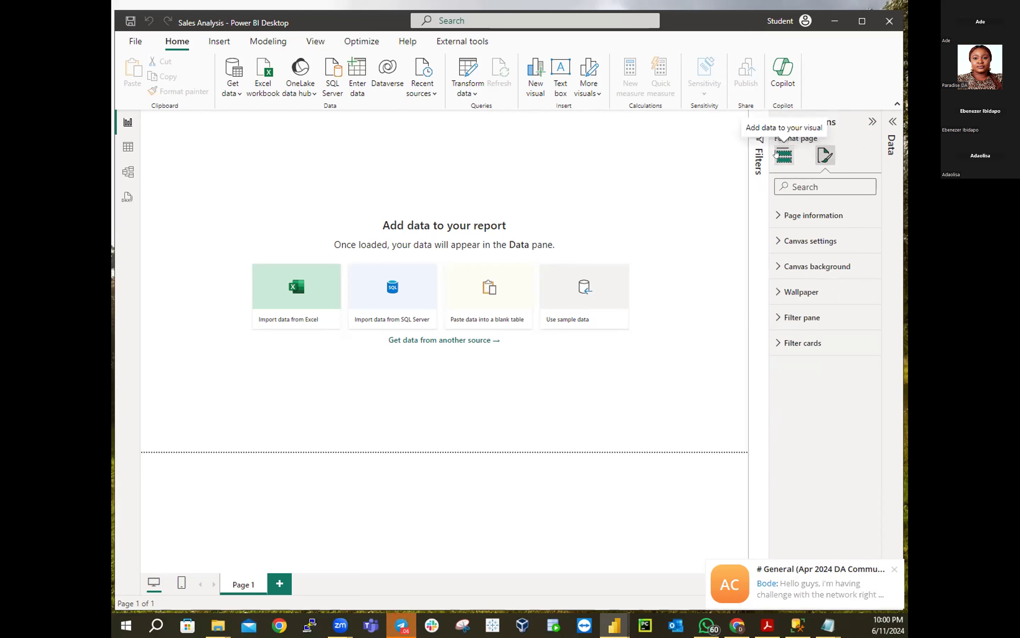
pyautogui.click(778, 155)
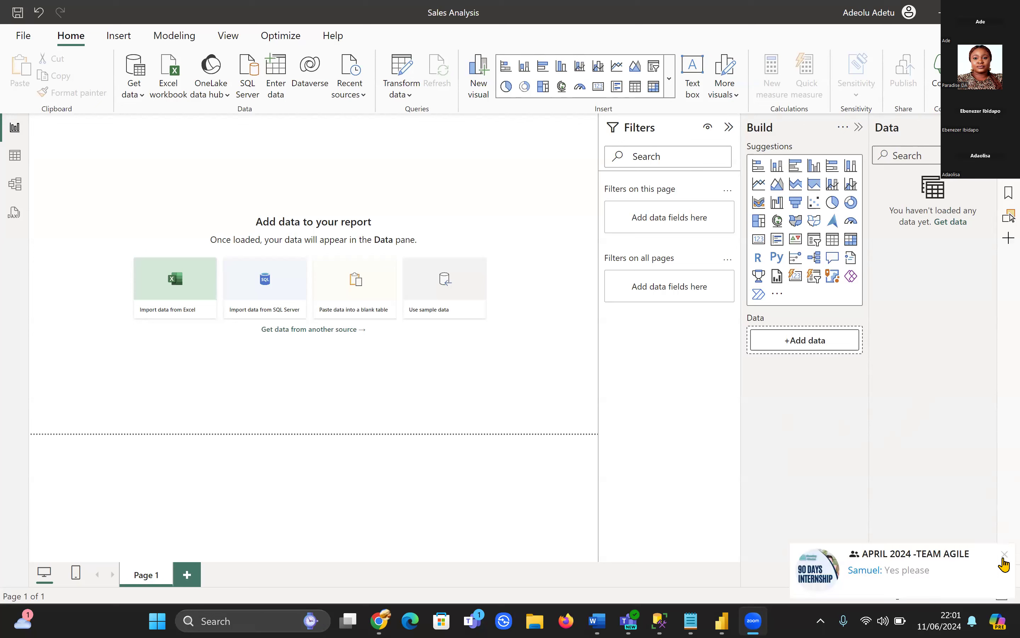
# Dismiss the chat notification, preview the Notepad windows, and bring up the Telegram group chat
pyautogui.click(1004, 553)
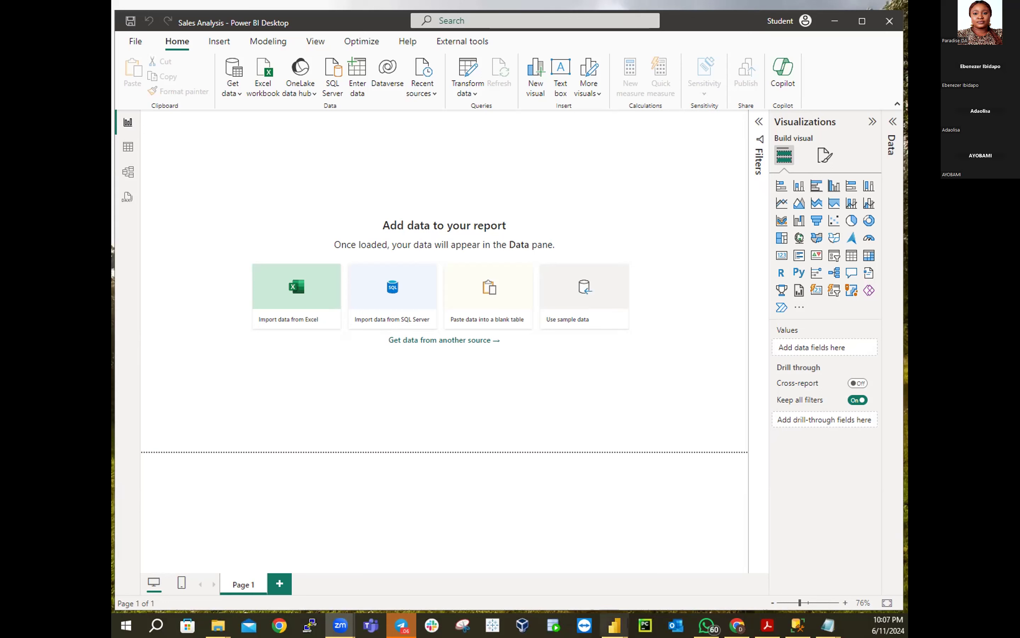
pyautogui.click(823, 624)
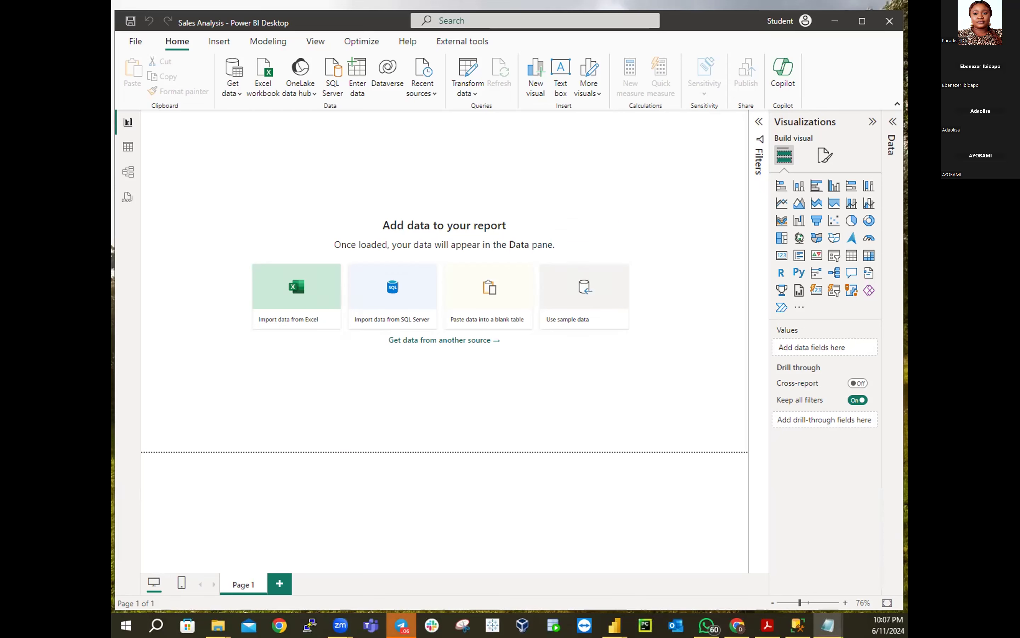
pyautogui.click(401, 625)
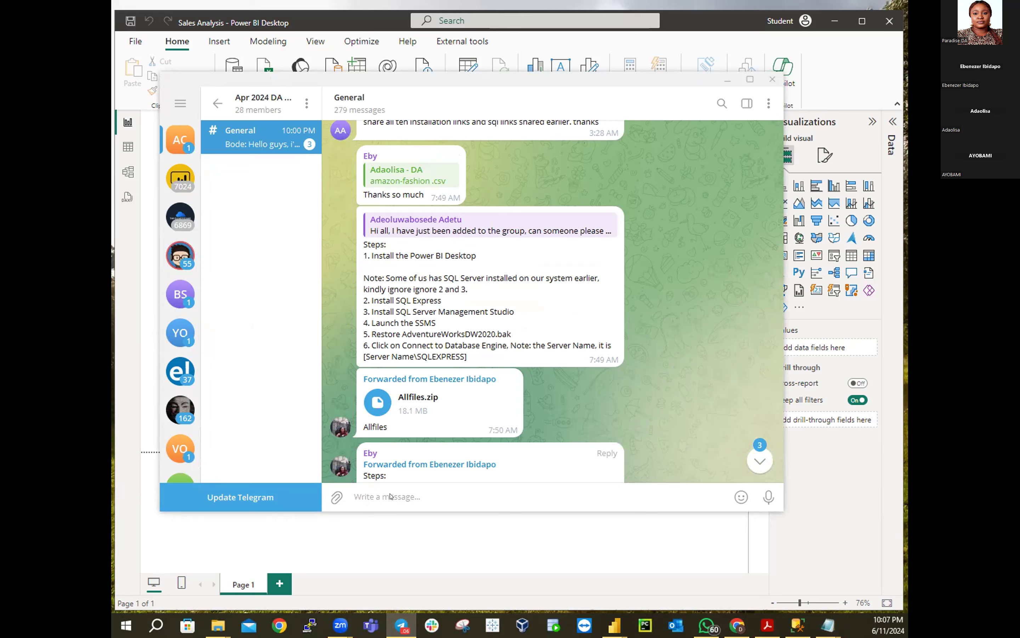
# Paste and send the first two students' login details in the General chat
pyautogui.rightClick(386, 494)
pyautogui.click(404, 415)
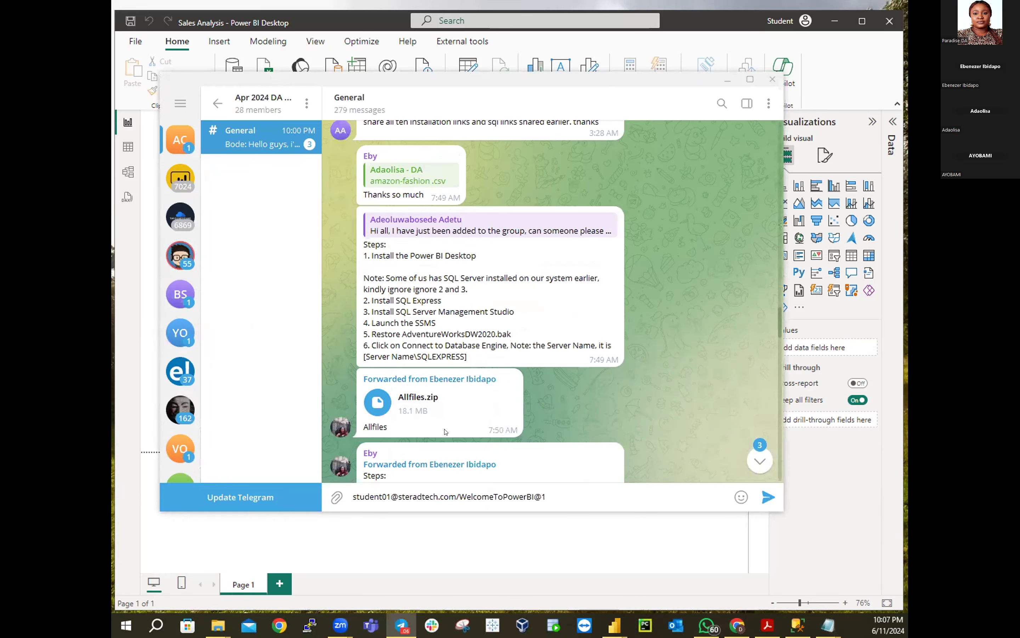
pyautogui.press('Return')
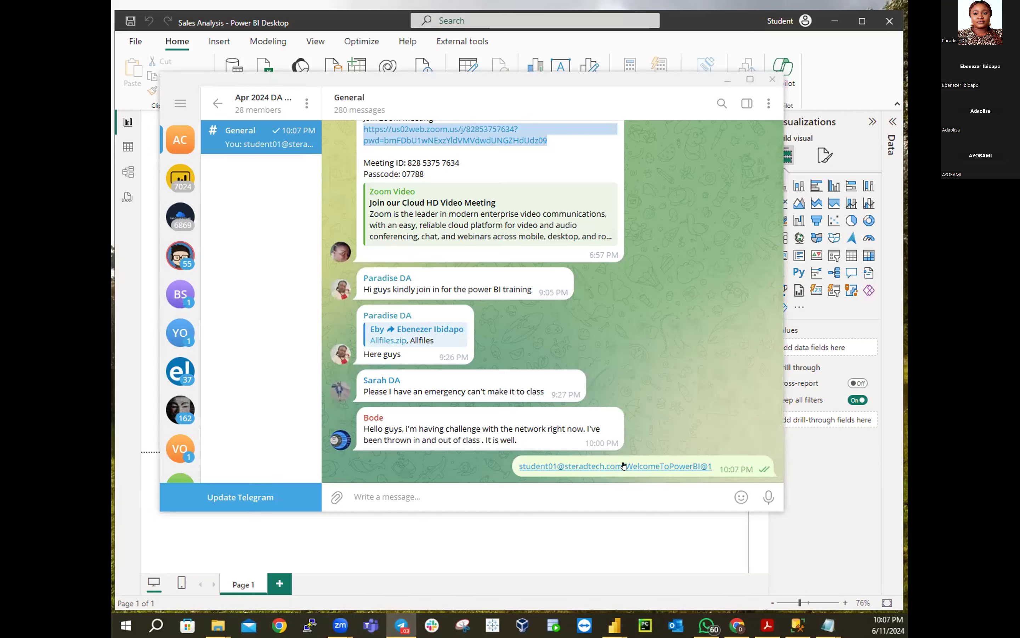
pyautogui.moveTo(563, 474)
pyautogui.click(828, 625)
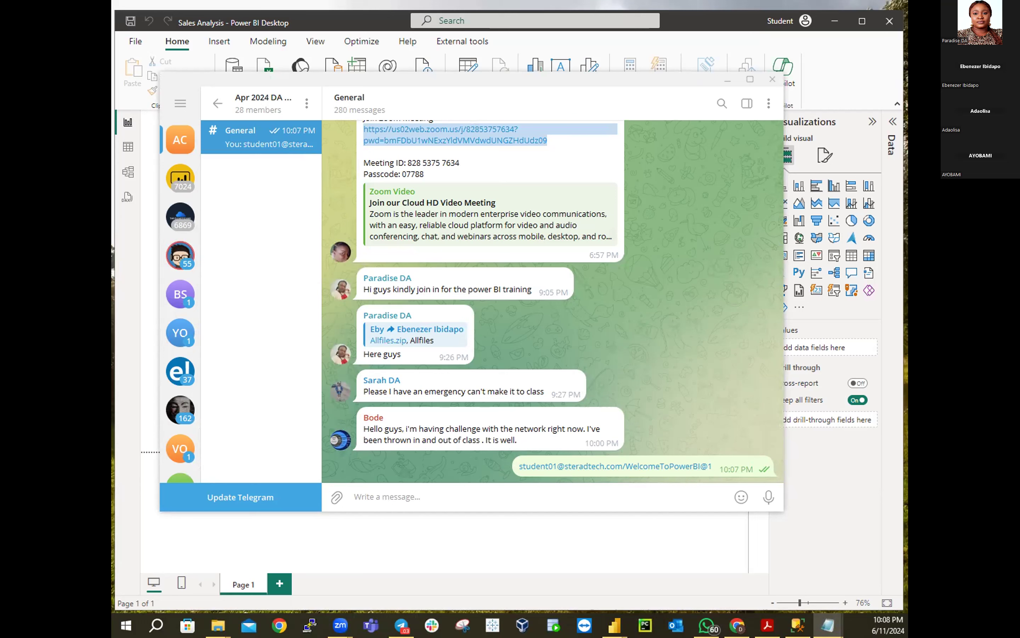
pyautogui.click(485, 503)
pyautogui.hotkey('ctrl', 'v')
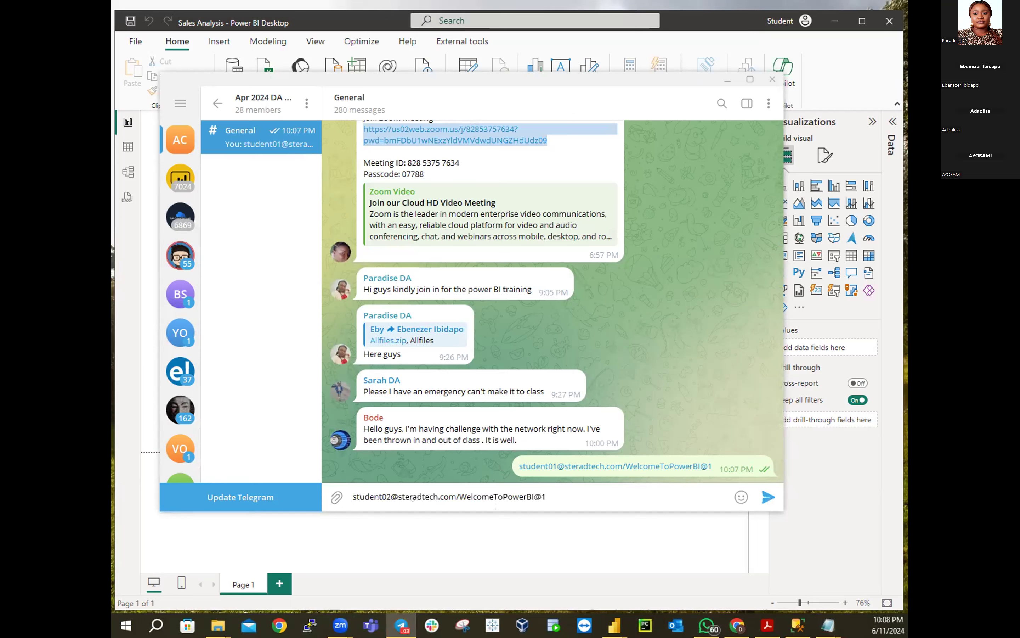
pyautogui.press('Return')
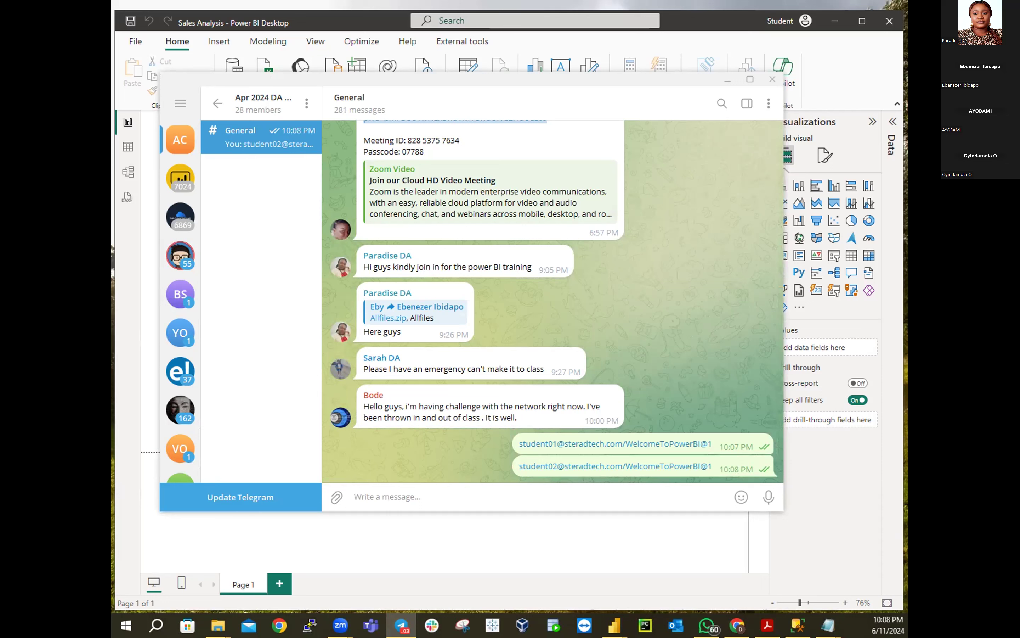
# Copy the third student's login from Notepad and send it to the chat
pyautogui.hotkey('alt', 'Tab')
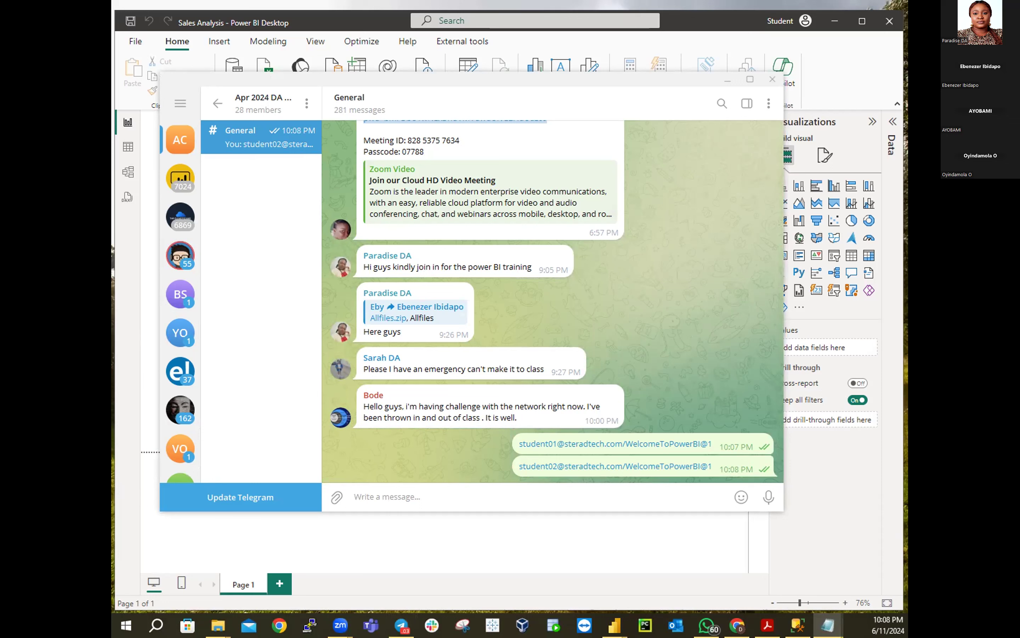
pyautogui.click(478, 496)
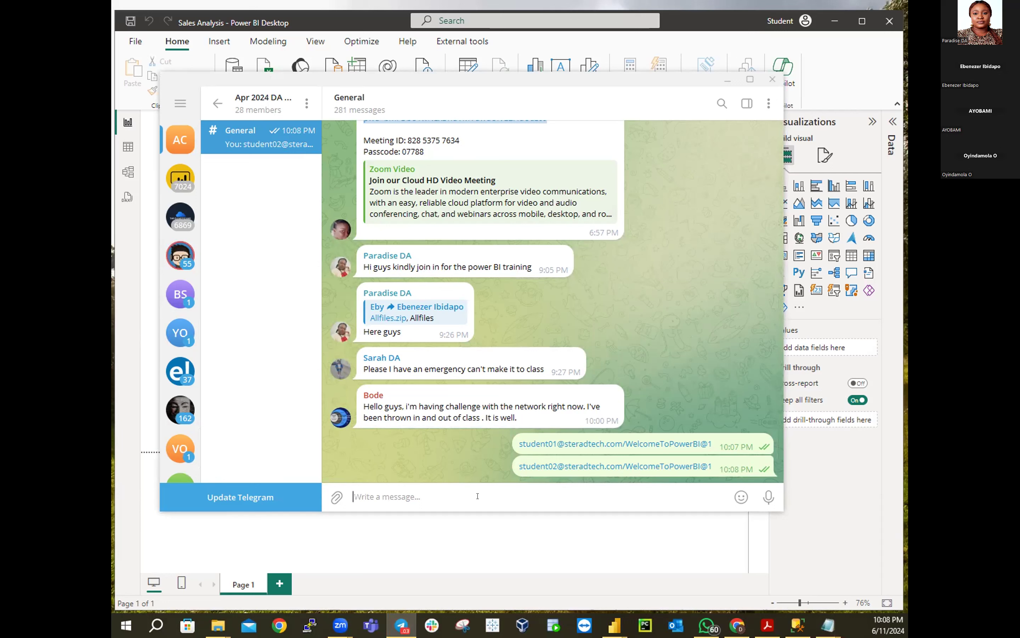
pyautogui.hotkey('ctrl', 'v')
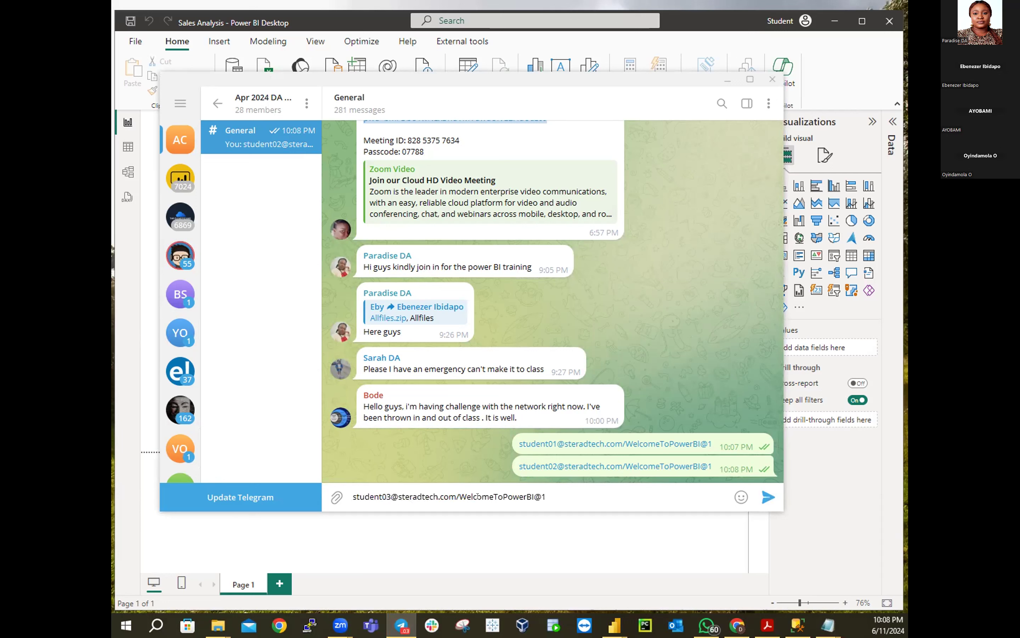
pyautogui.press('Return')
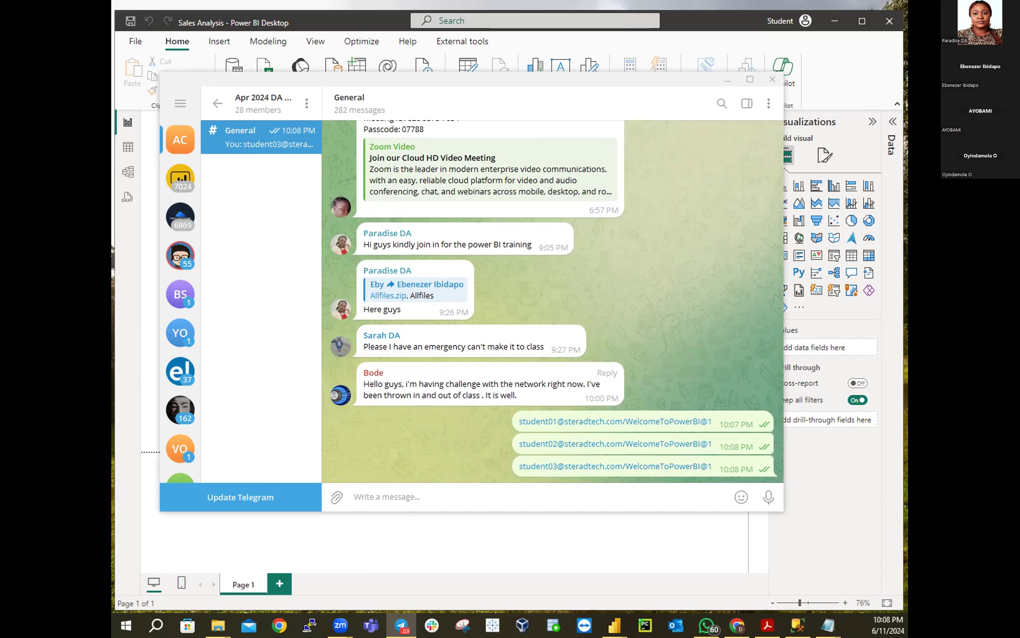
pyautogui.hotkey('alt', 'Tab')
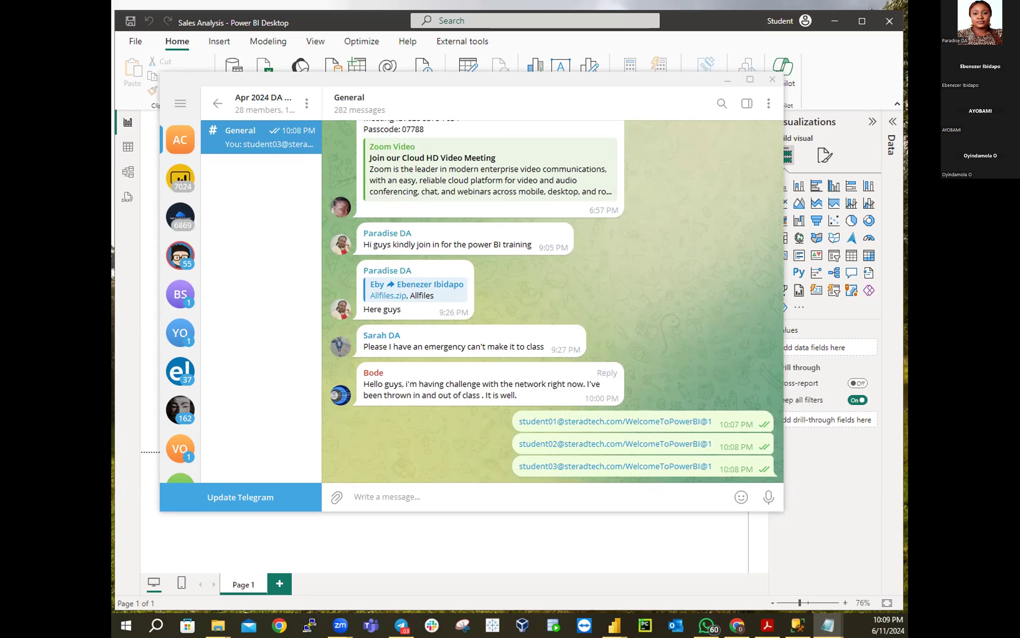
pyautogui.hotkey('alt', 'Tab')
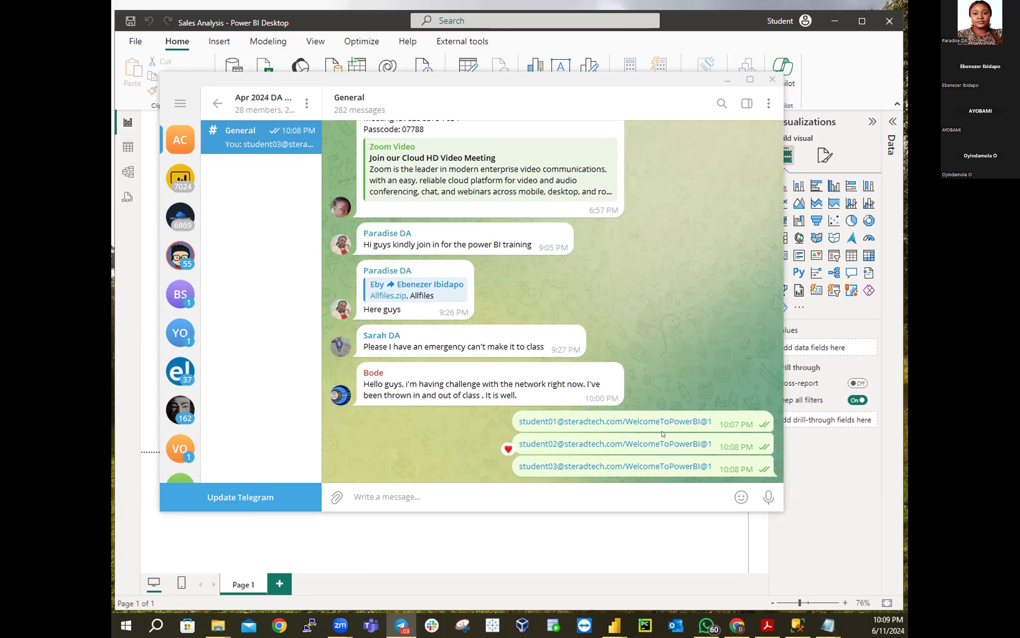
# Delete the first address message from the chat after cancelling an accidental link prompt
pyautogui.rightClick(686, 423)
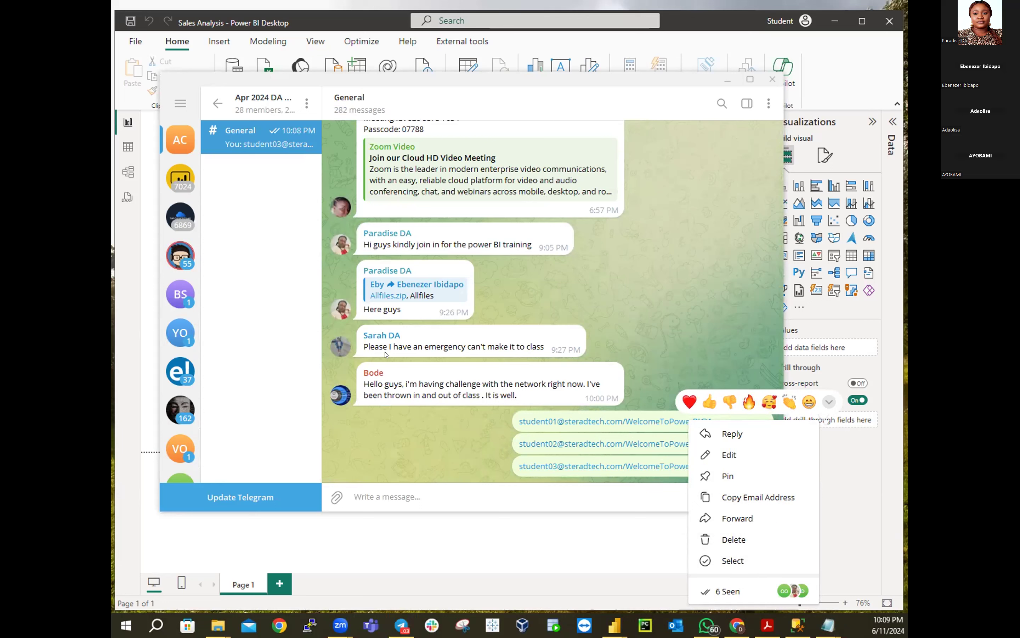
pyautogui.click(613, 423)
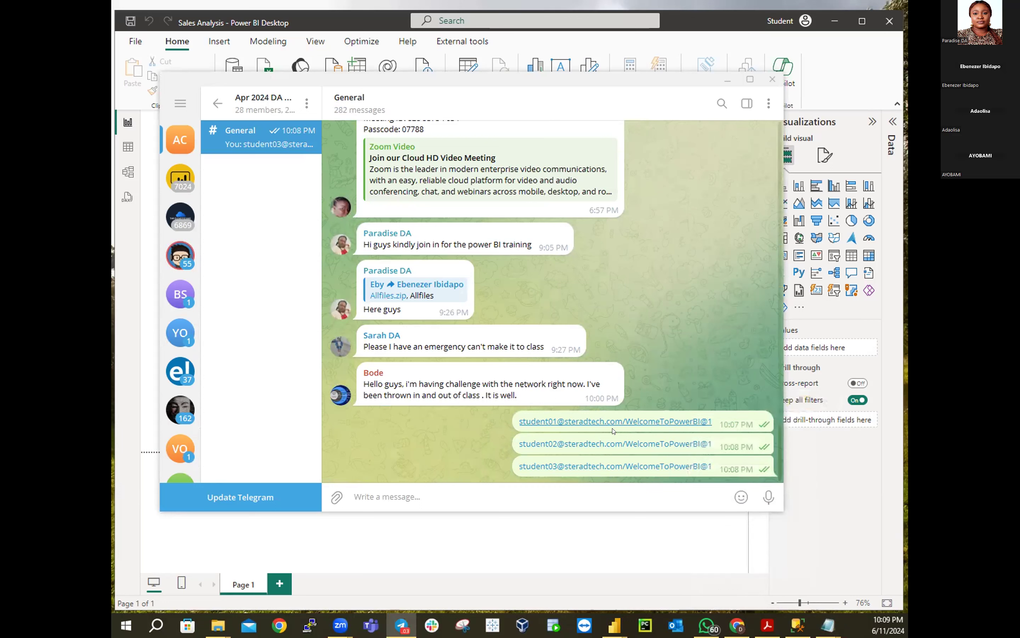
pyautogui.click(621, 443)
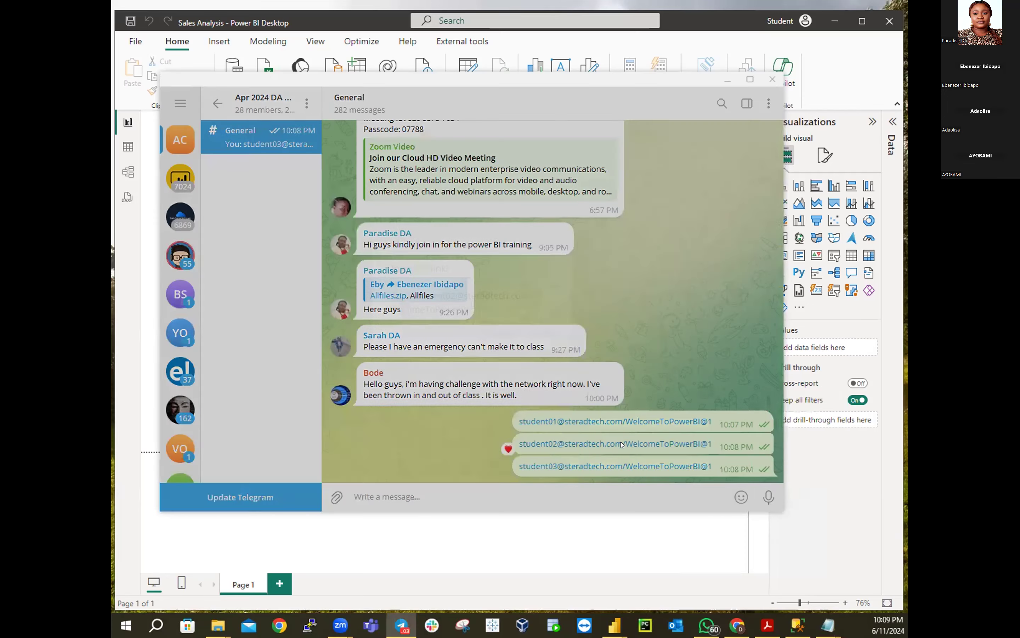
pyautogui.click(704, 384)
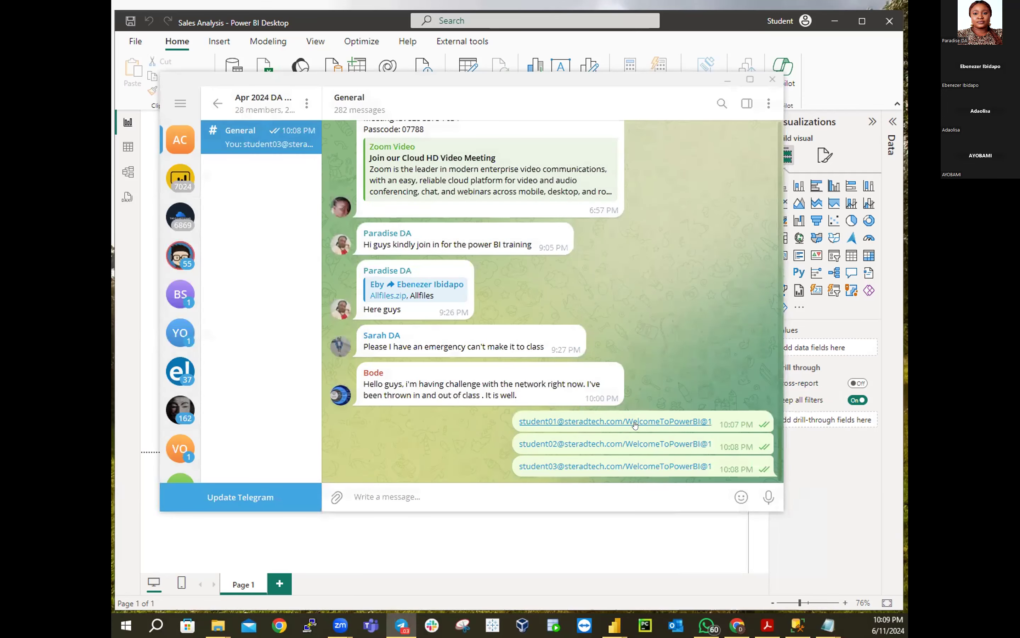
pyautogui.rightClick(636, 423)
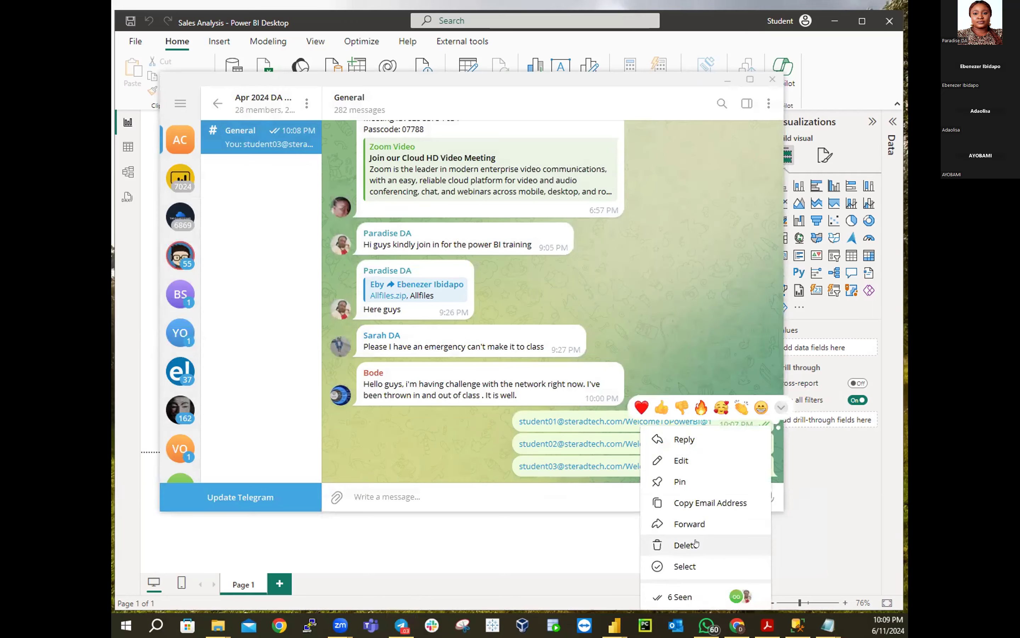
pyautogui.click(697, 545)
pyautogui.click(542, 335)
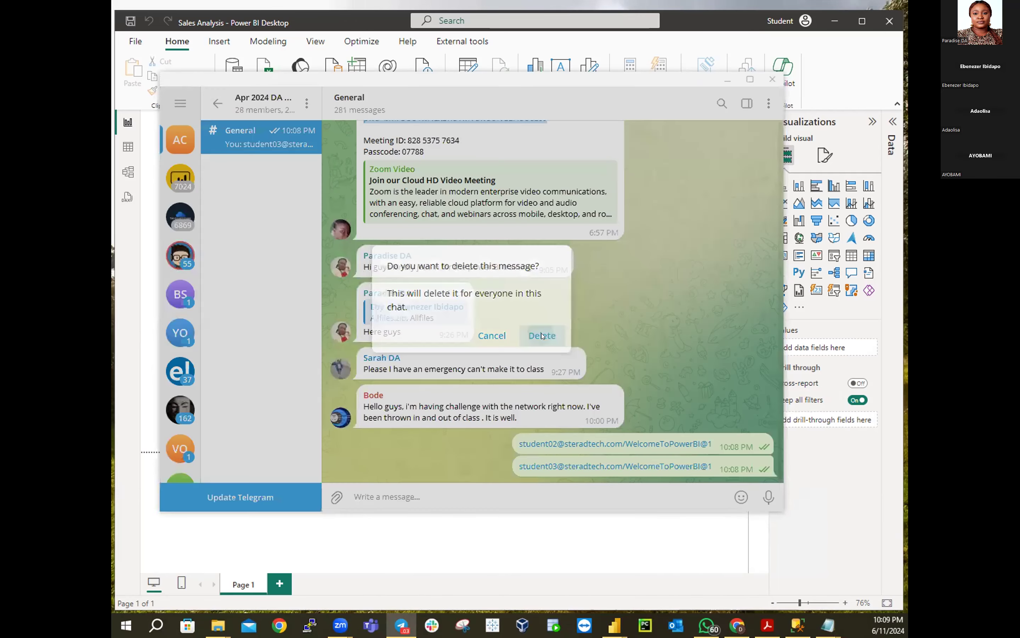
# Delete the second and third address messages, then minimize Telegram
pyautogui.rightClick(636, 446)
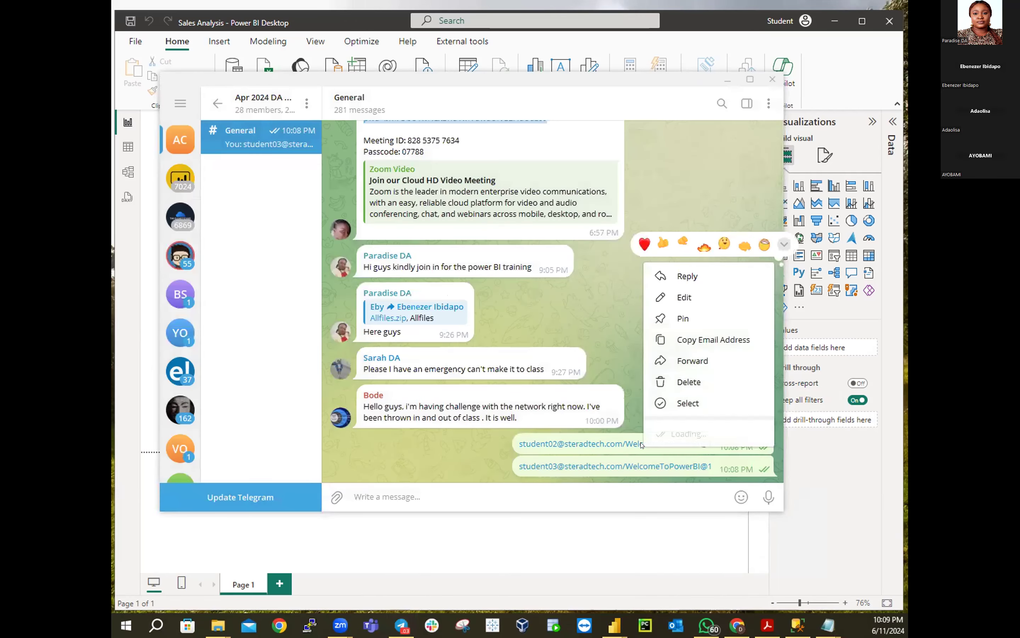
pyautogui.click(699, 382)
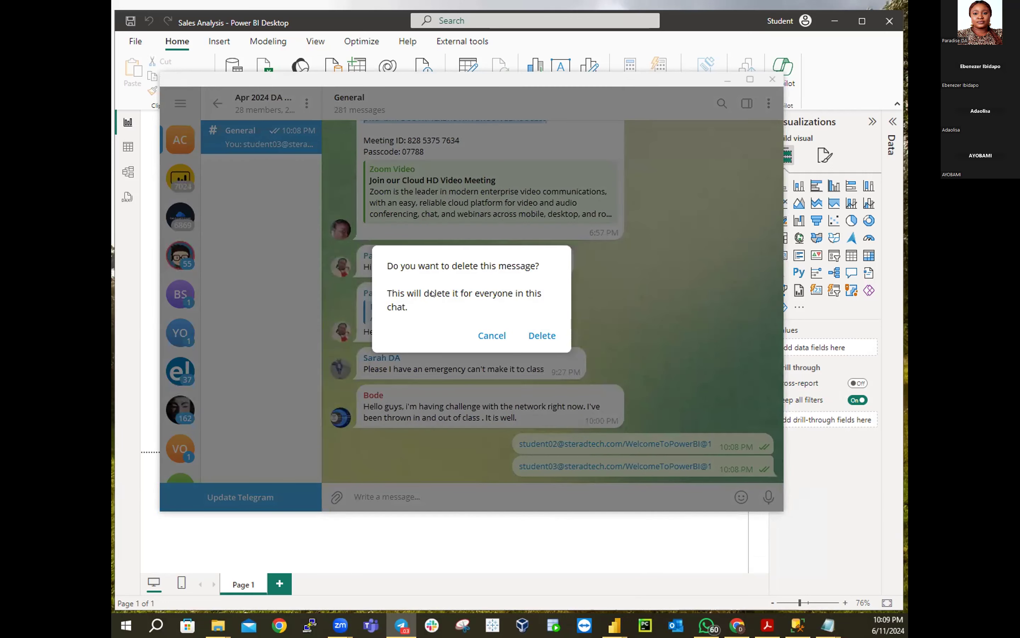
pyautogui.click(541, 336)
pyautogui.rightClick(647, 472)
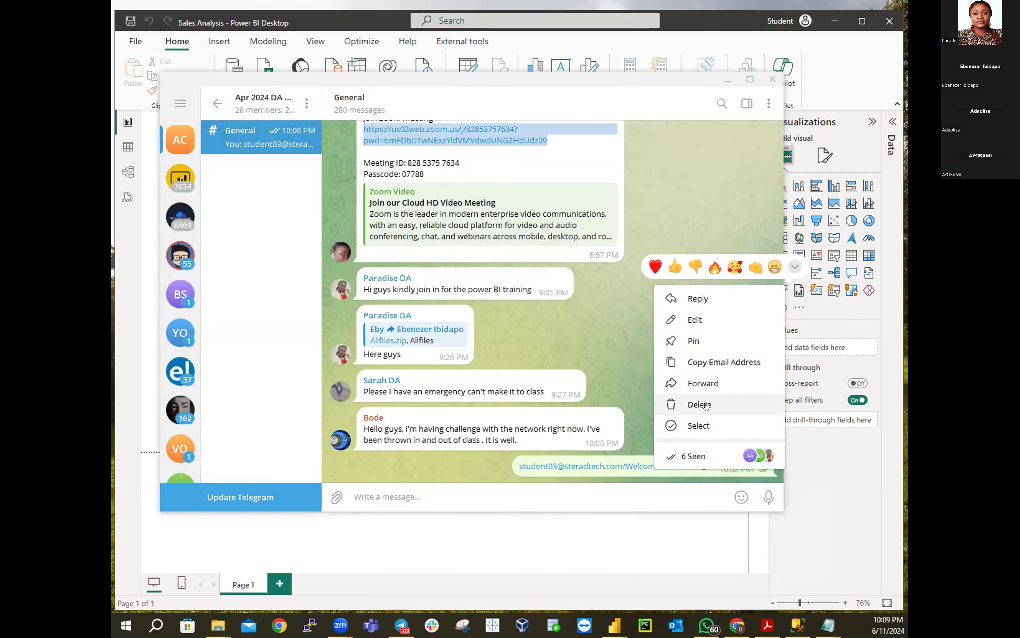
pyautogui.click(688, 404)
pyautogui.click(541, 336)
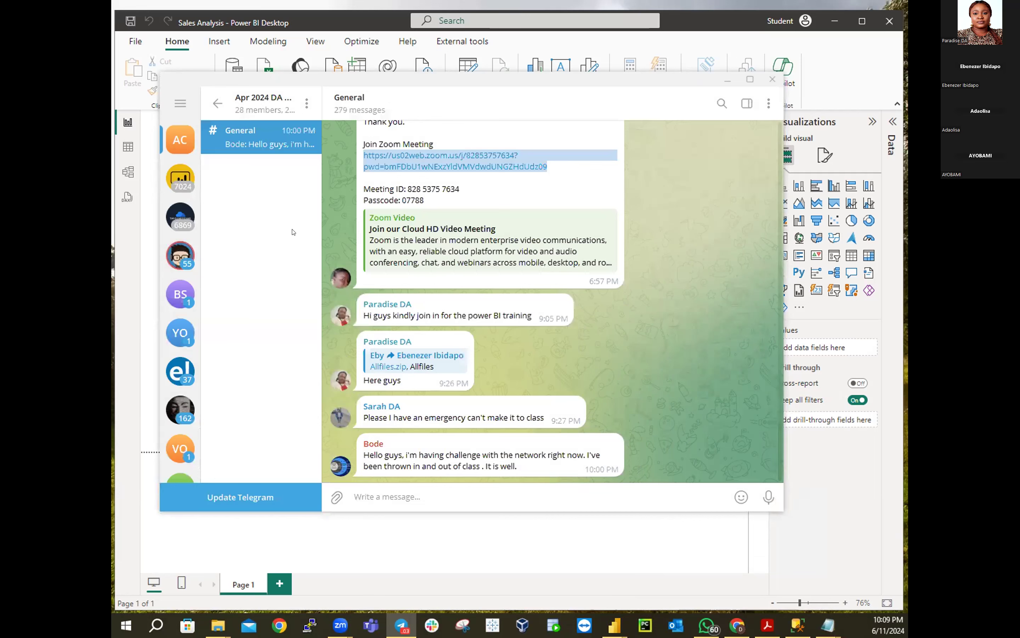
pyautogui.click(730, 77)
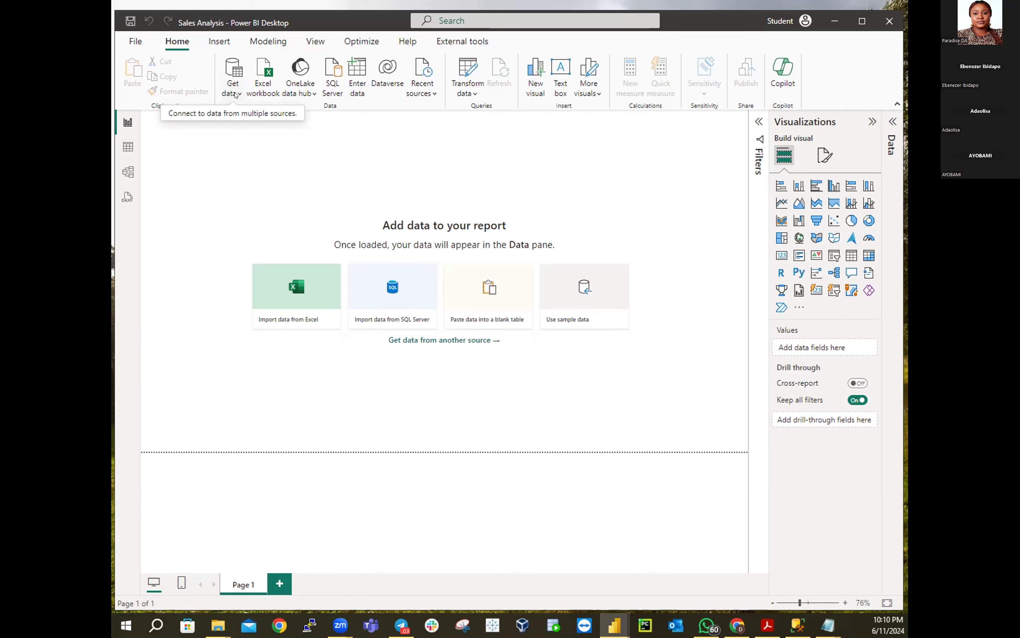
# Open the Home ribbon's Get data dropdown to list common data sources
pyautogui.click(236, 94)
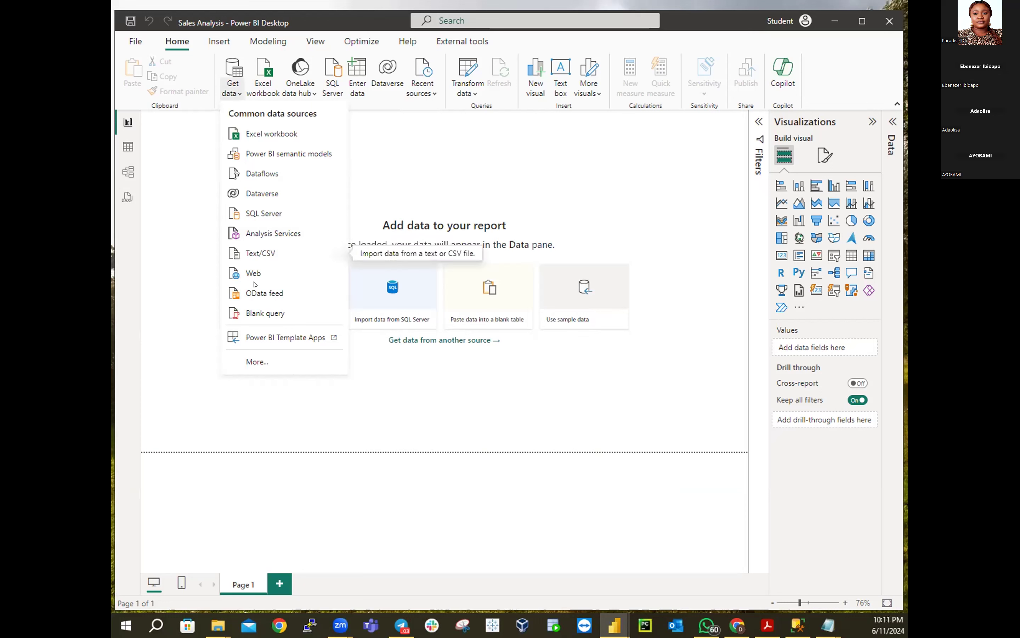
# Open the full Get Data connector list via More... and scroll through it, ending back at the top
pyautogui.click(253, 362)
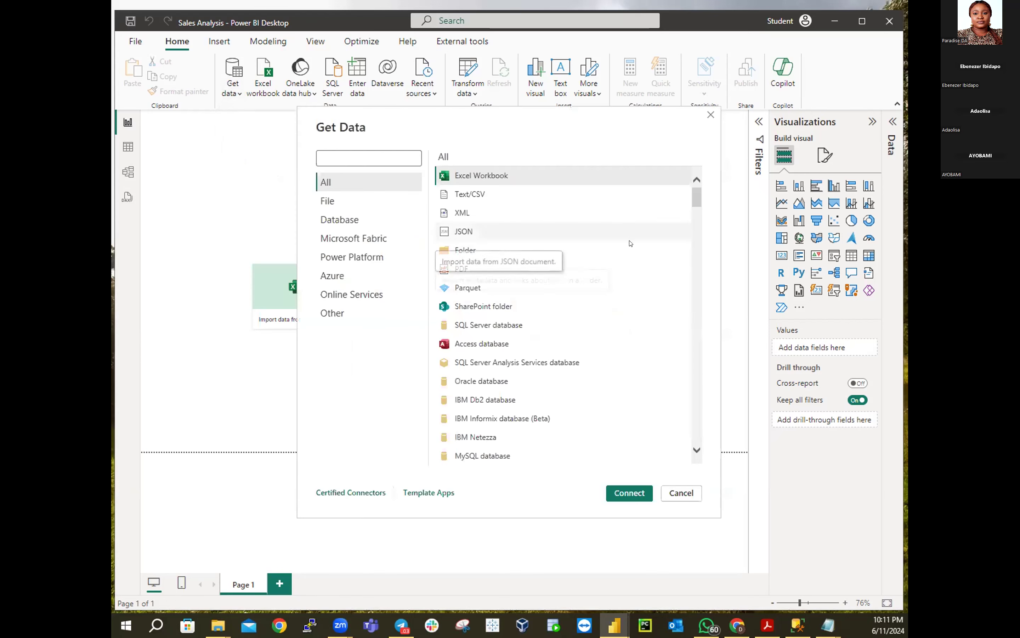
pyautogui.scroll(-5, 603, 265)
pyautogui.scroll(-10, 583, 263)
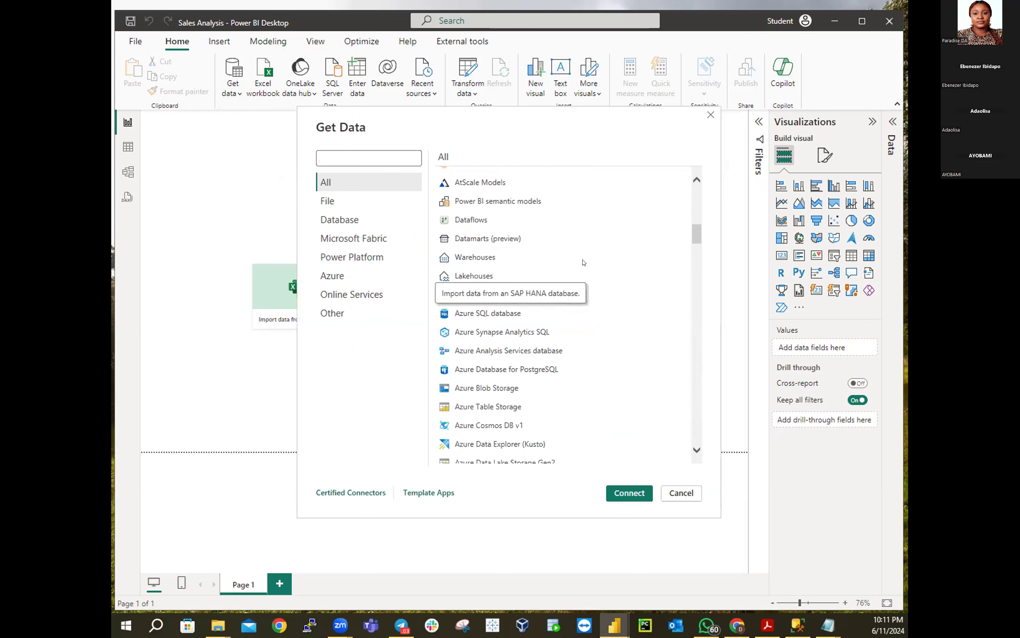
pyautogui.scroll(-10, 590, 249)
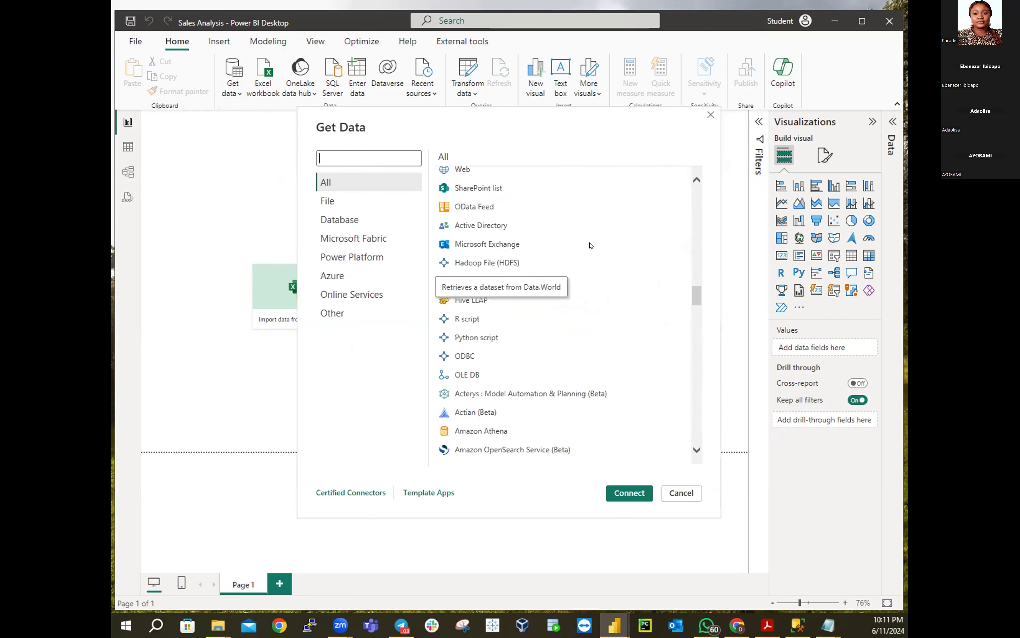
pyautogui.scroll(-10, 591, 244)
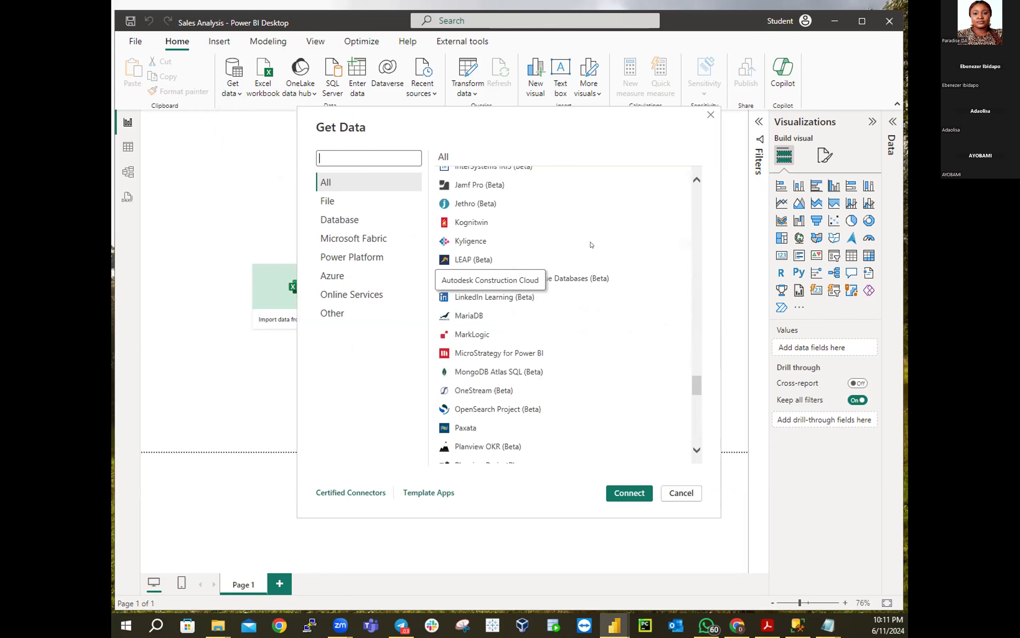
pyautogui.scroll(10, 565, 371)
pyautogui.scroll(10, 566, 363)
pyautogui.scroll(10, 570, 362)
pyautogui.scroll(6, 570, 361)
pyautogui.scroll(-10, 570, 358)
pyautogui.scroll(-15, 570, 357)
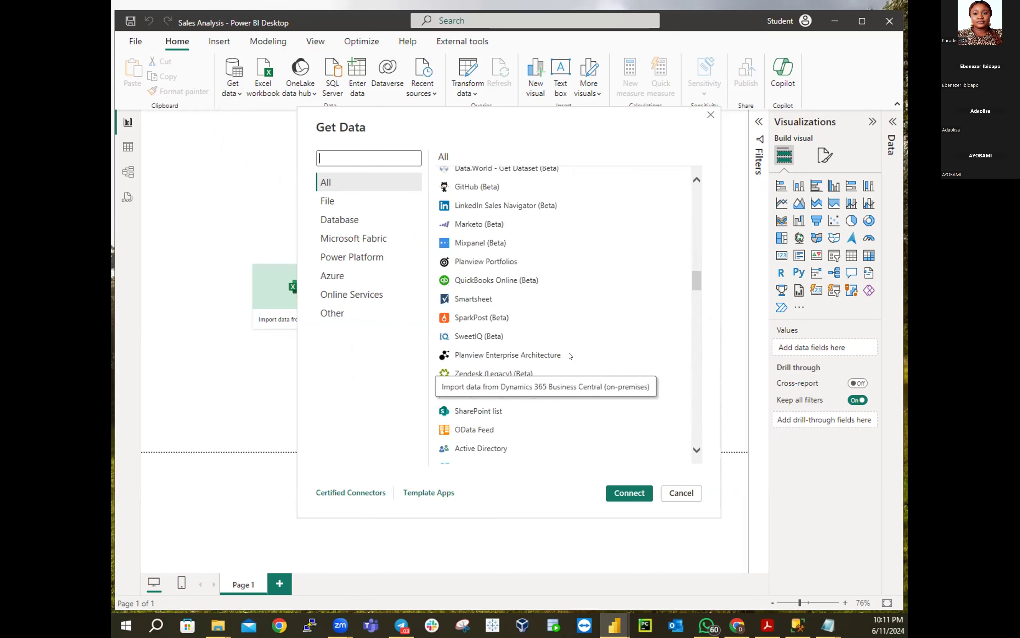
pyautogui.scroll(-5, 570, 355)
pyautogui.scroll(-10, 570, 356)
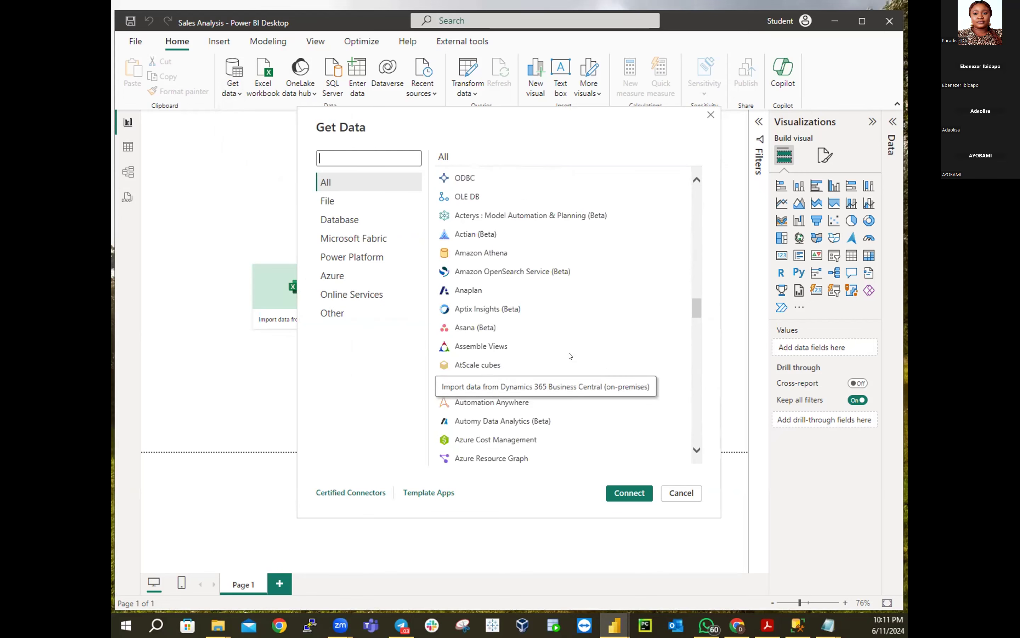
pyautogui.scroll(-20, 570, 356)
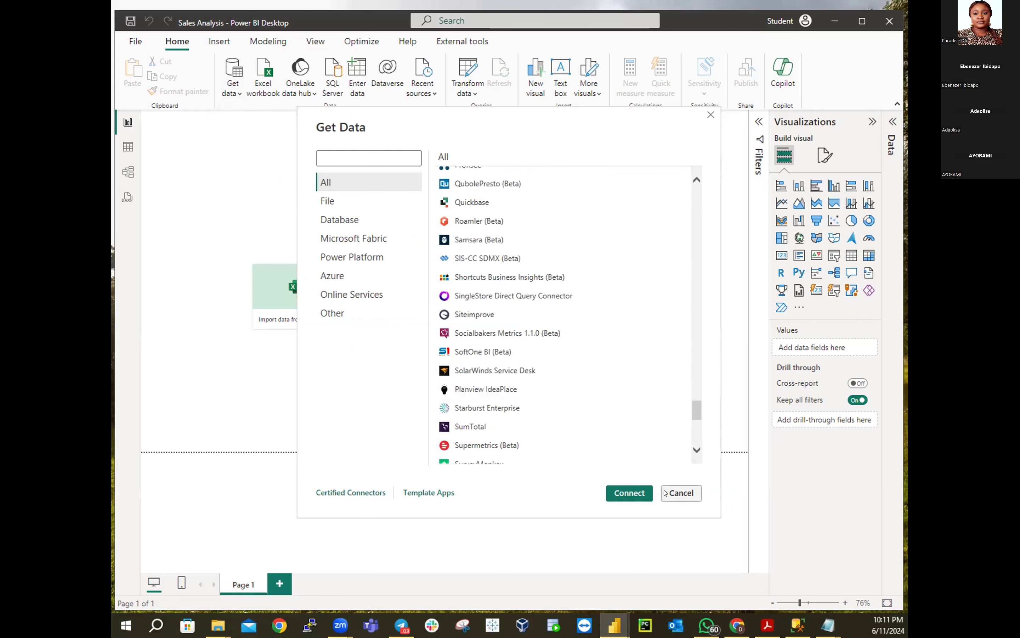
pyautogui.scroll(-10, 522, 416)
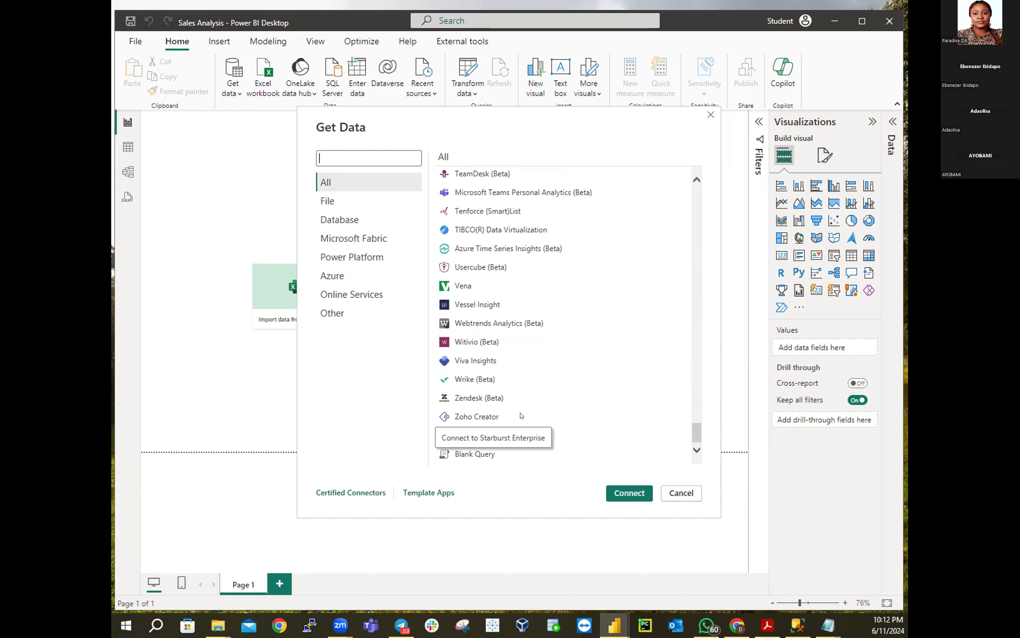
pyautogui.scroll(5, 521, 415)
pyautogui.scroll(5, 522, 416)
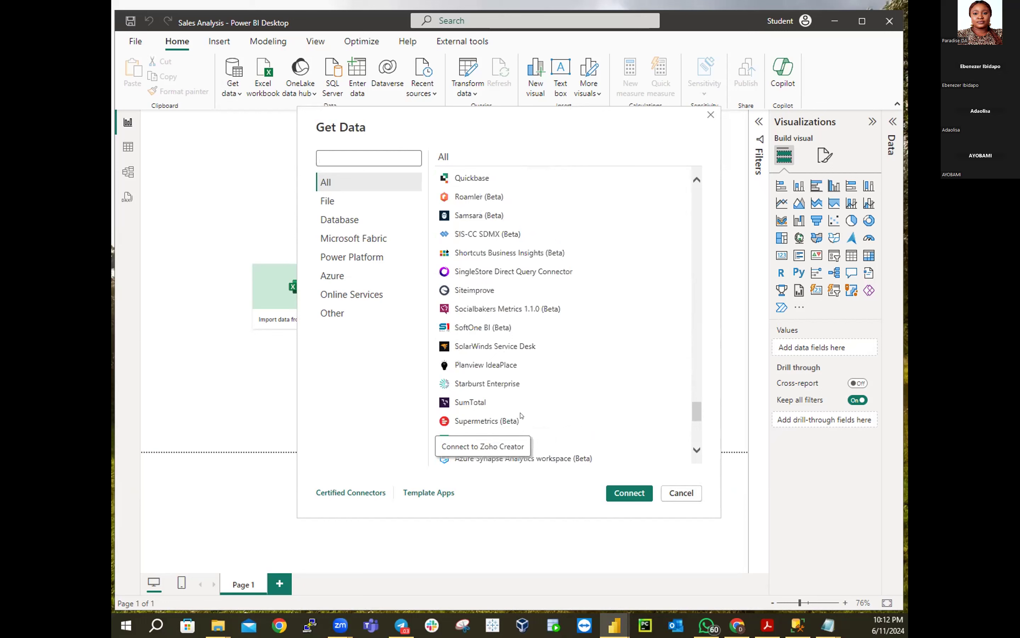
pyautogui.scroll(10, 522, 416)
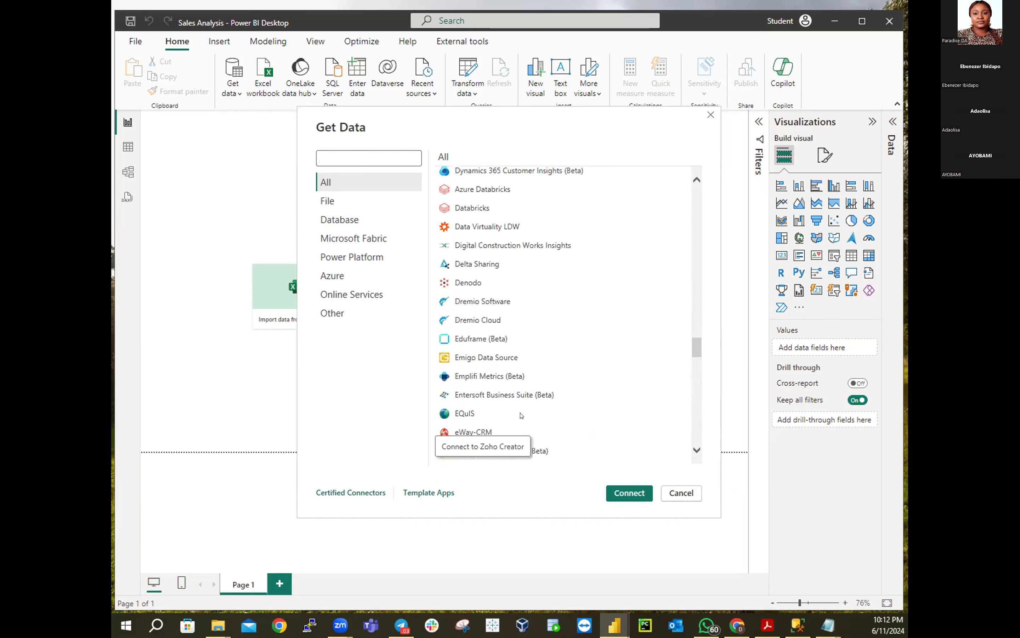
pyautogui.scroll(10, 521, 416)
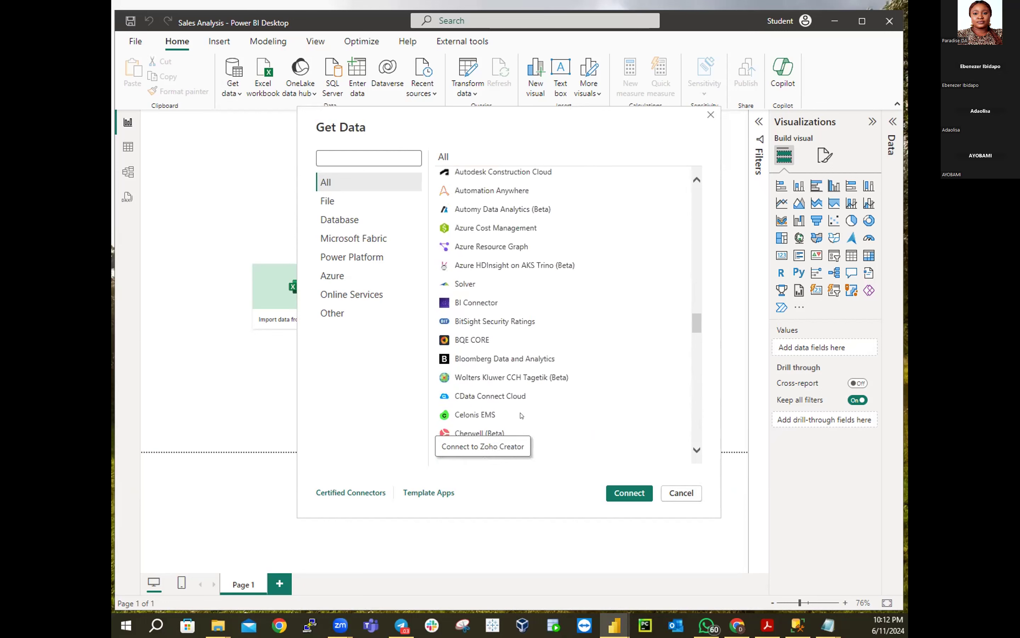
pyautogui.scroll(10, 522, 416)
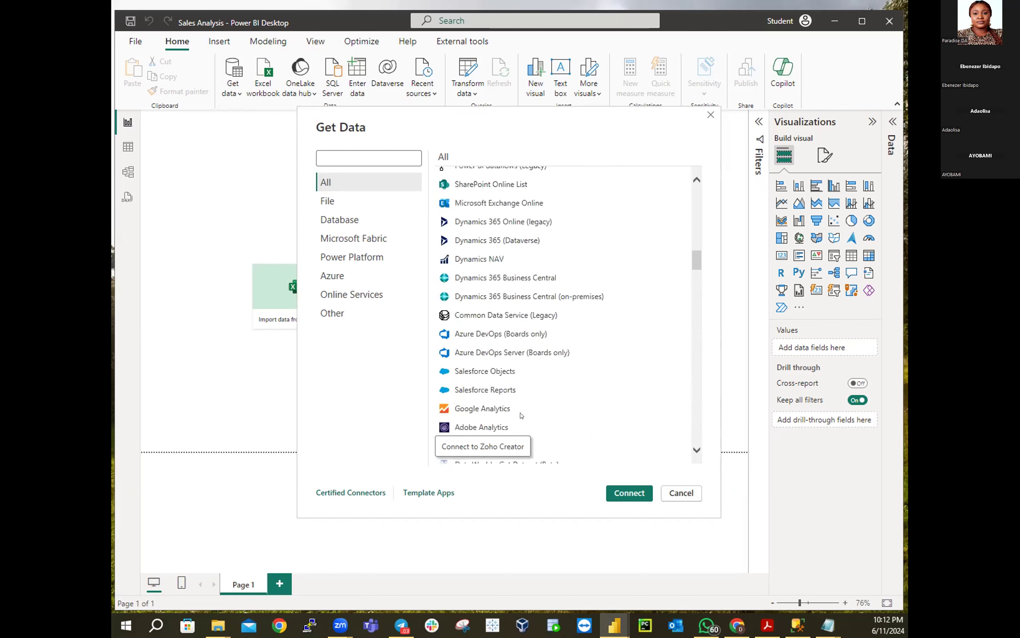
pyautogui.scroll(10, 521, 416)
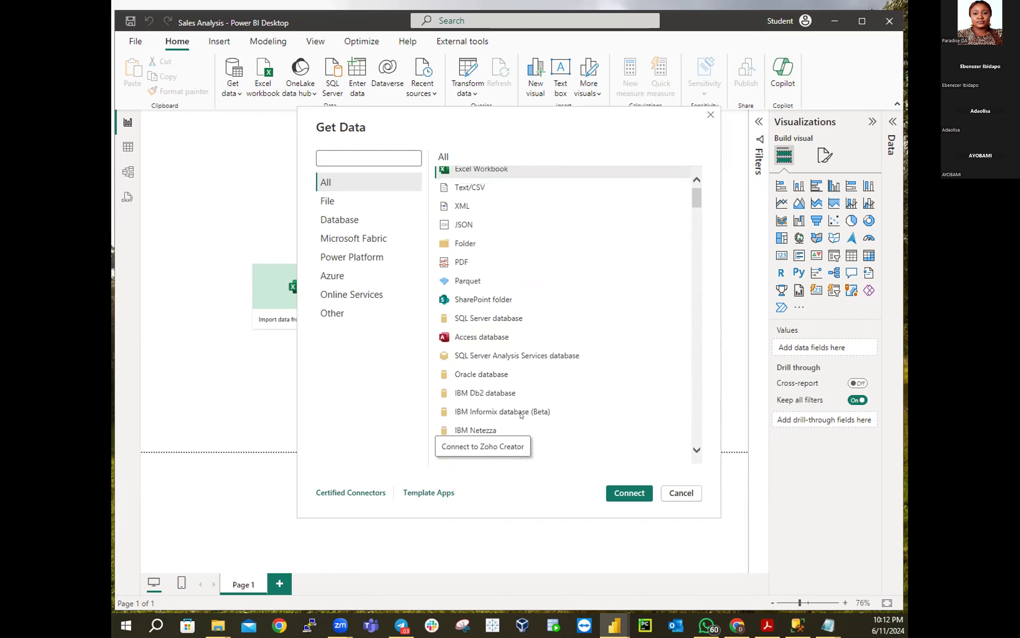
pyautogui.scroll(-2, 522, 416)
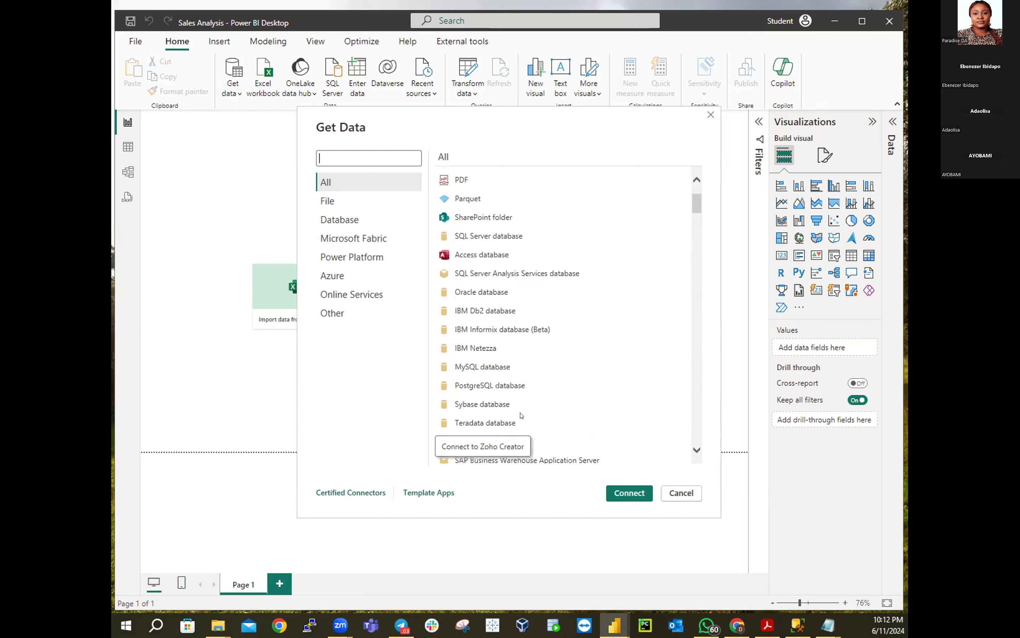
pyautogui.scroll(-2, 522, 415)
pyautogui.scroll(-6, 521, 416)
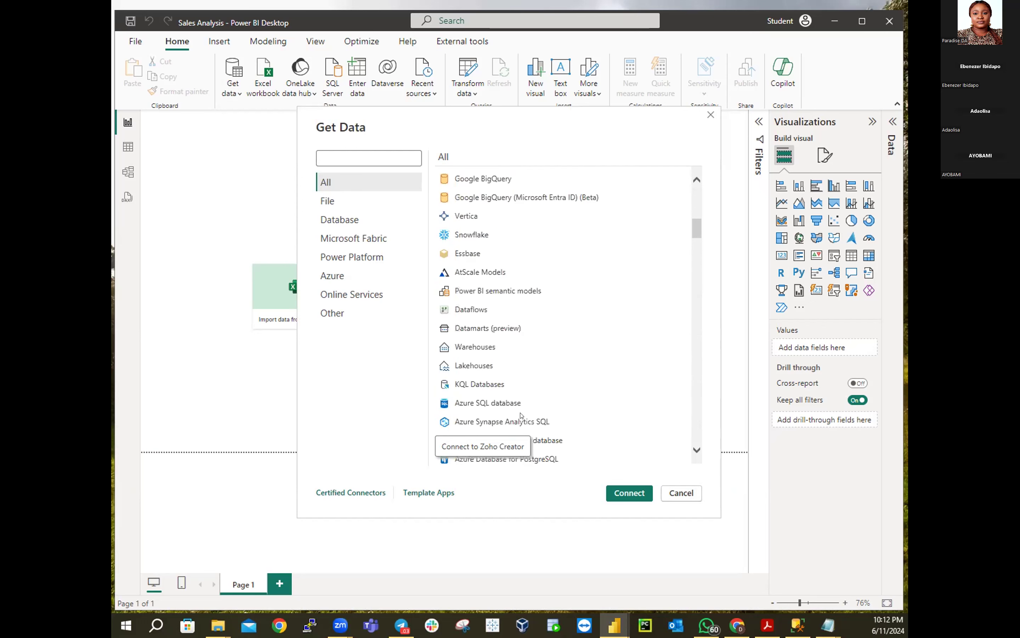
pyautogui.scroll(-2, 522, 415)
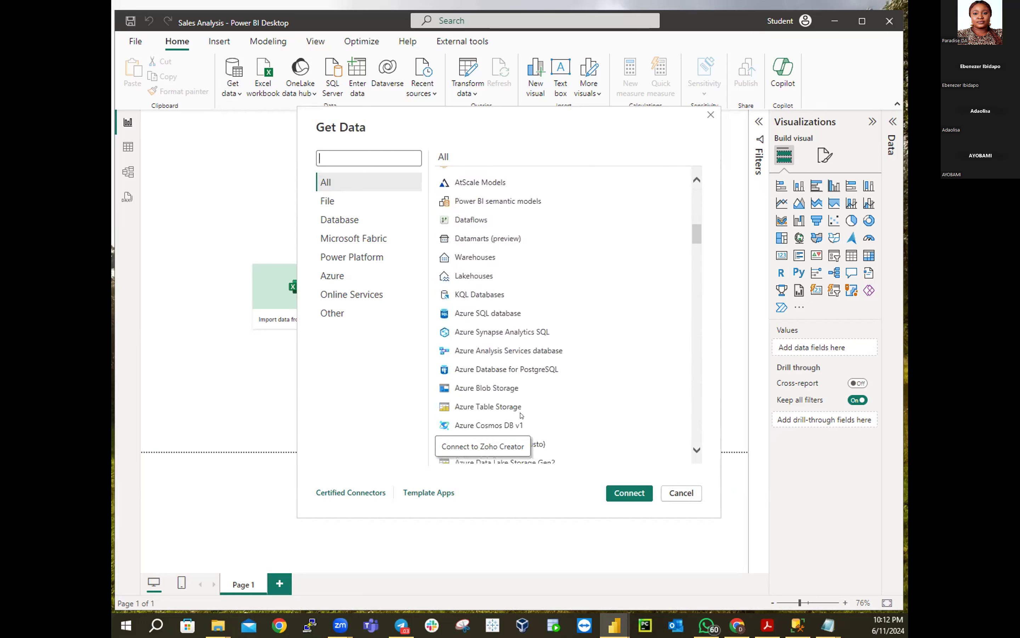
pyautogui.scroll(-3, 522, 415)
pyautogui.scroll(-3, 522, 415)
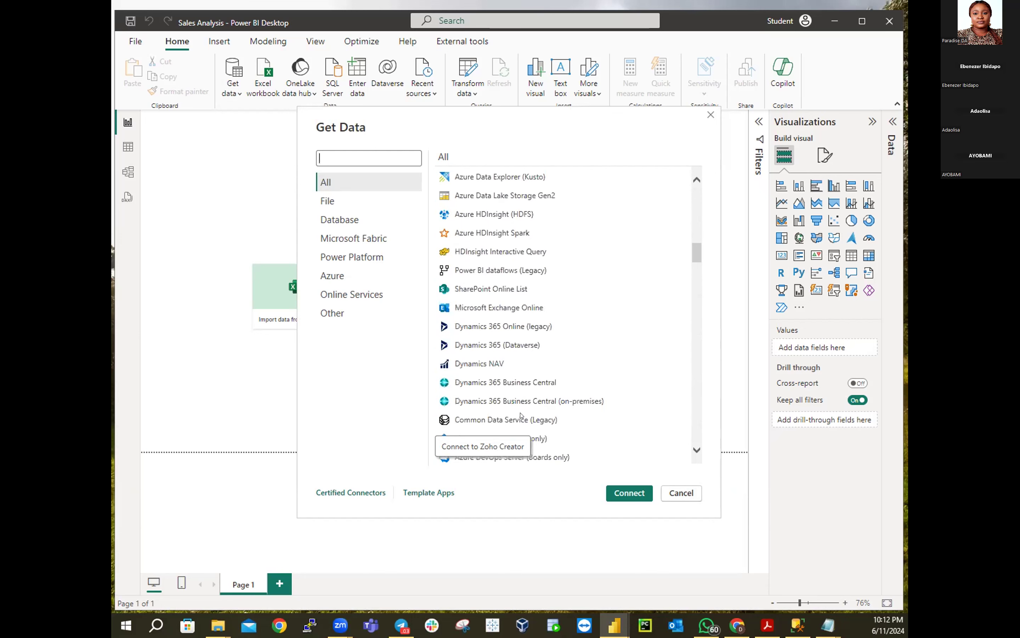
pyautogui.scroll(-8, 522, 416)
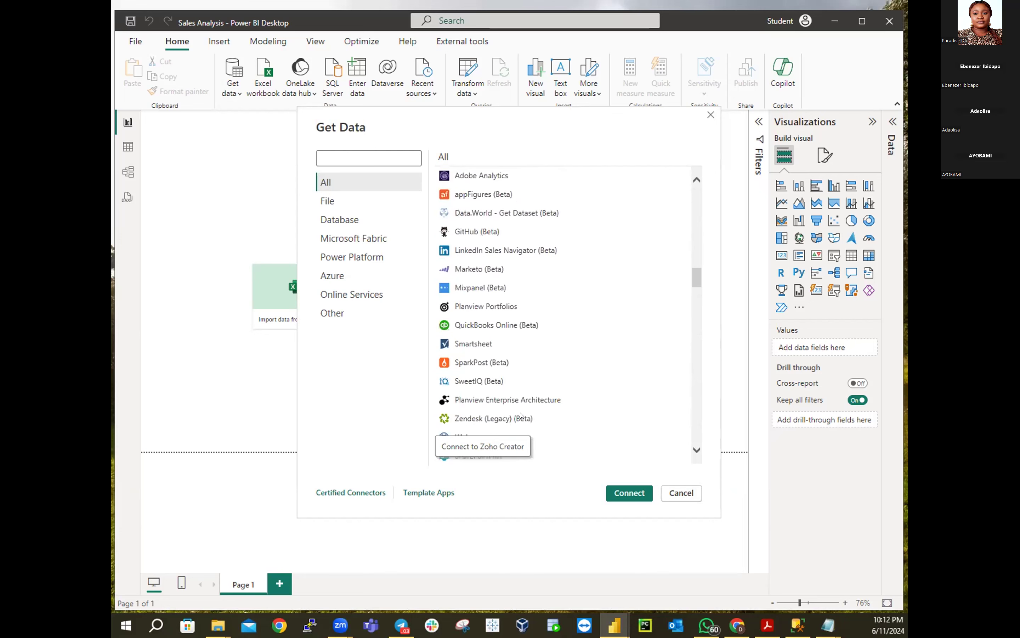
pyautogui.scroll(-1, 522, 416)
pyautogui.scroll(-7, 521, 415)
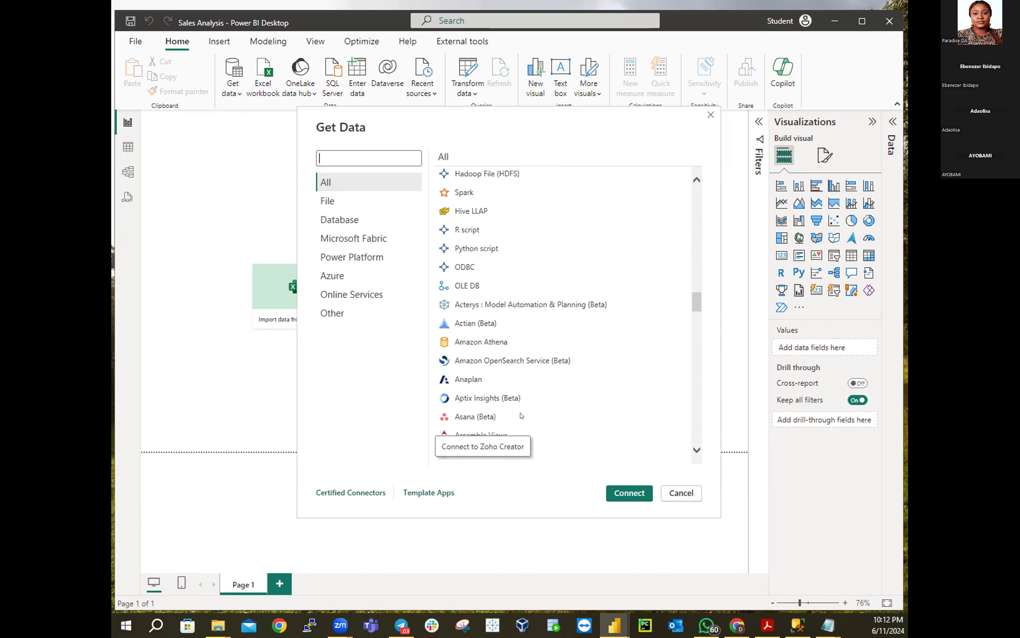
pyautogui.scroll(-3, 521, 415)
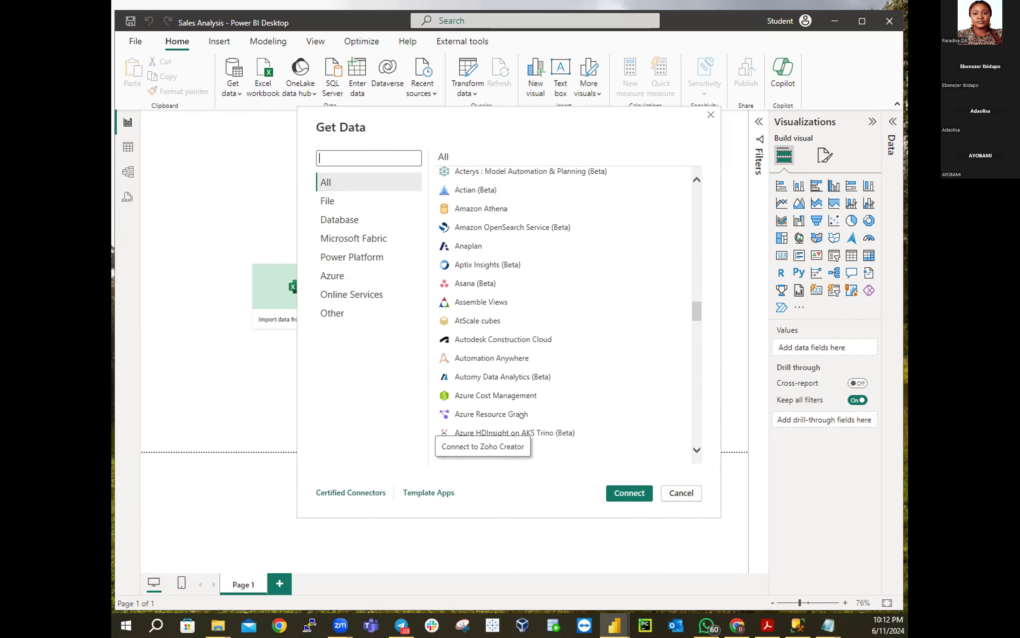
pyautogui.scroll(-6, 522, 416)
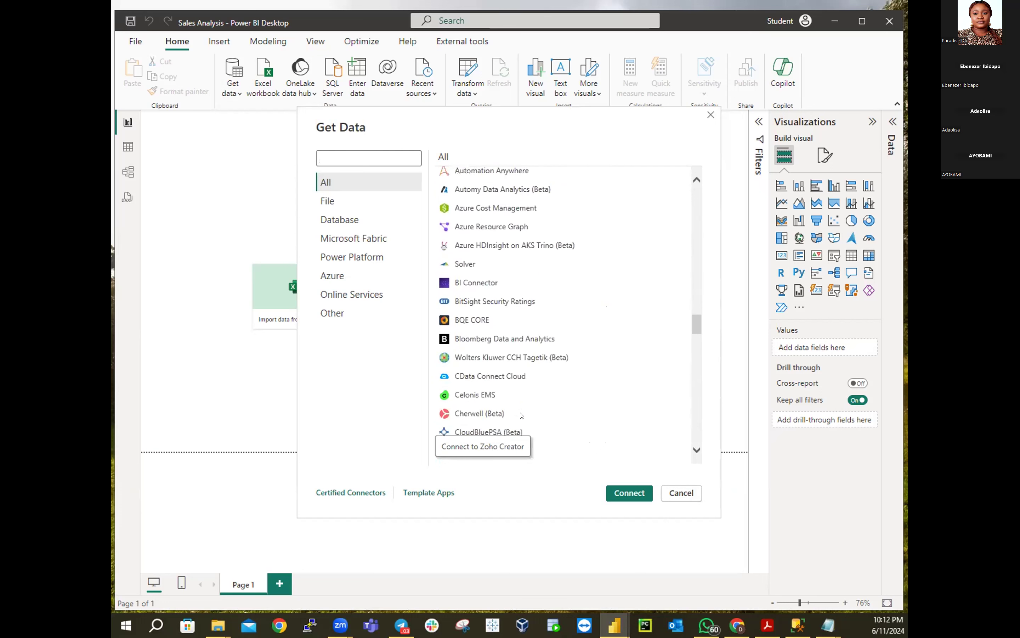
pyautogui.scroll(-4, 522, 415)
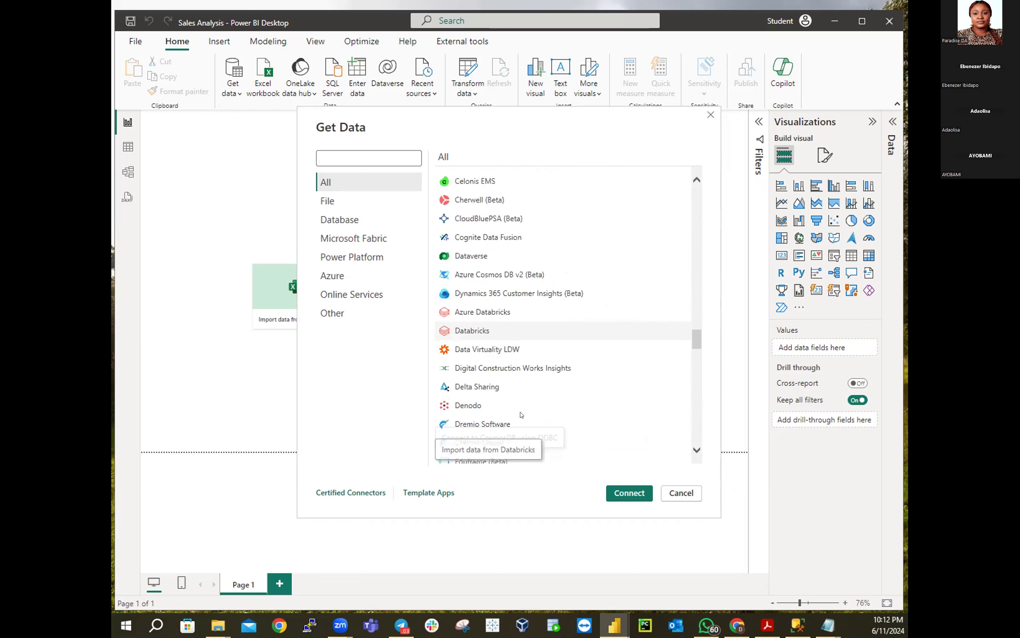
pyautogui.scroll(-2, 522, 414)
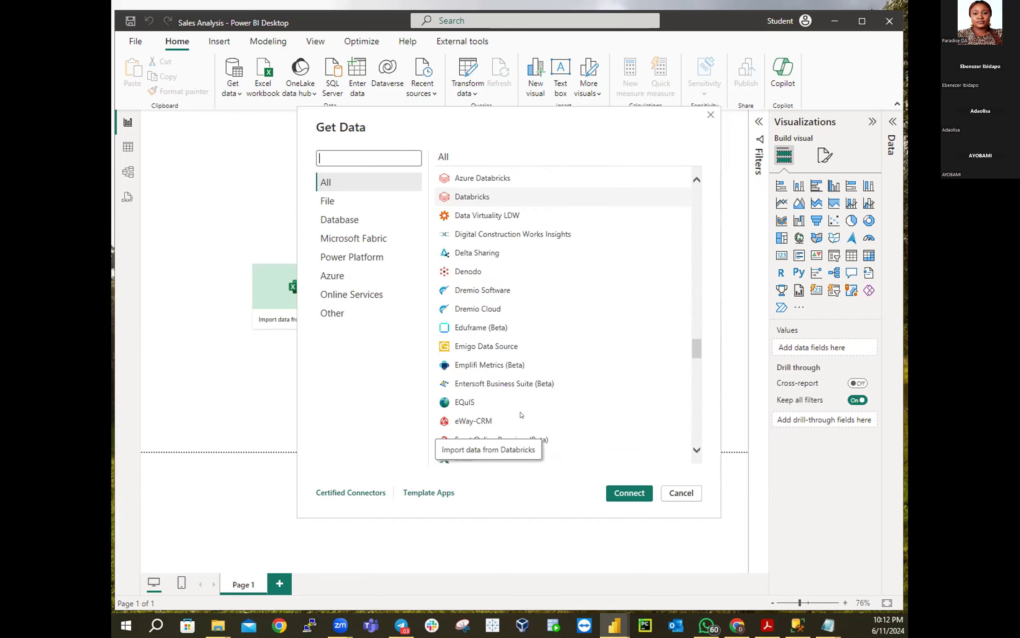
pyautogui.scroll(2, 522, 415)
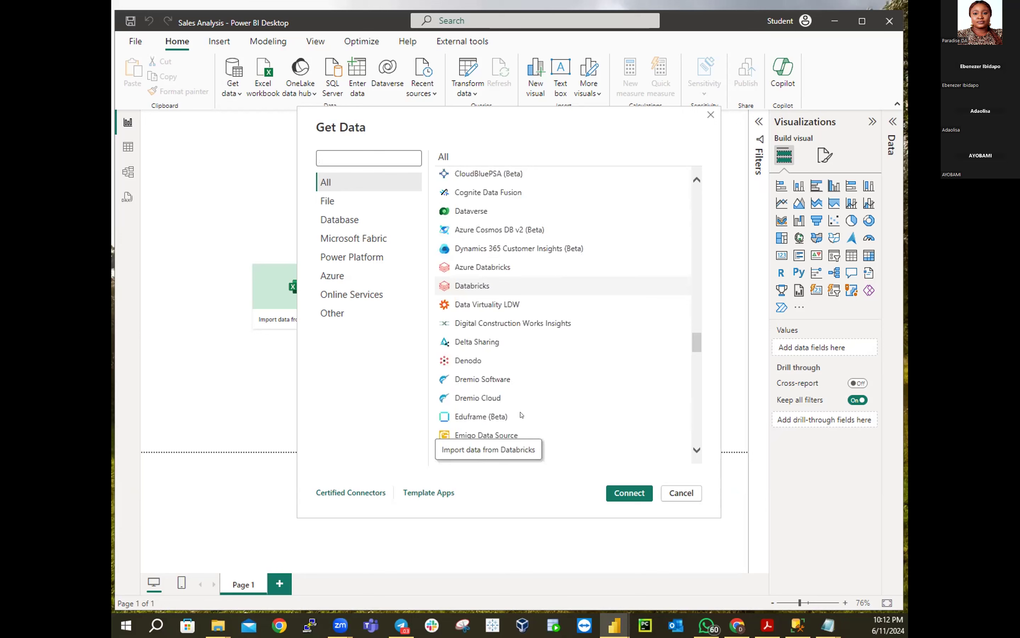
pyautogui.scroll(-6, 521, 415)
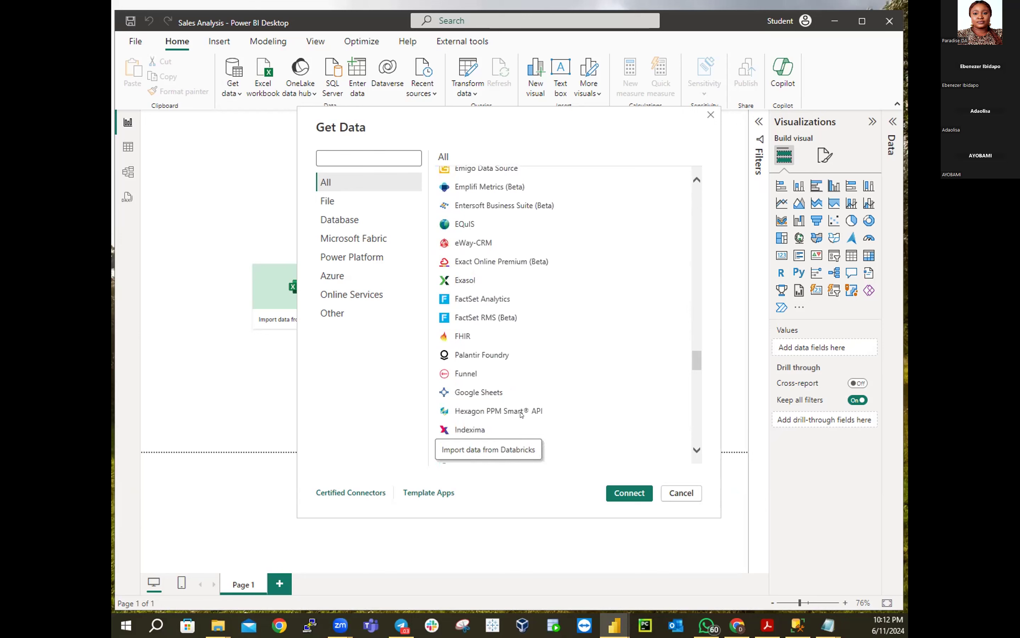
pyautogui.scroll(-7, 521, 415)
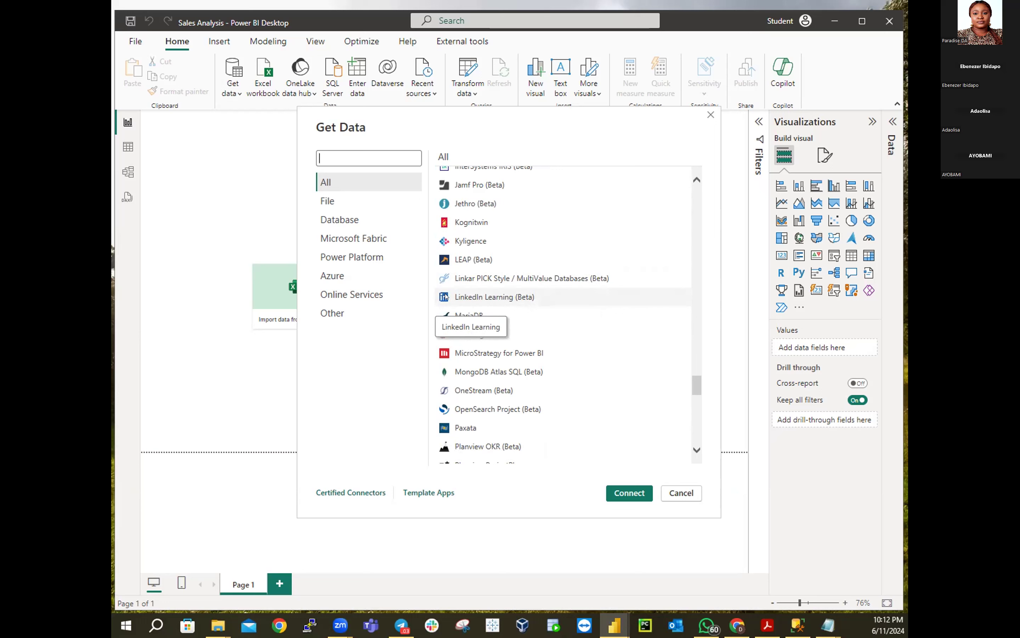
pyautogui.scroll(5, 464, 297)
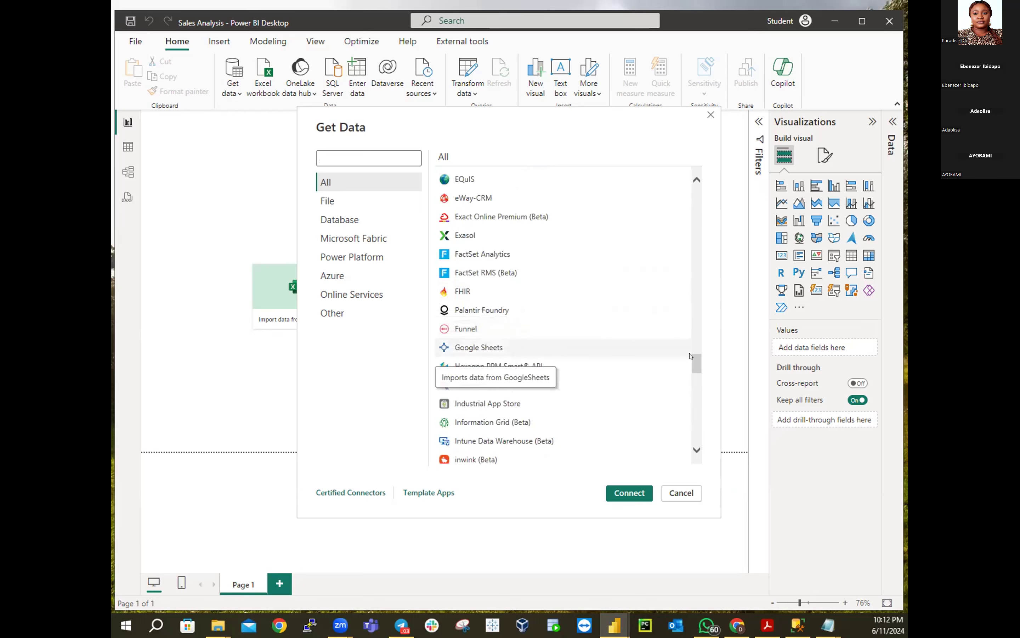
# Pick SQL Server database in Get Data and continue to its connection form
pyautogui.moveTo(694, 356); pyautogui.dragTo(697, 176)
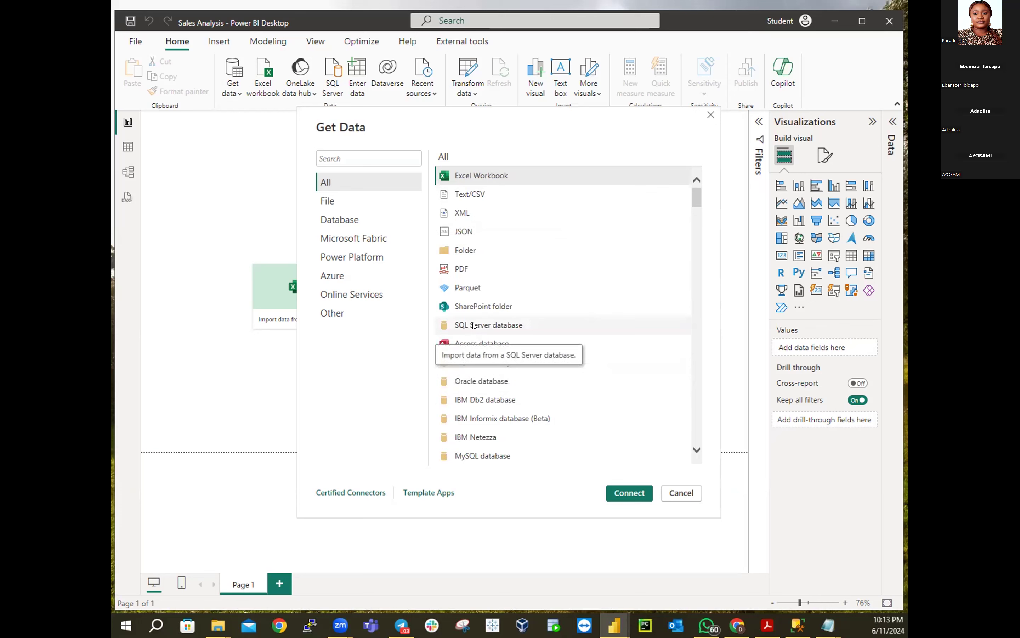
pyautogui.click(474, 325)
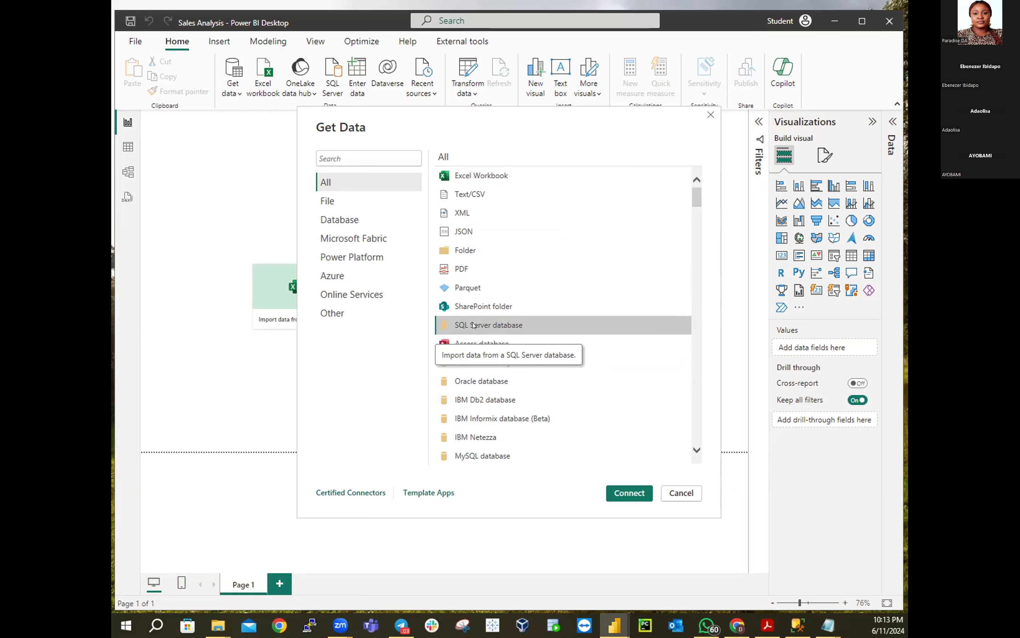
pyautogui.click(624, 494)
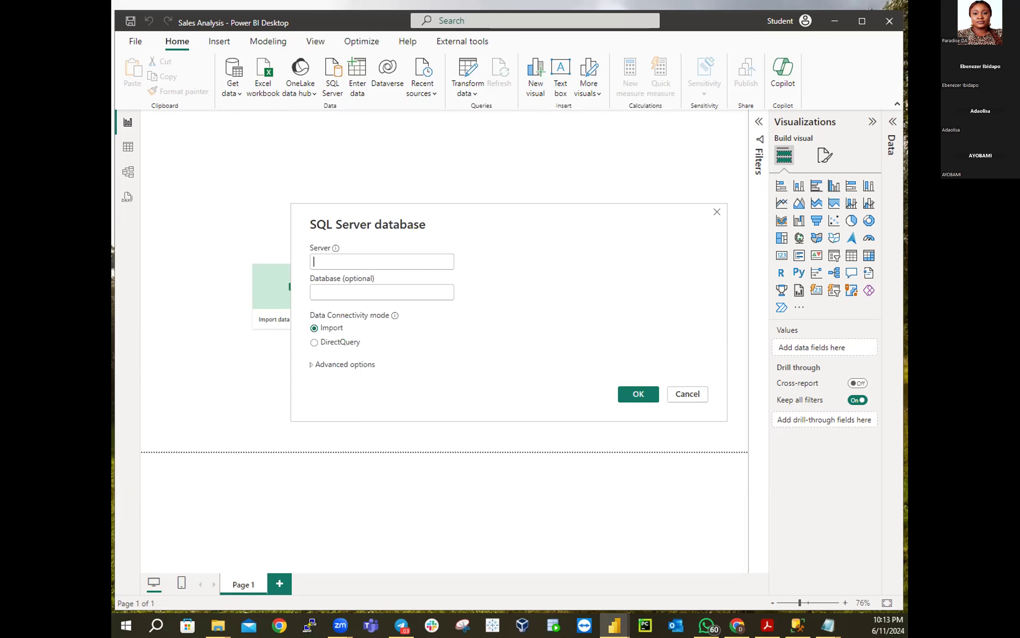
# Copy the server name from Notepad into the Server field
pyautogui.moveTo(828, 625)
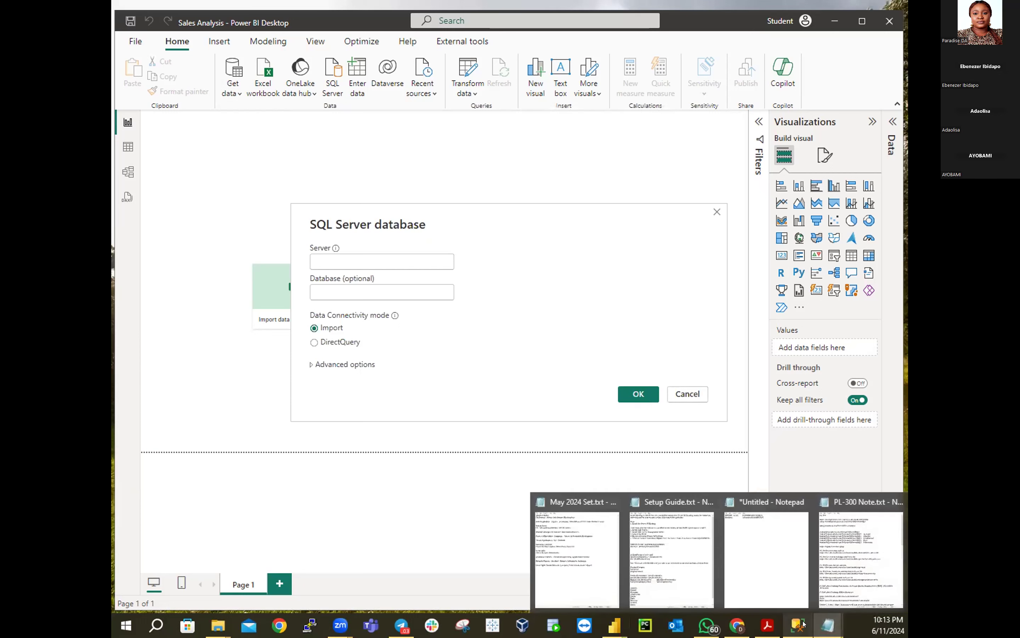
pyautogui.click(785, 595)
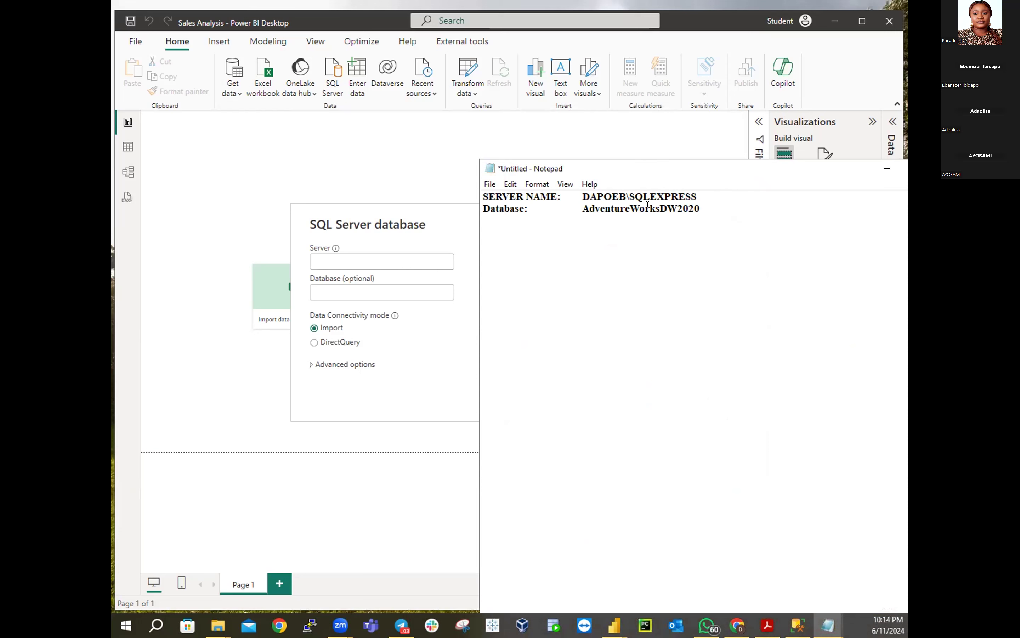
pyautogui.moveTo(578, 193); pyautogui.dragTo(694, 184)
pyautogui.hotkey('ctrl', 'a')
pyautogui.click(693, 211)
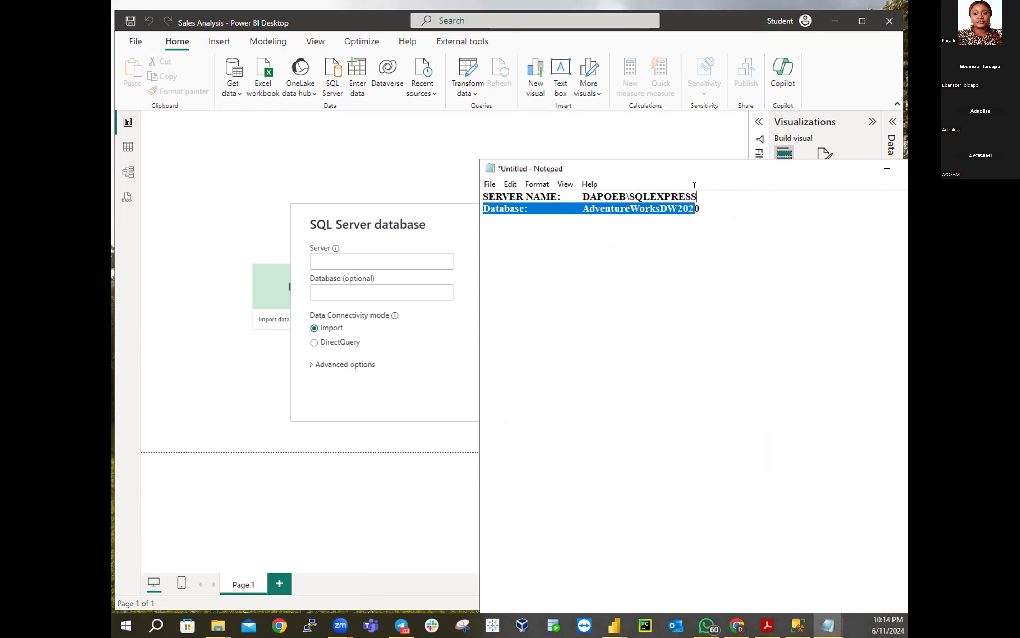
pyautogui.click(737, 226)
pyautogui.moveTo(583, 197); pyautogui.dragTo(703, 186)
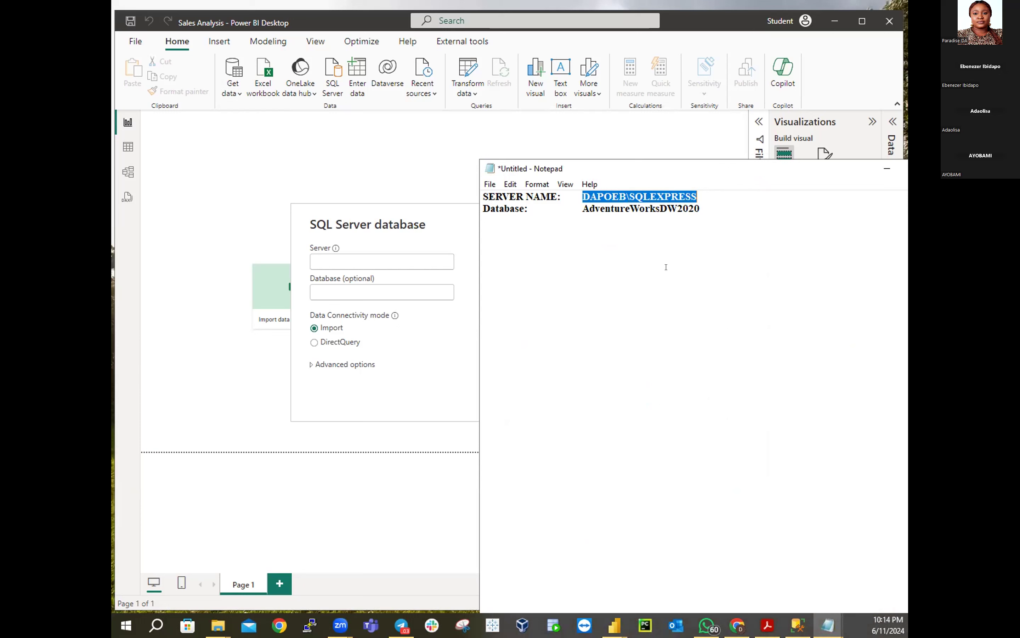
pyautogui.rightClick(634, 197)
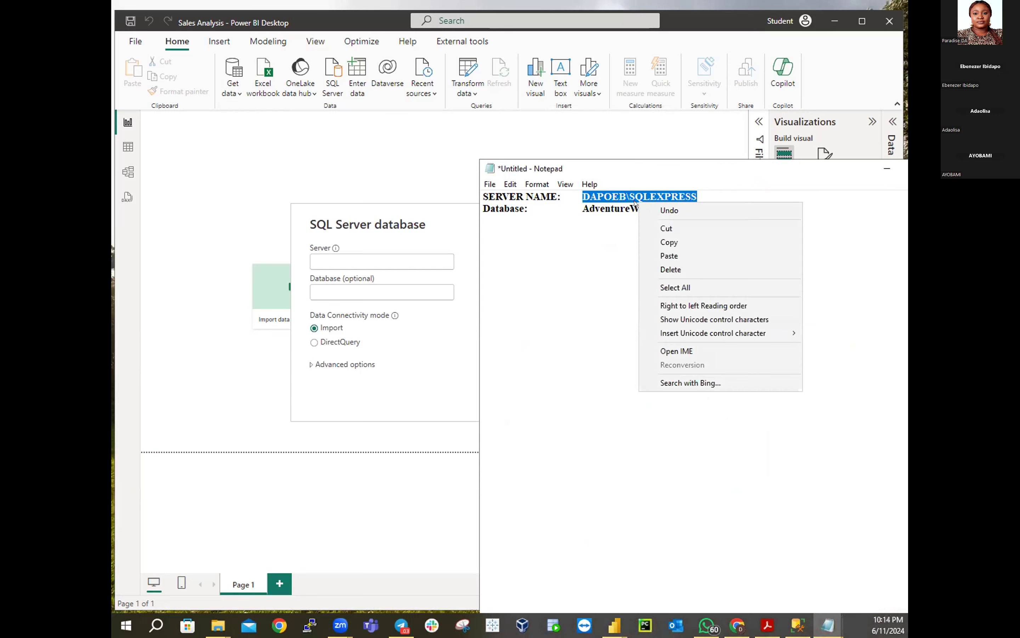
pyautogui.click(671, 244)
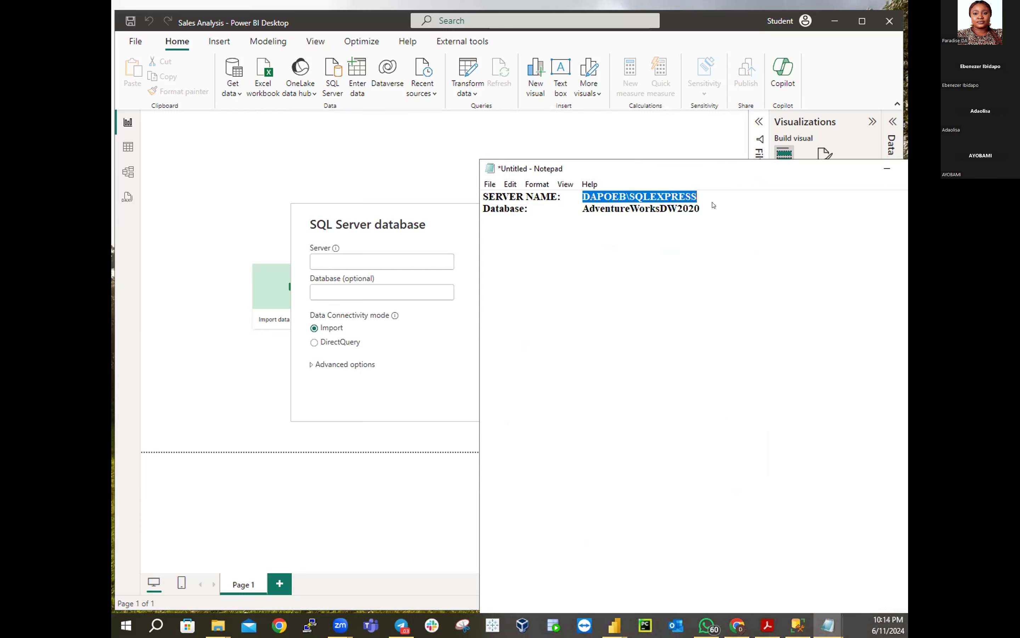
pyautogui.click(887, 168)
pyautogui.click(347, 256)
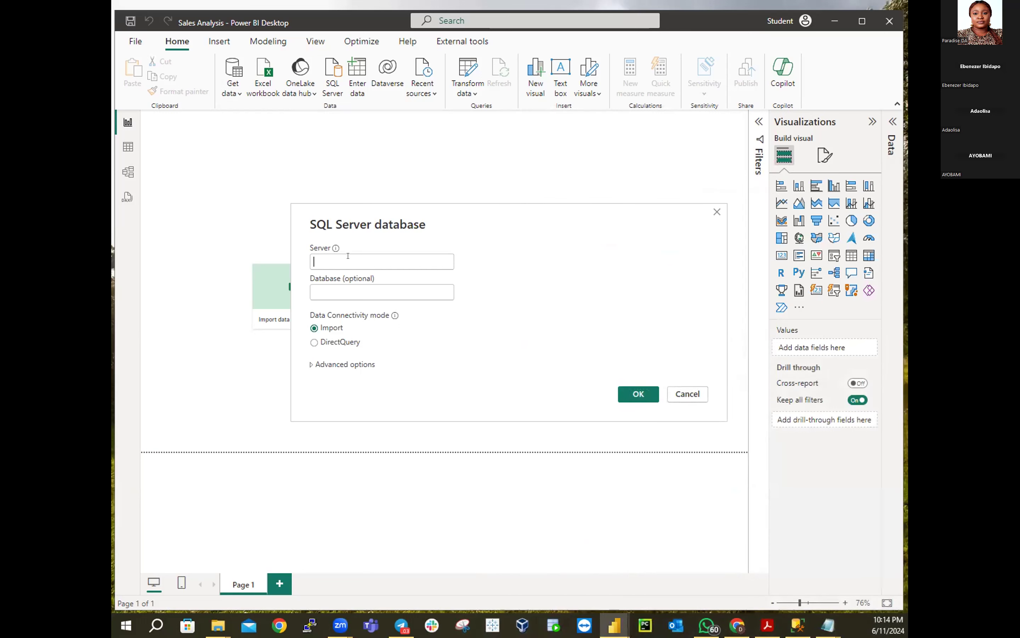
pyautogui.hotkey('ctrl', 'v')
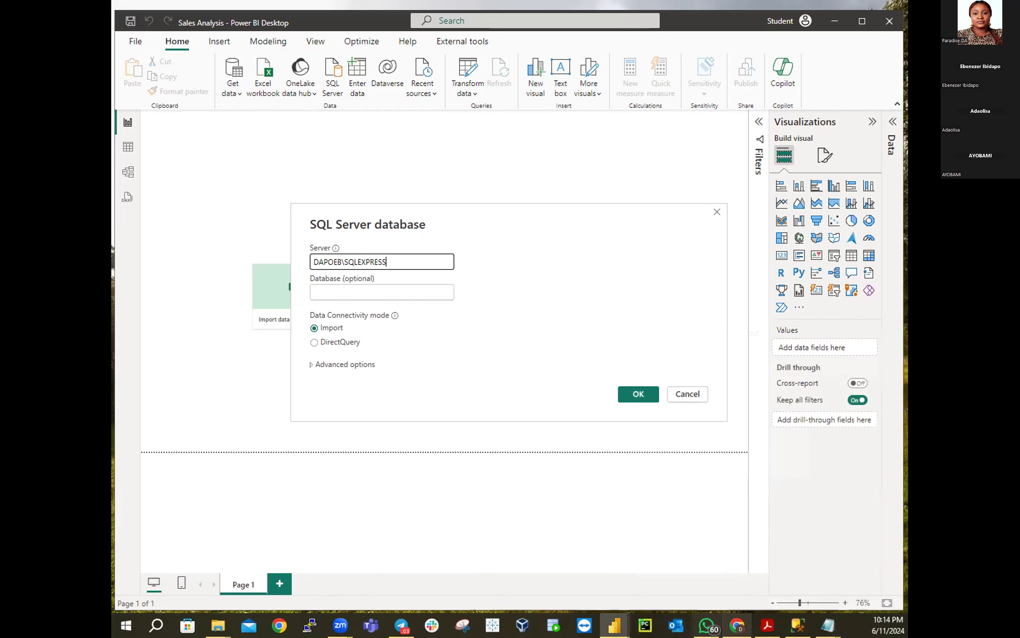
# Paste AdventureWorksDW2020 from Notepad into the Database field and submit the connection
pyautogui.click(830, 623)
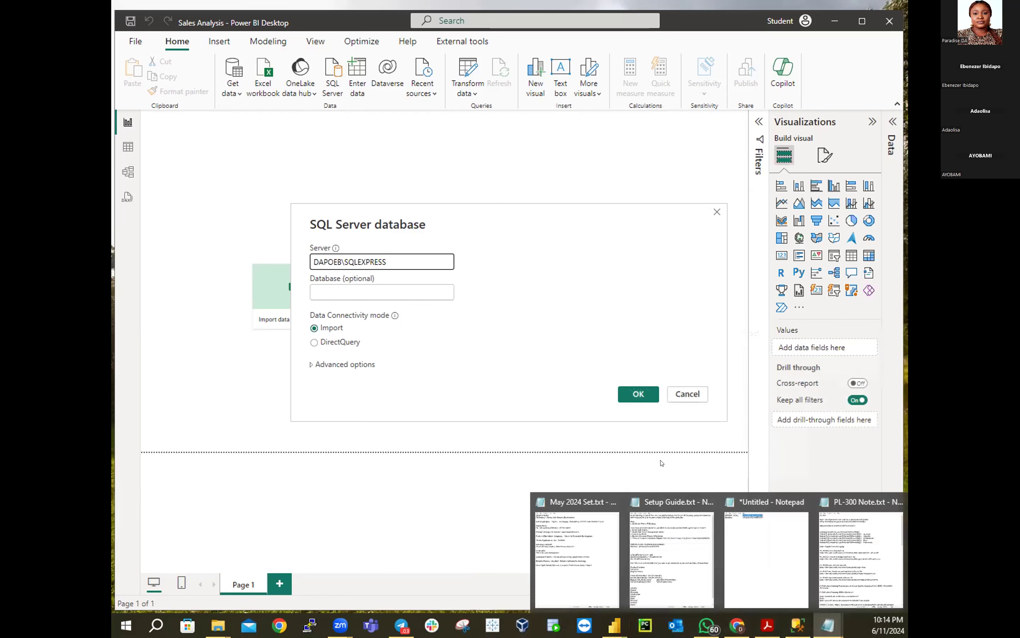
pyautogui.click(752, 542)
pyautogui.moveTo(583, 205); pyautogui.dragTo(713, 204)
pyautogui.rightClick(667, 205)
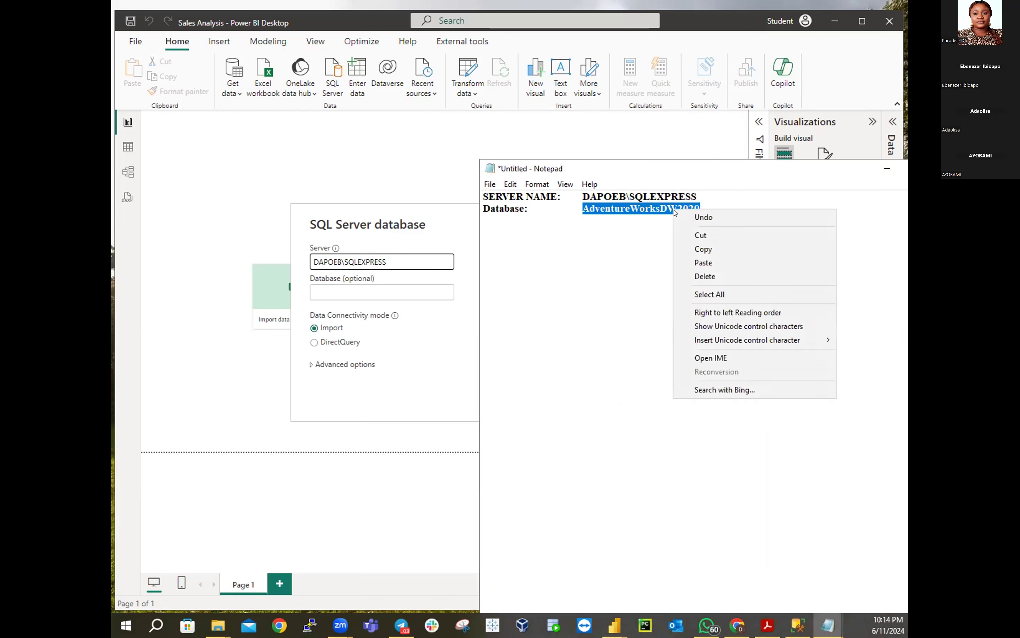
pyautogui.click(696, 249)
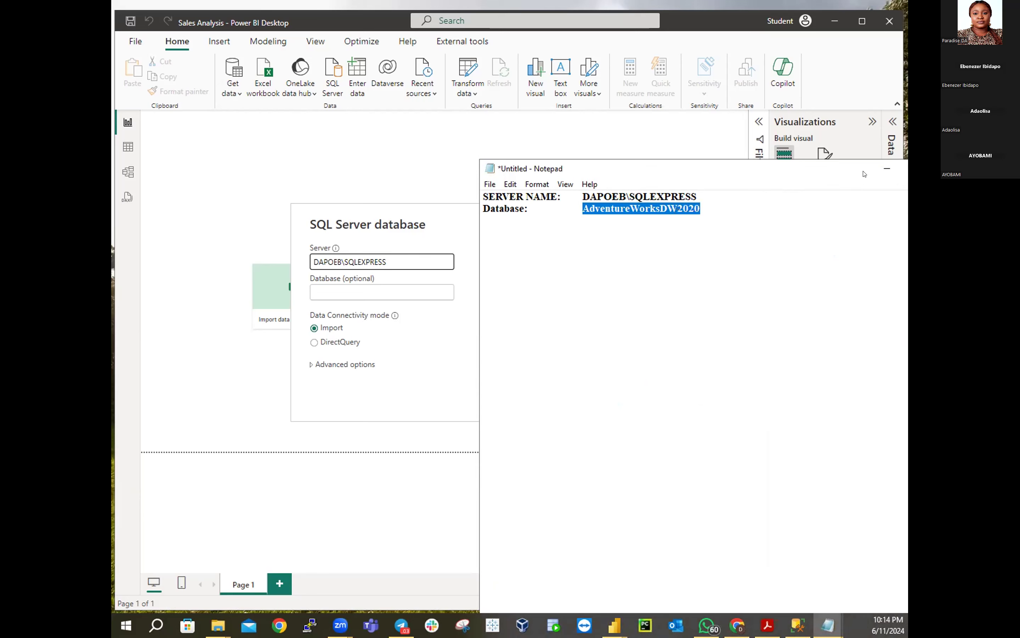
pyautogui.click(887, 168)
pyautogui.click(324, 286)
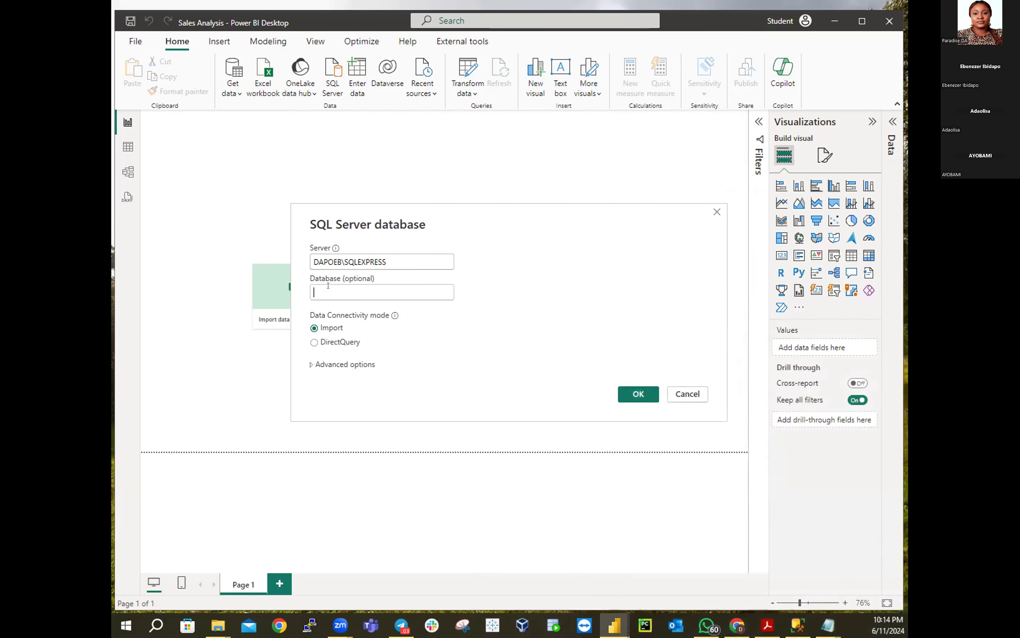
pyautogui.hotkey('ctrl', 'v')
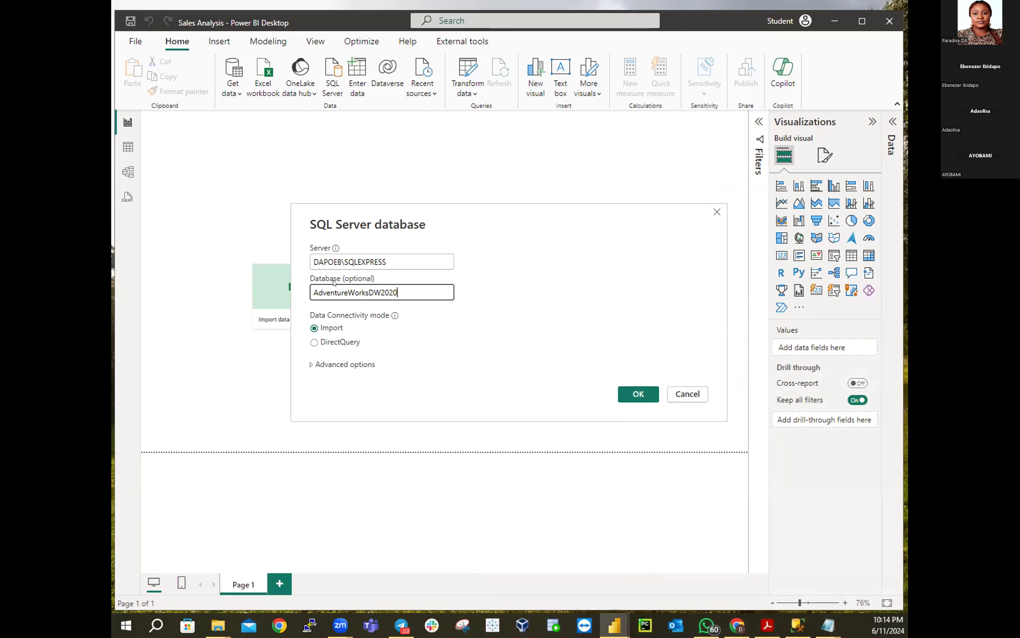
pyautogui.click(626, 392)
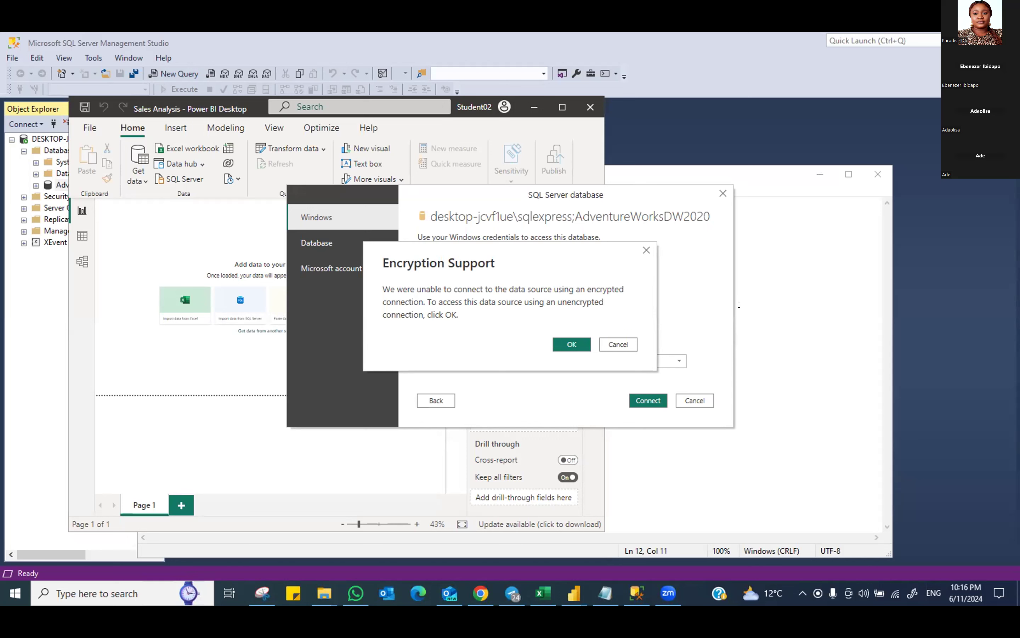
# Dismiss the encryption warning, cancel, and start a new SQL Server connection from Get data
pyautogui.click(616, 344)
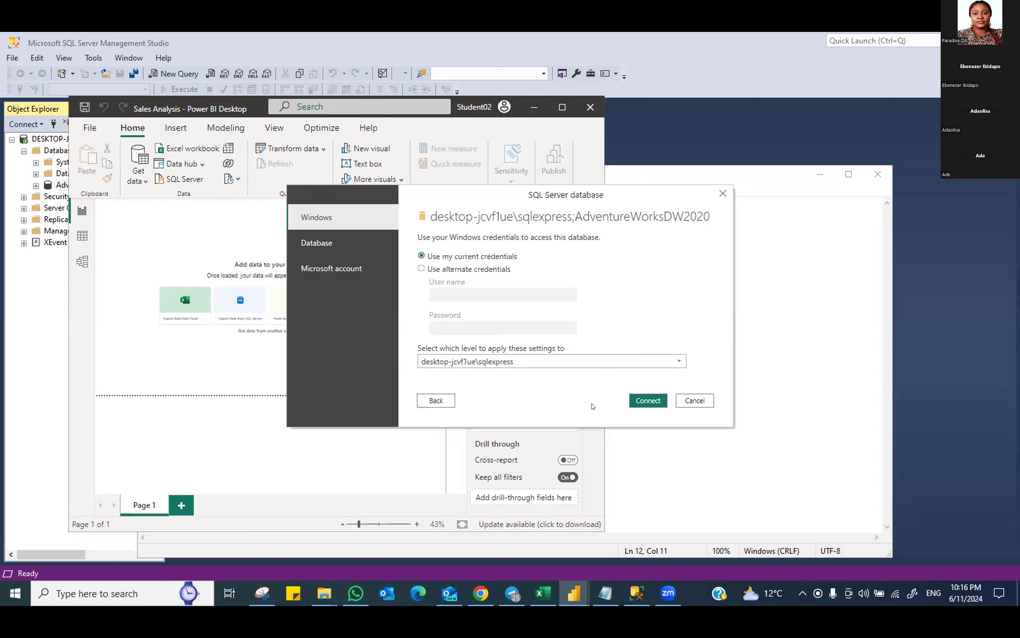
pyautogui.click(695, 400)
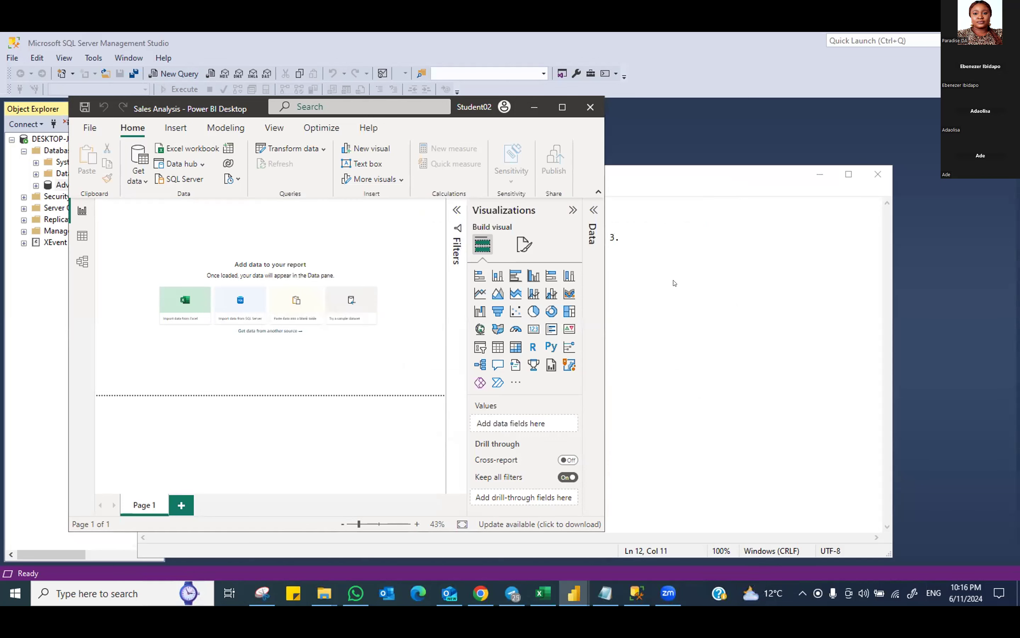
pyautogui.click(138, 180)
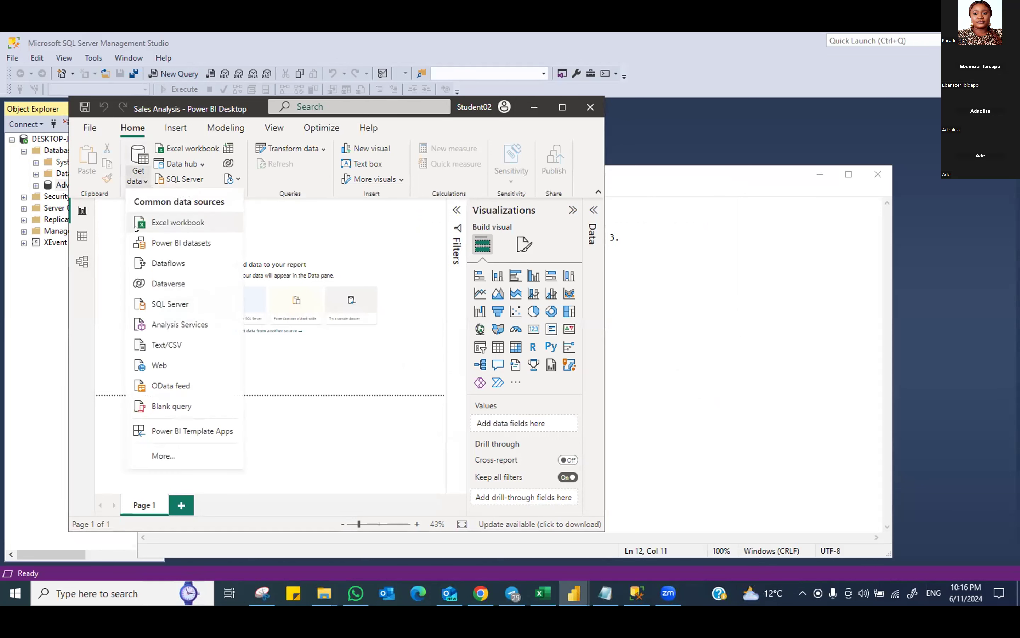
pyautogui.click(163, 303)
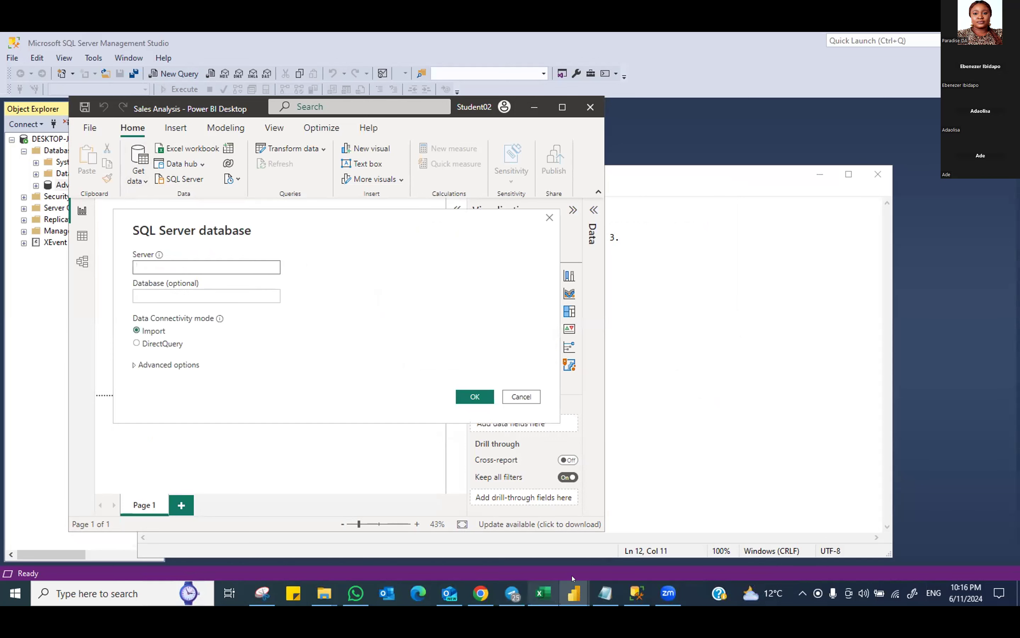
# Copy DESKTOP-JCVF1UE\SQLEXPRESS from Notepad into the Server field
pyautogui.click(606, 592)
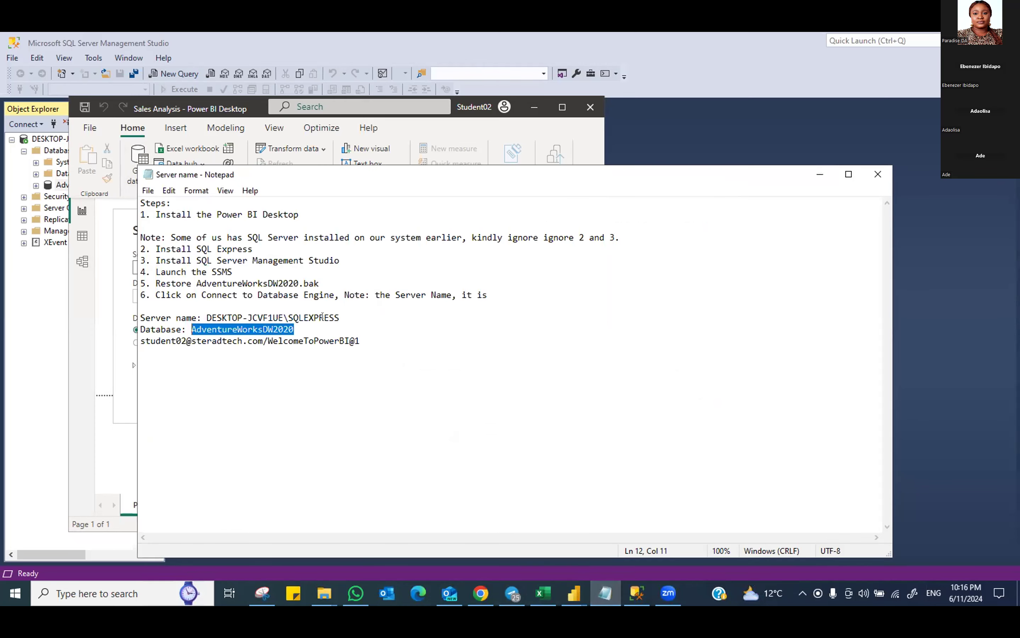
pyautogui.moveTo(340, 317); pyautogui.dragTo(205, 316)
pyautogui.rightClick(206, 316)
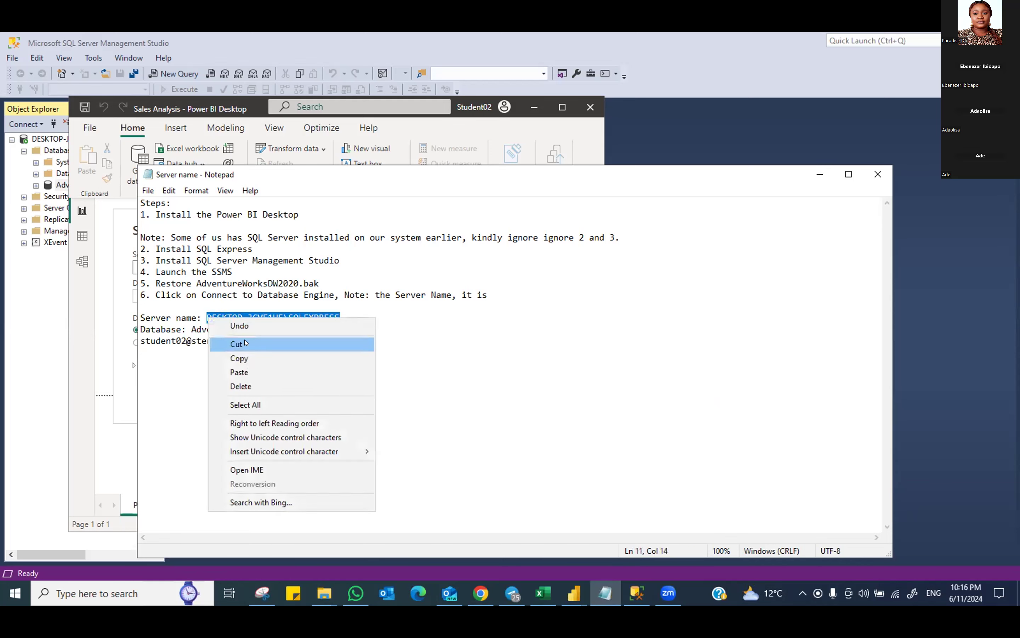
pyautogui.click(239, 359)
pyautogui.click(106, 443)
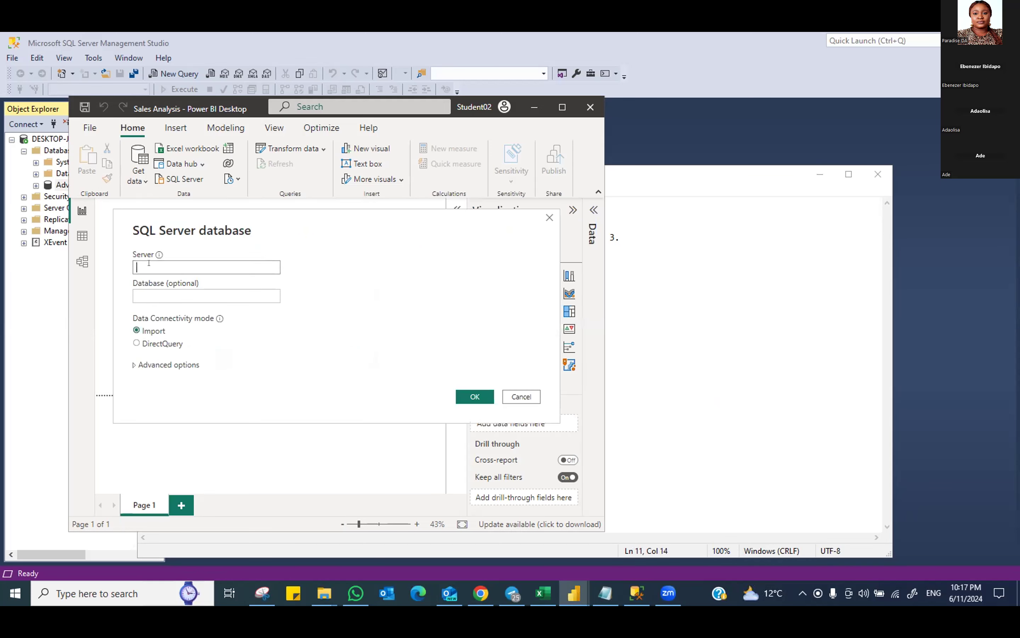
pyautogui.rightClick(149, 265)
pyautogui.click(169, 324)
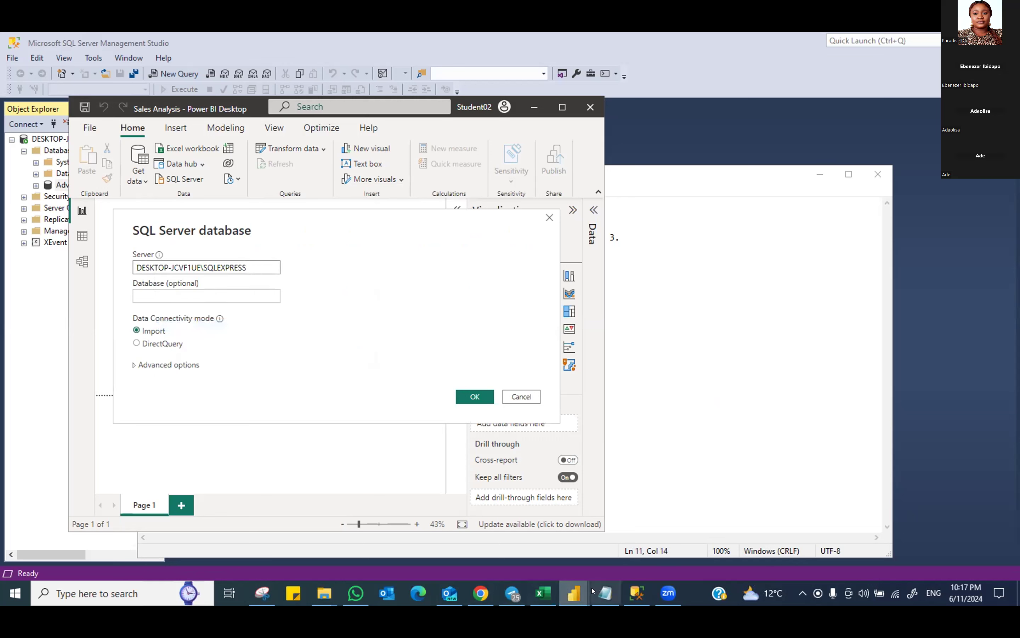
# Copy AdventureWorksDW2020 from Notepad into the Database field and submit the connection
pyautogui.click(599, 592)
pyautogui.moveTo(295, 329); pyautogui.dragTo(191, 328)
pyautogui.rightClick(193, 329)
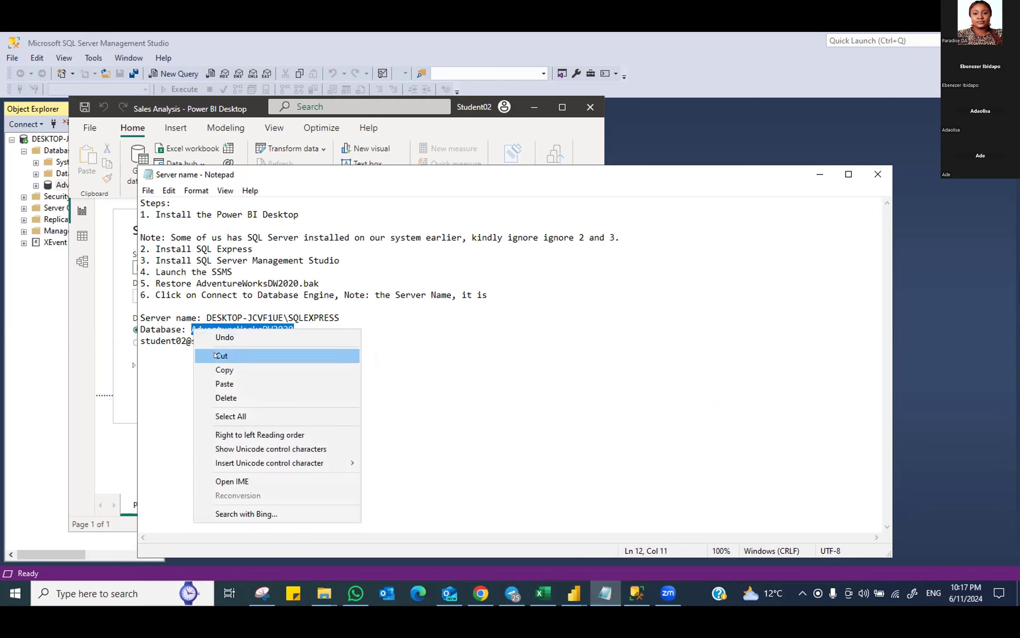
pyautogui.click(224, 369)
pyautogui.click(574, 593)
pyautogui.rightClick(161, 290)
pyautogui.click(193, 349)
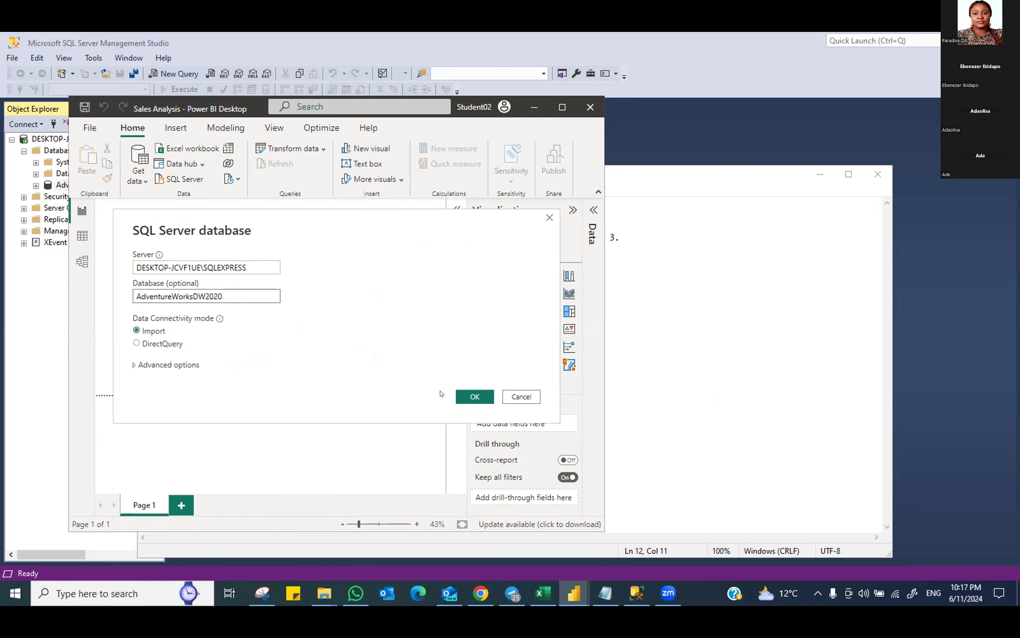
pyautogui.click(475, 394)
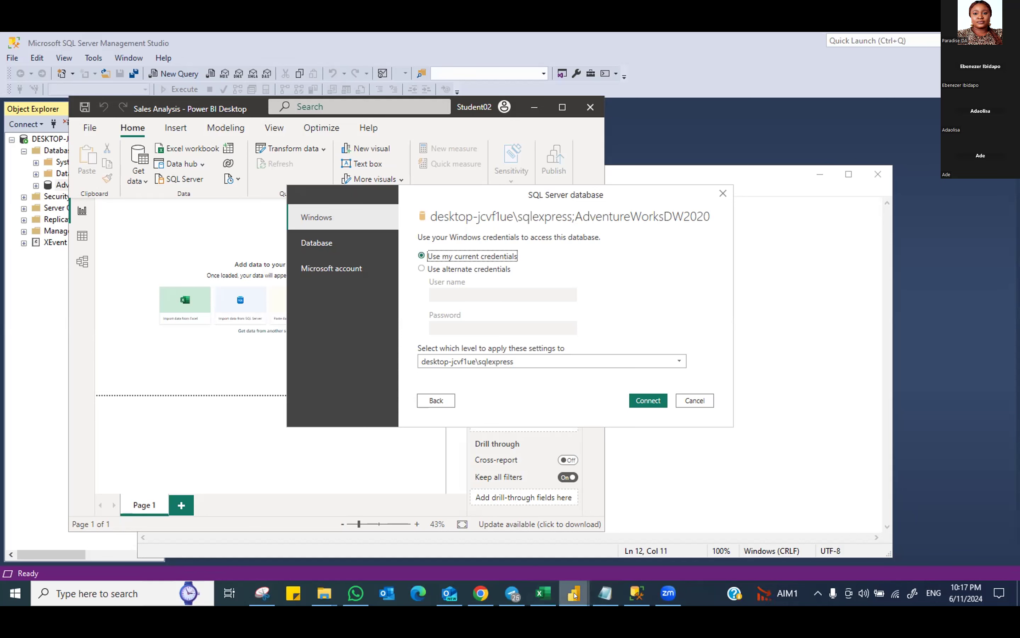
# Leave the Power BI credentials prompt and bring SQL Server Management Studio to the front
pyautogui.click(624, 591)
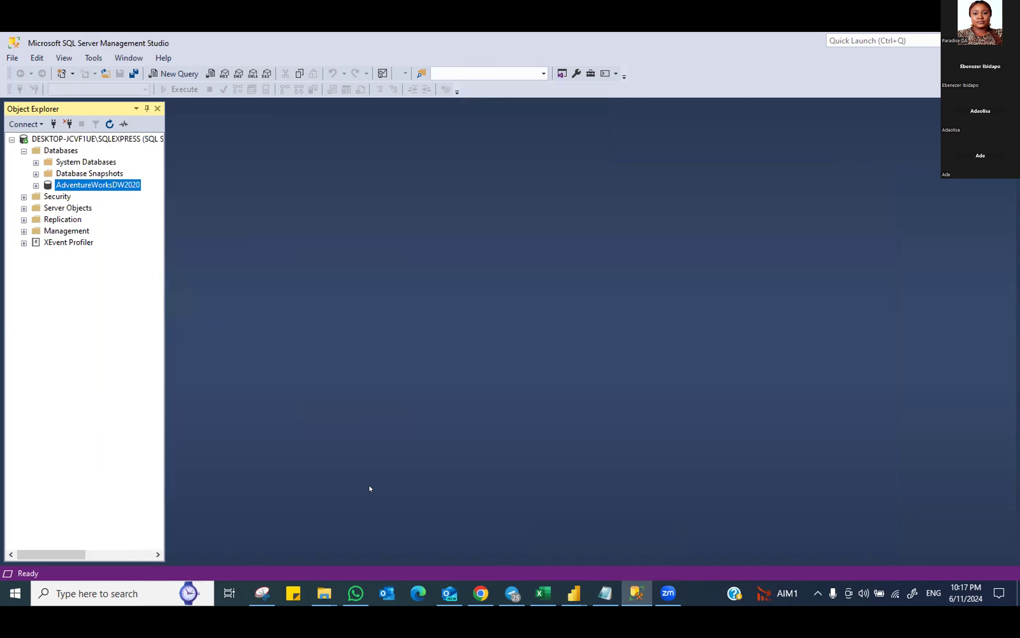
pyautogui.click(24, 121)
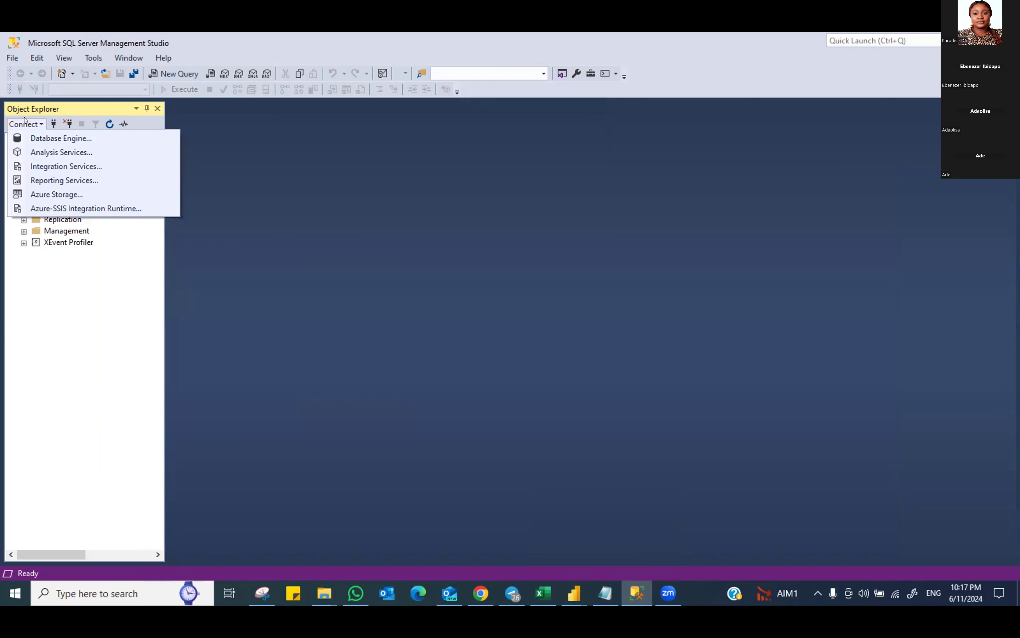
pyautogui.click(44, 137)
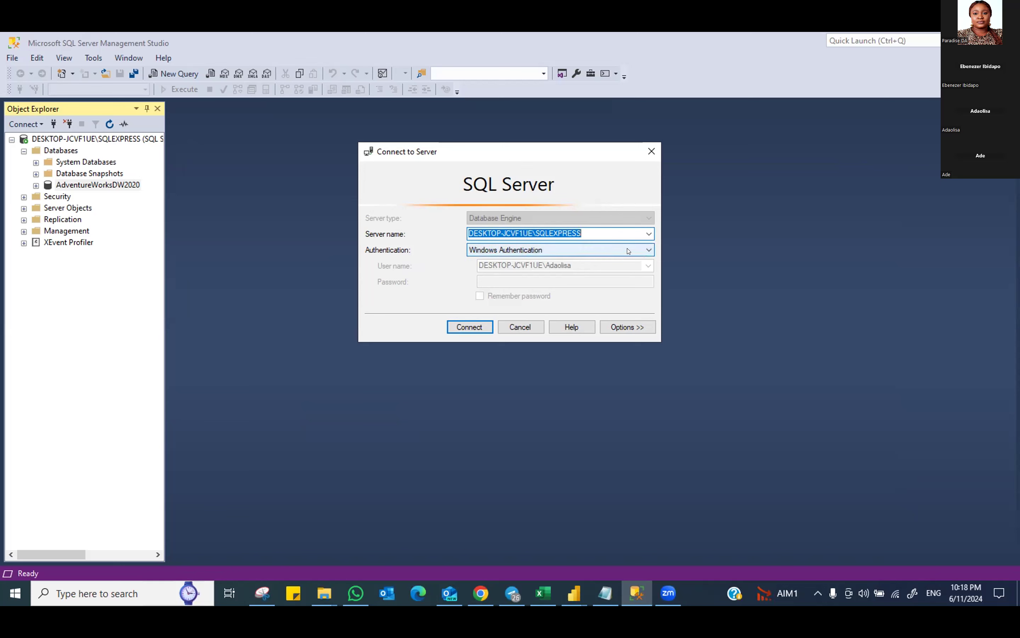
pyautogui.click(648, 249)
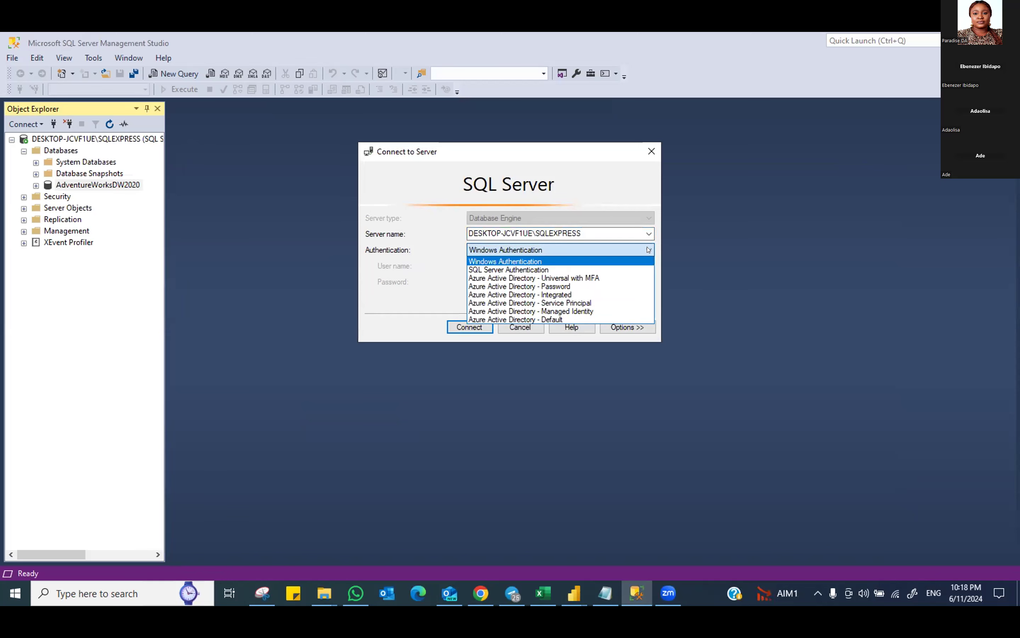
pyautogui.click(648, 250)
pyautogui.click(520, 327)
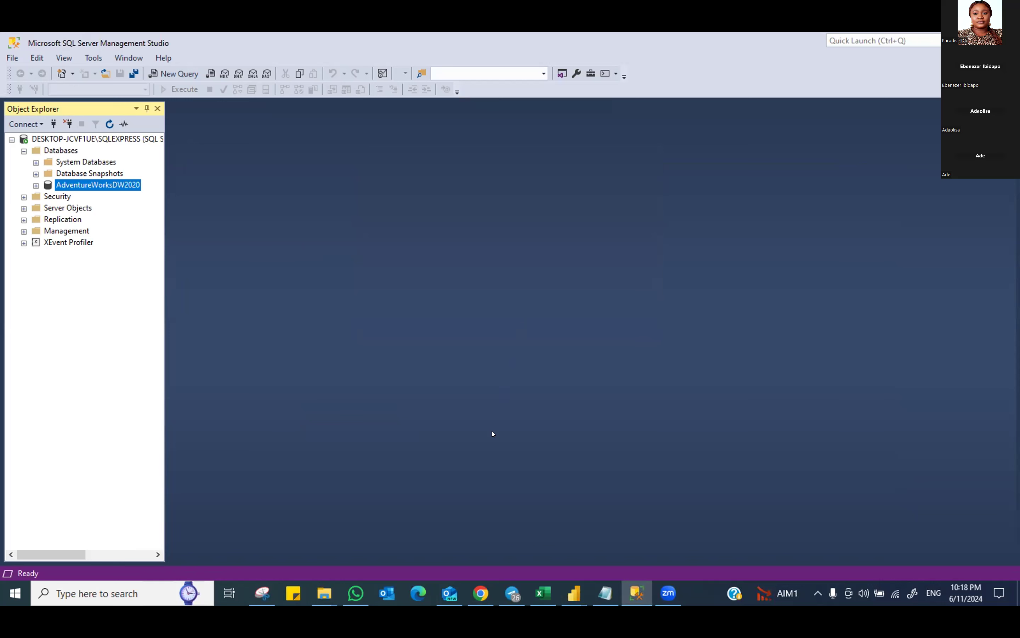
# Expand Security > Logins and open Properties for the Windows login
pyautogui.click(65, 194)
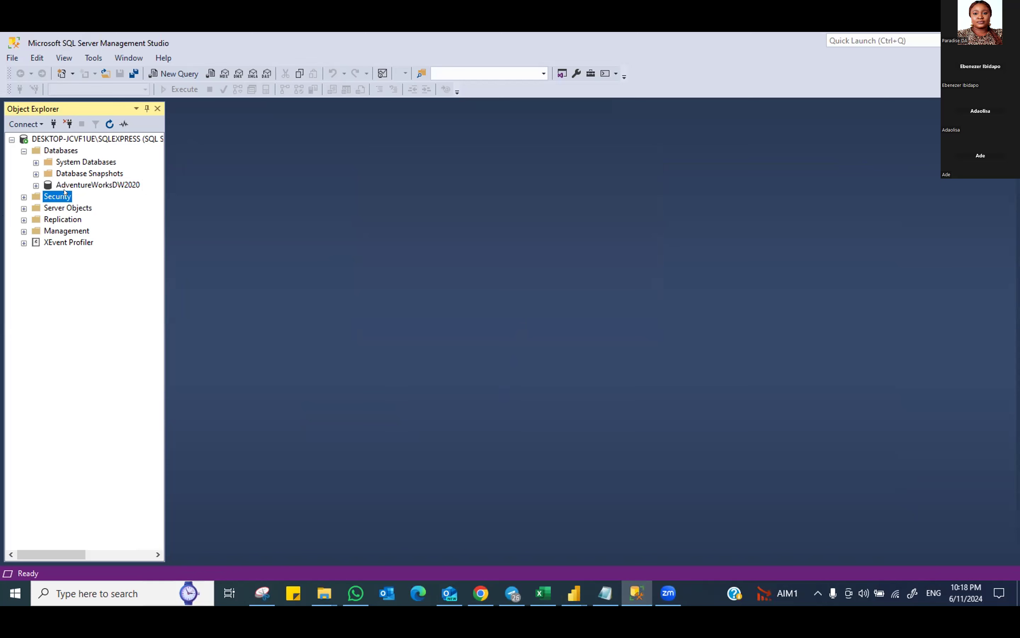
pyautogui.click(24, 197)
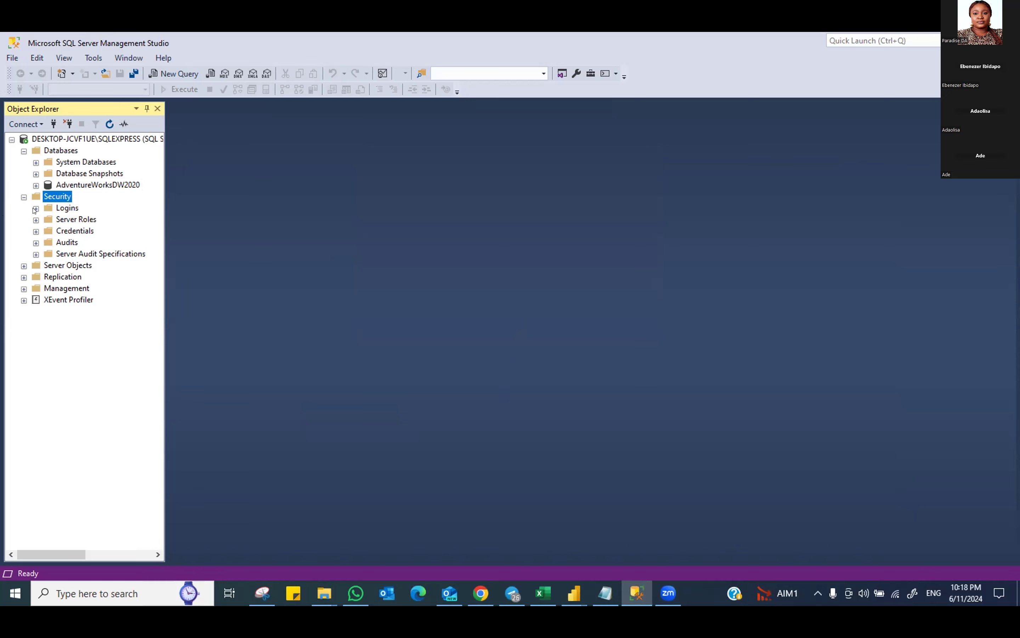
pyautogui.click(35, 208)
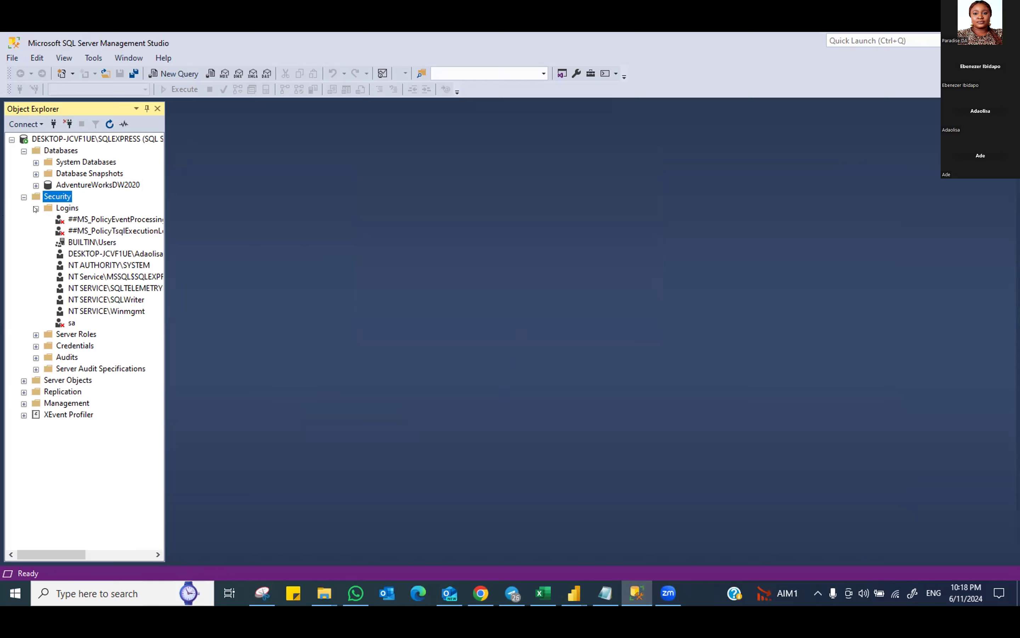
pyautogui.rightClick(88, 253)
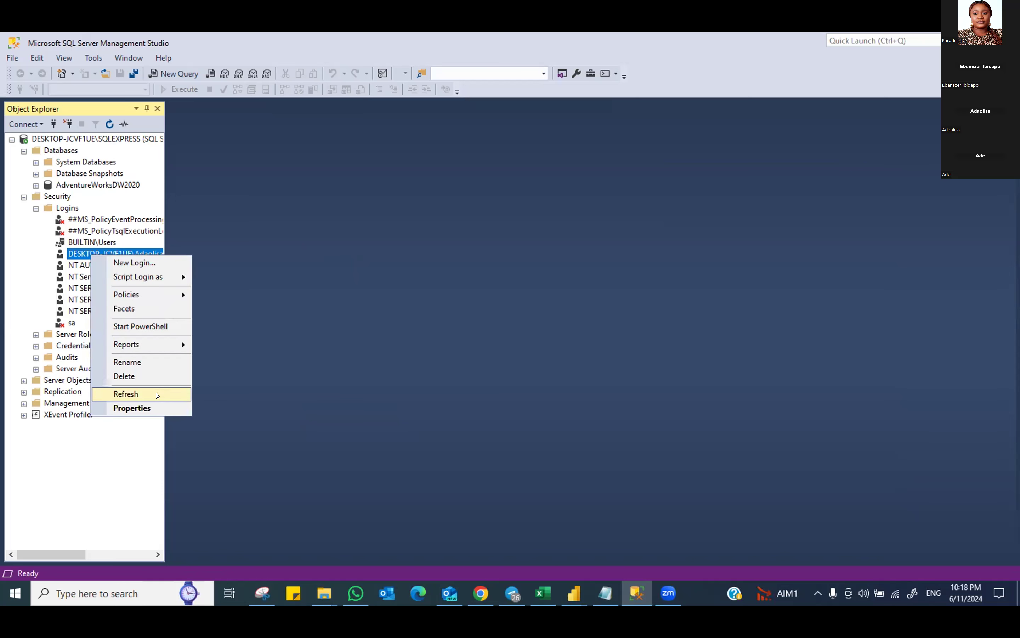
pyautogui.click(142, 405)
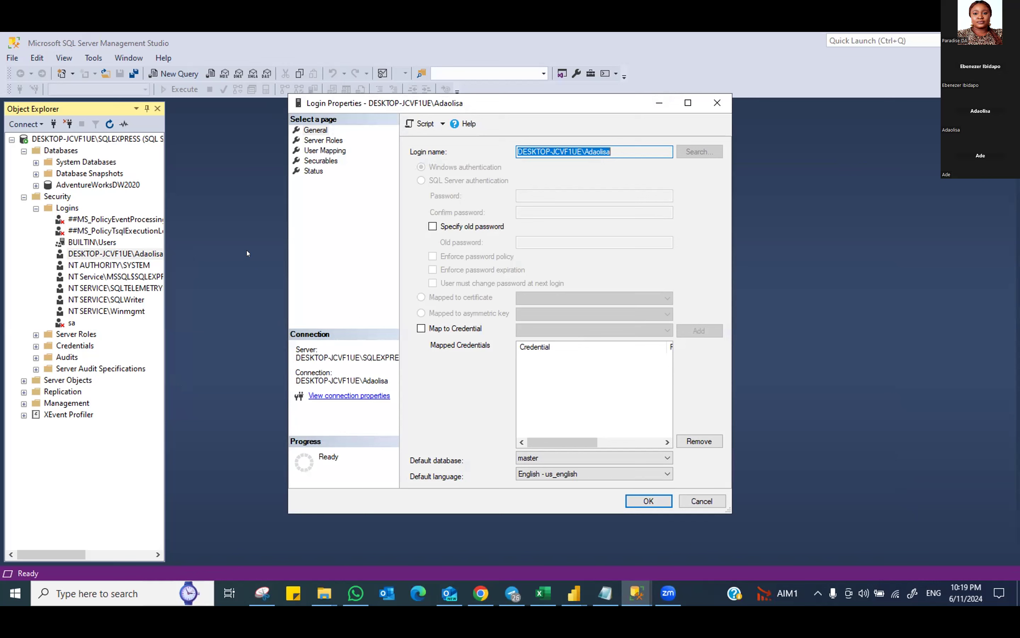
# In User Mapping, map the login to AdventureWorksDW2020 with db_securityadmin and save
pyautogui.click(319, 140)
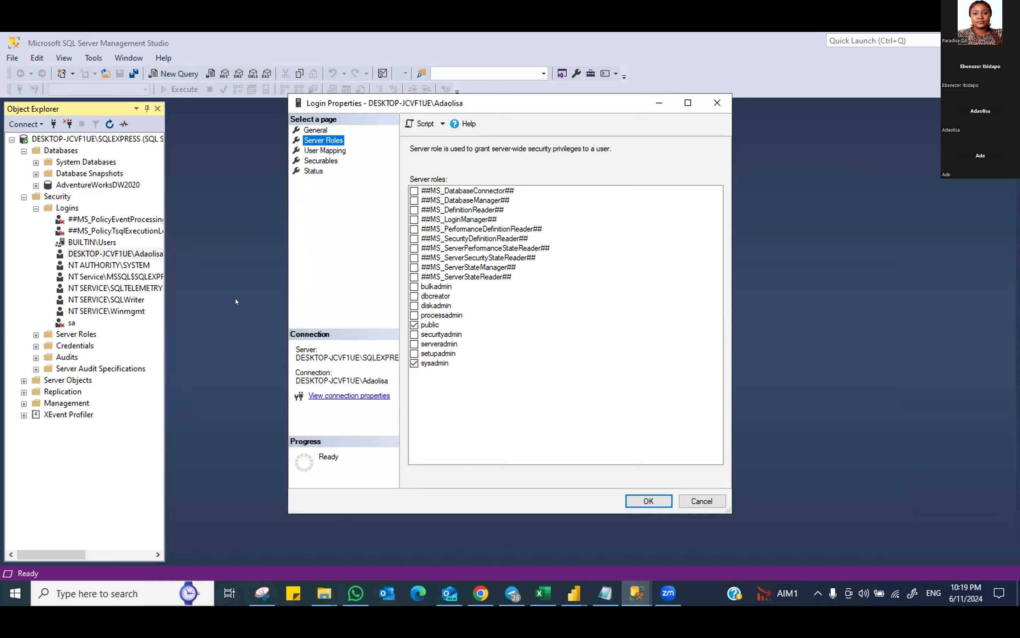
pyautogui.click(329, 151)
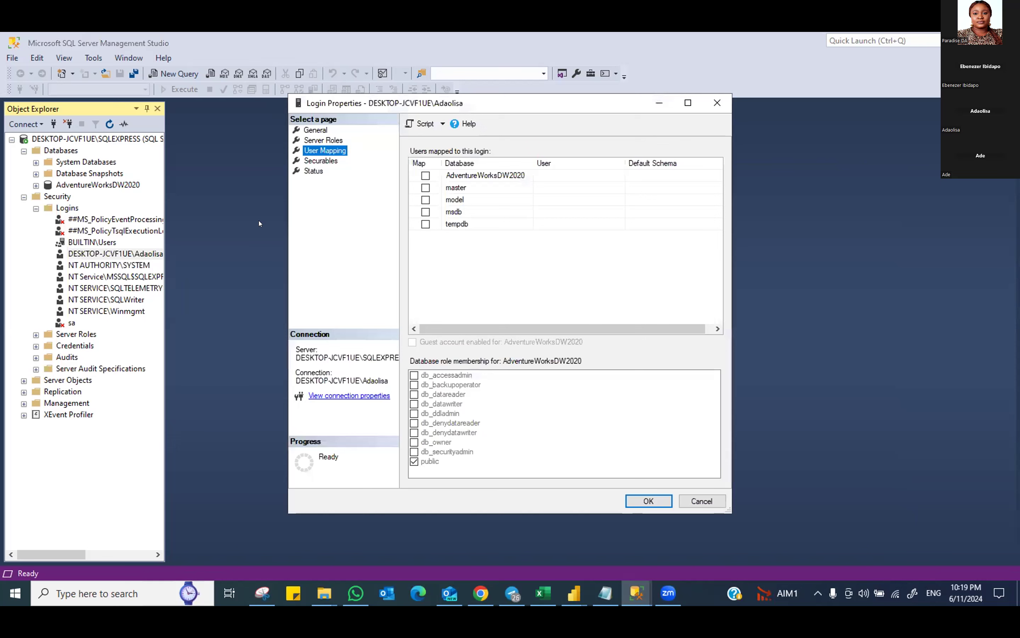
pyautogui.click(426, 176)
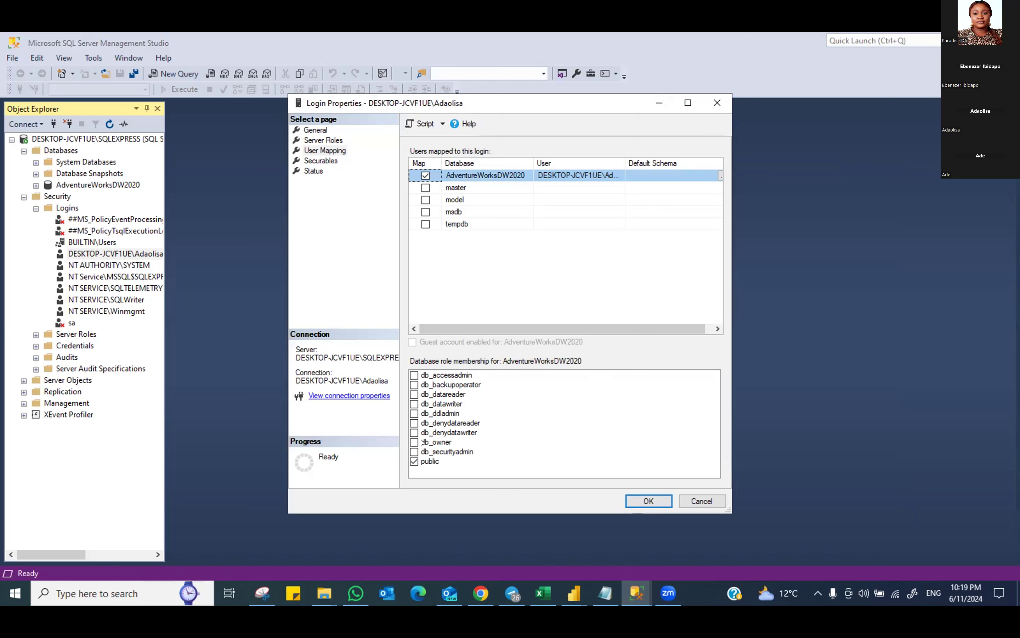
pyautogui.click(414, 451)
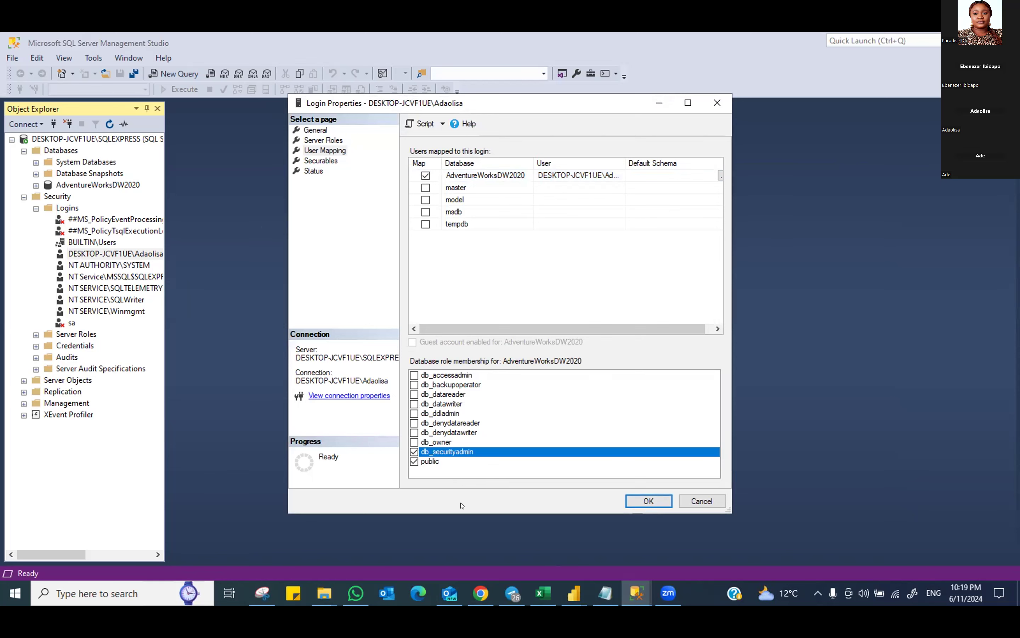
pyautogui.click(638, 500)
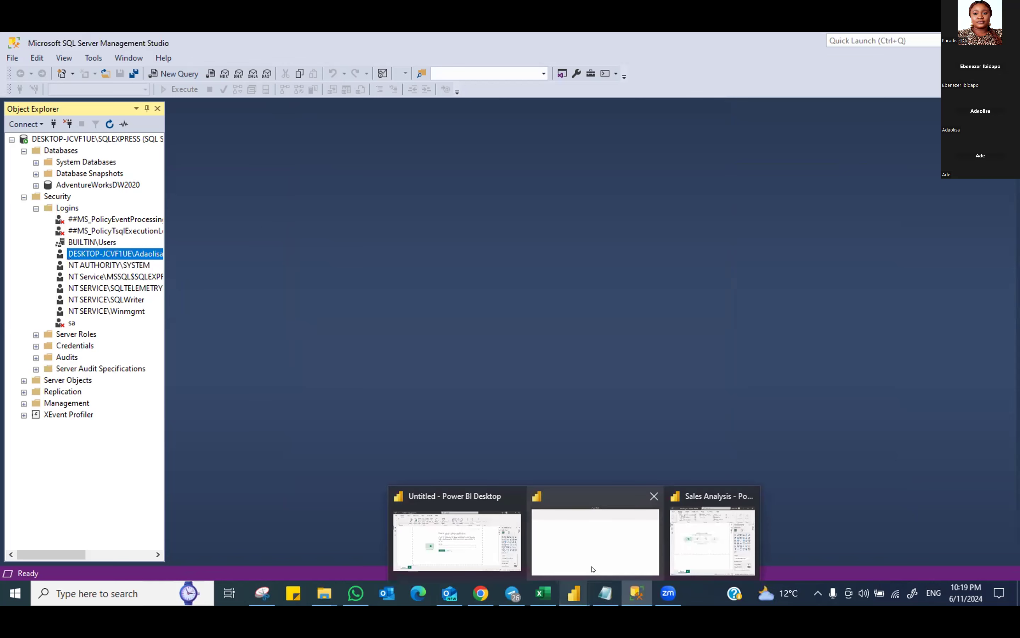
# Return to the Sales Analysis report, clear the pending prompt, and start a SQL Server connection
pyautogui.click(573, 590)
pyautogui.click(572, 591)
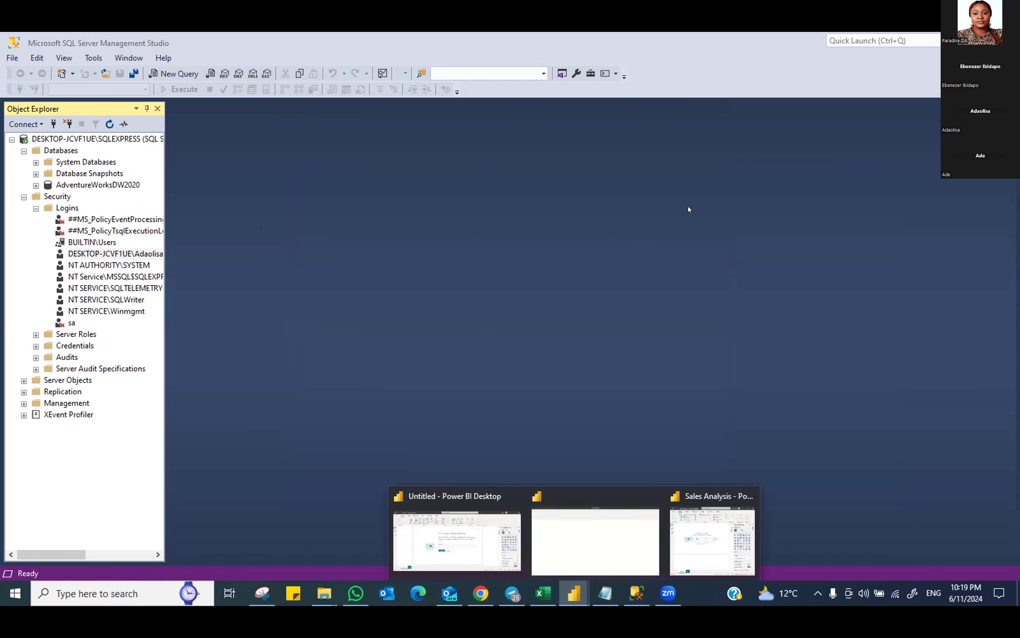
pyautogui.click(698, 530)
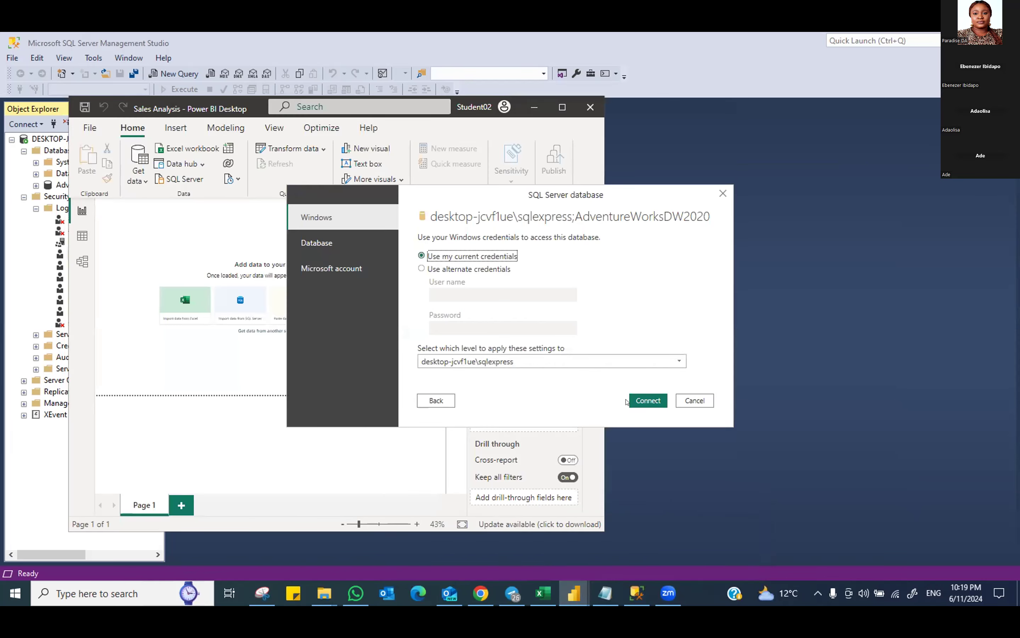
pyautogui.click(648, 401)
pyautogui.click(143, 181)
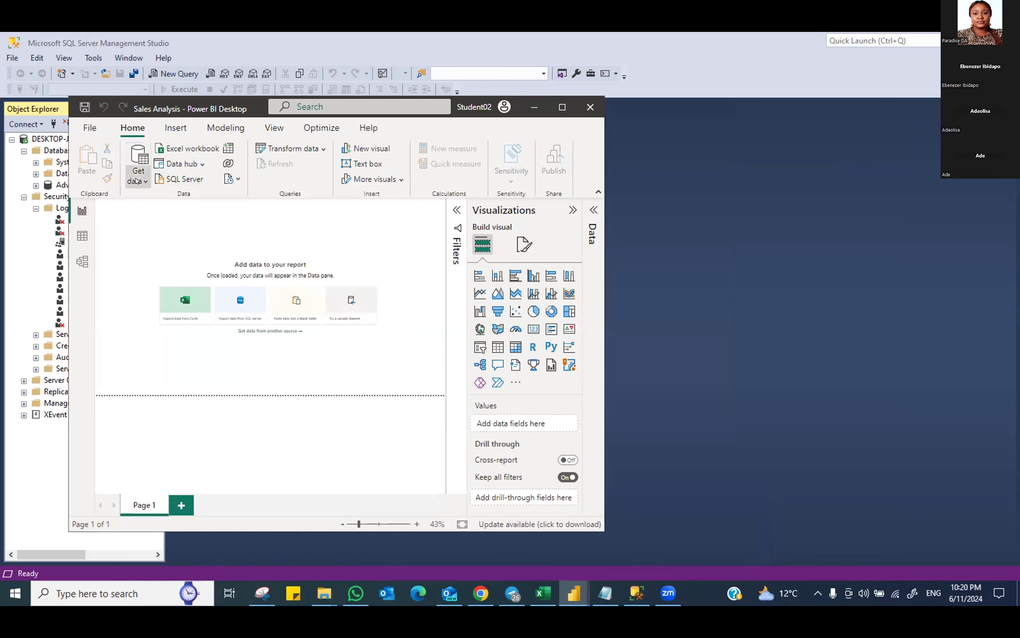
pyautogui.click(158, 297)
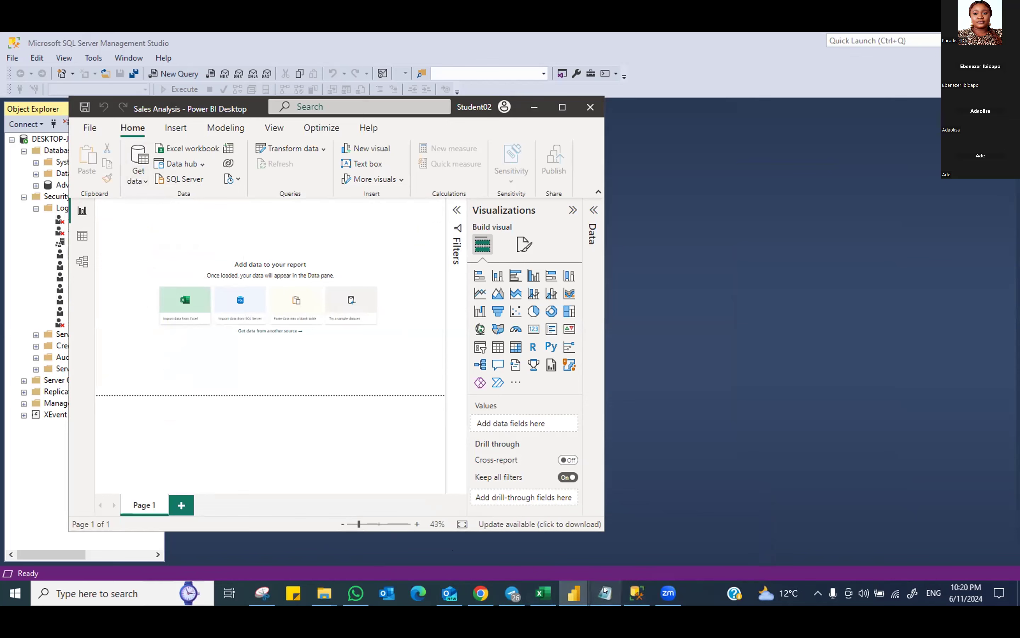
# Copy DESKTOP-JCVF1UE\SQLEXPRESS from Notepad into the Server field
pyautogui.moveTo(606, 591)
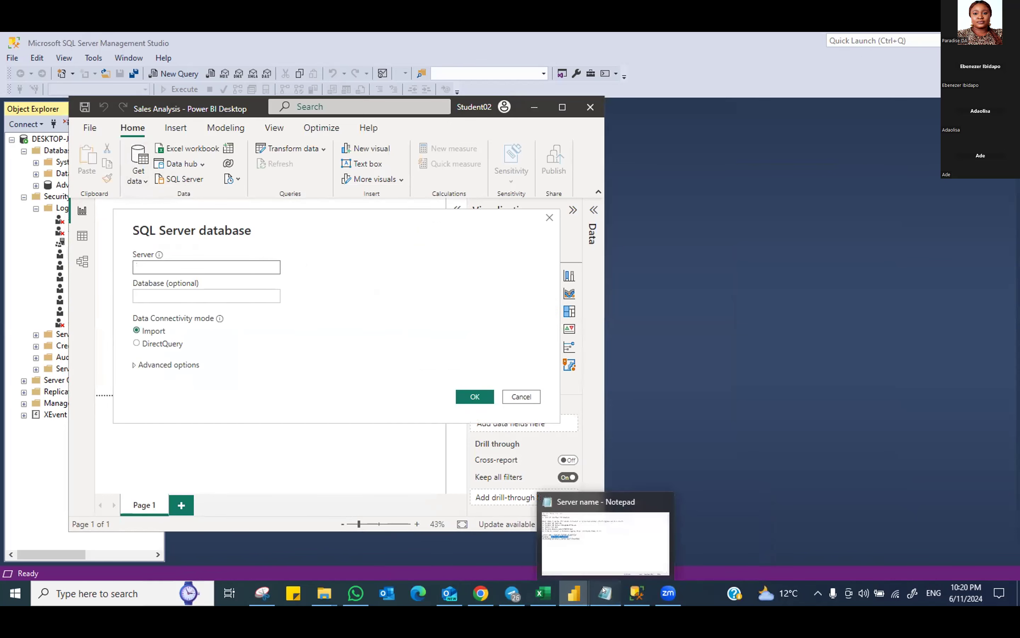
pyautogui.click(605, 591)
pyautogui.moveTo(339, 317); pyautogui.dragTo(201, 311)
pyautogui.rightClick(215, 312)
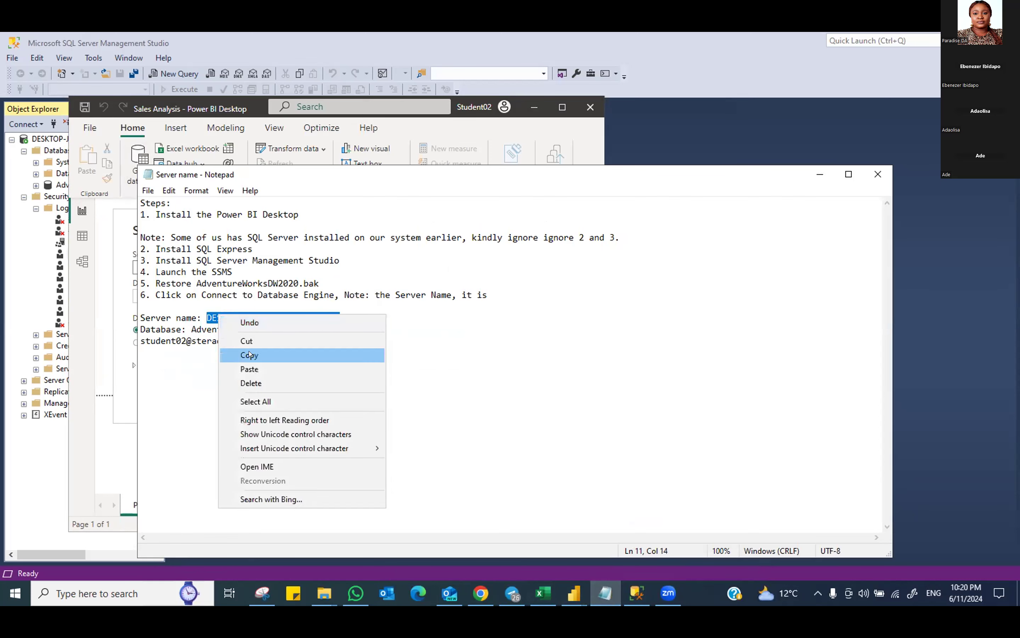
pyautogui.click(253, 356)
pyautogui.click(107, 454)
pyautogui.rightClick(159, 267)
pyautogui.click(194, 321)
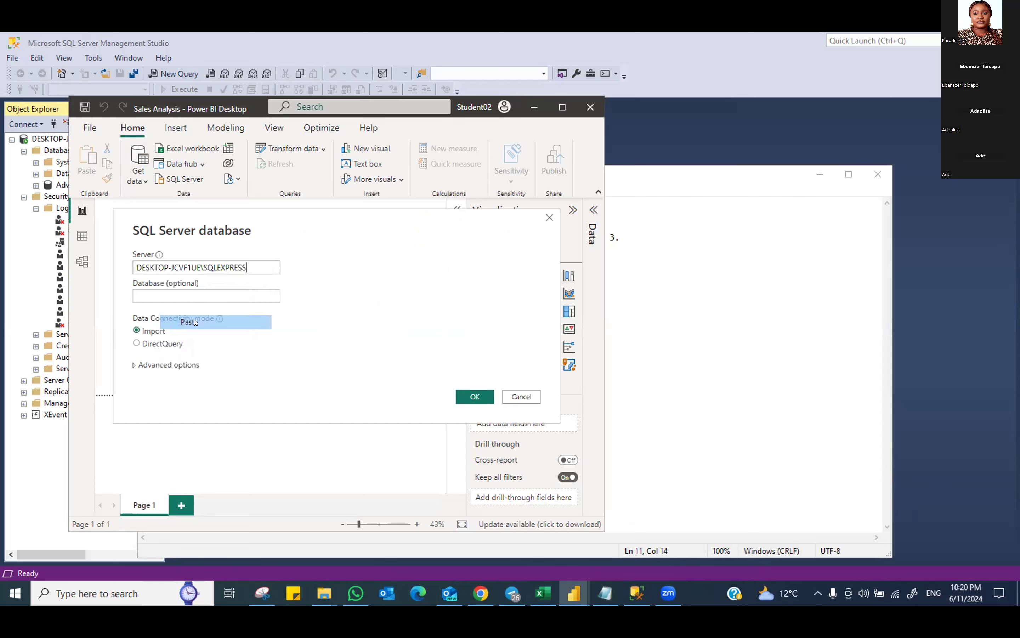
# Copy AdventureWorksDW2020 from Notepad into the Database field and confirm the connection
pyautogui.click(606, 593)
pyautogui.moveTo(293, 330); pyautogui.dragTo(198, 323)
pyautogui.rightClick(199, 323)
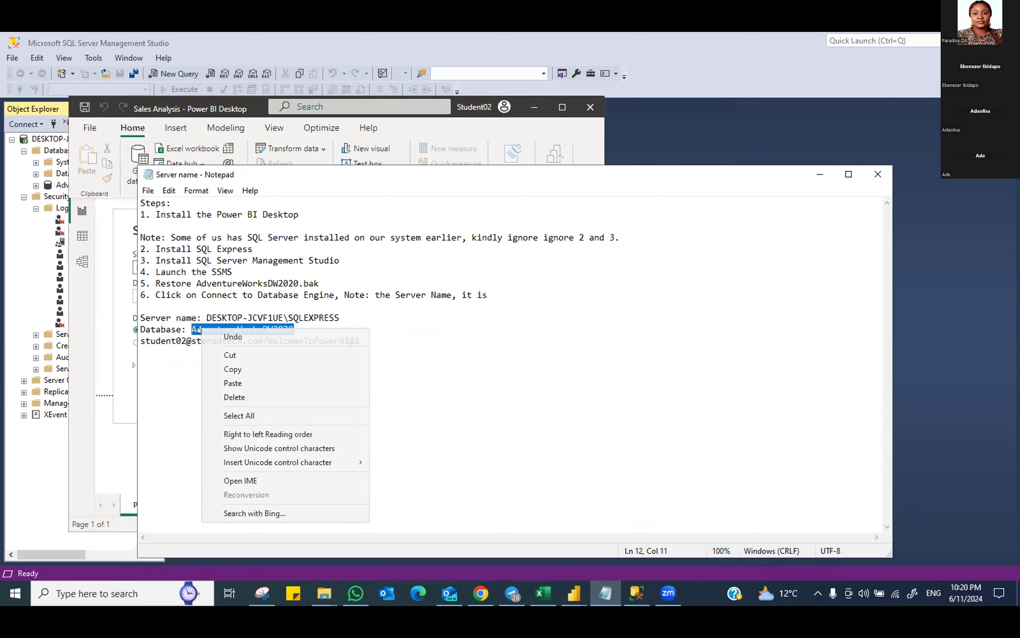
pyautogui.click(231, 365)
pyautogui.click(111, 447)
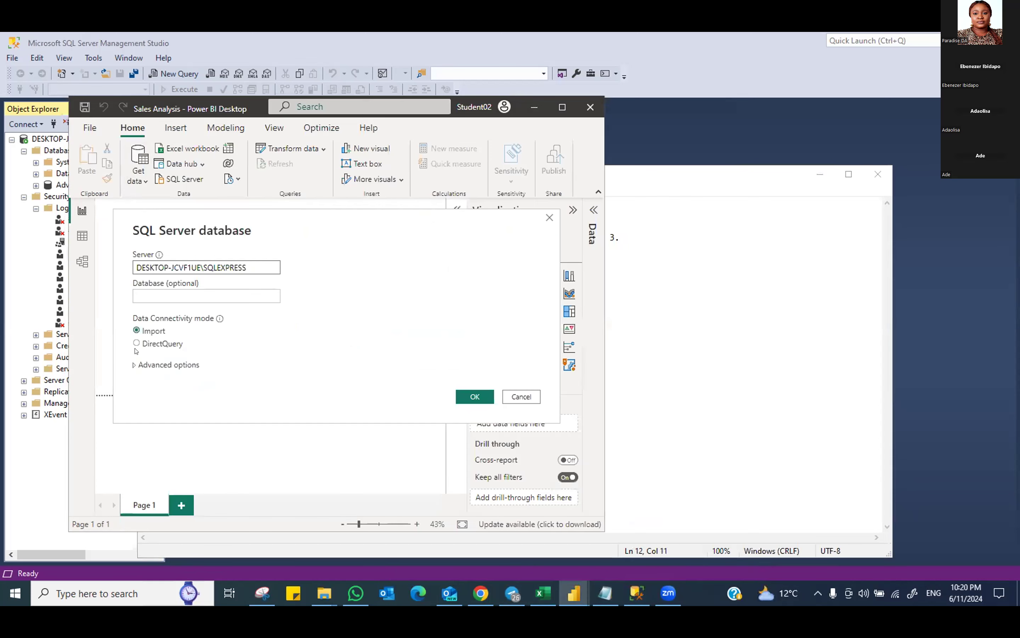
pyautogui.rightClick(175, 297)
pyautogui.click(208, 353)
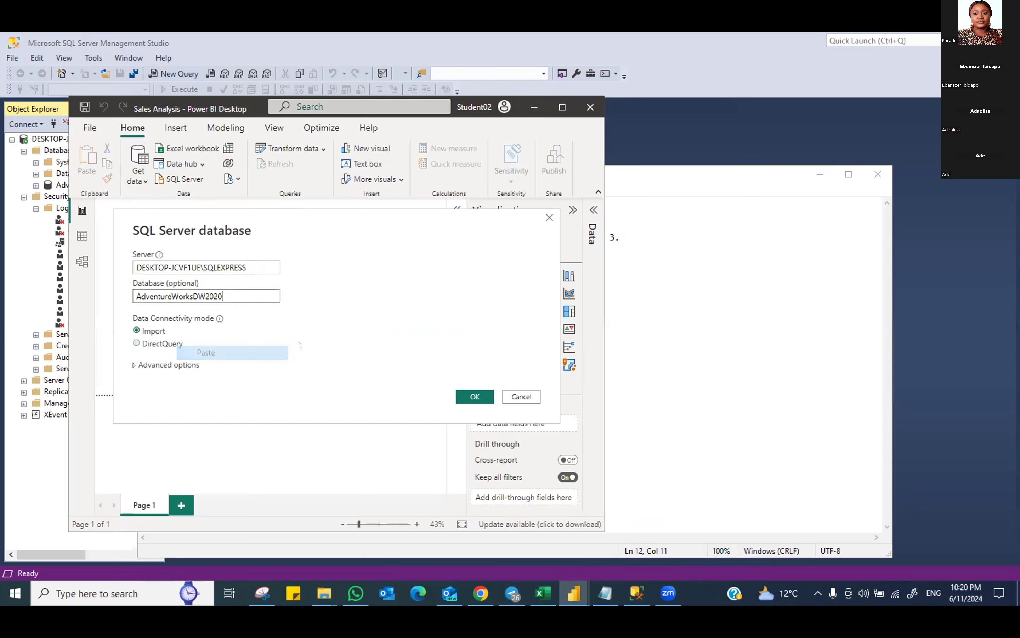
pyautogui.click(473, 395)
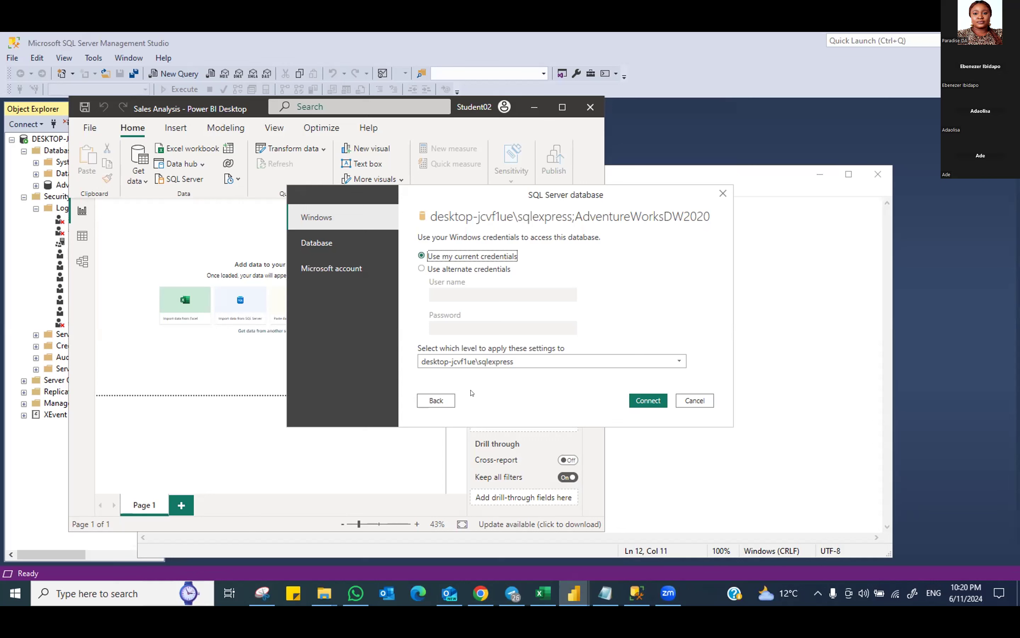
# Connect with current Windows credentials and accept the unencrypted connection
pyautogui.click(644, 402)
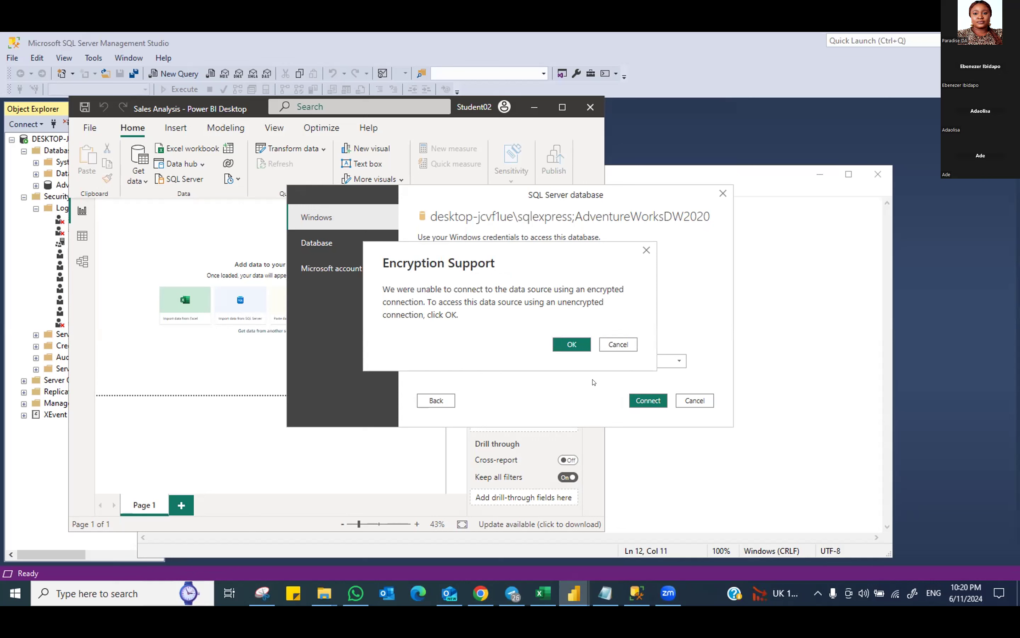
pyautogui.click(567, 345)
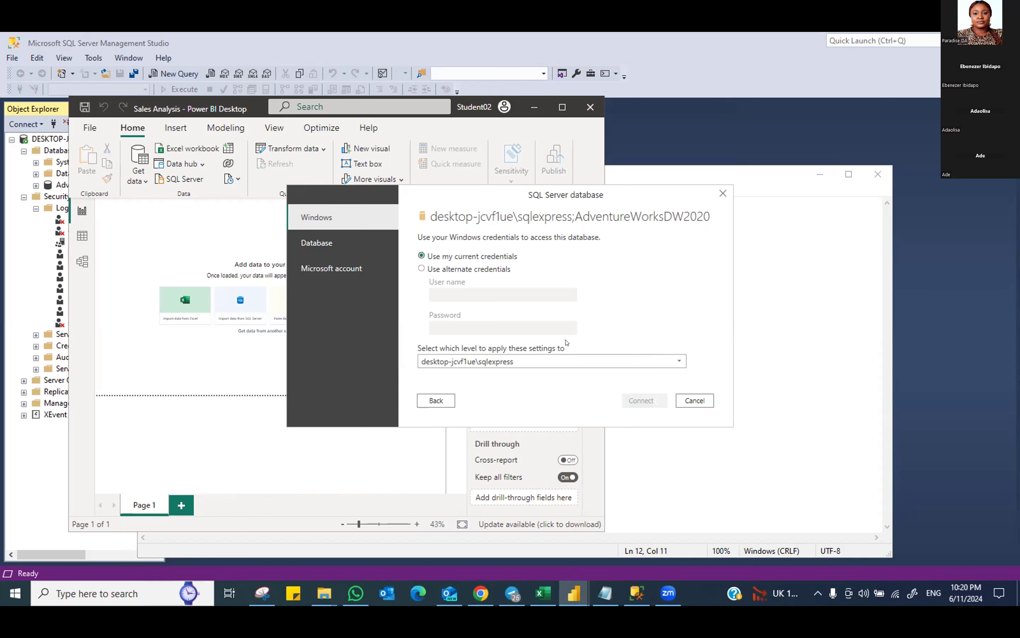
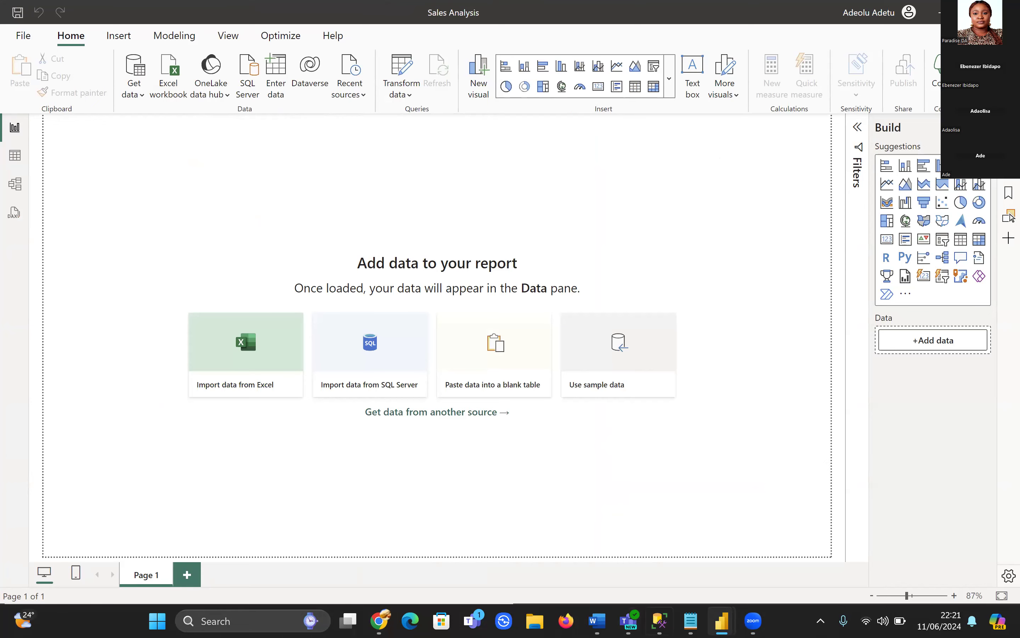
# Bring Management Studio in front of the Sales Analysis report and maximize its window
pyautogui.click(660, 621)
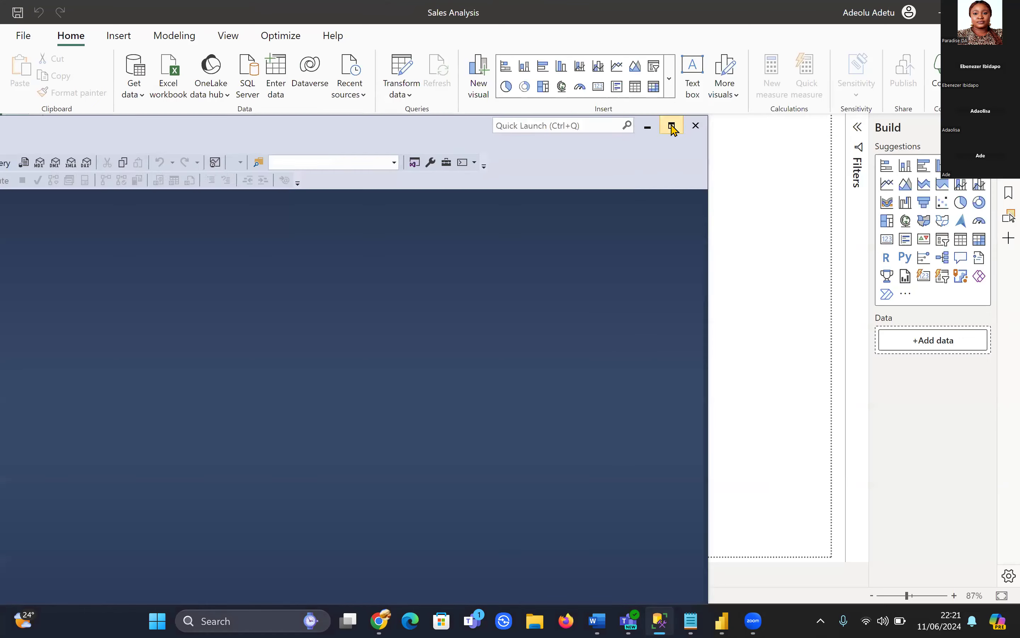
pyautogui.click(671, 125)
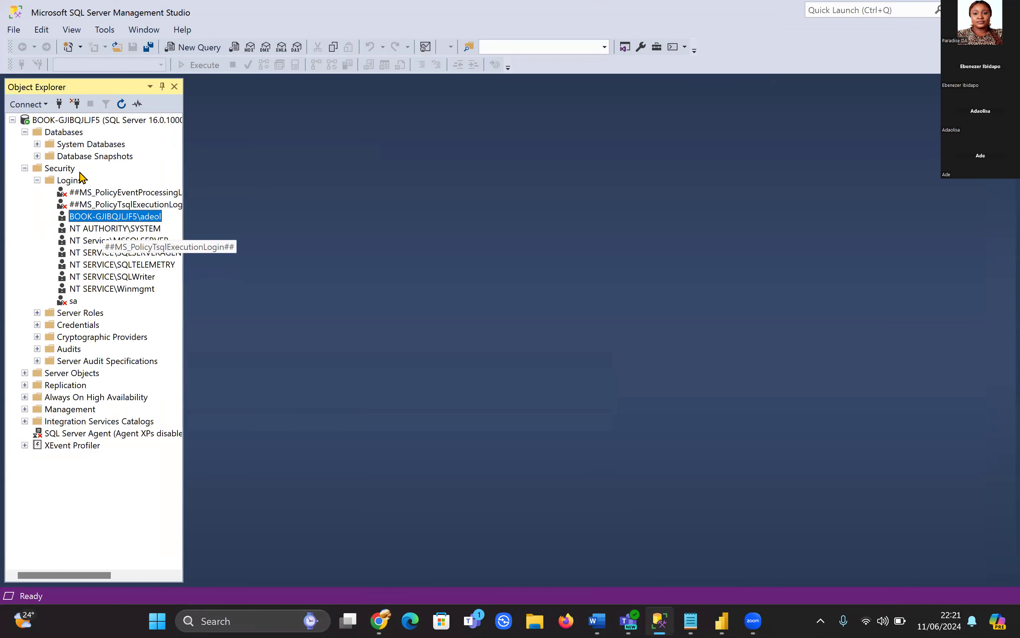
# Collapse the Security node in Object Explorer and switch to File Explorer
pyautogui.click(25, 168)
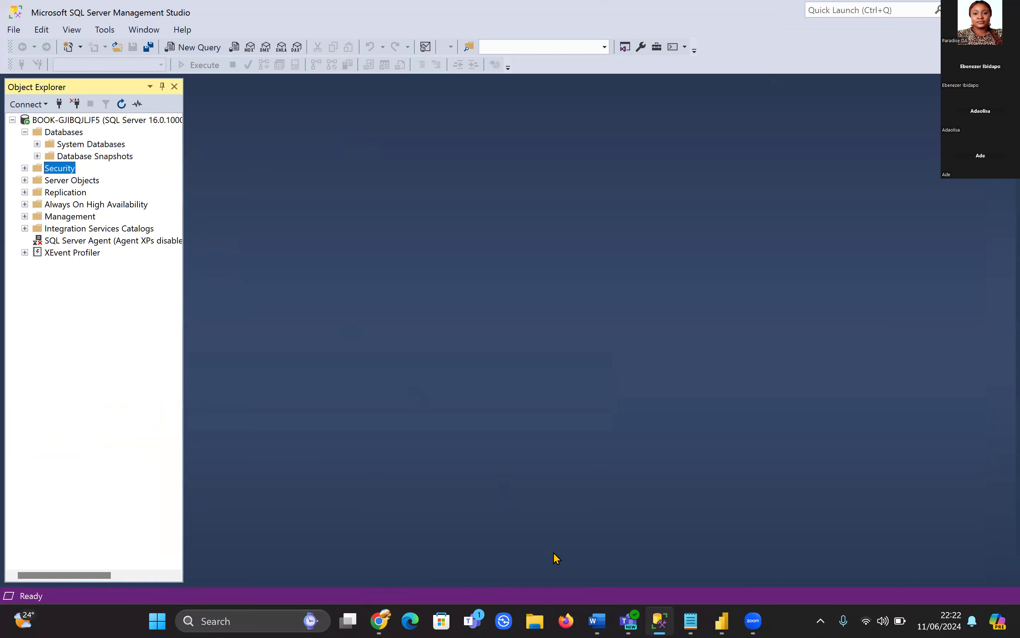
pyautogui.click(535, 620)
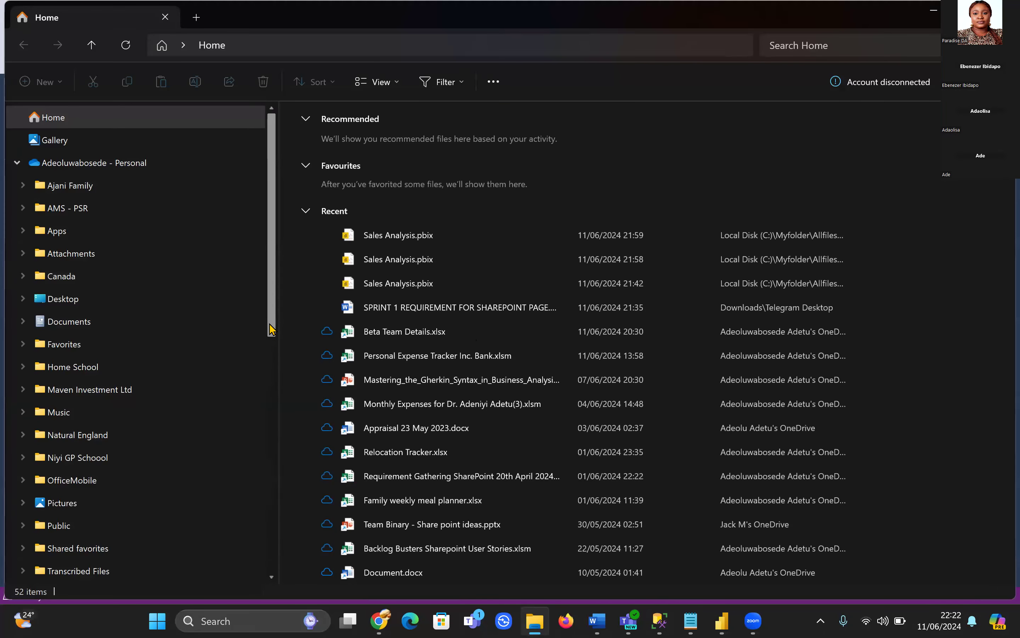
# Browse Local Disk (C:) through Myfolder, Allfiles, PL300 and DataAnalysisMay24
pyautogui.scroll(-10, 228, 532)
pyautogui.click(141, 498)
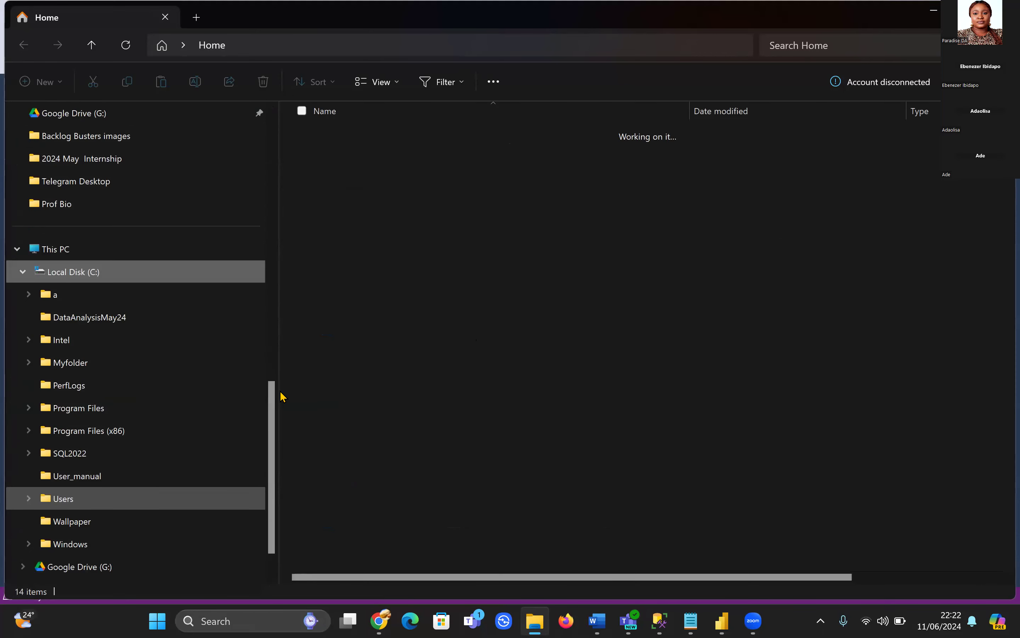
pyautogui.doubleClick(375, 207)
pyautogui.doubleClick(361, 142)
pyautogui.doubleClick(361, 144)
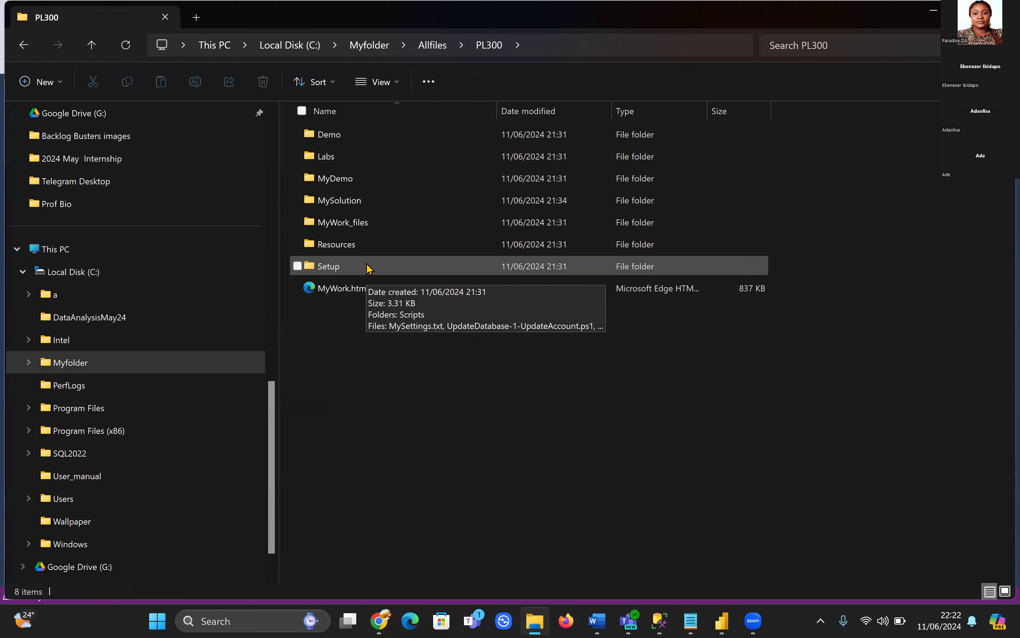
pyautogui.click(391, 63)
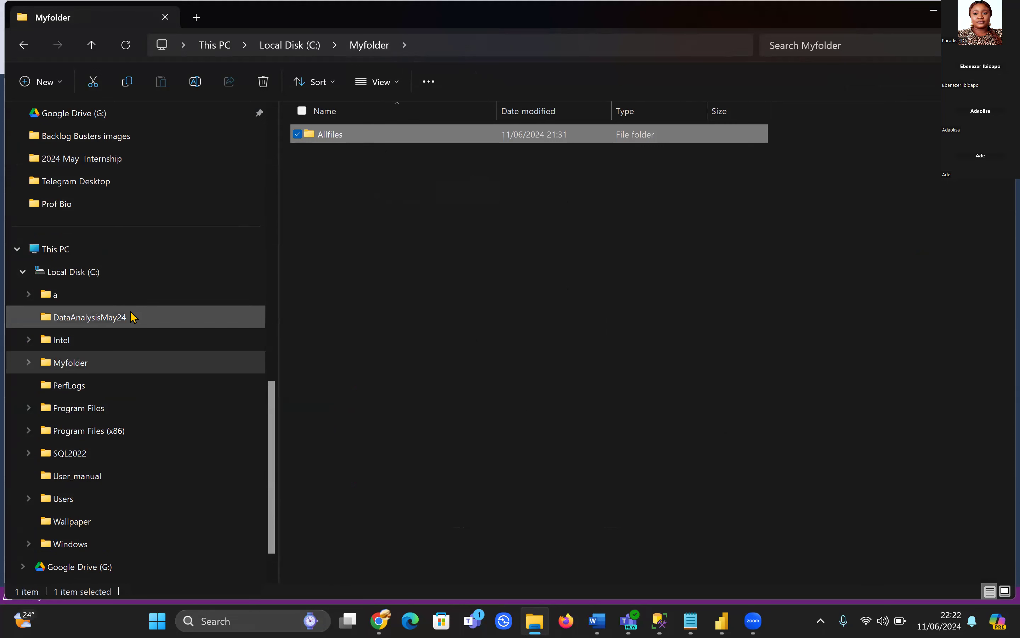
pyautogui.click(148, 319)
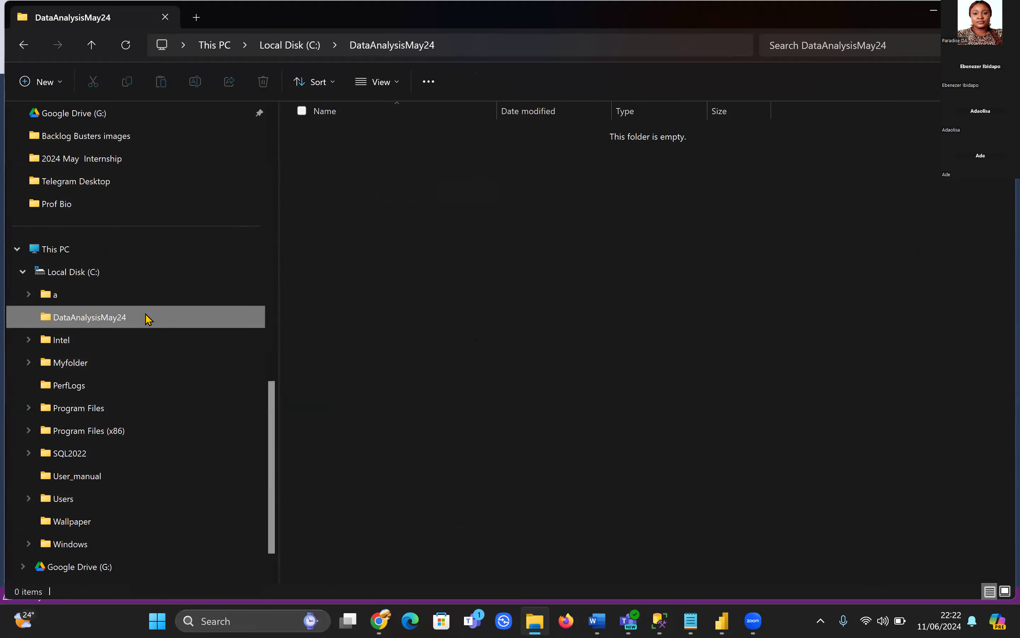
pyautogui.click(118, 363)
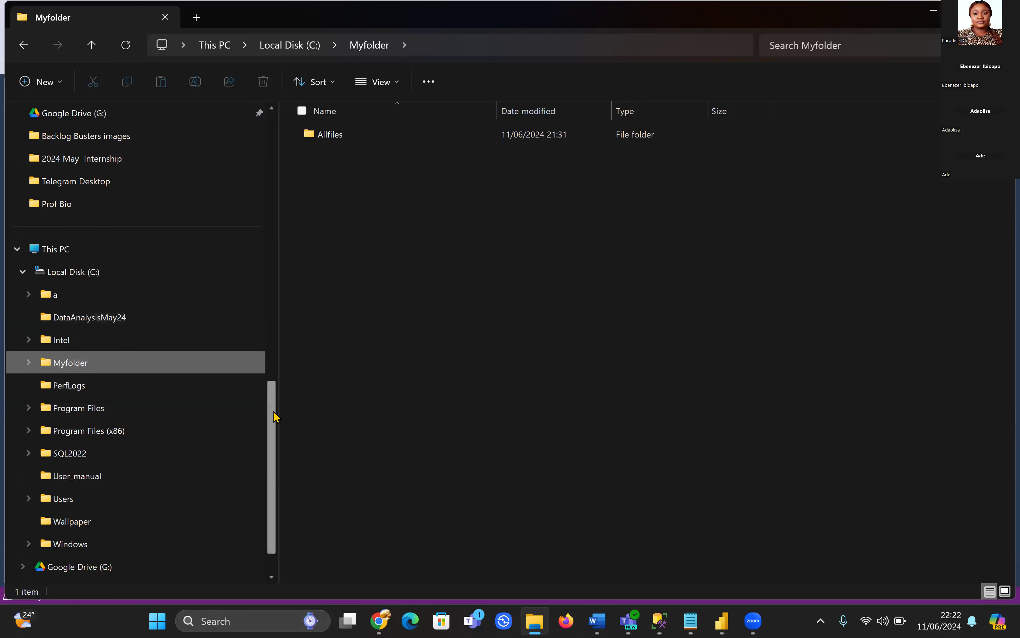
# Open the 2024 May Internship folder and select DababaseBackup.zip
pyautogui.click(120, 160)
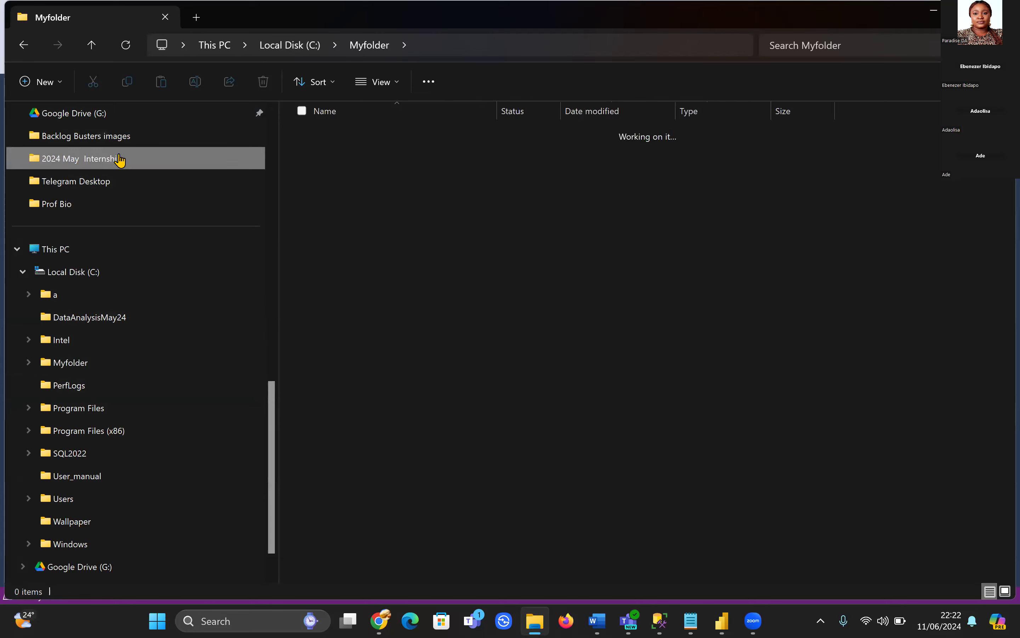
pyautogui.click(433, 164)
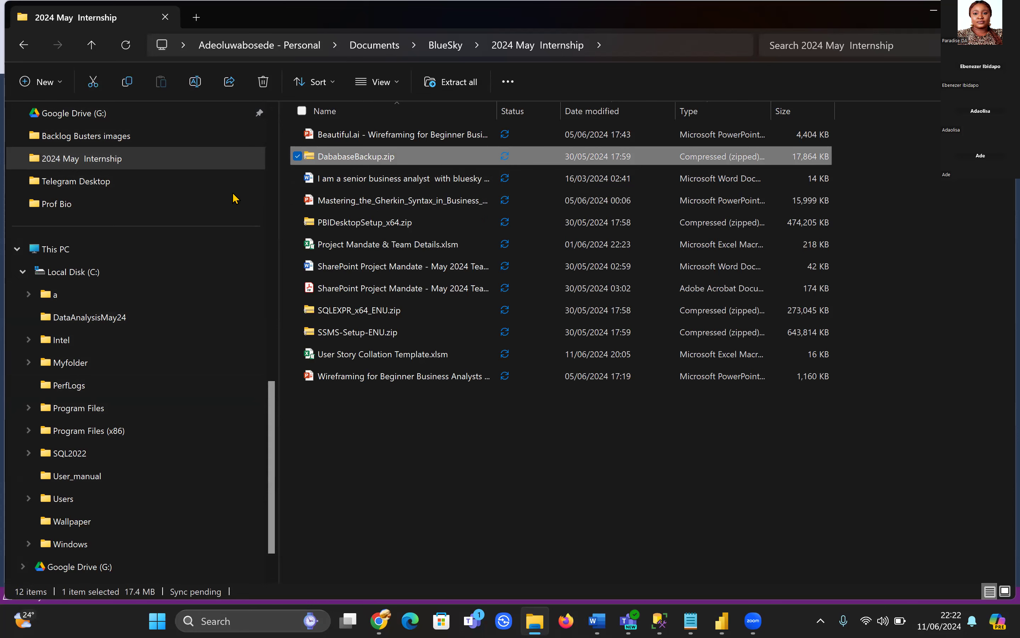
pyautogui.moveTo(272, 401); pyautogui.dragTo(272, 133)
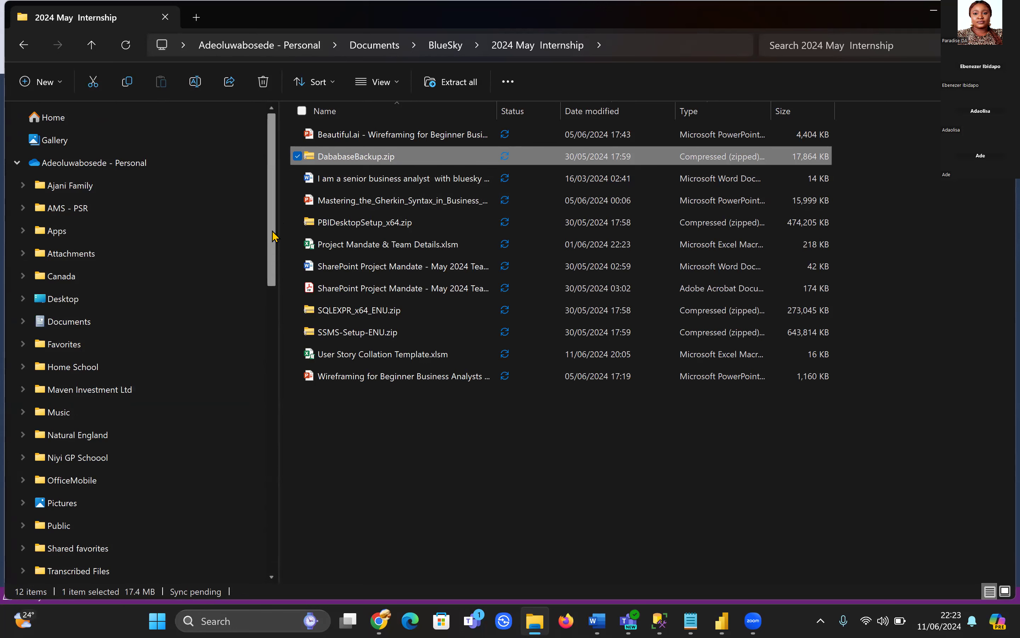
# Cut DababaseBackup.zip and paste it into Myfolder on Local Disk (C:)
pyautogui.click(17, 163)
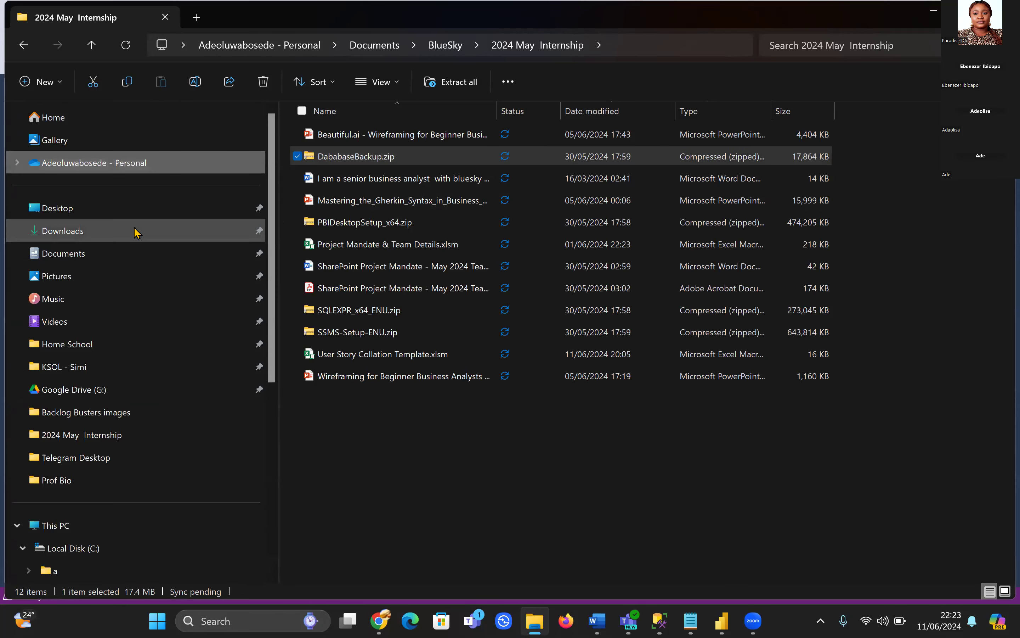
pyautogui.rightClick(413, 163)
pyautogui.click(384, 157)
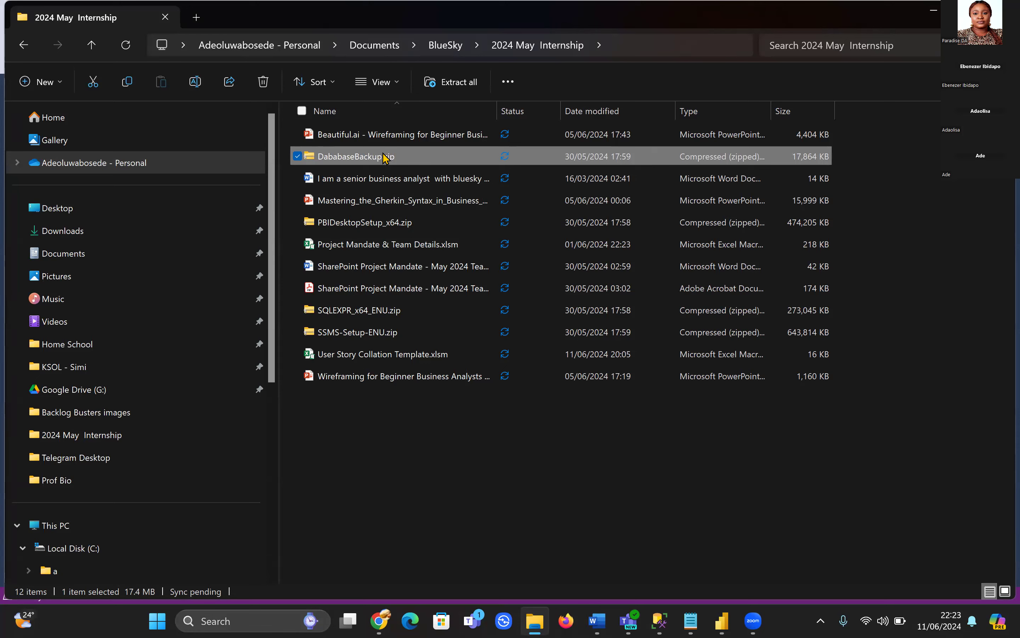
pyautogui.rightClick(384, 157)
pyautogui.click(406, 91)
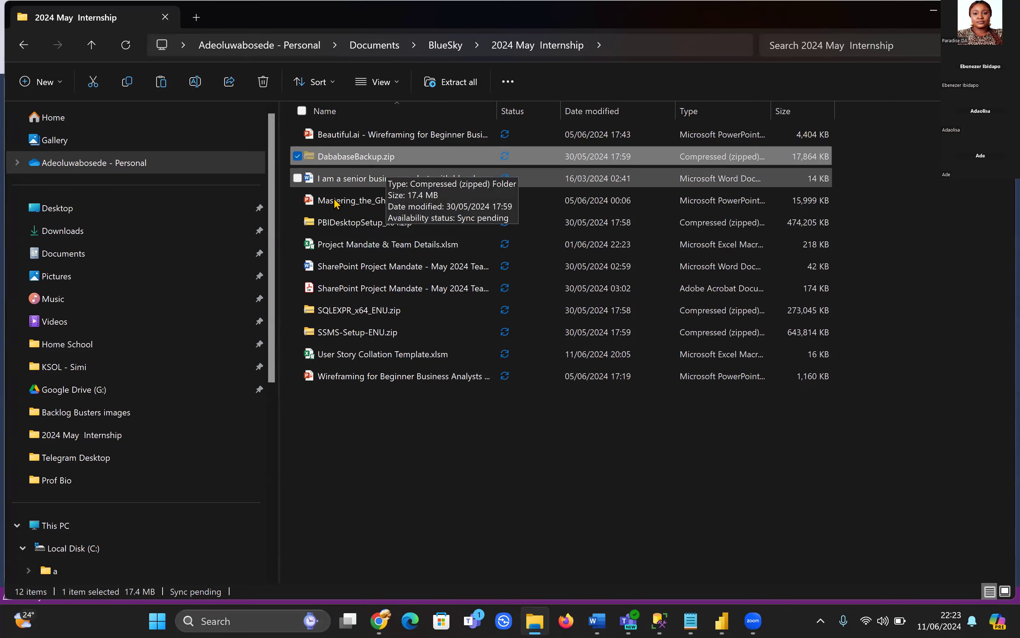
pyautogui.scroll(-4, 272, 381)
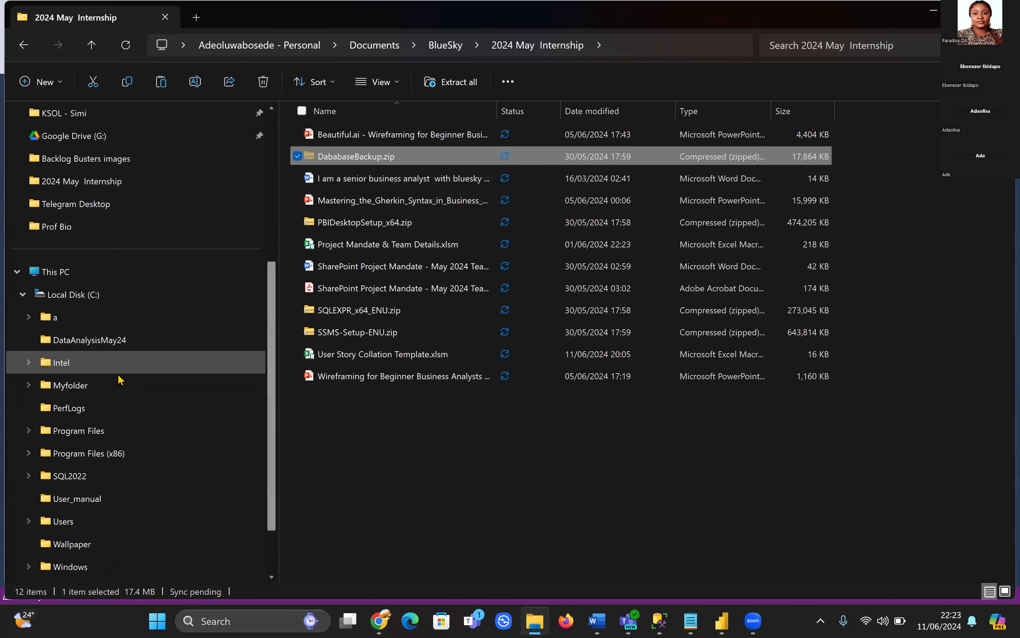
pyautogui.click(89, 389)
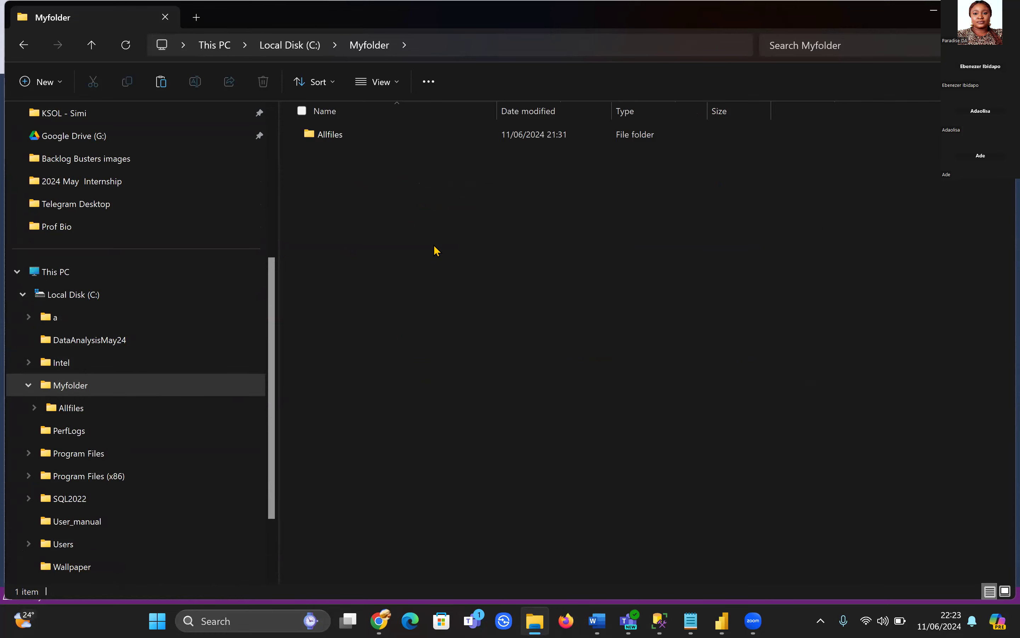
pyautogui.hotkey('ctrl', 'v')
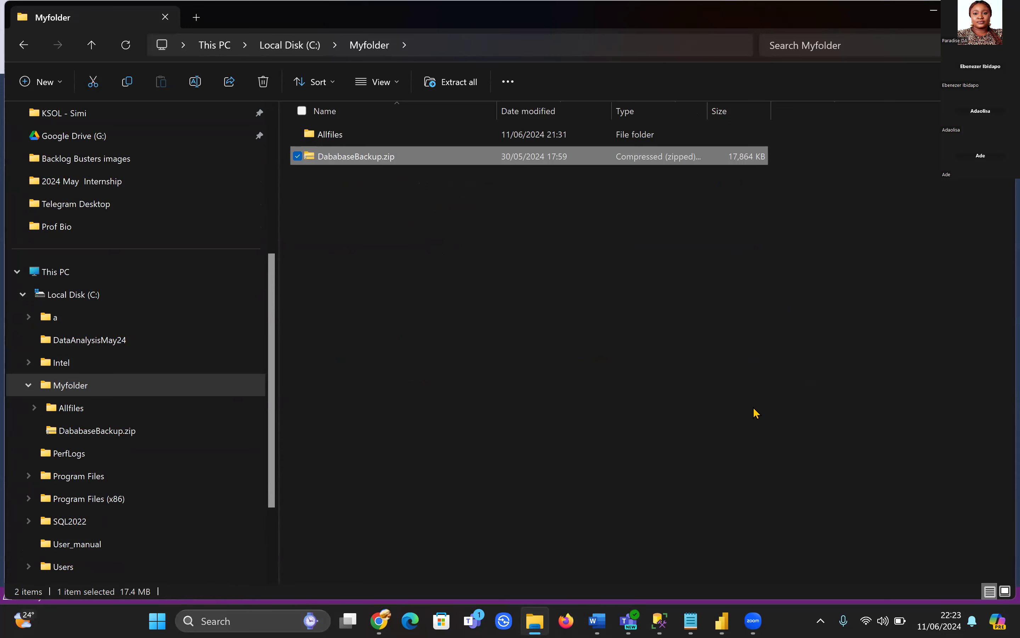
# Extract DababaseBackup.zip into C:\Myfolder\DababaseBackup, then return to Management Studio
pyautogui.doubleClick(417, 157)
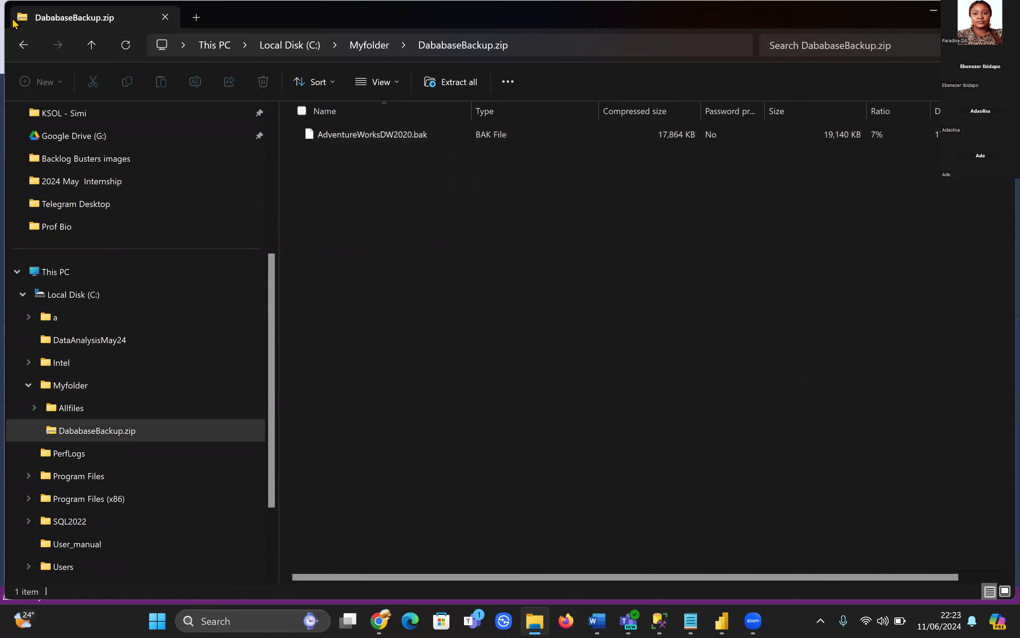
pyautogui.click(24, 45)
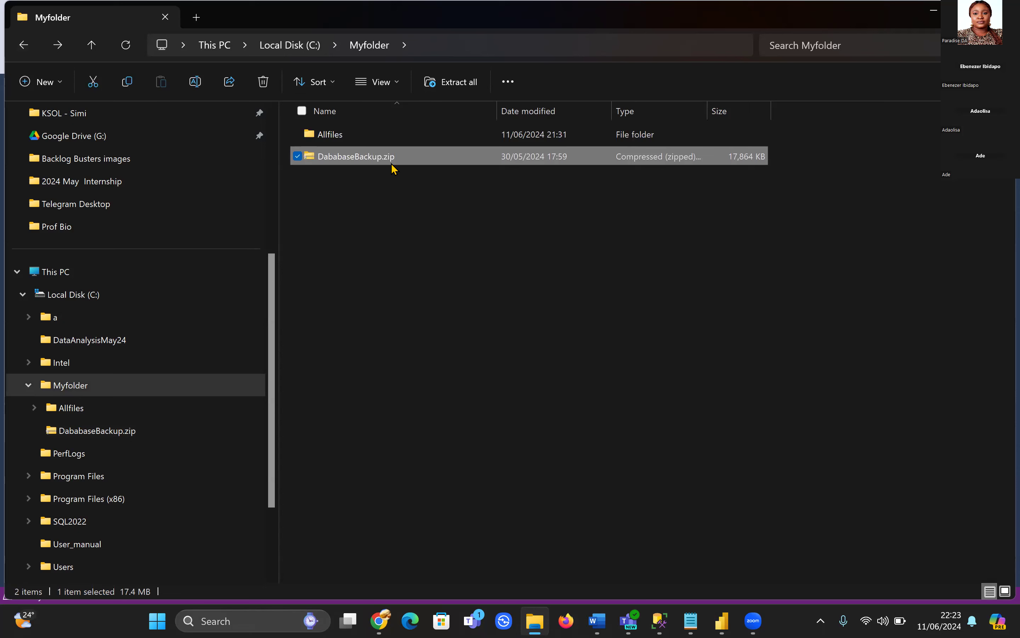
pyautogui.click(450, 82)
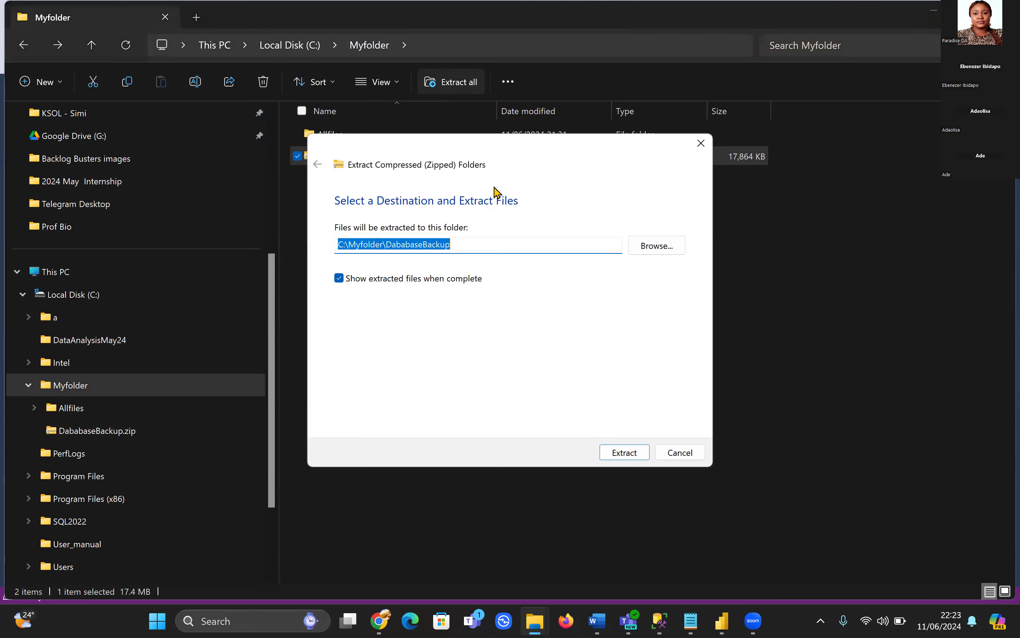
pyautogui.click(624, 452)
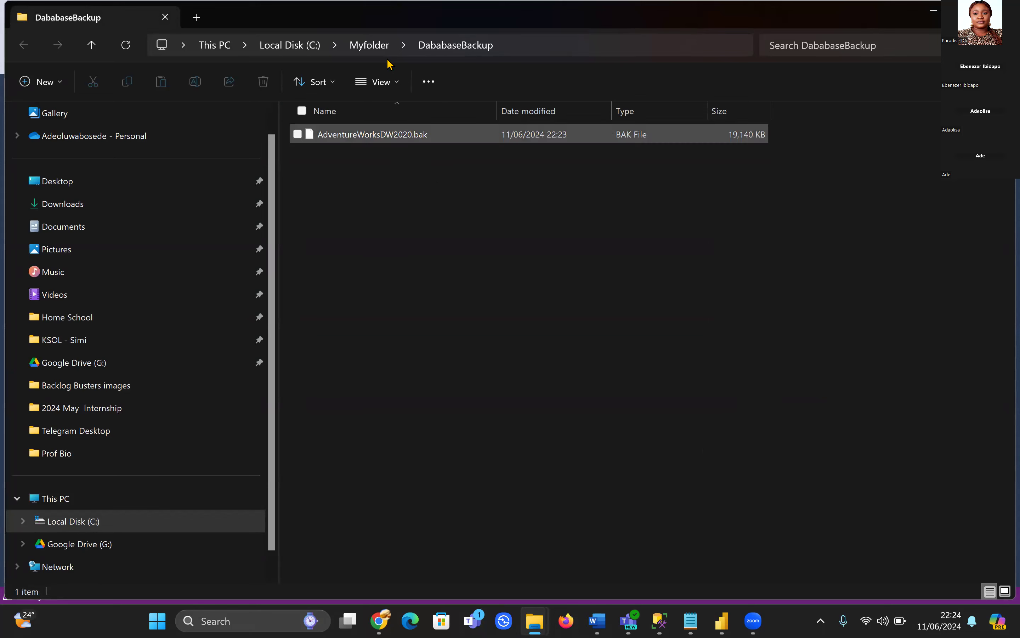
pyautogui.click(370, 45)
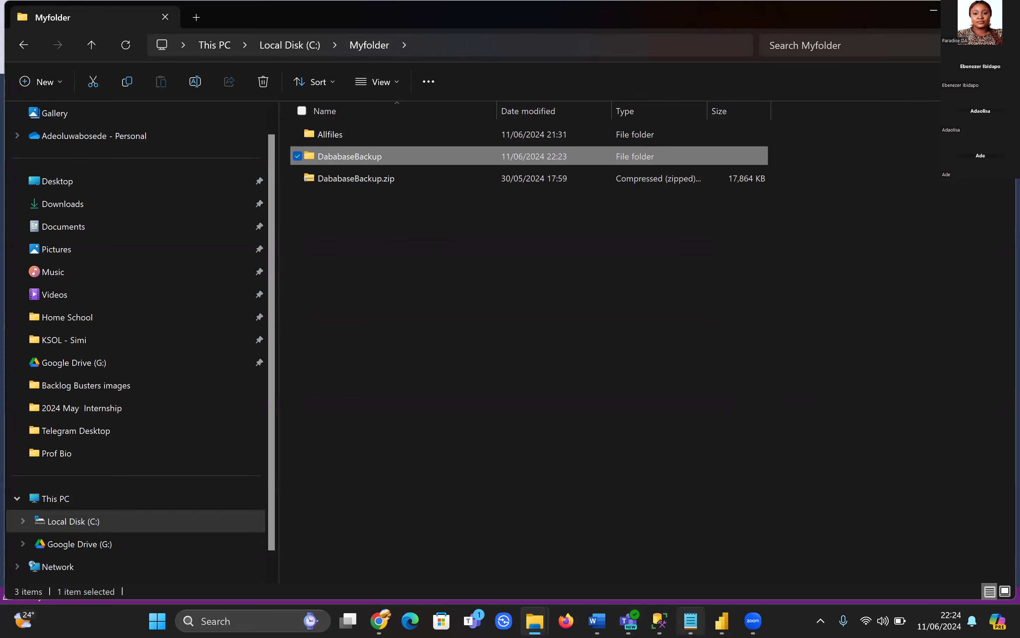
pyautogui.click(660, 621)
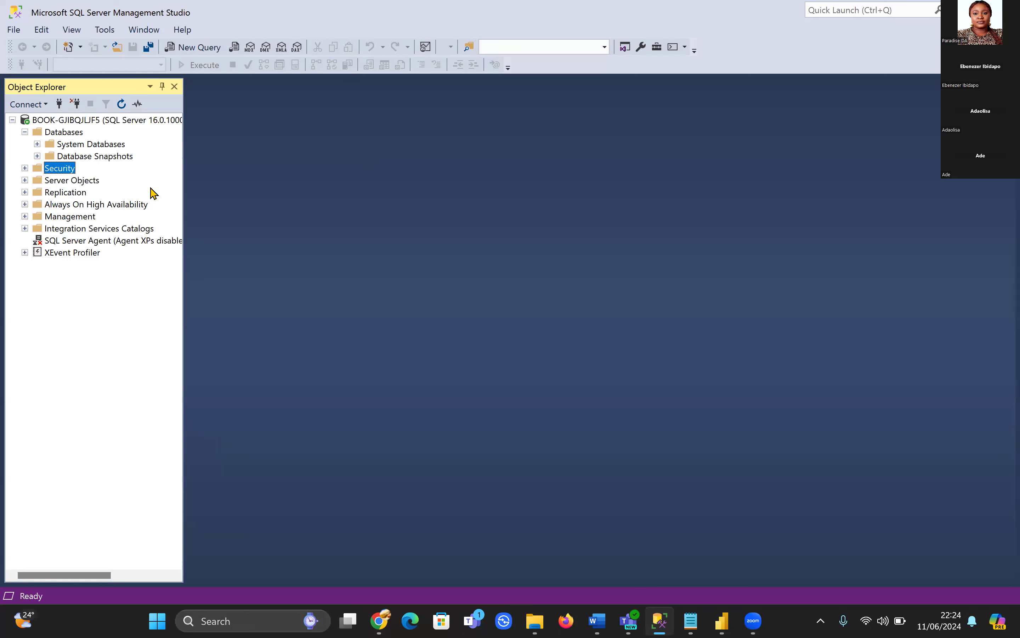
# Start a device restore and add AdventureWorksDW2020.bak from C:\Myfolder\DababaseBackup as backup media
pyautogui.rightClick(68, 135)
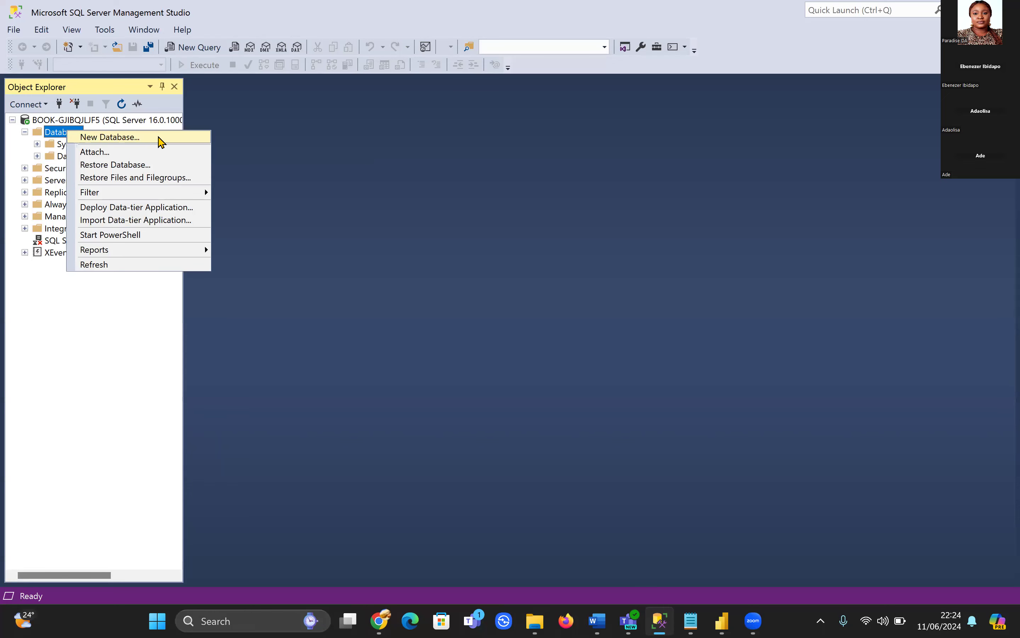
pyautogui.click(156, 166)
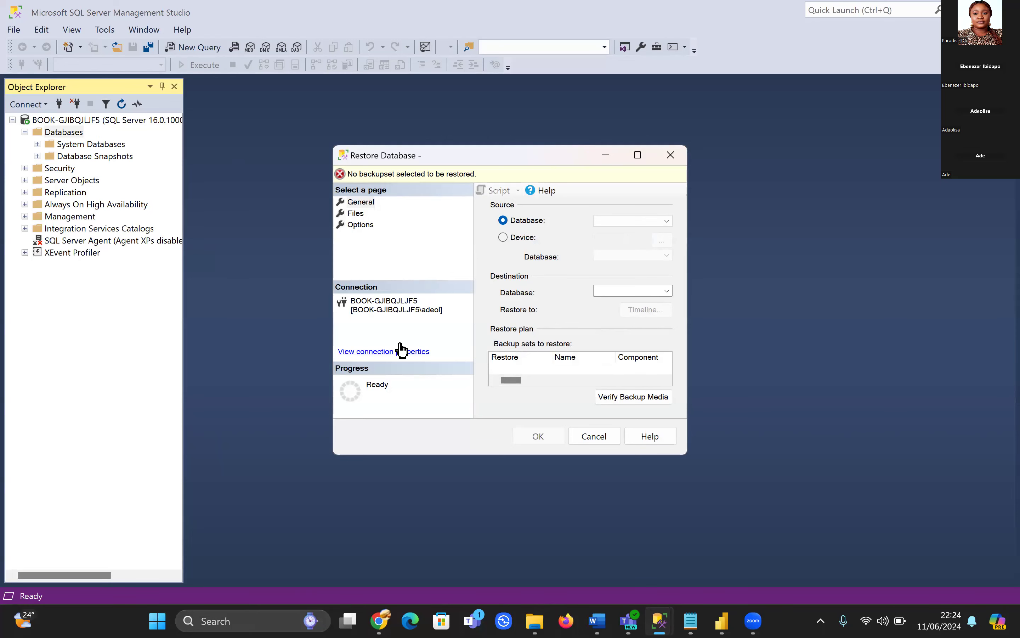
pyautogui.click(522, 238)
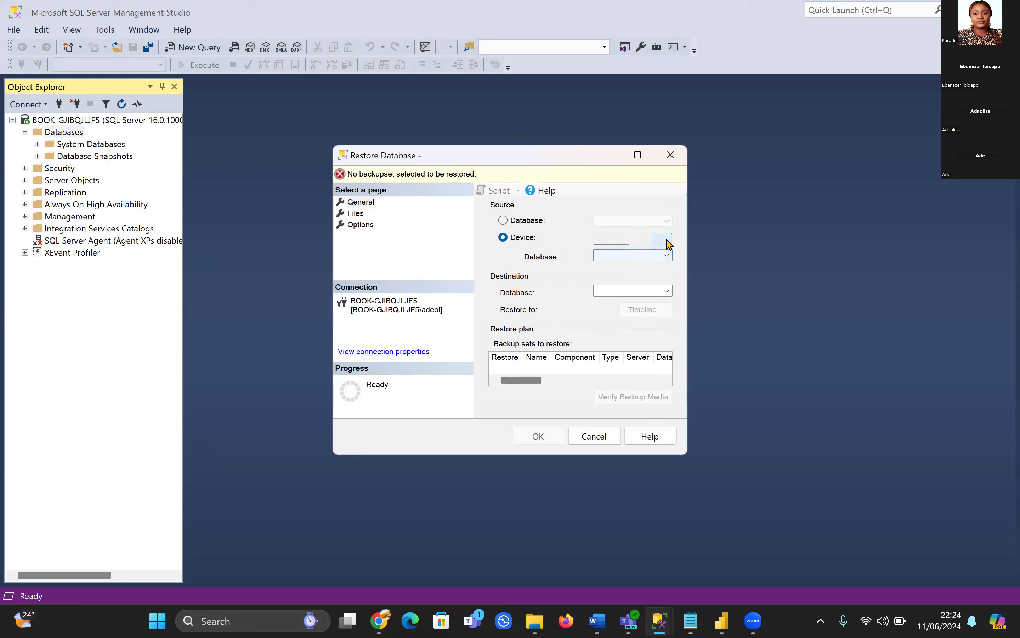
pyautogui.click(662, 241)
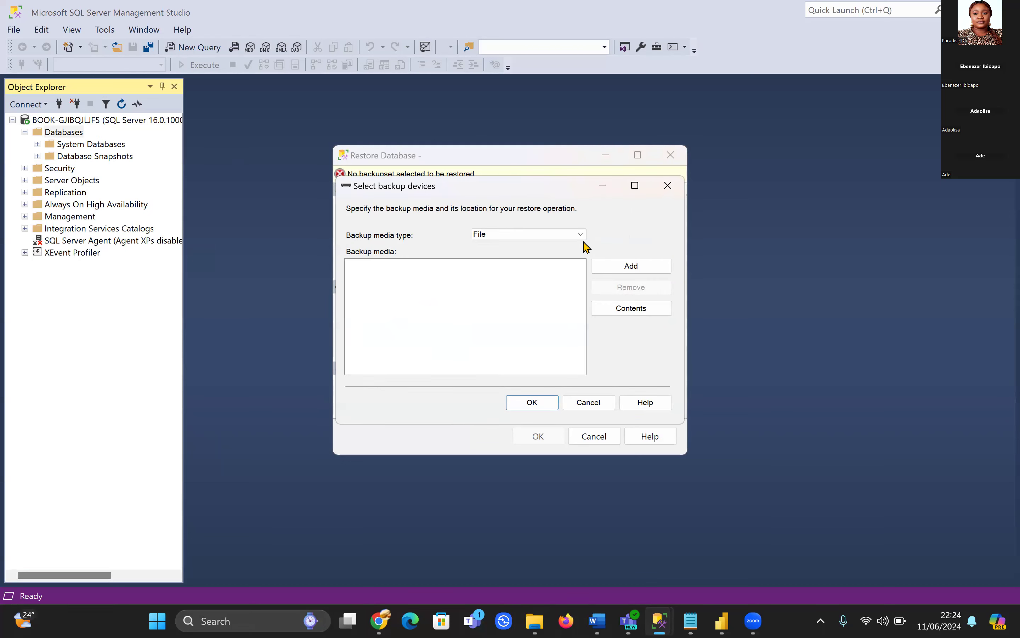
pyautogui.click(616, 266)
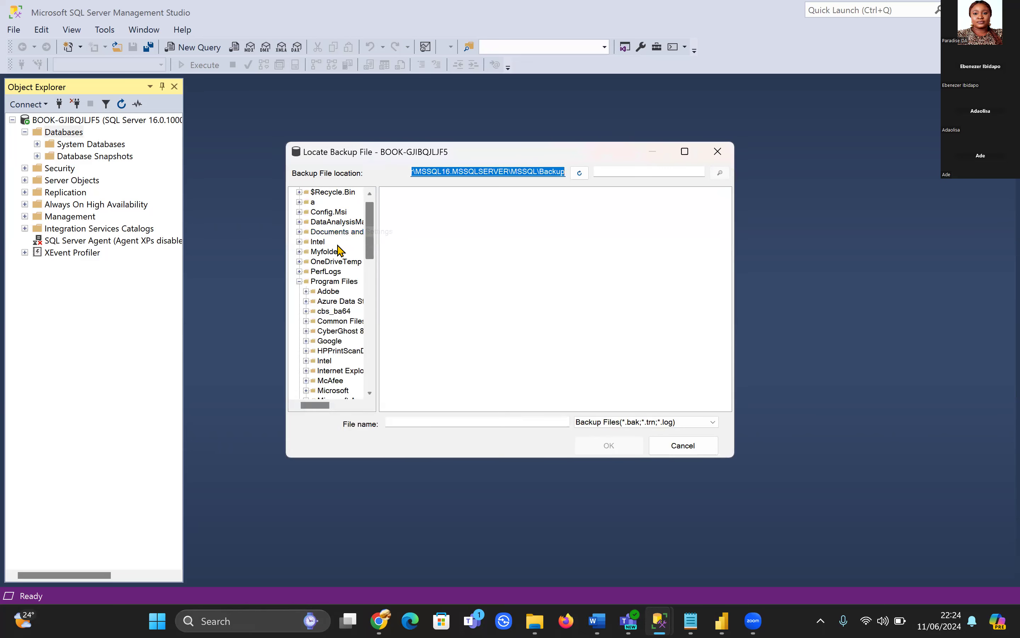
pyautogui.click(299, 252)
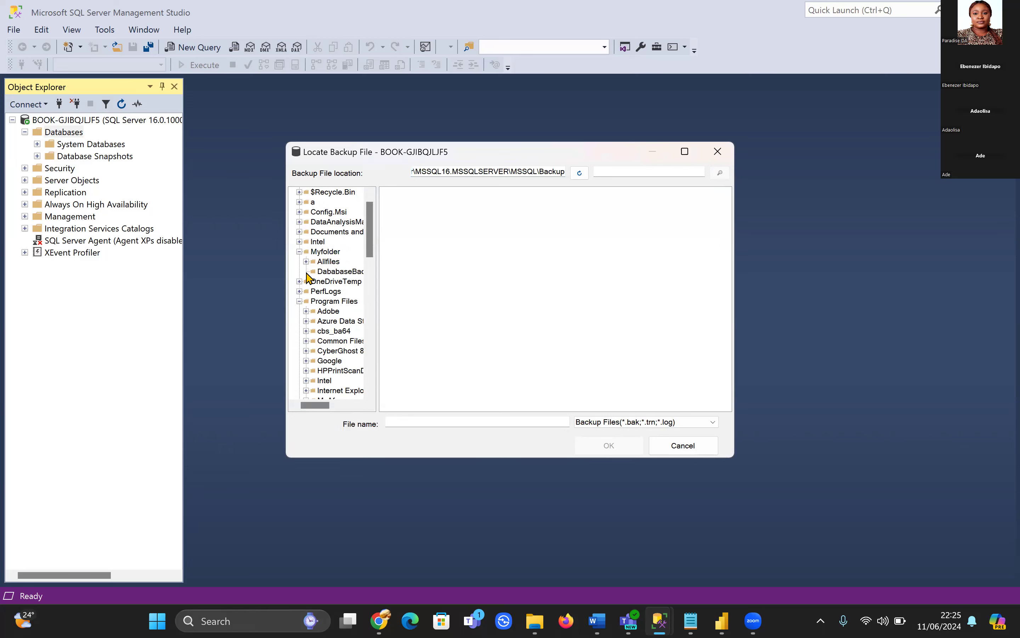
pyautogui.click(333, 272)
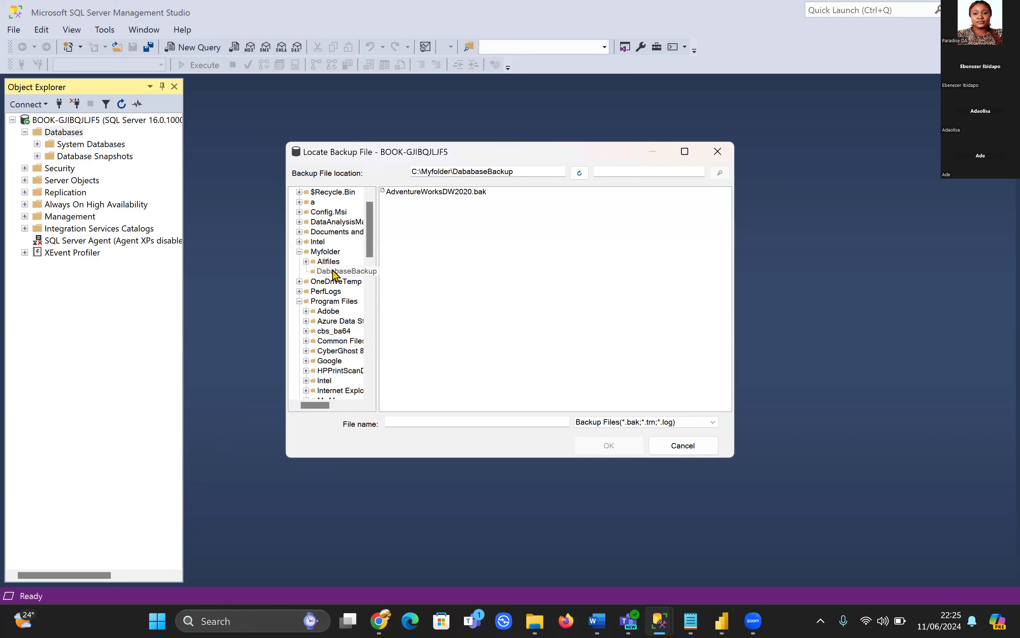
pyautogui.click(457, 198)
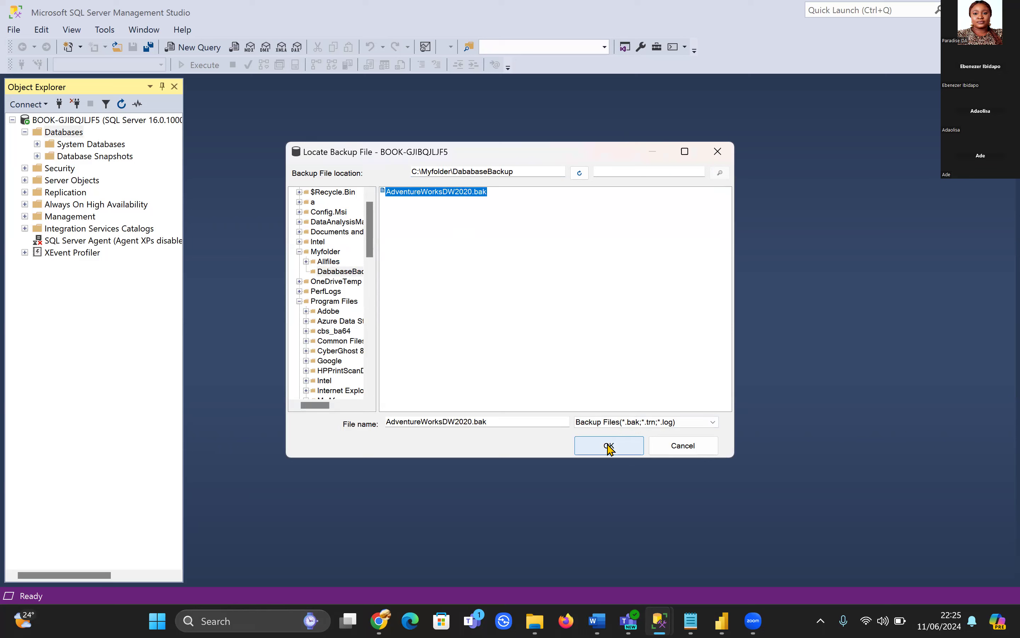
pyautogui.doubleClick(450, 197)
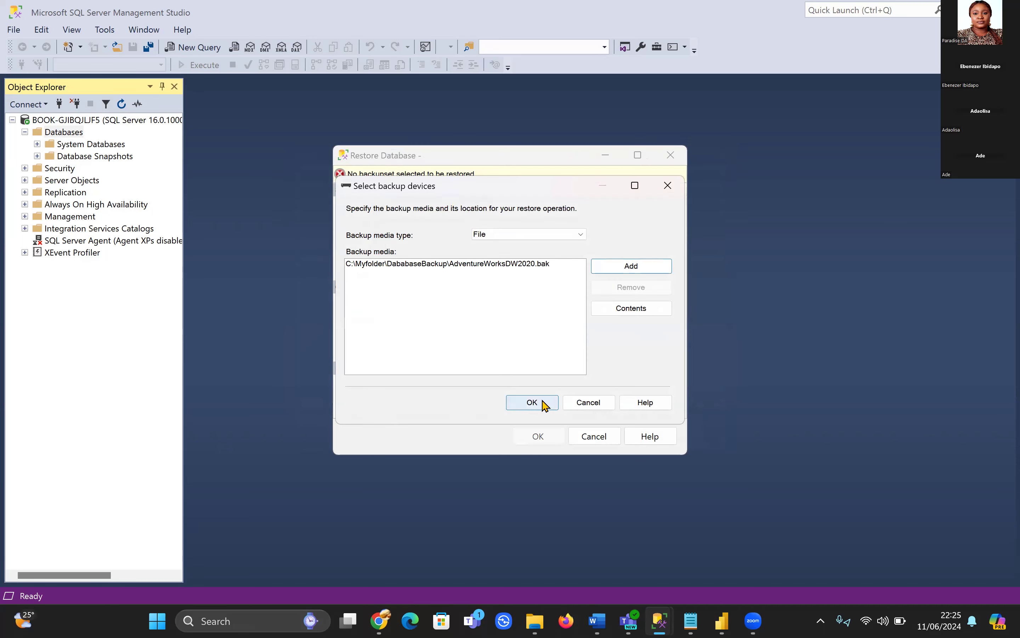
# Confirm the backup media, run the AdventureWorksDW2020 restore, and dismiss the success message
pyautogui.click(623, 265)
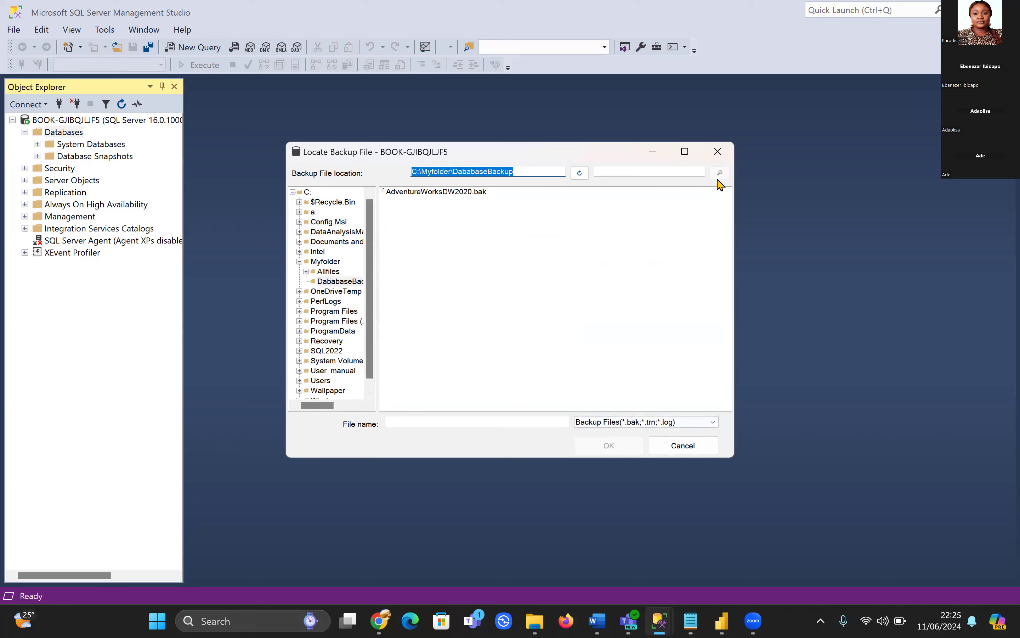
pyautogui.click(718, 152)
pyautogui.click(546, 403)
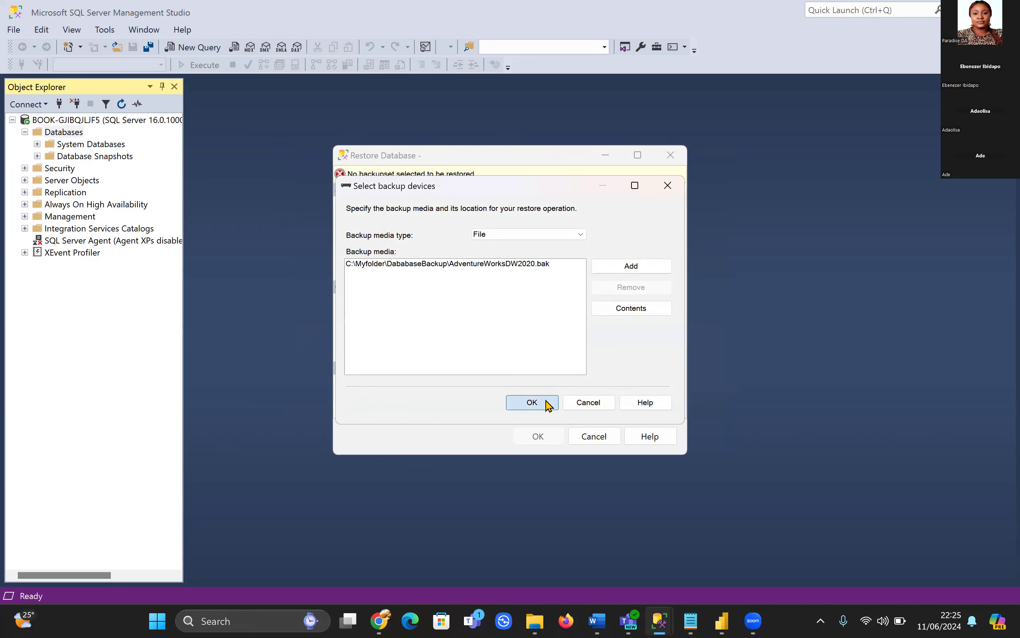
pyautogui.click(548, 436)
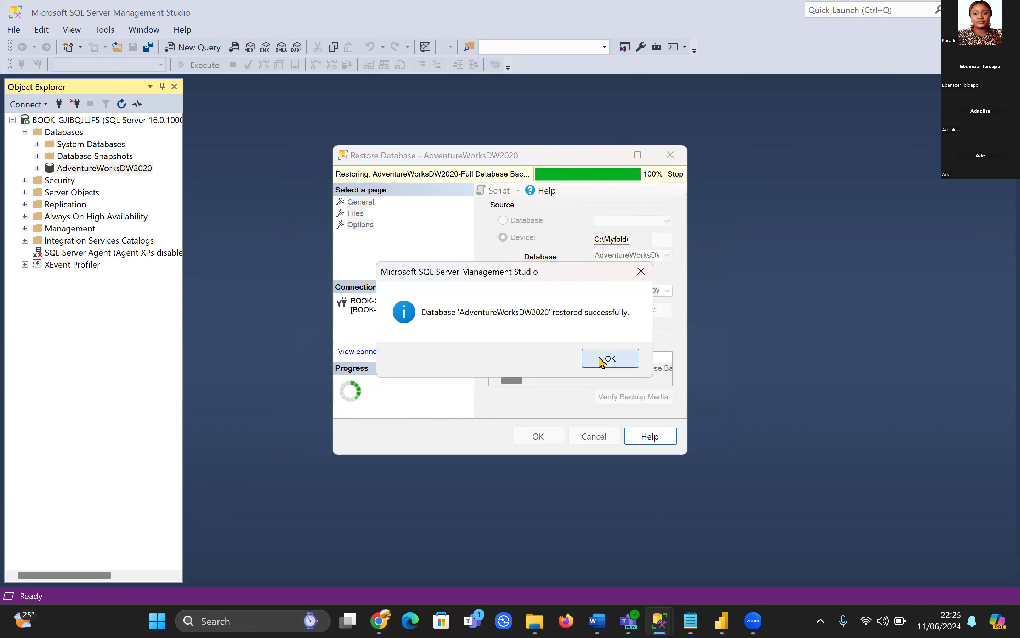
pyautogui.click(609, 359)
# Check the data source list in the Sales Analysis report, then return to Management Studio
pyautogui.moveTo(722, 620)
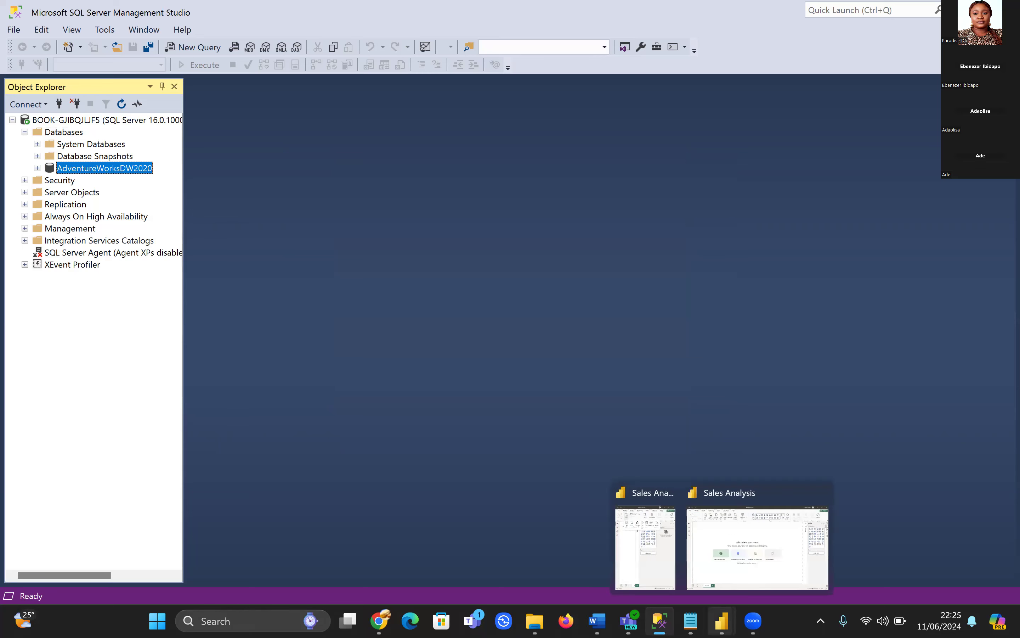
pyautogui.click(752, 518)
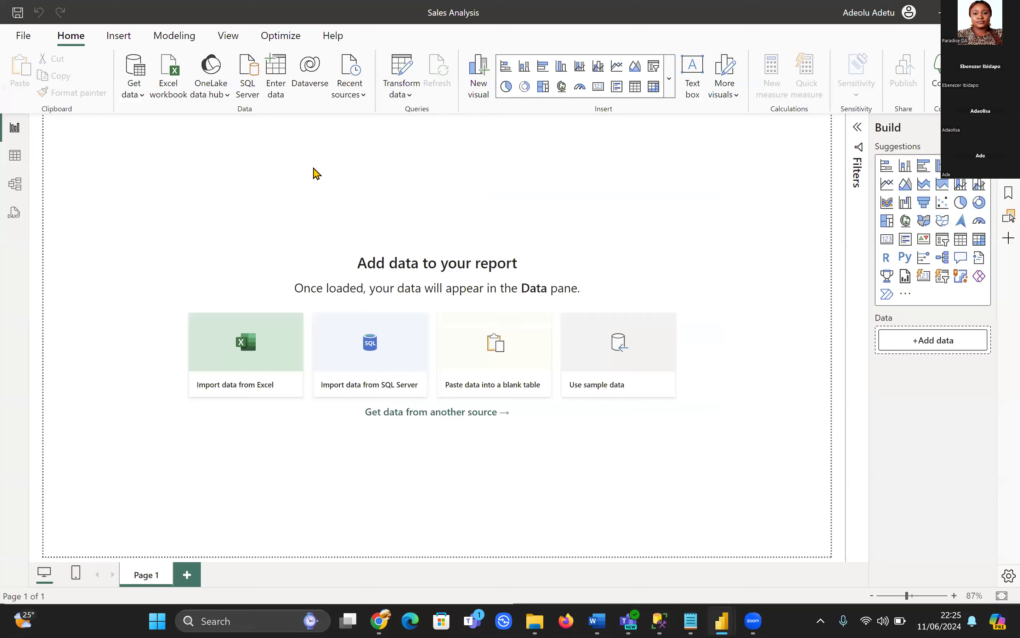
pyautogui.click(132, 94)
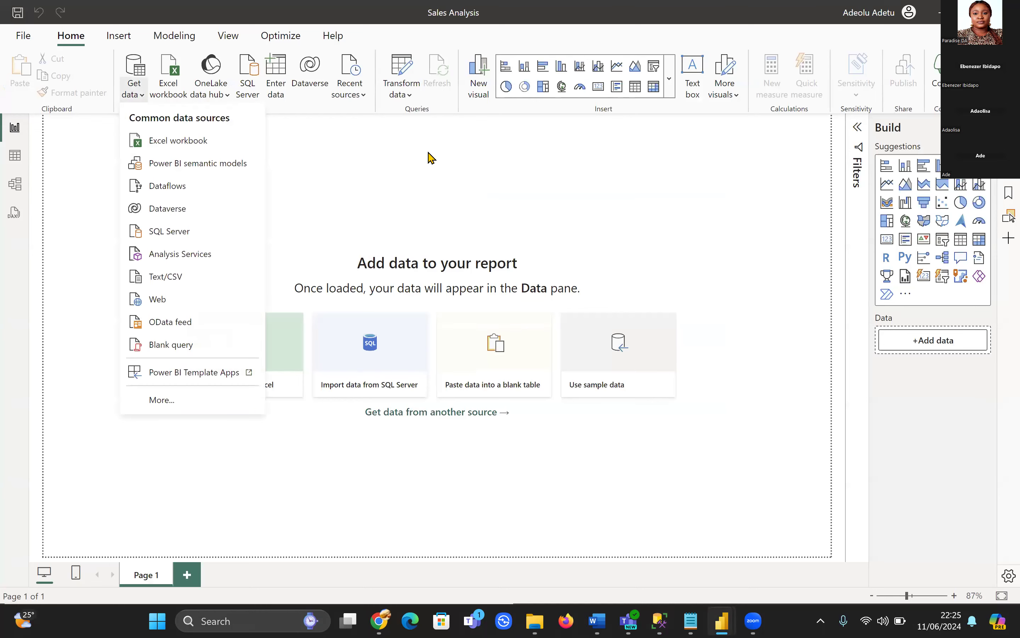
pyautogui.moveTo(691, 621)
pyautogui.click(660, 620)
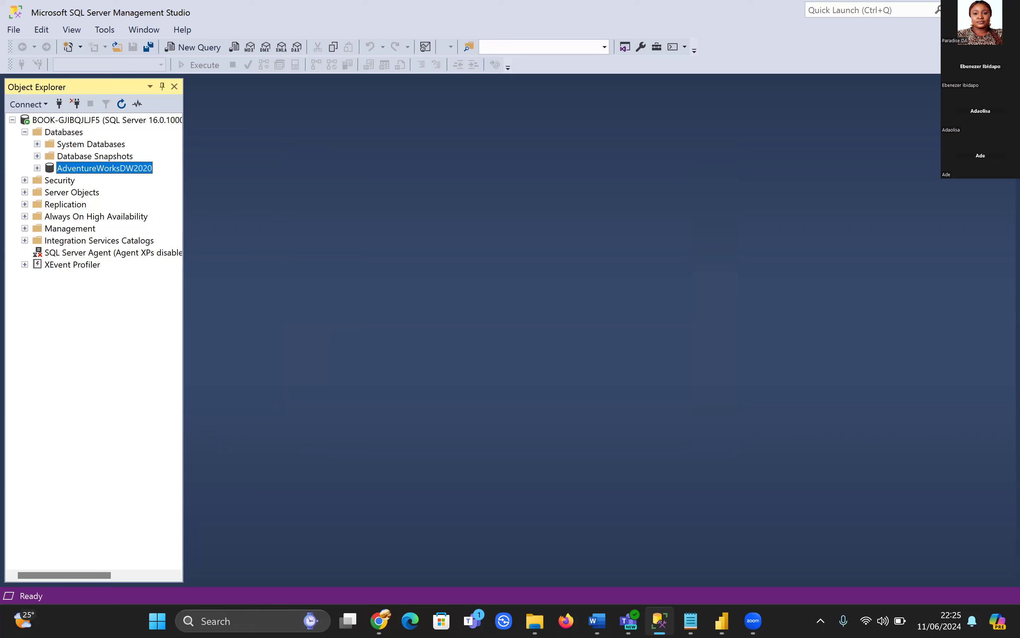
# Open the properties of the local Windows login under Security > Logins
pyautogui.click(25, 180)
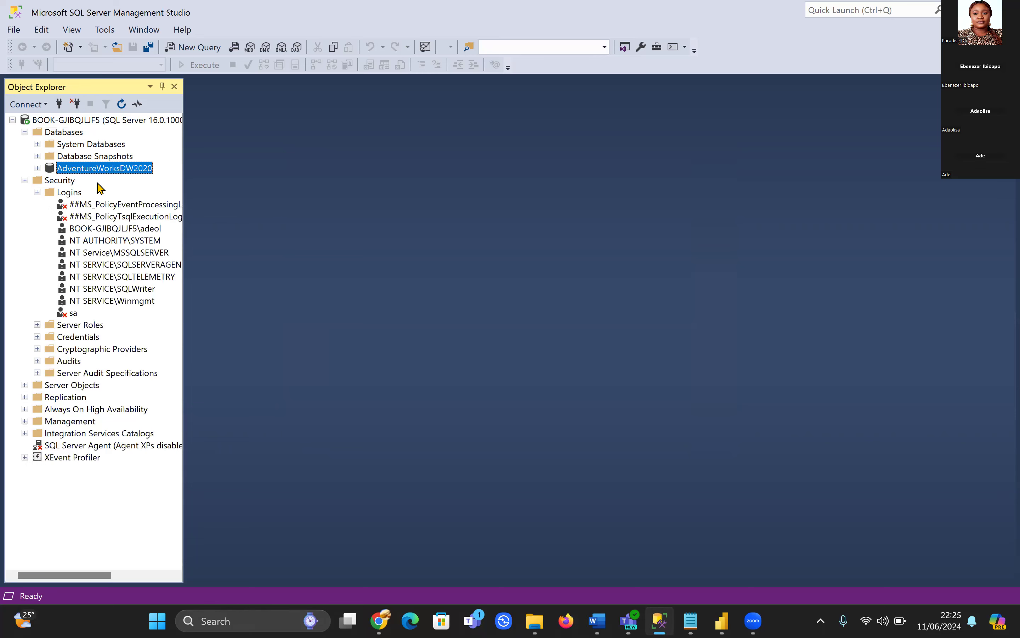
pyautogui.click(127, 230)
pyautogui.rightClick(127, 229)
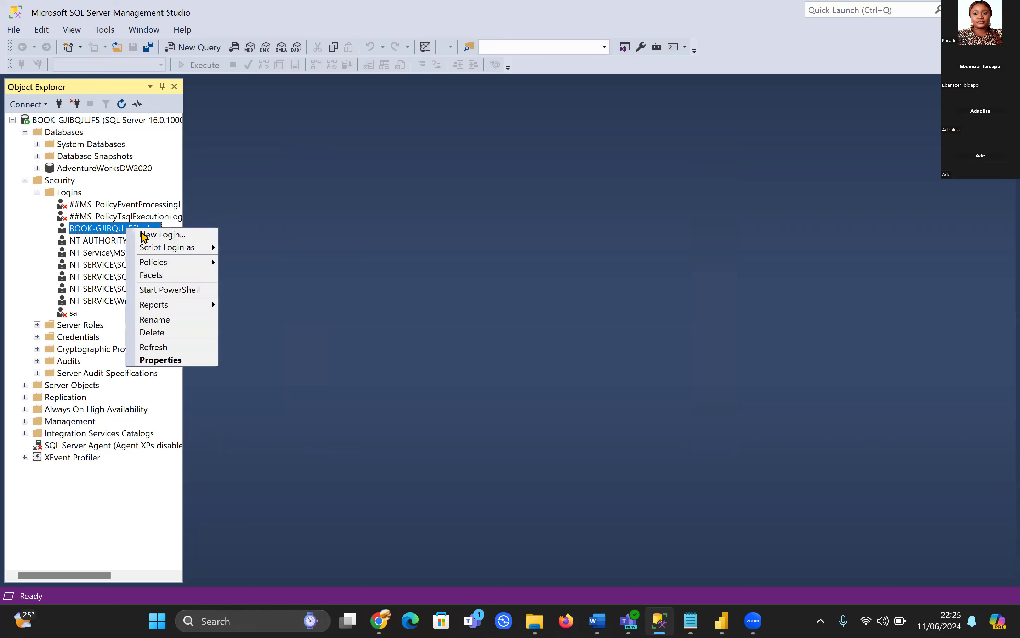
pyautogui.click(169, 359)
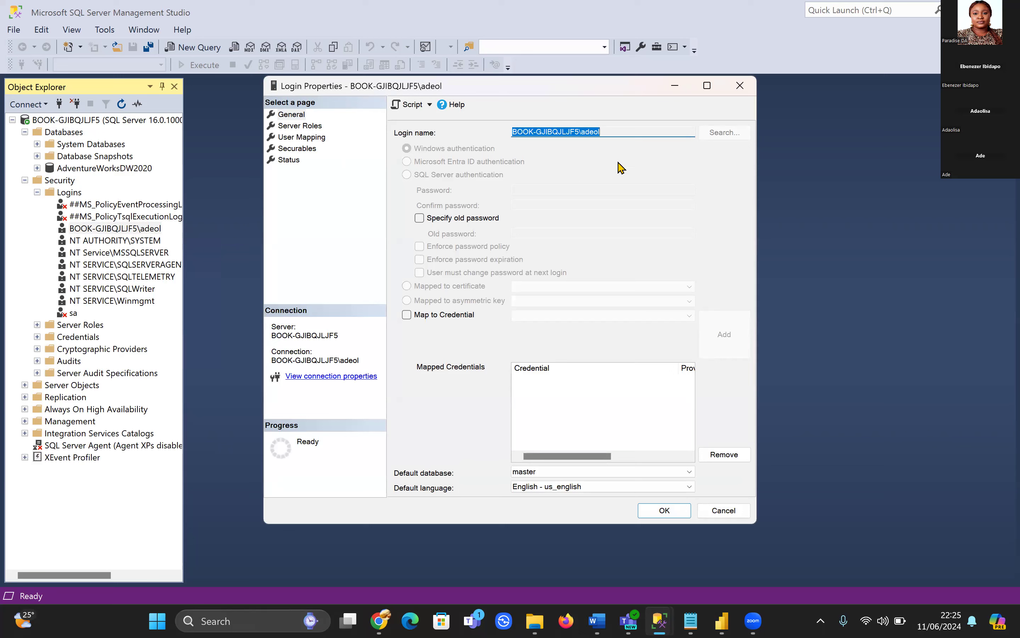
pyautogui.click(691, 621)
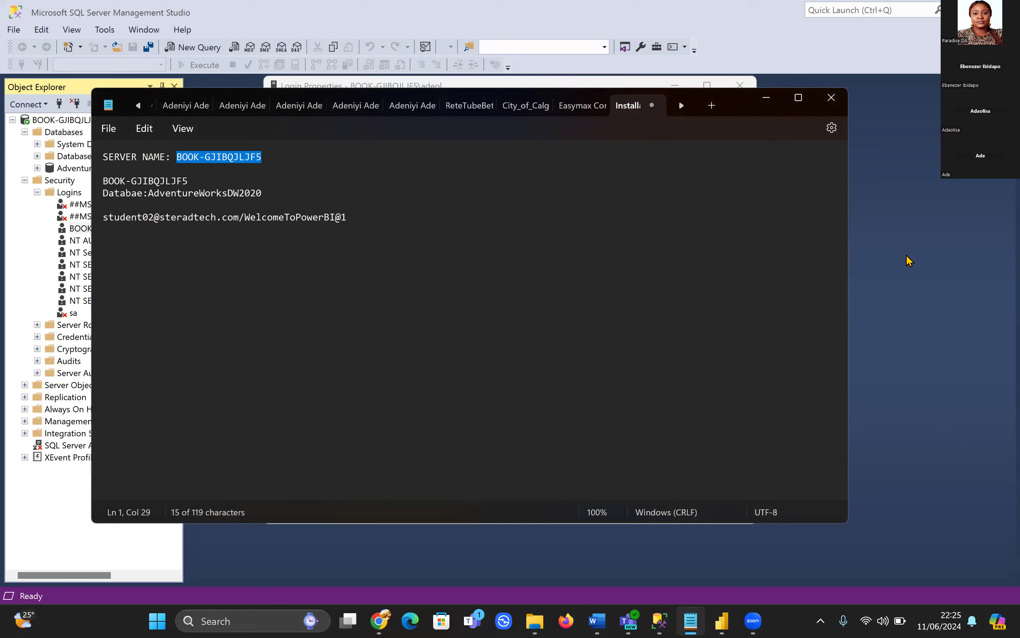
pyautogui.click(766, 98)
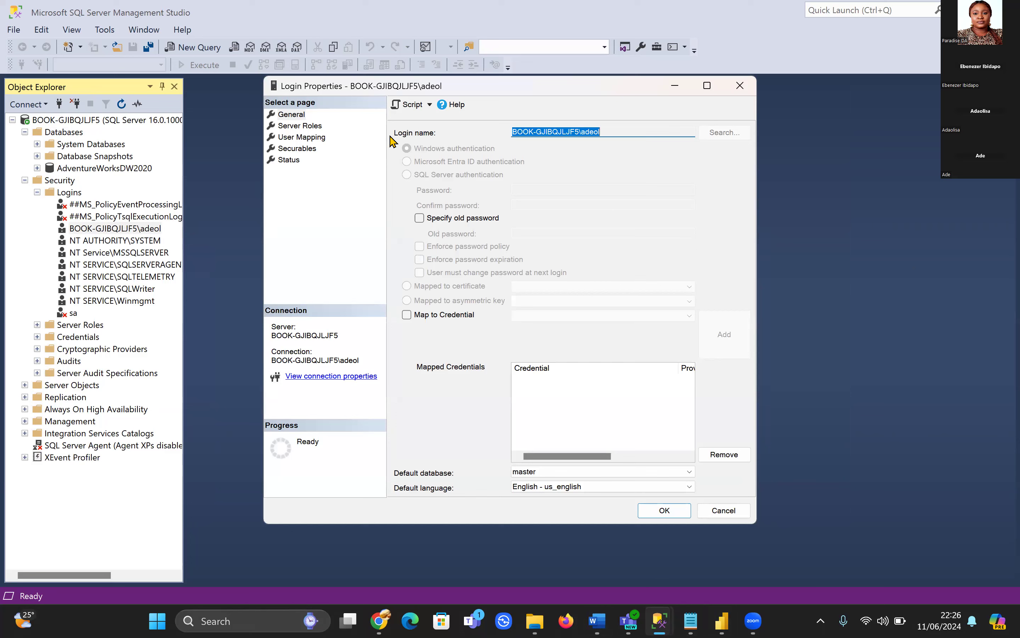
# Map the login to AdventureWorksDW2020 with the db_securityadmin role and save the change
pyautogui.click(310, 138)
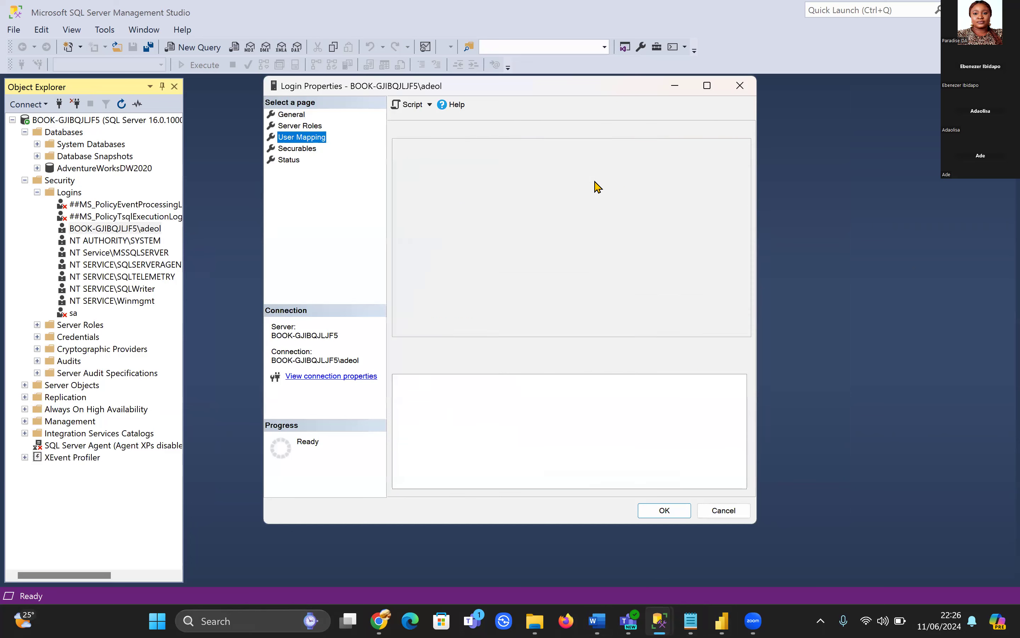
pyautogui.click(401, 155)
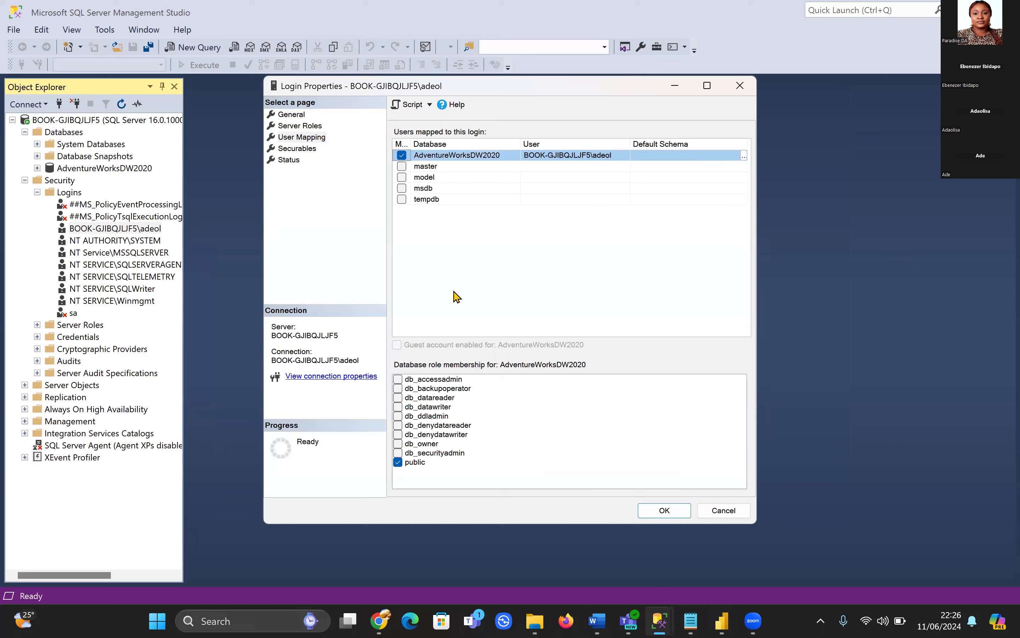
pyautogui.click(399, 454)
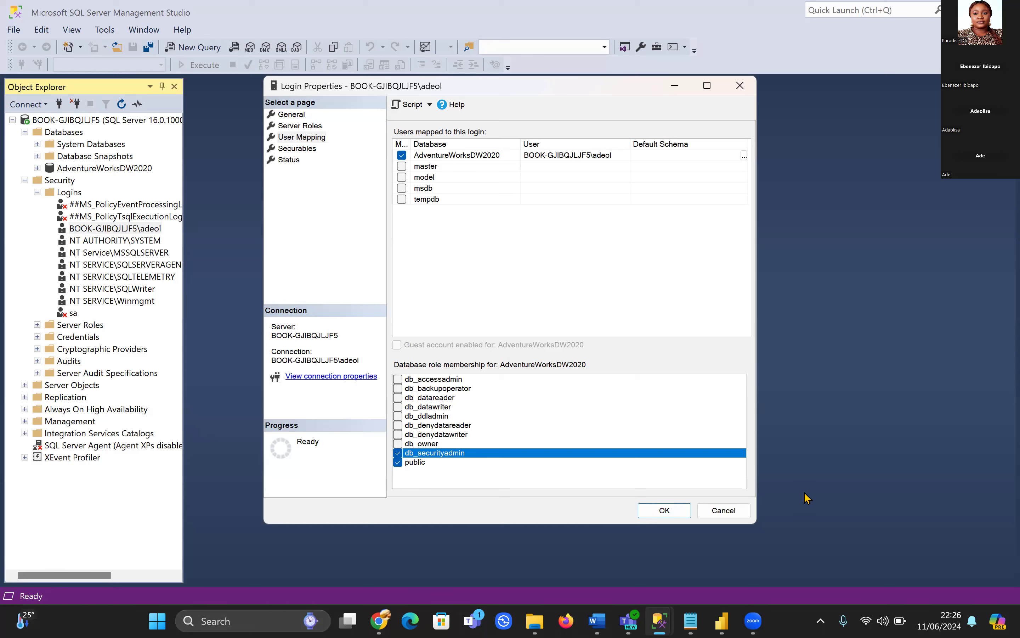
pyautogui.click(671, 513)
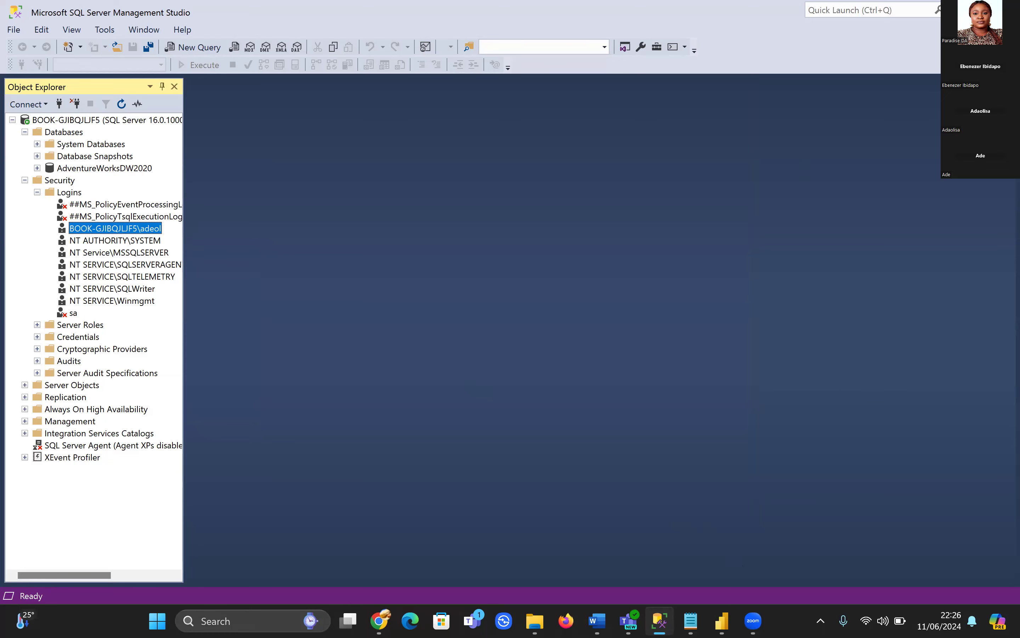
pyautogui.click(985, 11)
# Start a SQL Server connection with server BOOK-GJIBQJLJF5 copied from the notes
pyautogui.click(649, 127)
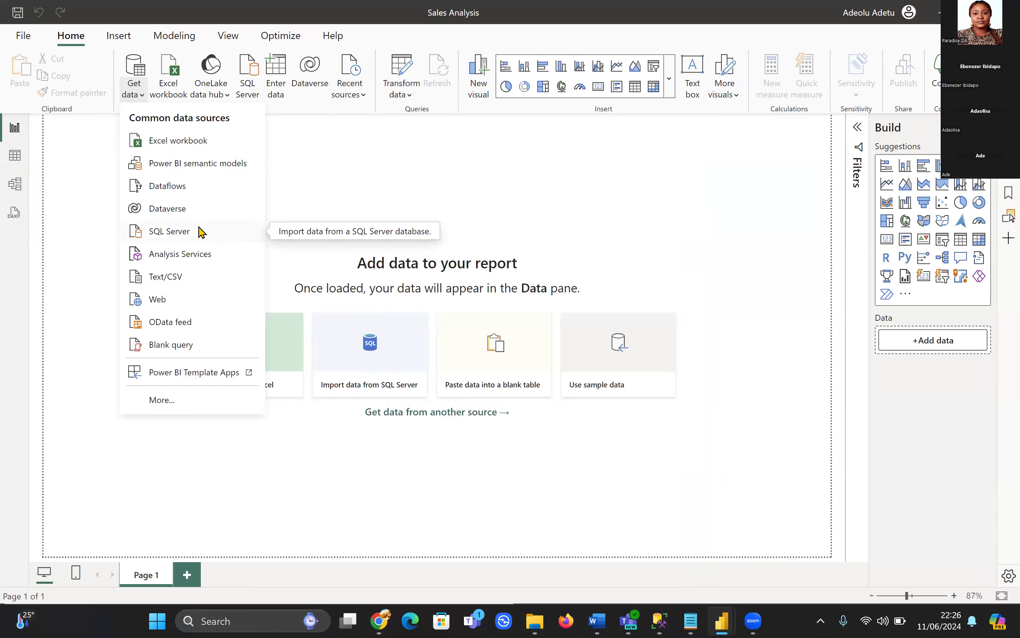
pyautogui.click(202, 232)
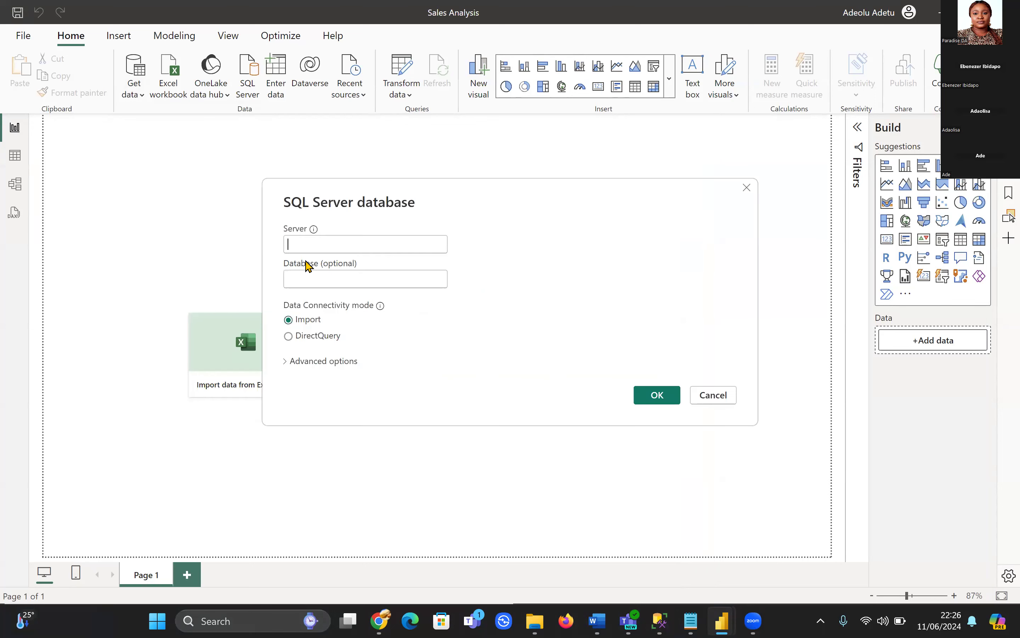
pyautogui.click(691, 620)
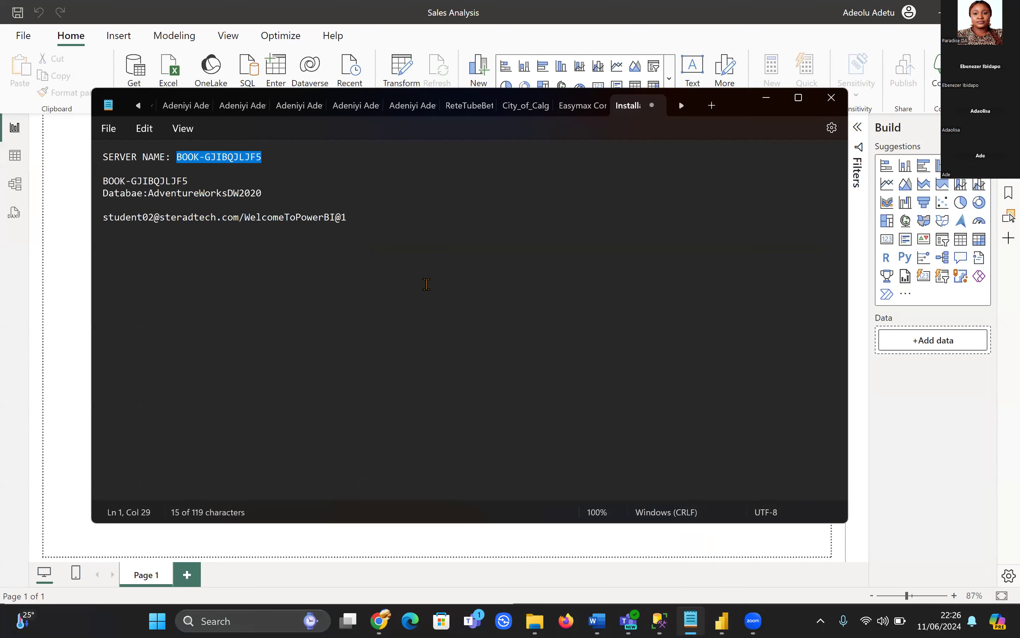
pyautogui.rightClick(206, 158)
pyautogui.click(253, 230)
pyautogui.click(63, 234)
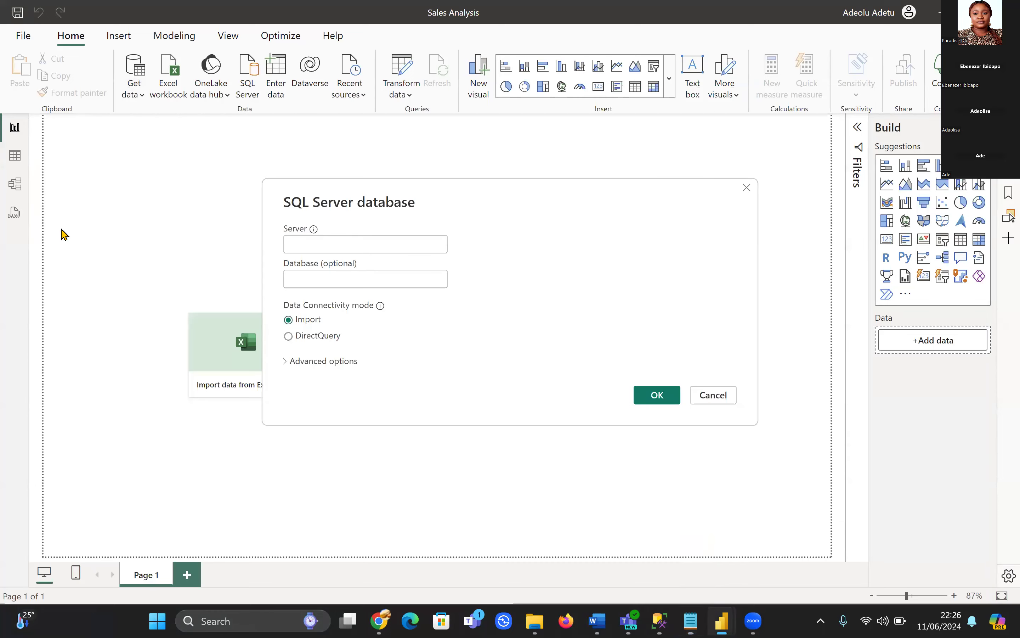
pyautogui.click(340, 248)
pyautogui.hotkey('ctrl', 'v')
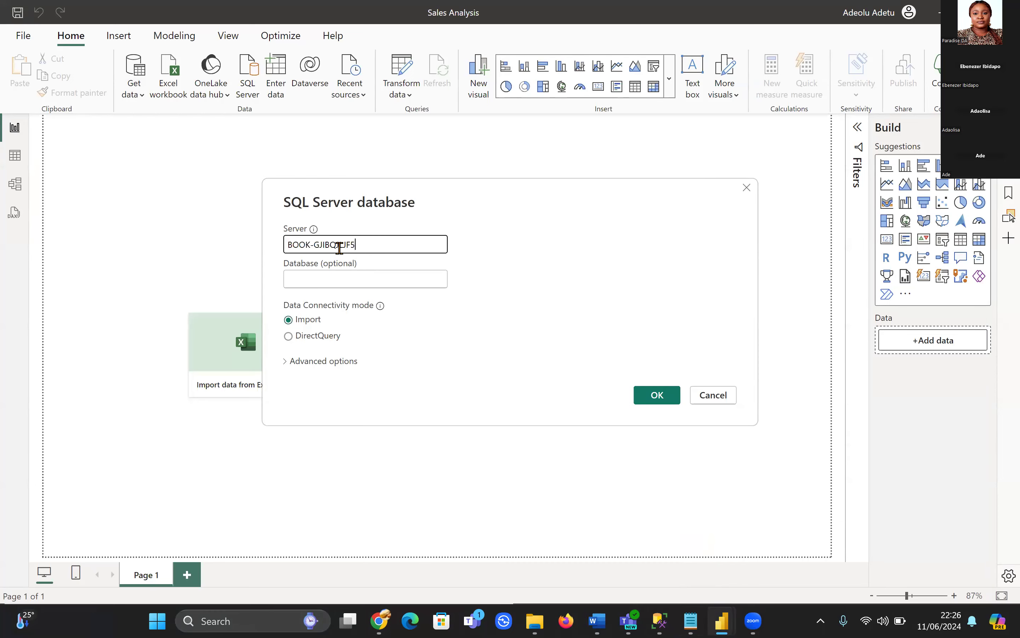
# Copy AdventureWorksDW2020 from the notes into the Database field
pyautogui.click(691, 620)
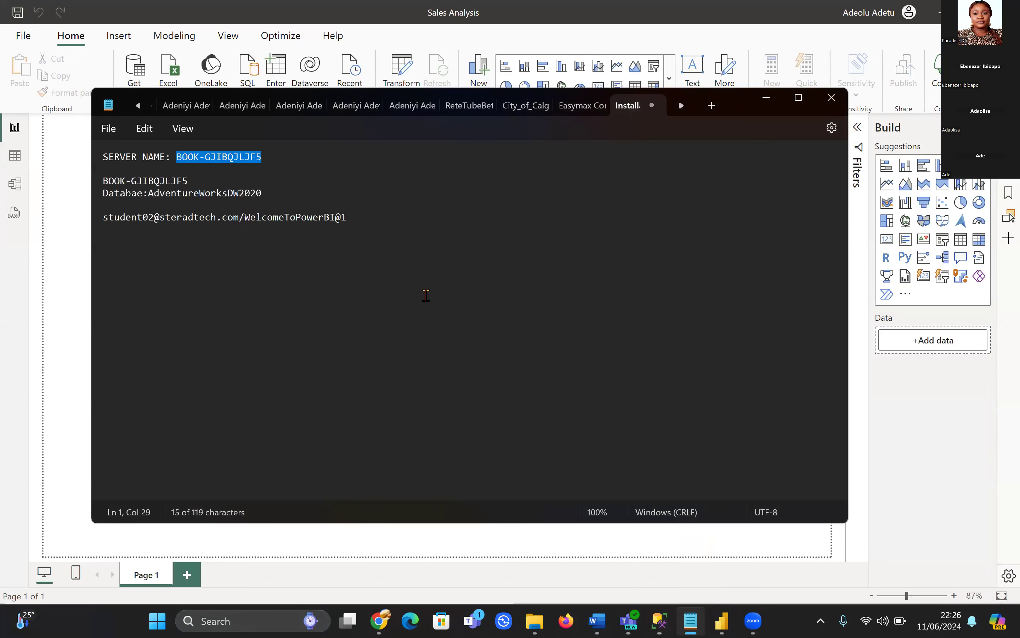
pyautogui.moveTo(266, 194); pyautogui.dragTo(147, 188)
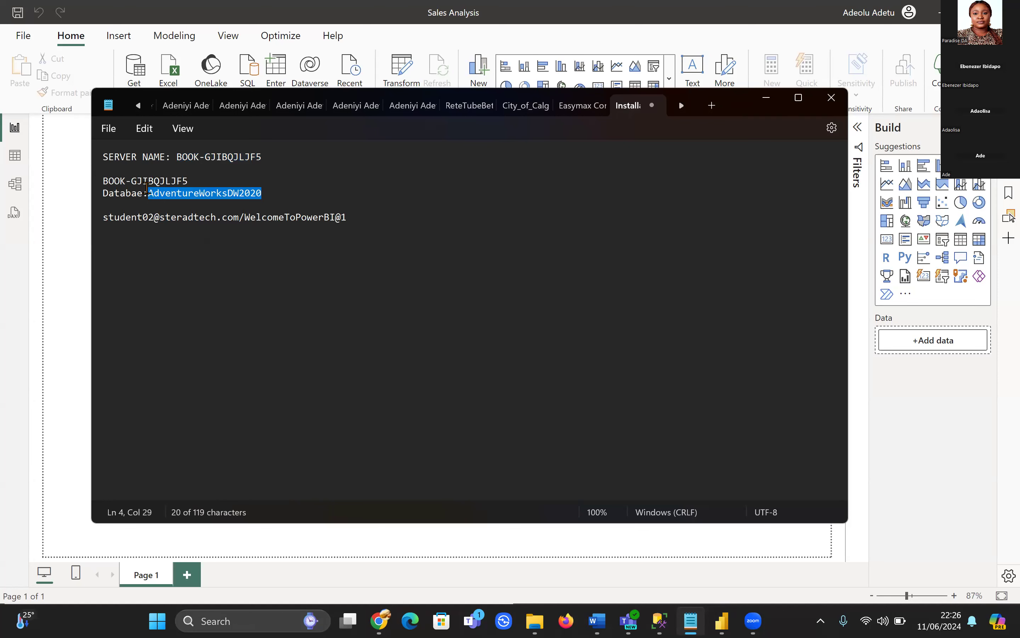
pyautogui.click(72, 209)
pyautogui.click(332, 277)
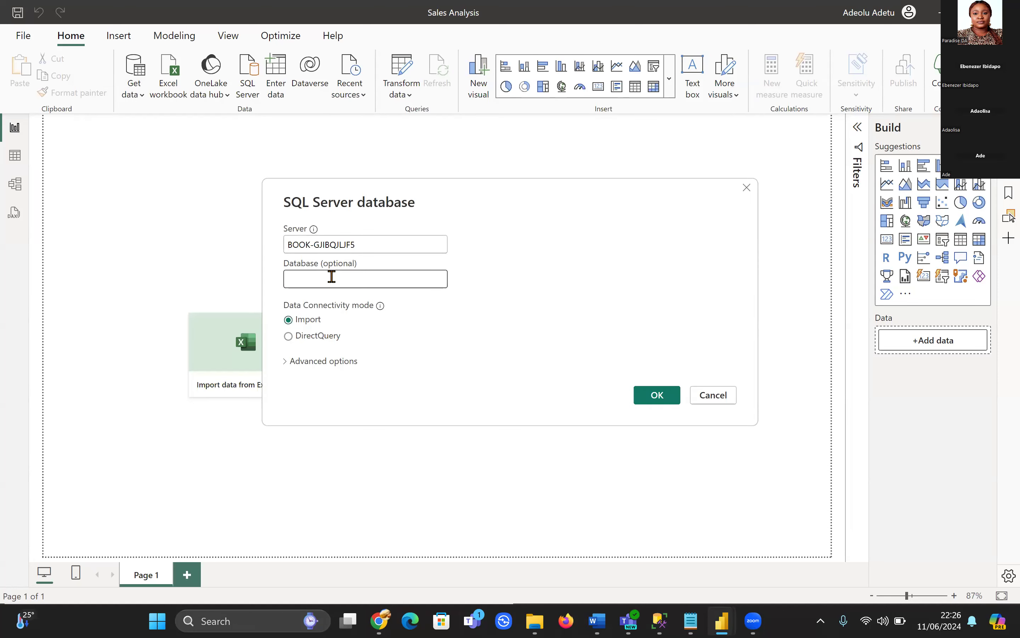
pyautogui.hotkey('ctrl', 'v')
# Connect with current Windows credentials and accept the unencrypted connection
pyautogui.click(658, 395)
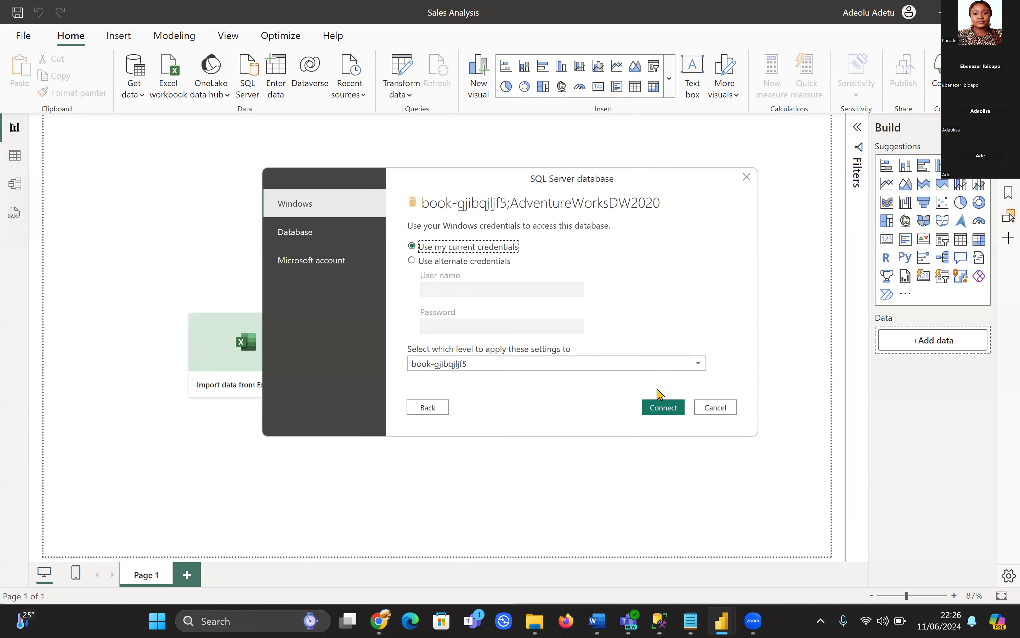
pyautogui.click(661, 410)
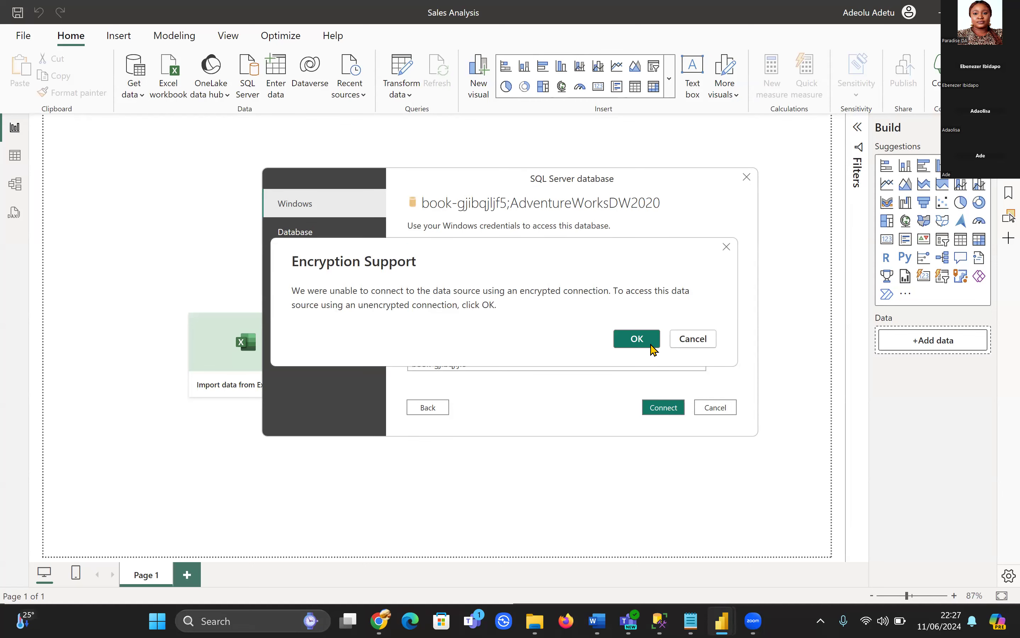
pyautogui.click(634, 342)
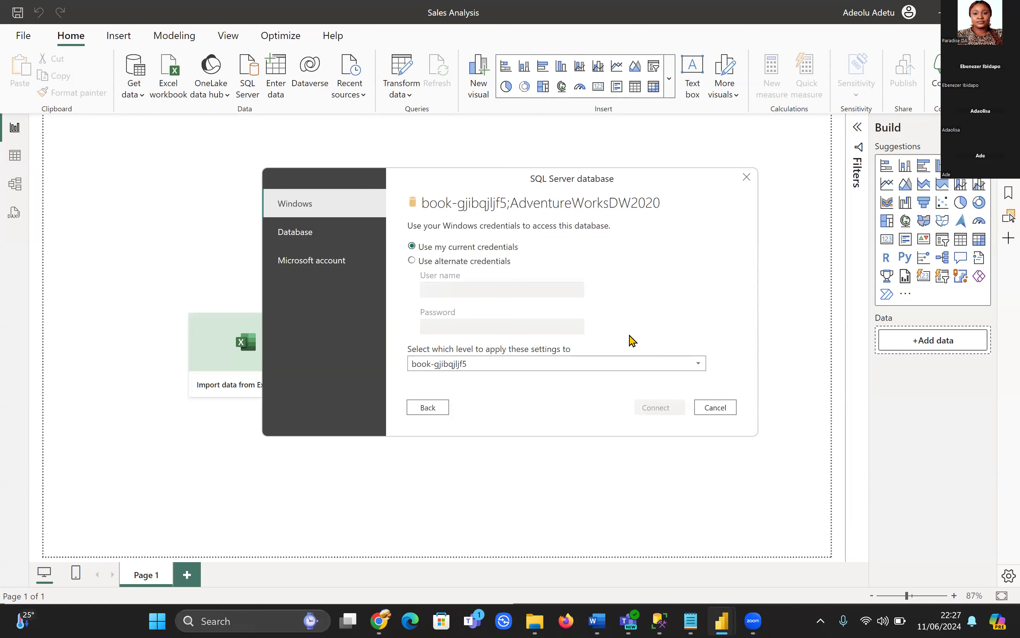
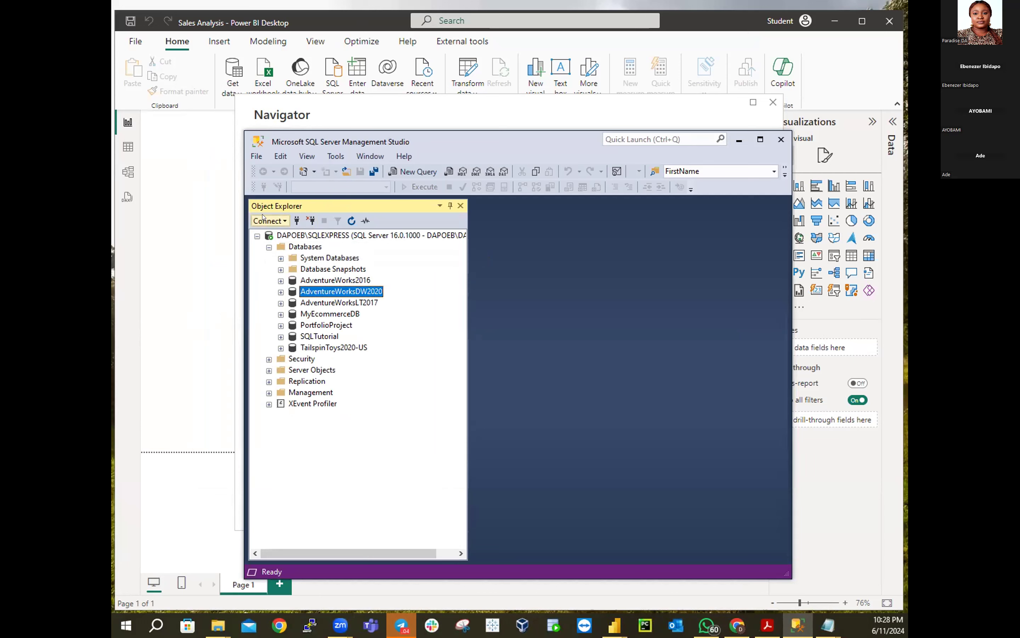
# Open a Database Engine connection in Object Explorer to show server DAPOEB\SQLEXPRESS
pyautogui.click(264, 220)
pyautogui.click(263, 218)
pyautogui.click(263, 217)
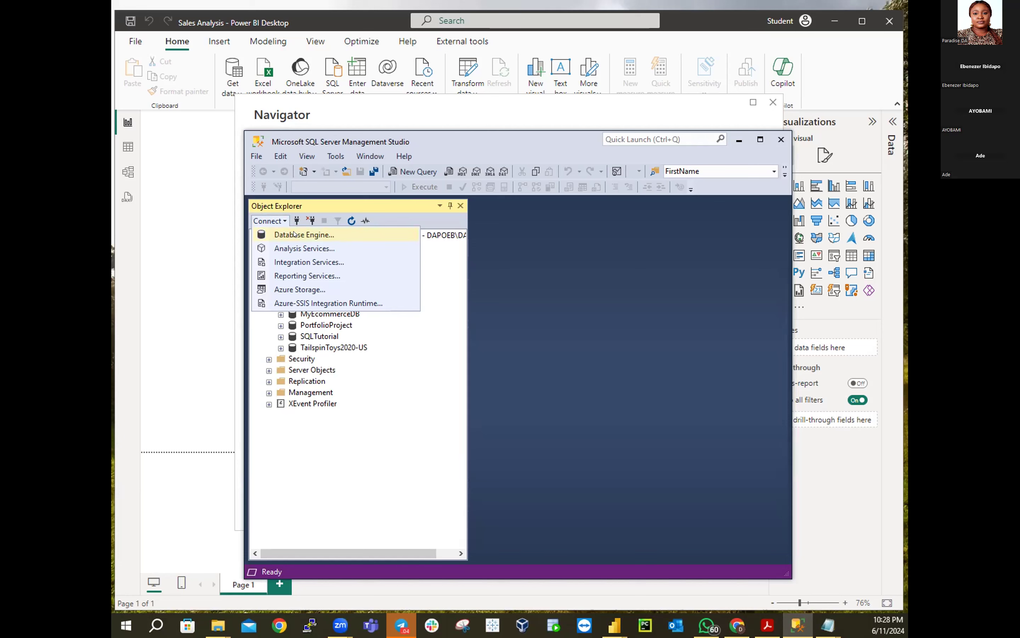
pyautogui.click(294, 233)
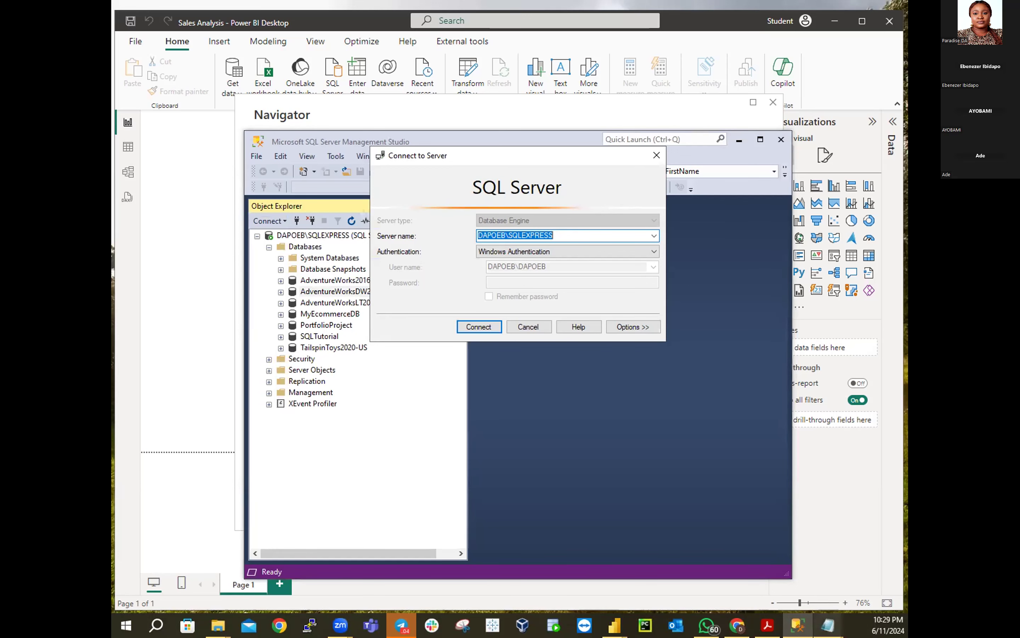
# Check the server name against the Notepad notes, then cancel the Connect to Server dialog
pyautogui.click(824, 625)
pyautogui.click(767, 556)
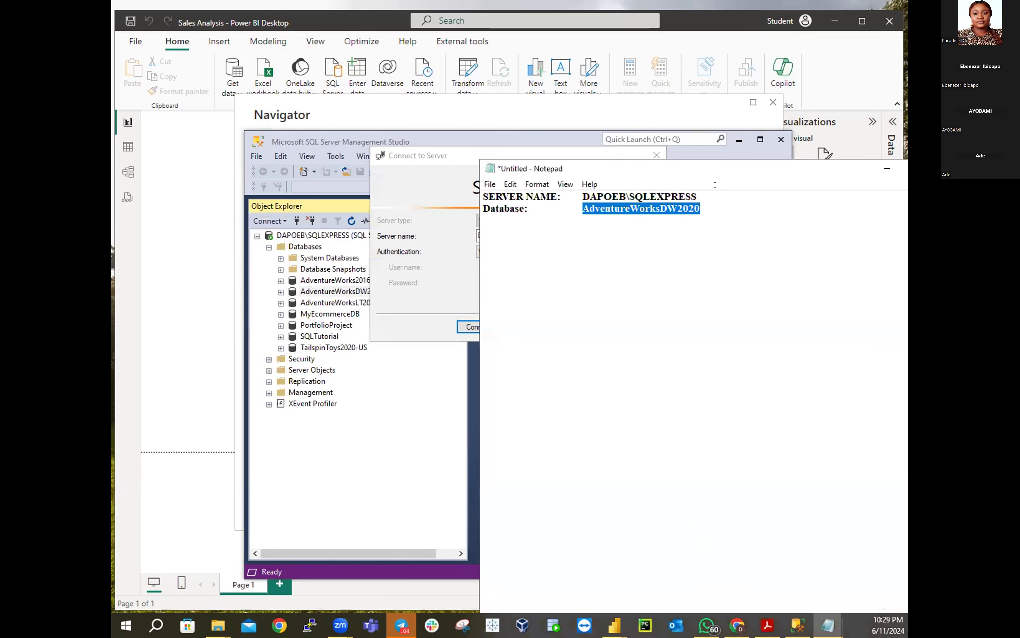
pyautogui.click(887, 168)
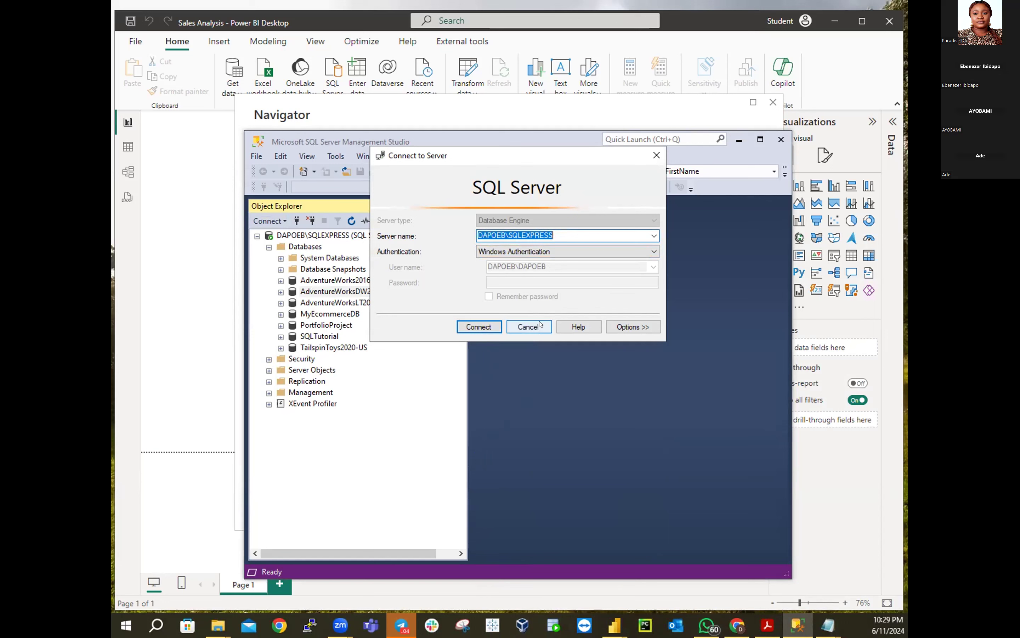
pyautogui.click(530, 327)
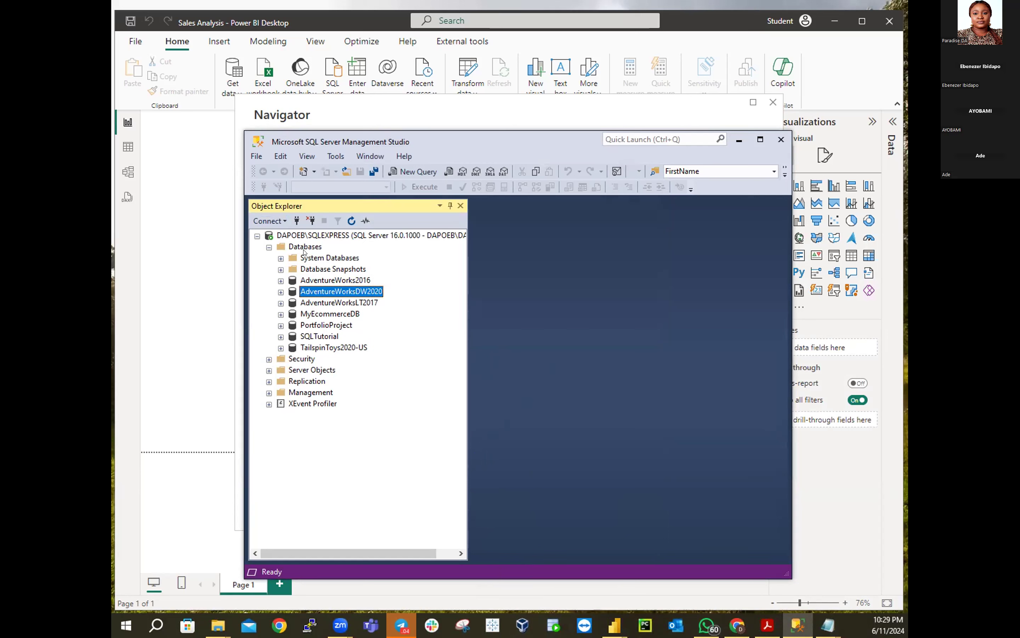
pyautogui.click(282, 221)
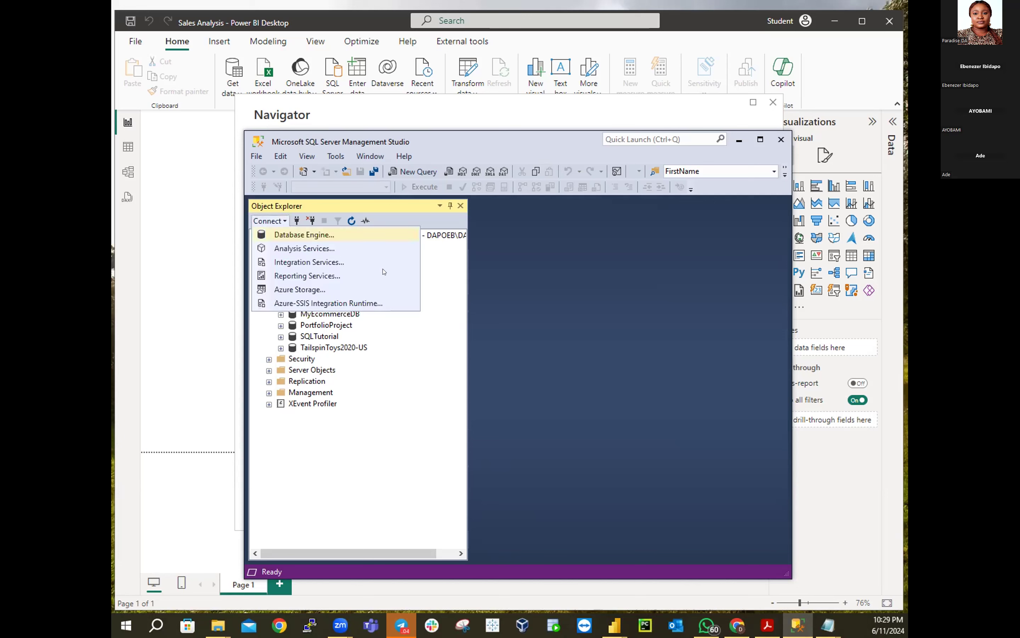
pyautogui.click(304, 234)
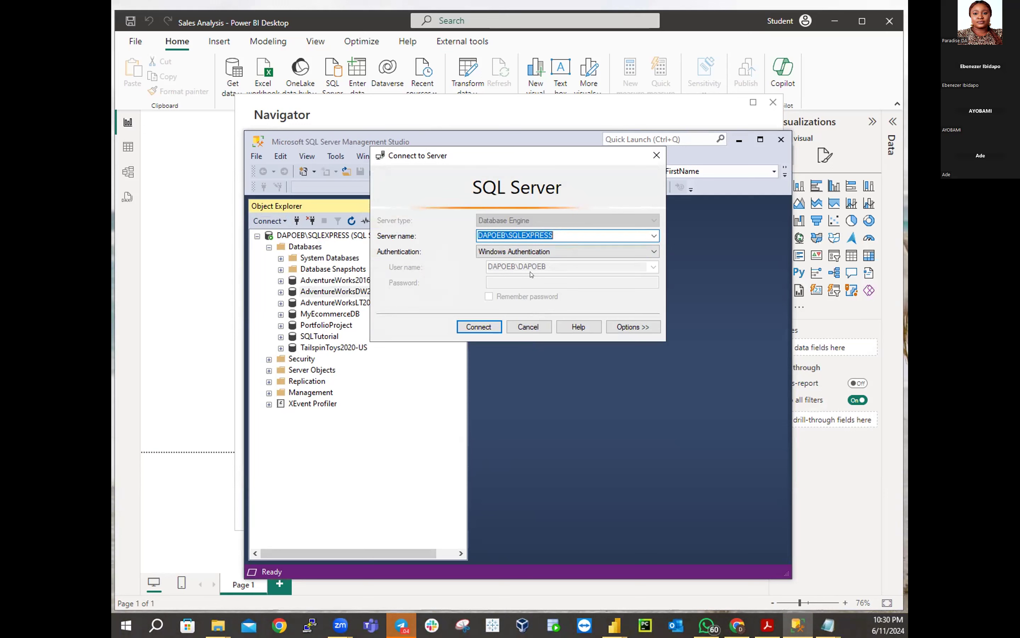
pyautogui.click(530, 327)
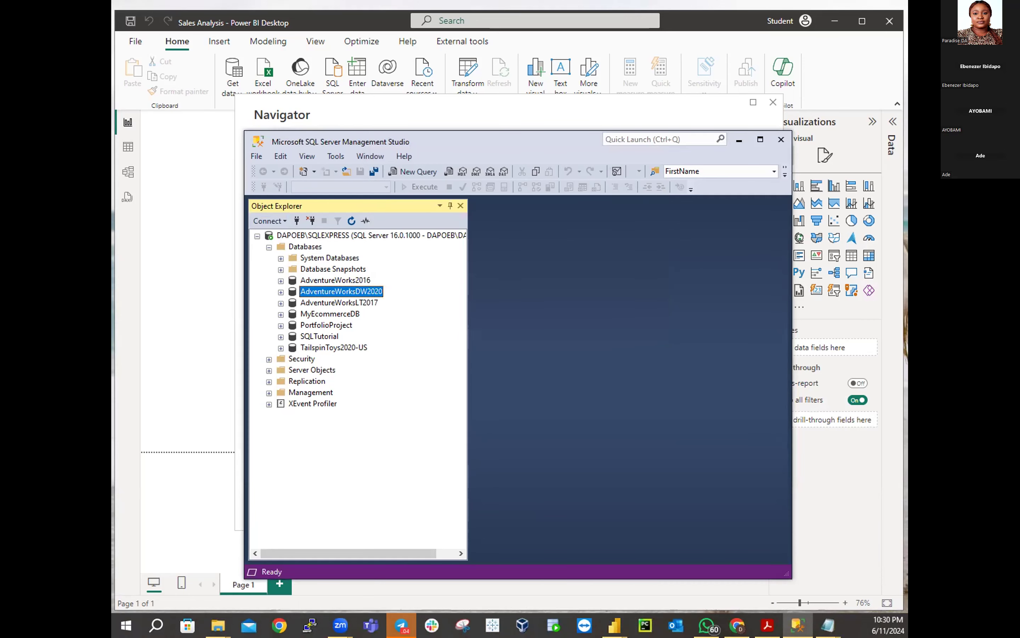
pyautogui.click(707, 625)
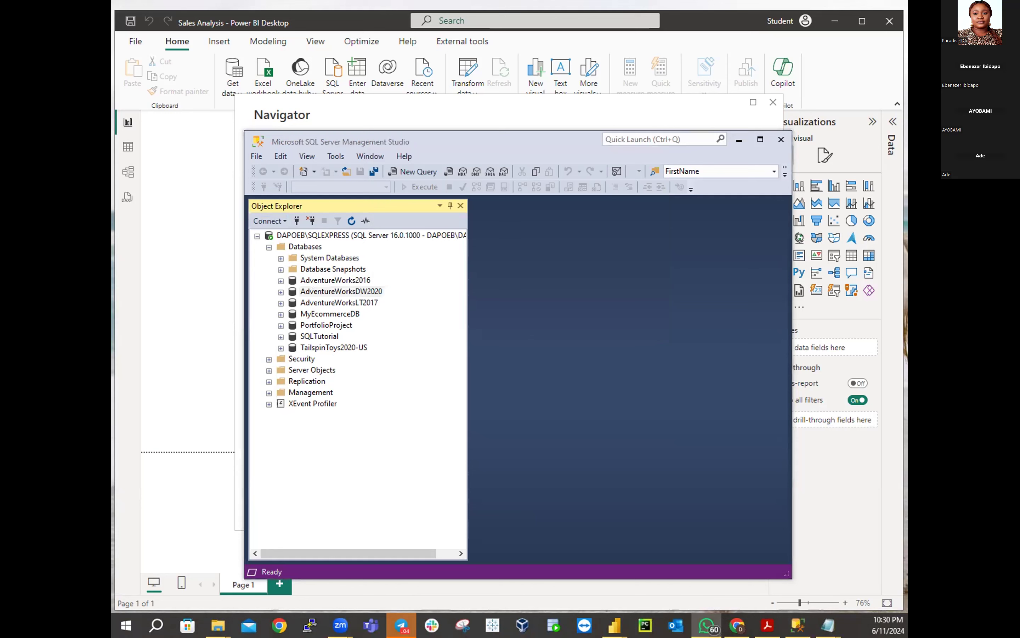
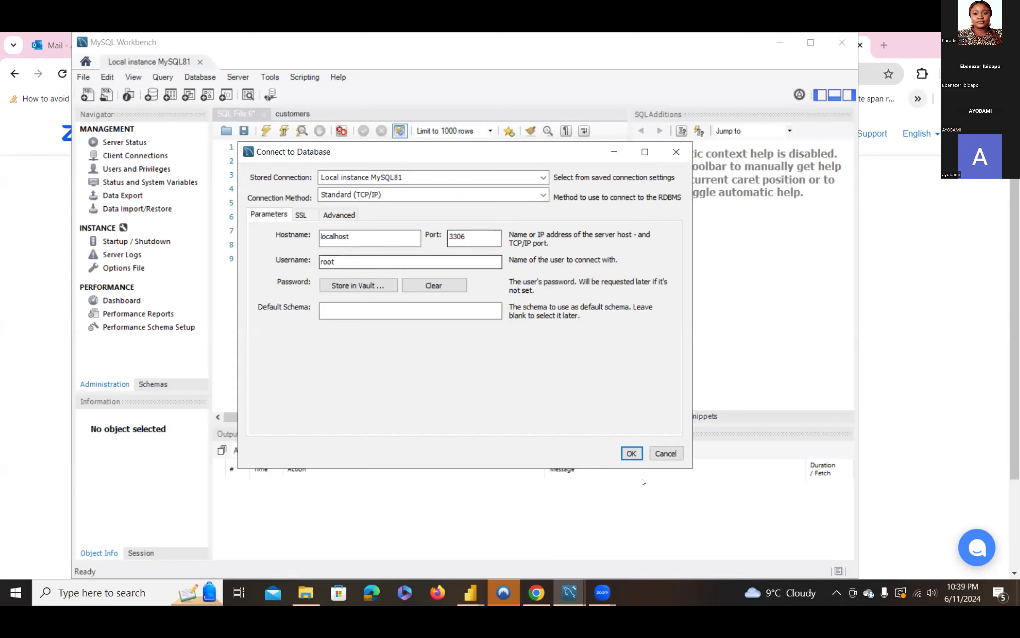
# Cancel the database connection, close the Local instance MySQL81 tab, and start a Windows search
pyautogui.click(667, 454)
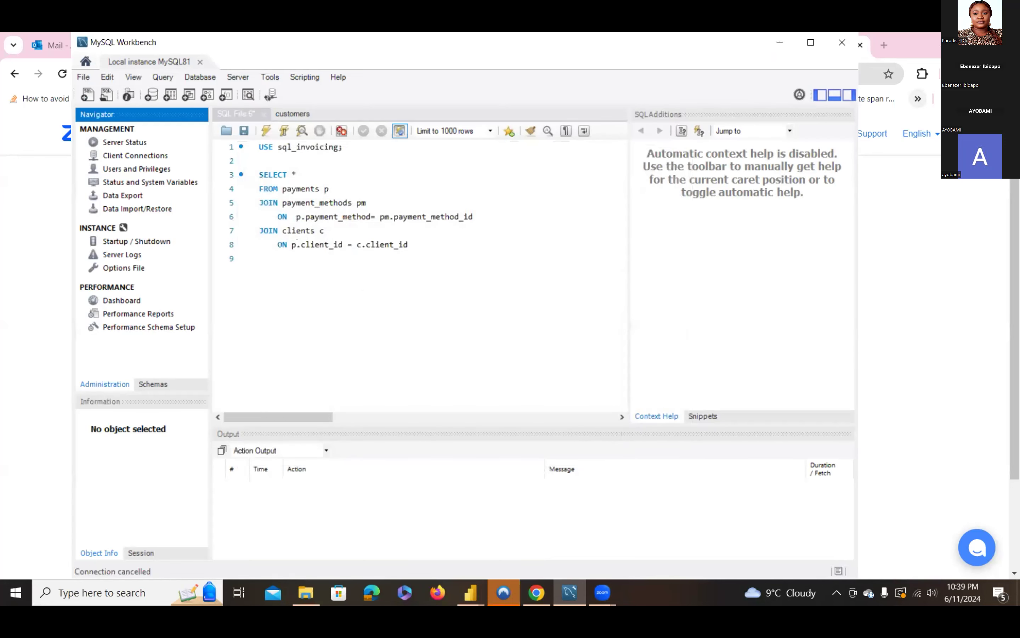
pyautogui.click(200, 62)
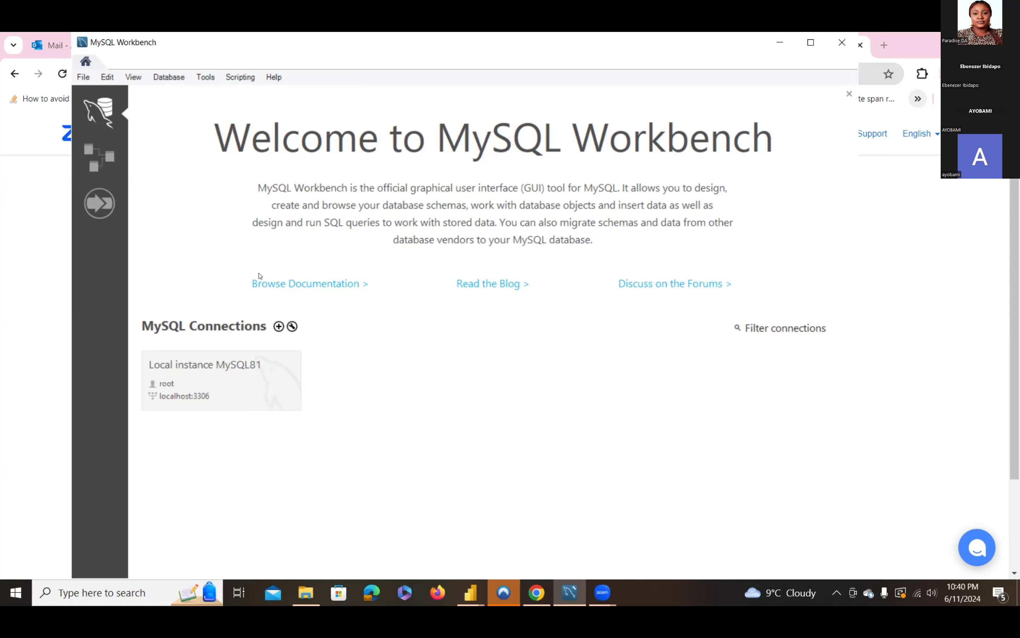
pyautogui.click(136, 599)
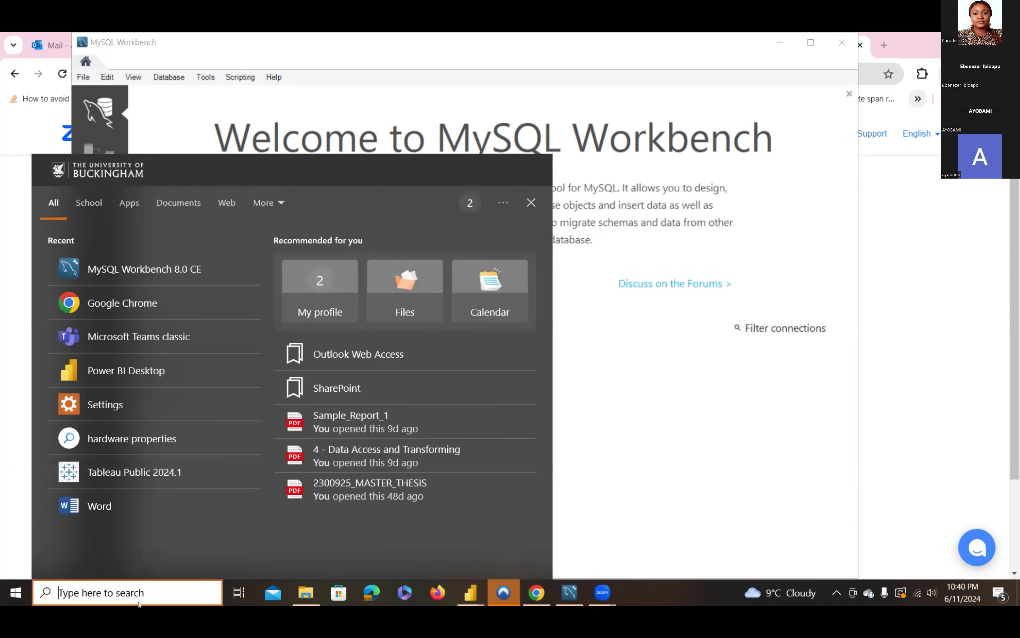
# Search Windows for 'mysql' to list MySQL Workbench 8.0 CE and related apps
pyautogui.write('m')
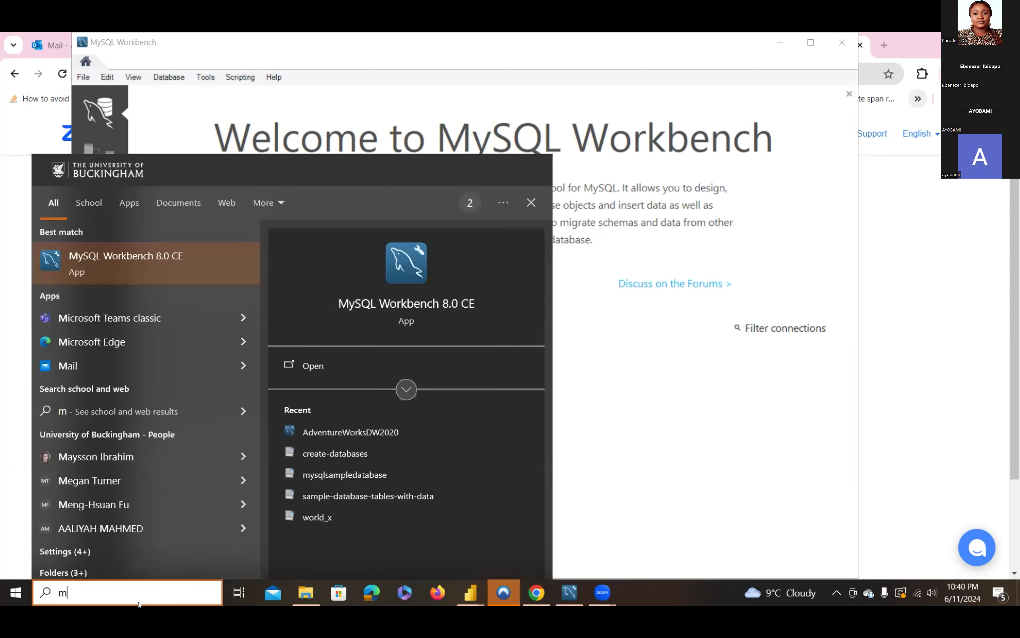
pyautogui.write('ysql')
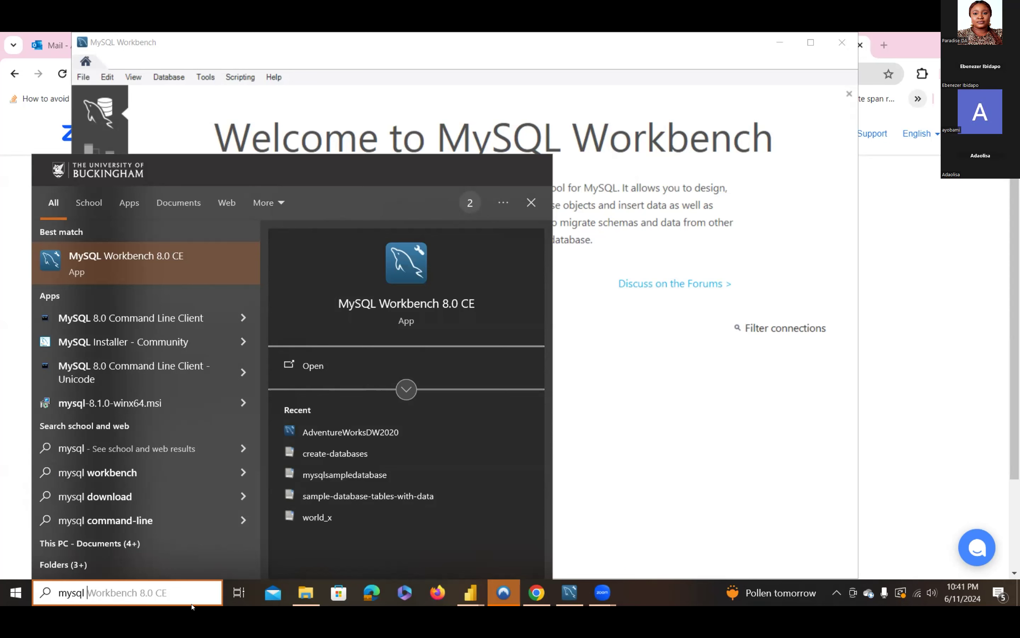
# Switch to the Zoom Workplace window showing SQL Server Management Studio over Power BI
pyautogui.click(603, 594)
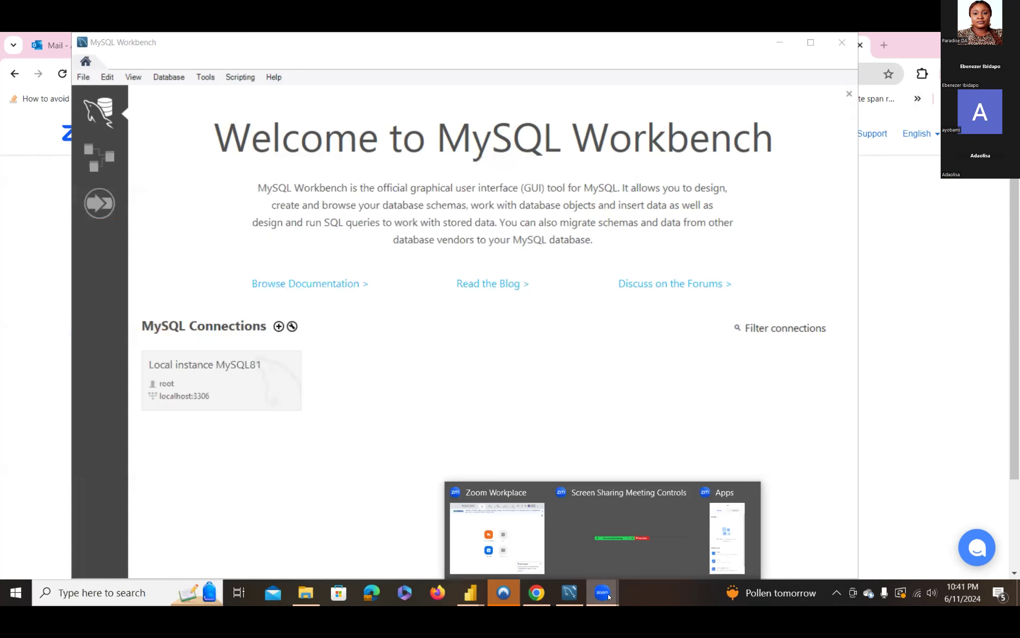
pyautogui.click(610, 524)
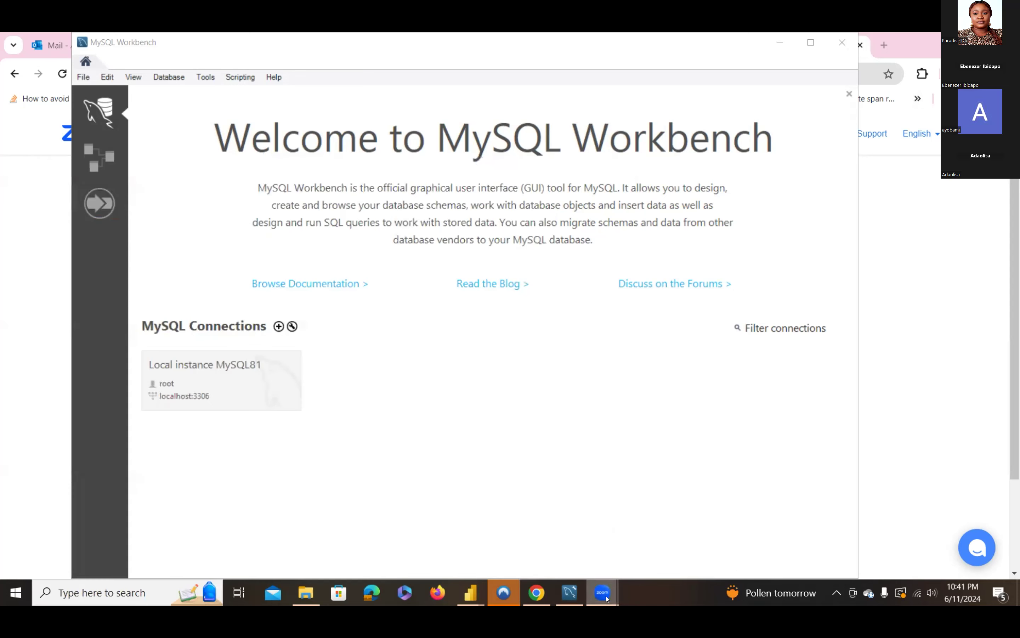
pyautogui.moveTo(606, 599)
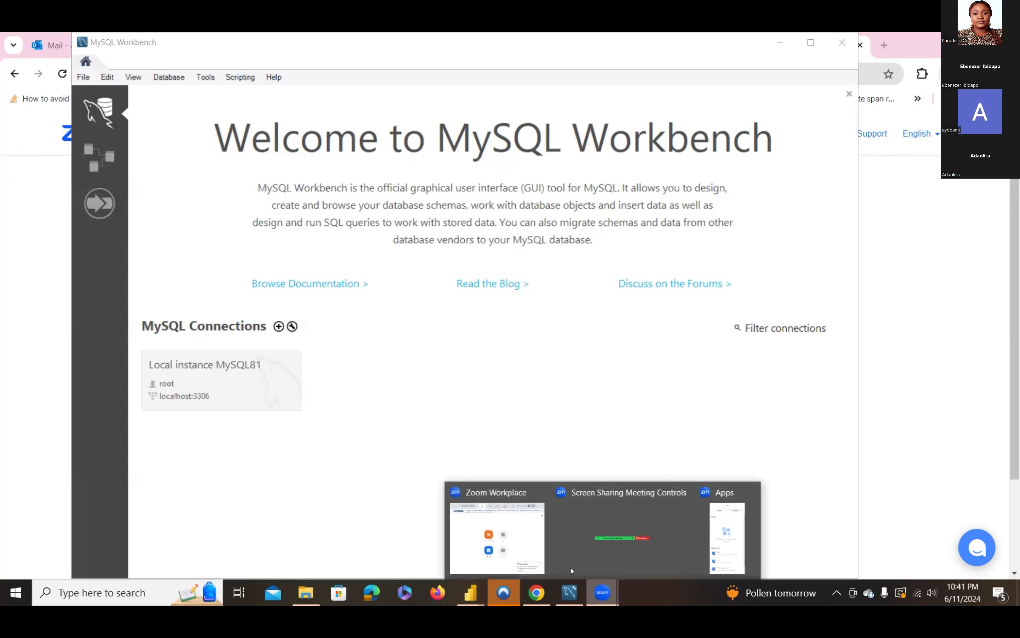
pyautogui.click(525, 523)
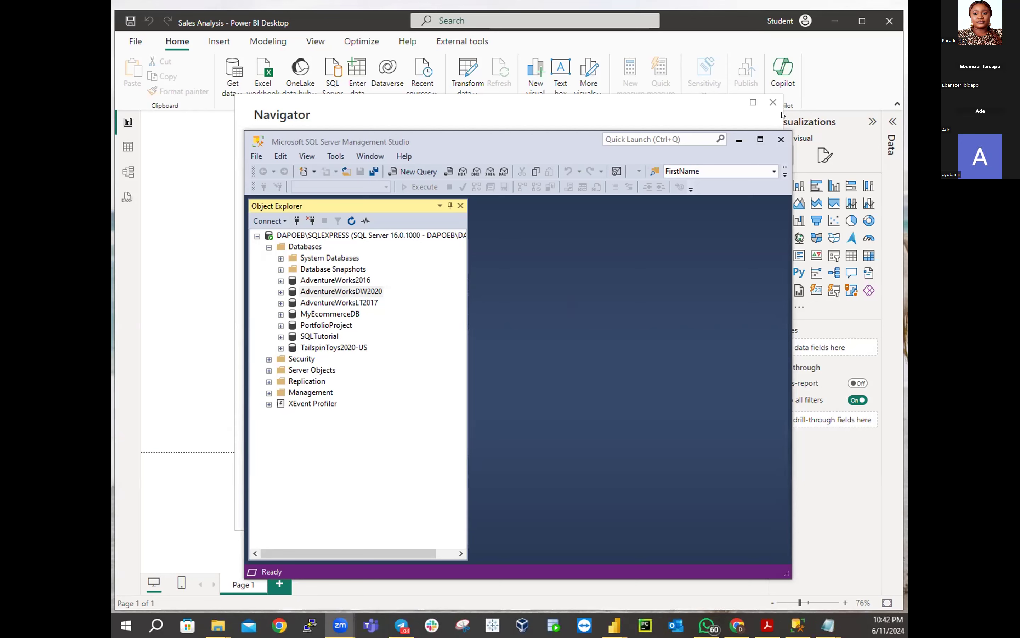
# Hide Management Studio to reveal the Navigator's AdventureWorksDW tables in Power BI Desktop
pyautogui.click(739, 140)
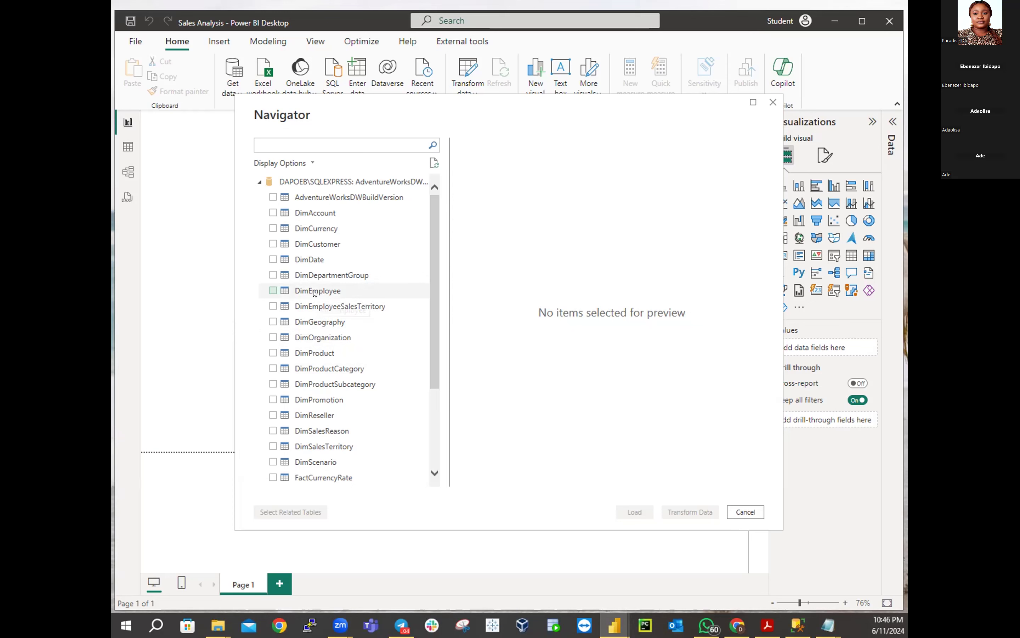
# Preview the DimEmployee table's rows in the Navigator
pyautogui.click(315, 293)
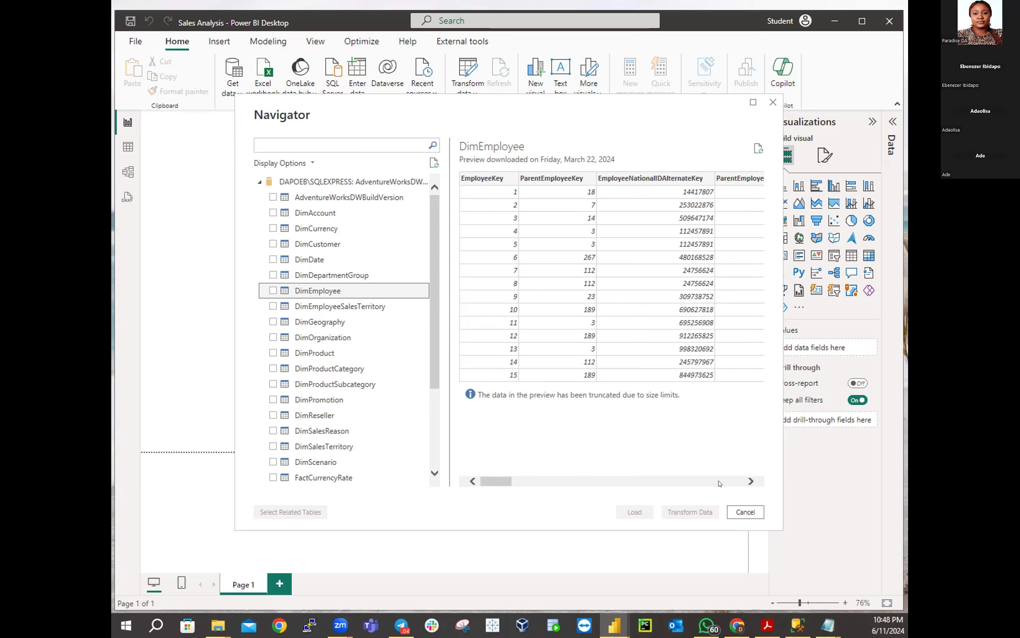
# Scroll the DimEmployee preview right from FirstName through Position to the FactResellerSales column
pyautogui.click(750, 481)
pyautogui.click(750, 481)
pyautogui.click(750, 481)
pyautogui.click(751, 481)
pyautogui.click(751, 481)
pyautogui.click(750, 481)
pyautogui.click(750, 481)
pyautogui.click(750, 481)
pyautogui.click(751, 481)
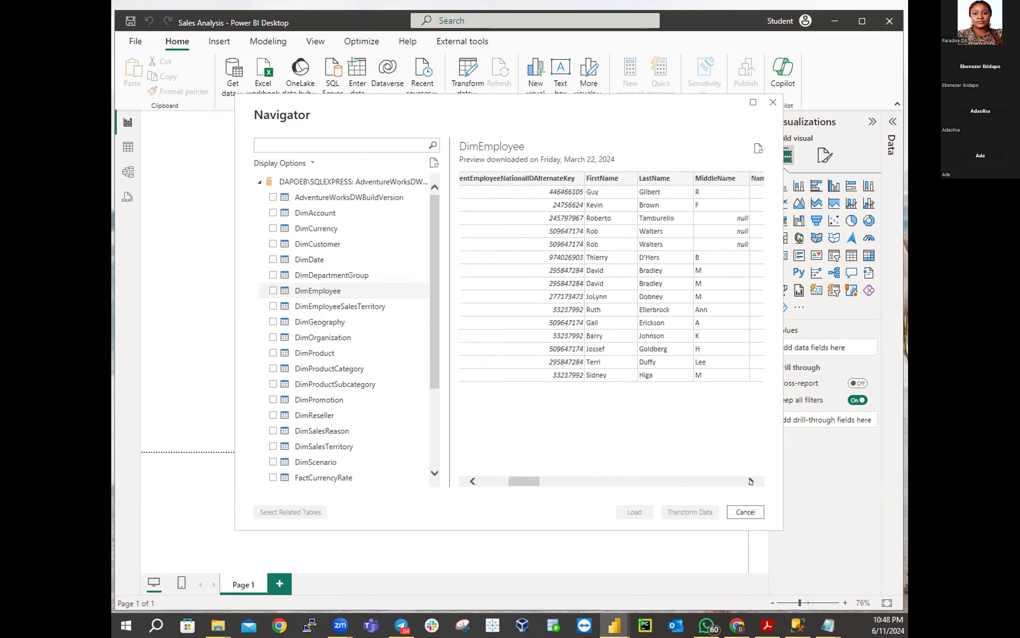
pyautogui.click(751, 481)
pyautogui.click(750, 481)
pyautogui.click(751, 481)
pyautogui.click(750, 481)
pyautogui.click(750, 482)
pyautogui.click(750, 481)
pyautogui.click(751, 481)
pyautogui.click(751, 482)
pyautogui.click(751, 481)
pyautogui.click(750, 481)
pyautogui.click(750, 481)
pyautogui.click(751, 481)
pyautogui.click(750, 481)
pyautogui.click(751, 481)
pyautogui.click(751, 481)
pyautogui.click(750, 481)
pyautogui.click(751, 482)
pyautogui.click(750, 481)
pyautogui.click(751, 481)
pyautogui.click(750, 481)
pyautogui.click(750, 481)
pyautogui.click(750, 481)
pyautogui.click(751, 481)
pyautogui.click(750, 481)
pyautogui.click(751, 481)
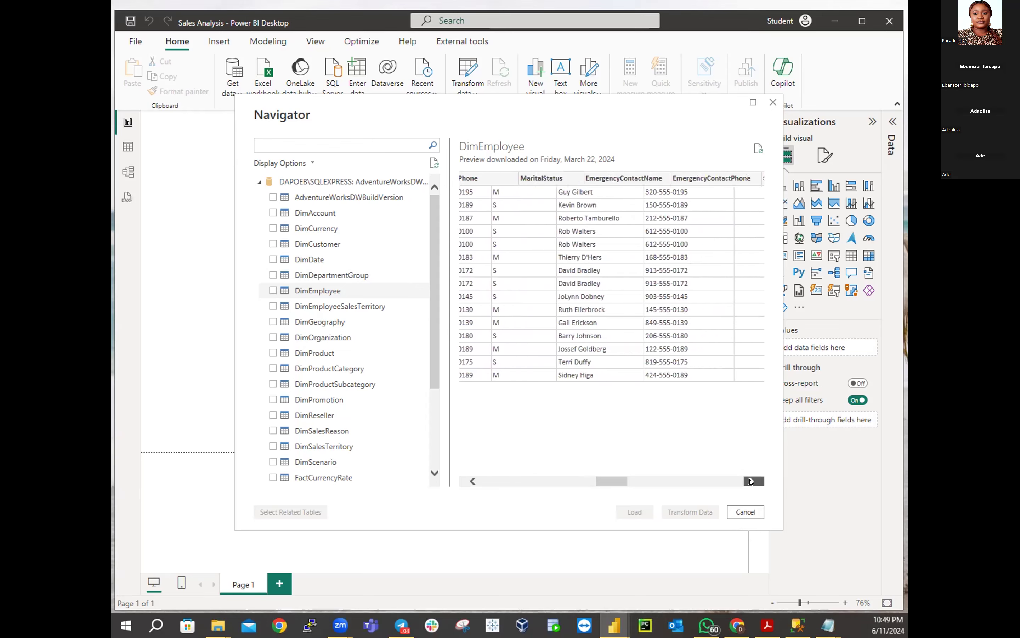
pyautogui.click(751, 481)
pyautogui.click(750, 481)
pyautogui.click(750, 482)
pyautogui.click(751, 481)
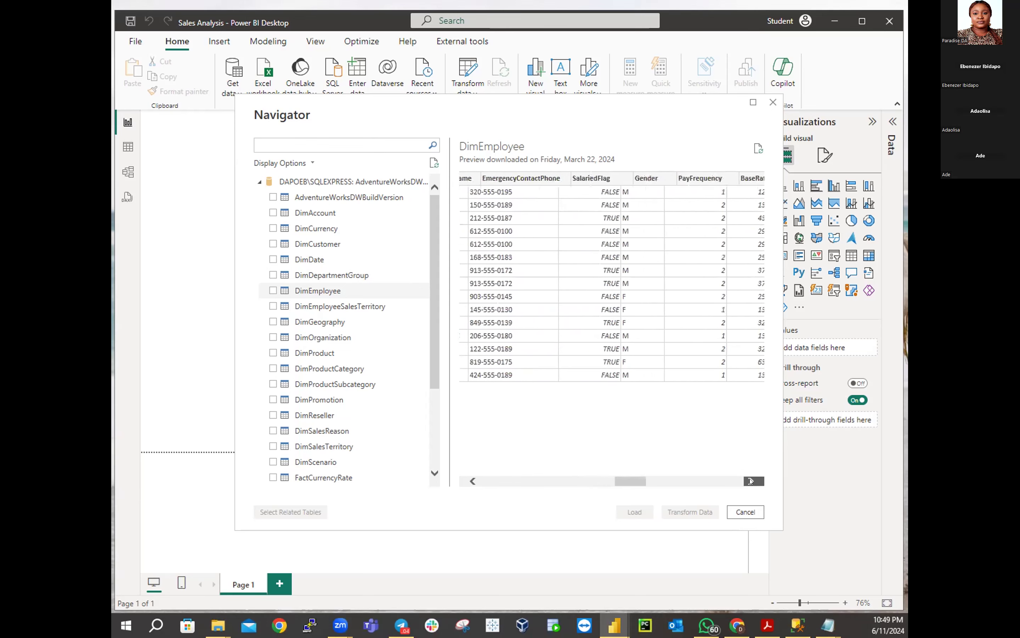
pyautogui.click(750, 481)
pyautogui.click(751, 481)
pyautogui.click(750, 481)
pyautogui.click(751, 481)
pyautogui.click(750, 482)
pyautogui.click(750, 481)
pyautogui.click(751, 481)
pyautogui.click(750, 481)
pyautogui.click(750, 481)
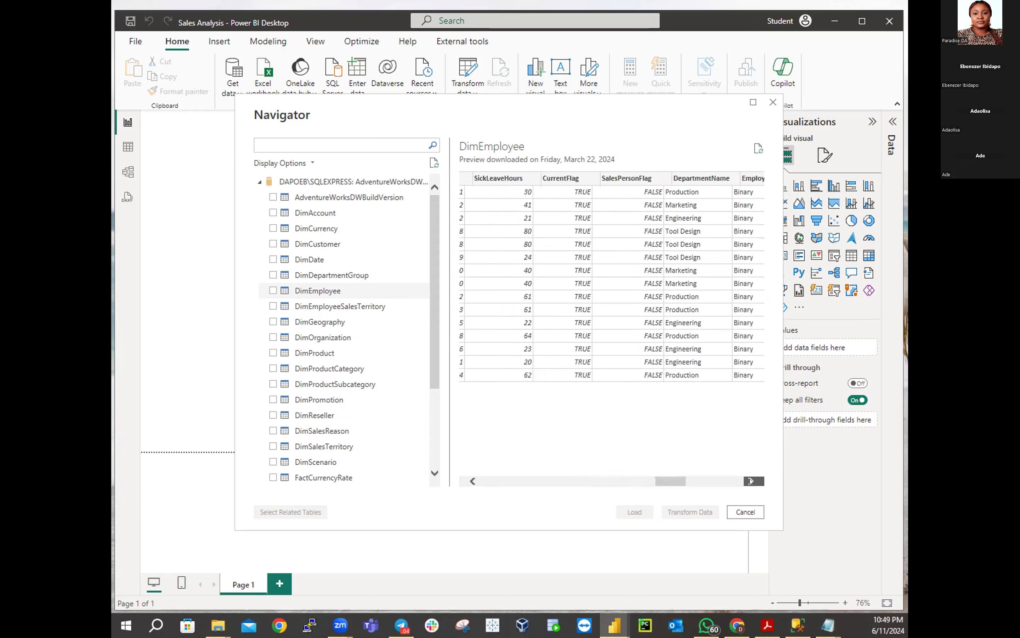
pyautogui.click(750, 482)
pyautogui.click(751, 481)
pyautogui.click(750, 481)
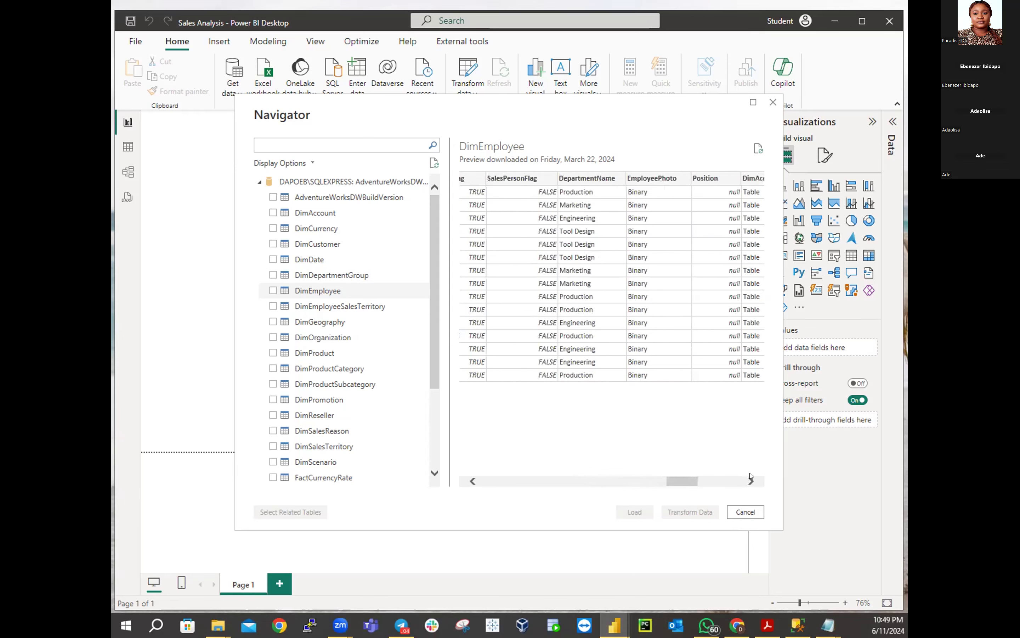
pyautogui.click(751, 482)
pyautogui.click(751, 481)
pyautogui.click(750, 481)
pyautogui.click(750, 481)
pyautogui.click(751, 482)
pyautogui.click(750, 481)
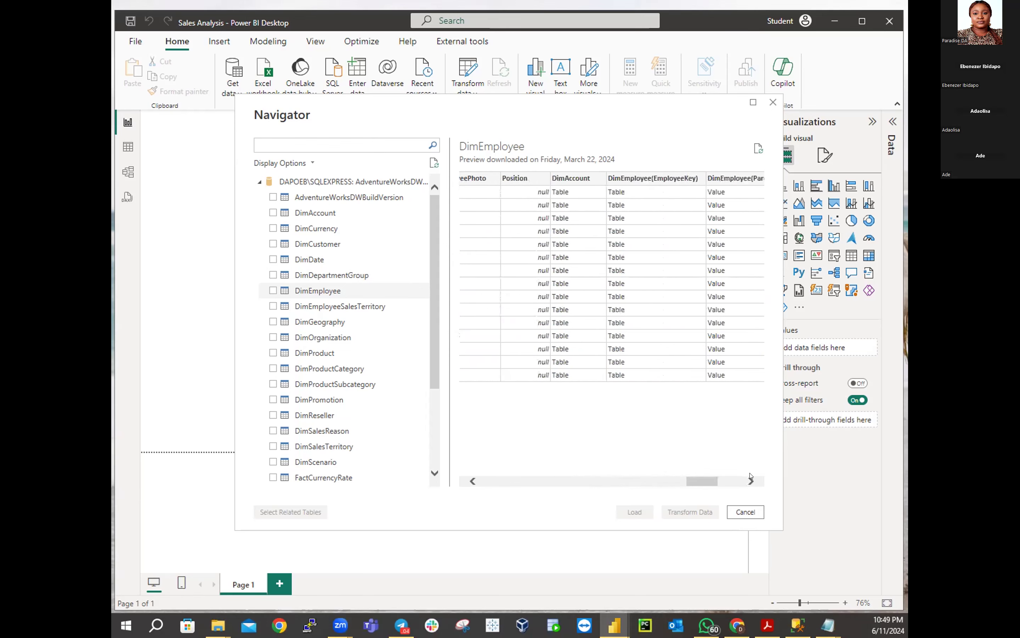
pyautogui.click(751, 481)
pyautogui.click(751, 481)
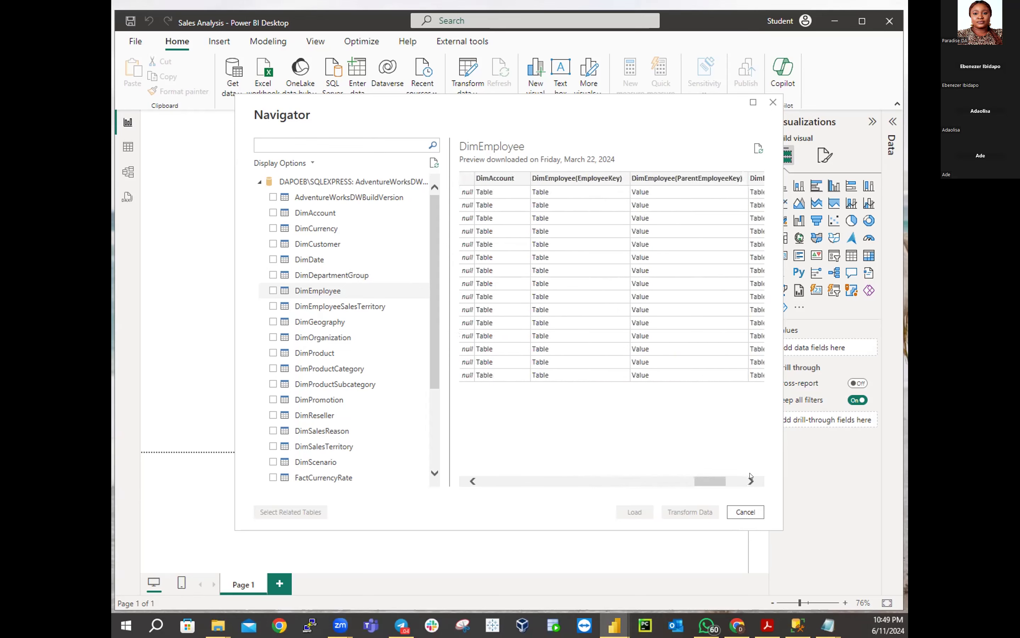
pyautogui.click(751, 481)
pyautogui.click(751, 481)
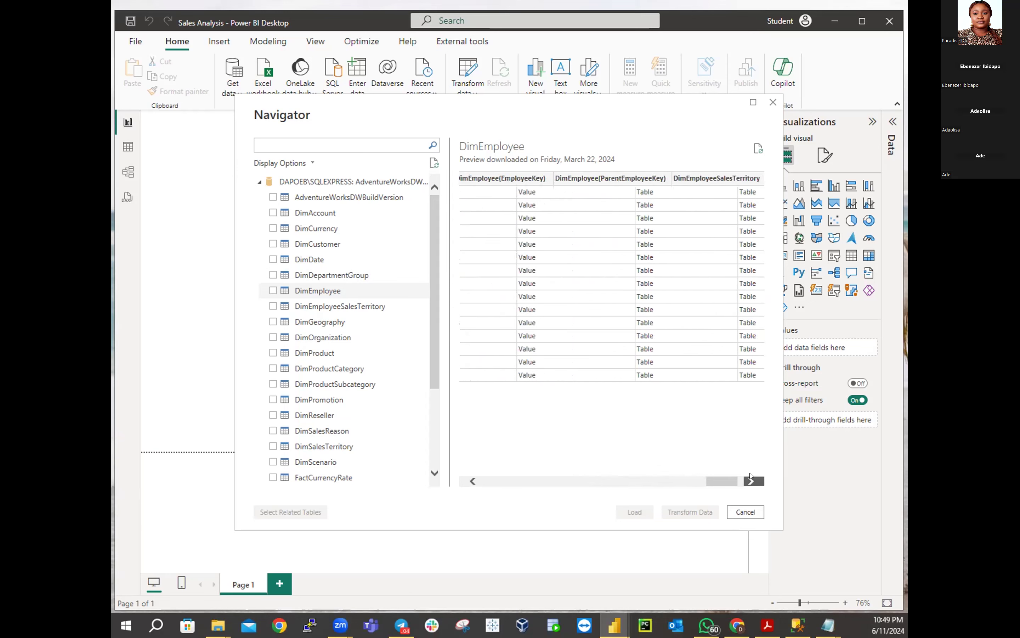
pyautogui.click(750, 476)
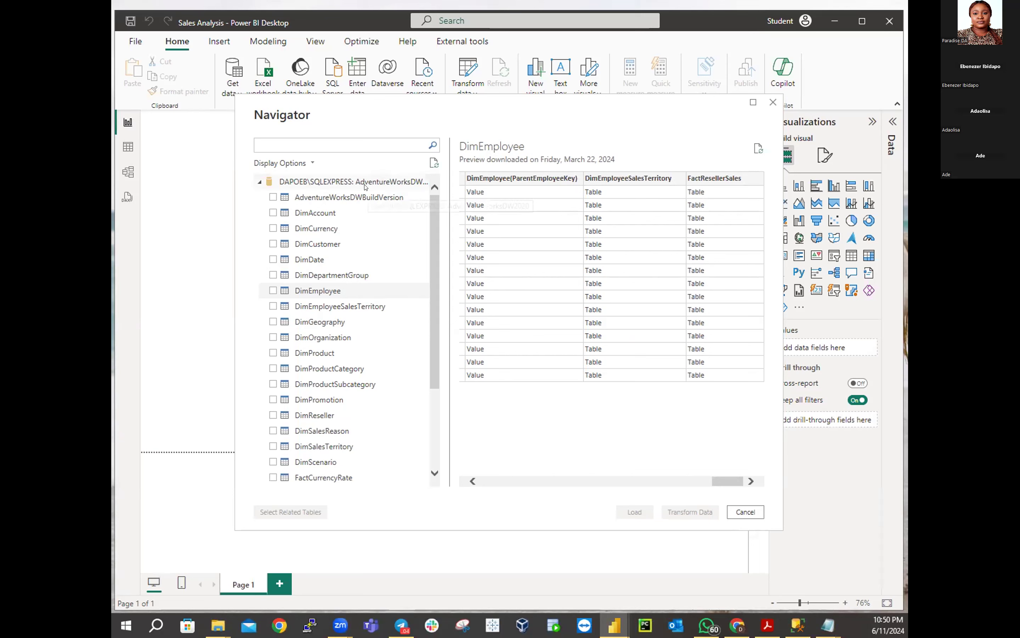
# Switch the preview between DimEmployeeSalesTerritory and DimEmployee, finishing on DimProduct
pyautogui.click(321, 306)
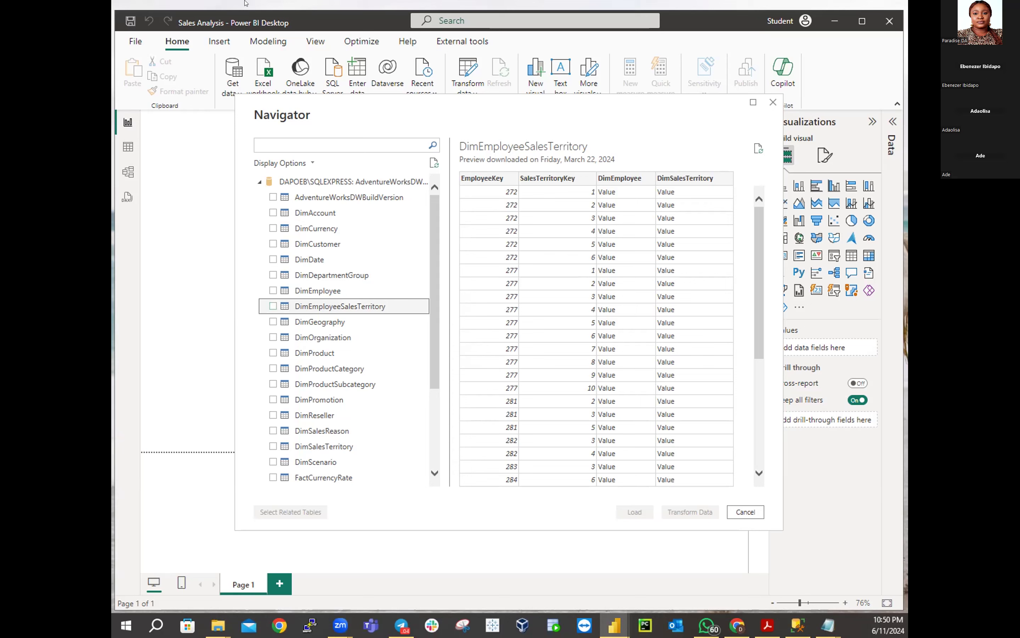
pyautogui.click(318, 291)
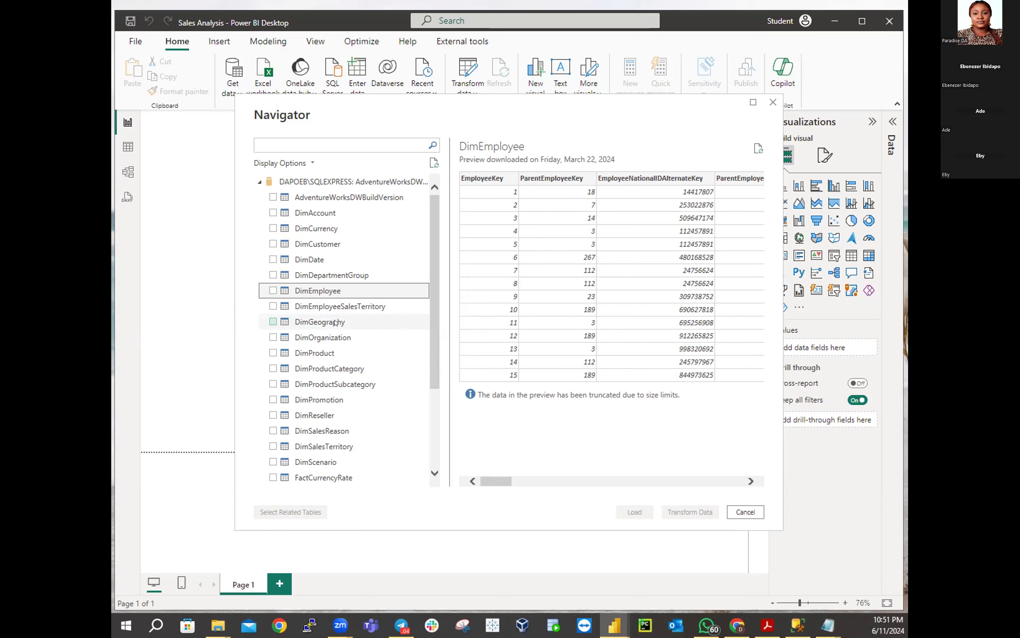
pyautogui.click(306, 307)
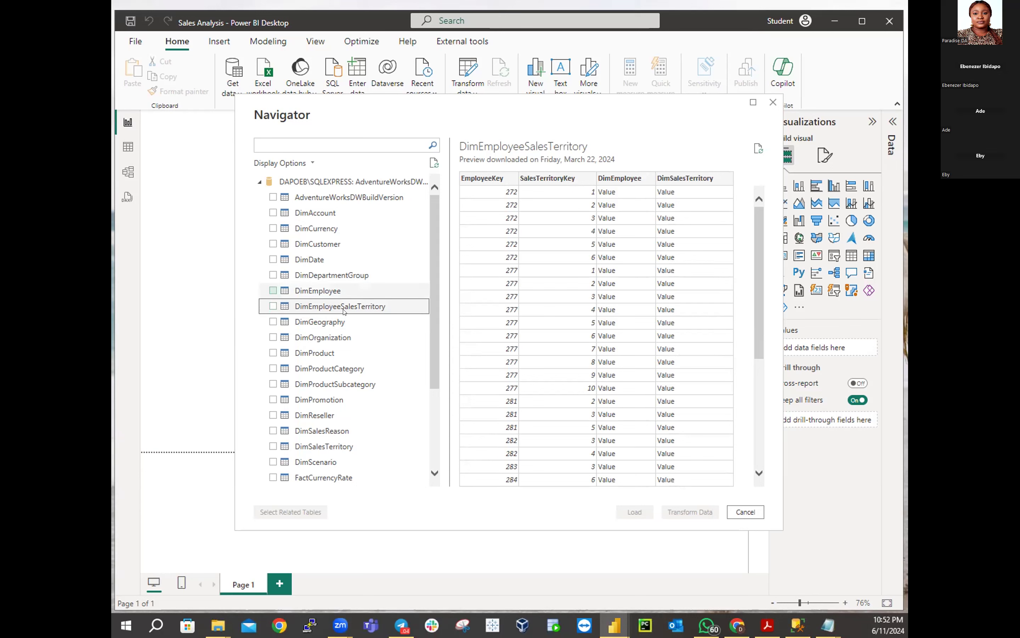
pyautogui.click(326, 353)
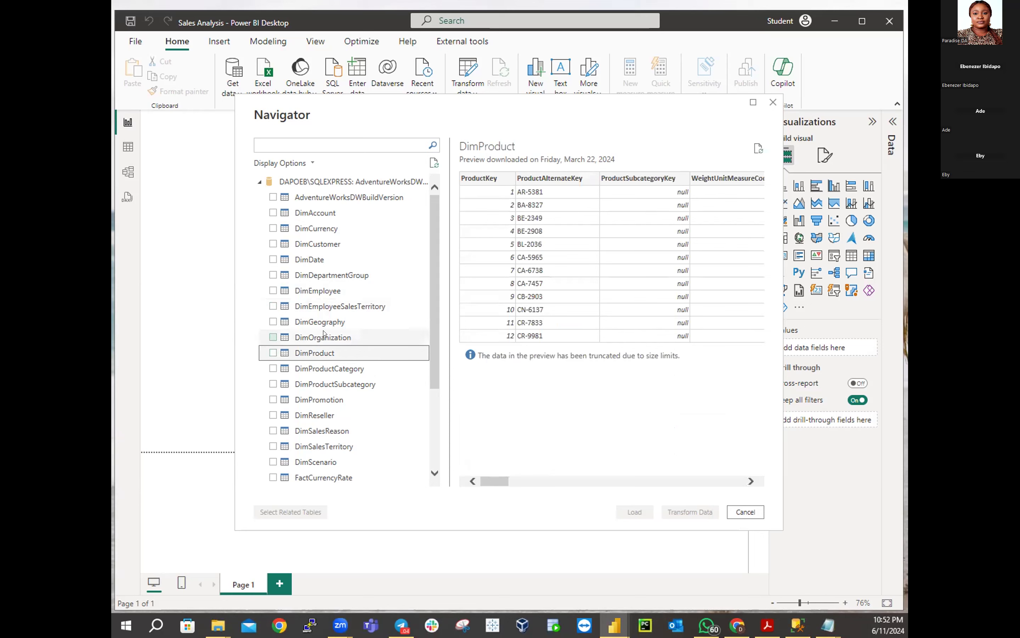
pyautogui.click(326, 306)
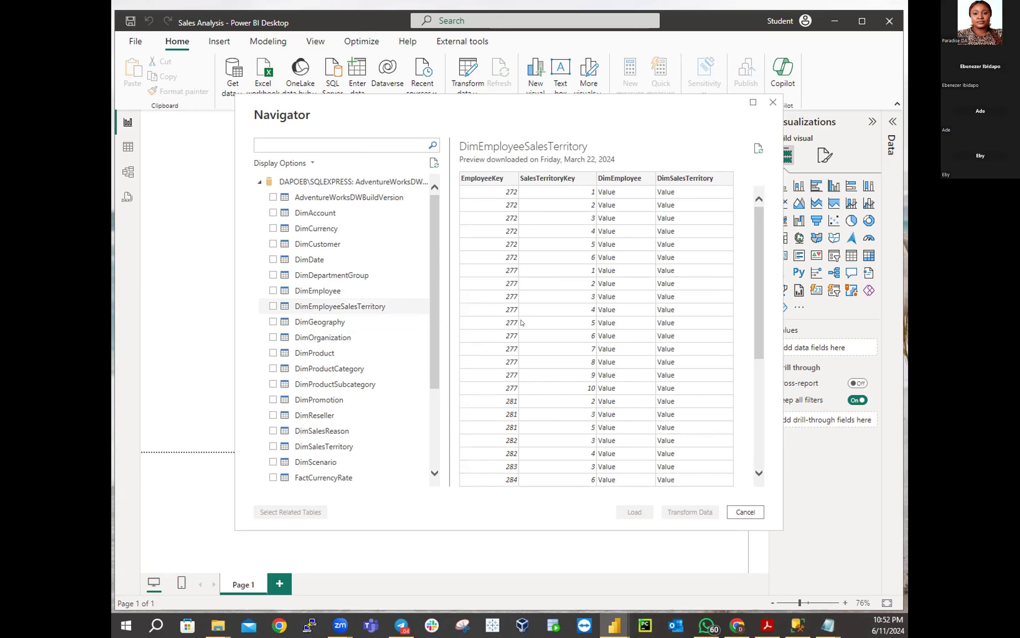
pyautogui.click(326, 352)
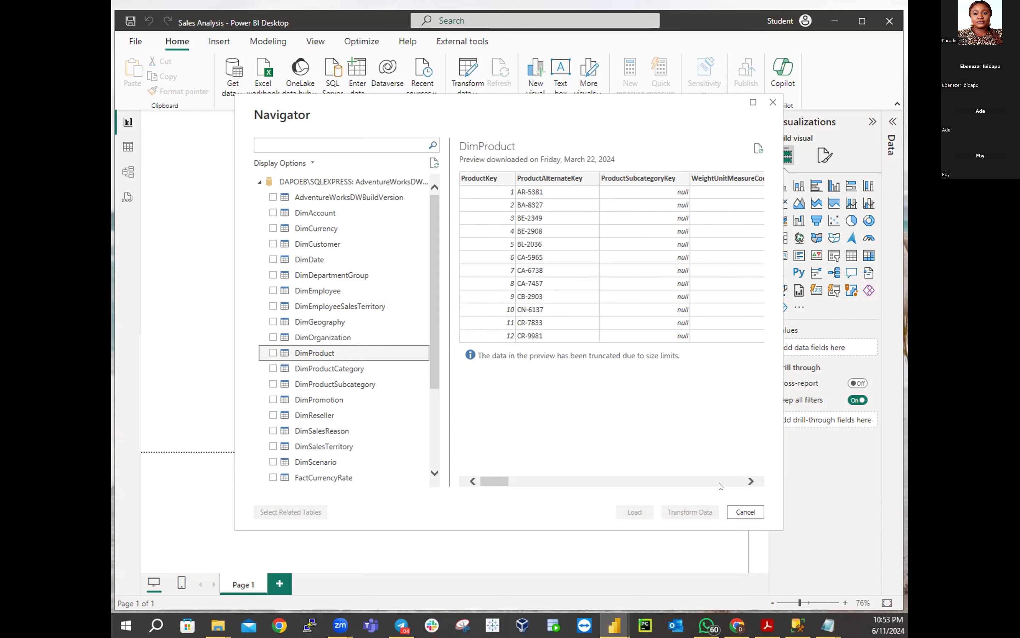
# Scroll across the DimProduct columns, then switch the preview to DimReseller
pyautogui.click(752, 481)
pyautogui.moveTo(751, 481); pyautogui.dragTo(490, 481)
pyautogui.click(695, 481)
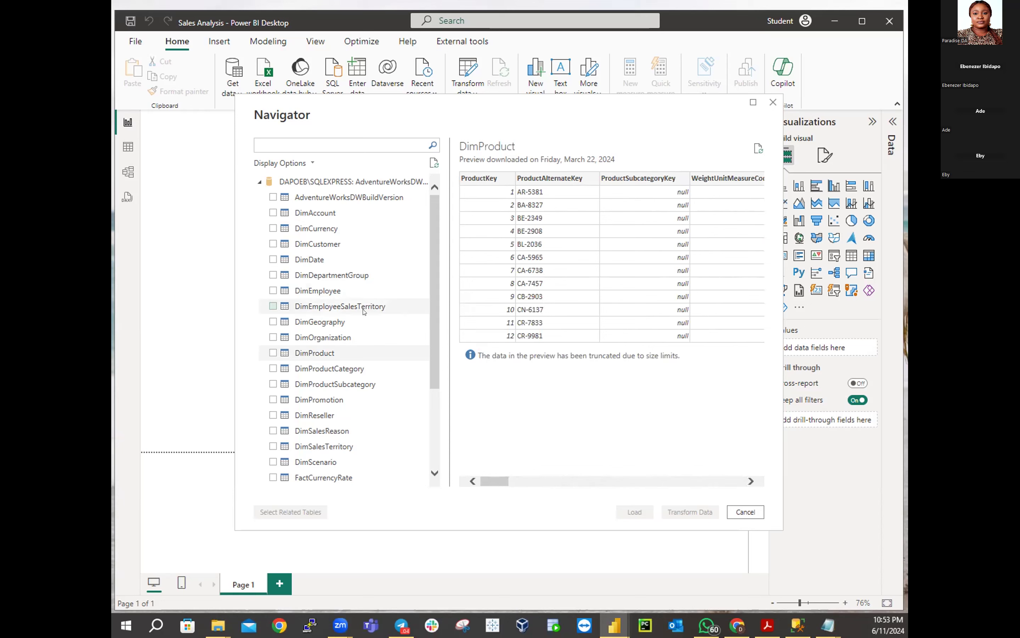
pyautogui.click(324, 414)
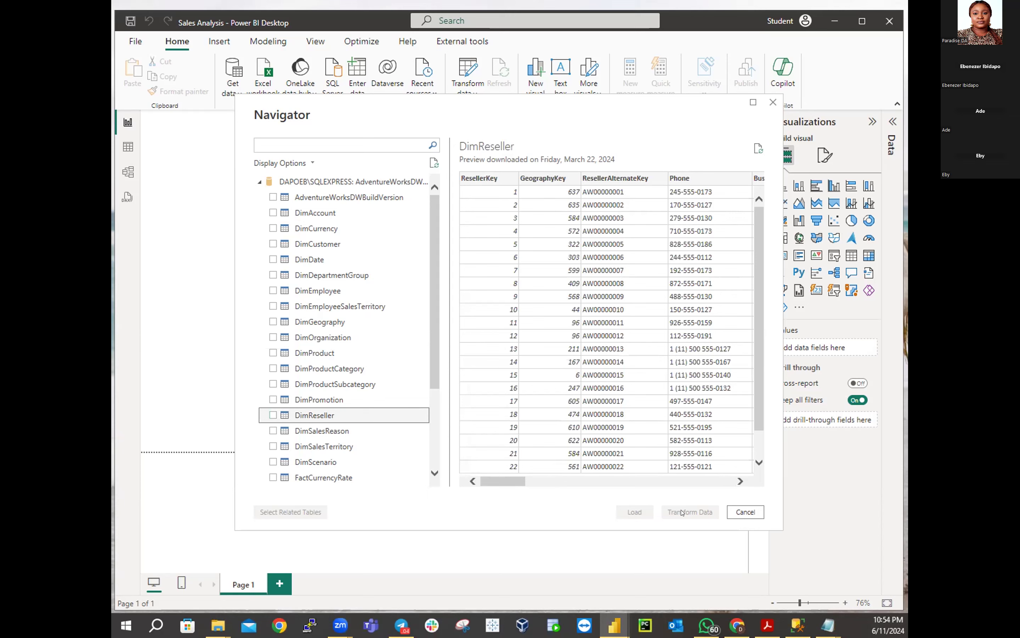
# Scroll DimReseller's preview to AnnualRevenue, YearOpened and FactResellerSales, then scroll the table list down
pyautogui.click(741, 482)
pyautogui.moveTo(741, 482); pyautogui.dragTo(741, 482)
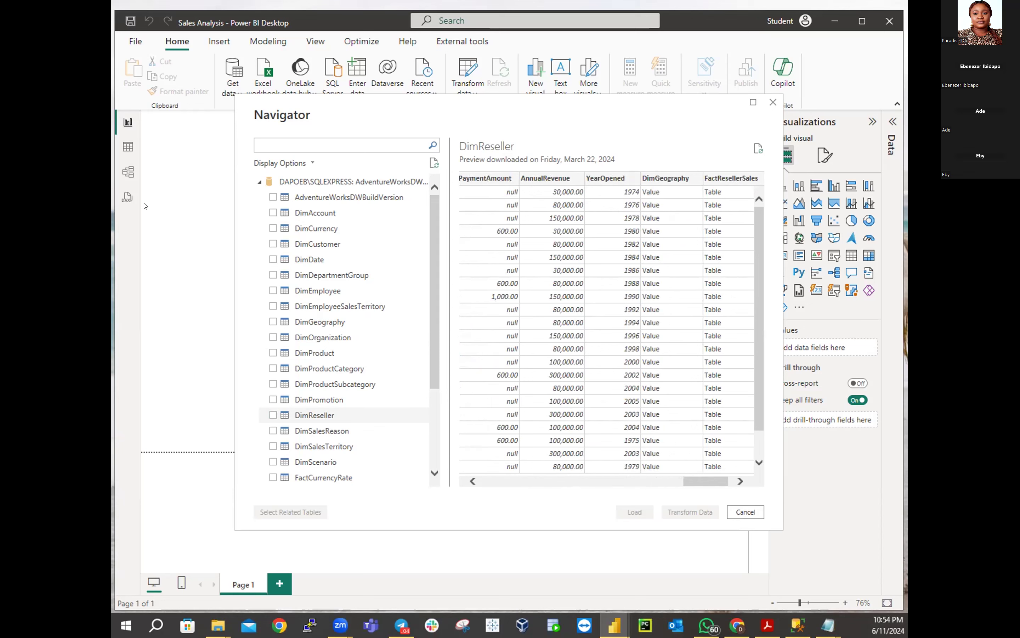
pyautogui.scroll(-3, 317, 342)
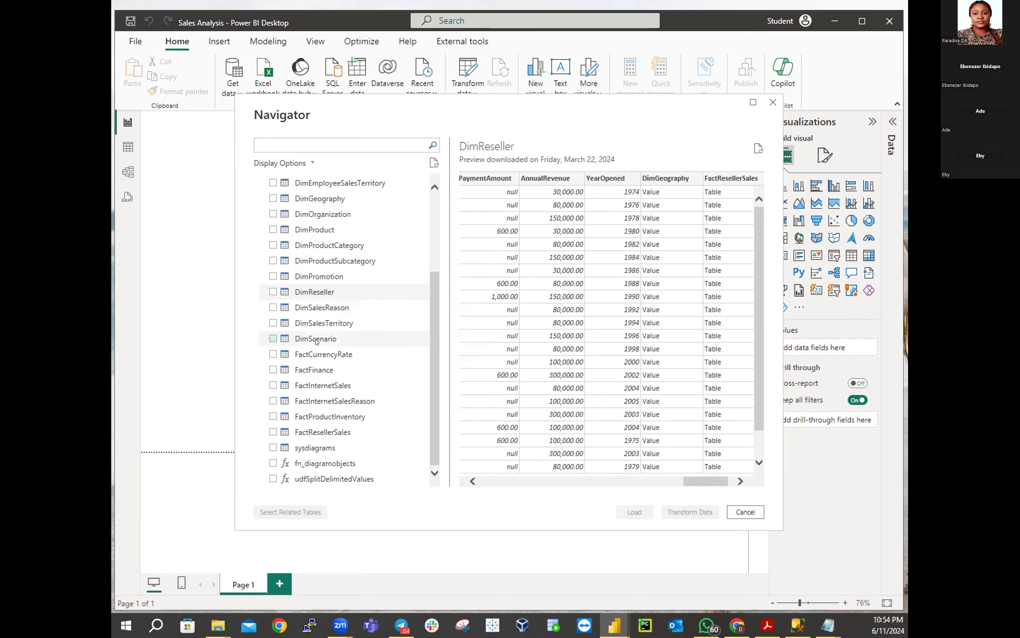
# Preview the FactResellerSales table and scroll its columns in the Navigator
pyautogui.click(306, 434)
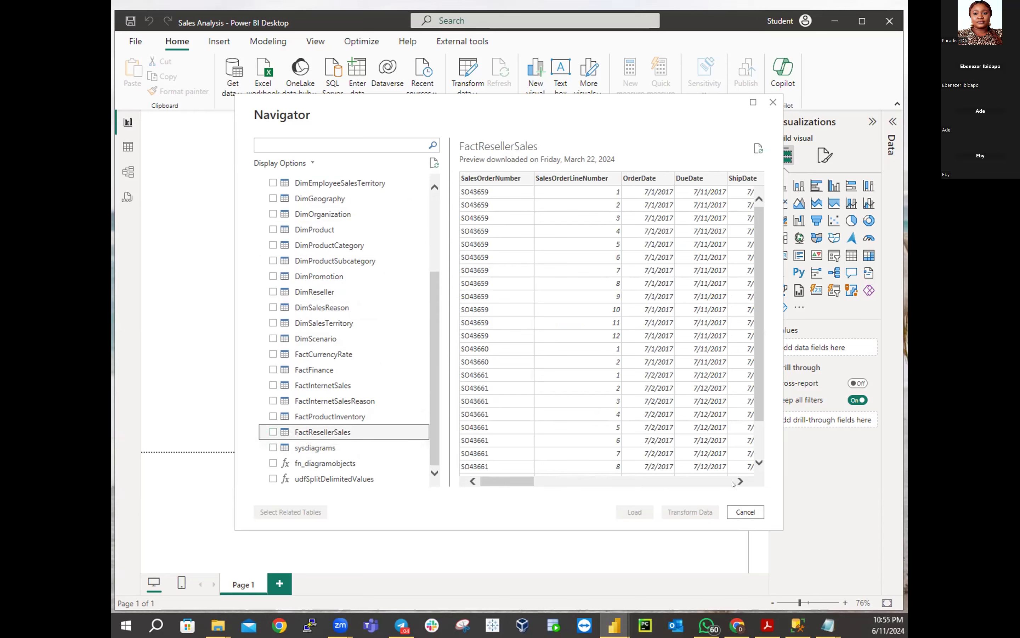
pyautogui.moveTo(734, 482); pyautogui.dragTo(733, 484)
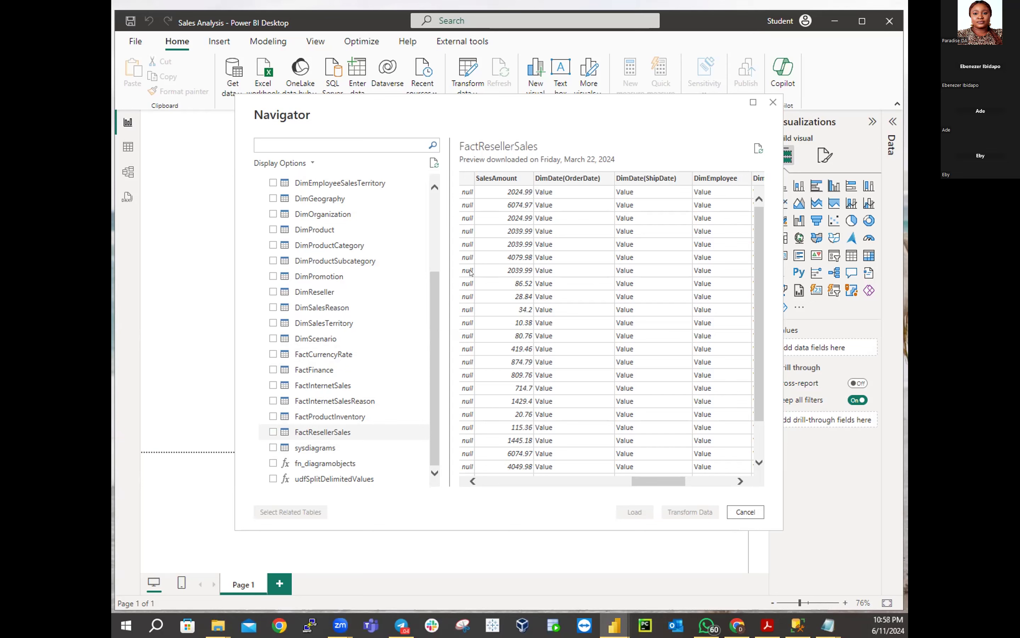
# Tick the DimEmployee and DimProduct tables for import in the Navigator
pyautogui.scroll(3, 412, 323)
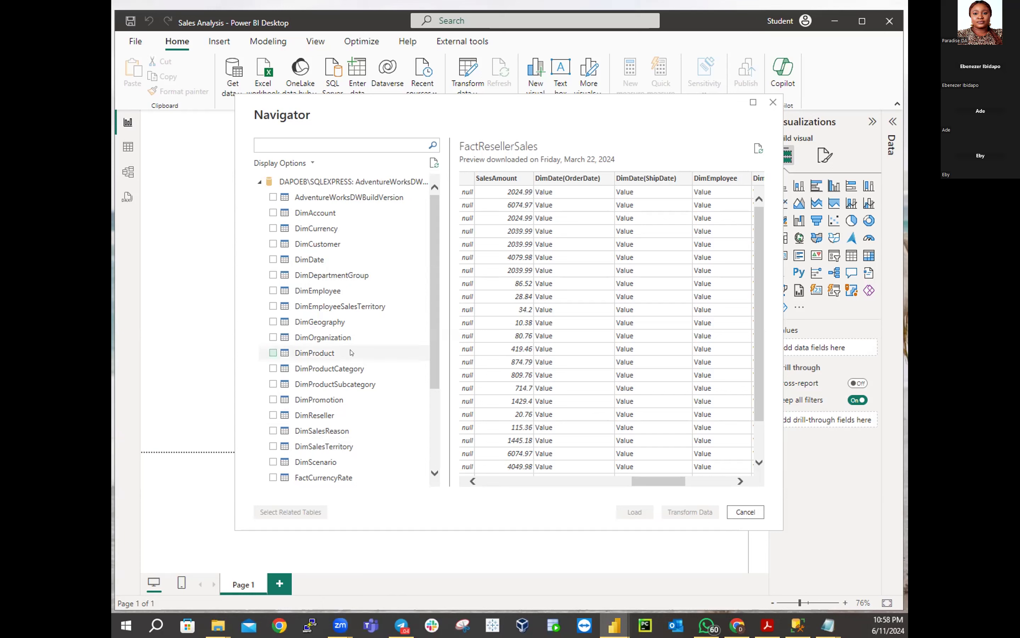
pyautogui.click(273, 291)
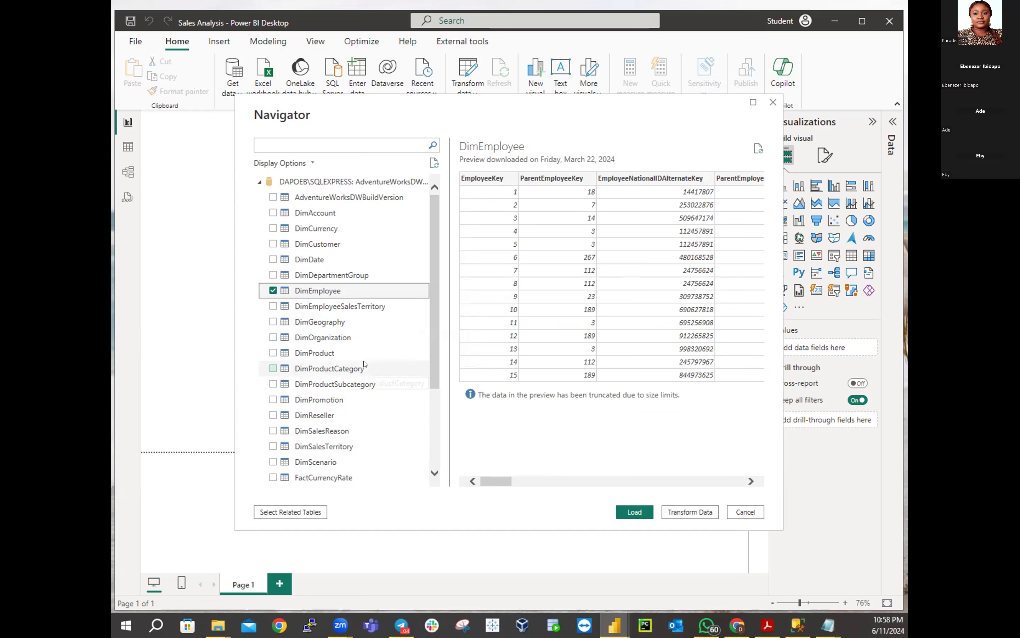
pyautogui.click(273, 352)
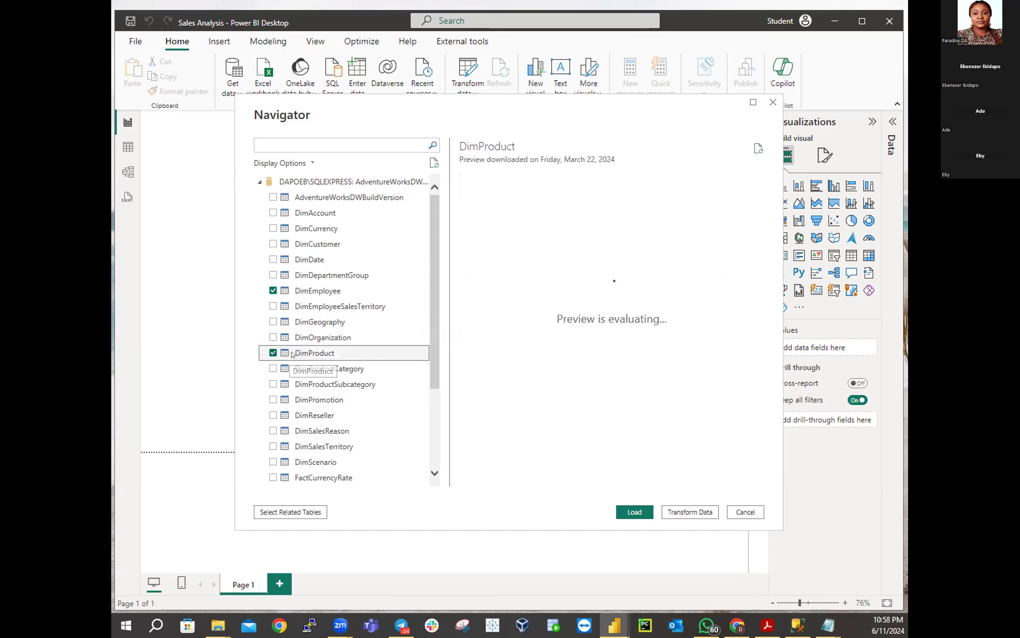
# Send the chosen tables to Transform Data and bring the Sales Analysis - Power Query Editor to the front
pyautogui.click(693, 512)
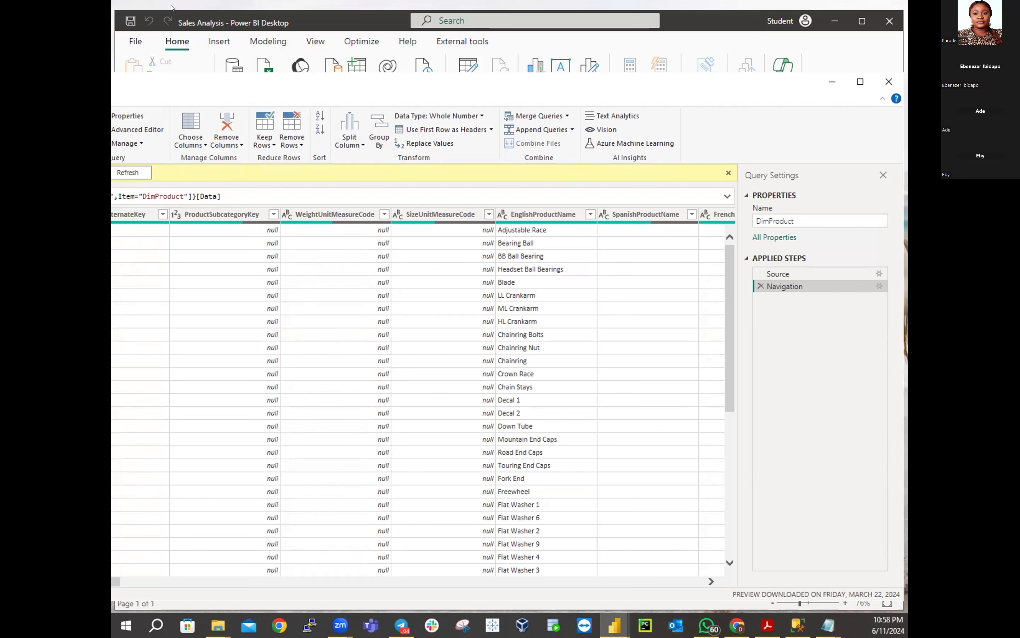
pyautogui.moveTo(314, 6); pyautogui.dragTo(342, 22)
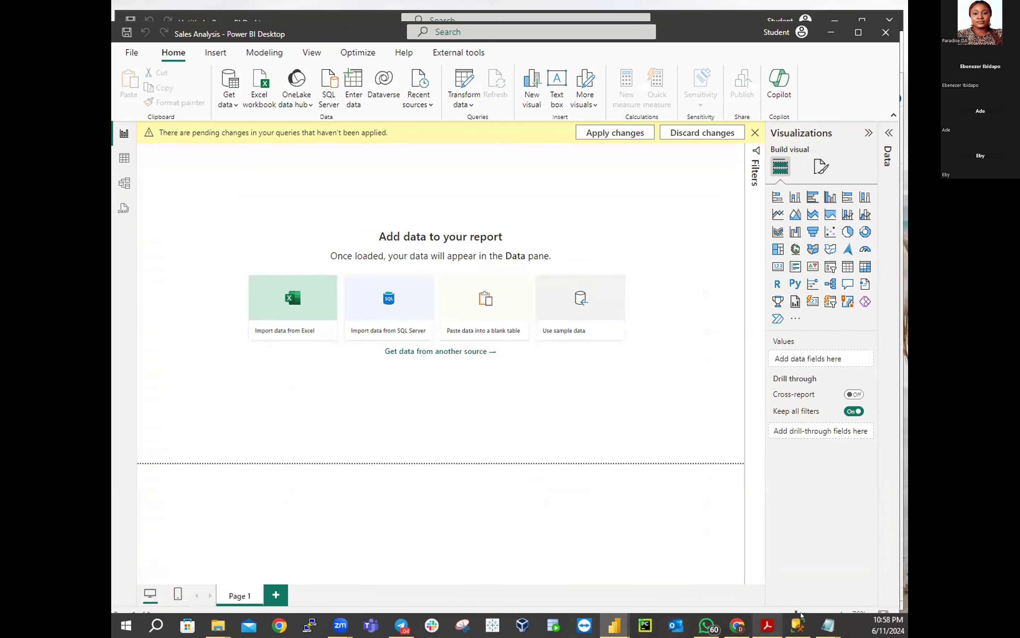
pyautogui.moveTo(615, 625)
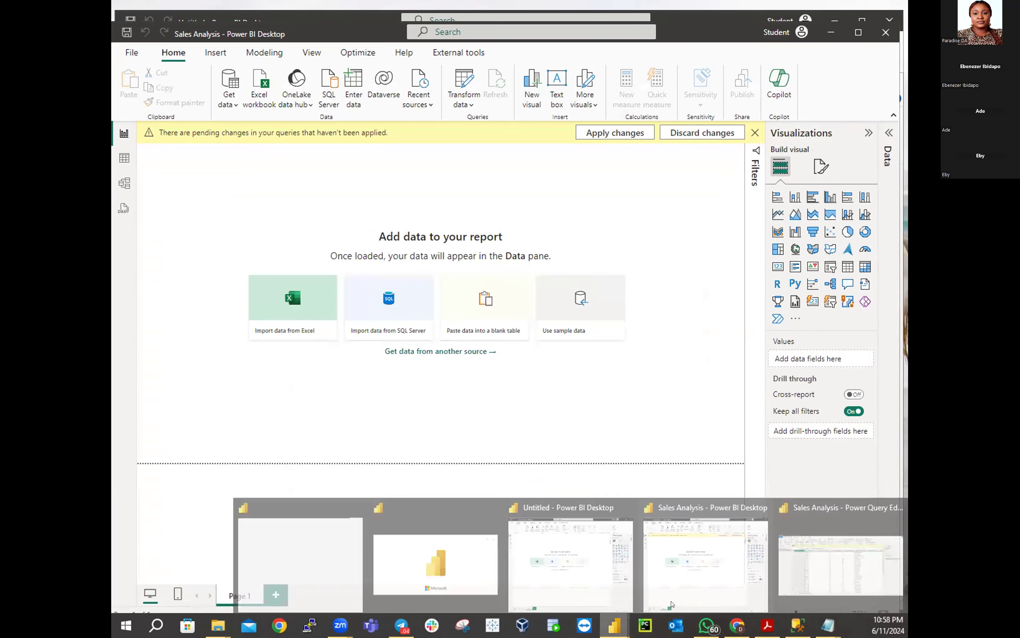
pyautogui.click(833, 564)
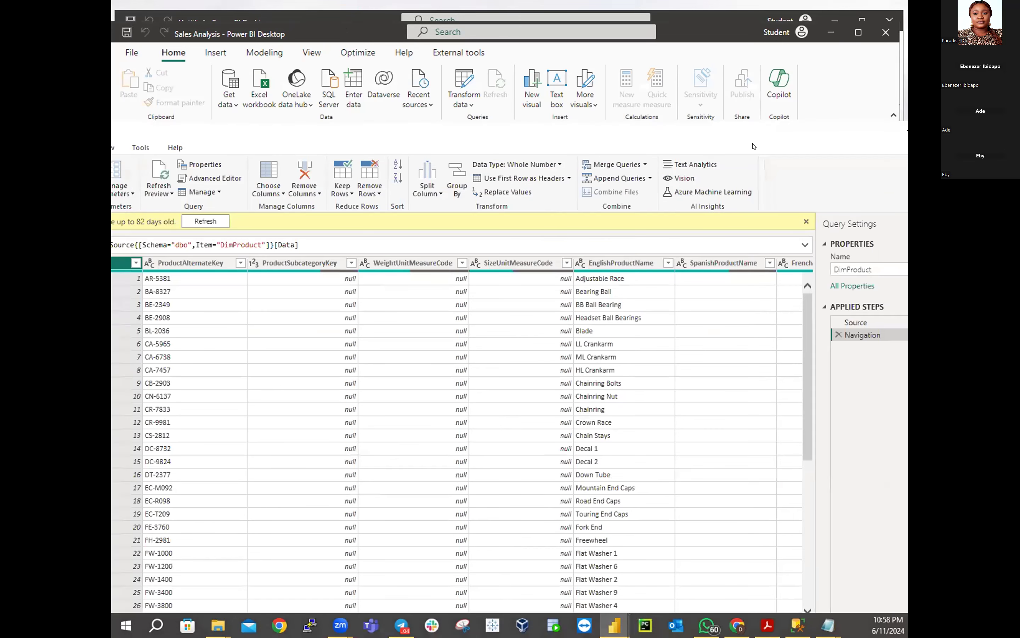
# Shift the Power Query Editor aside, shrink it and move it to the lower right
pyautogui.moveTo(413, 126); pyautogui.dragTo(754, 147)
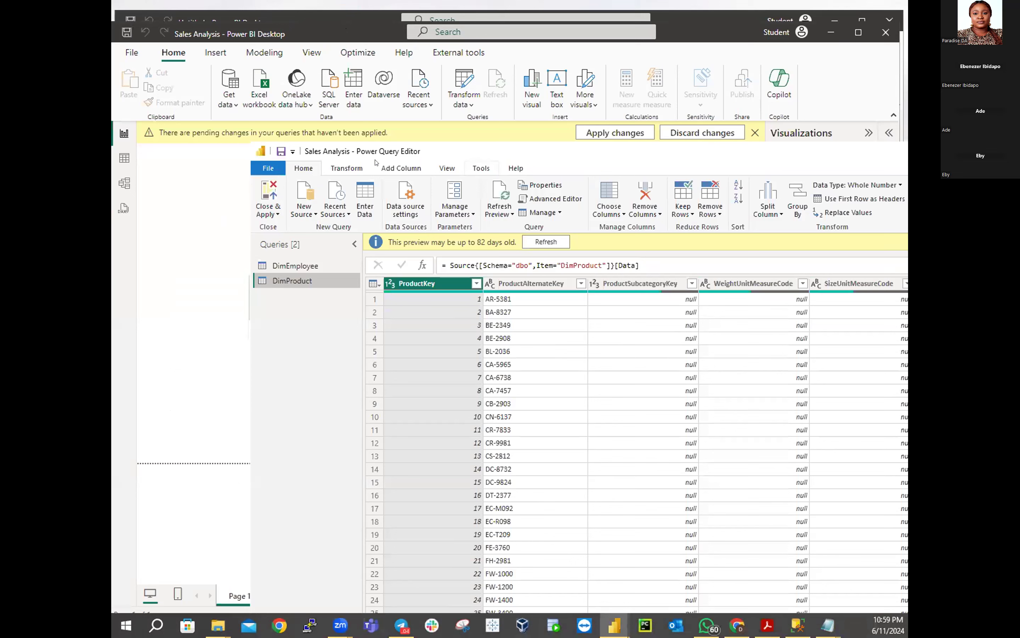
pyautogui.click(251, 147)
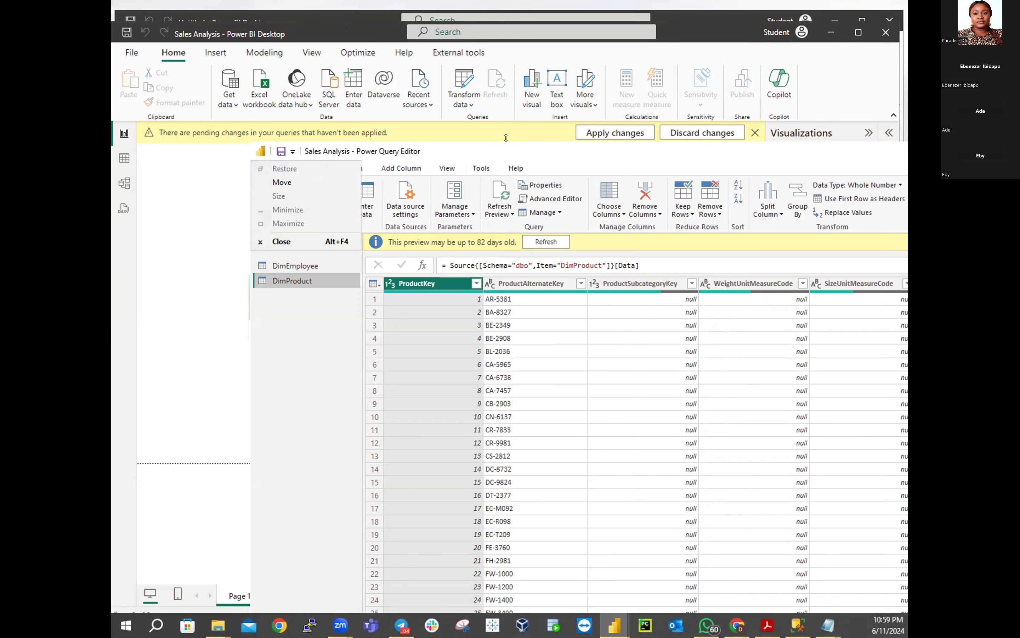
pyautogui.moveTo(506, 137); pyautogui.dragTo(511, 196)
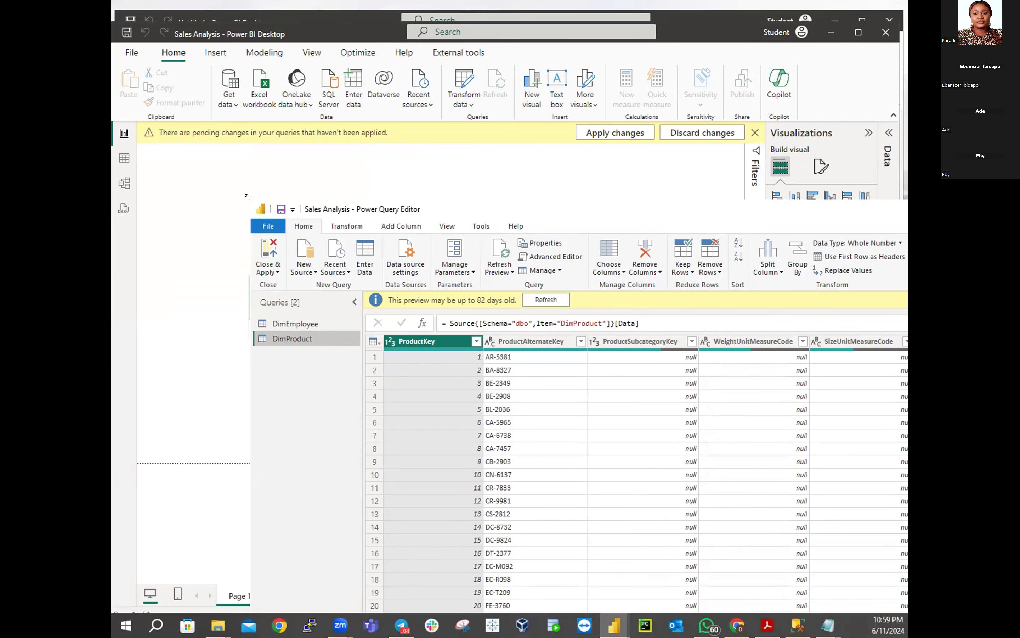
pyautogui.moveTo(248, 197); pyautogui.dragTo(754, 390)
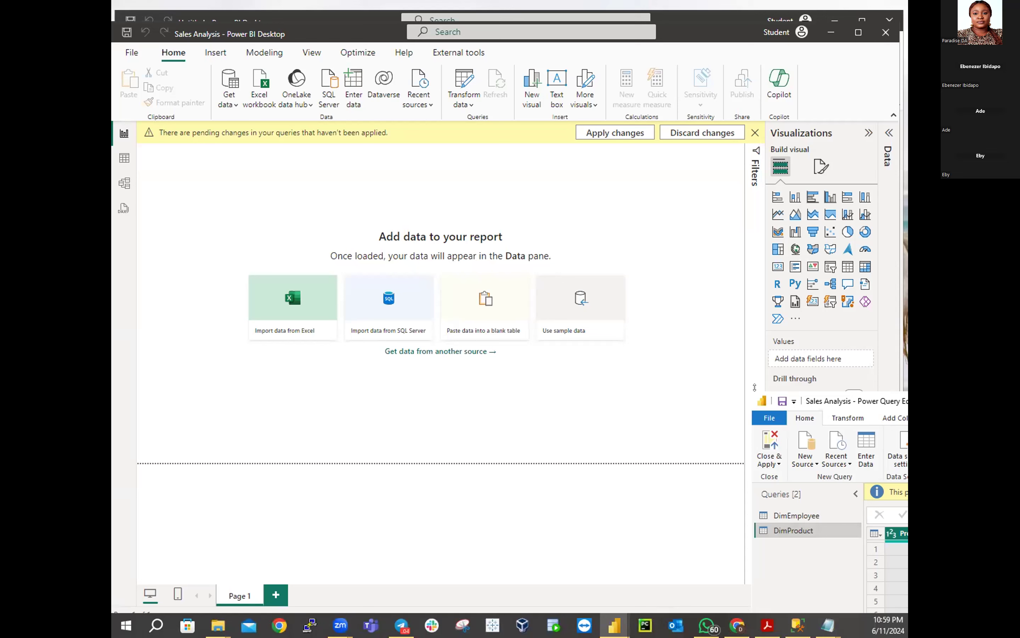
pyautogui.moveTo(814, 404); pyautogui.dragTo(814, 394)
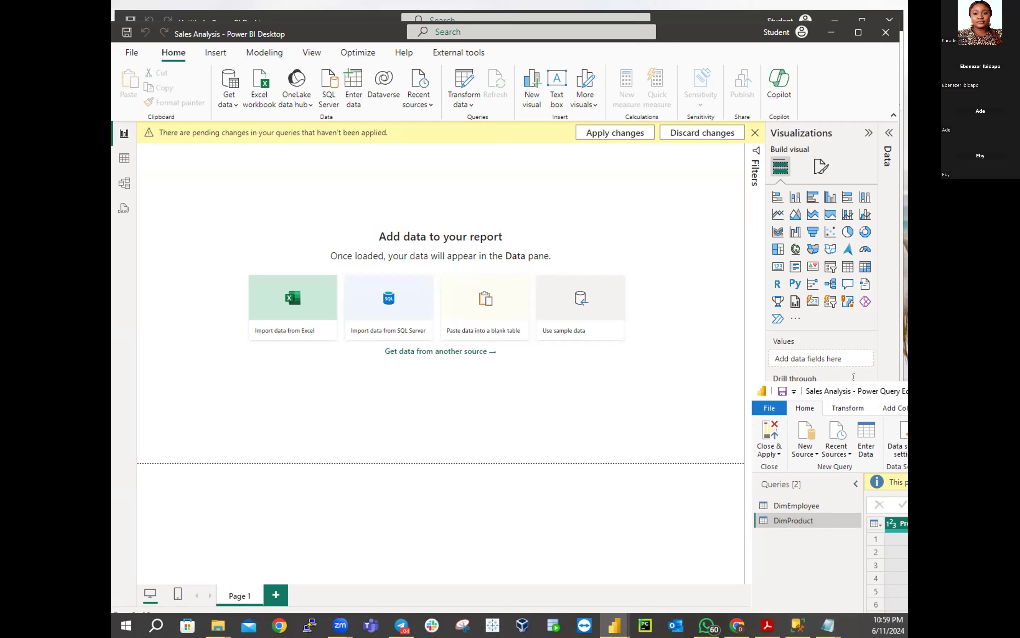
pyautogui.moveTo(854, 377); pyautogui.dragTo(856, 415)
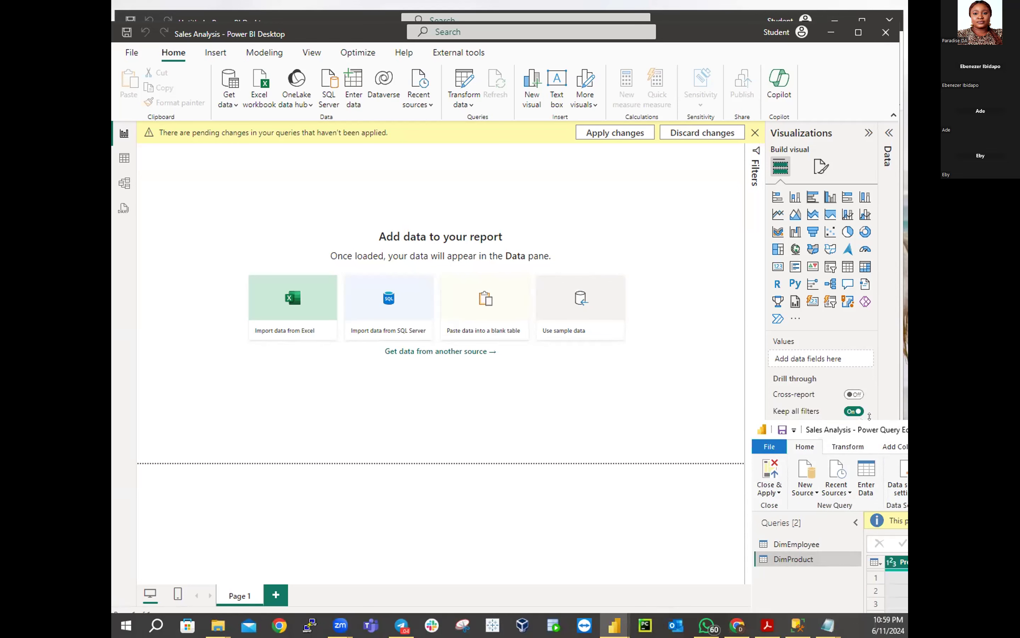
pyautogui.doubleClick(869, 417)
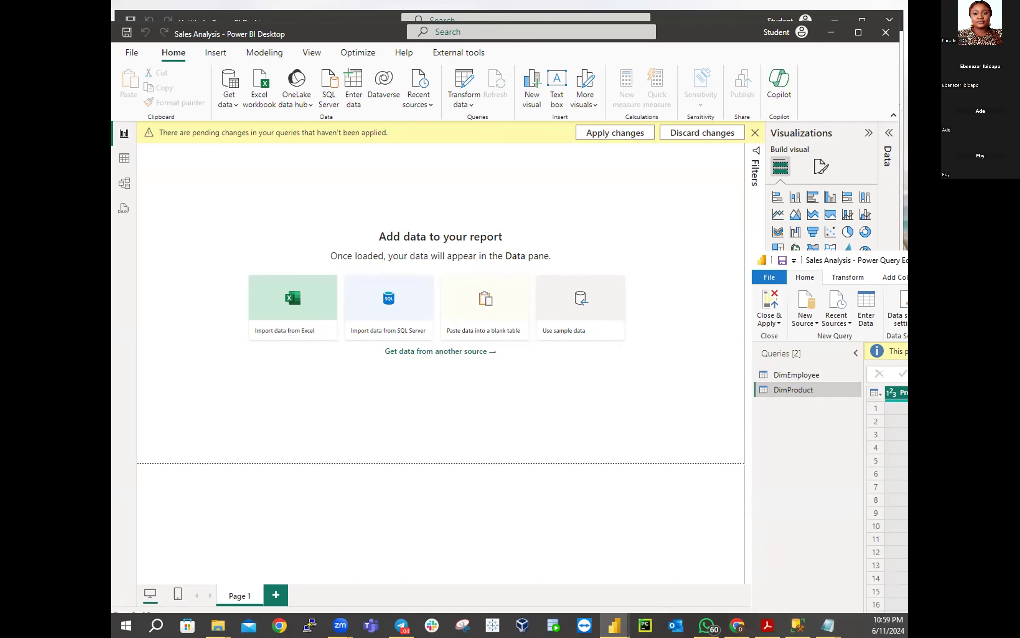
# Widen the editor, reposition it toward the upper left and enlarge it over the report
pyautogui.moveTo(745, 464); pyautogui.dragTo(481, 465)
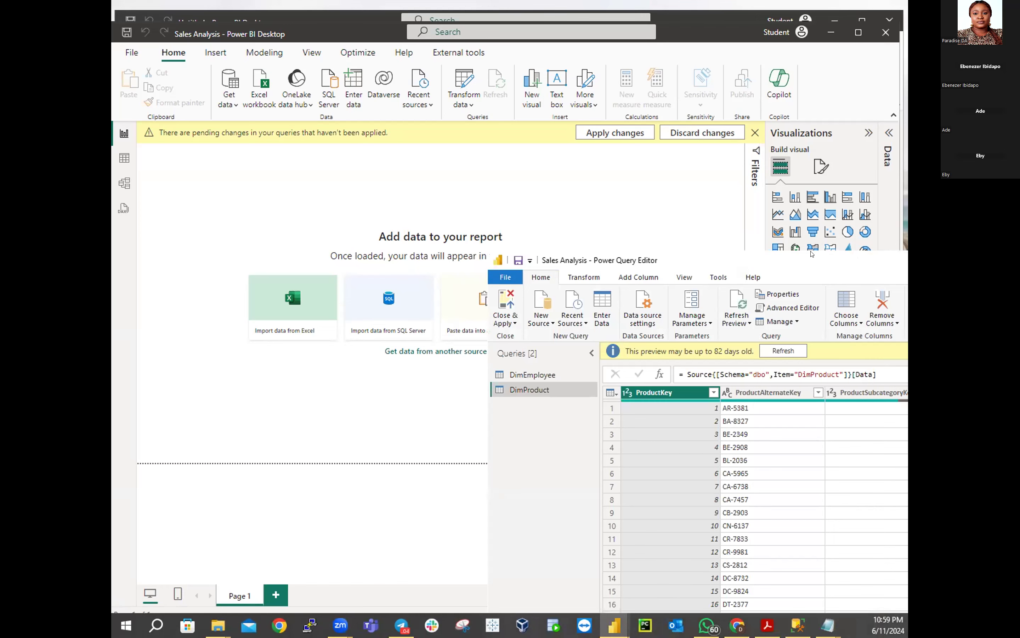
pyautogui.moveTo(811, 255); pyautogui.dragTo(438, 16)
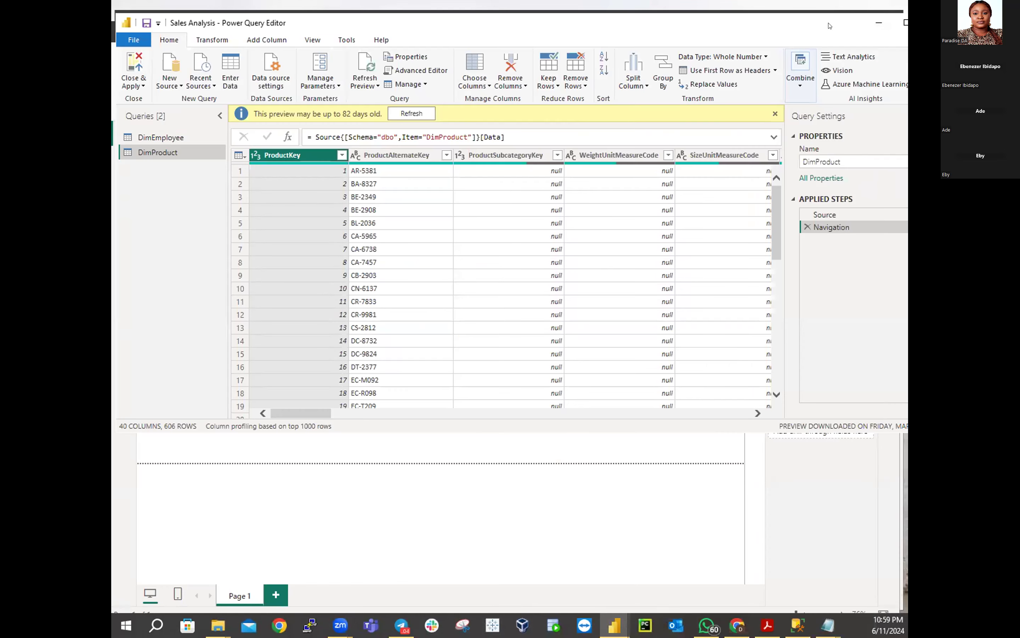
pyautogui.moveTo(803, 24); pyautogui.dragTo(721, 24)
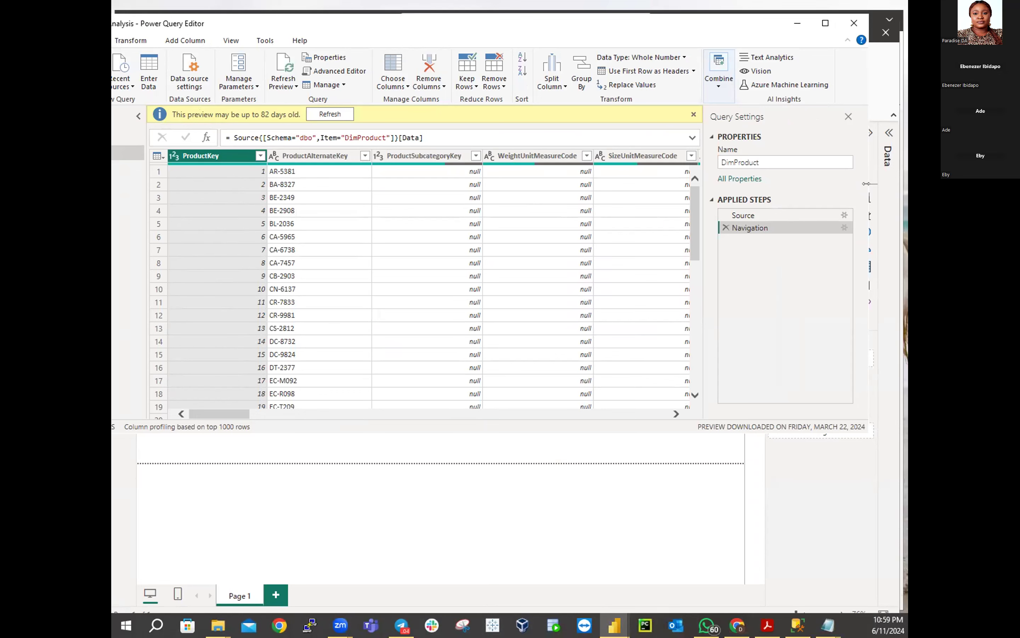
pyautogui.moveTo(866, 184); pyautogui.dragTo(698, 183)
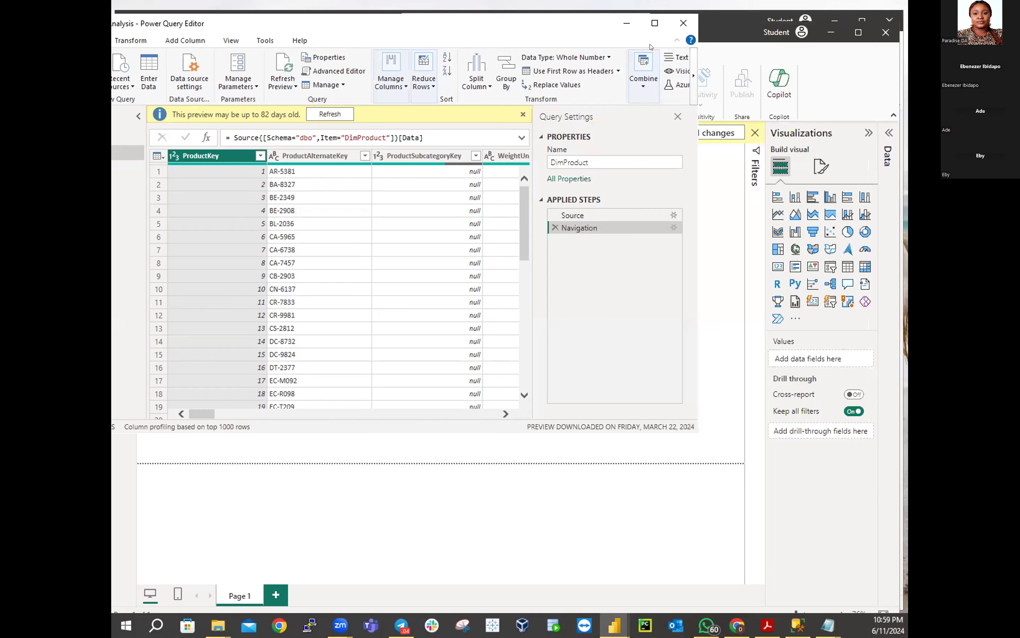
pyautogui.moveTo(650, 42); pyautogui.dragTo(728, 34)
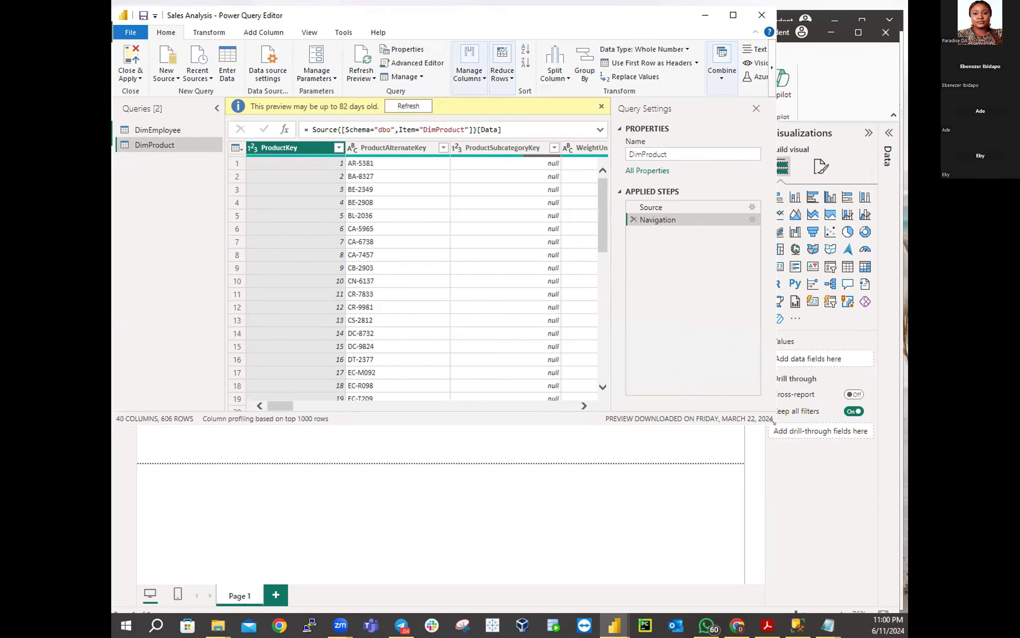
pyautogui.moveTo(773, 422); pyautogui.dragTo(861, 580)
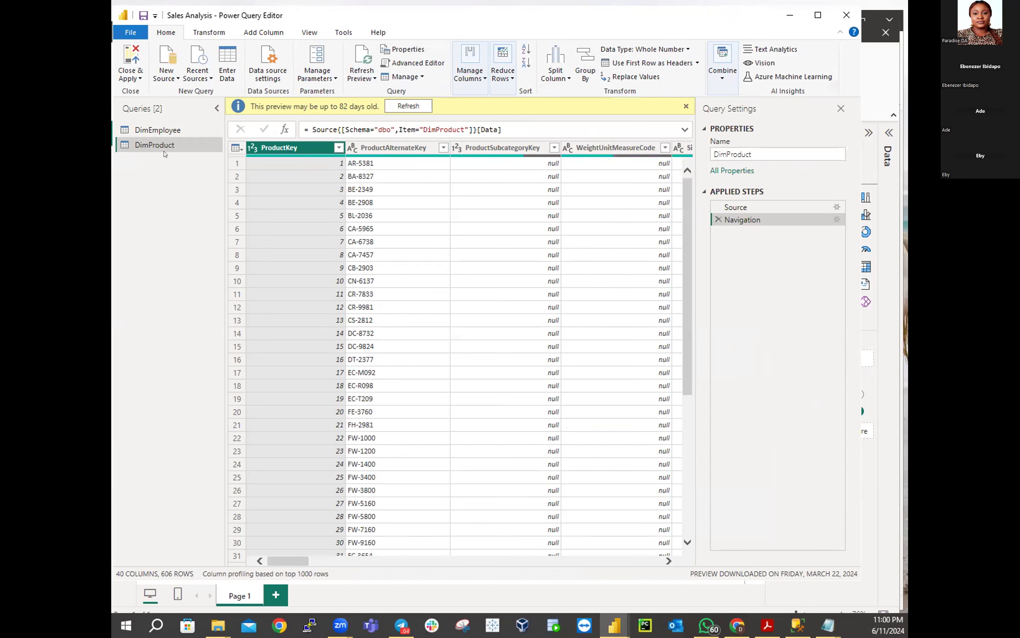
# Show the DimEmployee query and scroll through its 33 columns and 296 rows
pyautogui.click(162, 131)
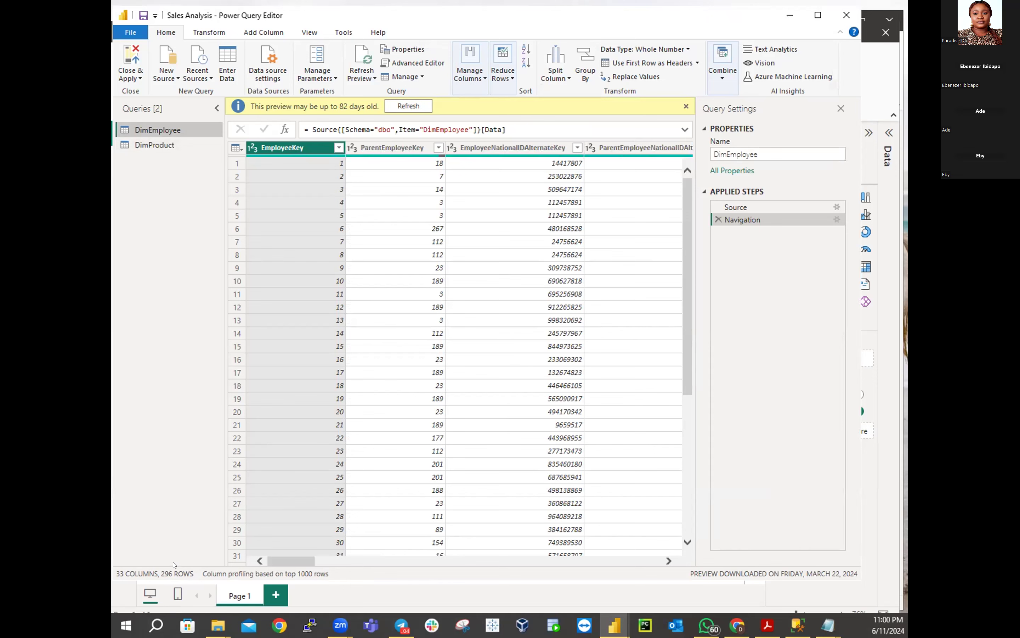
pyautogui.click(361, 562)
pyautogui.moveTo(361, 562); pyautogui.dragTo(224, 562)
pyautogui.moveTo(687, 306); pyautogui.dragTo(721, 127)
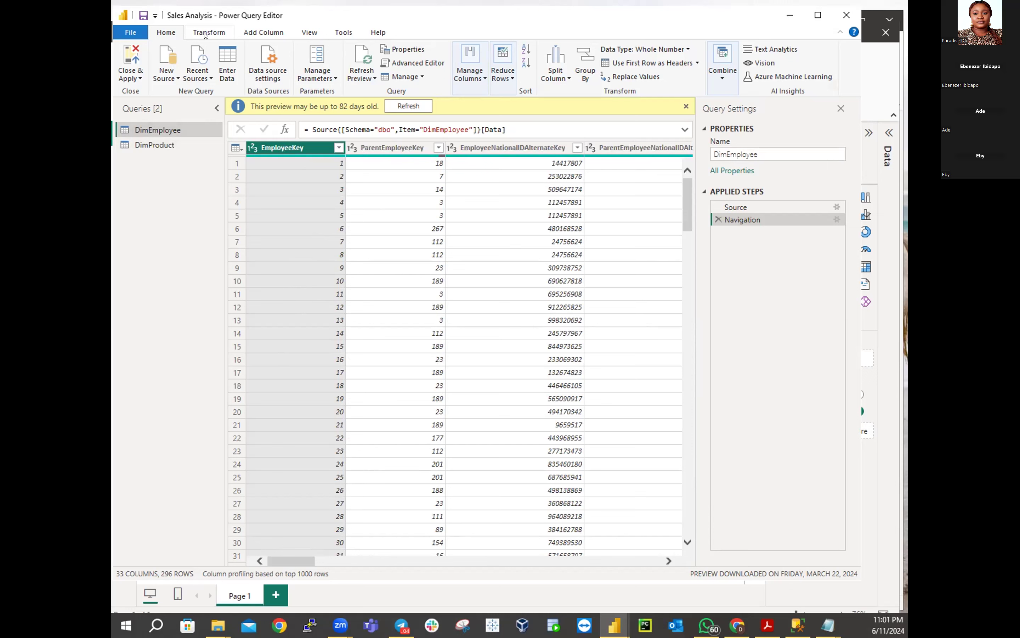
# Dismiss the stale preview notice and bring up the View ribbon's data preview options
pyautogui.click(206, 33)
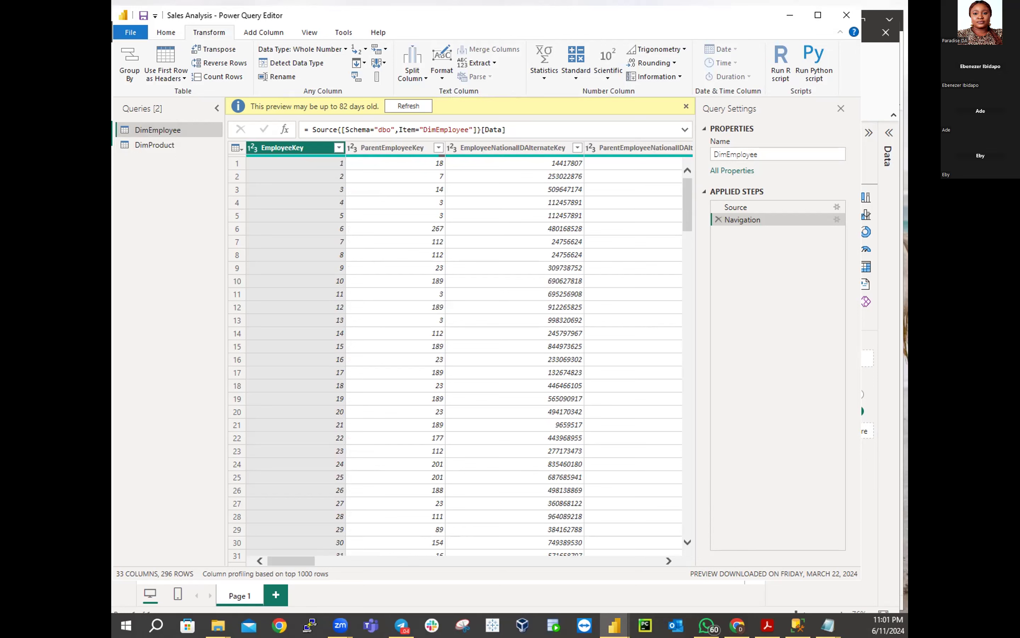
pyautogui.click(166, 33)
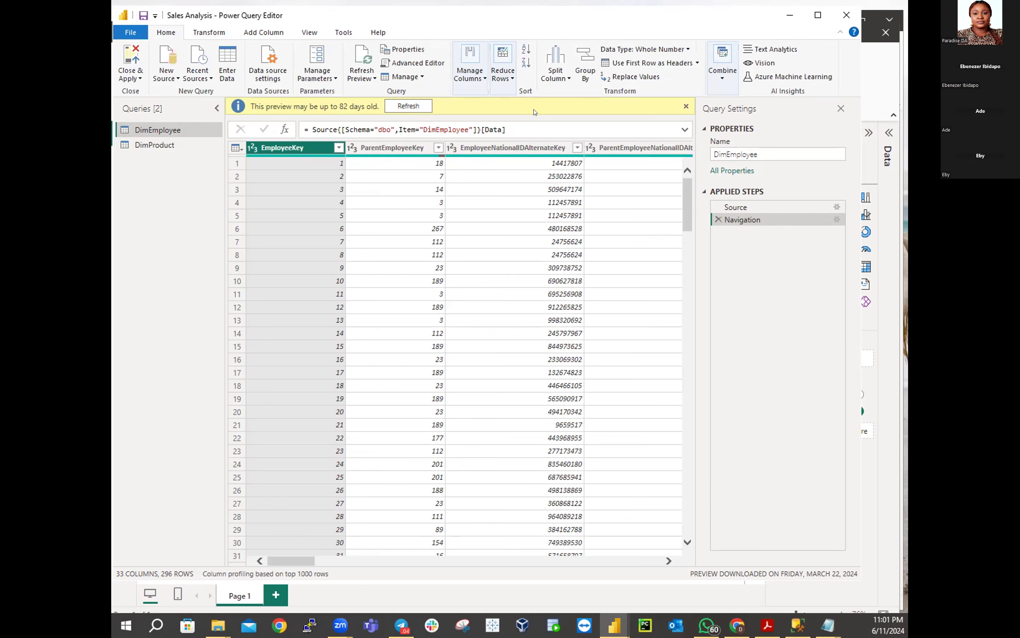
pyautogui.click(686, 106)
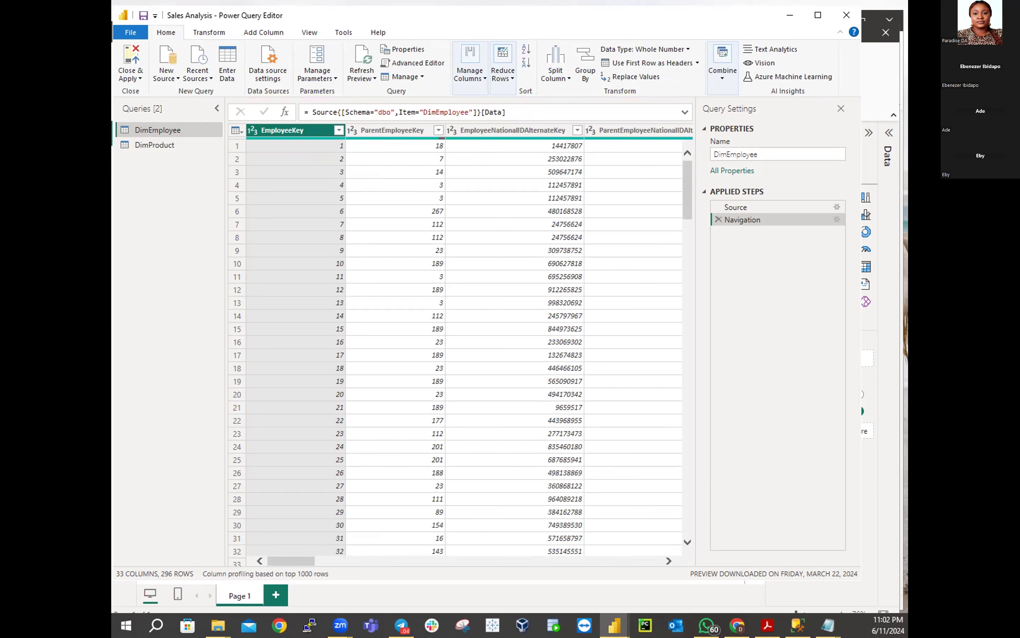
pyautogui.click(304, 32)
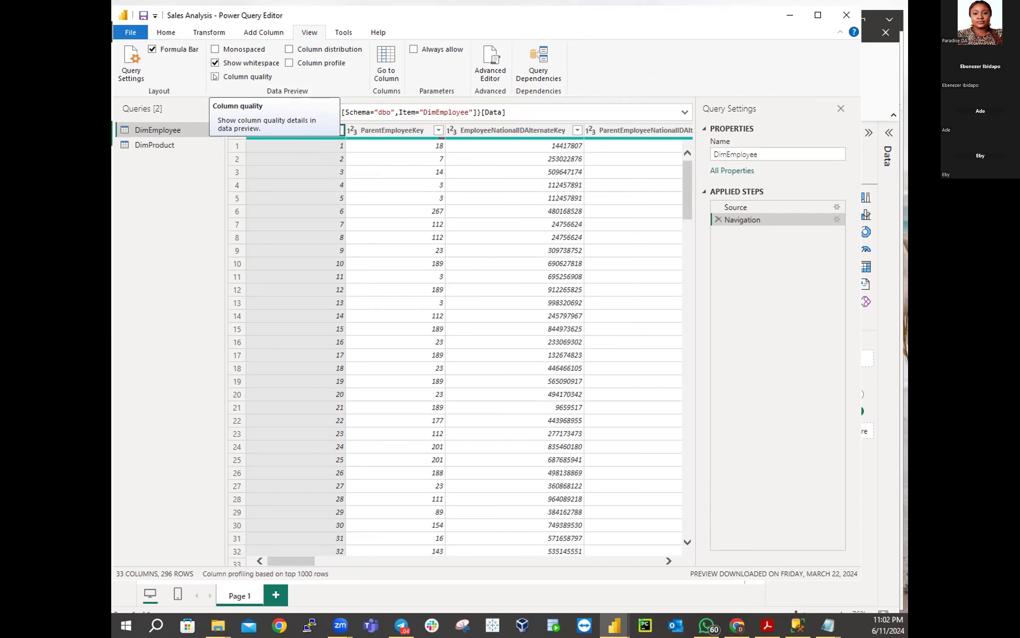
# Turn on Column quality and review the percentages, such as ParentEmployeeKey's 99% valid
pyautogui.click(215, 76)
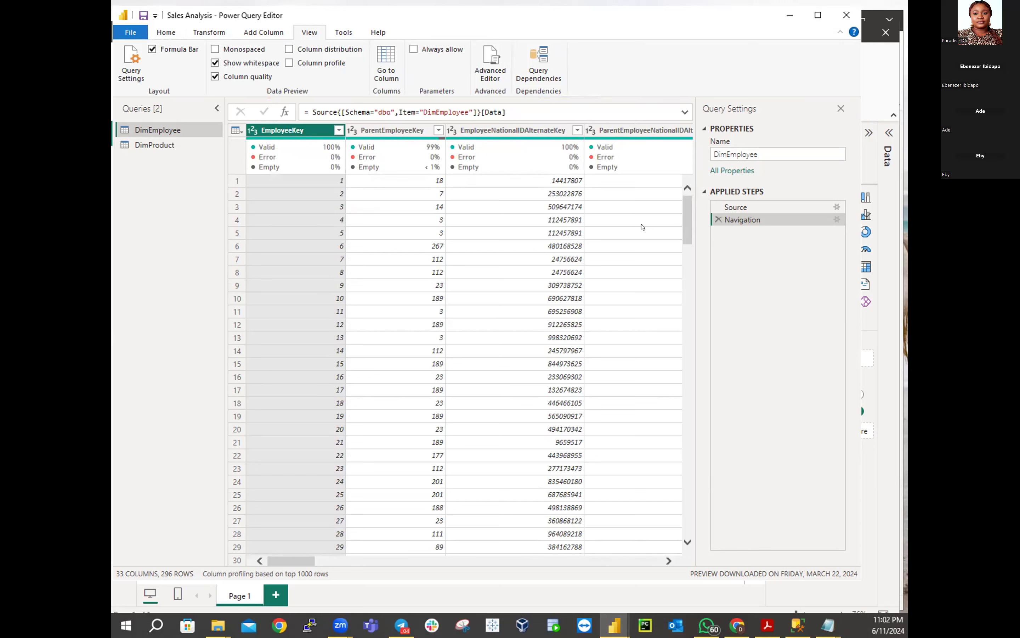
pyautogui.moveTo(685, 207); pyautogui.dragTo(696, 144)
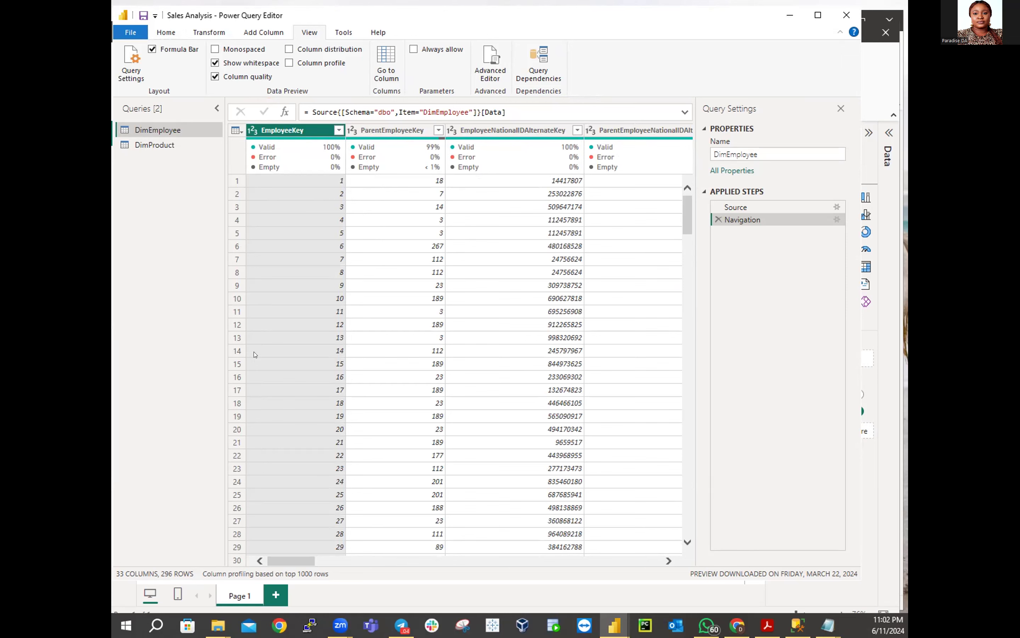
pyautogui.moveTo(294, 561); pyautogui.dragTo(193, 527)
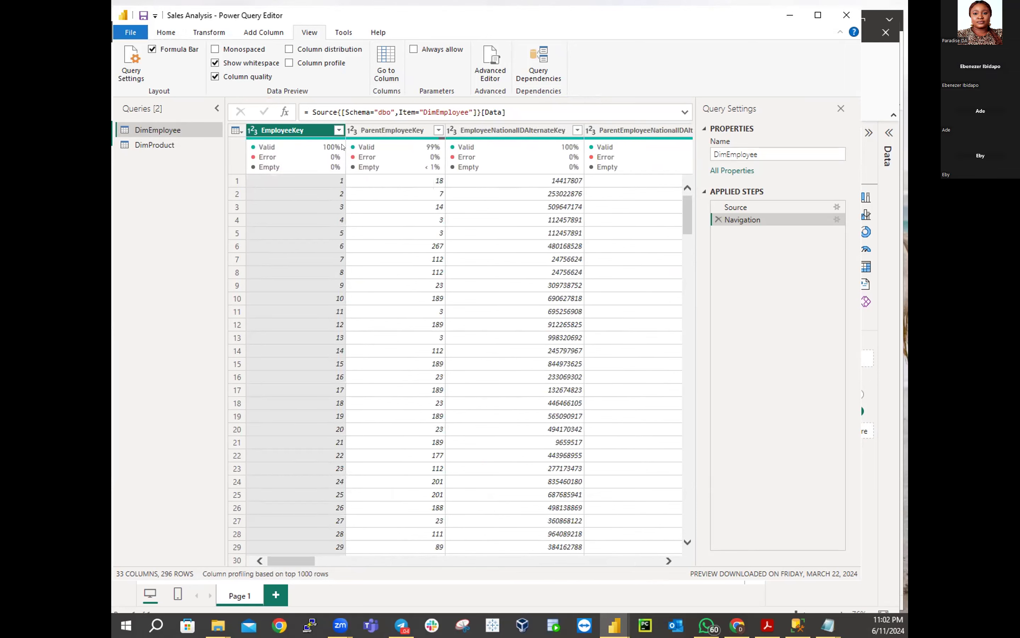
pyautogui.moveTo(341, 146)
pyautogui.moveTo(367, 147)
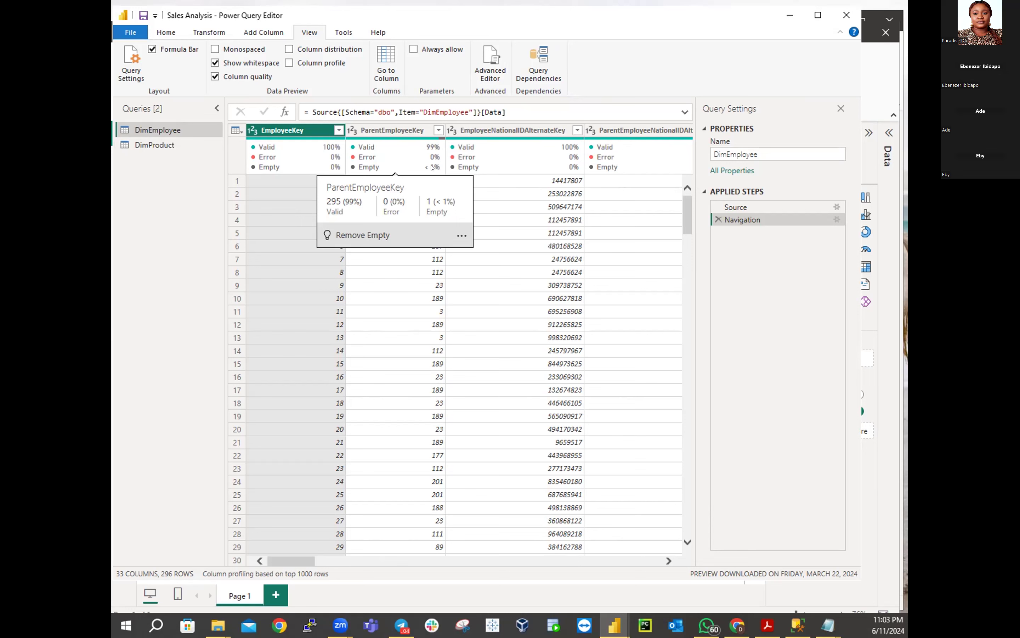
# Select ParentEmployeeKey's 189 value and scroll the grid to review column quality figures
pyautogui.click(402, 324)
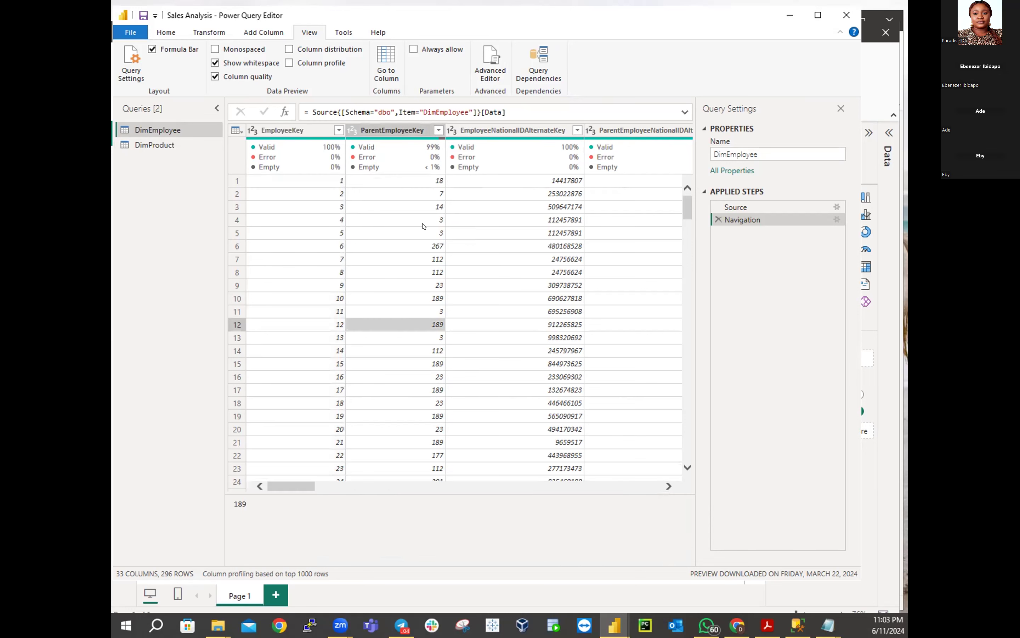
pyautogui.scroll(-15, 423, 227)
pyautogui.scroll(-12, 425, 234)
pyautogui.scroll(-18, 425, 234)
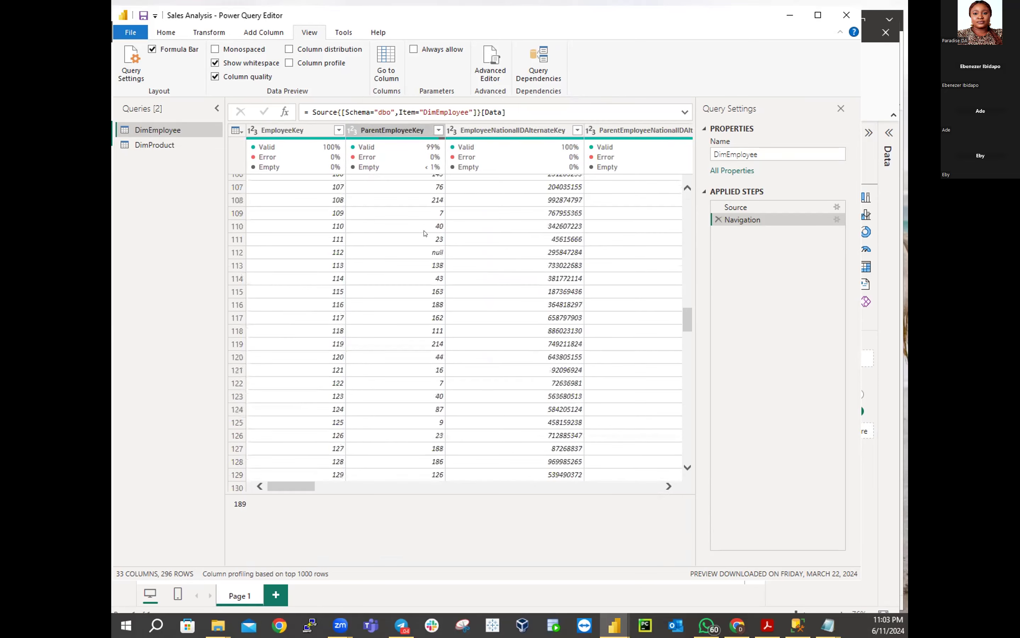
pyautogui.scroll(20, 425, 234)
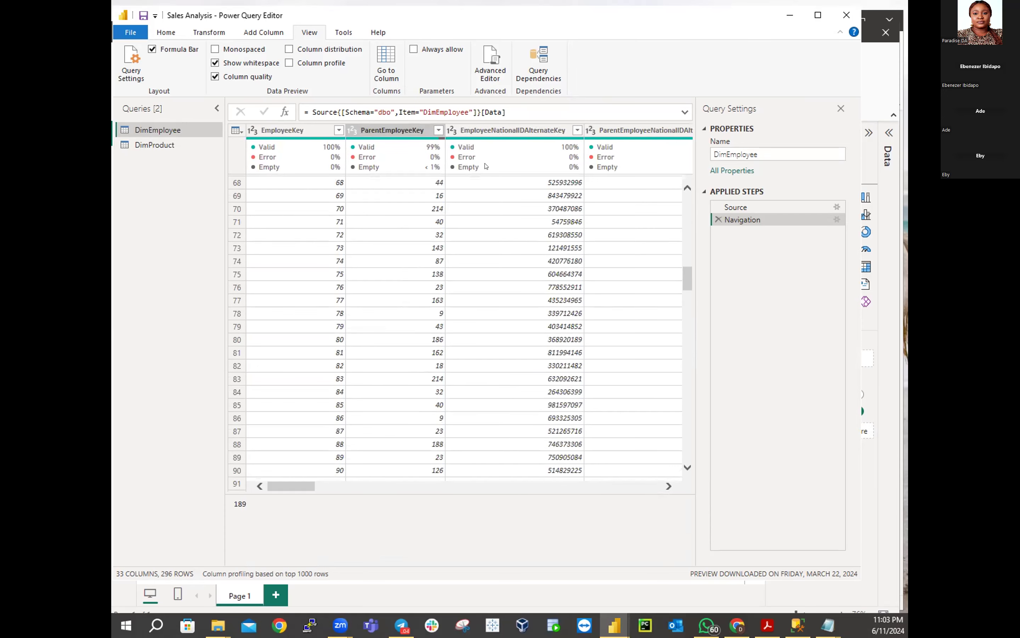
pyautogui.moveTo(542, 147)
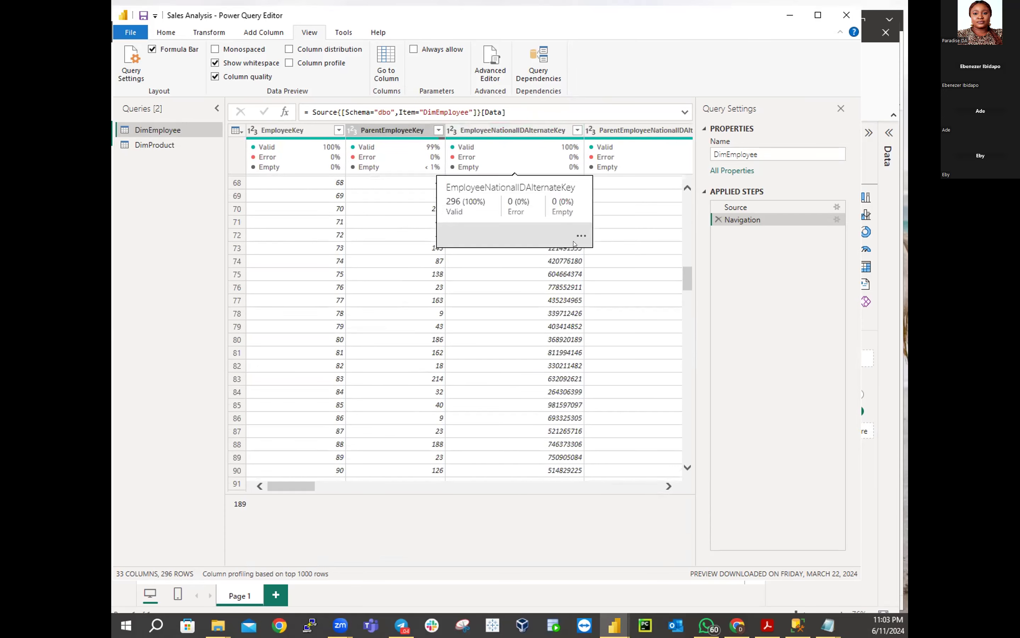
pyautogui.moveTo(275, 484); pyautogui.dragTo(292, 482)
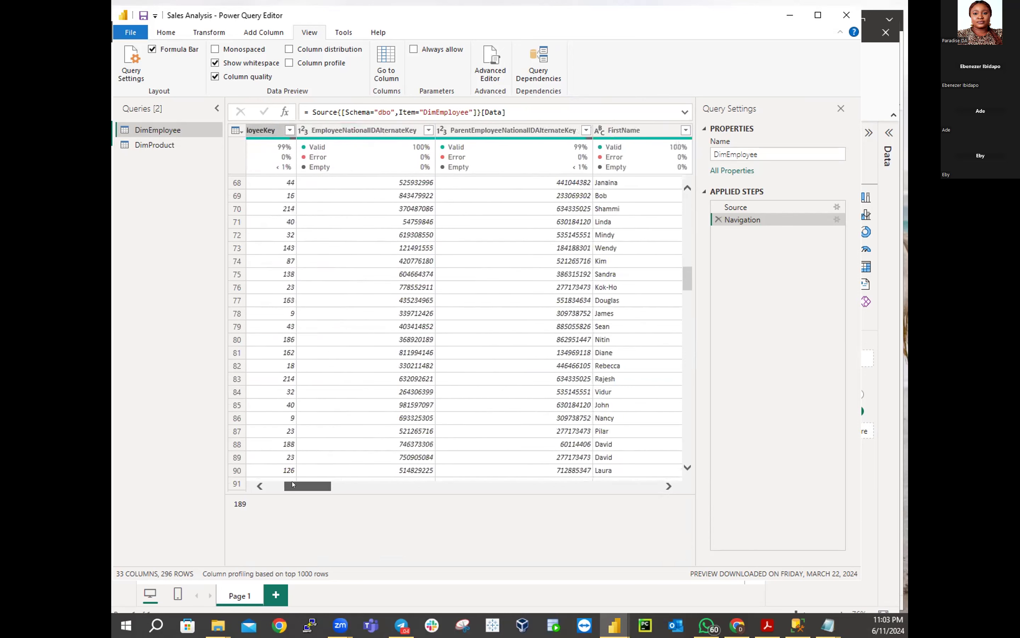
pyautogui.moveTo(561, 147)
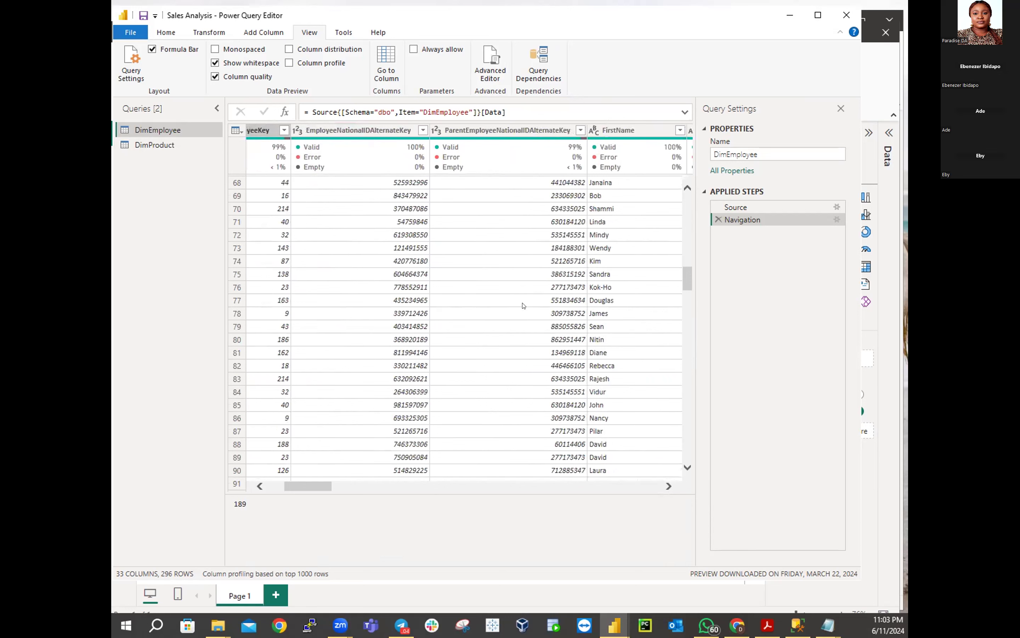
pyautogui.moveTo(317, 486); pyautogui.dragTo(354, 485)
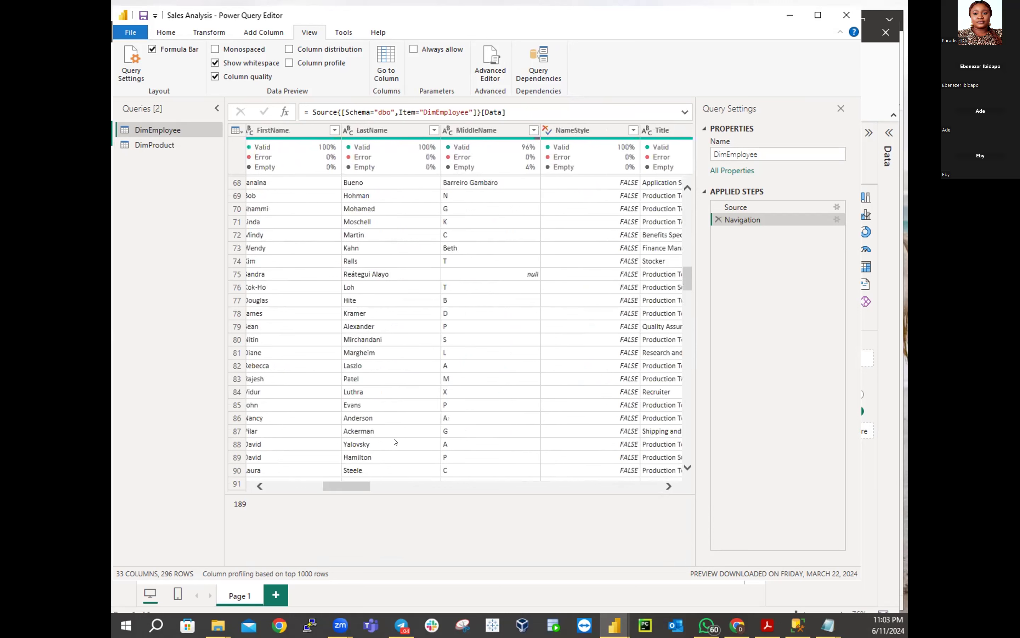
# Check MiddleName's 4% empty, then scroll right to Position at 94% empty
pyautogui.click(473, 128)
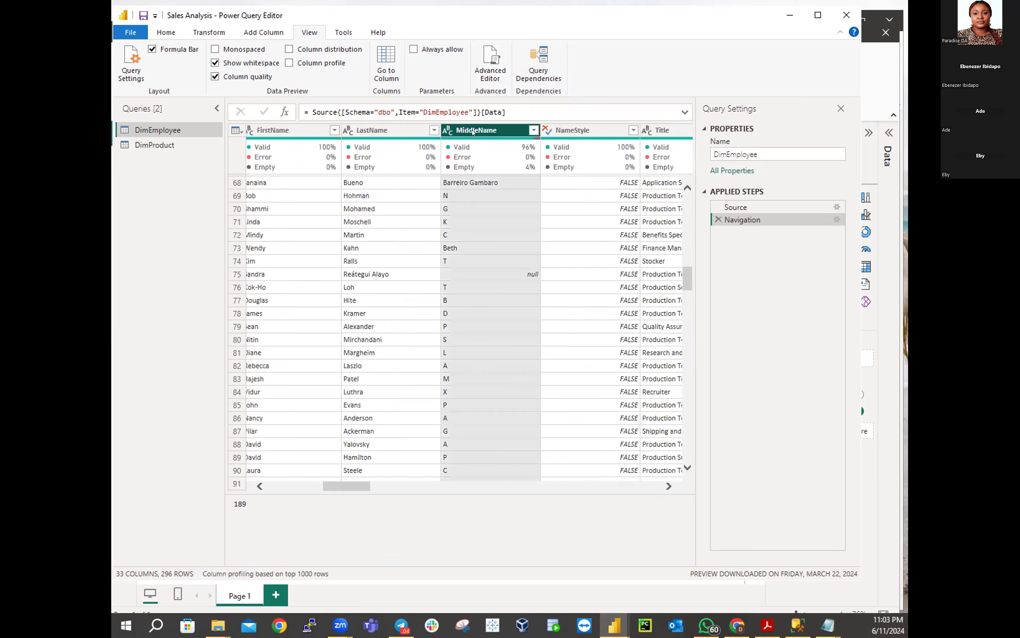
pyautogui.moveTo(530, 151)
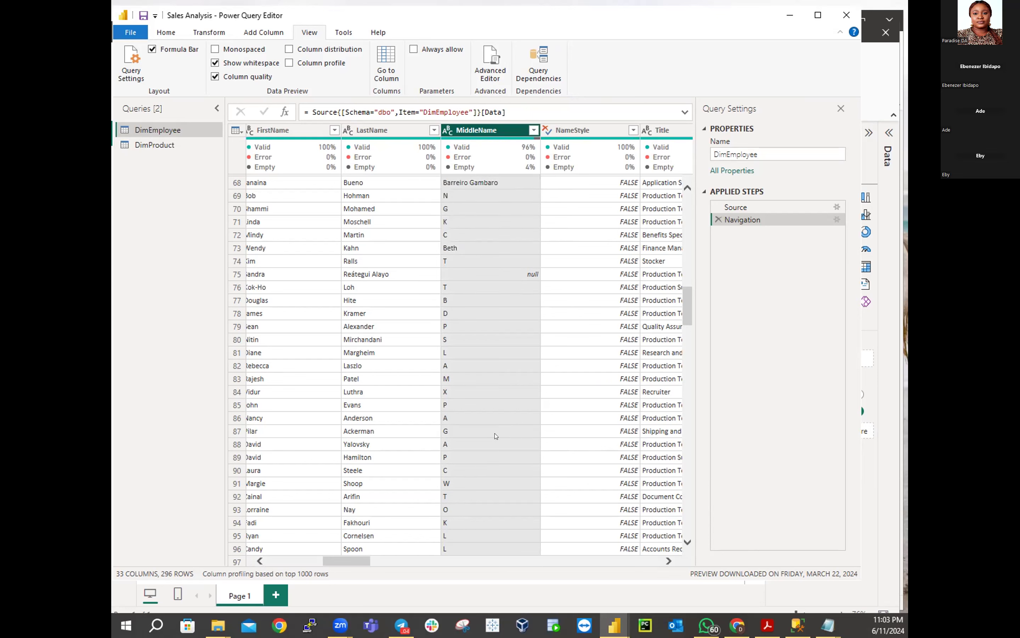
pyautogui.moveTo(362, 560); pyautogui.dragTo(605, 571)
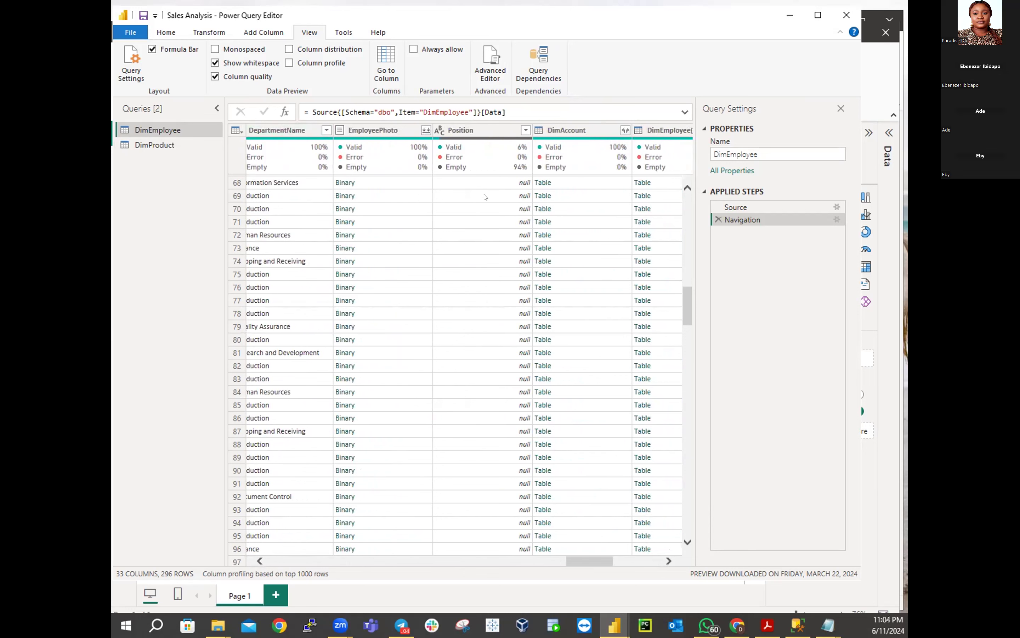
# Inspect Position's quality (18 valid, 278 empty), then scroll right through FactResellerSales
pyautogui.click(474, 128)
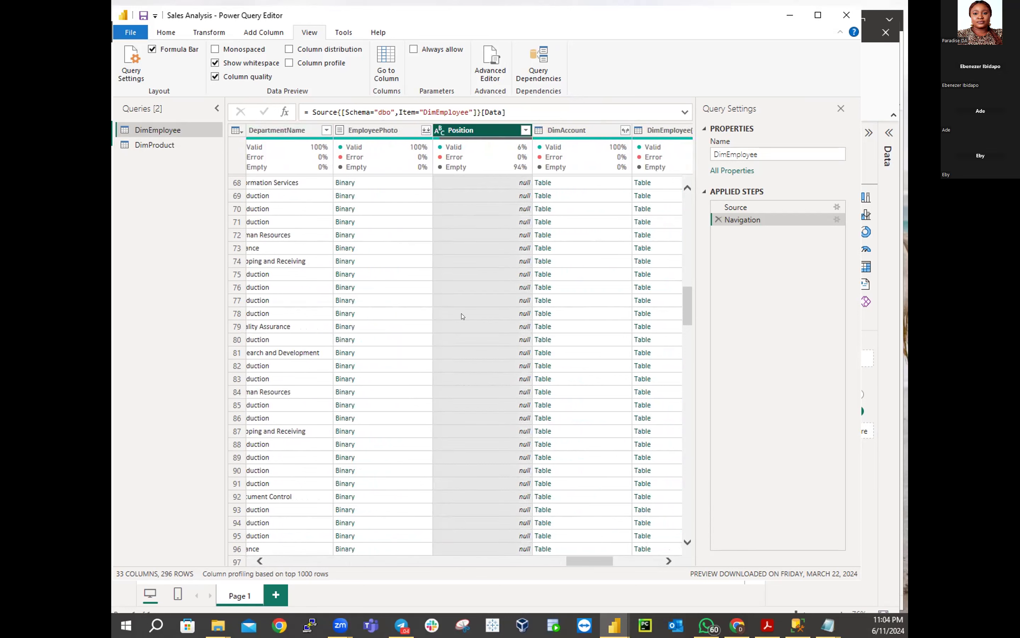
pyautogui.moveTo(495, 154)
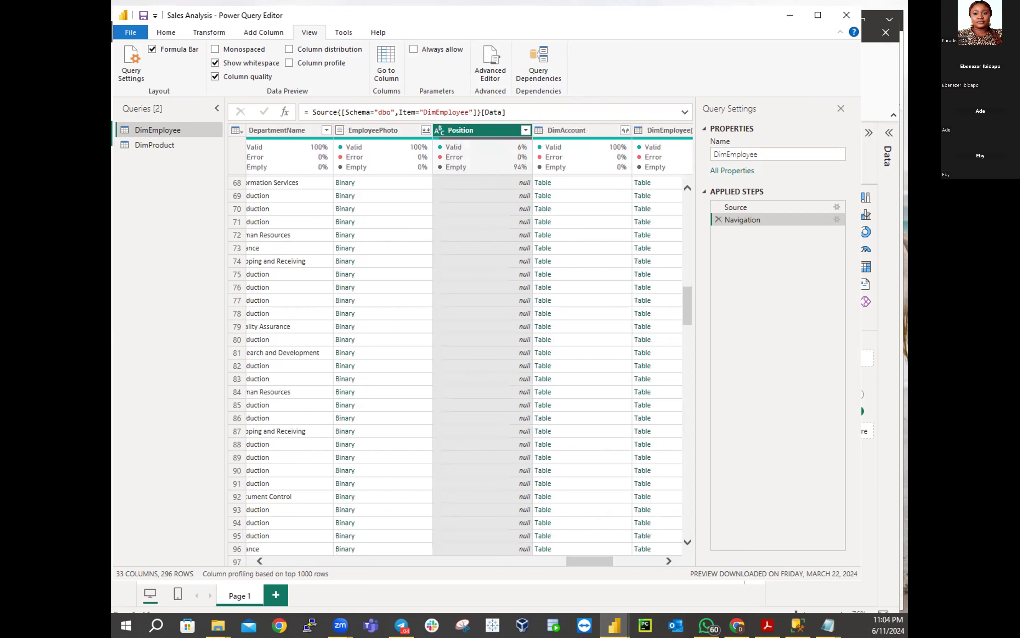
pyautogui.moveTo(580, 564); pyautogui.dragTo(628, 564)
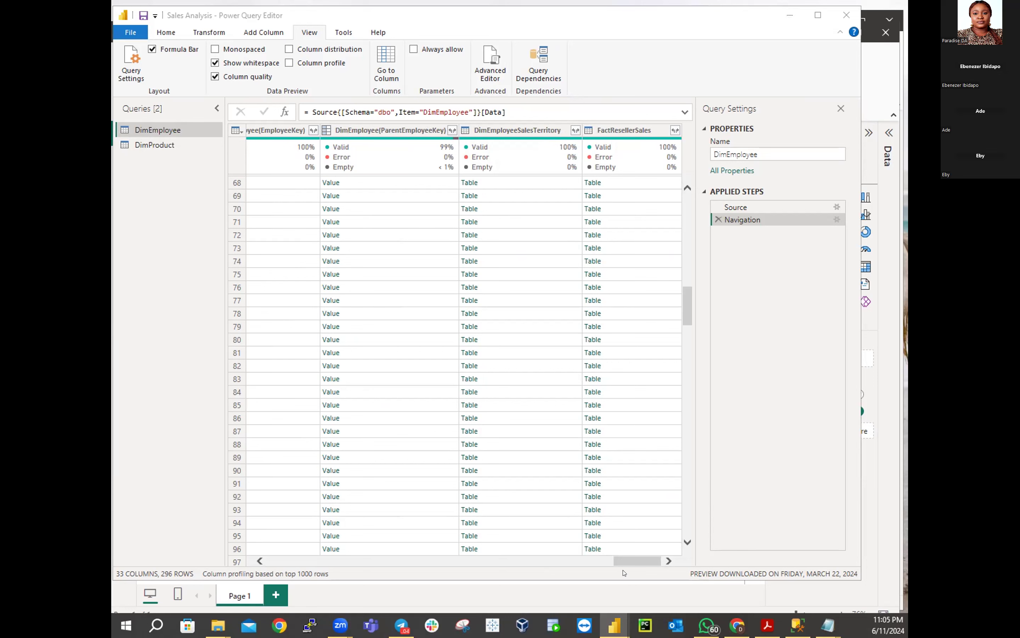
pyautogui.moveTo(624, 562); pyautogui.dragTo(213, 553)
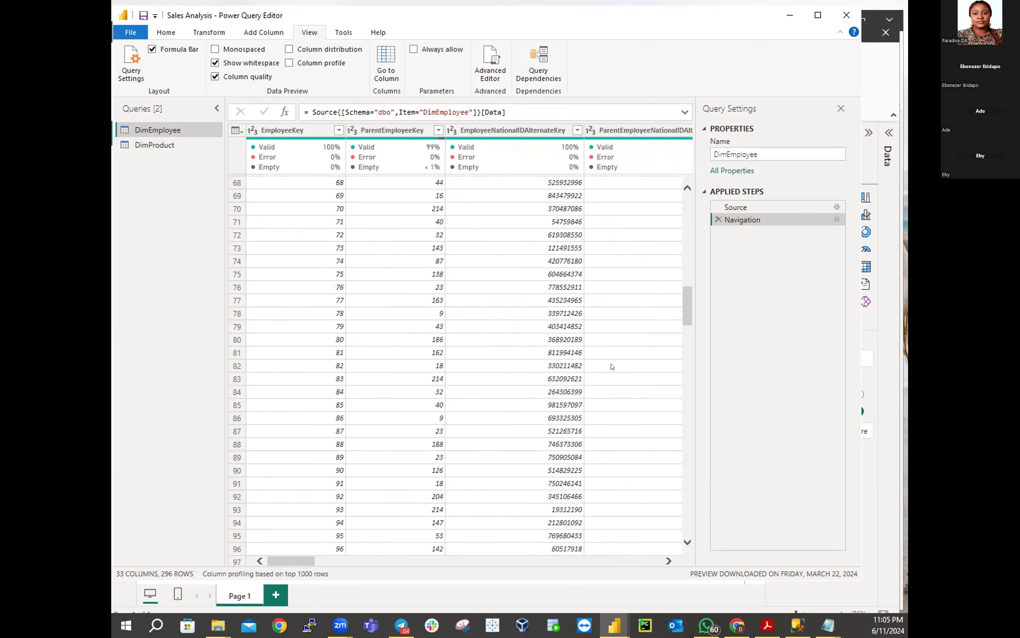
pyautogui.moveTo(684, 302); pyautogui.dragTo(712, 545)
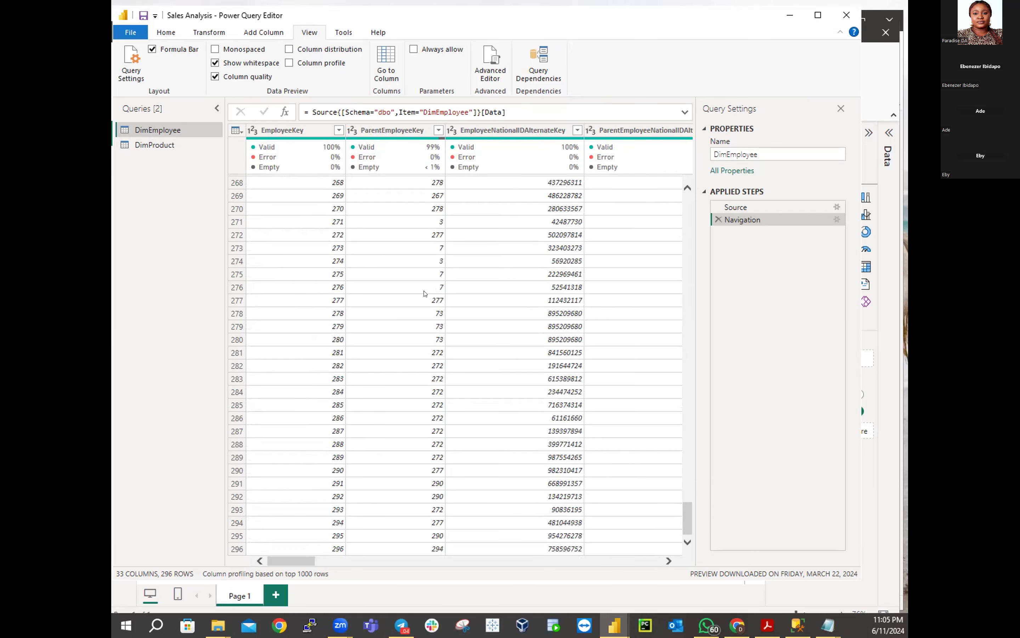
pyautogui.scroll(1, 436, 255)
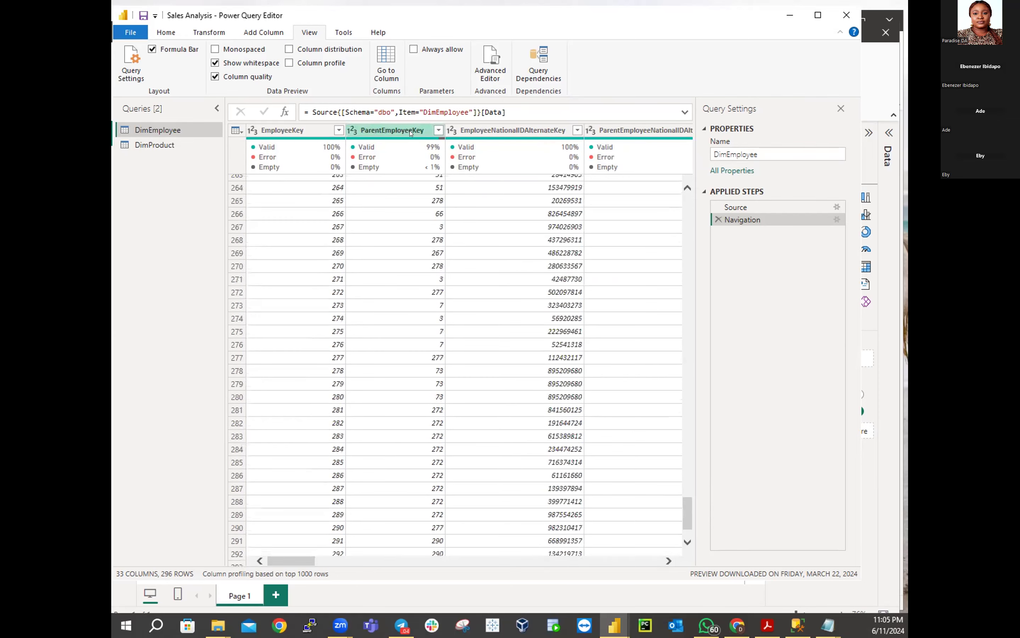
pyautogui.click(411, 132)
pyautogui.moveTo(692, 522); pyautogui.dragTo(730, 193)
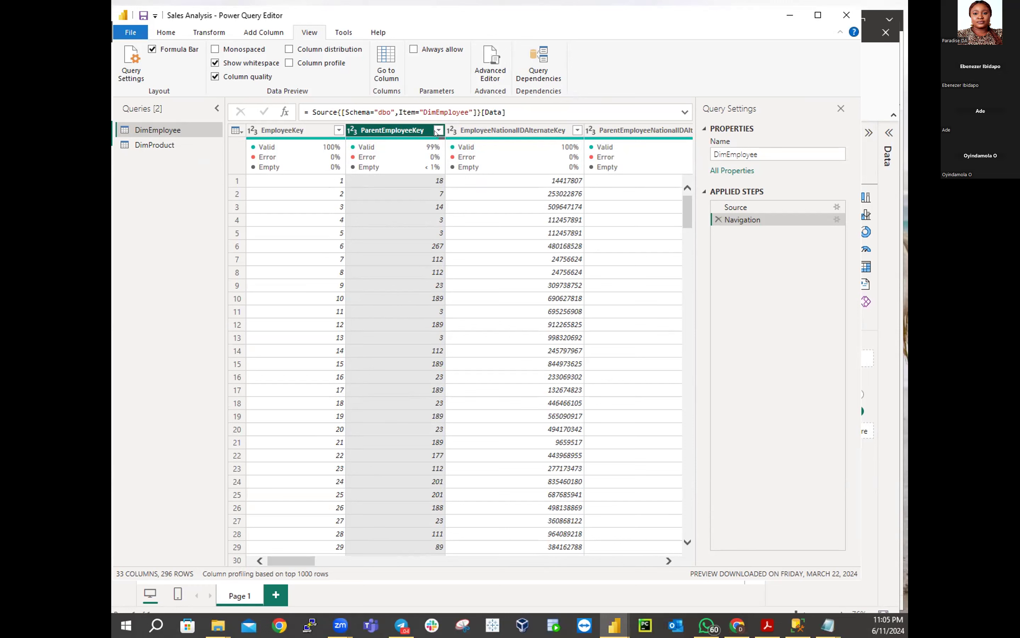
# Filter ParentEmployeeKey to (null) only, leaving the single EmployeeKey 112 row
pyautogui.click(439, 130)
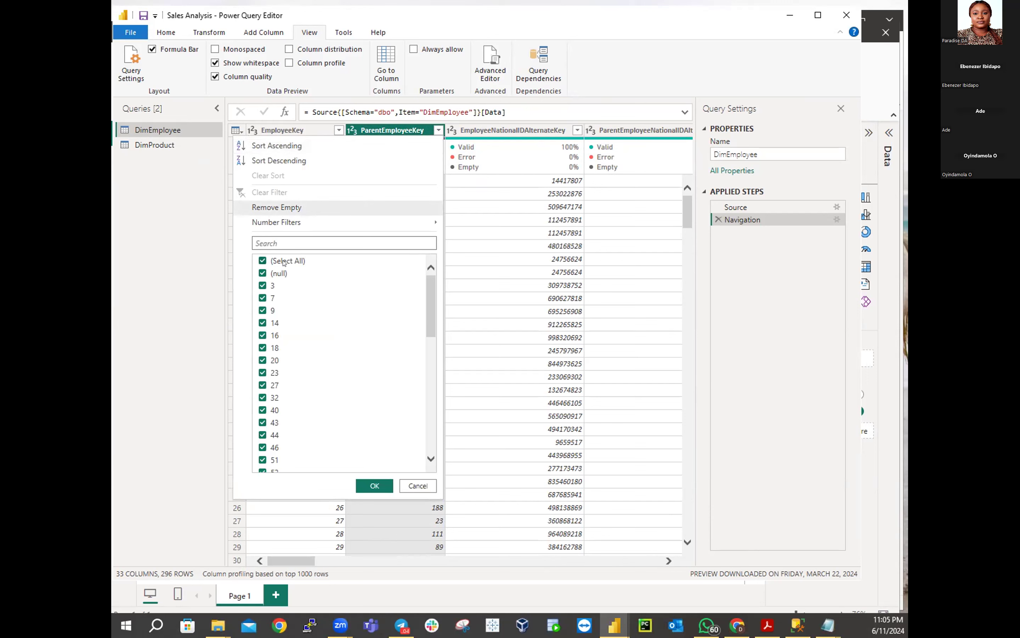
pyautogui.click(264, 261)
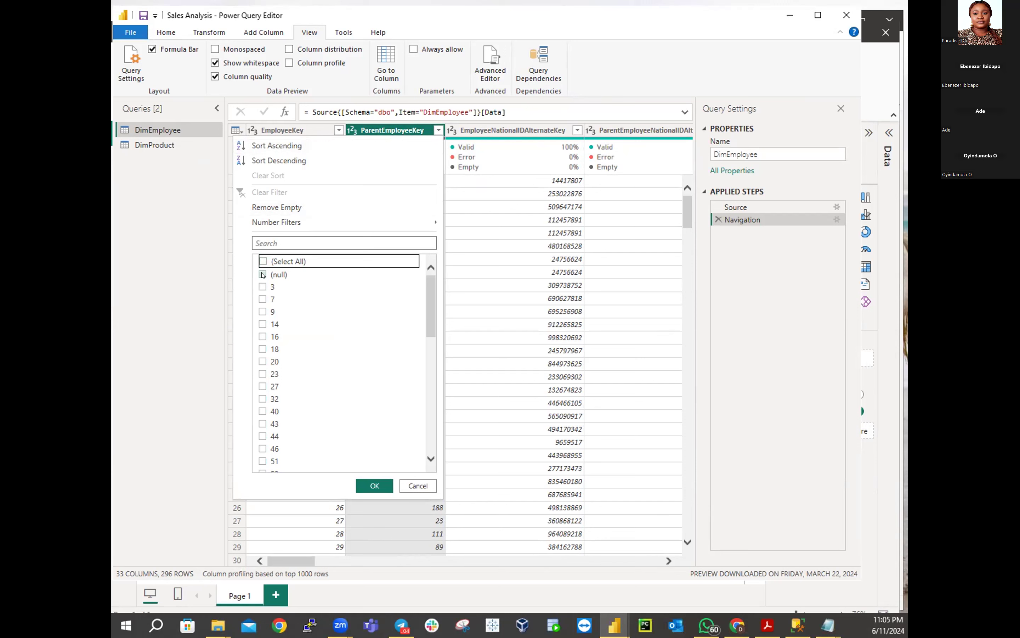
pyautogui.click(263, 275)
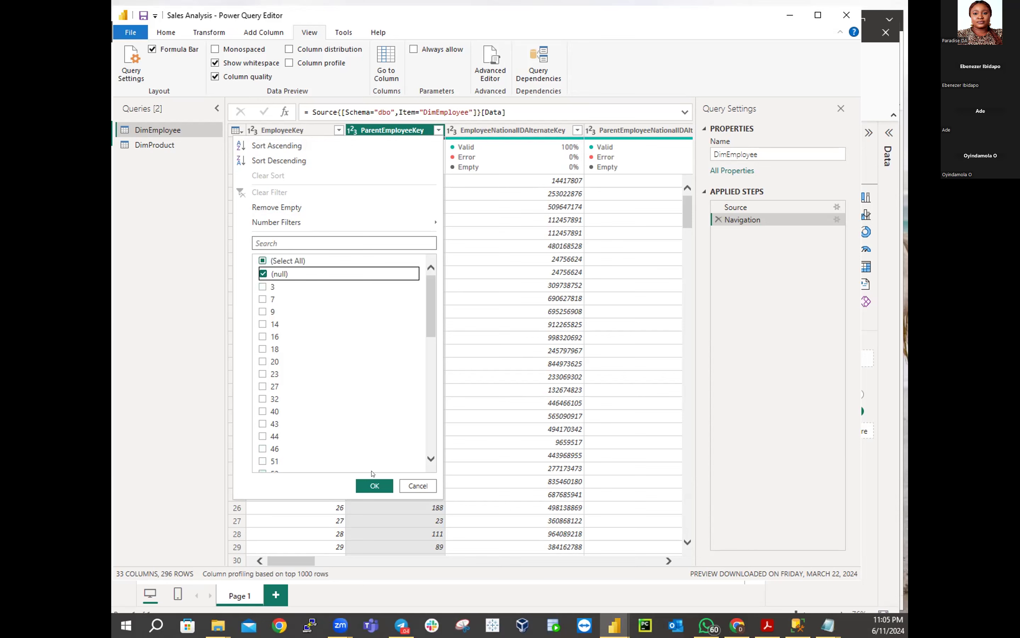
pyautogui.click(362, 484)
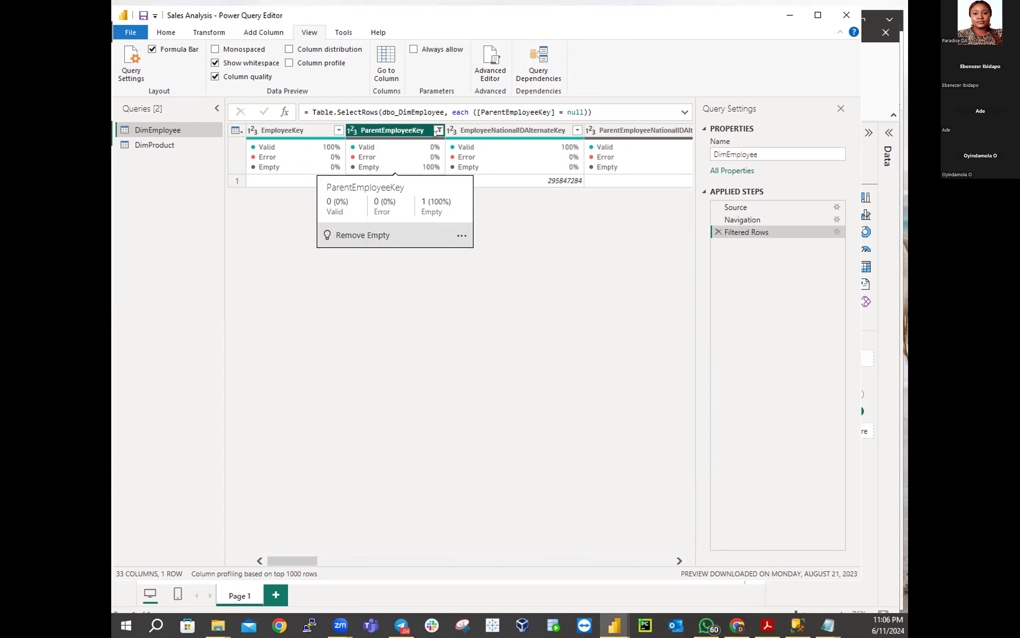
# Reselect all ParentEmployeeKey values to restore 296 rows, then scroll back to Position
pyautogui.click(436, 132)
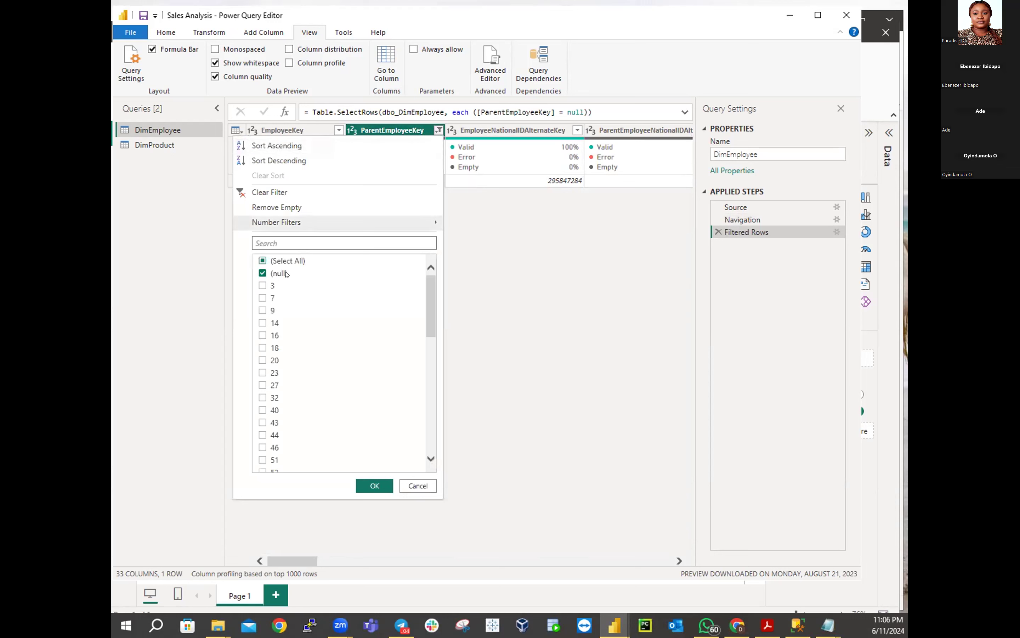
pyautogui.click(262, 261)
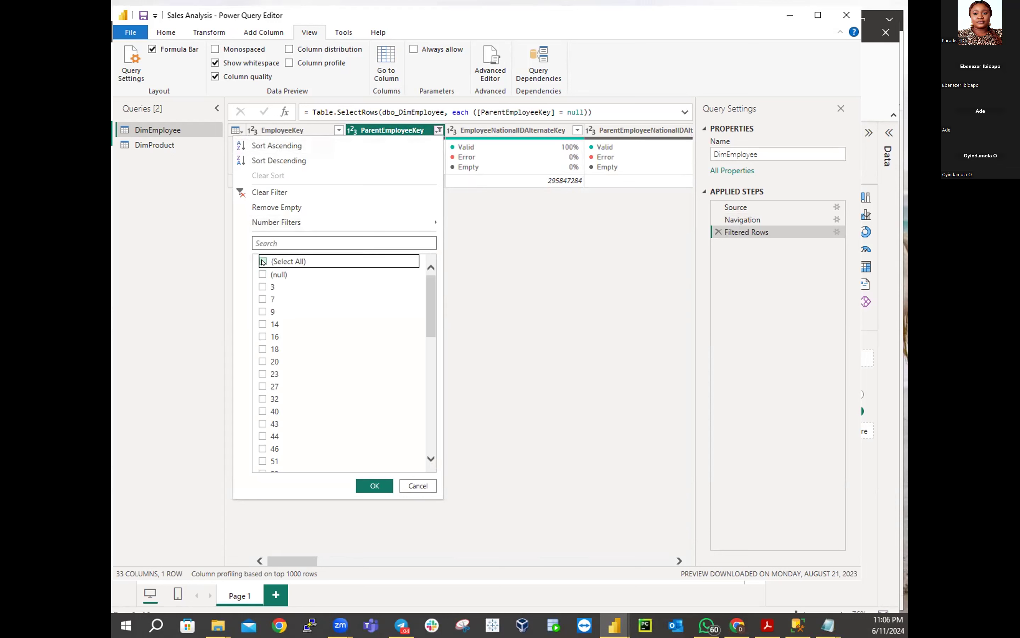
pyautogui.click(262, 261)
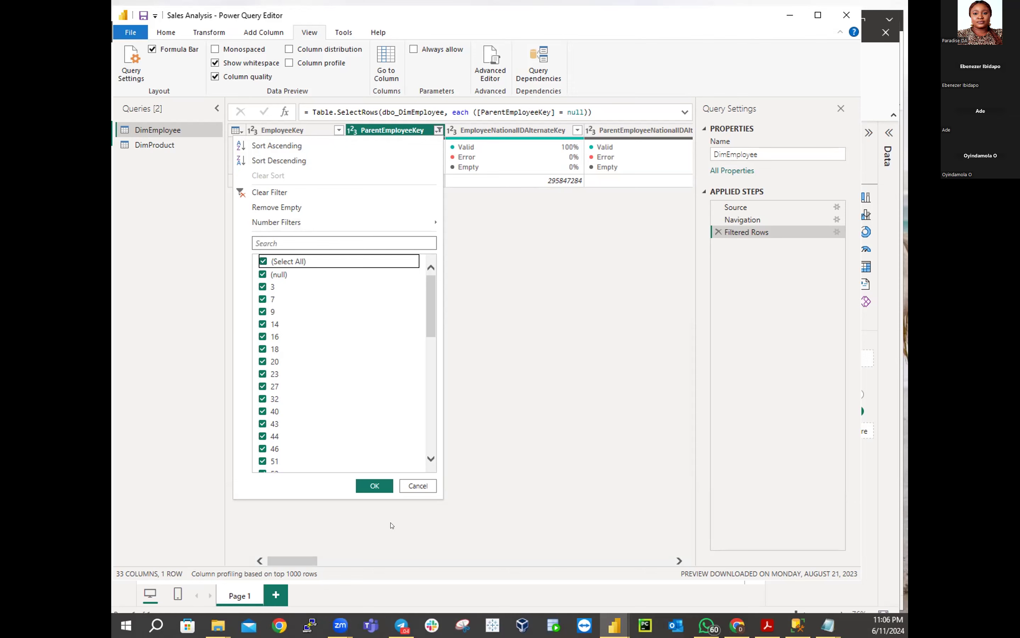
pyautogui.click(374, 484)
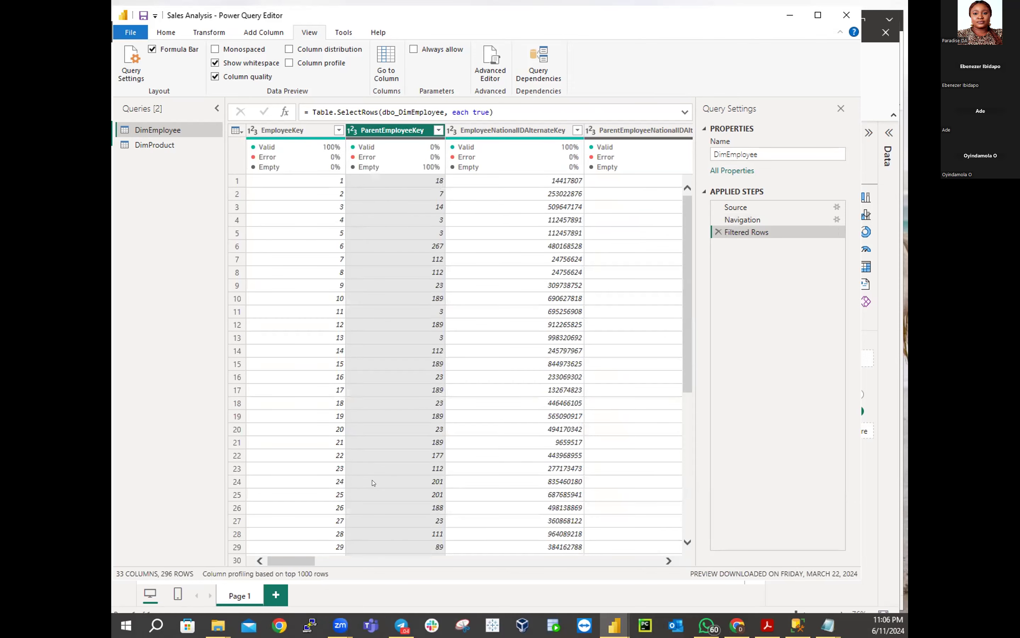
pyautogui.moveTo(272, 561); pyautogui.dragTo(571, 565)
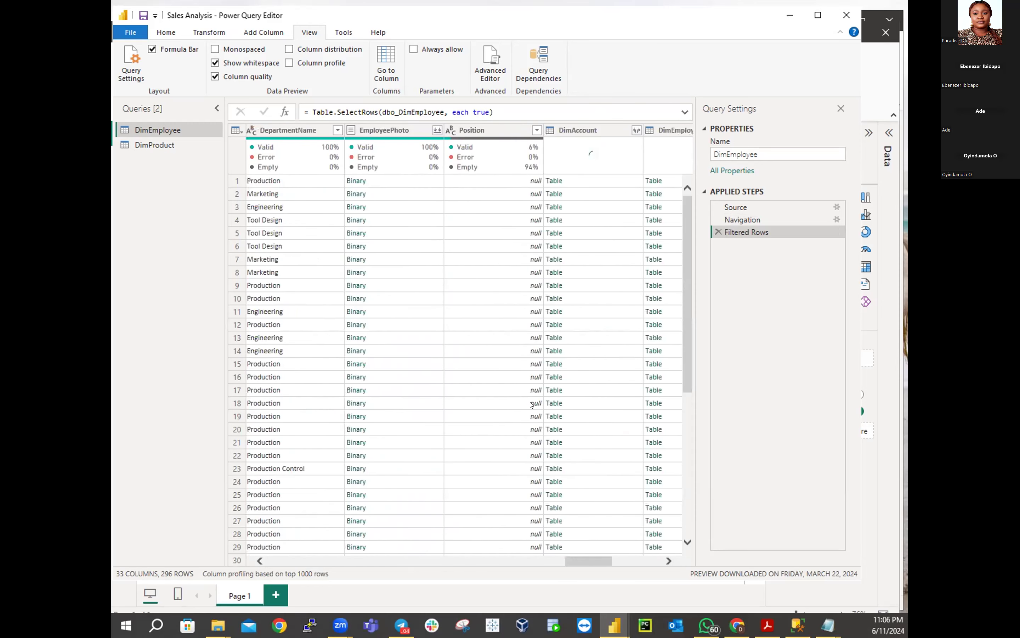
pyautogui.moveTo(501, 135)
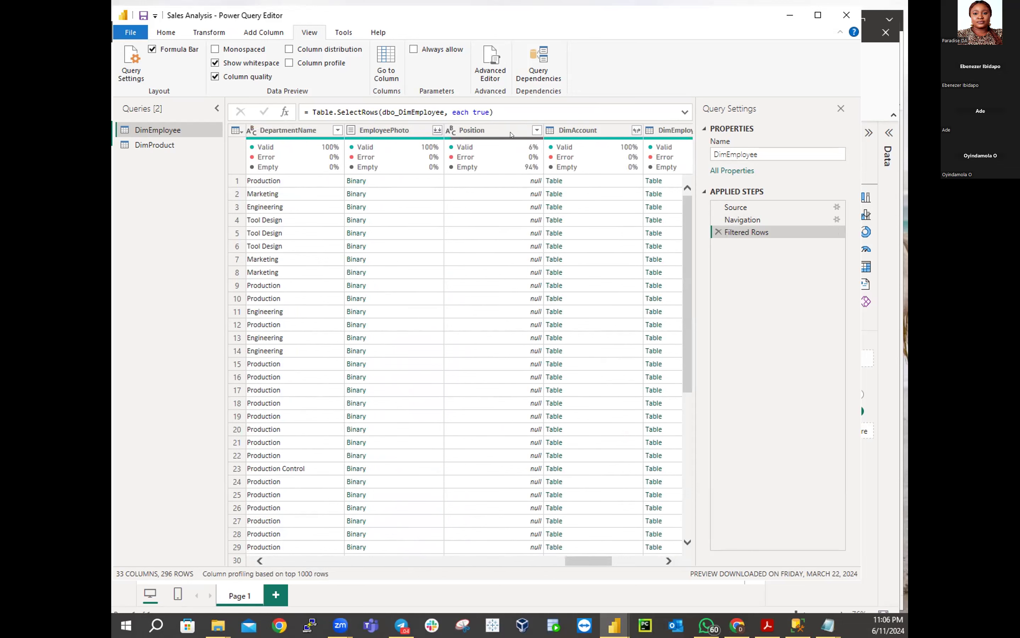
# Filter the Position column to only (null) values, then select the EmployeePhoto column
pyautogui.click(536, 130)
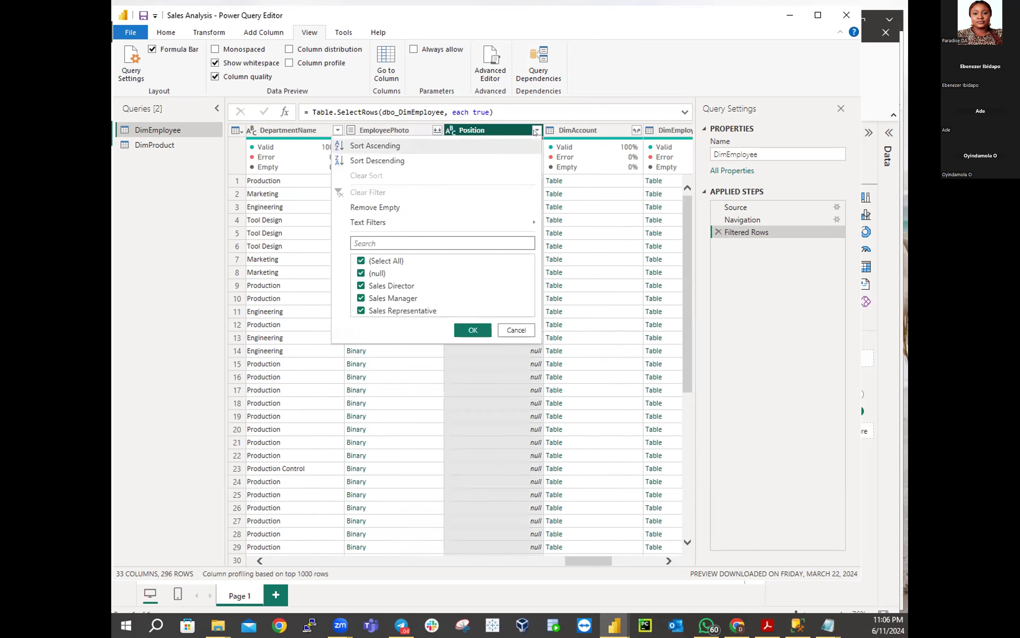
pyautogui.click(362, 261)
pyautogui.click(361, 275)
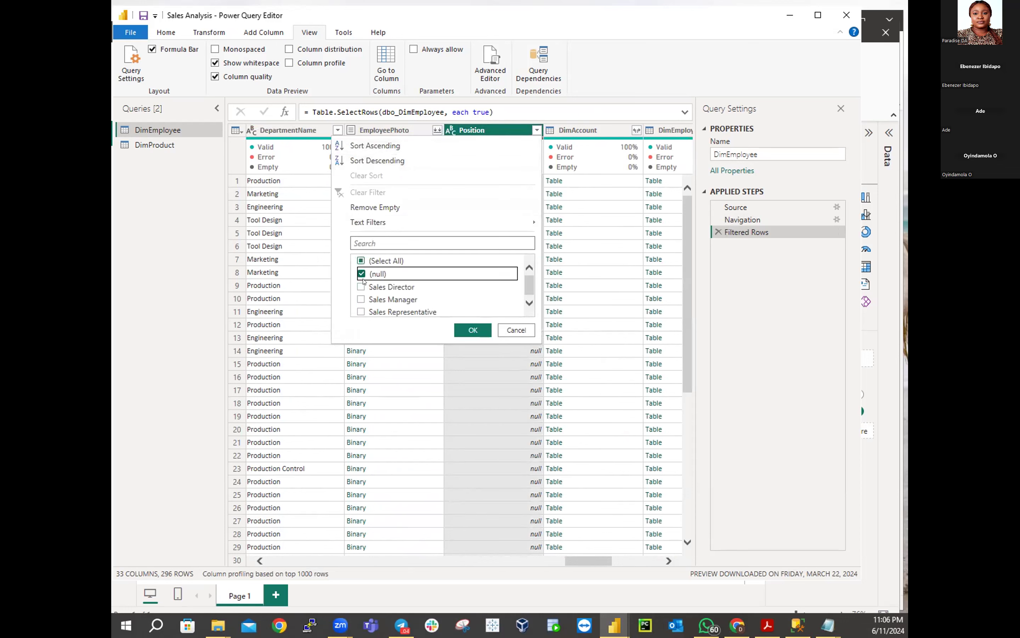
pyautogui.click(472, 329)
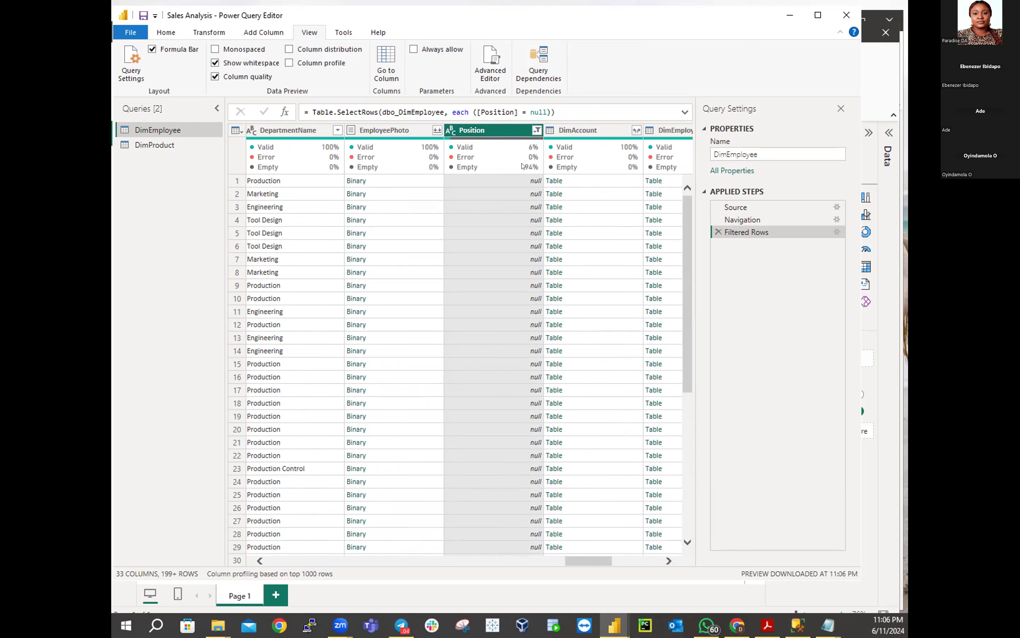
pyautogui.moveTo(523, 166)
pyautogui.click(393, 134)
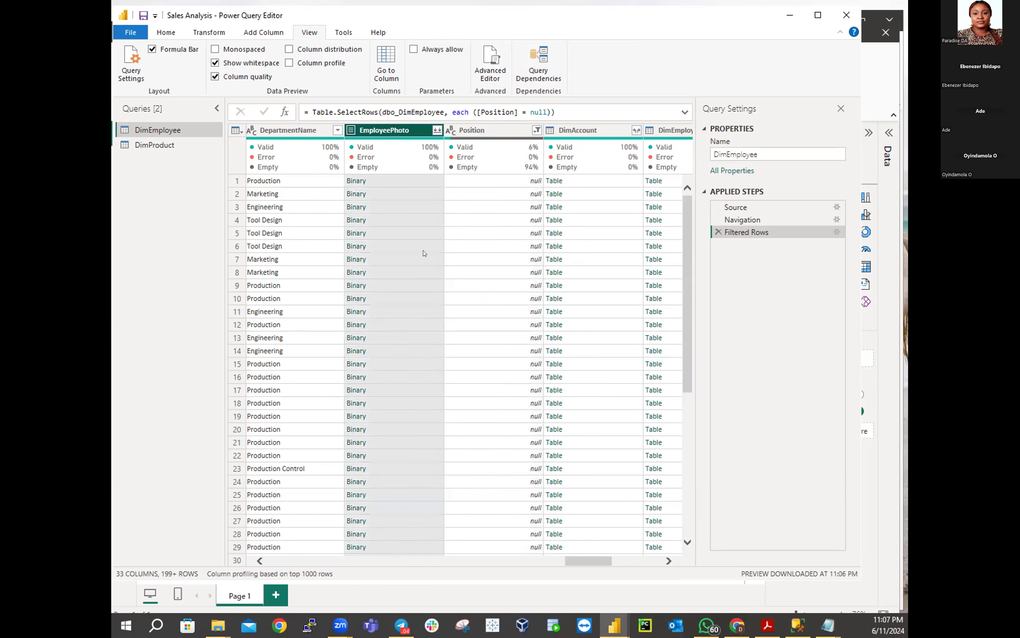
pyautogui.moveTo(426, 146)
# Scroll the grid horizontally to show the DepartmentName, EmployeePhoto and Position columns together
pyautogui.moveTo(575, 563); pyautogui.dragTo(278, 563)
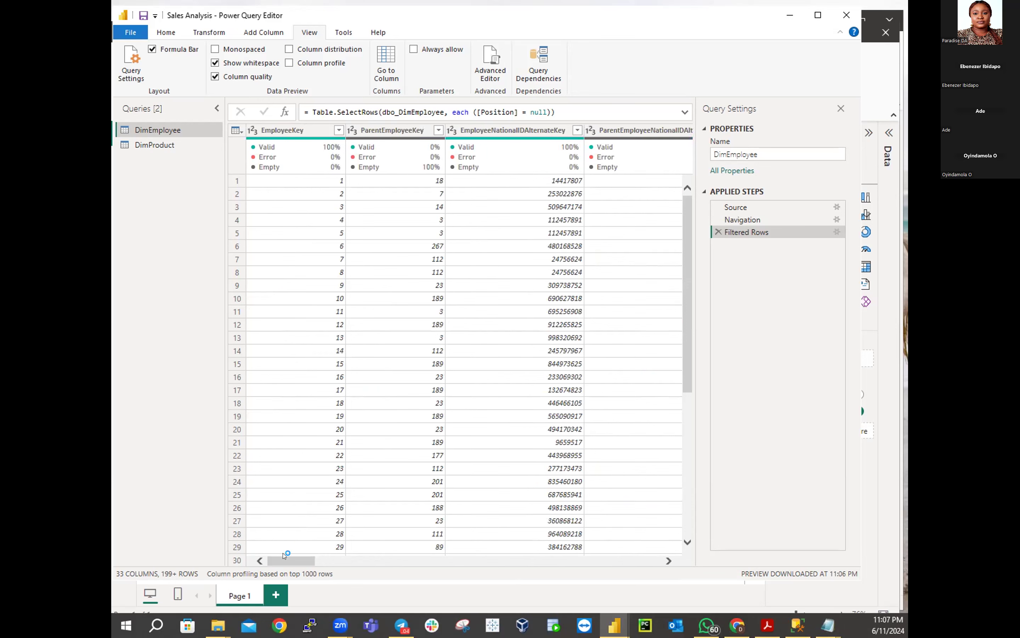
pyautogui.moveTo(291, 560); pyautogui.dragTo(671, 565)
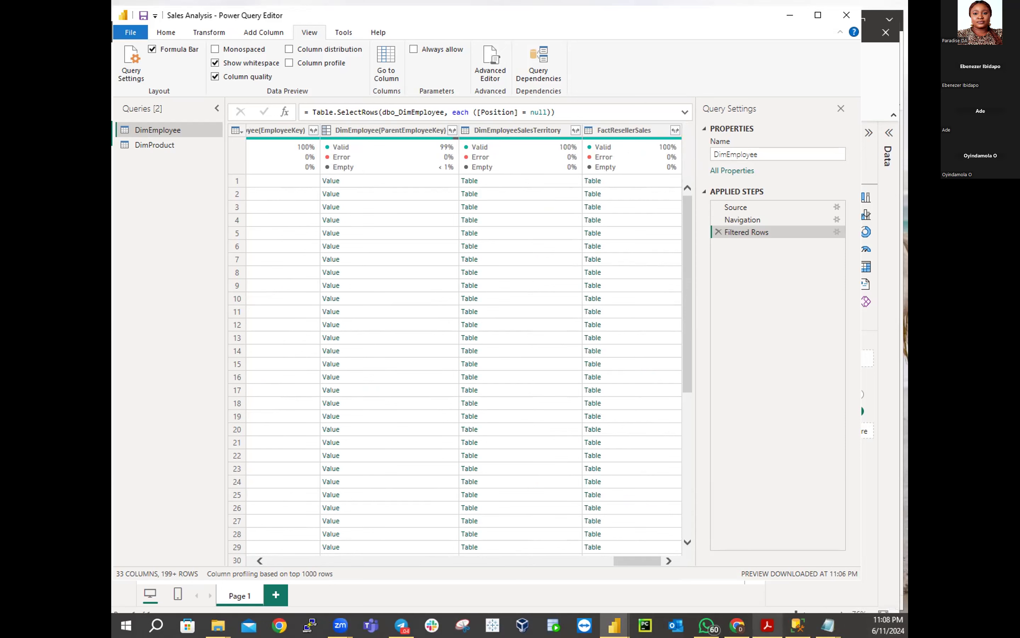
pyautogui.moveTo(767, 625)
pyautogui.moveTo(634, 561); pyautogui.dragTo(583, 574)
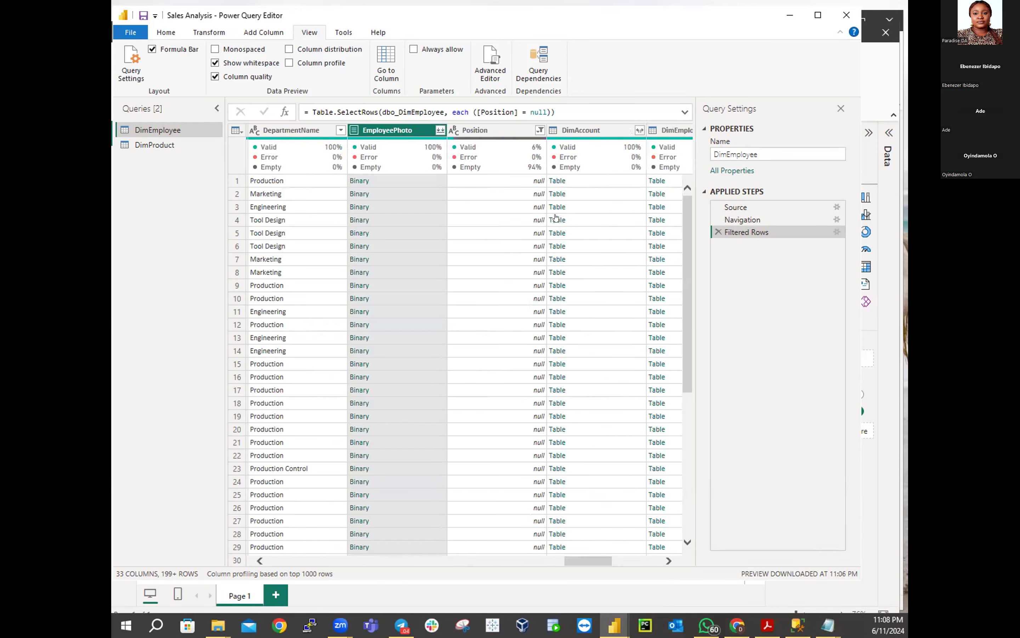
# Filter Position to Sales Director, Sales Manager and Sales Representative, excluding (null), leaving 18 rows
pyautogui.click(540, 130)
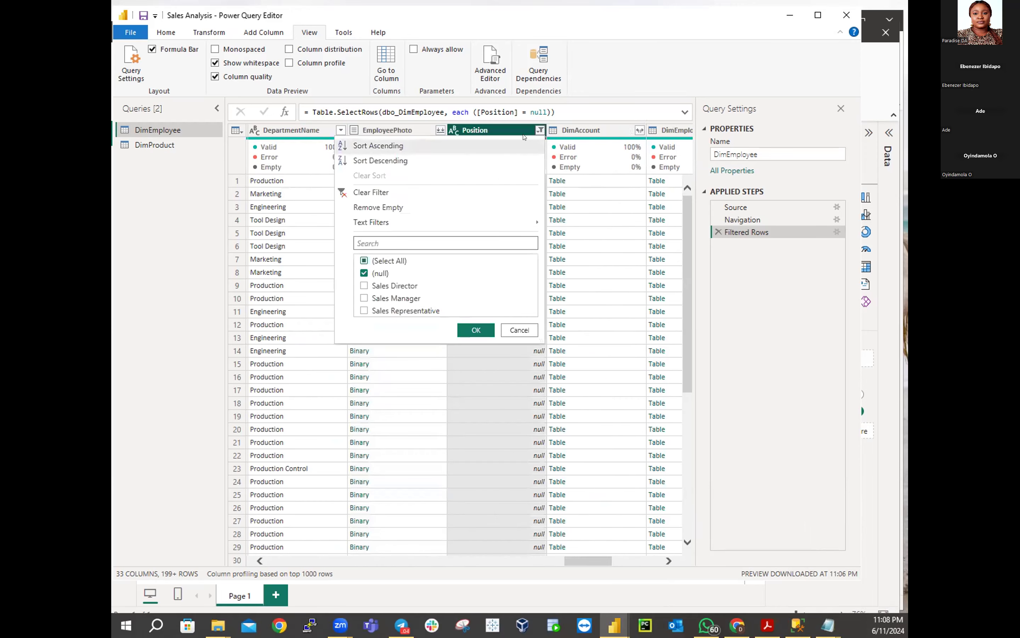
pyautogui.click(364, 273)
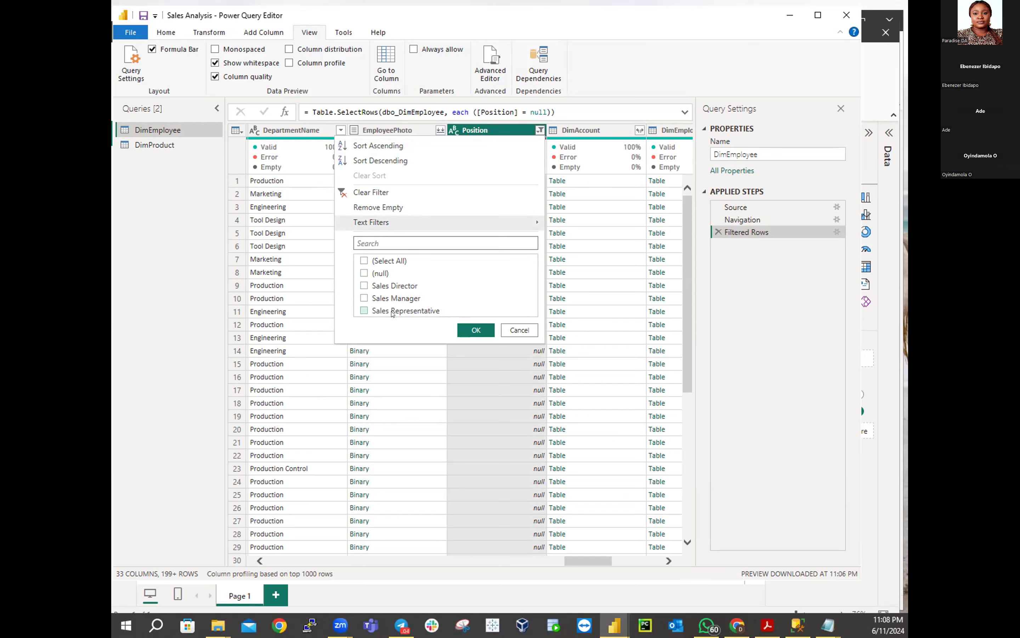
pyautogui.click(364, 285)
pyautogui.click(363, 298)
pyautogui.click(364, 310)
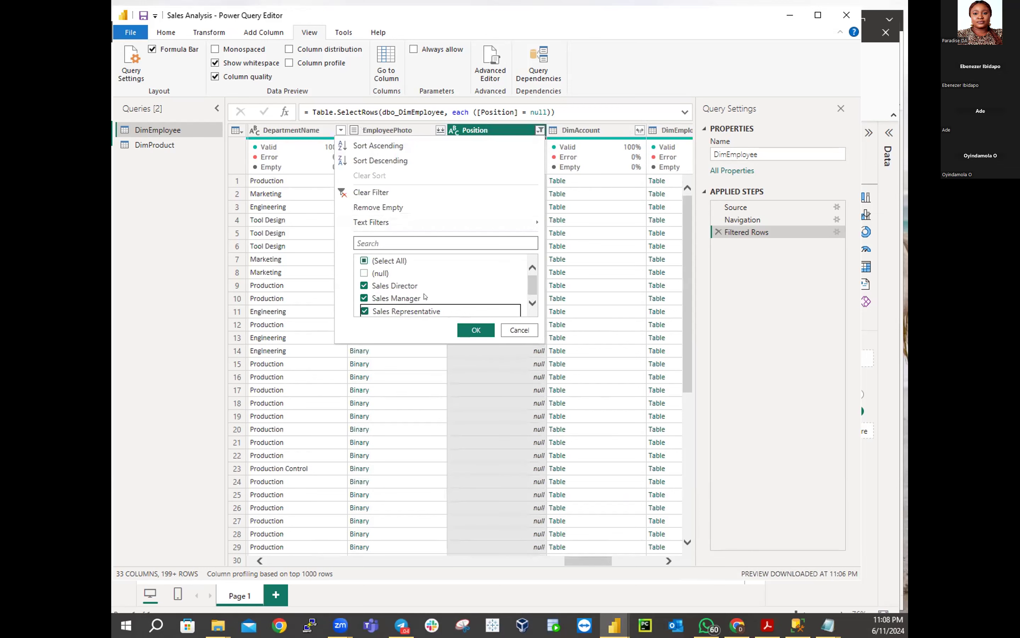
pyautogui.click(466, 331)
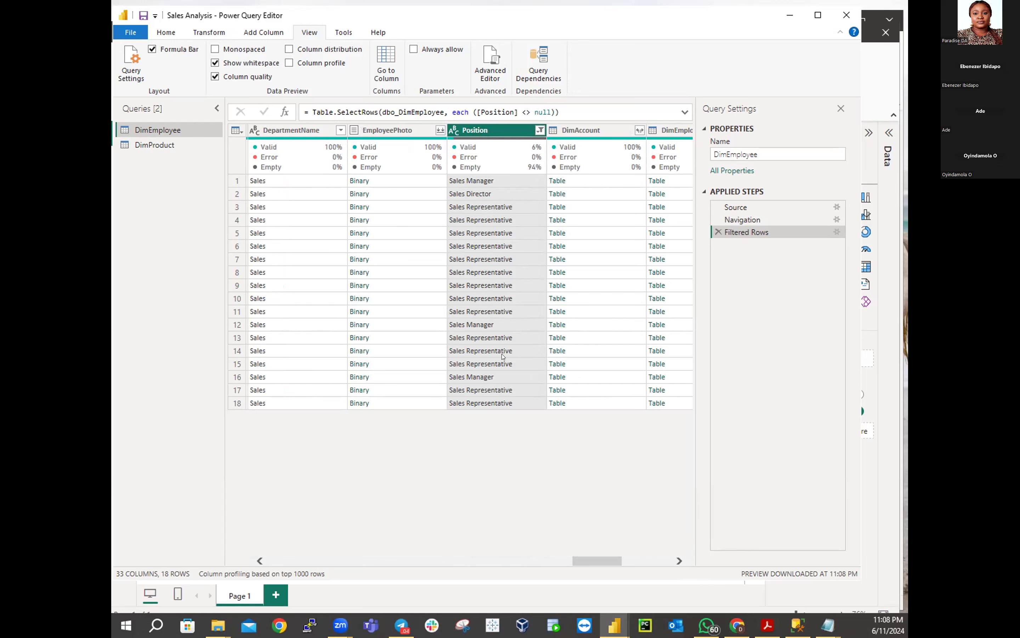
# Filter the Position column to show only Sales Manager rows
pyautogui.click(539, 130)
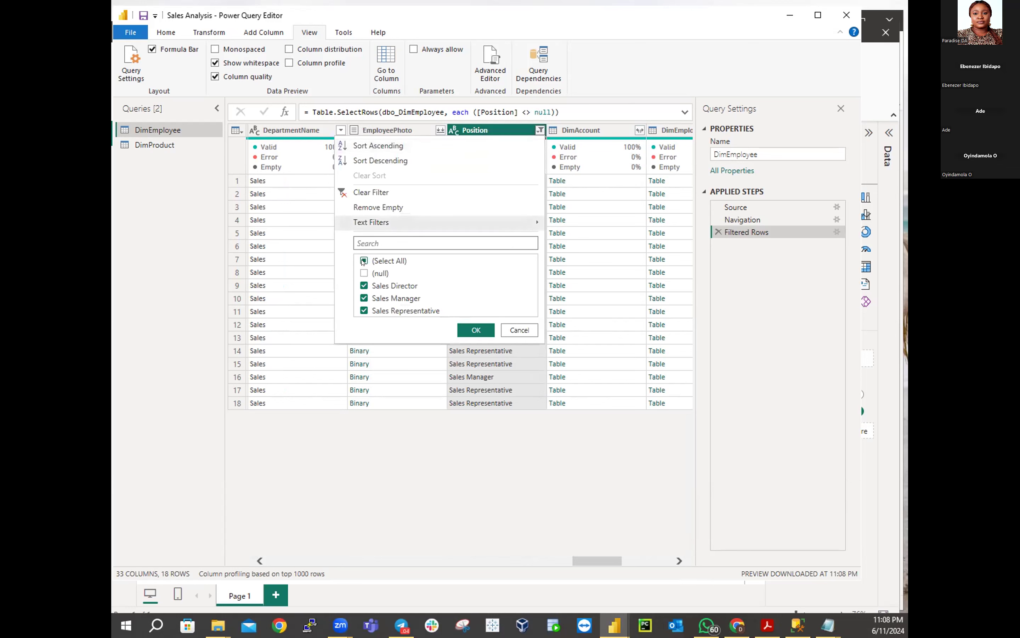
pyautogui.click(365, 261)
pyautogui.click(364, 299)
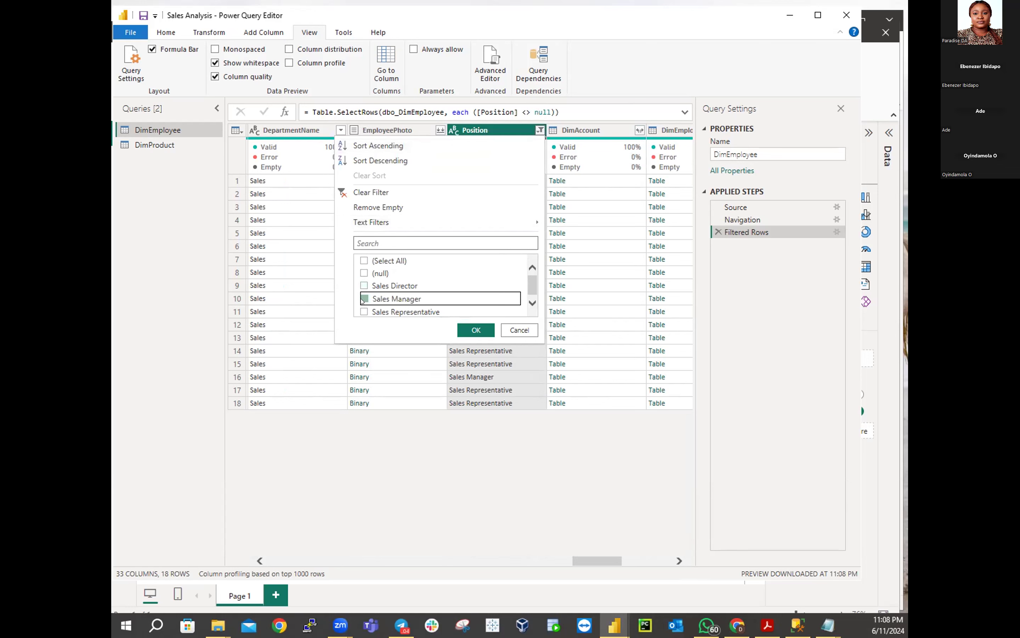
pyautogui.click(466, 330)
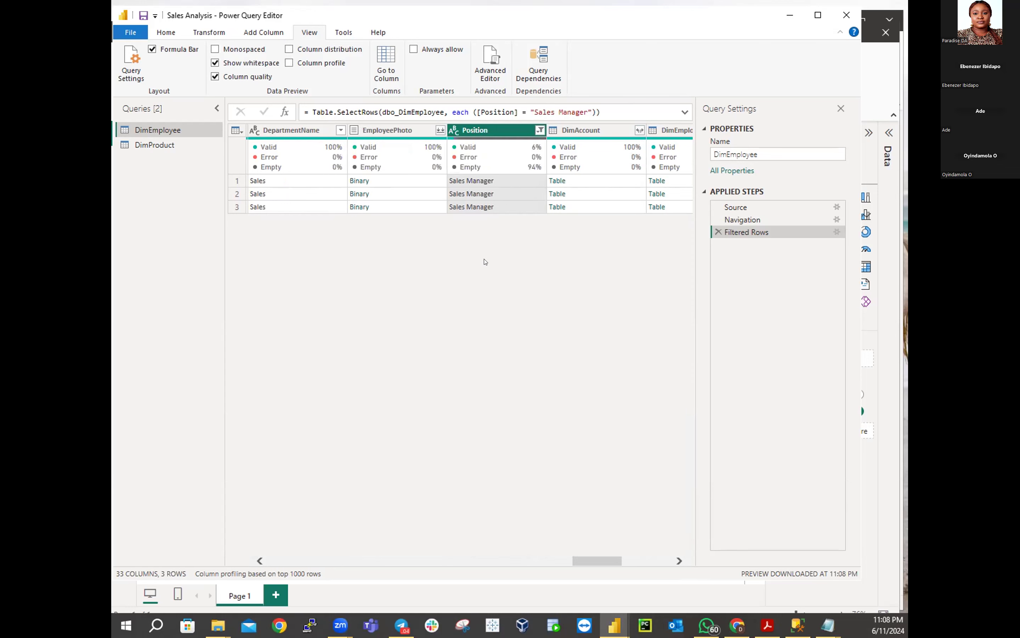
# Switch the Position filter to show only Sales Representative rows
pyautogui.click(540, 130)
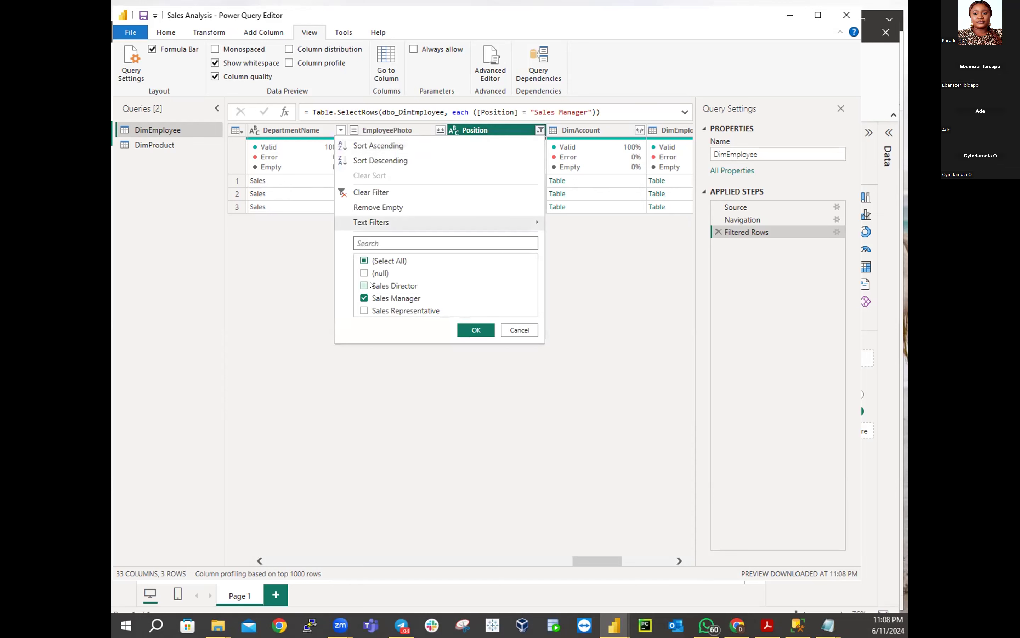
pyautogui.click(364, 299)
pyautogui.click(364, 312)
pyautogui.click(467, 330)
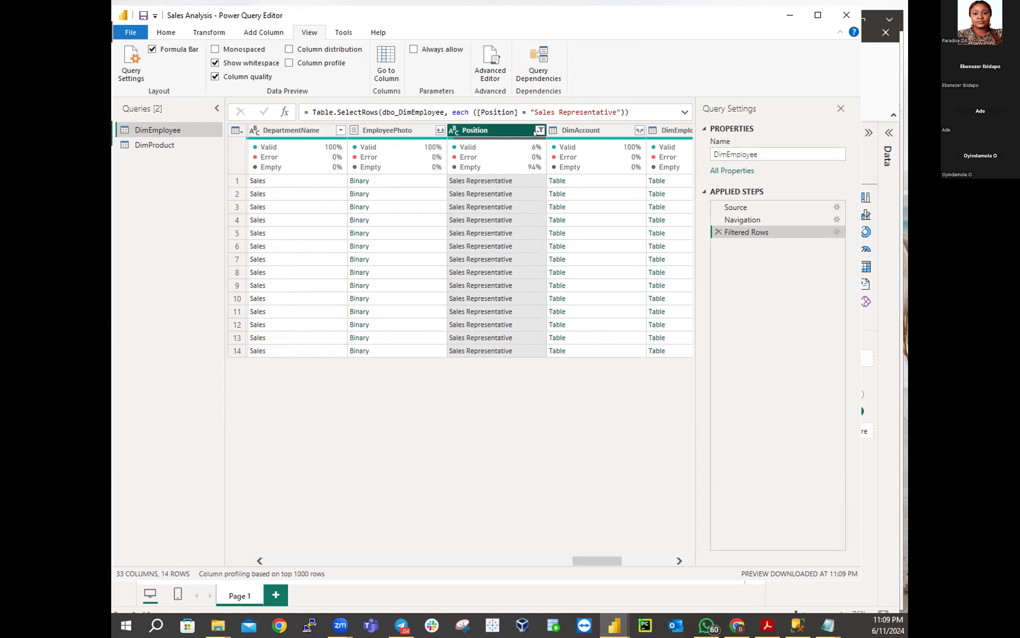
# Switch the Position filter to the single Sales Director row
pyautogui.click(540, 130)
pyautogui.click(364, 286)
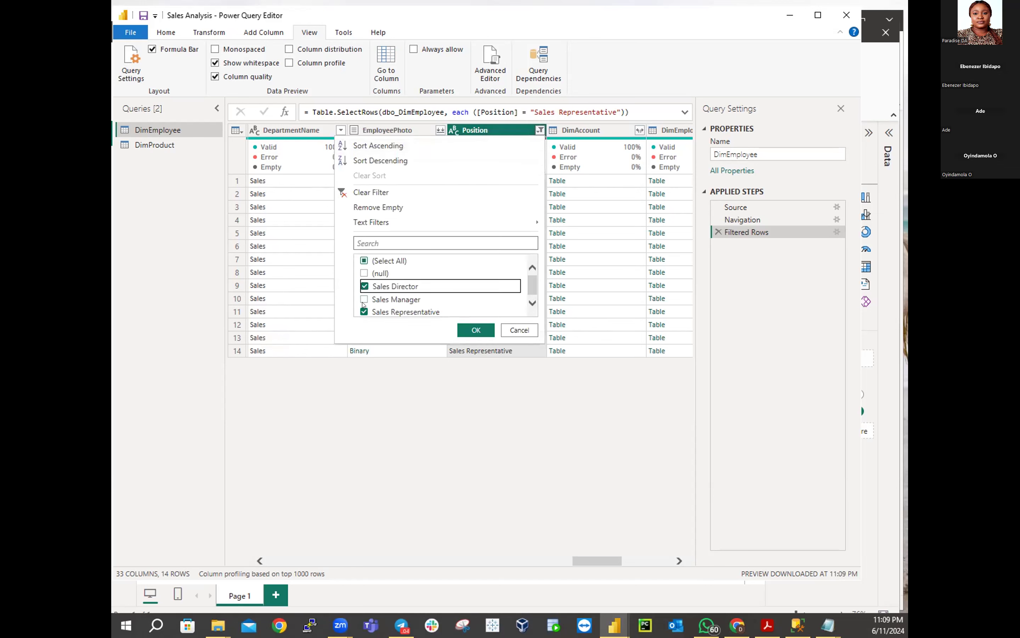
pyautogui.click(365, 311)
pyautogui.click(464, 327)
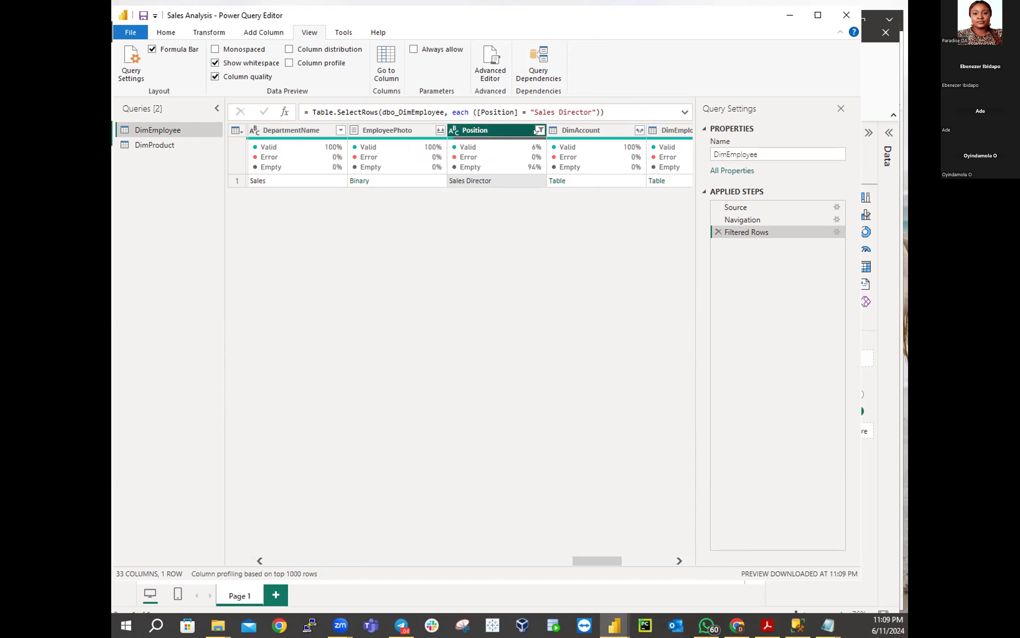
# Reselect every Position value, including (null), to show all 296 rows again
pyautogui.click(540, 130)
pyautogui.click(365, 285)
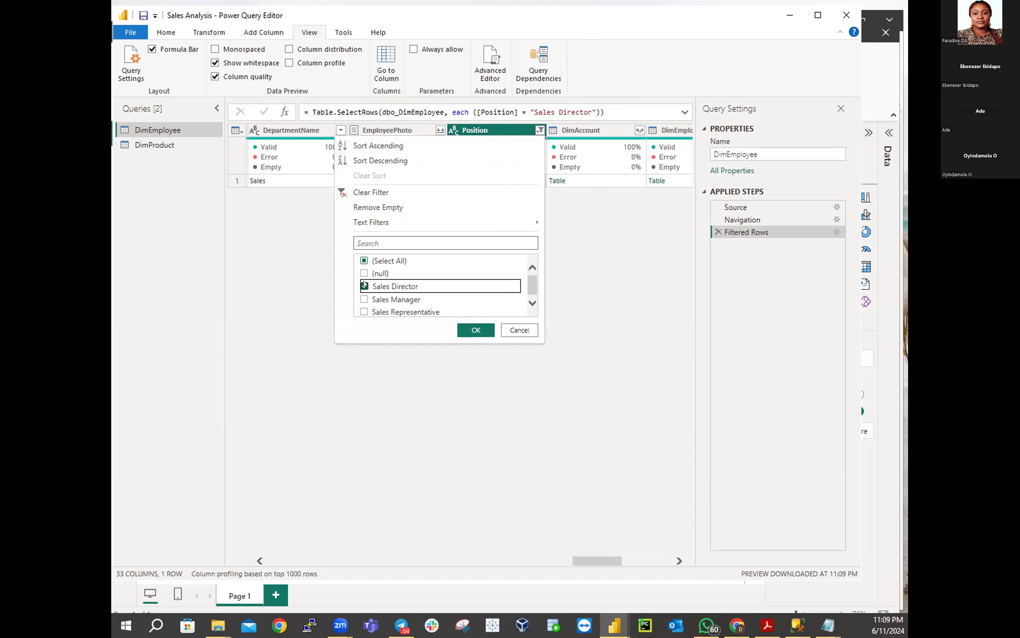
pyautogui.click(364, 261)
pyautogui.click(475, 329)
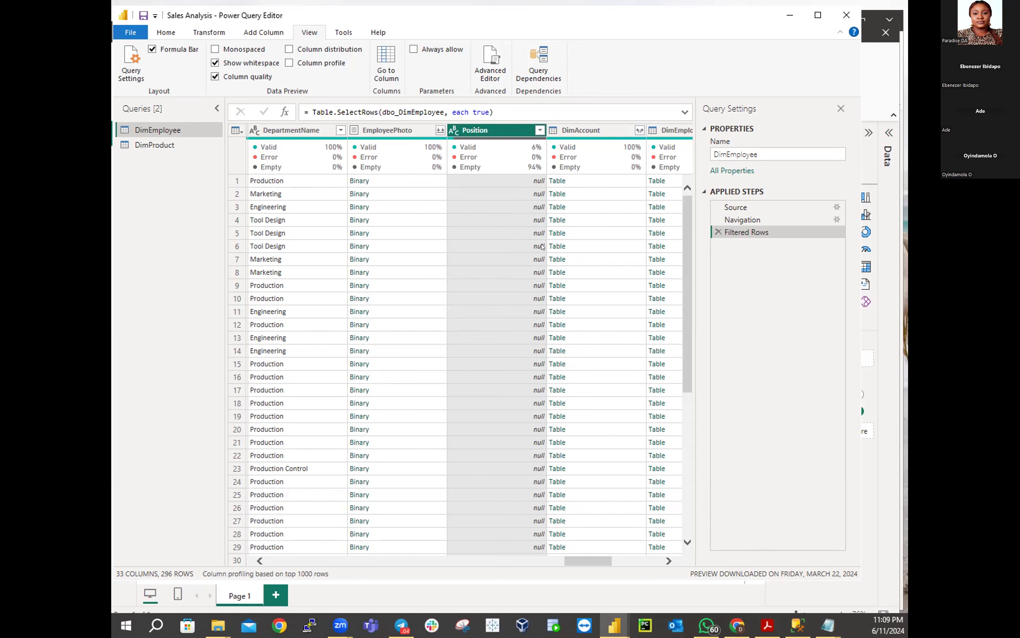
# Scroll the grid fully left so the EmployeeKey column is visible
pyautogui.moveTo(582, 558); pyautogui.dragTo(265, 572)
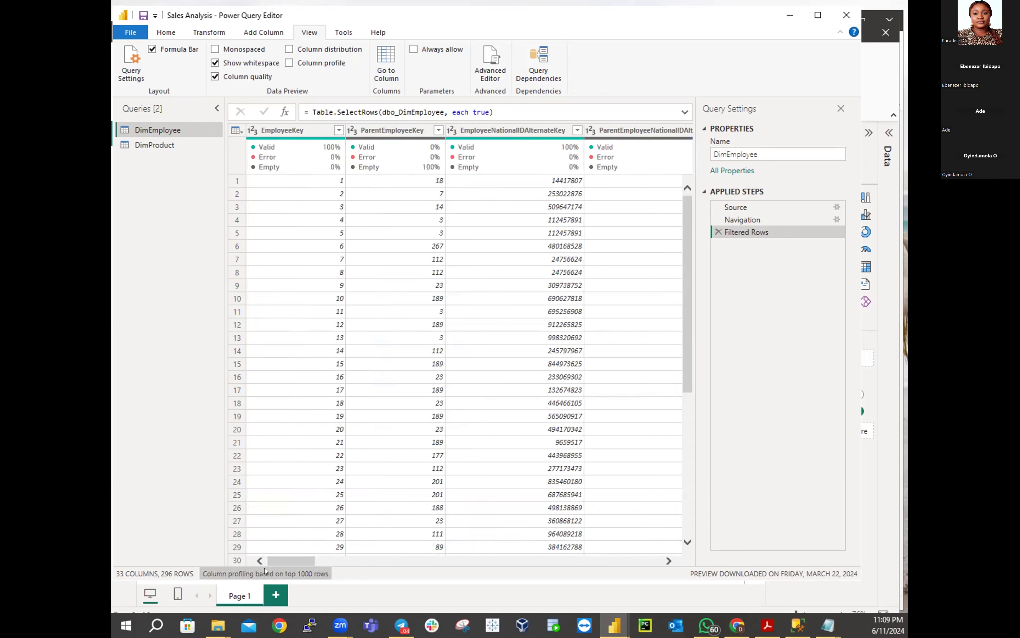
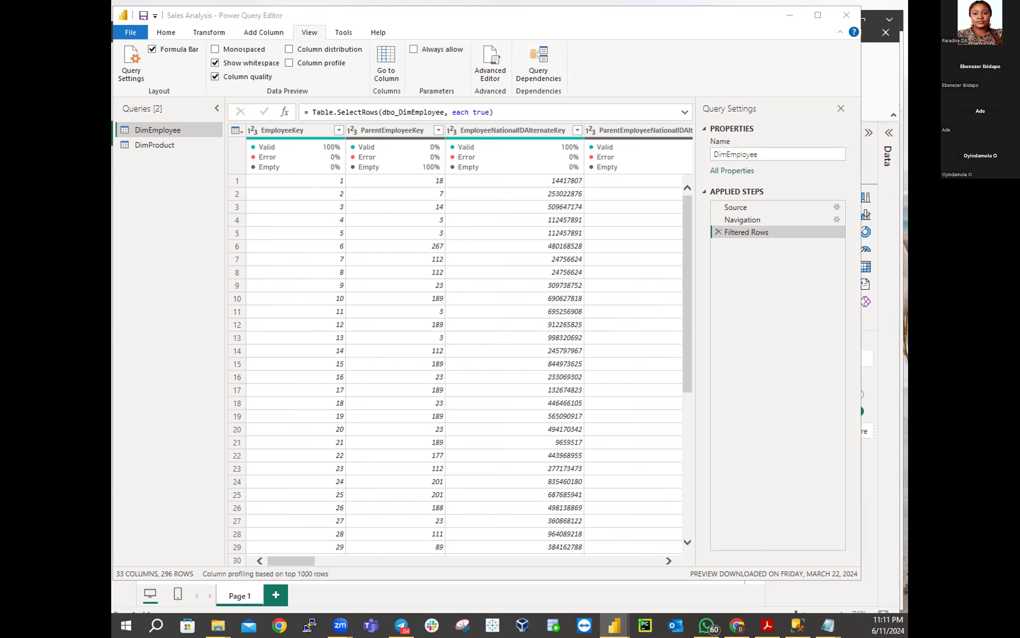
# Check DimProduct's ProductSubcategoryKey quality: 397 valid (66%), 0 errors, 209 empty (34%)
pyautogui.click(156, 145)
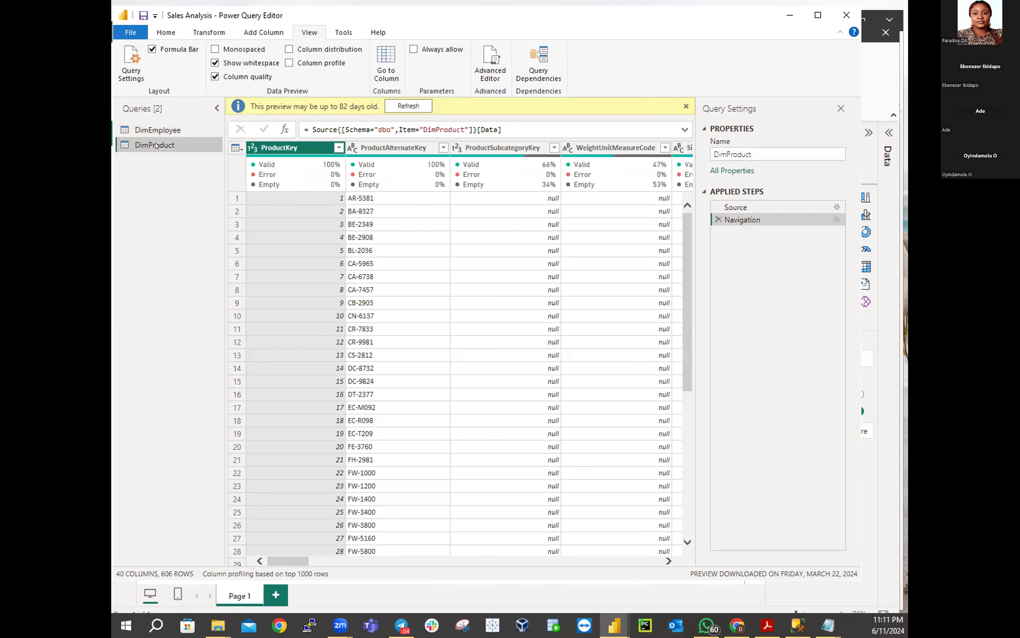
pyautogui.moveTo(293, 168)
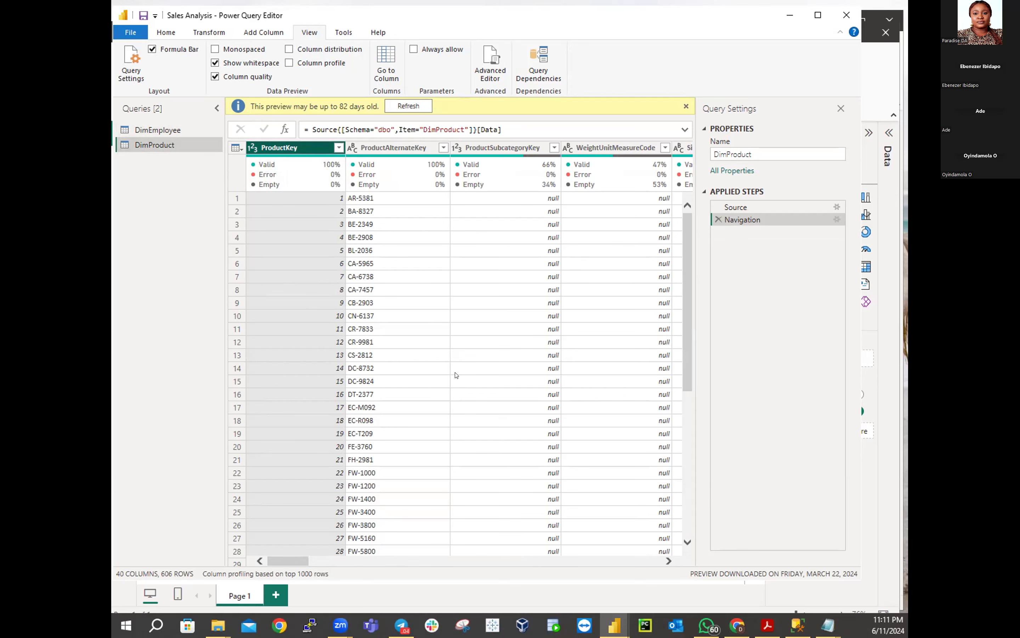
pyautogui.click(523, 151)
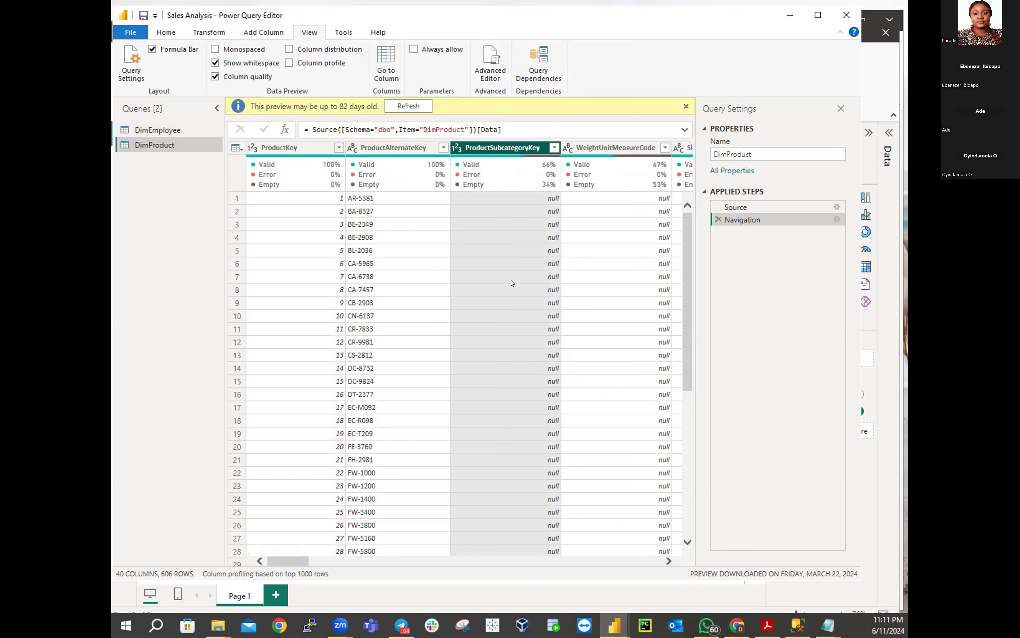
pyautogui.moveTo(551, 173)
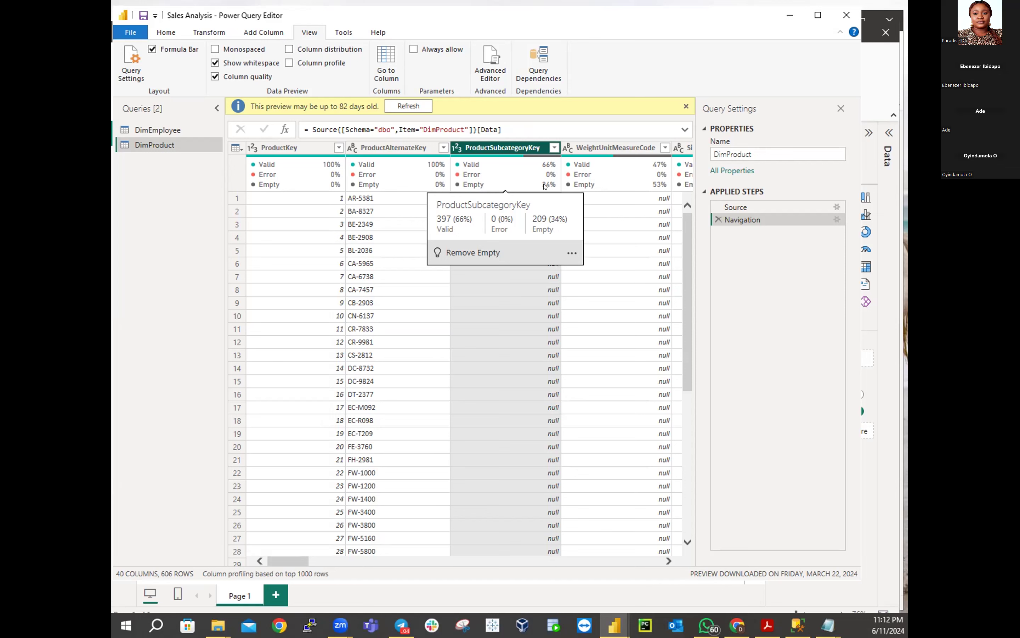
# Inspect WeightUnitMeasureCode quality (53% empty), then review the related-table columns at the end
pyautogui.moveTo(272, 556); pyautogui.dragTo(293, 560)
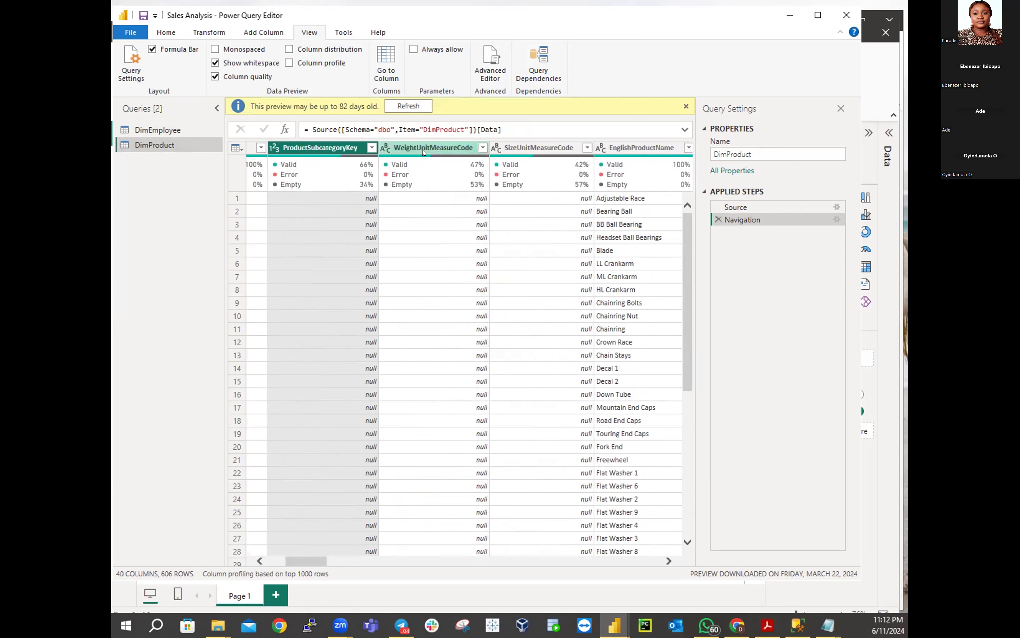
pyautogui.click(424, 149)
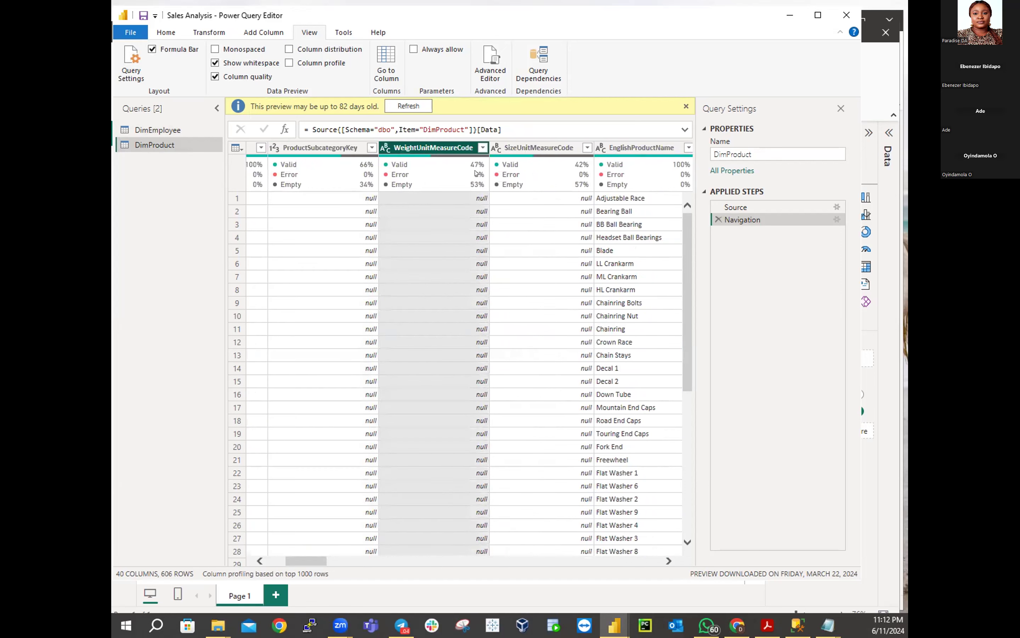
pyautogui.moveTo(475, 172)
pyautogui.moveTo(323, 561); pyautogui.dragTo(711, 575)
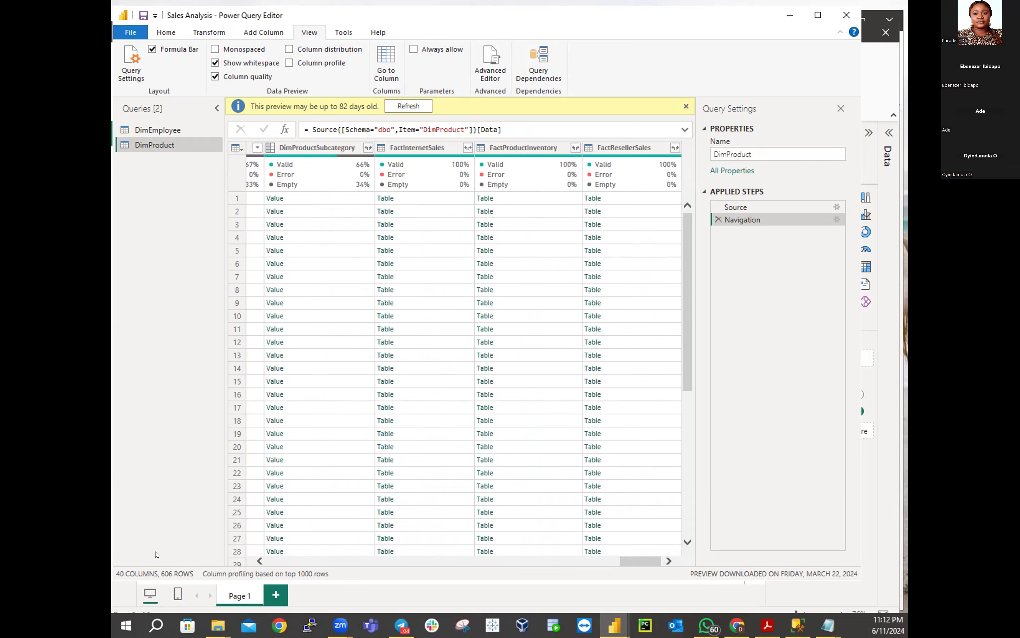
# Scroll back left to the ModelName, LargePhoto and EnglishDescription columns
pyautogui.click(260, 561)
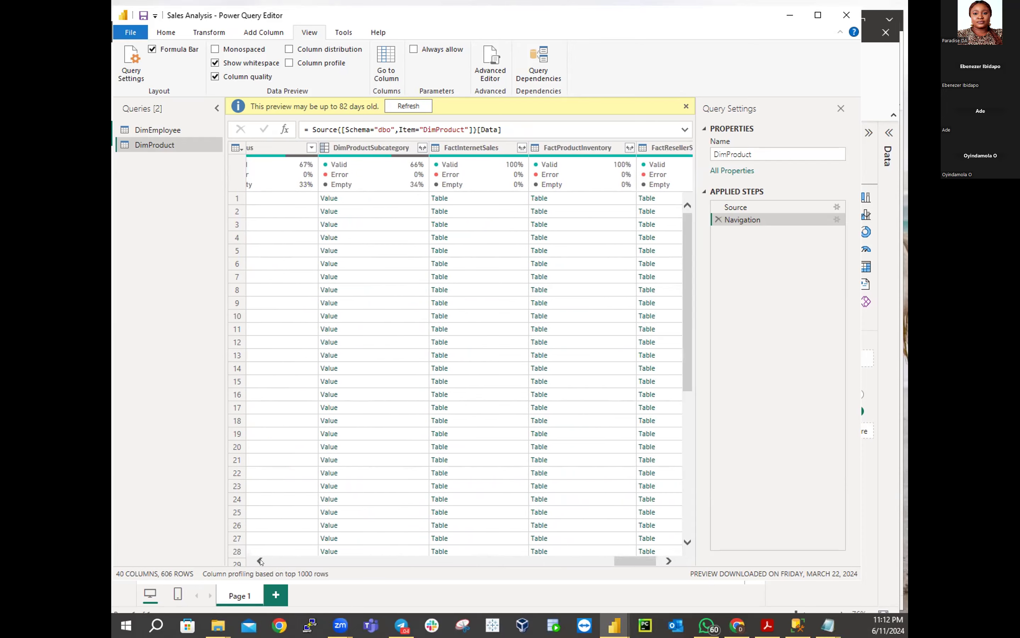
pyautogui.click(260, 561)
pyautogui.click(260, 561)
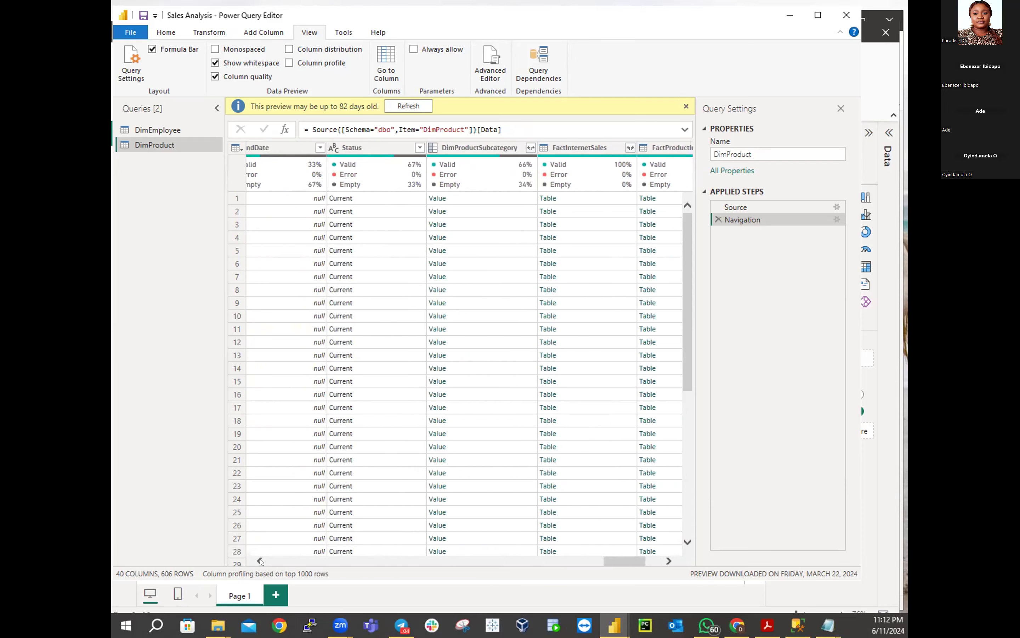
pyautogui.click(260, 560)
pyautogui.click(261, 561)
pyautogui.click(260, 561)
pyautogui.click(261, 561)
pyautogui.click(260, 561)
pyautogui.click(260, 561)
pyautogui.click(260, 561)
pyautogui.click(260, 561)
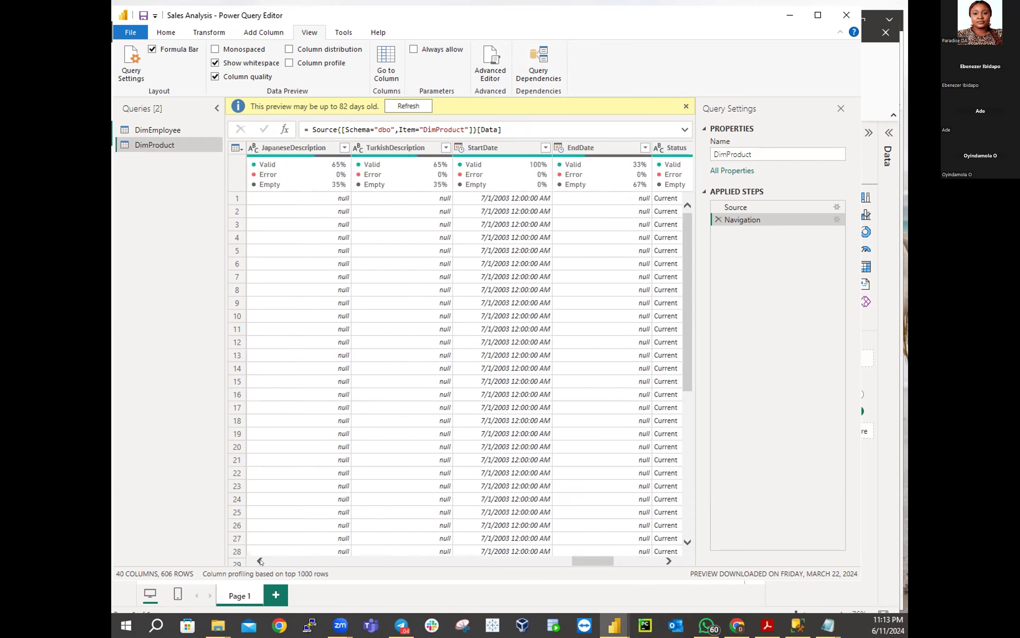
pyautogui.click(260, 561)
pyautogui.click(260, 561)
pyautogui.click(260, 561)
pyautogui.click(260, 561)
pyautogui.click(260, 561)
pyautogui.click(260, 561)
pyautogui.click(260, 561)
pyautogui.click(260, 561)
pyautogui.click(260, 560)
pyautogui.click(261, 561)
pyautogui.click(260, 560)
pyautogui.click(260, 561)
pyautogui.click(260, 561)
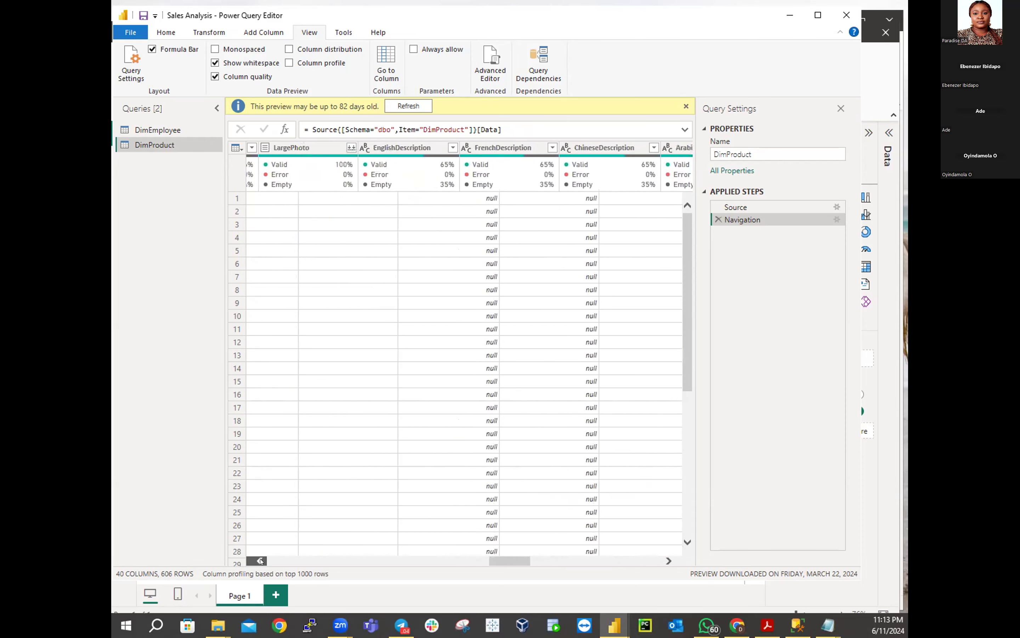
pyautogui.click(260, 560)
pyautogui.click(260, 561)
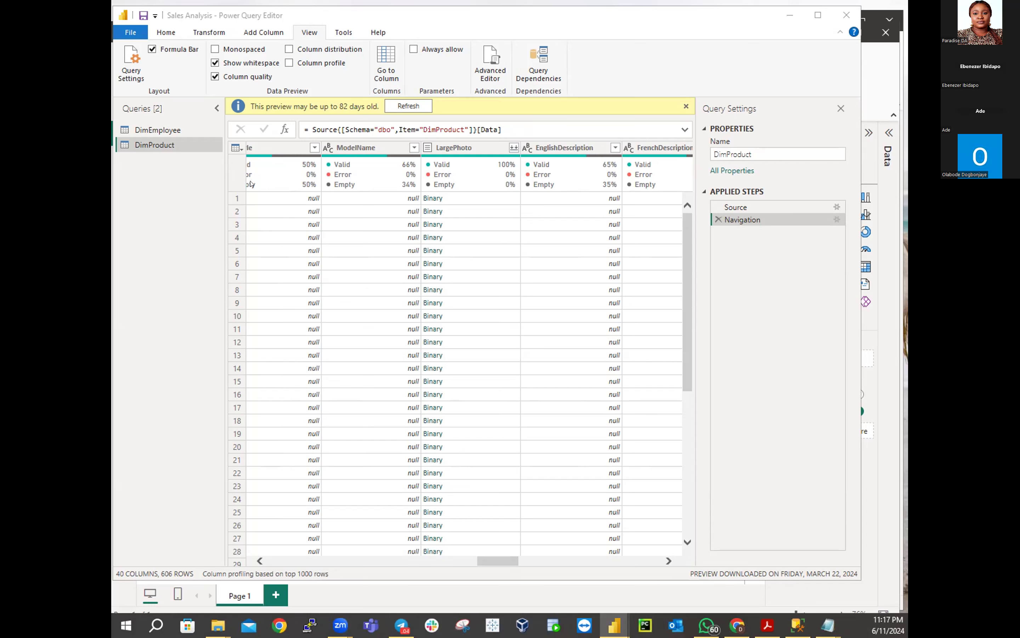
# Switch to DimEmployee and turn off Column quality in the View options
pyautogui.click(166, 128)
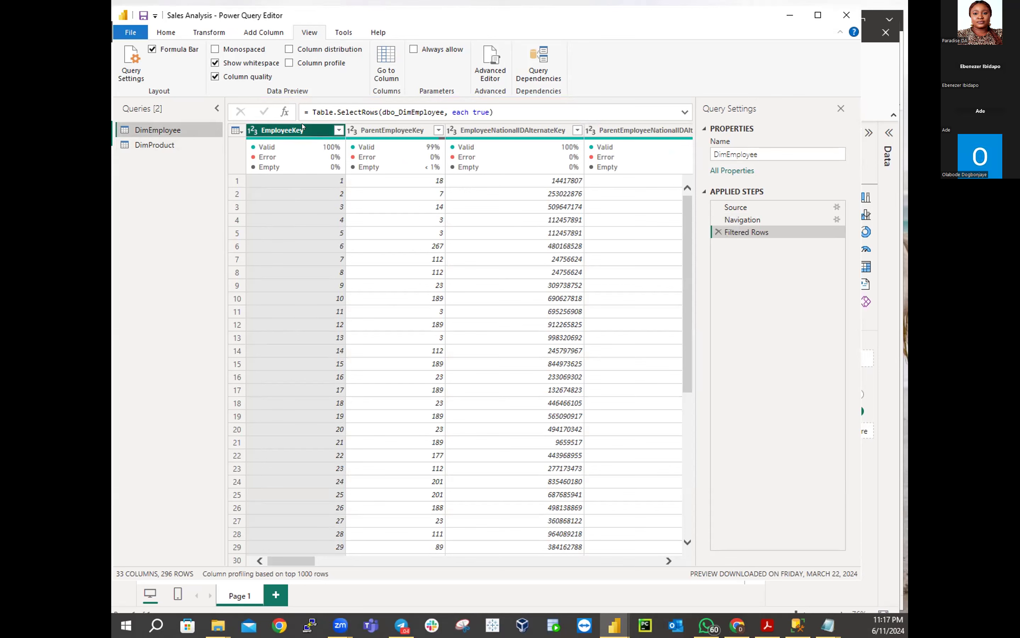
pyautogui.click(215, 76)
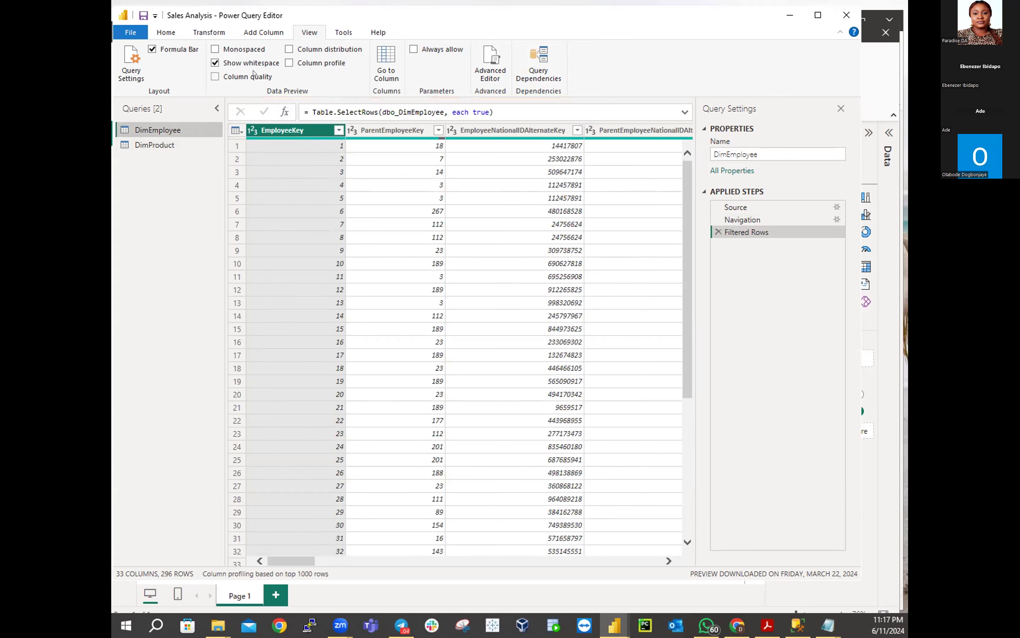
# Enable Column distribution; read EmployeeKey 296/296 and ParentEmployeeKey 48 distinct/4 unique
pyautogui.click(287, 49)
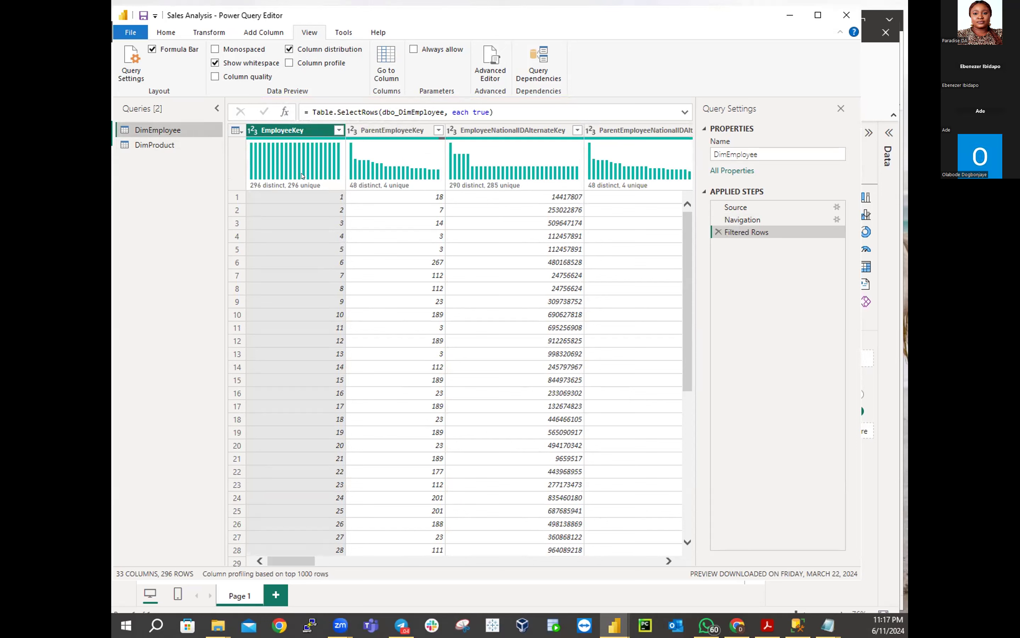
pyautogui.moveTo(302, 176)
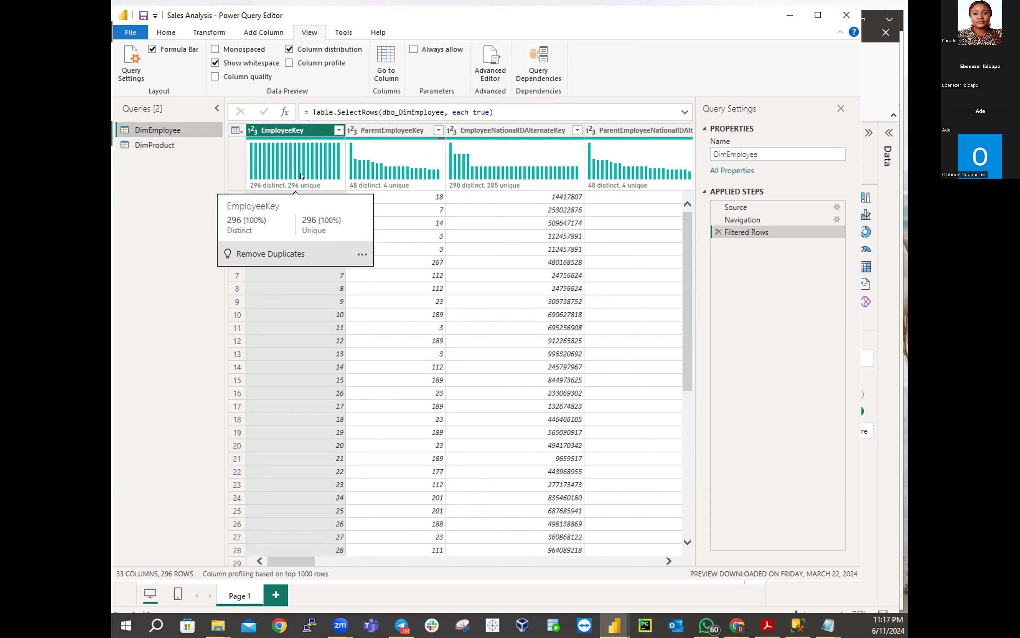
pyautogui.moveTo(392, 184)
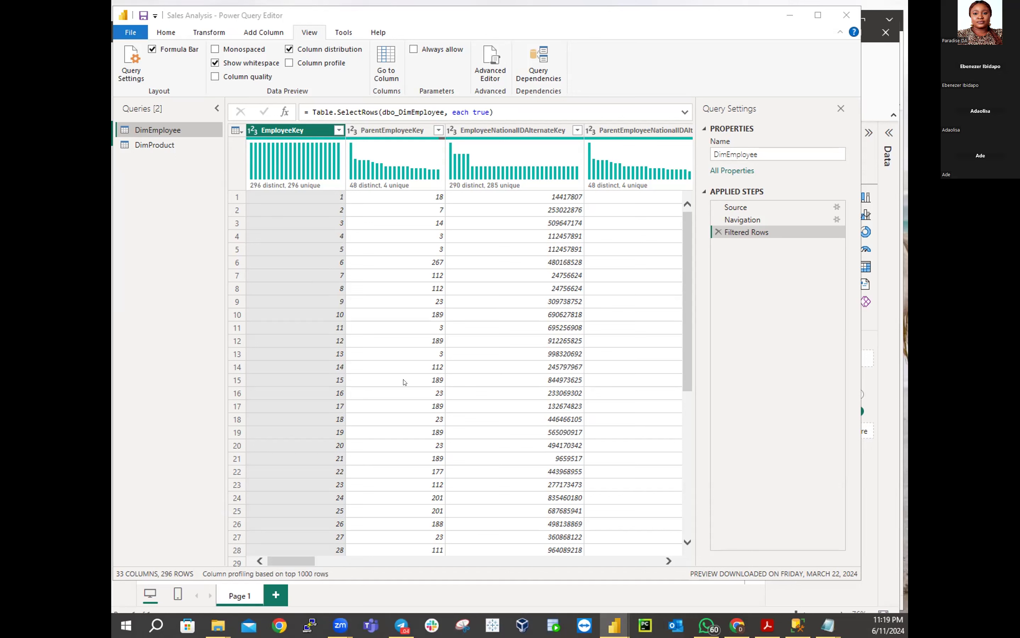
pyautogui.click(821, 623)
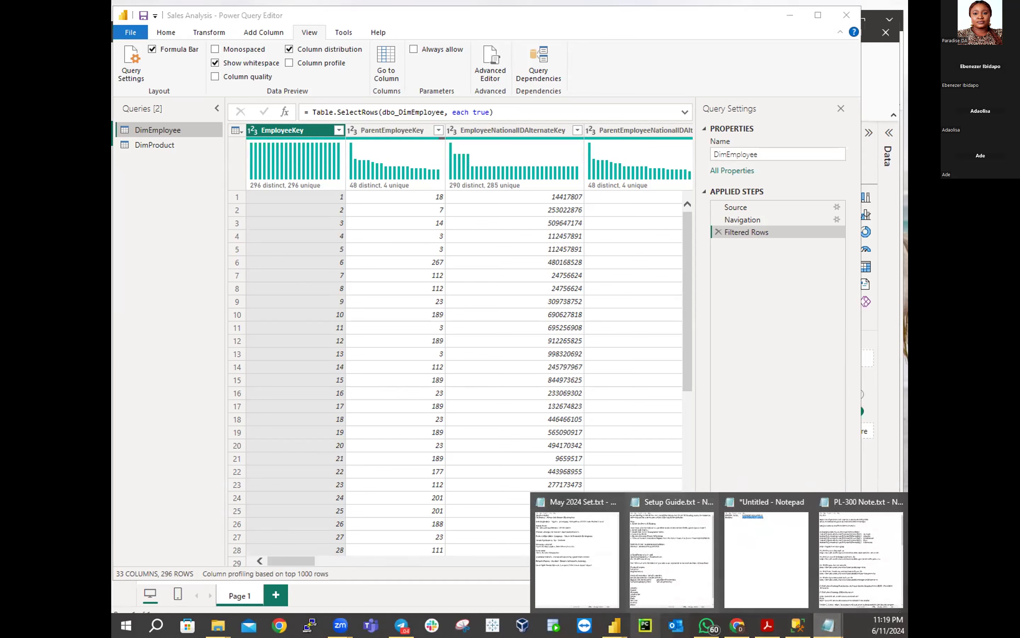
pyautogui.click(824, 625)
pyautogui.click(825, 625)
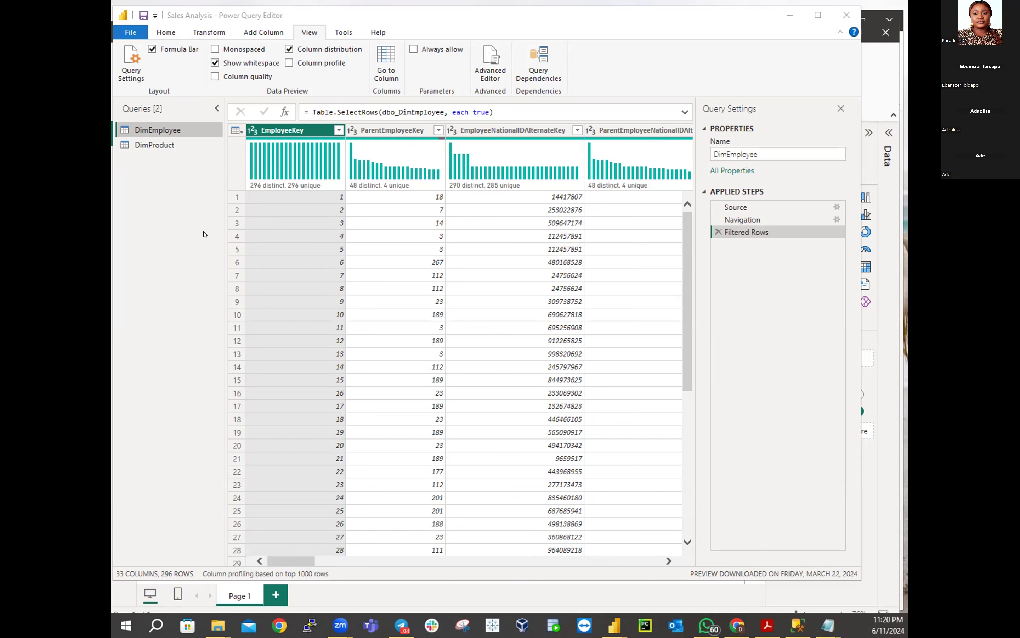
pyautogui.moveTo(272, 184)
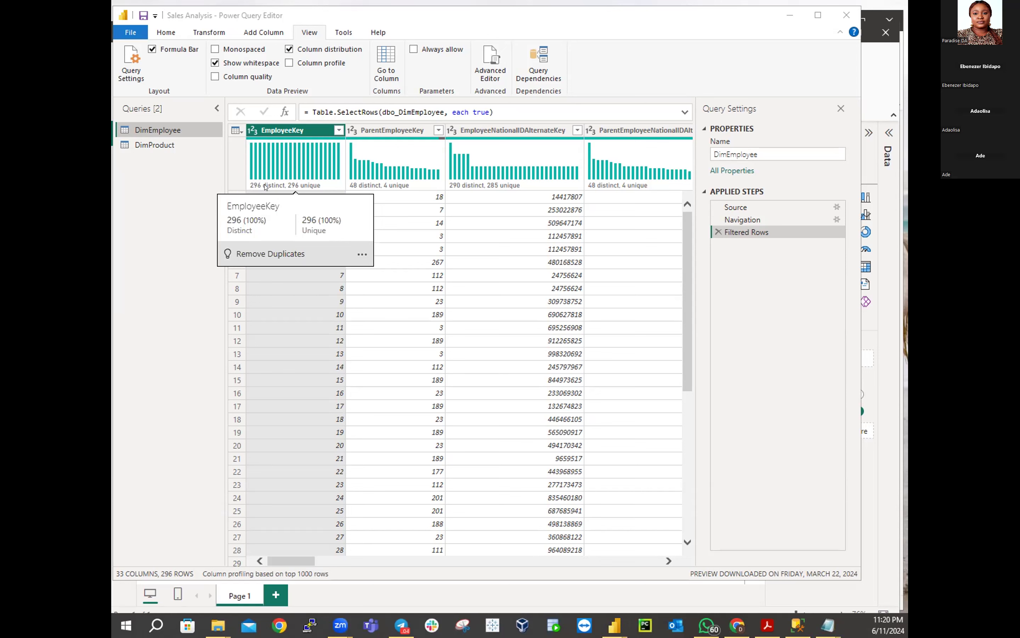
pyautogui.moveTo(375, 167)
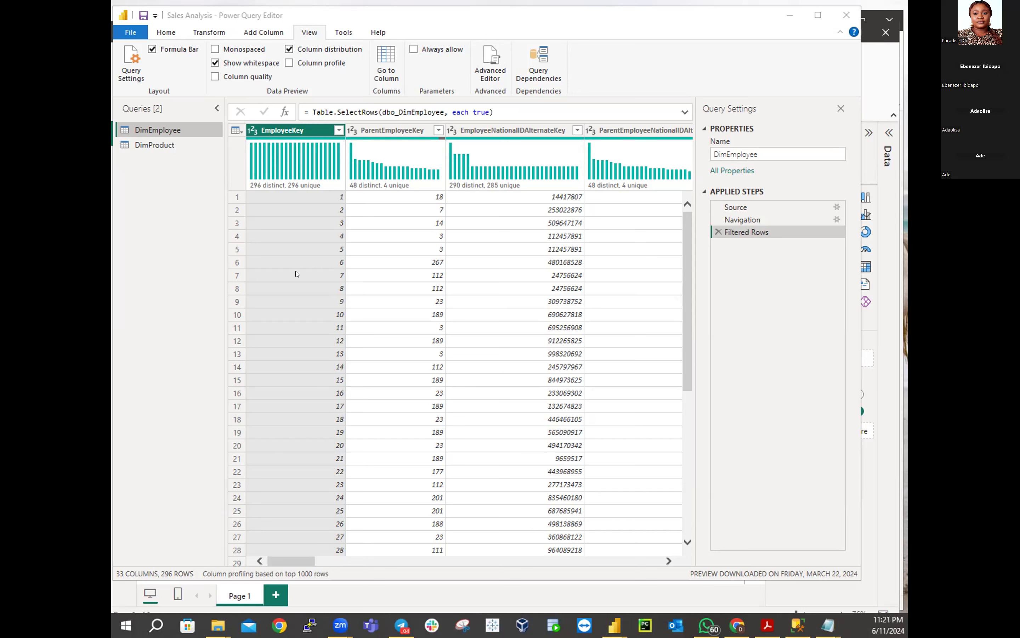
pyautogui.click(172, 145)
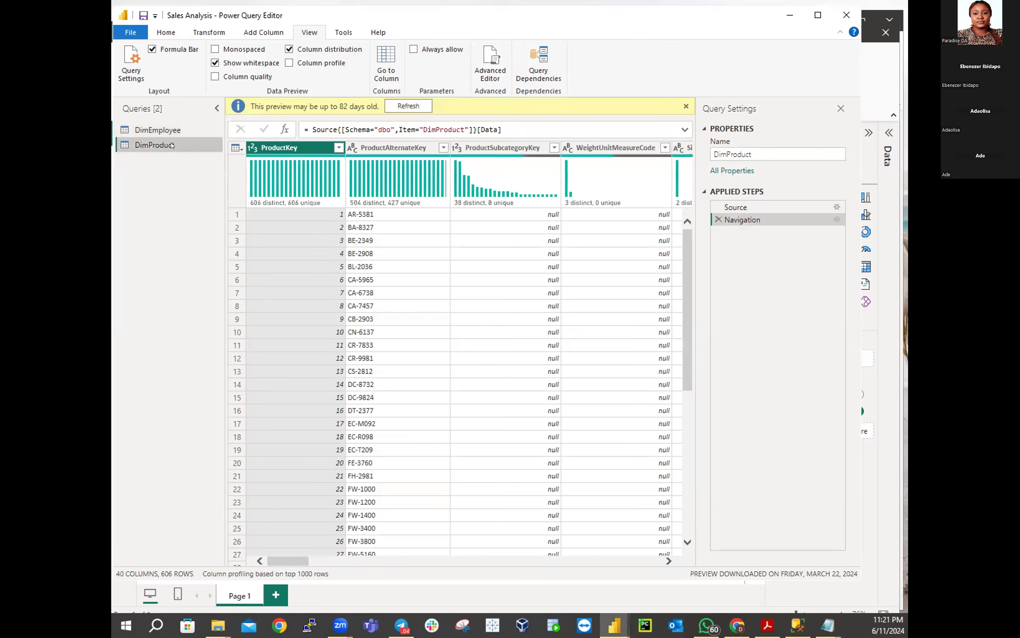
pyautogui.click(169, 130)
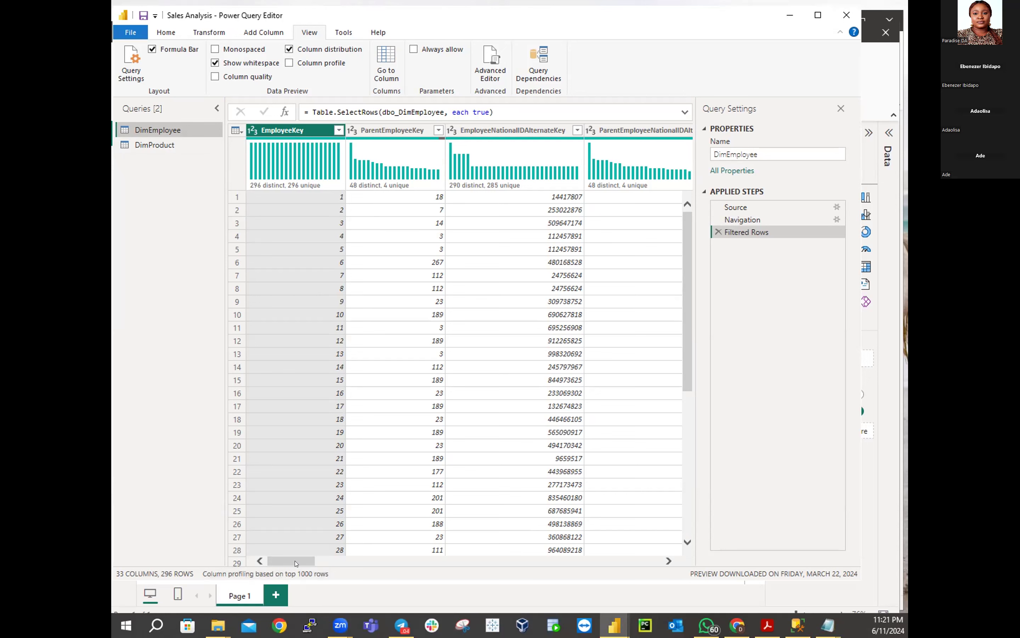
pyautogui.moveTo(295, 562); pyautogui.dragTo(264, 562)
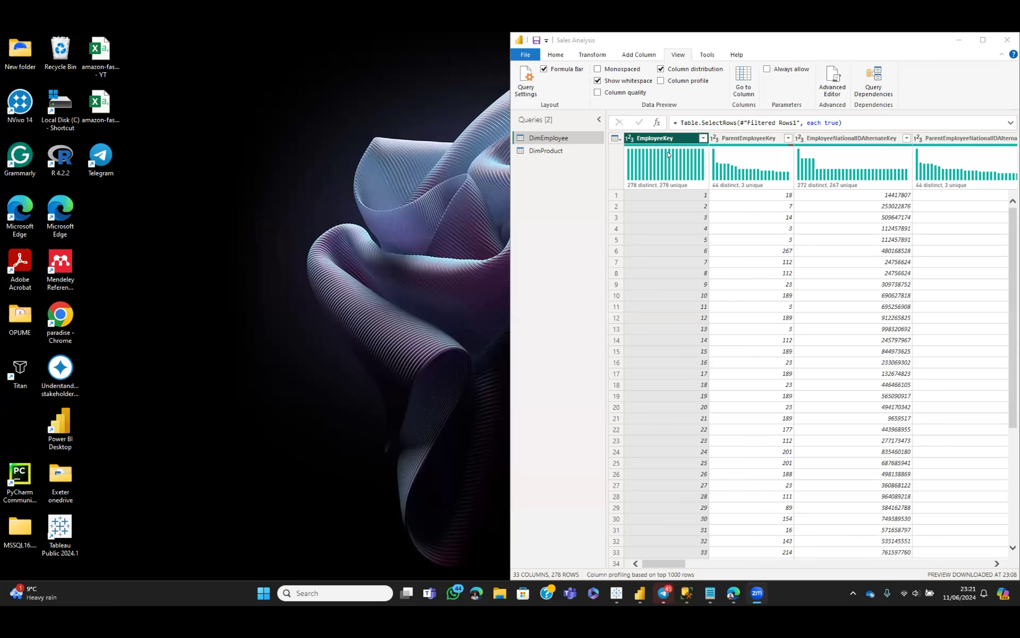
# Stretch the Power Query Editor window nearly to the screen's left edge to reveal MiddleName
pyautogui.moveTo(507, 212); pyautogui.dragTo(432, 223)
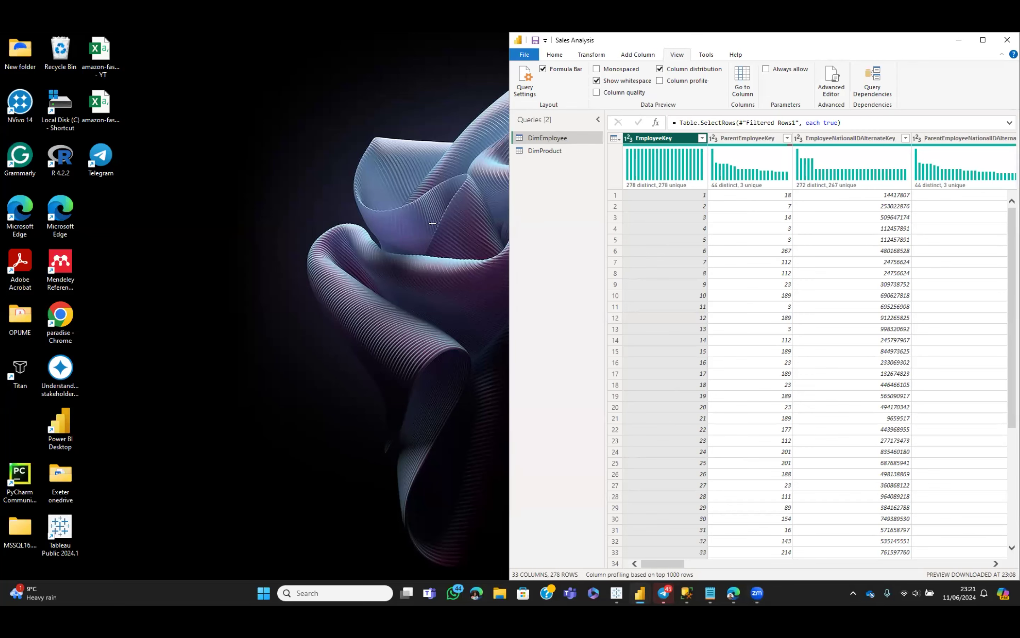
pyautogui.moveTo(432, 223); pyautogui.dragTo(85, 278)
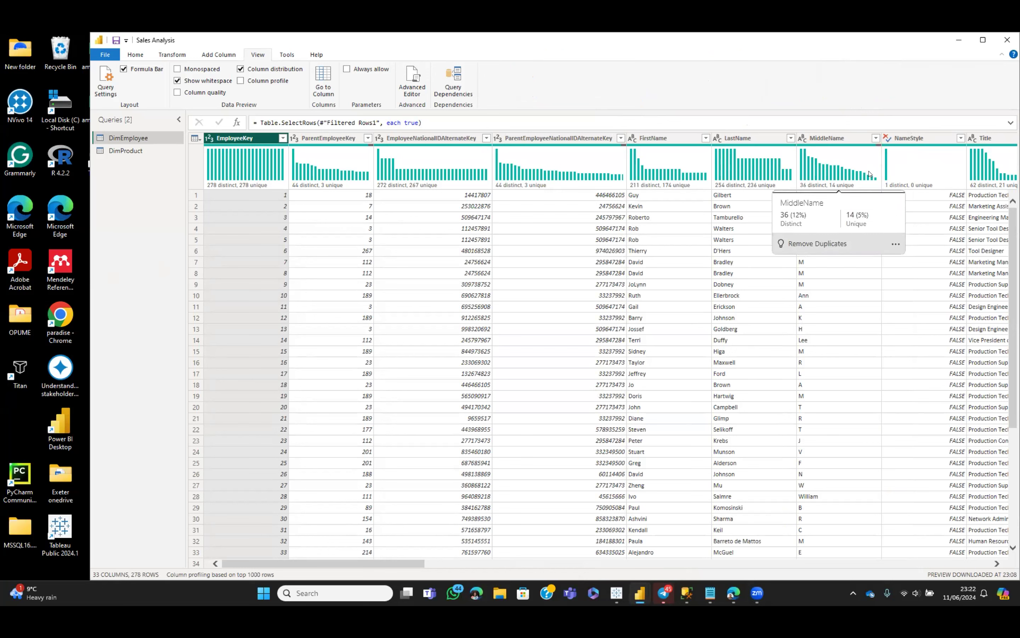
pyautogui.click(877, 138)
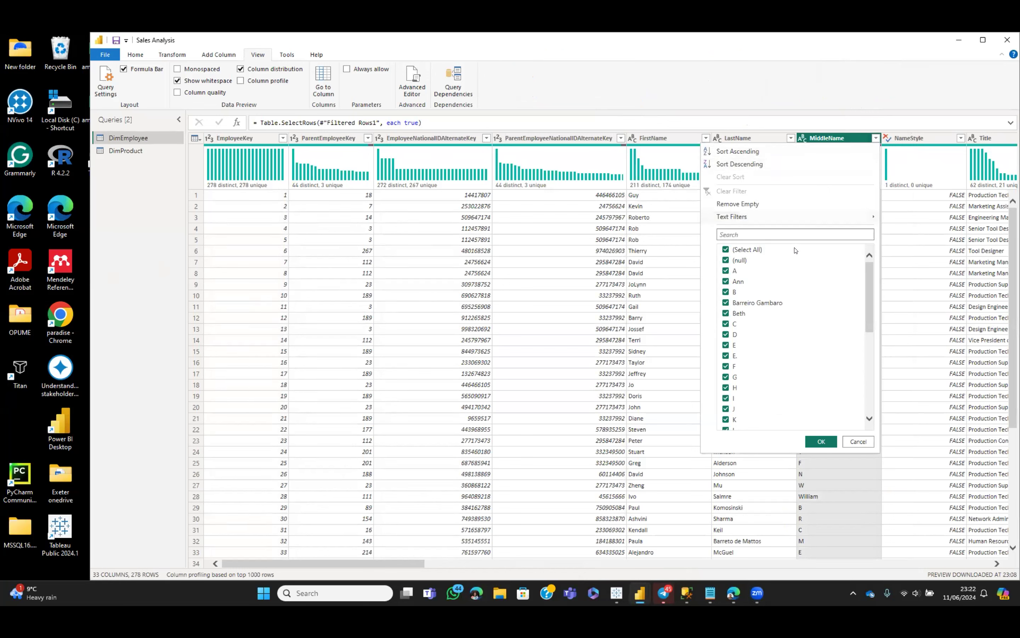
pyautogui.click(821, 441)
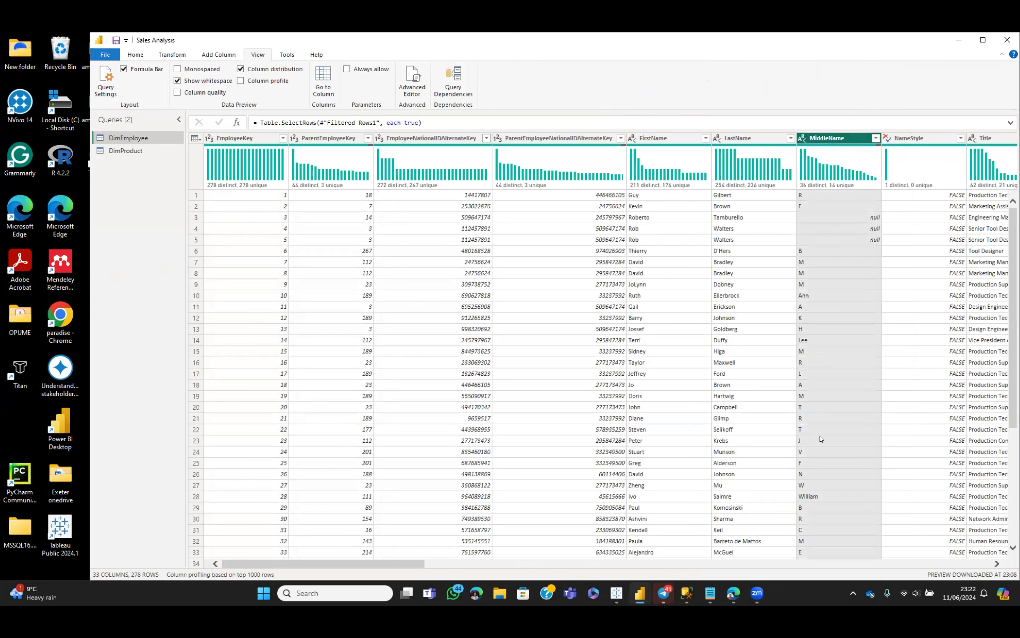
pyautogui.click(958, 182)
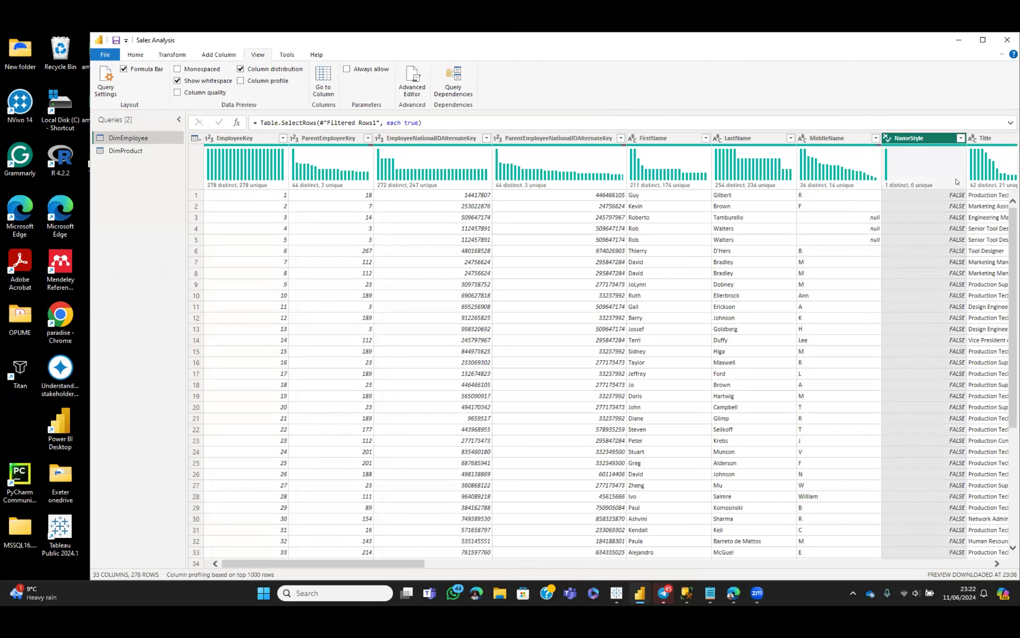
pyautogui.click(960, 138)
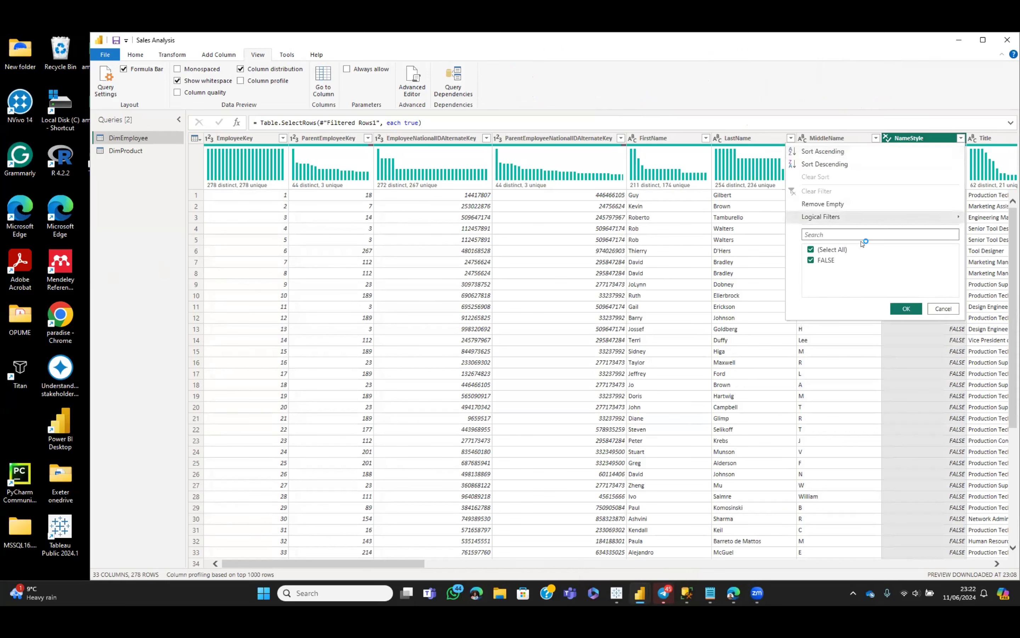
pyautogui.click(905, 308)
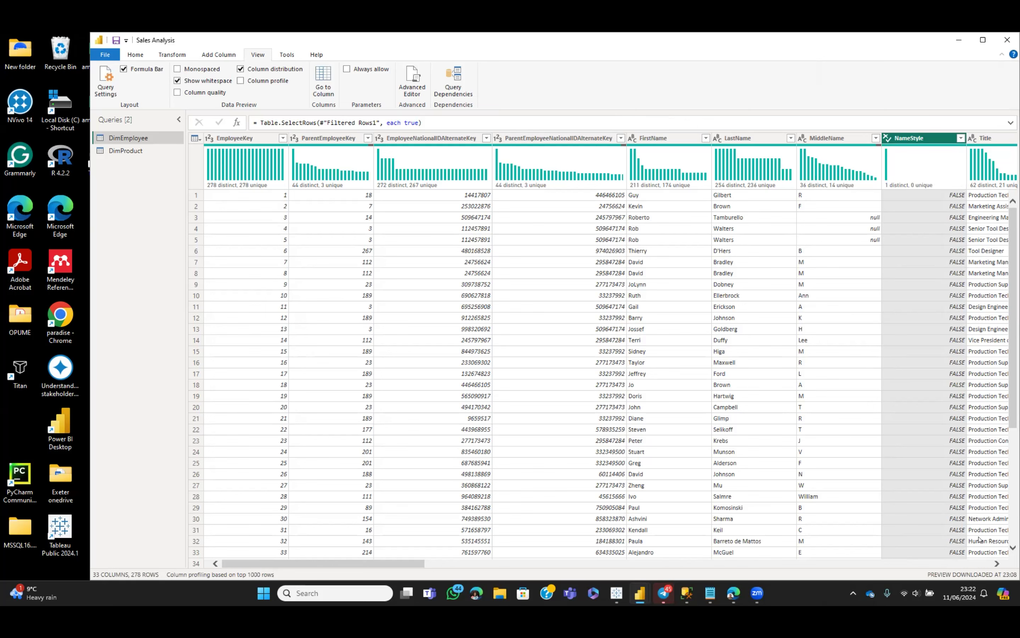
pyautogui.click(992, 563)
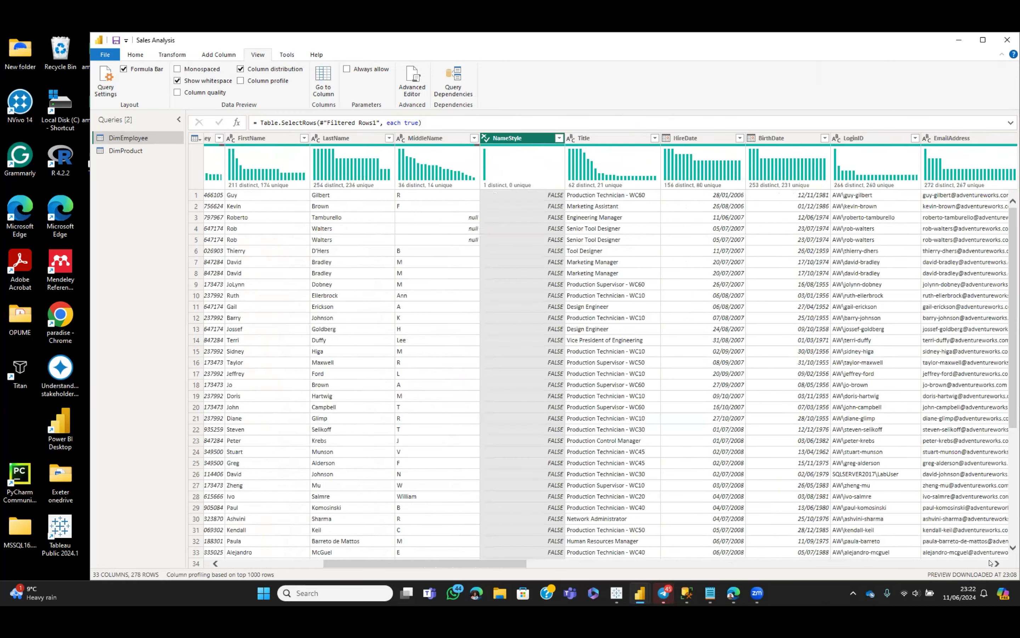
pyautogui.click(992, 563)
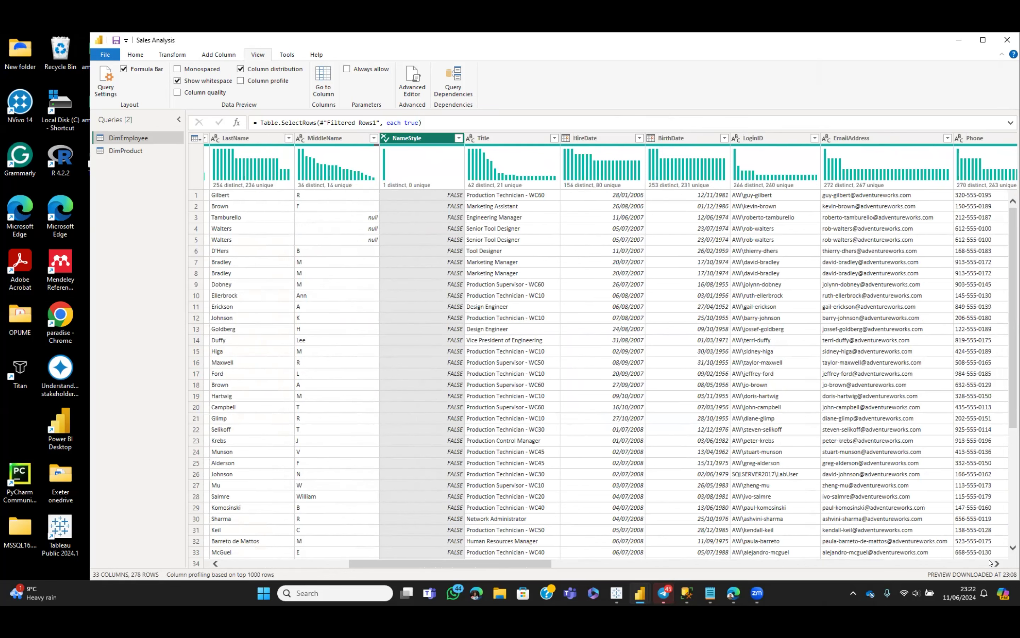
# Review DimEmployee columns through to the last, return left, then minimize the Power Query Editor
pyautogui.click(992, 563)
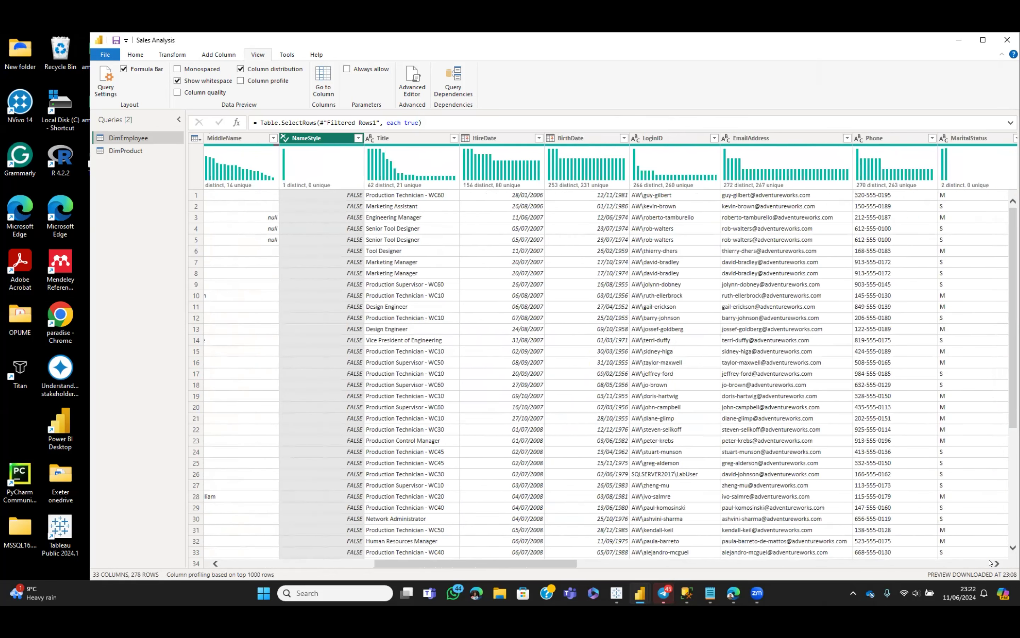
pyautogui.click(992, 563)
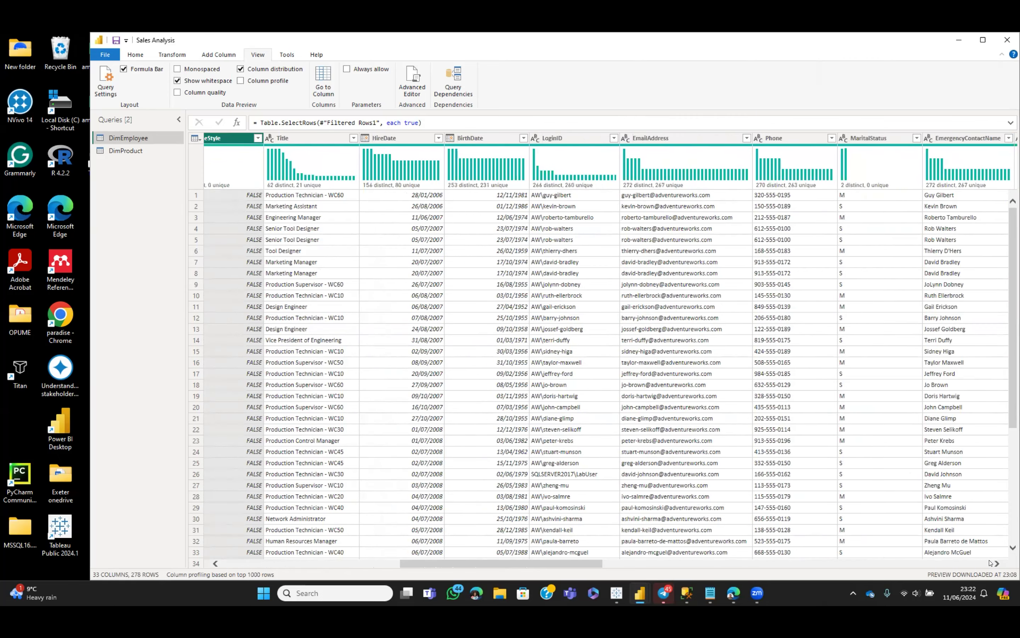
pyautogui.click(991, 563)
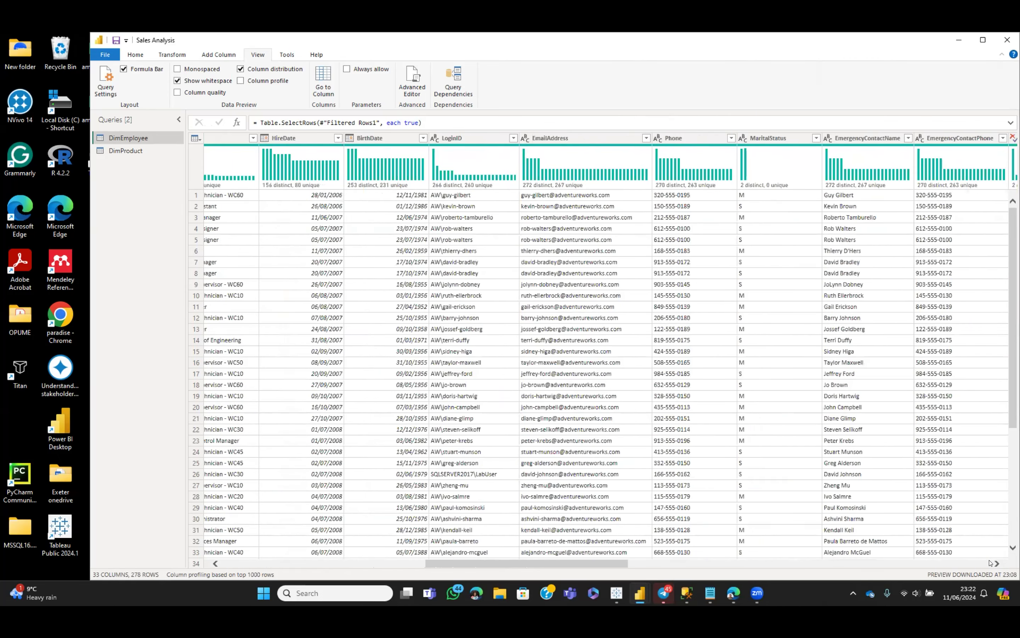
pyautogui.click(992, 563)
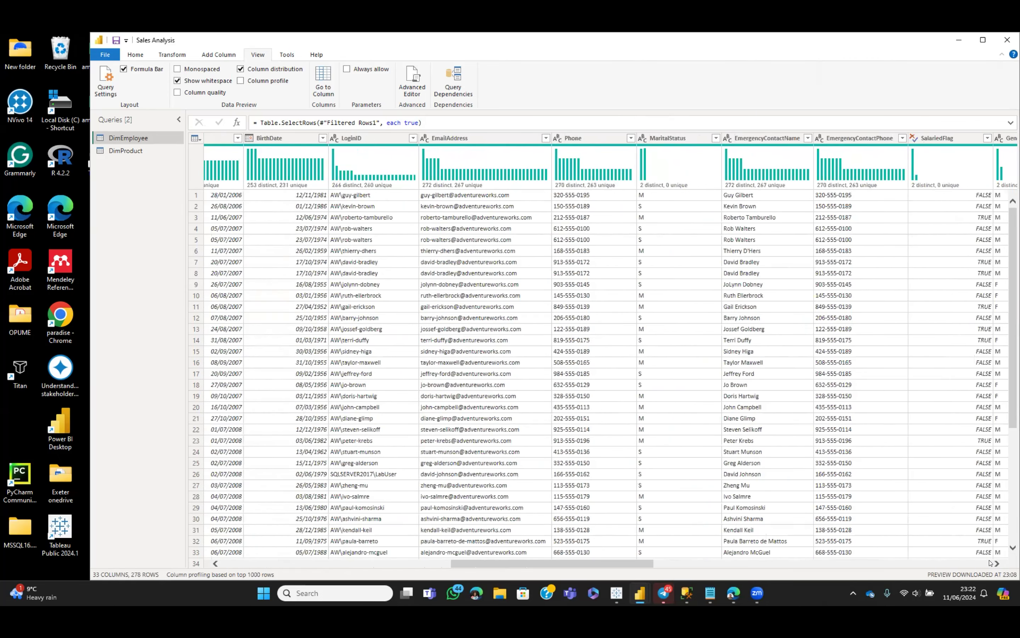
pyautogui.click(991, 563)
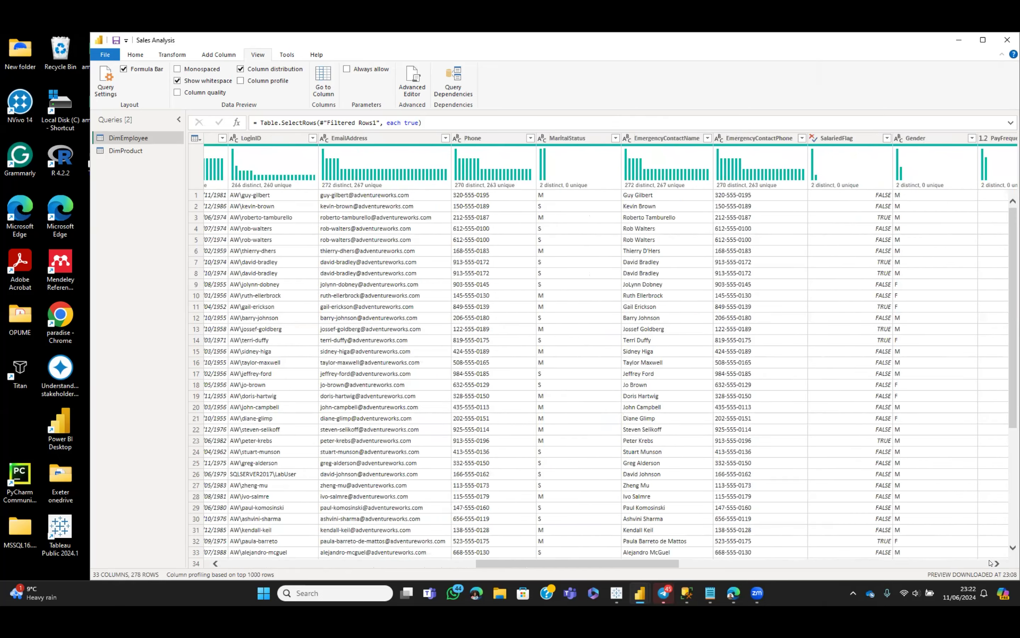
pyautogui.click(990, 563)
pyautogui.click(991, 563)
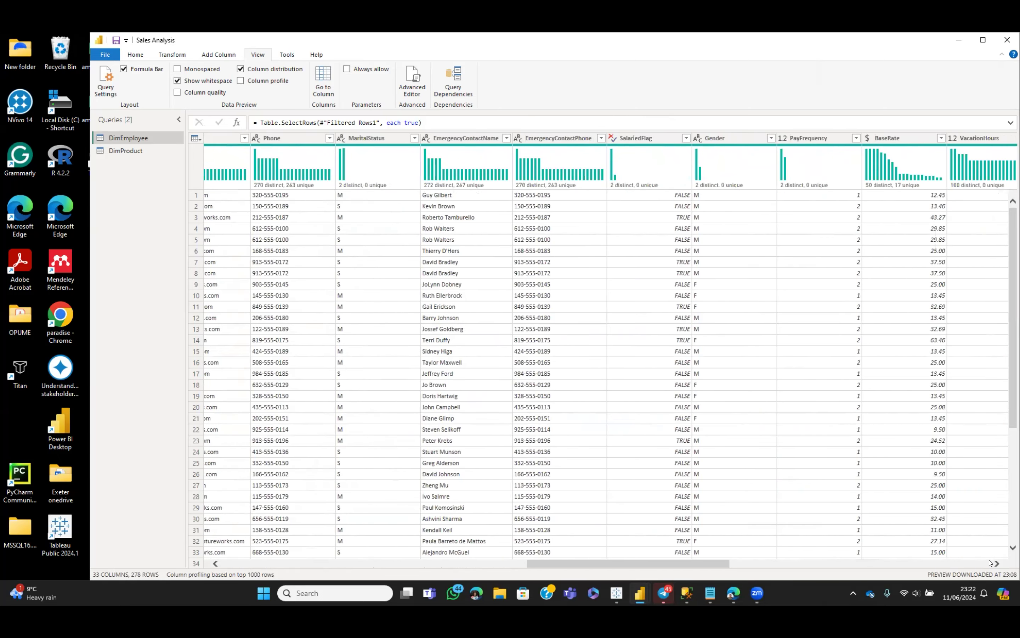
pyautogui.click(991, 563)
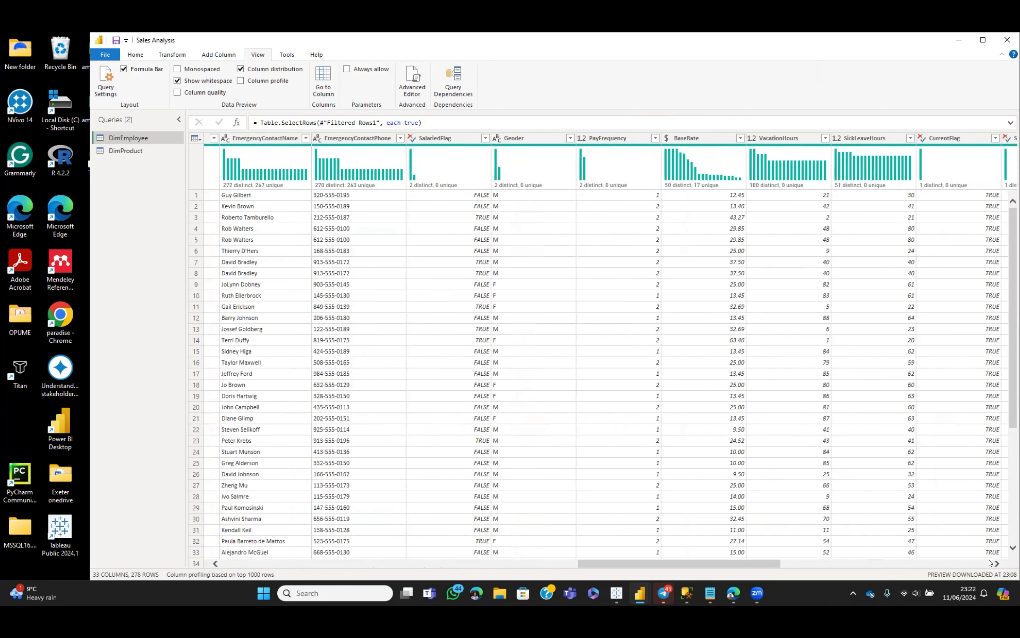
pyautogui.click(990, 562)
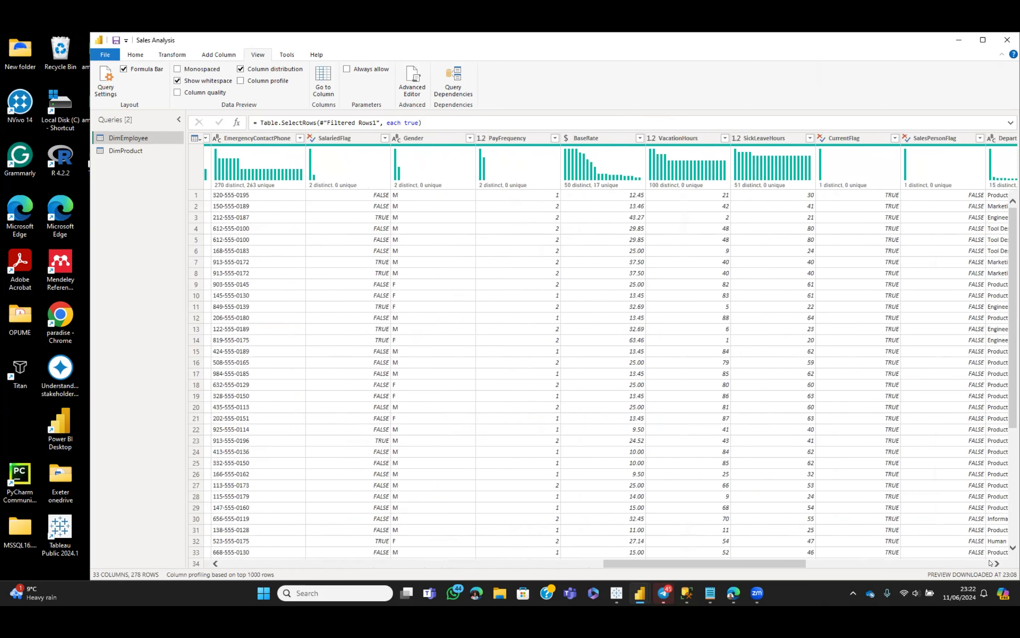
pyautogui.click(990, 563)
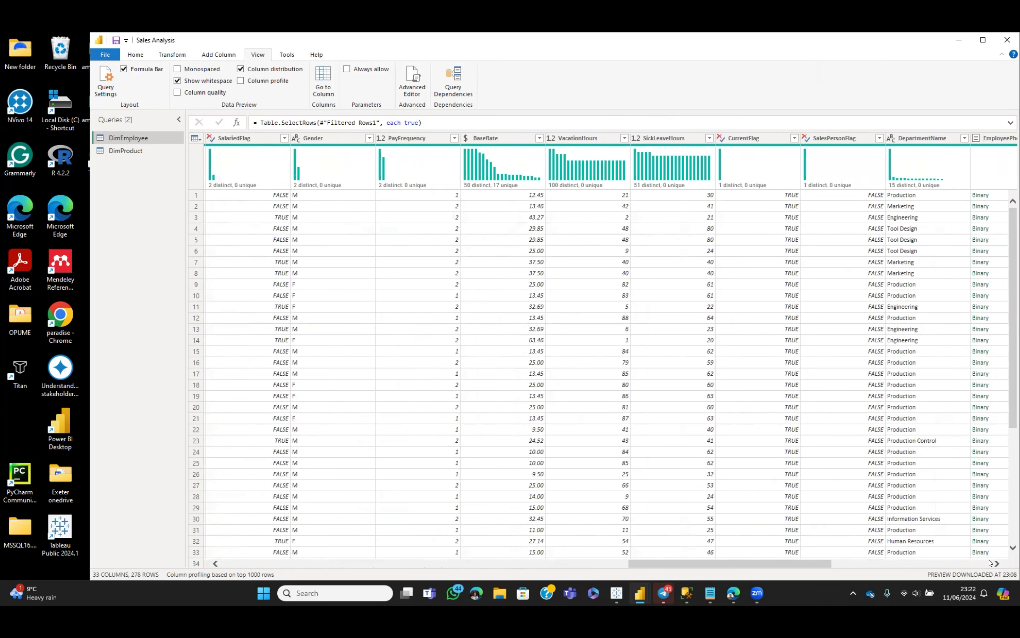
pyautogui.click(990, 563)
pyautogui.click(990, 562)
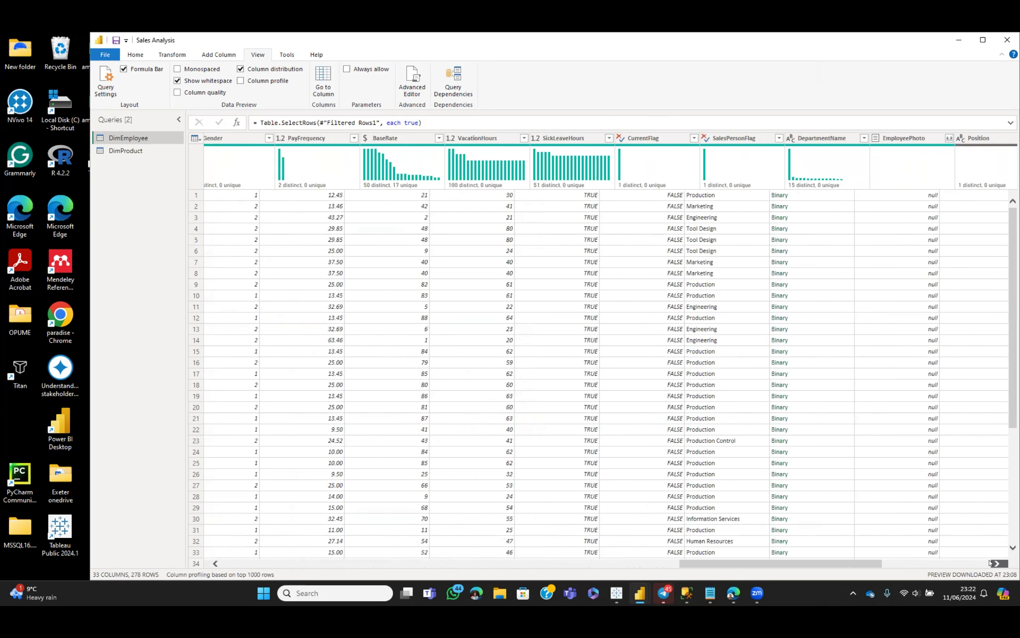
pyautogui.click(990, 562)
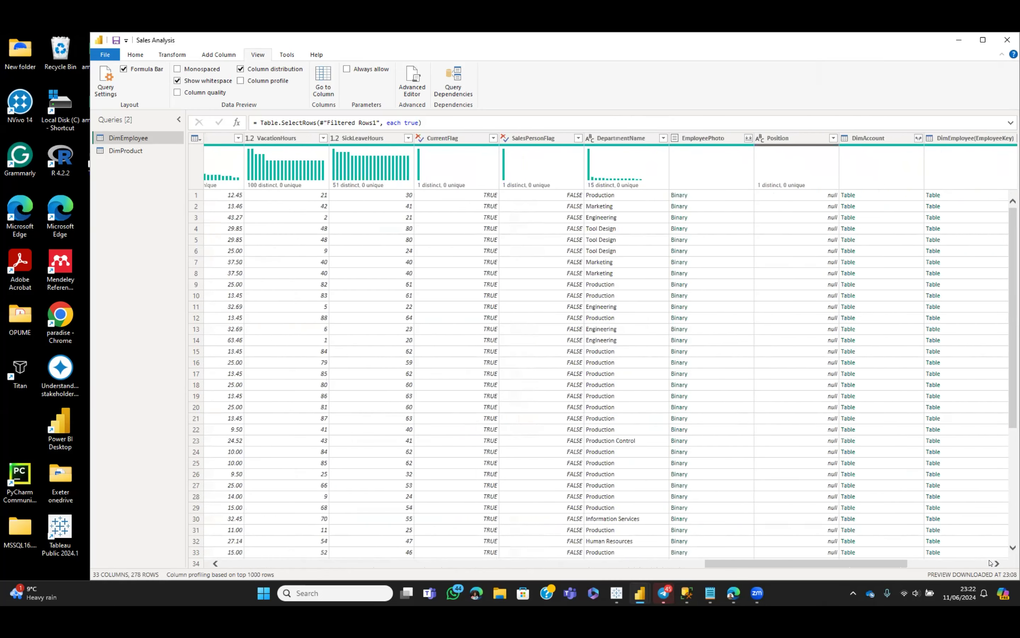
pyautogui.click(990, 562)
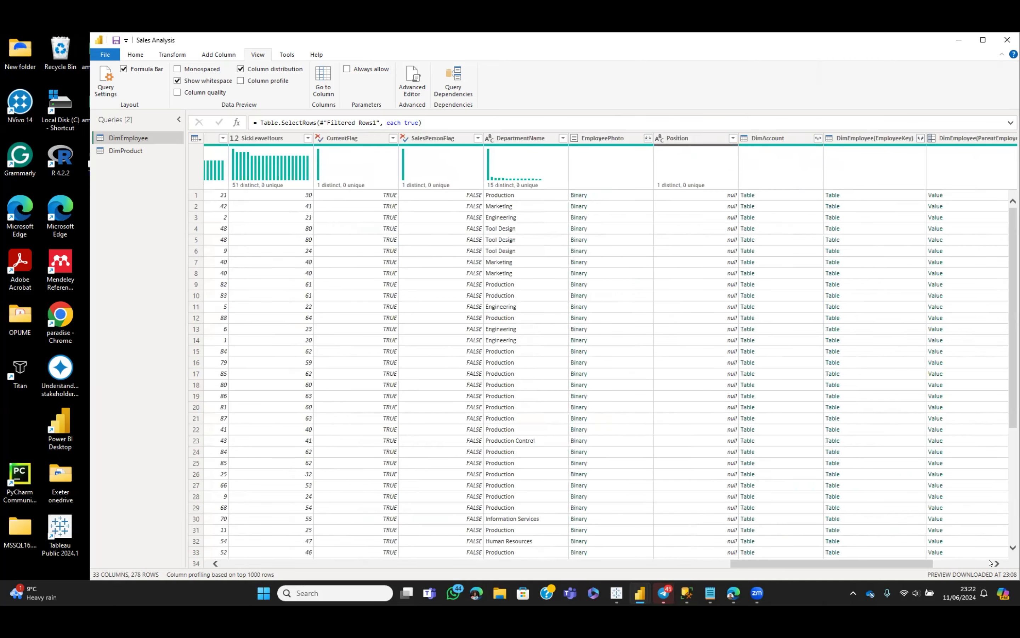
pyautogui.click(990, 562)
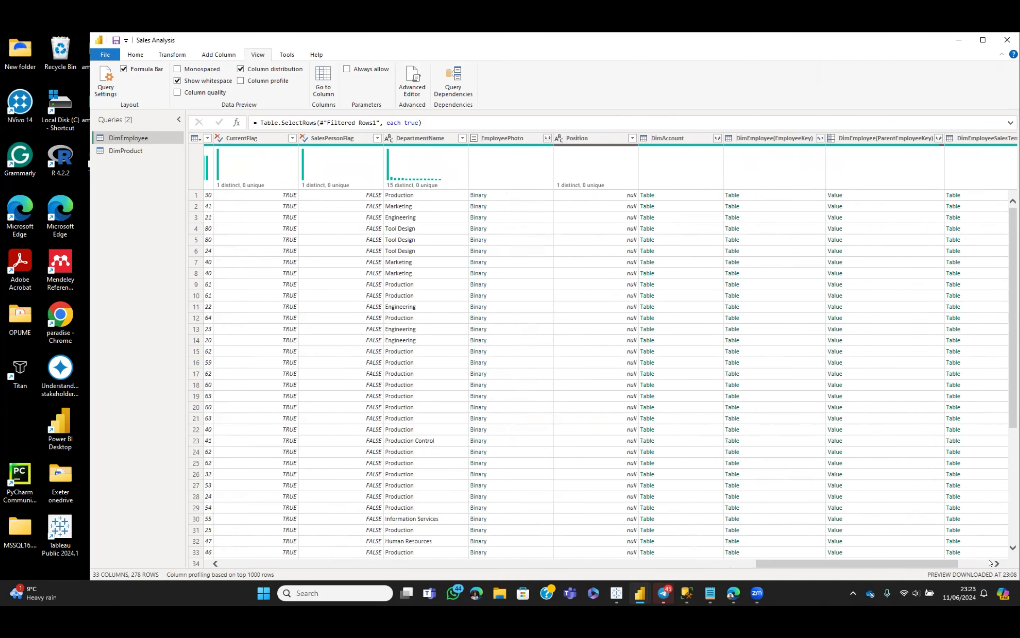
pyautogui.click(990, 562)
pyautogui.click(990, 562)
pyautogui.click(990, 563)
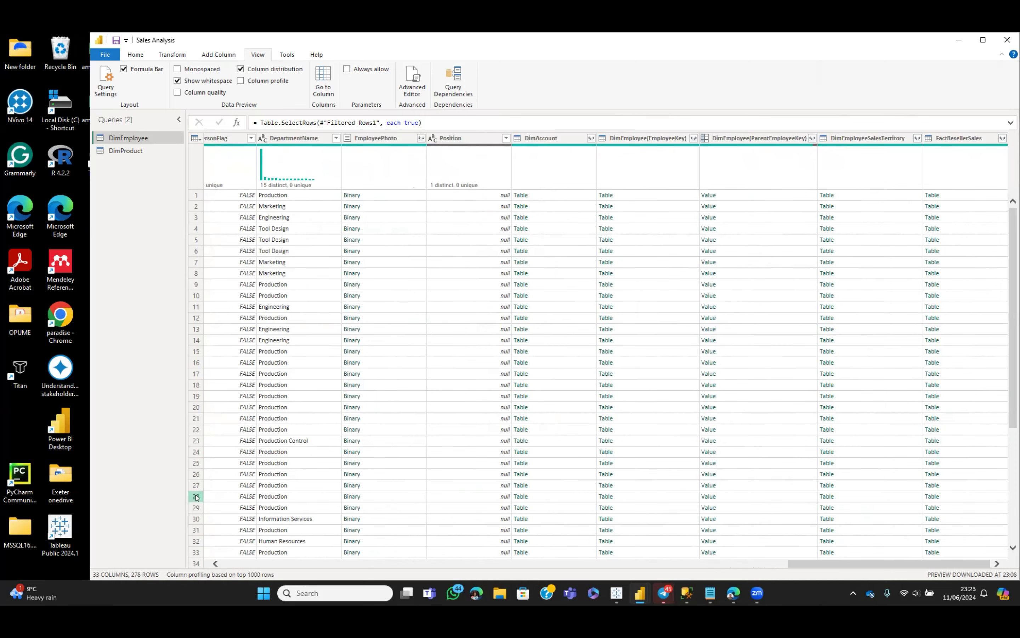
pyautogui.click(215, 563)
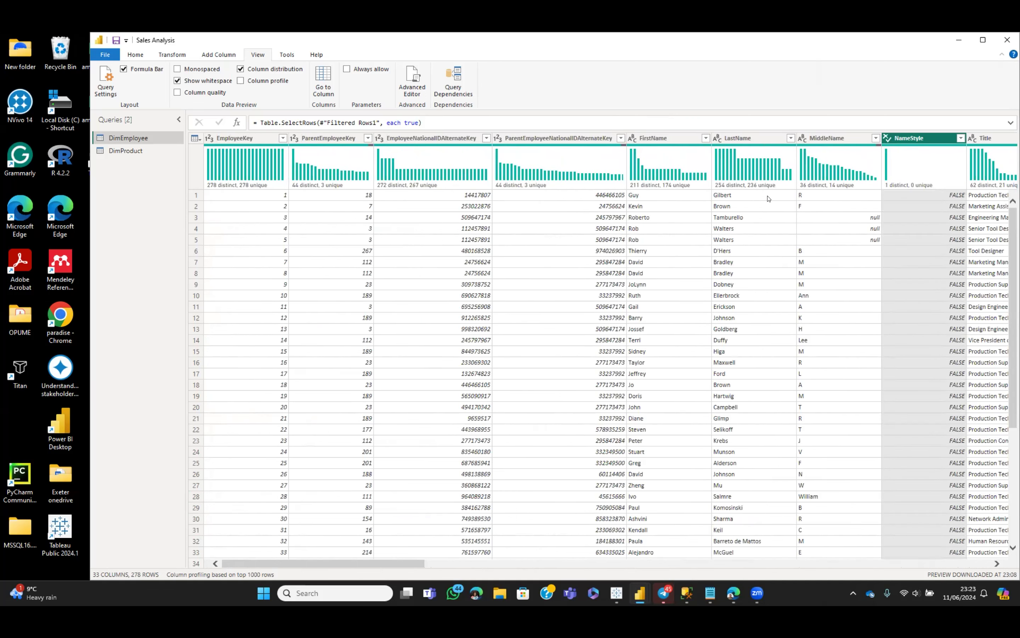
pyautogui.click(956, 39)
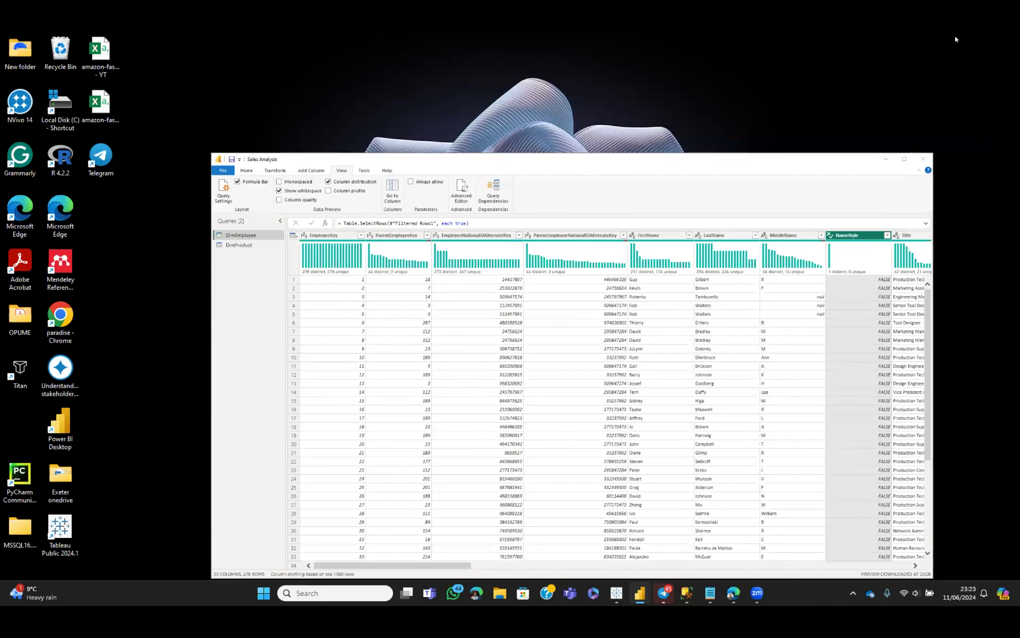
# Restore SSMS, expand Databases to show AdventureWorksDW2020, then minimize it again
pyautogui.moveTo(685, 595)
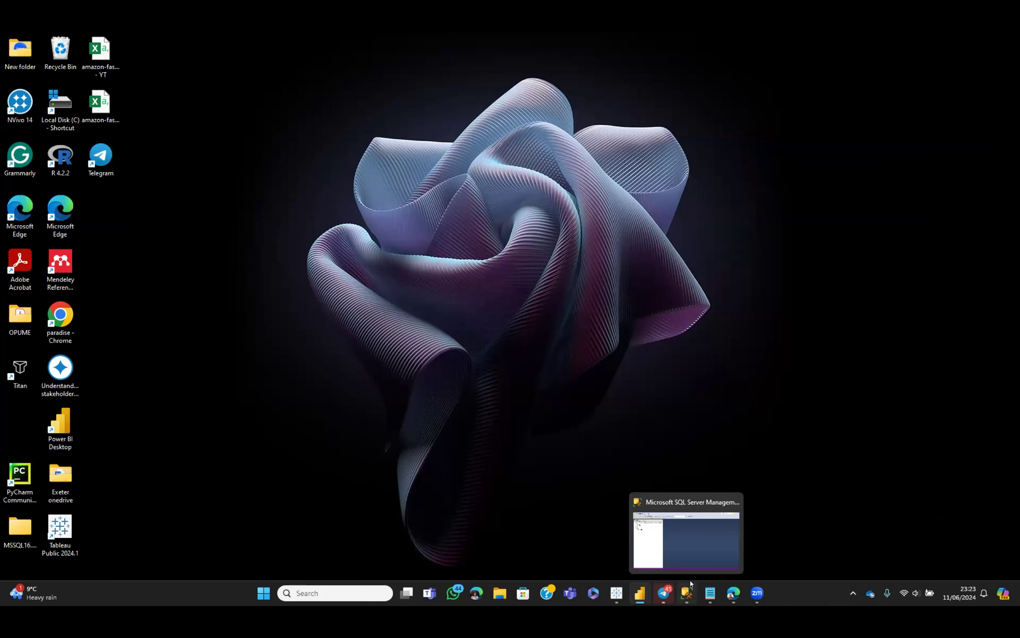
pyautogui.click(701, 556)
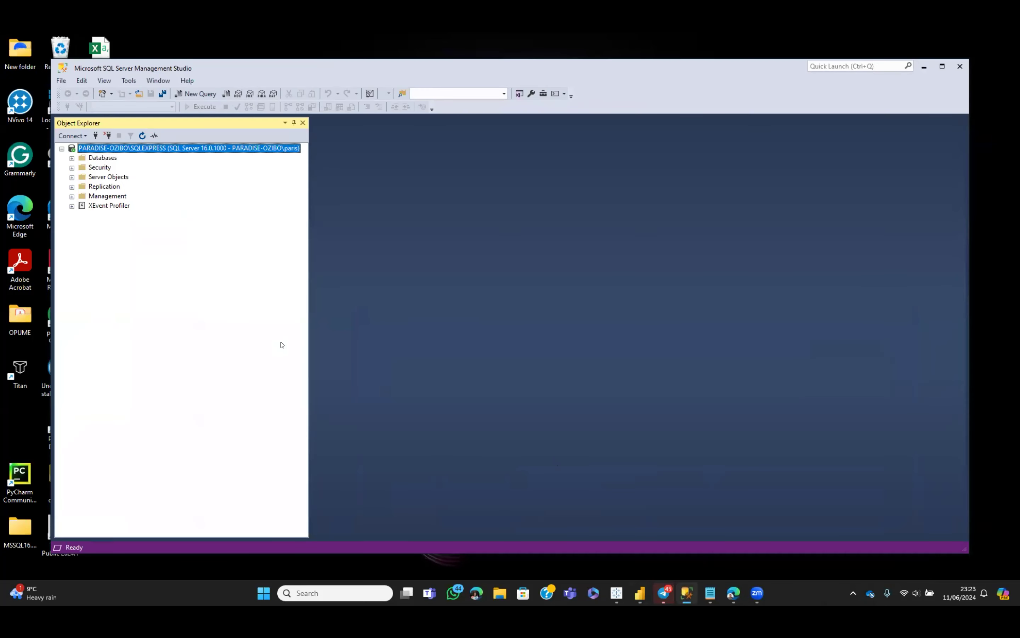
pyautogui.click(72, 158)
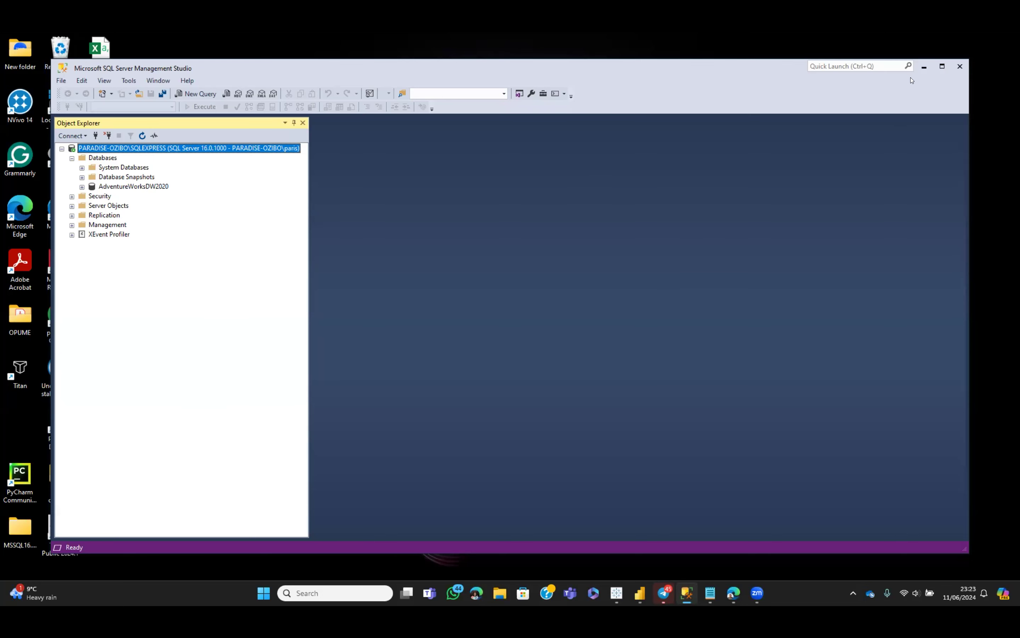
pyautogui.click(923, 67)
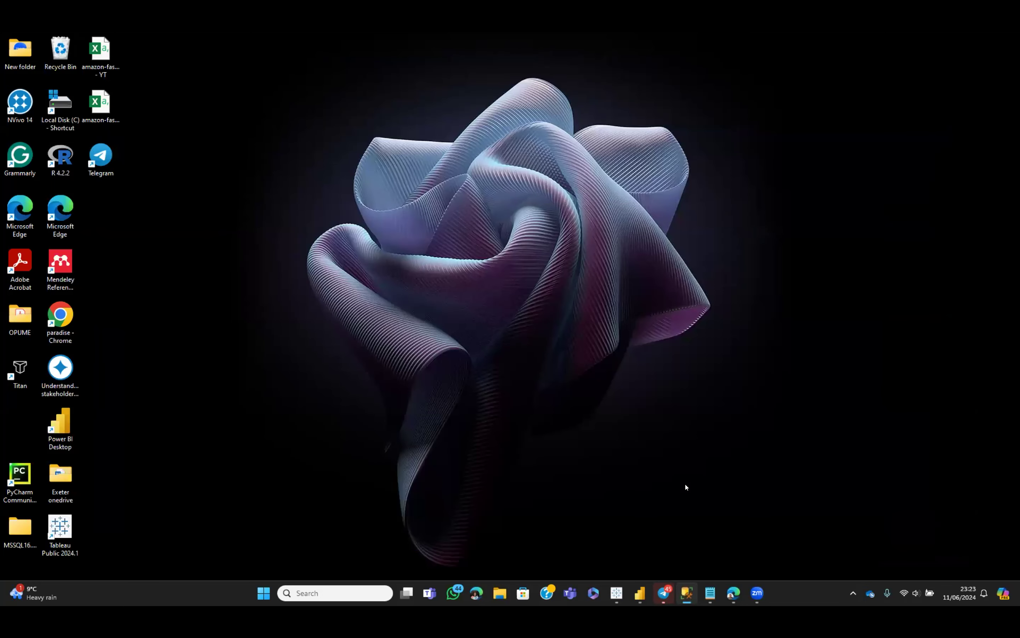
pyautogui.moveTo(640, 590)
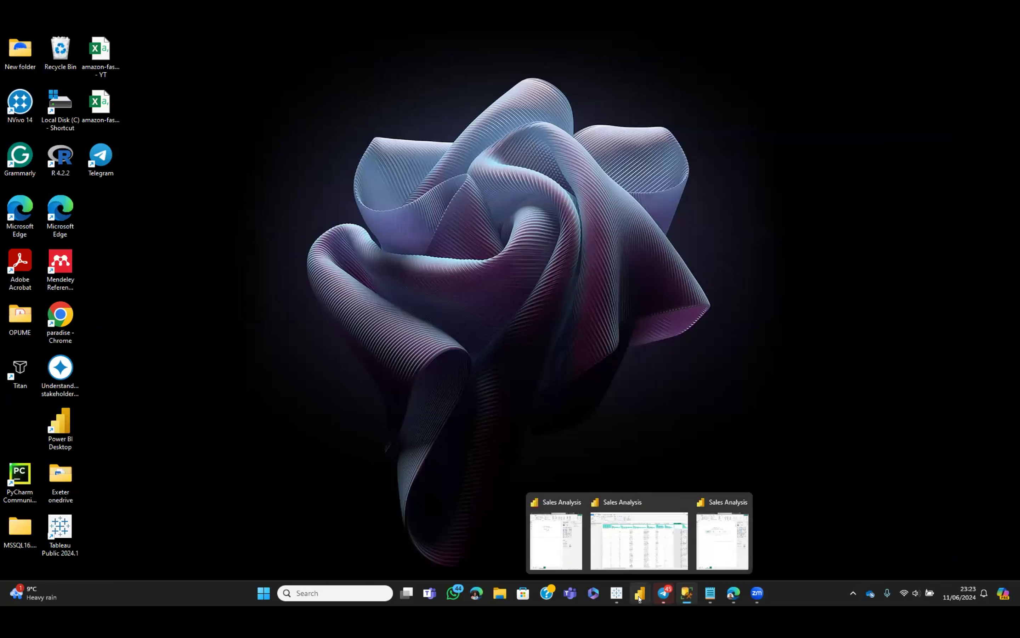
pyautogui.click(649, 546)
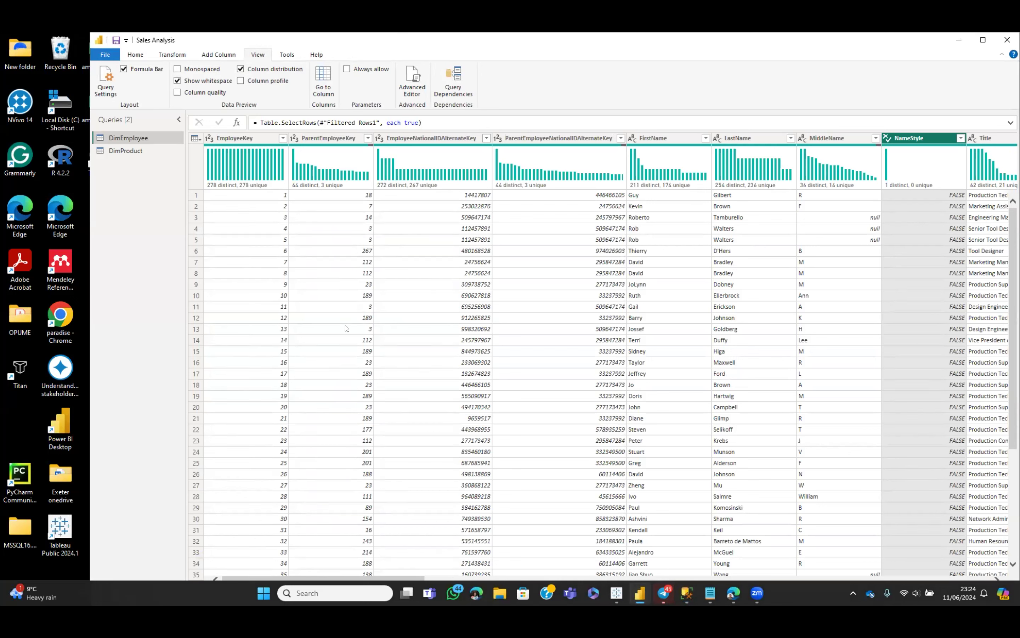
pyautogui.click(283, 138)
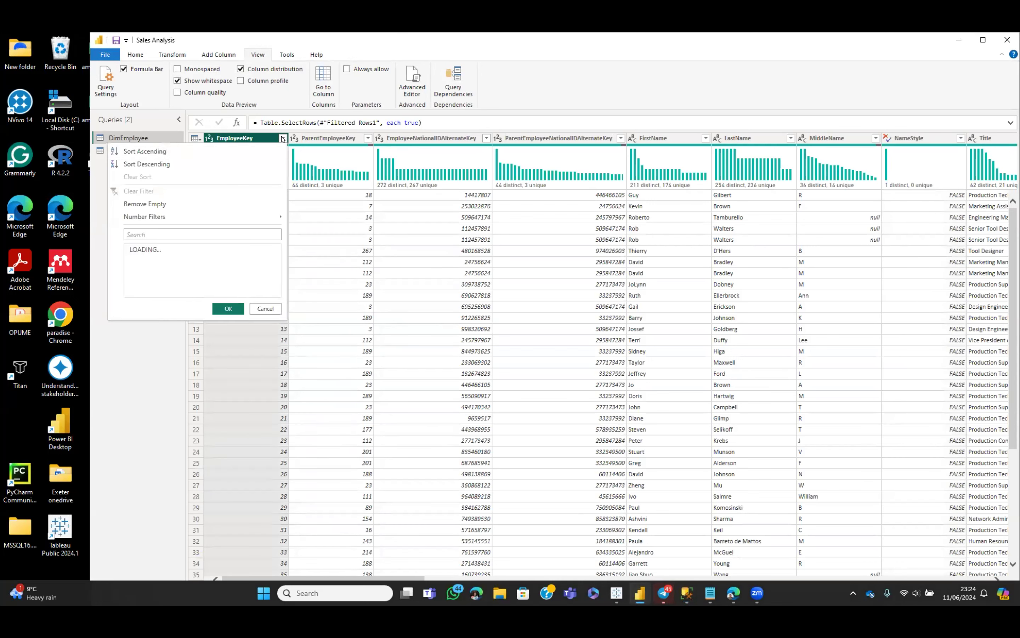
pyautogui.click(282, 138)
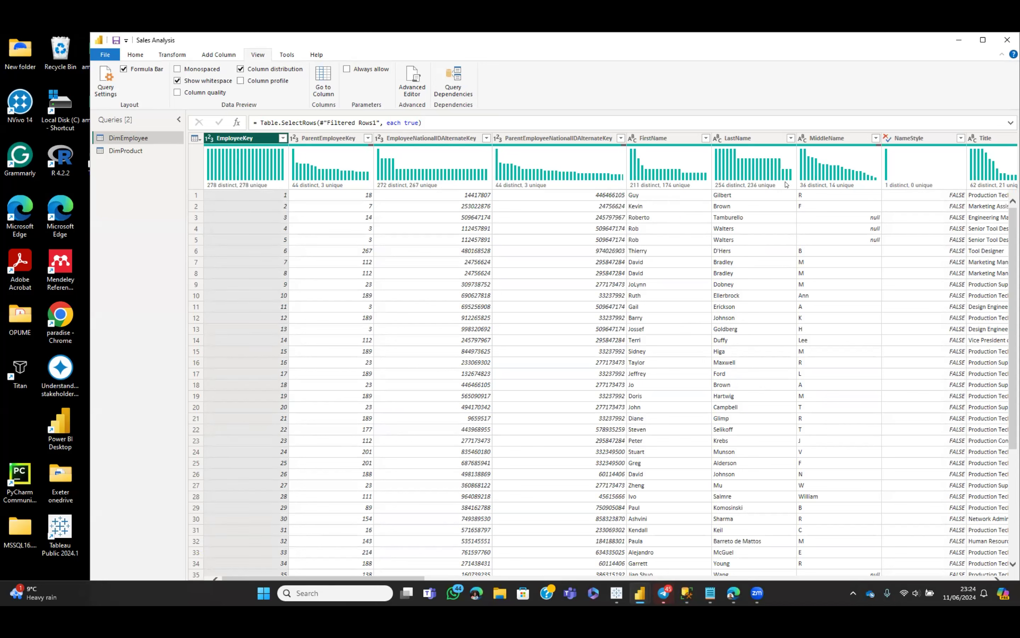
pyautogui.moveTo(775, 173)
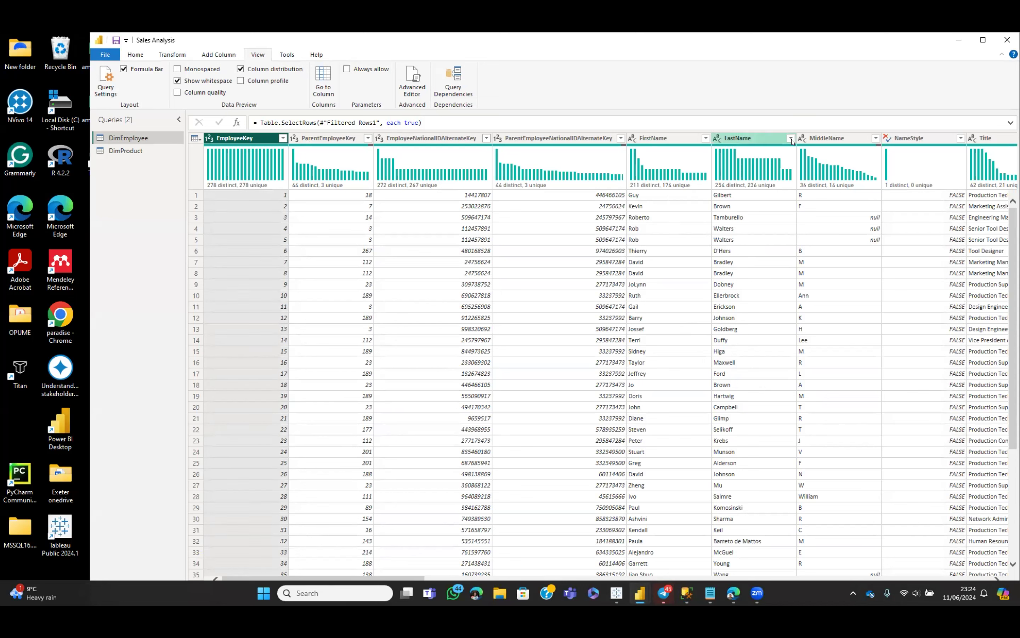
pyautogui.click(876, 138)
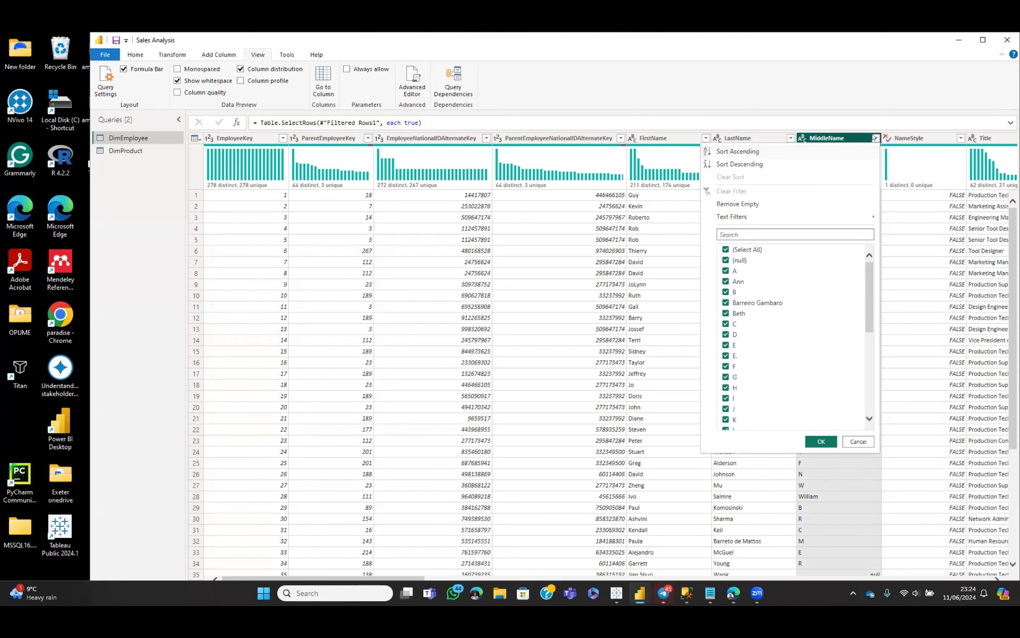
pyautogui.click(876, 138)
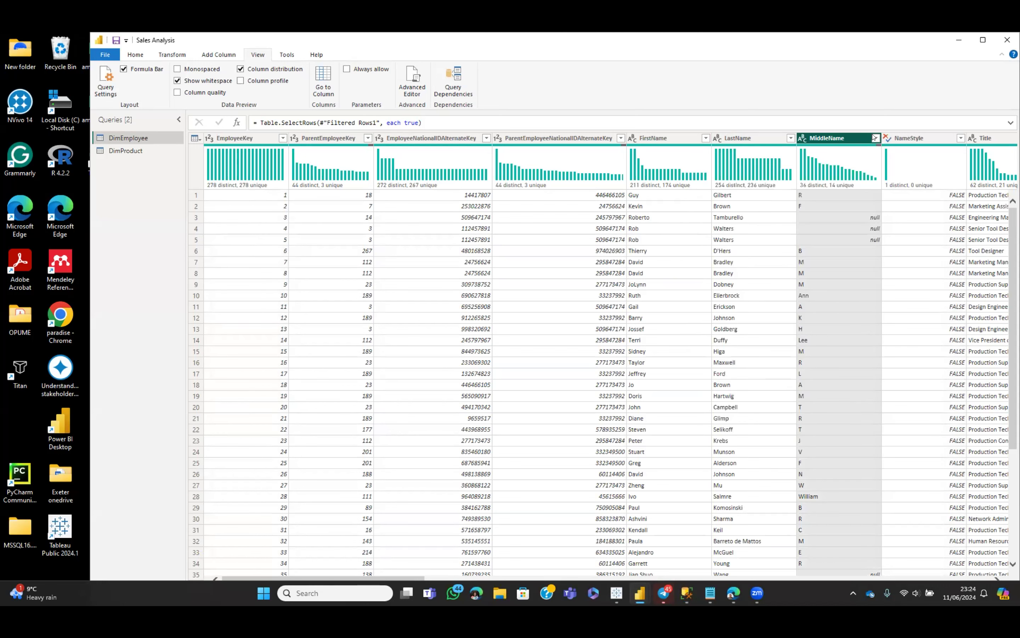
pyautogui.click(791, 138)
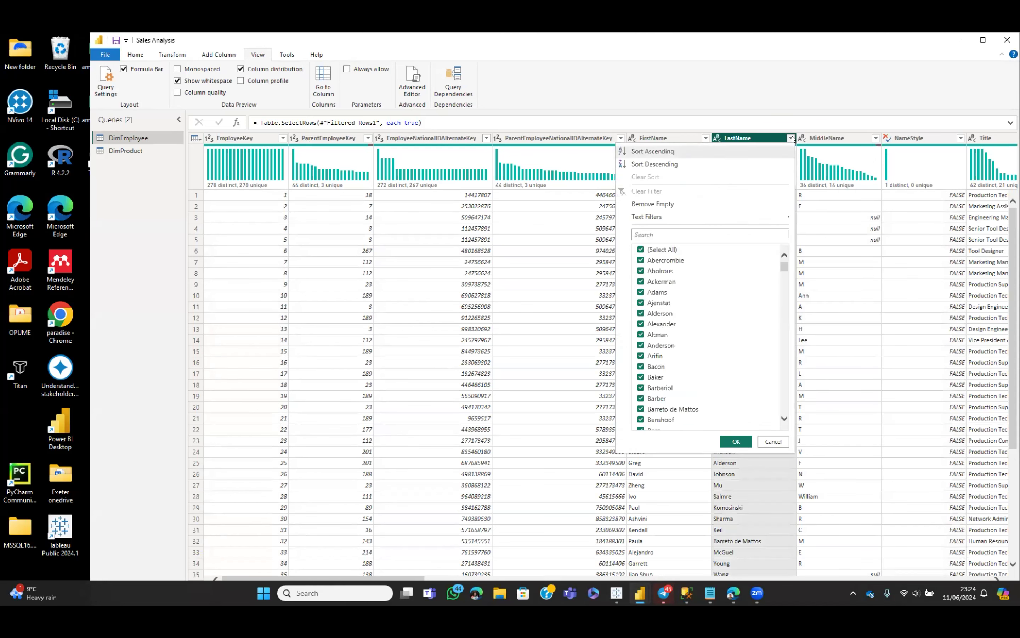
pyautogui.click(792, 138)
pyautogui.click(705, 138)
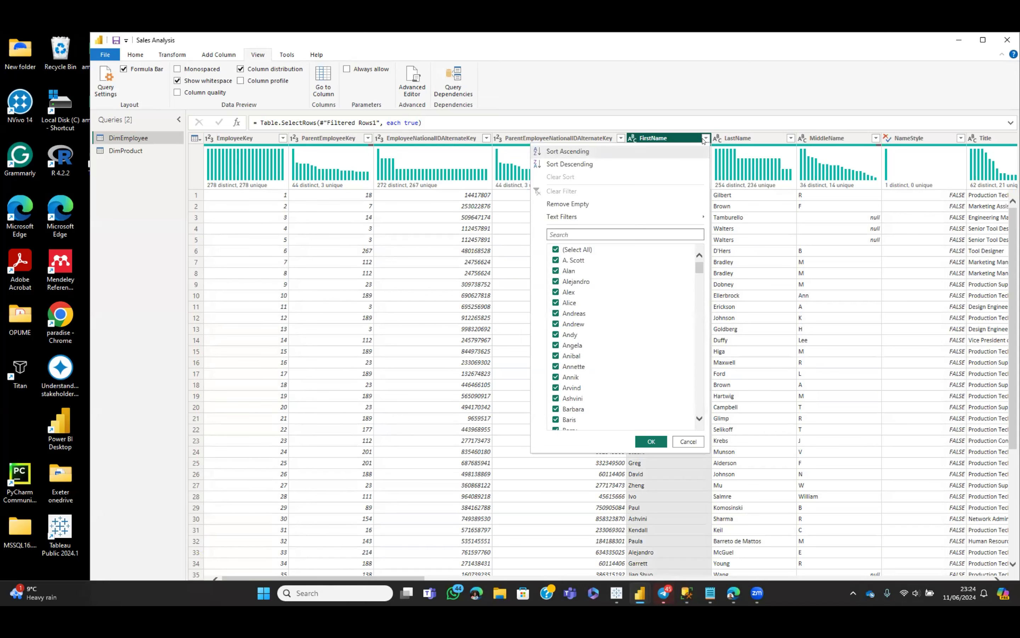
pyautogui.click(704, 139)
pyautogui.click(621, 136)
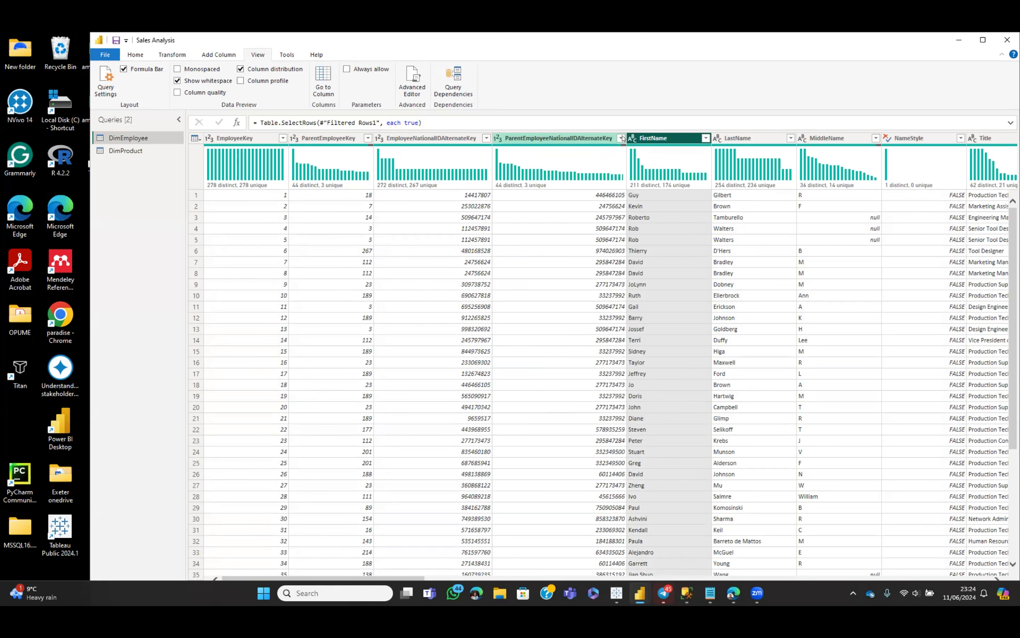
pyautogui.click(623, 138)
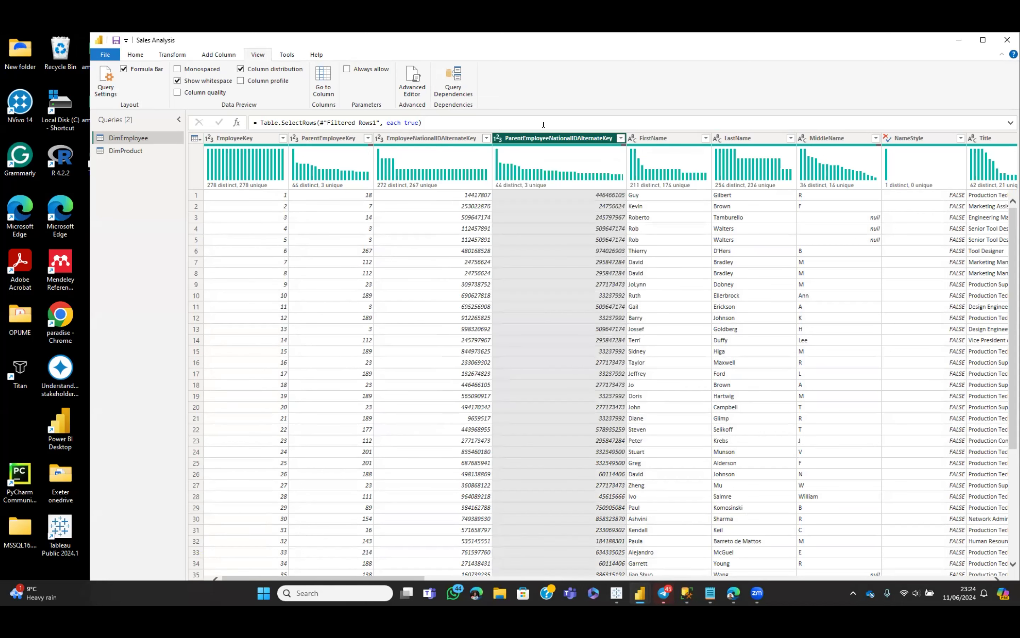
pyautogui.click(487, 138)
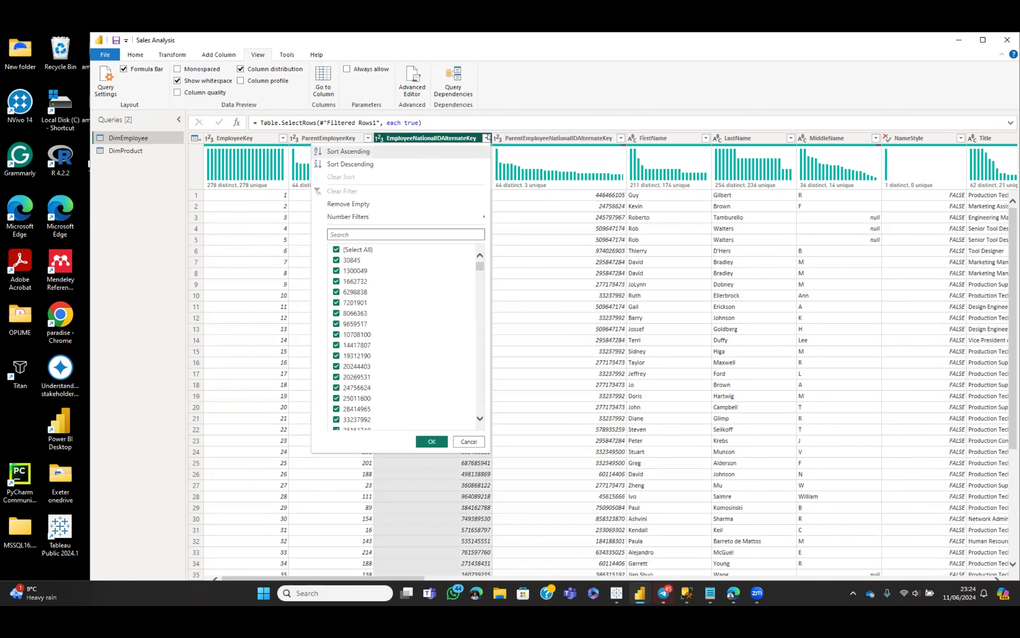
pyautogui.click(439, 138)
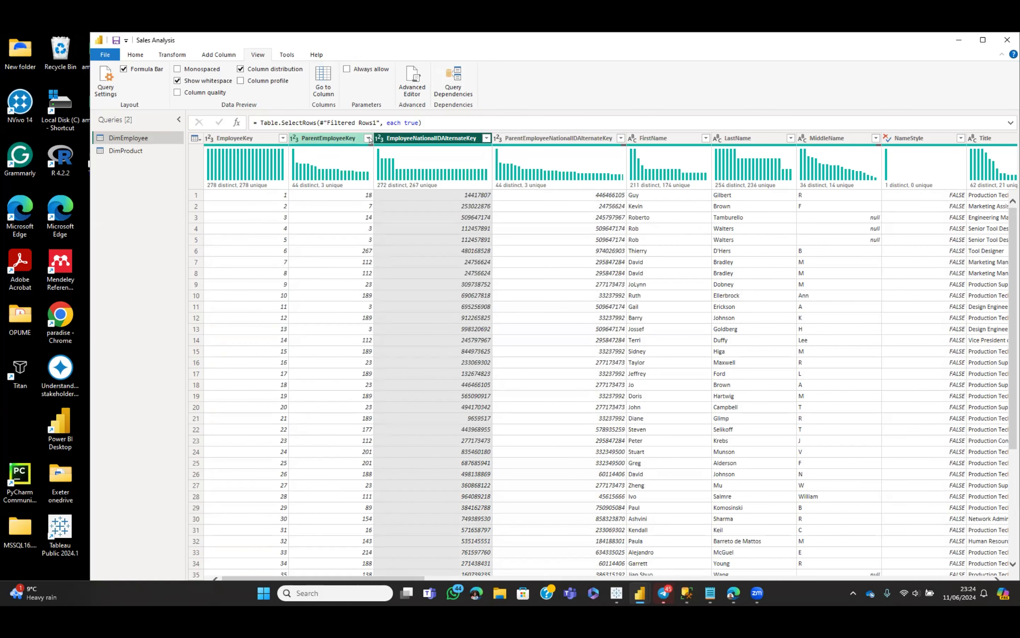
pyautogui.click(369, 138)
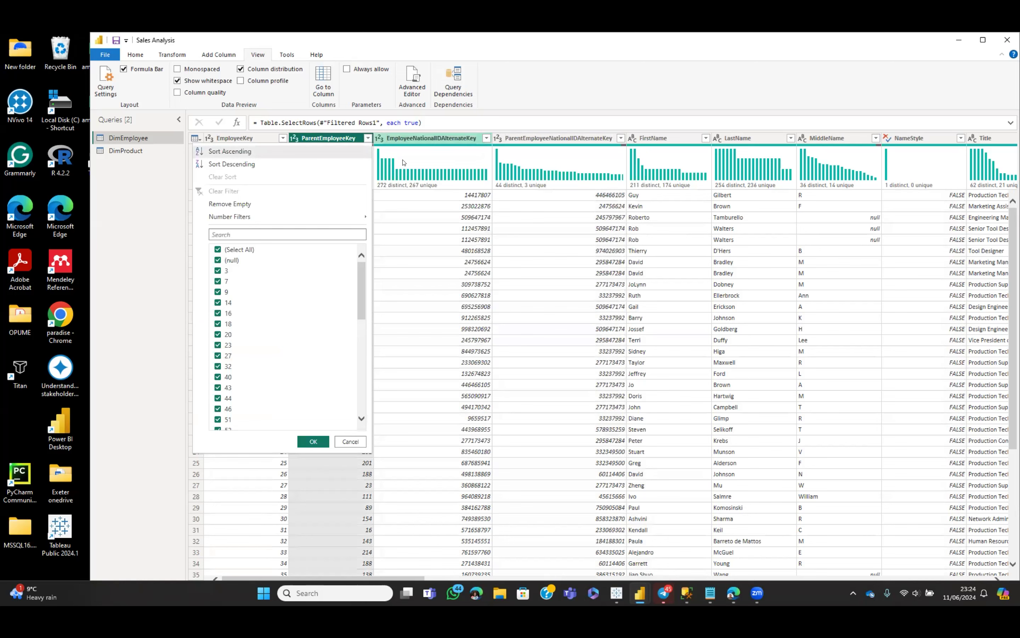
pyautogui.click(368, 138)
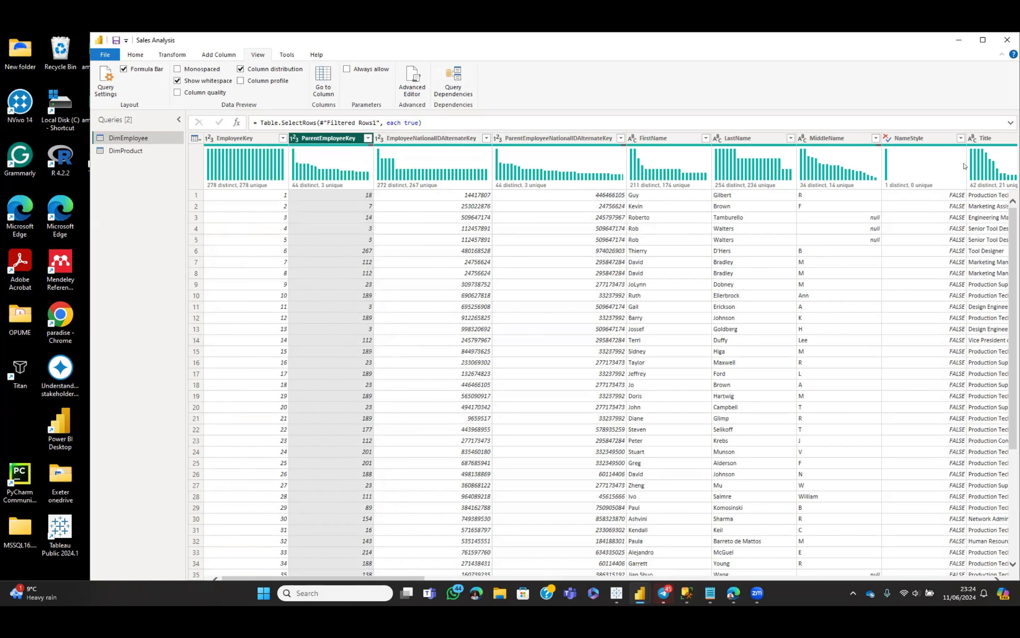
pyautogui.moveTo(956, 181)
pyautogui.moveTo(734, 188)
pyautogui.press('Right')
pyautogui.press('Right')
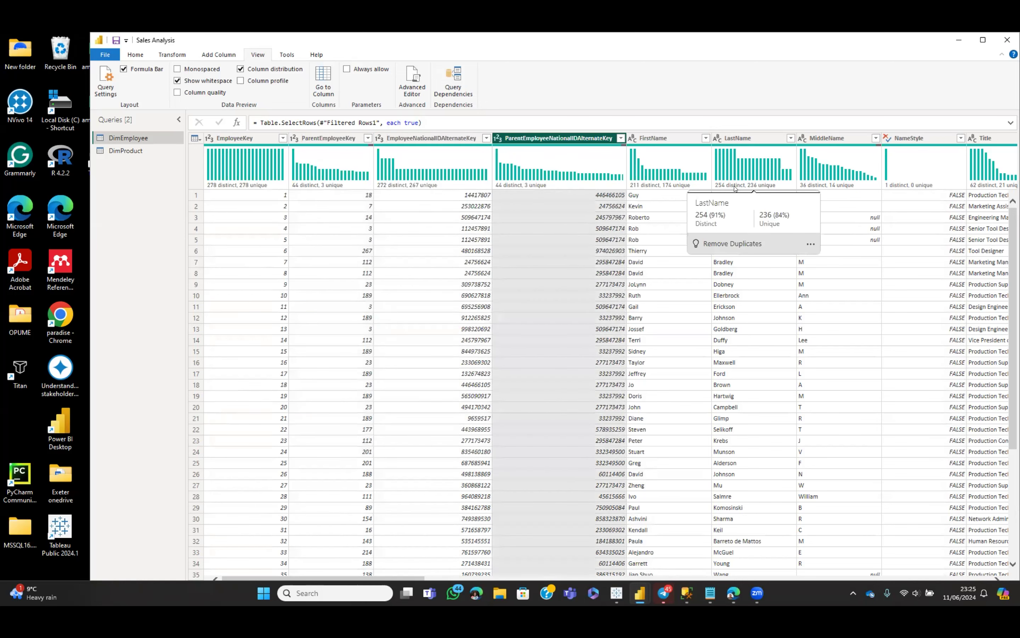
pyautogui.press('Right')
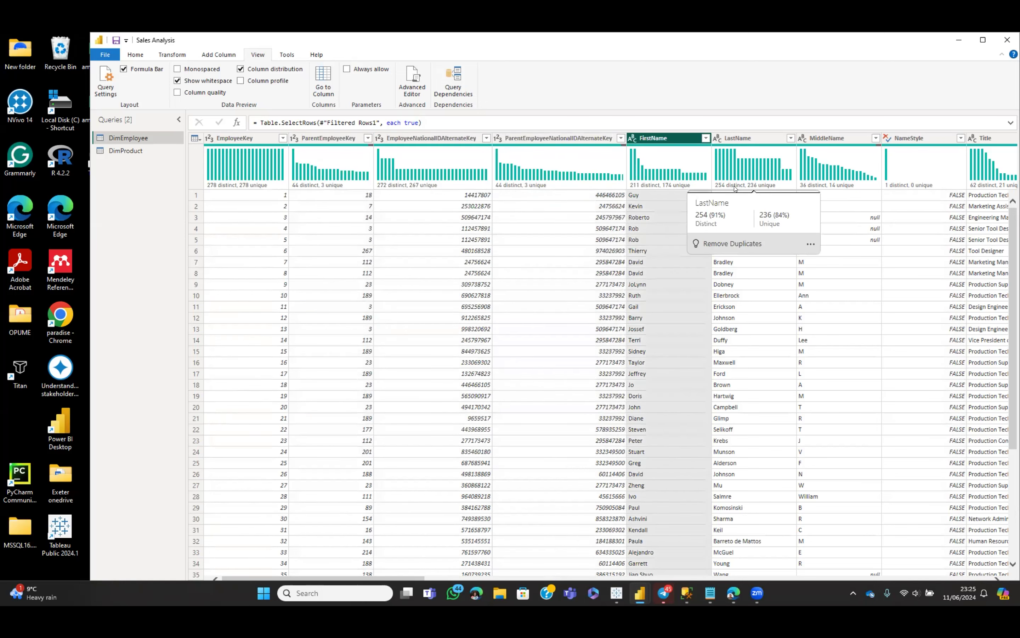
pyautogui.press('Right')
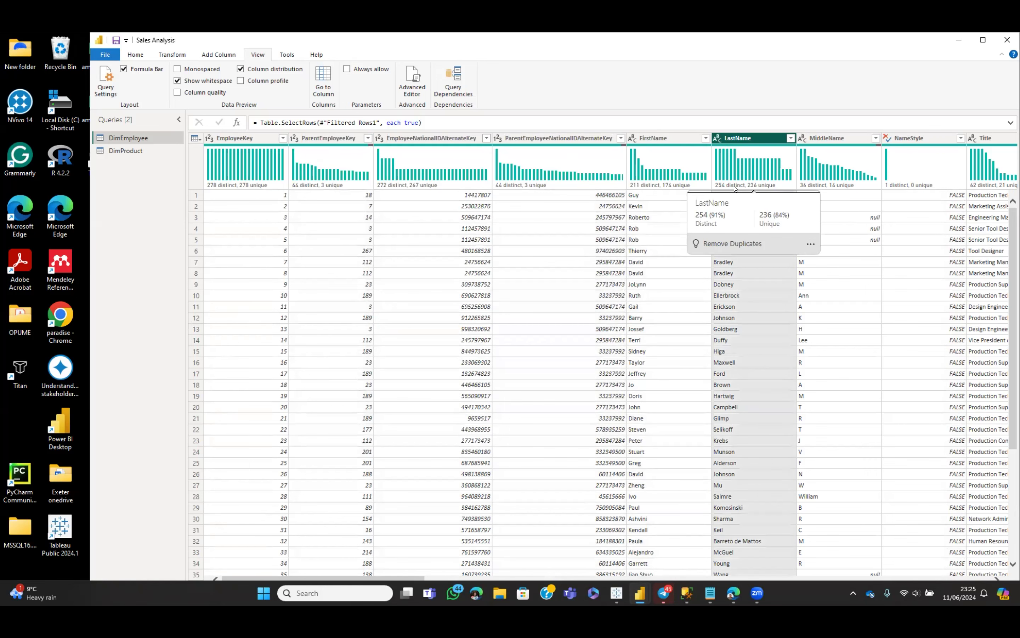
pyautogui.press('Right')
pyautogui.press('Right')
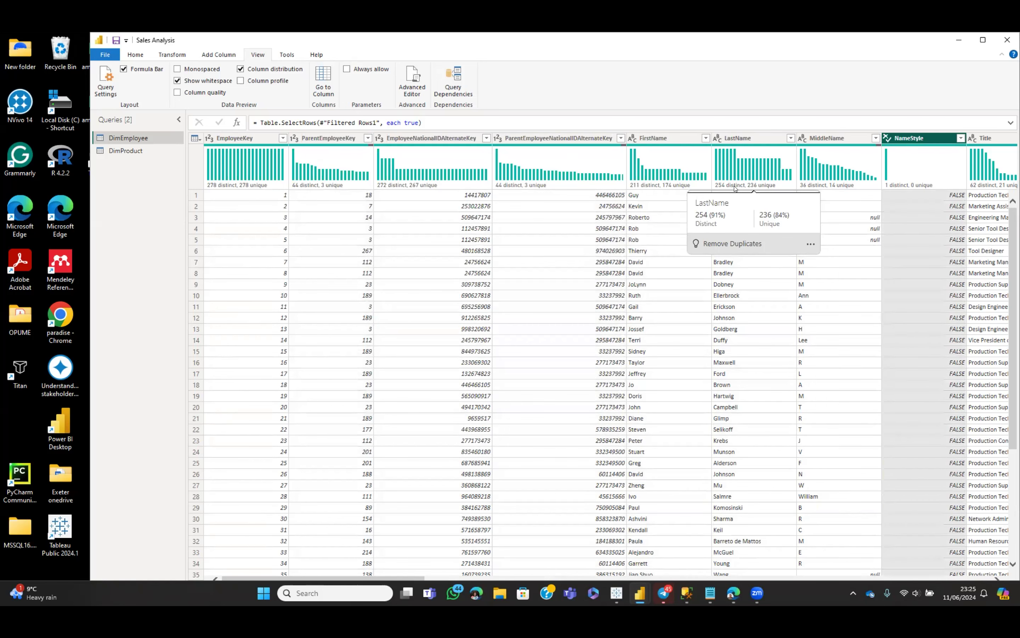
pyautogui.press('Right')
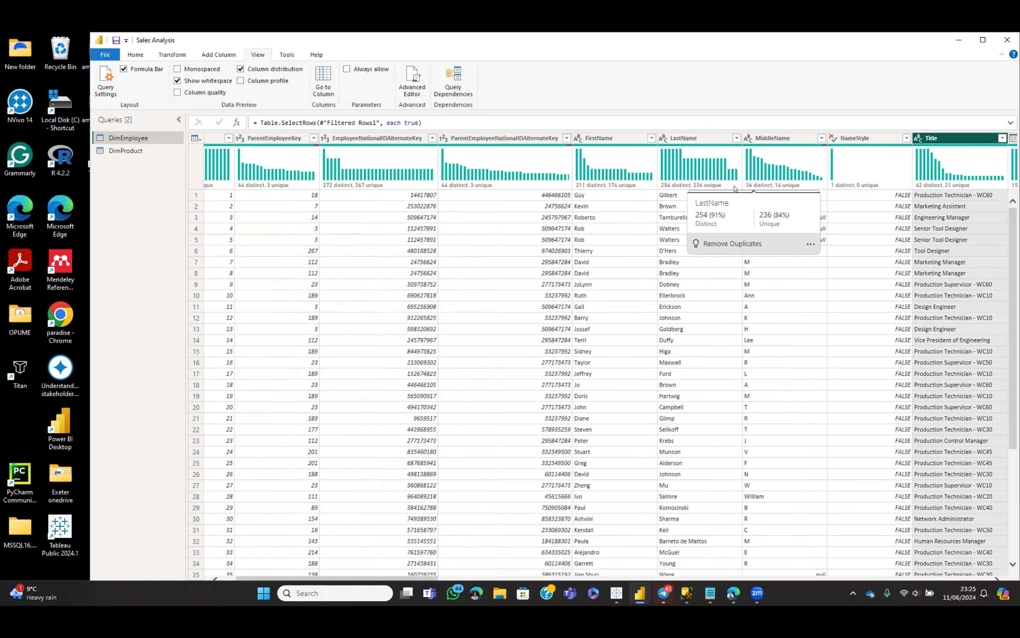
pyautogui.click(907, 138)
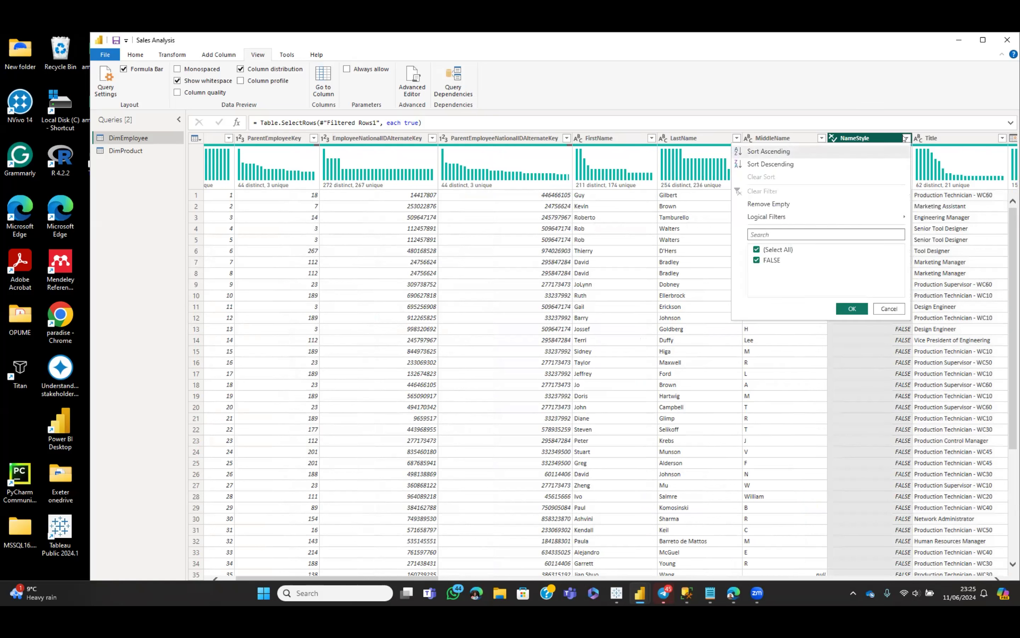
pyautogui.click(757, 261)
pyautogui.click(756, 250)
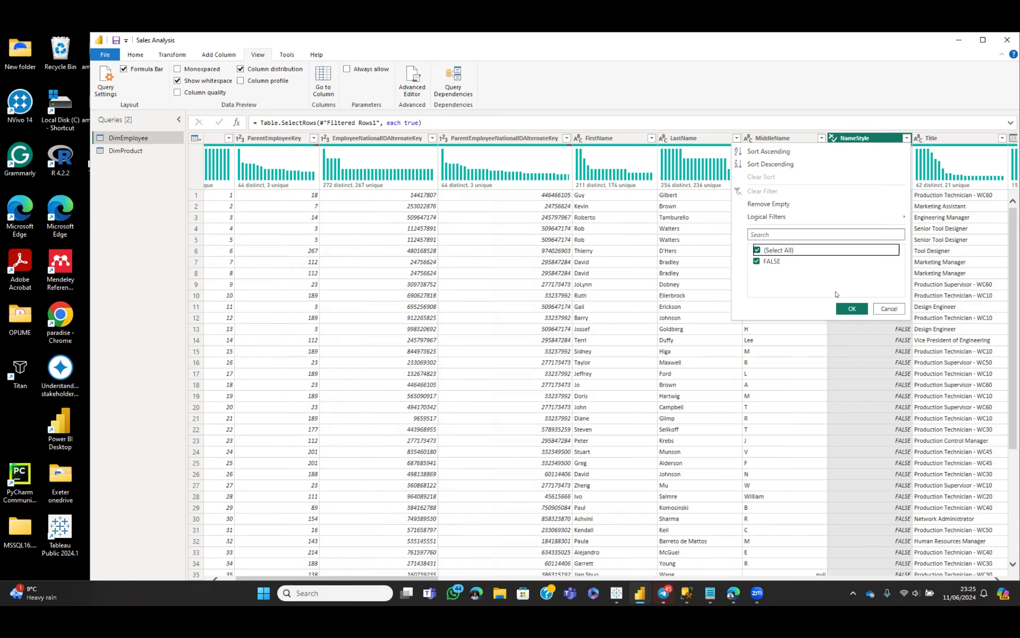
pyautogui.click(852, 308)
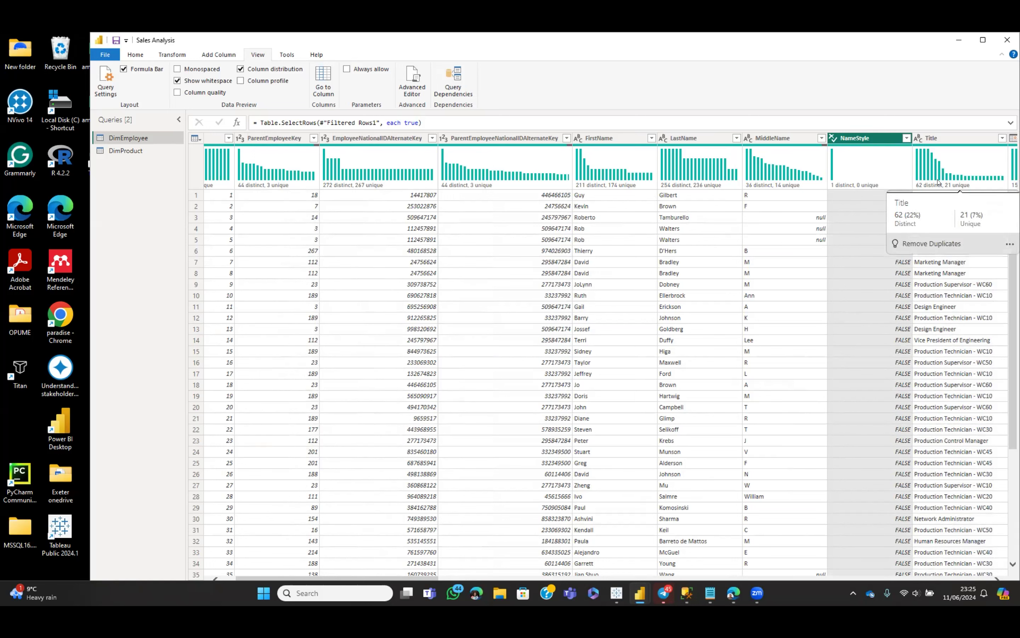
pyautogui.click(997, 579)
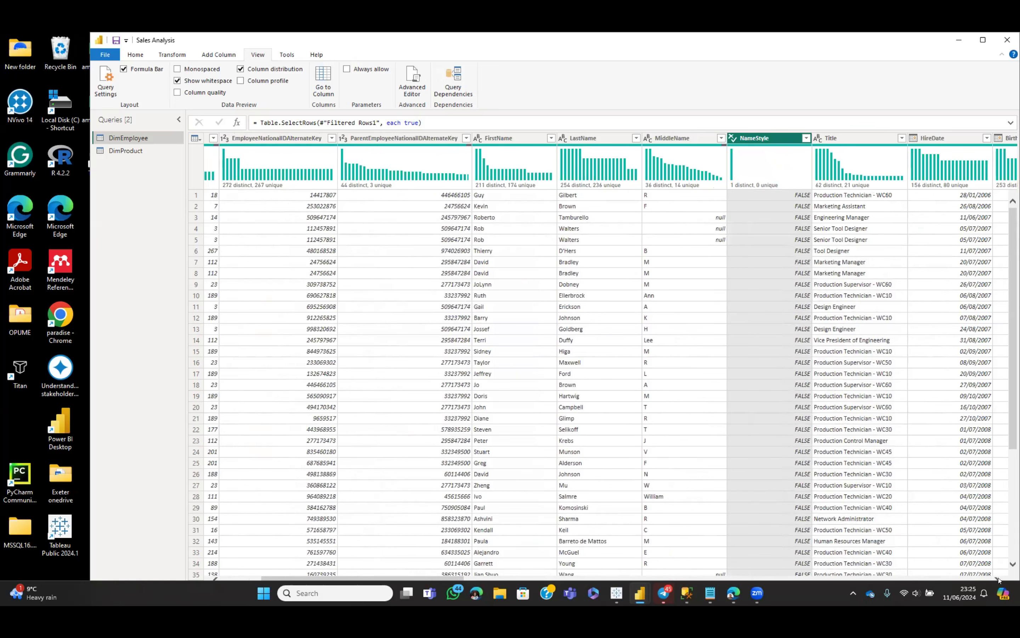
pyautogui.click(997, 579)
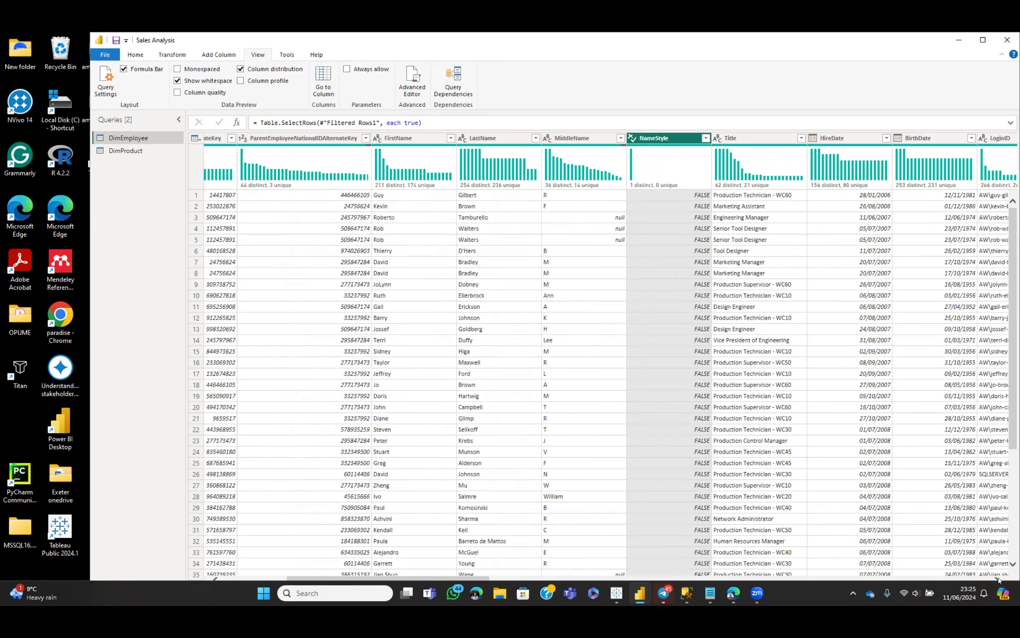
pyautogui.click(998, 578)
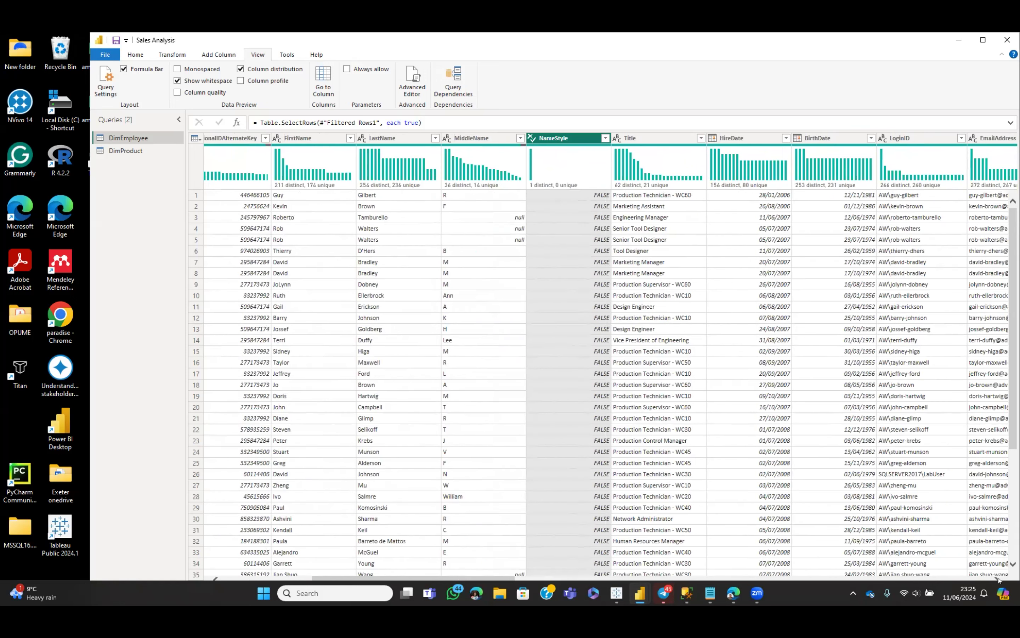
pyautogui.click(998, 579)
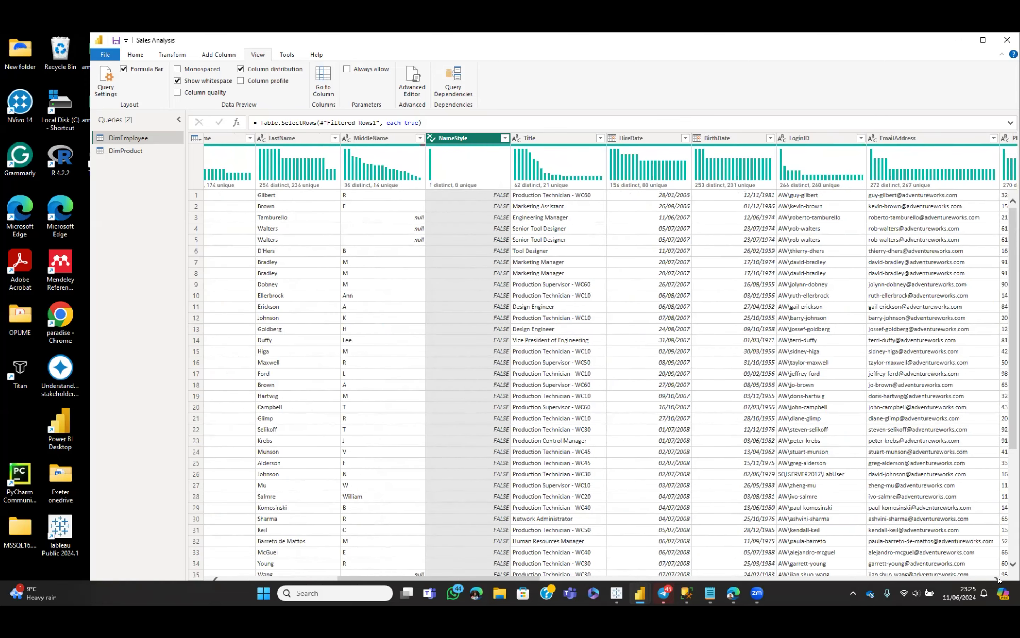
pyautogui.click(997, 579)
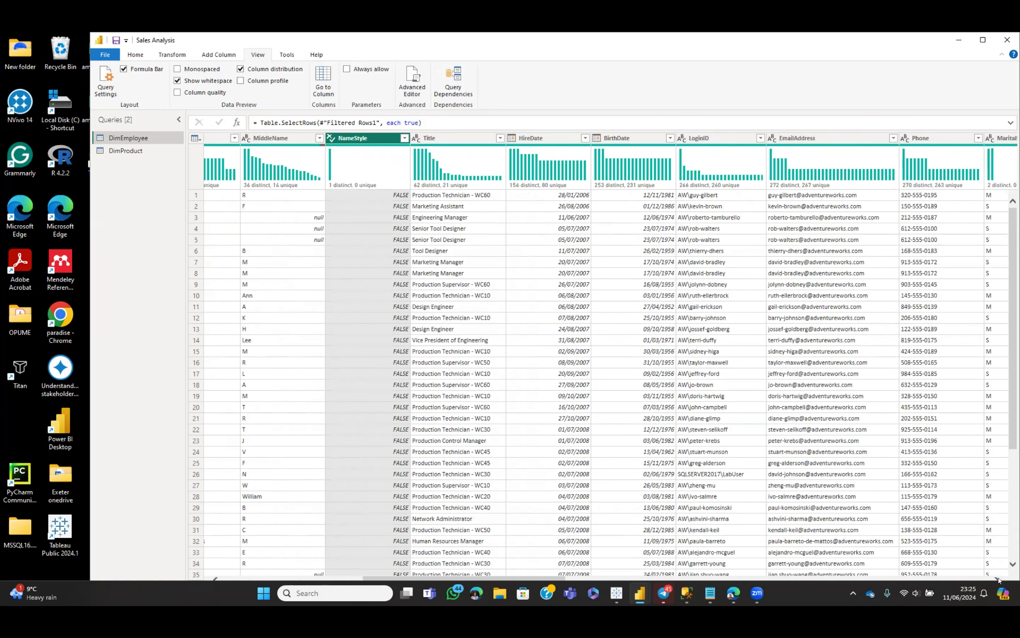
pyautogui.click(997, 579)
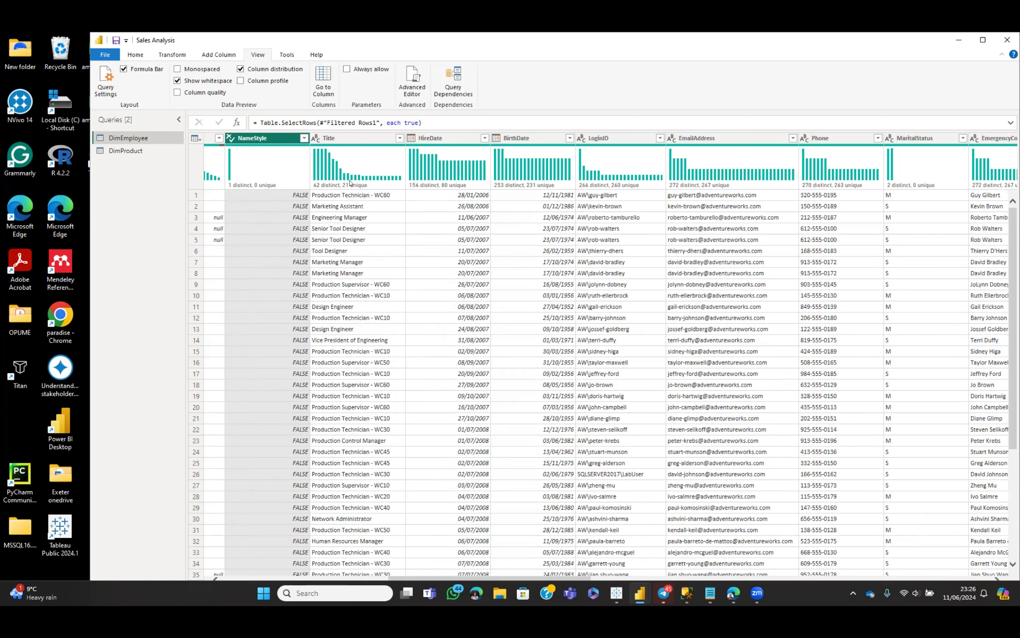
pyautogui.moveTo(371, 183)
pyautogui.click(215, 577)
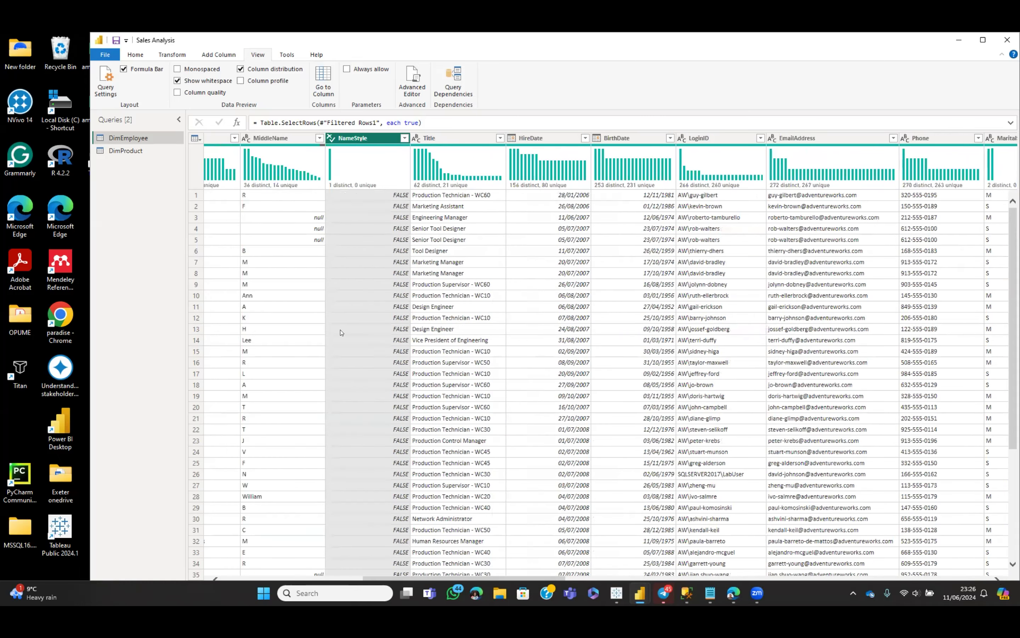
pyautogui.click(319, 138)
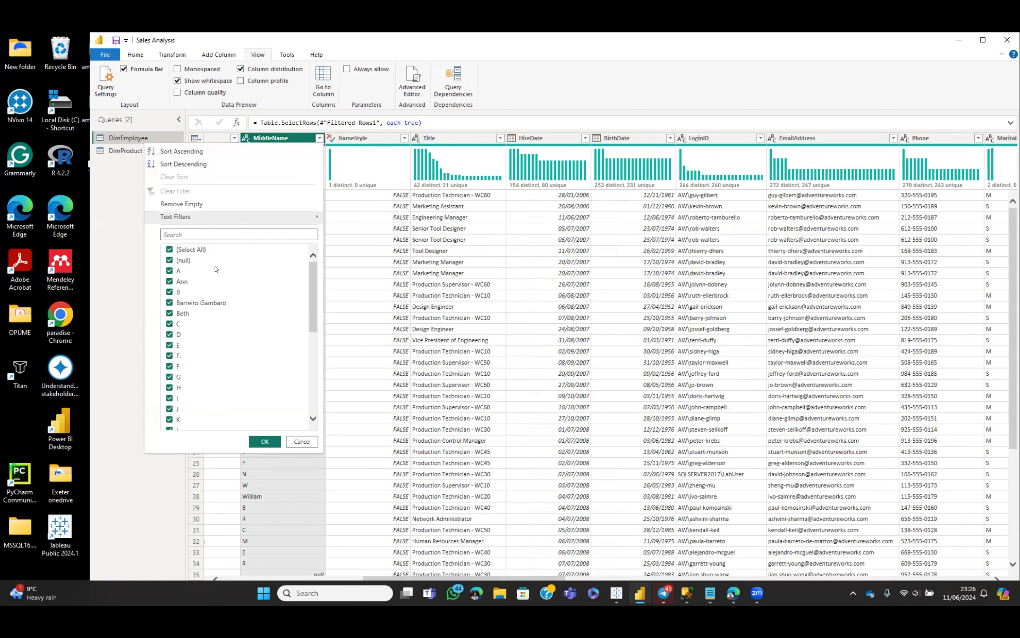
pyautogui.click(266, 442)
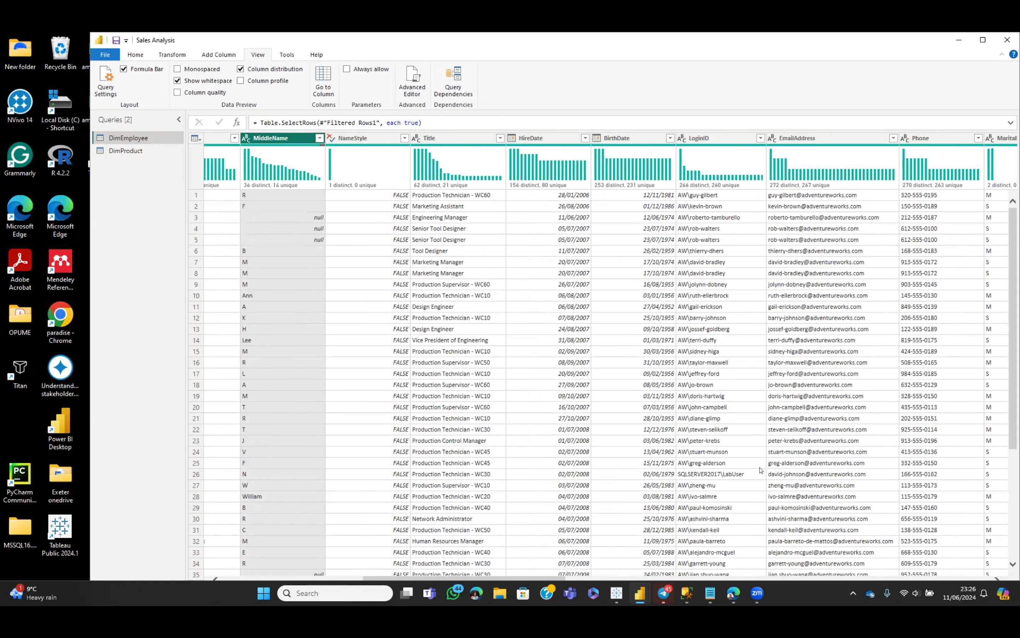
pyautogui.click(997, 579)
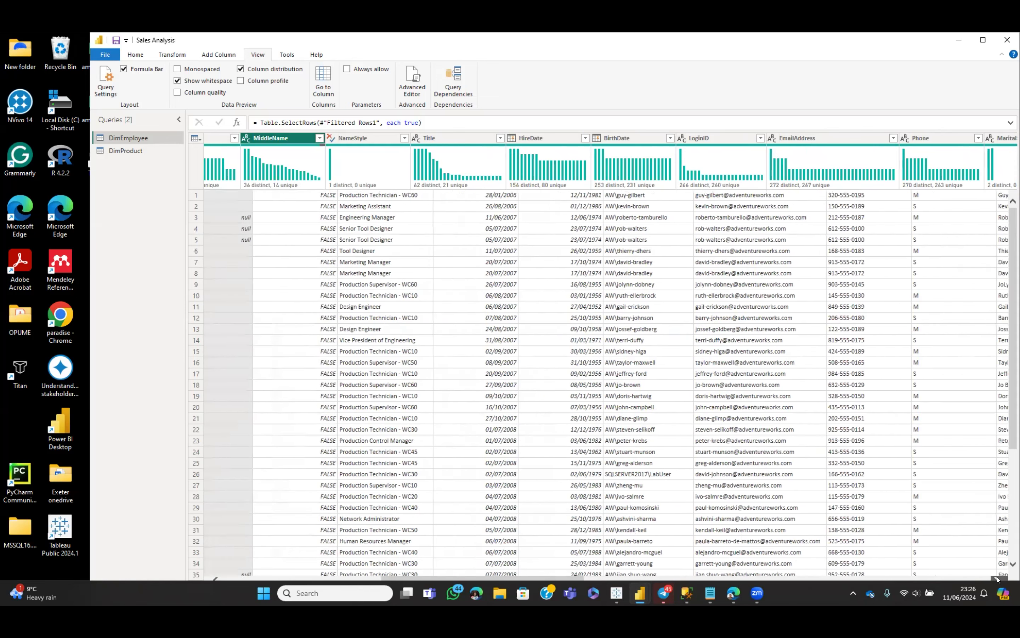
pyautogui.click(998, 579)
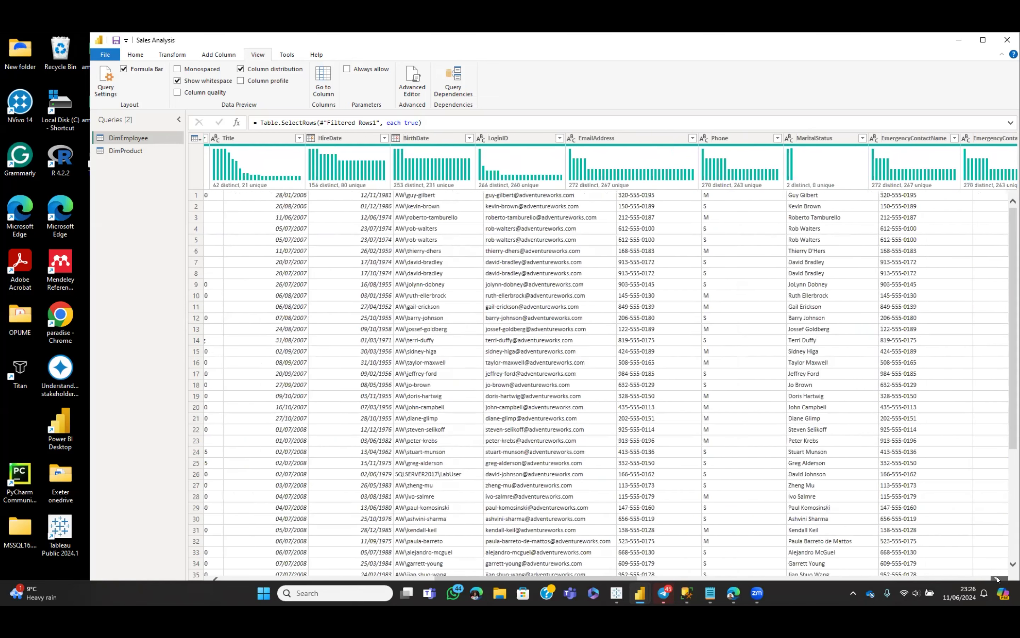
pyautogui.click(998, 578)
pyautogui.click(998, 579)
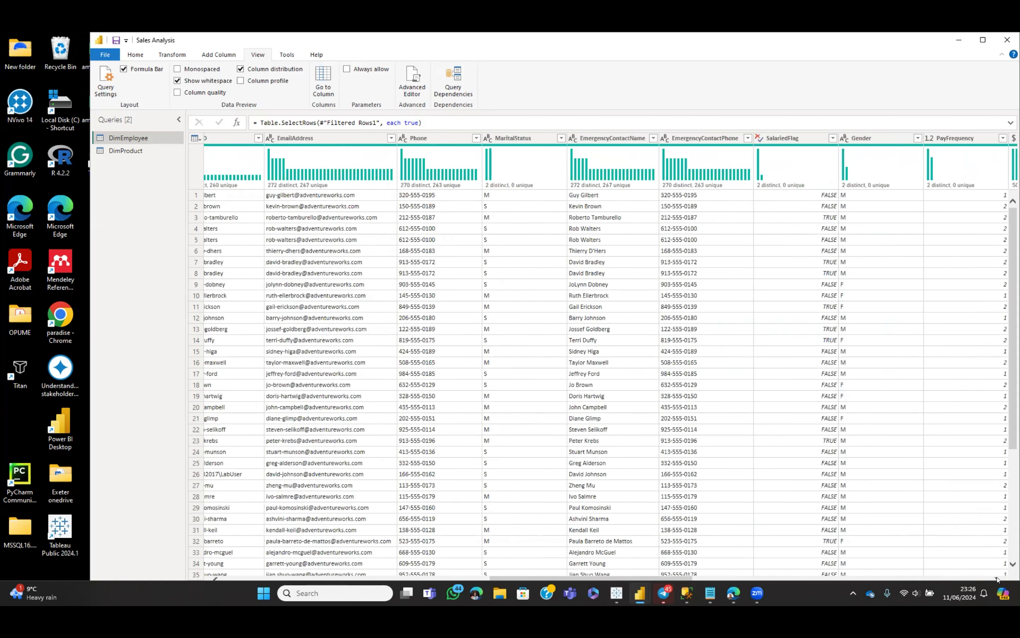
pyautogui.click(998, 579)
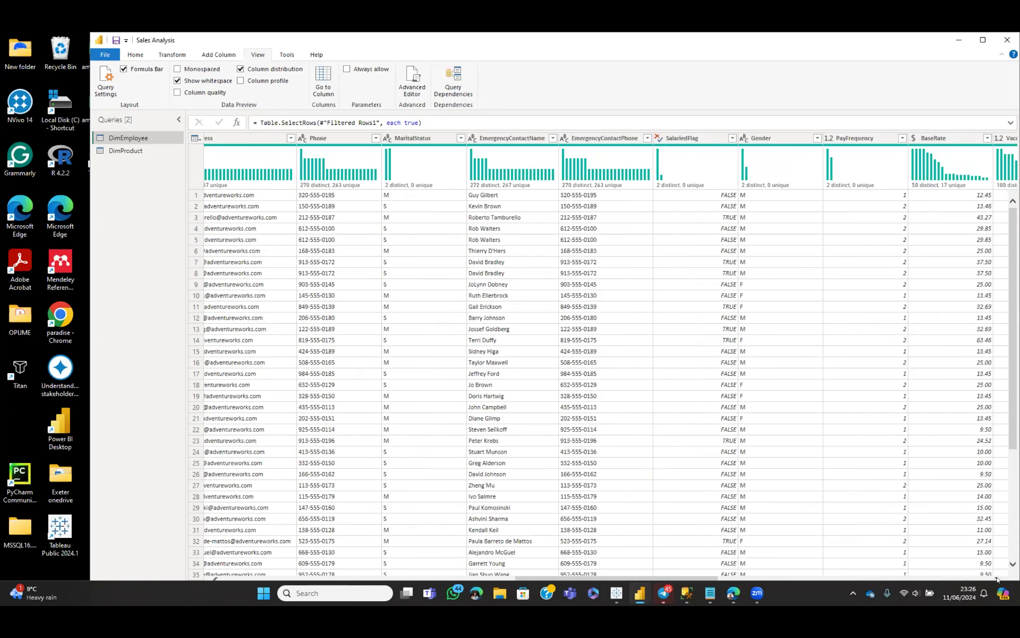
pyautogui.click(998, 579)
pyautogui.click(997, 578)
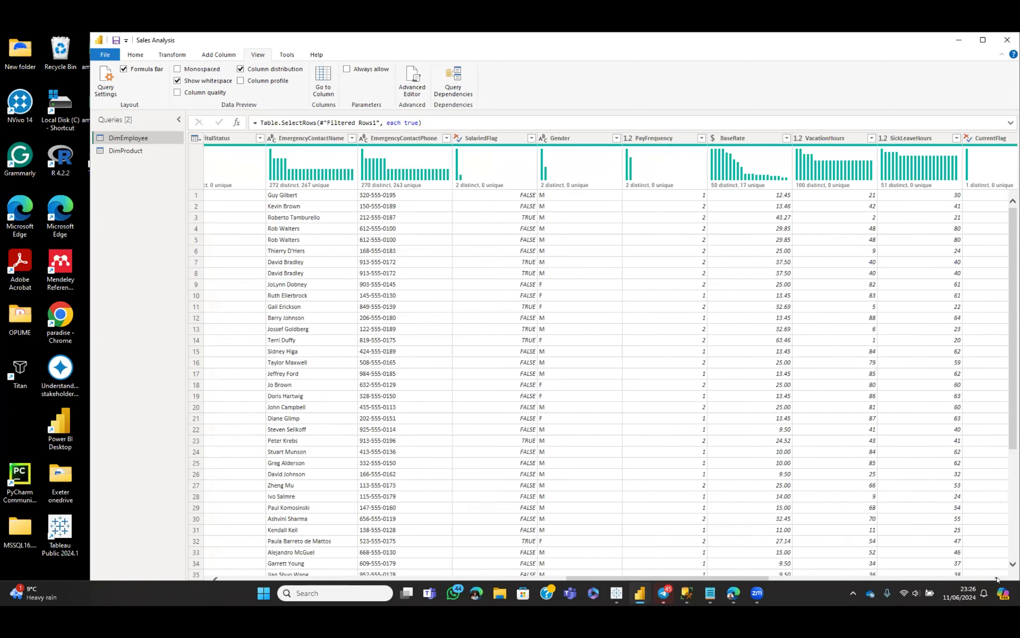
pyautogui.click(998, 579)
pyautogui.click(998, 579)
pyautogui.click(997, 579)
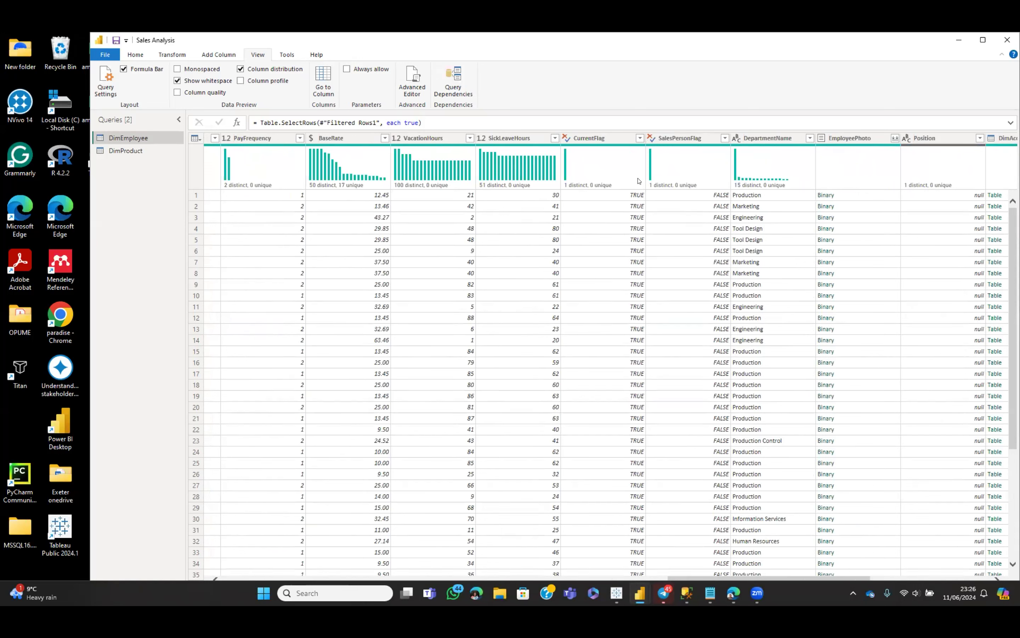
pyautogui.click(640, 138)
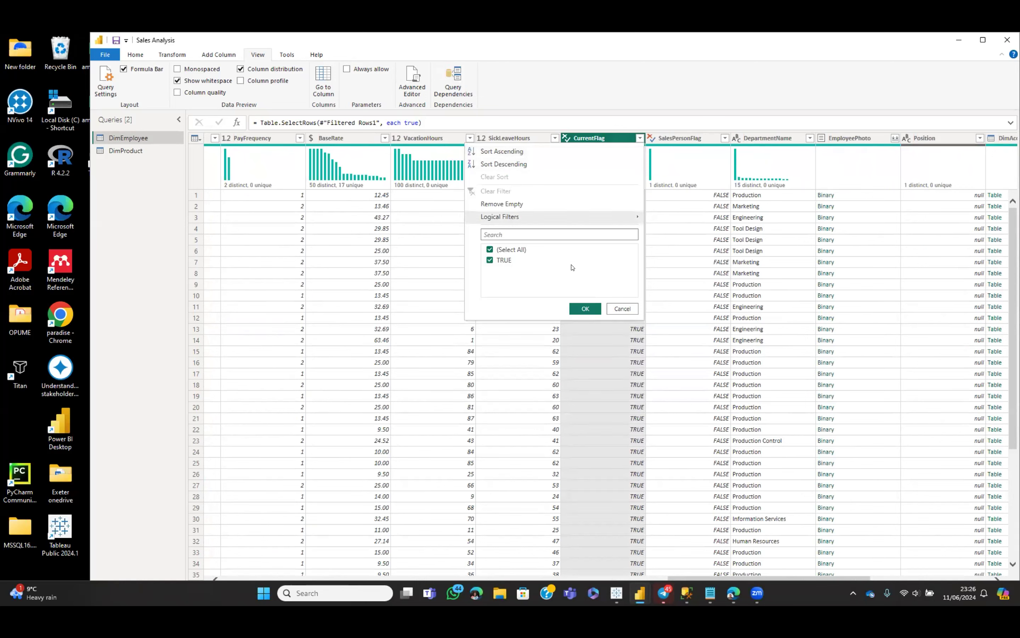
pyautogui.click(586, 307)
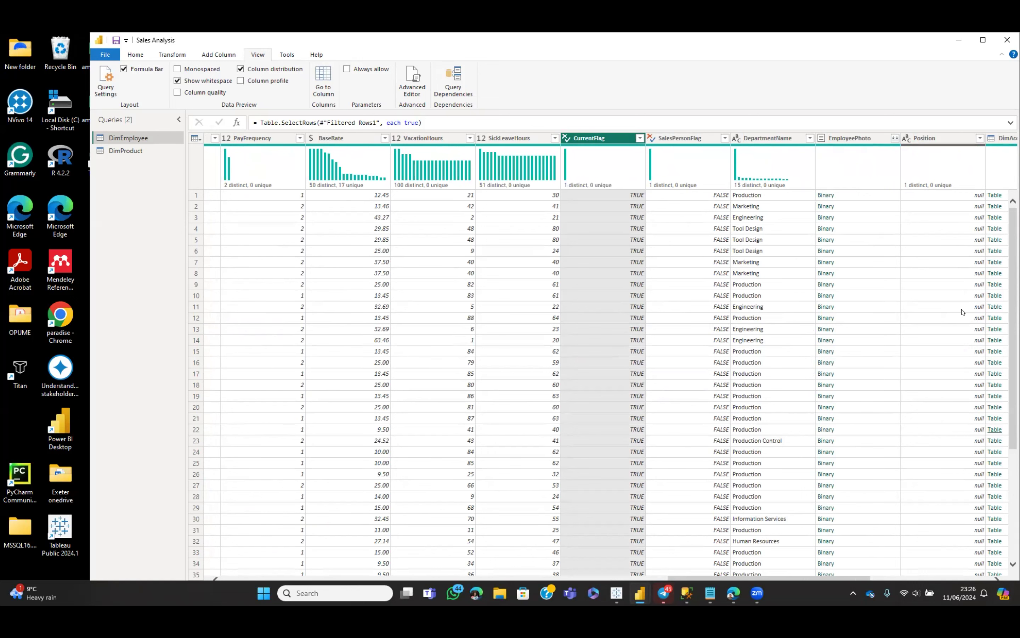
pyautogui.click(966, 137)
pyautogui.click(980, 138)
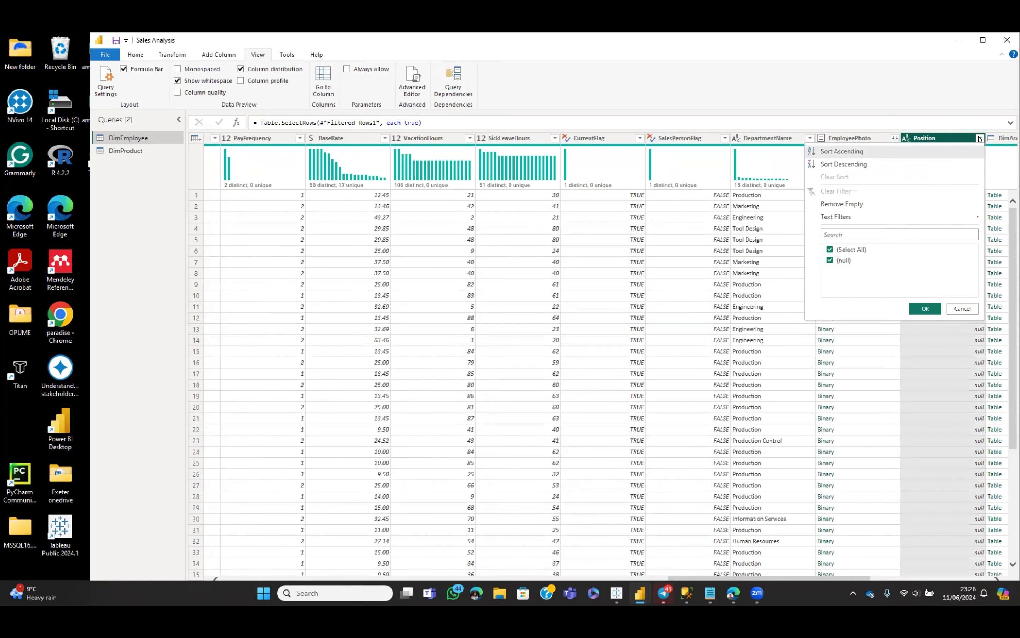
pyautogui.click(924, 310)
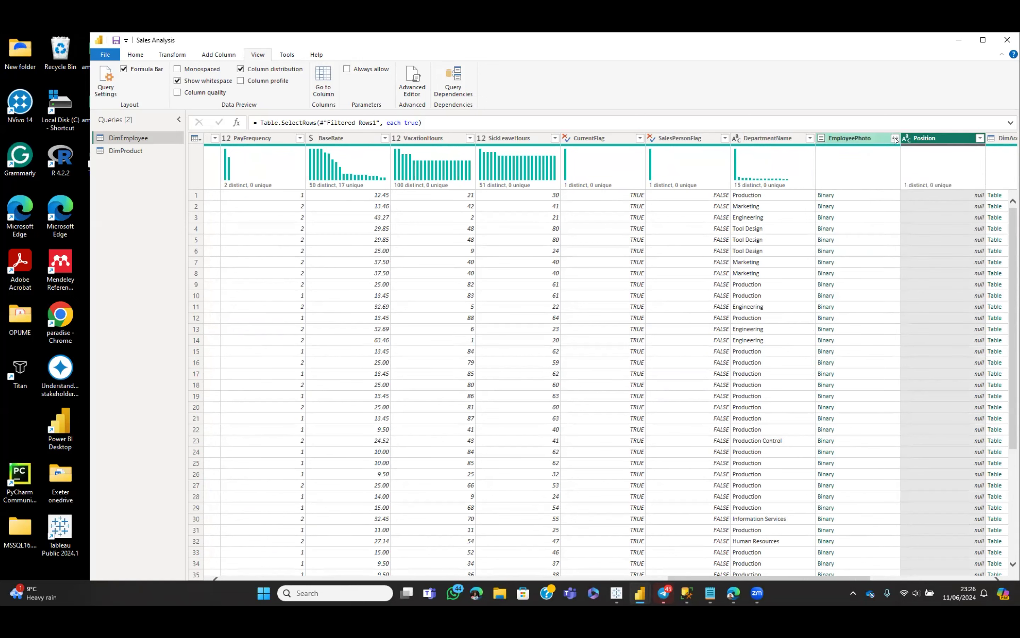
pyautogui.click(881, 140)
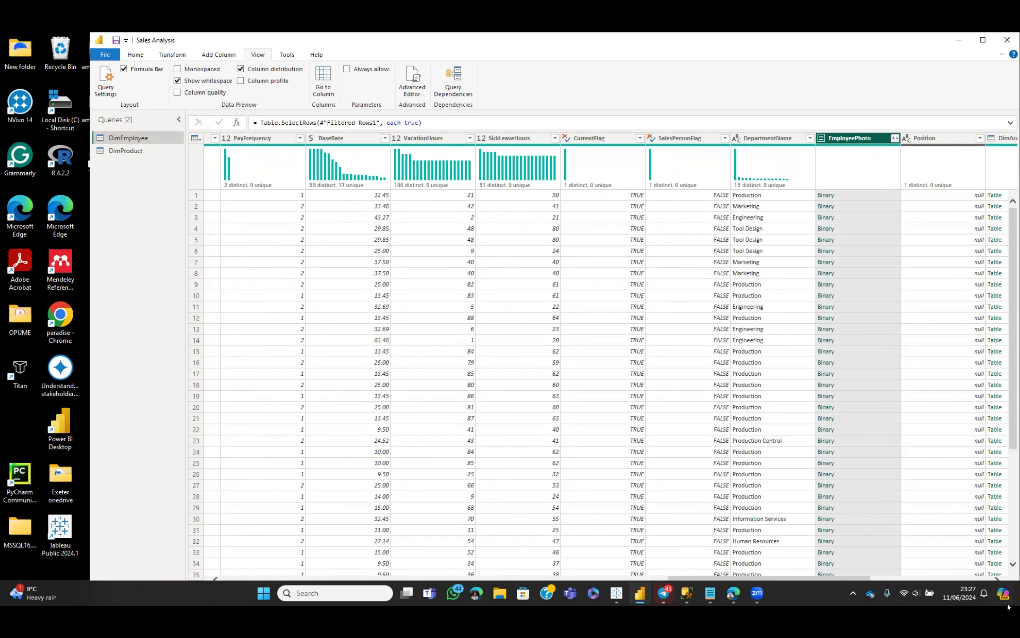
pyautogui.click(994, 579)
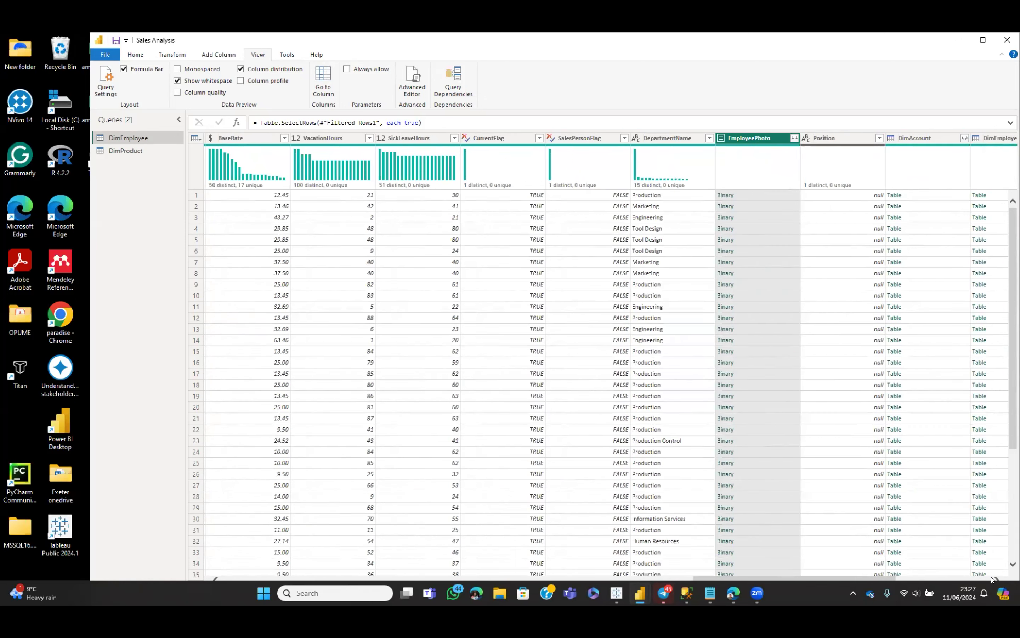
pyautogui.click(994, 579)
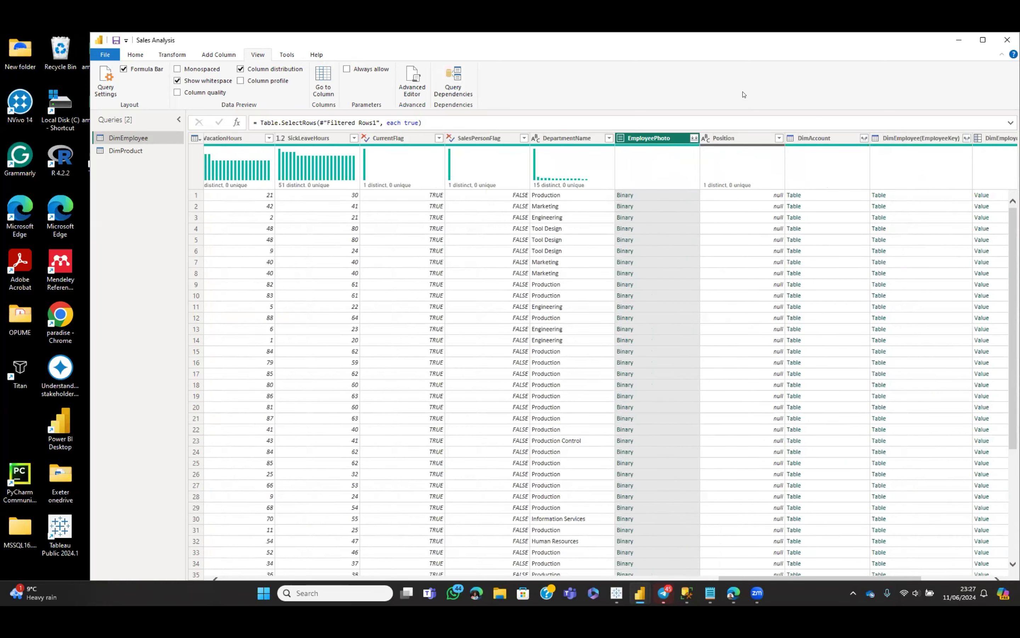
pyautogui.click(778, 138)
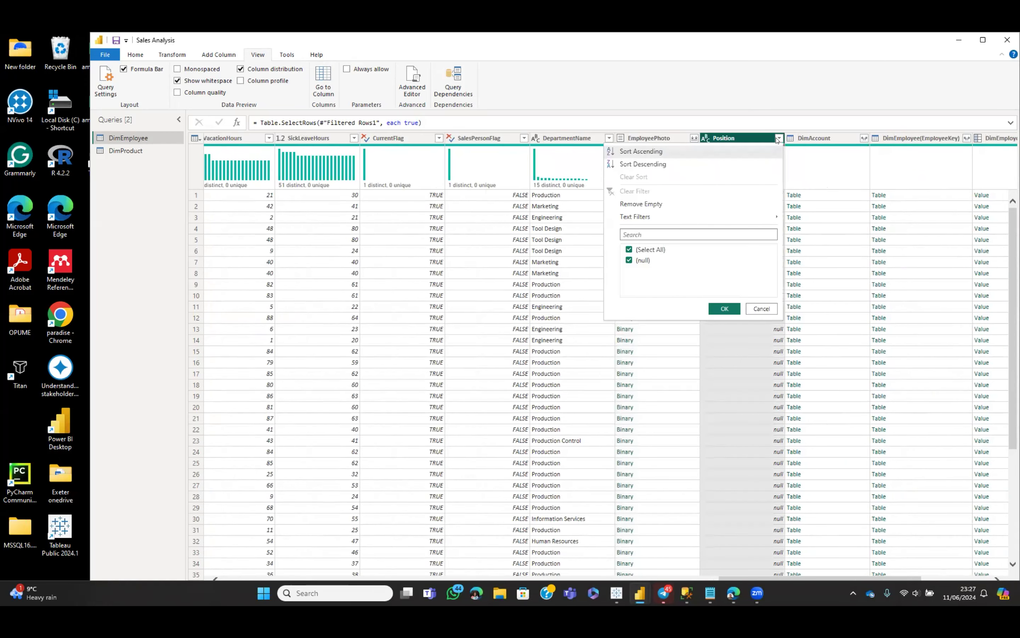
pyautogui.click(724, 308)
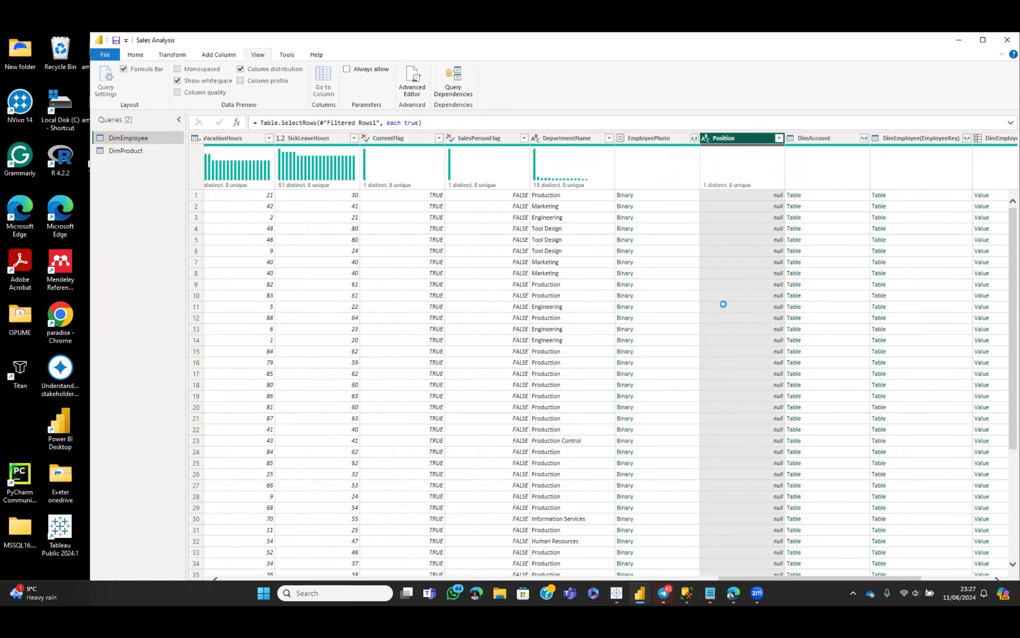
pyautogui.click(998, 578)
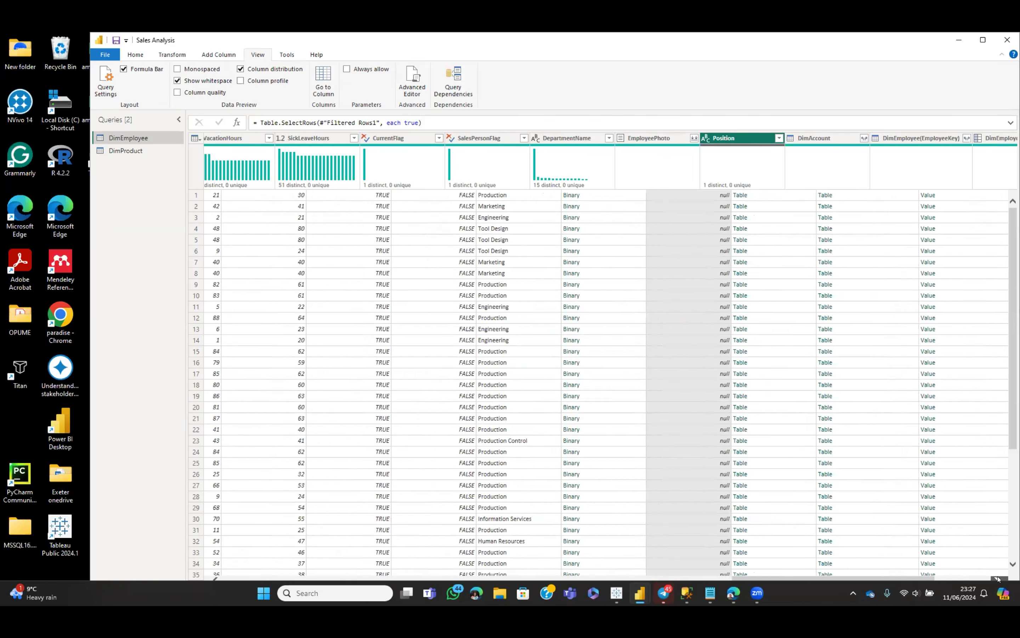
pyautogui.click(997, 578)
pyautogui.click(998, 578)
pyautogui.click(998, 578)
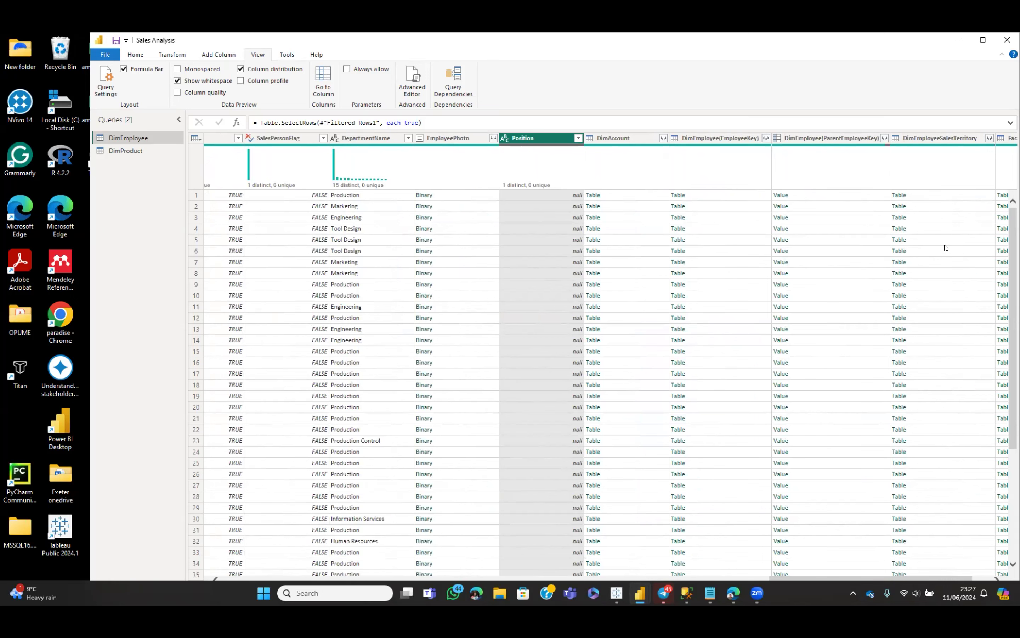
pyautogui.click(998, 578)
pyautogui.click(998, 578)
pyautogui.click(998, 578)
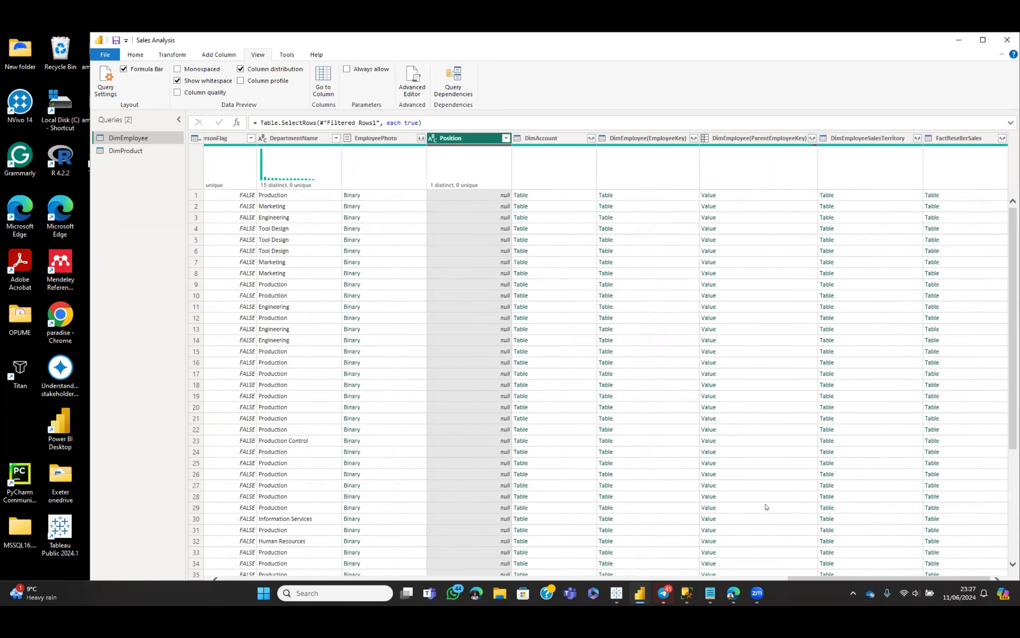
pyautogui.press('Left')
pyautogui.press('Left')
pyautogui.press('Left')
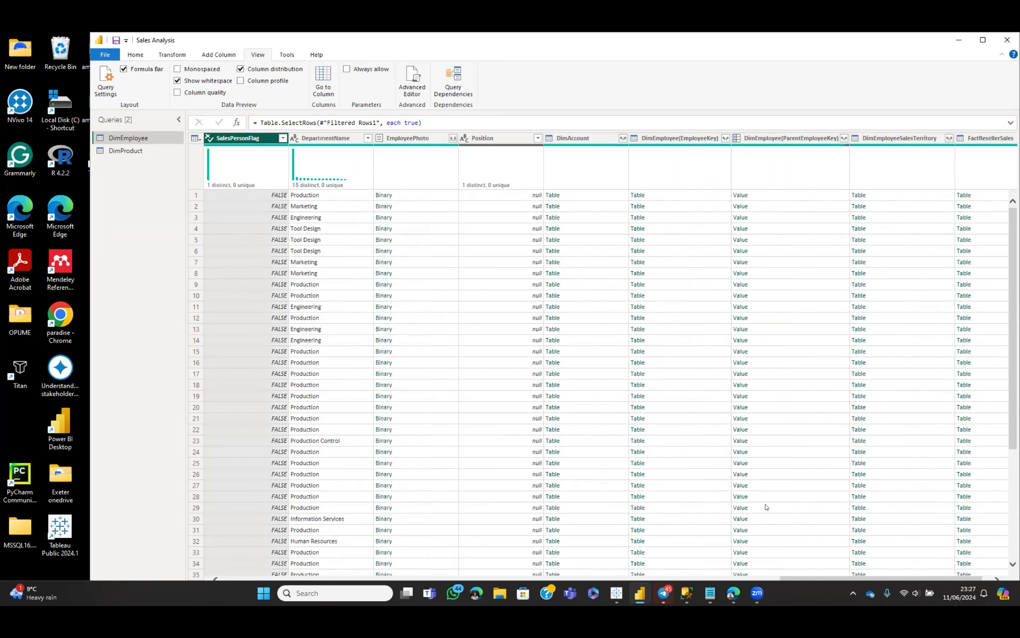
pyautogui.press('Left')
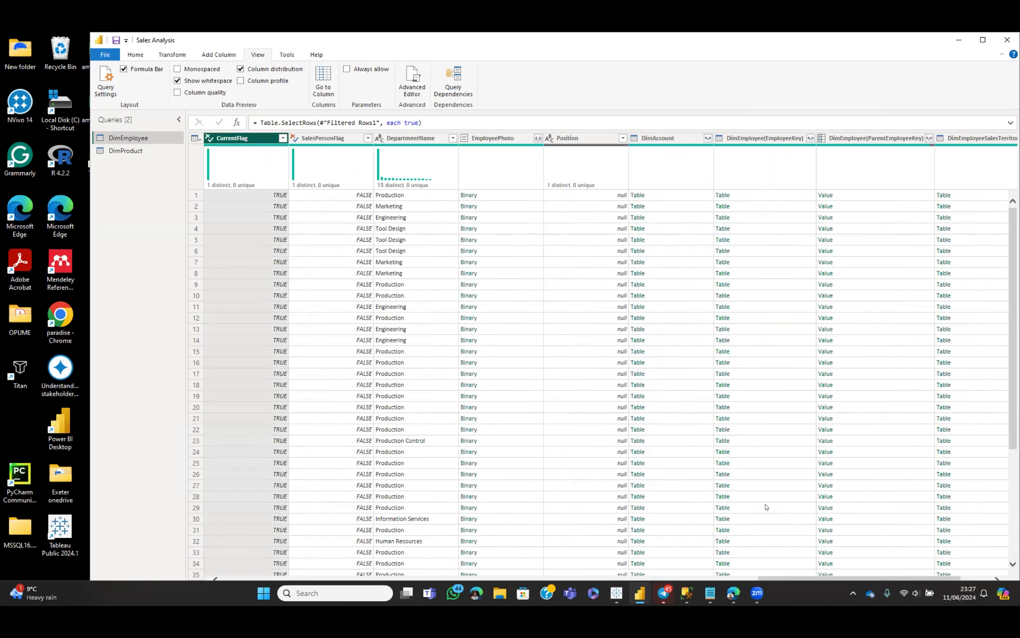
pyautogui.press('Left')
pyautogui.press('Left')
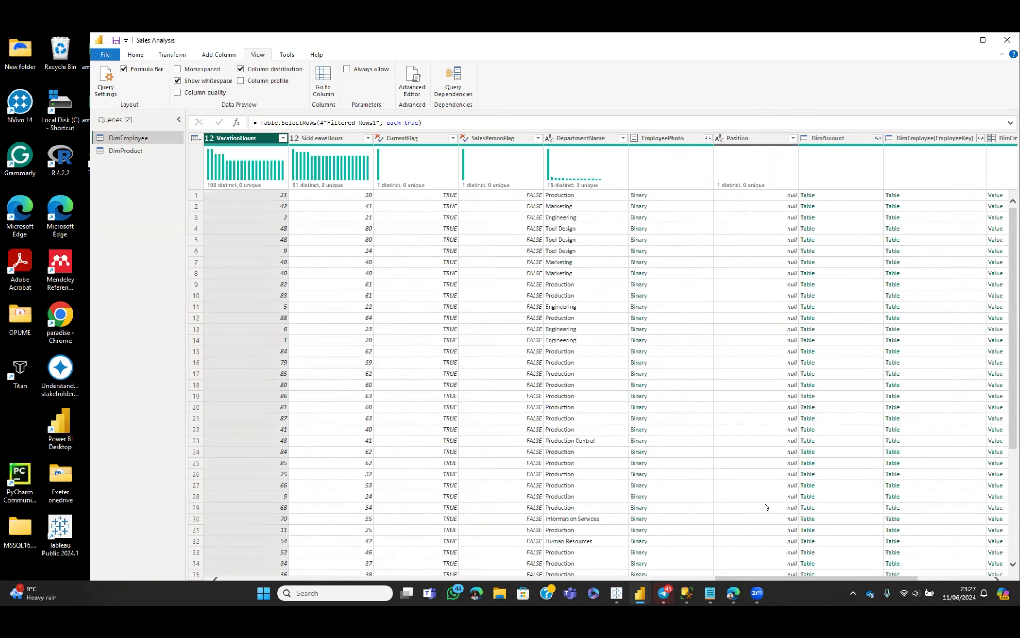
pyautogui.press('Left')
pyautogui.press('Left')
pyautogui.press('Left')
pyautogui.press('Left')
pyautogui.press('Left')
pyautogui.press('Left')
pyautogui.press('Left')
pyautogui.press('Left')
pyautogui.press('Left')
pyautogui.press('Left')
pyautogui.press('Left')
pyautogui.press('Left')
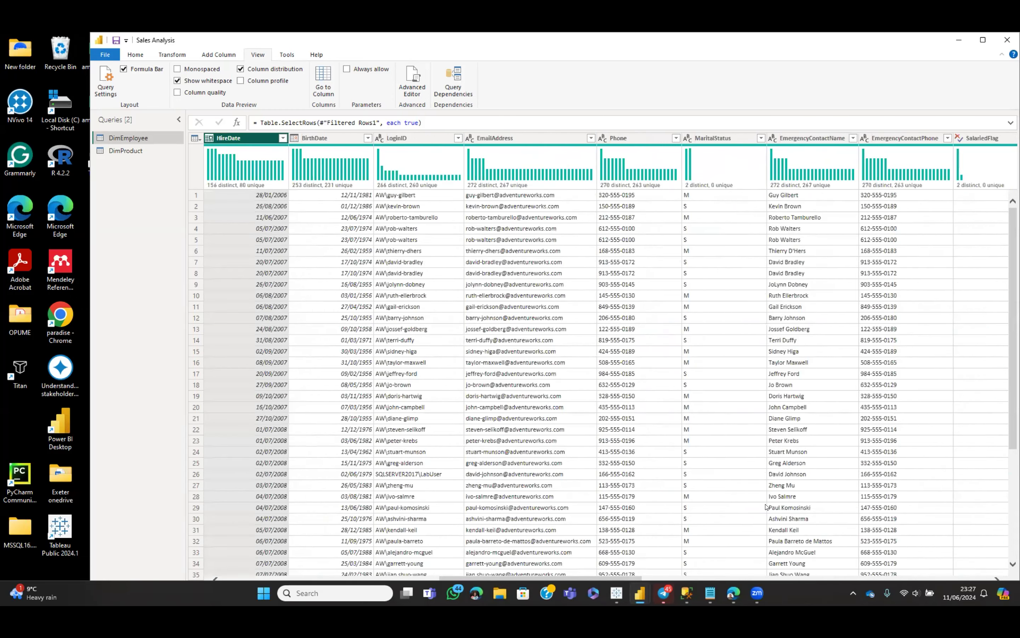
pyautogui.press('Left')
pyautogui.press('Left')
pyautogui.press('Left')
pyautogui.press('Left')
pyautogui.press('Left')
pyautogui.press('Left')
pyautogui.press('Left')
pyautogui.press('Left')
pyautogui.press('Left')
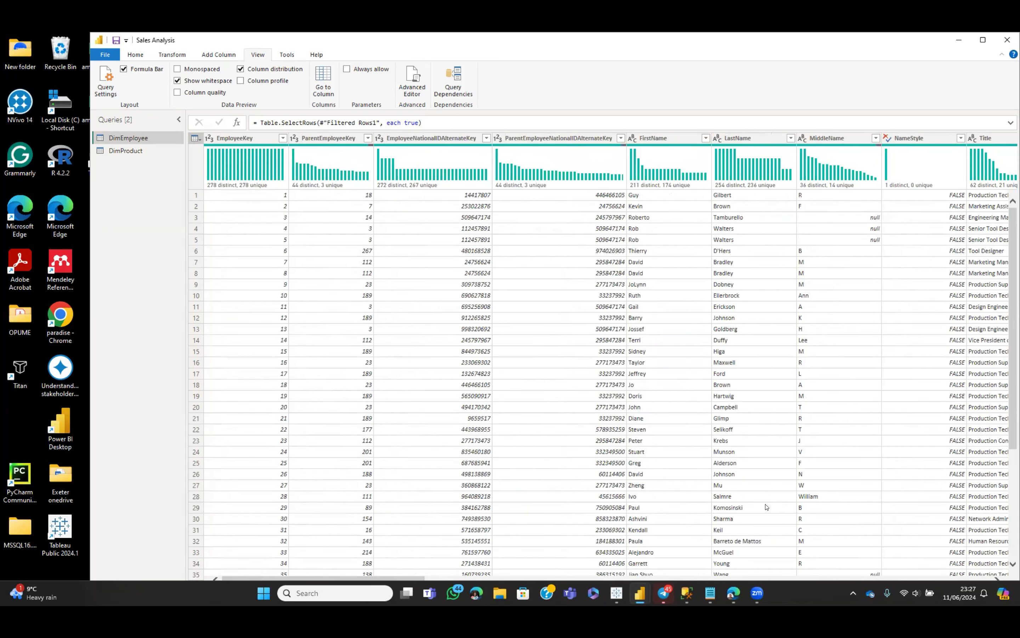
pyautogui.click(548, 137)
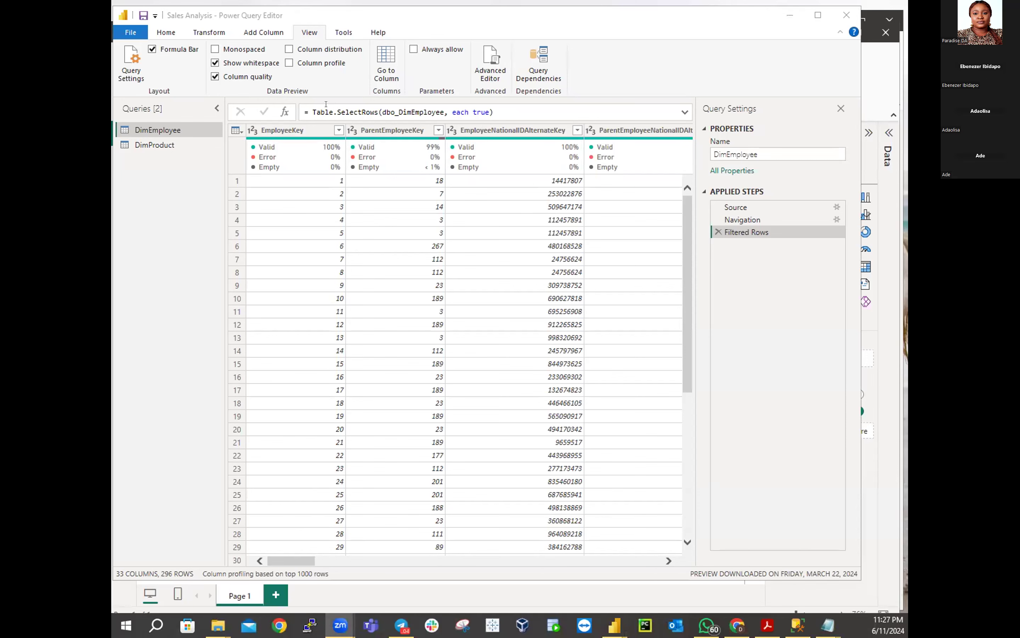
# Replace Column quality with Column distribution, then reload DimEmployee via DimProduct and back
pyautogui.click(215, 76)
pyautogui.click(289, 49)
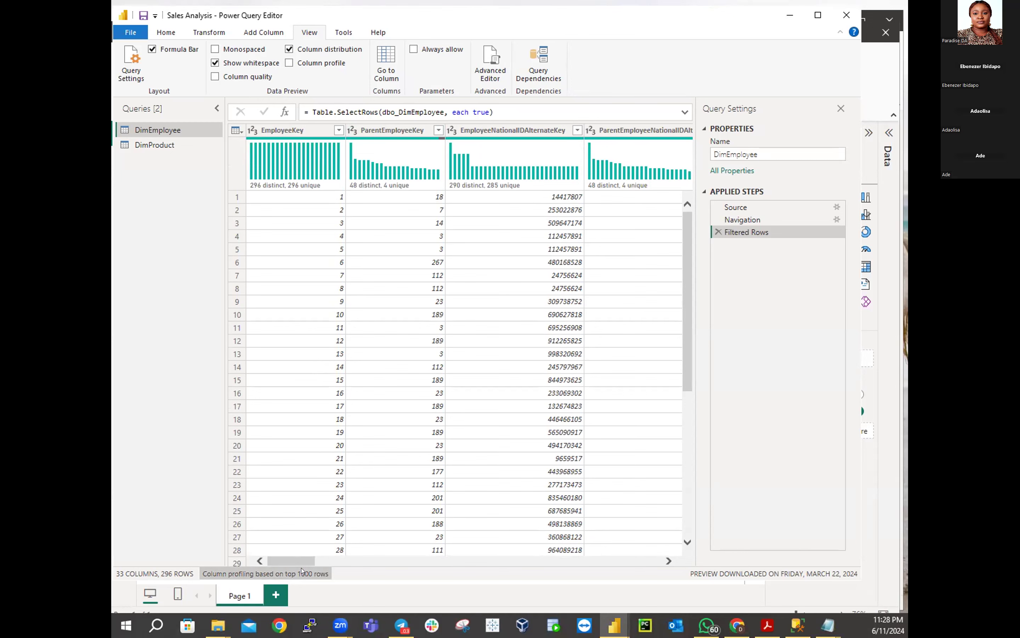
pyautogui.click(164, 145)
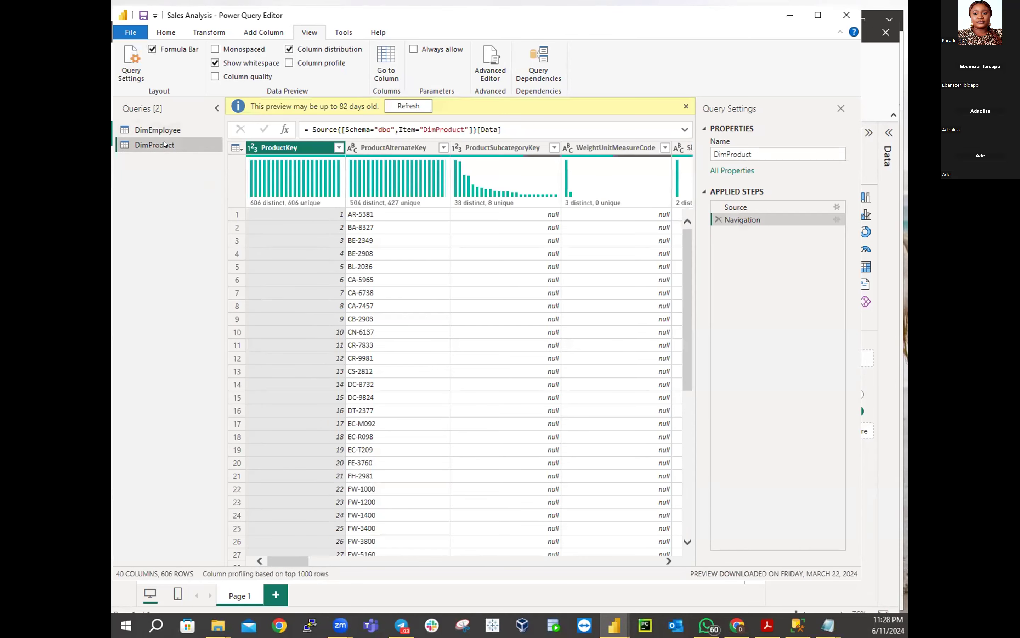
pyautogui.click(158, 130)
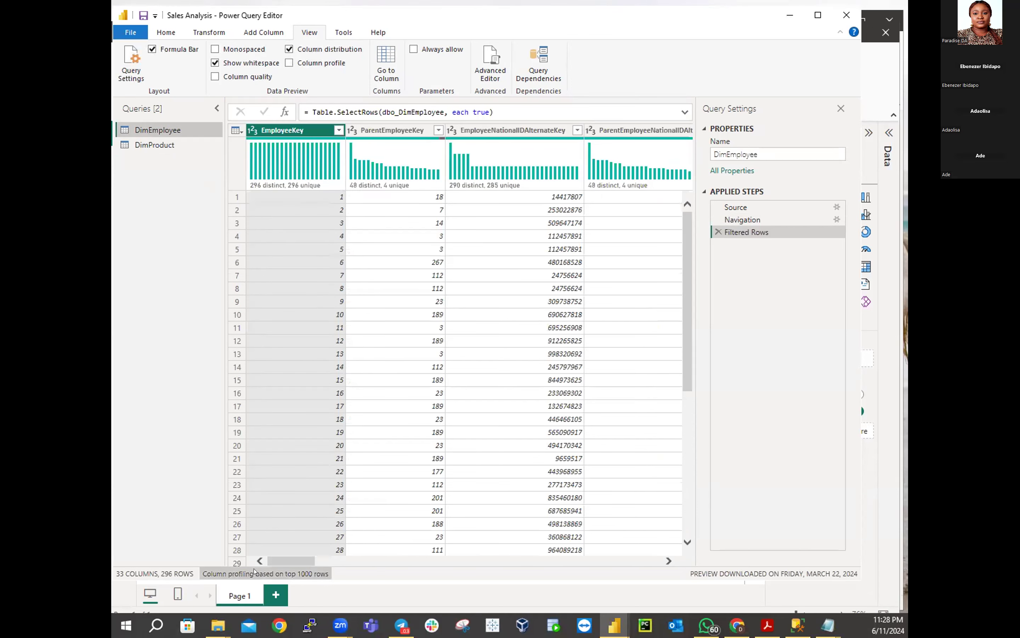
# Open the ParentEmployeeKey filter, clear (Select All), and scroll the value list to 177
pyautogui.click(394, 131)
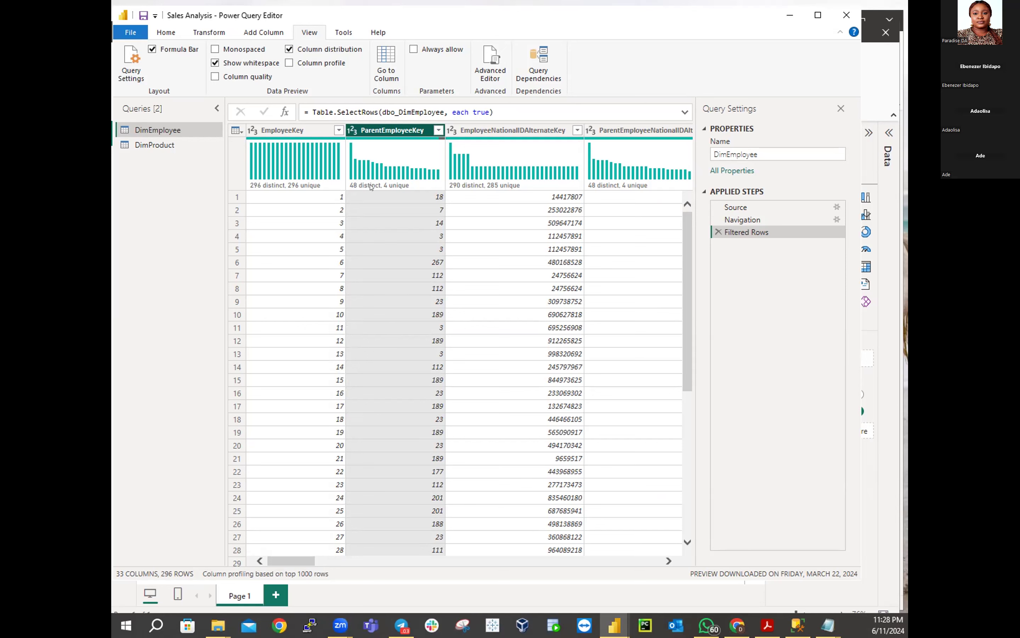
pyautogui.moveTo(370, 187)
pyautogui.click(438, 131)
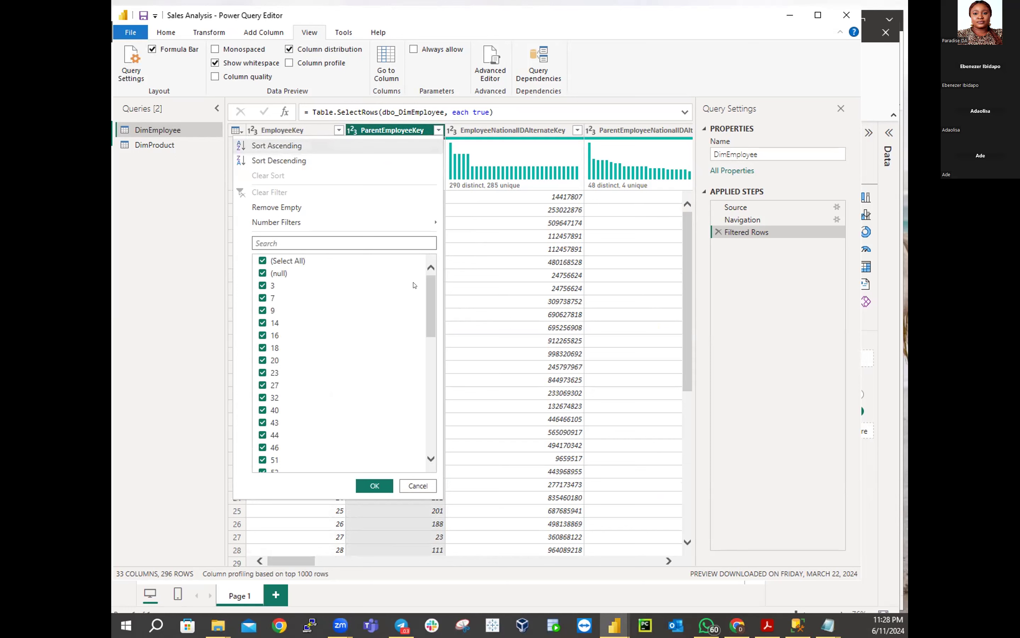
pyautogui.moveTo(424, 292)
pyautogui.mouseDown()
pyautogui.moveTo(423, 405)
pyautogui.moveTo(419, 279)
pyautogui.mouseUp()
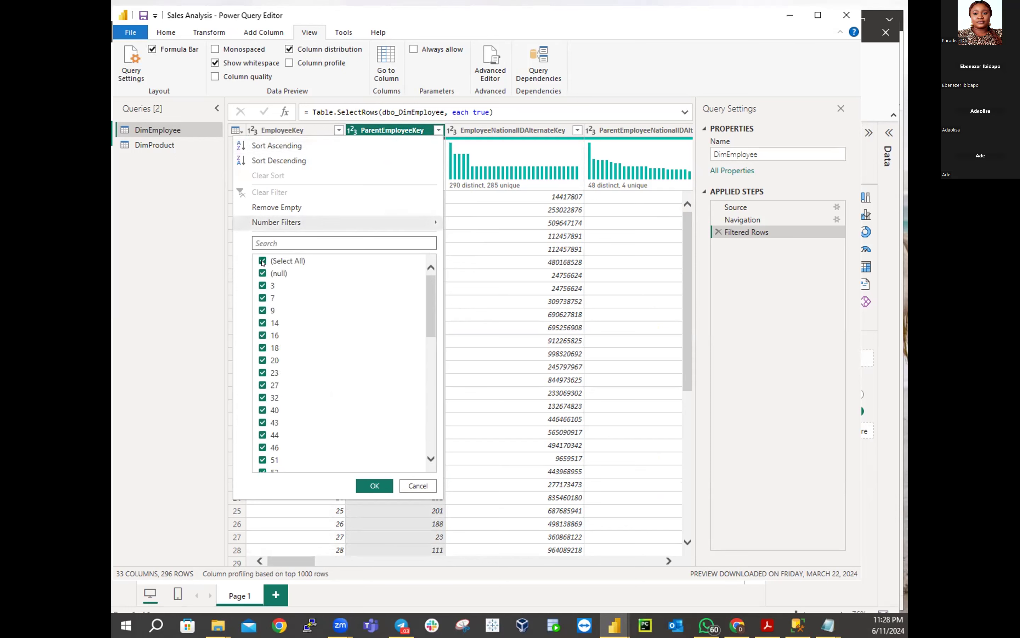
pyautogui.click(274, 264)
pyautogui.moveTo(426, 302); pyautogui.dragTo(423, 422)
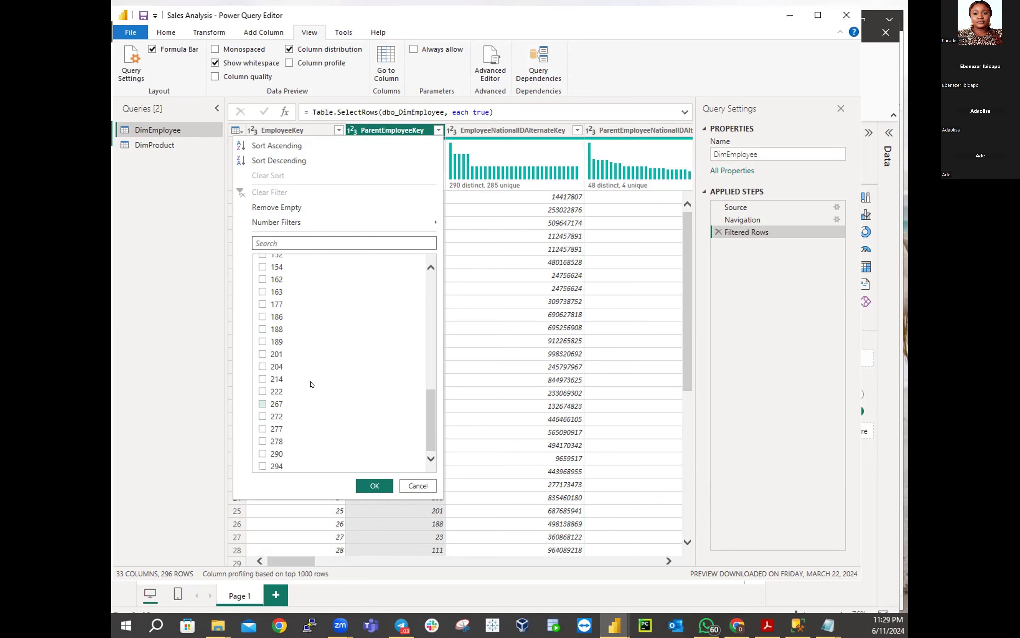
# Keep only ParentEmployeeKey 177 in DimEmployee, leaving 6 employees
pyautogui.click(262, 304)
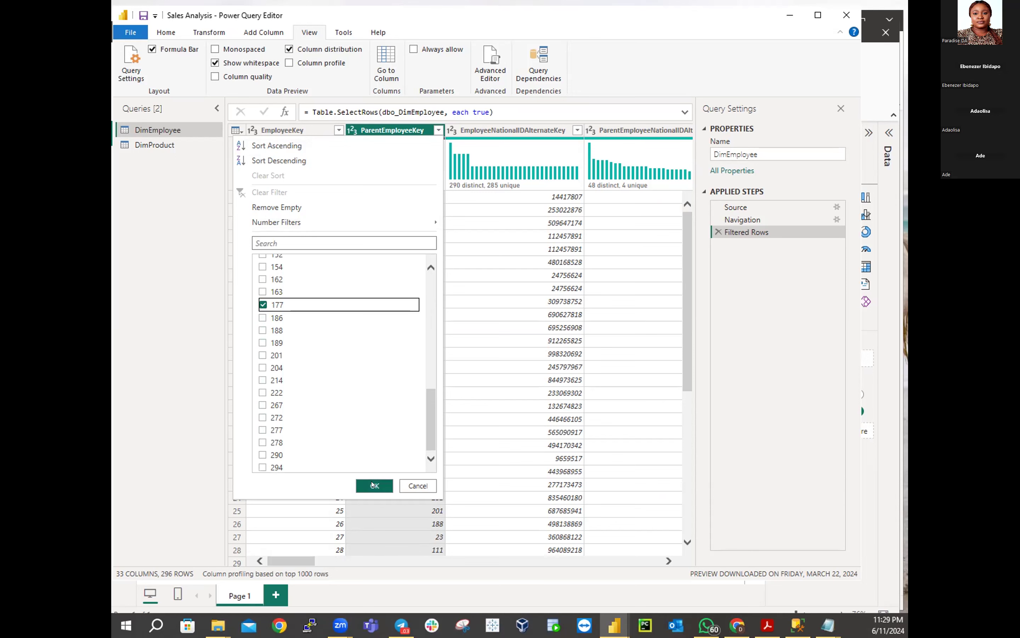
pyautogui.click(370, 485)
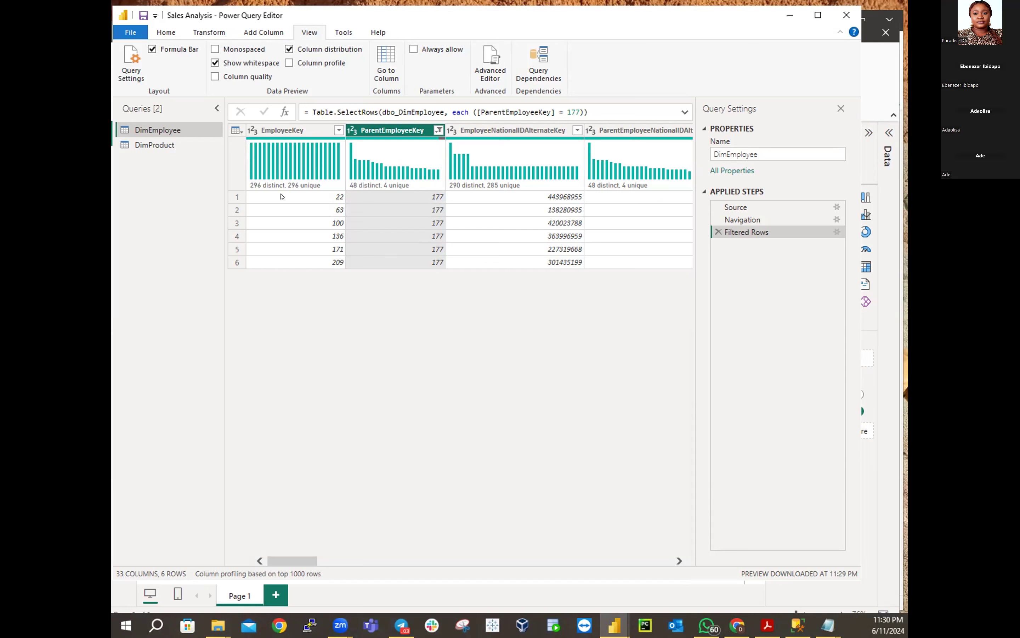
# Reselect all ParentEmployeeKey values to restore 296 rows, then scroll right to the Position column
pyautogui.moveTo(304, 185)
pyautogui.click(438, 130)
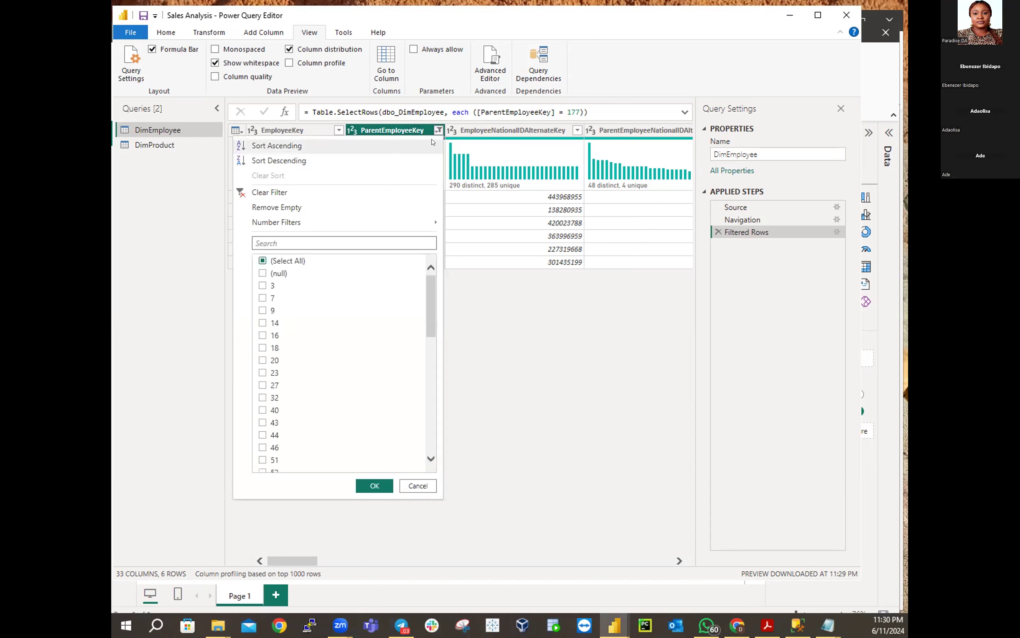
pyautogui.click(263, 261)
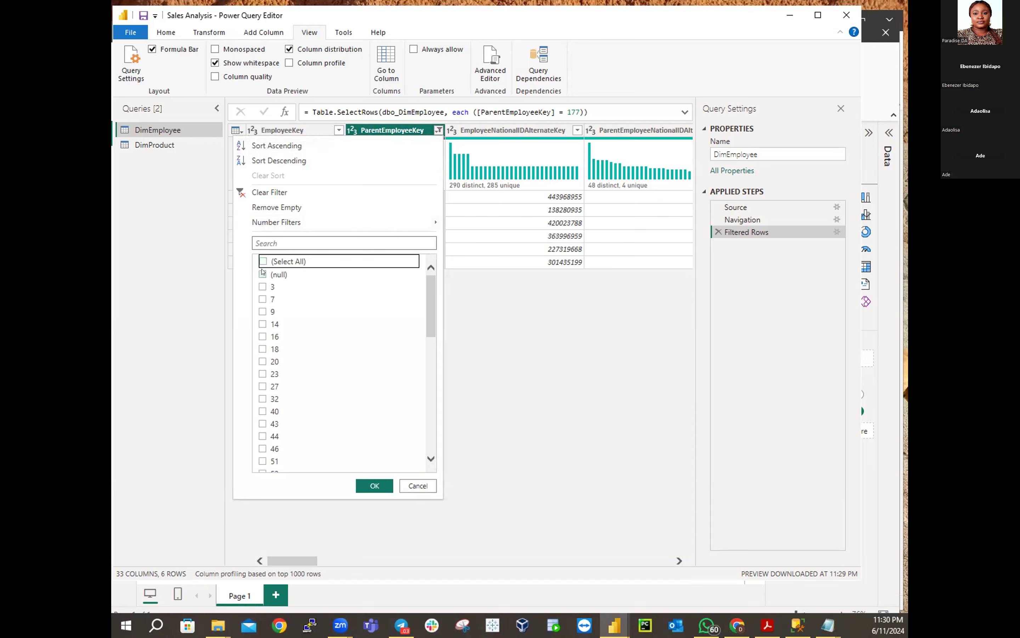
pyautogui.click(262, 261)
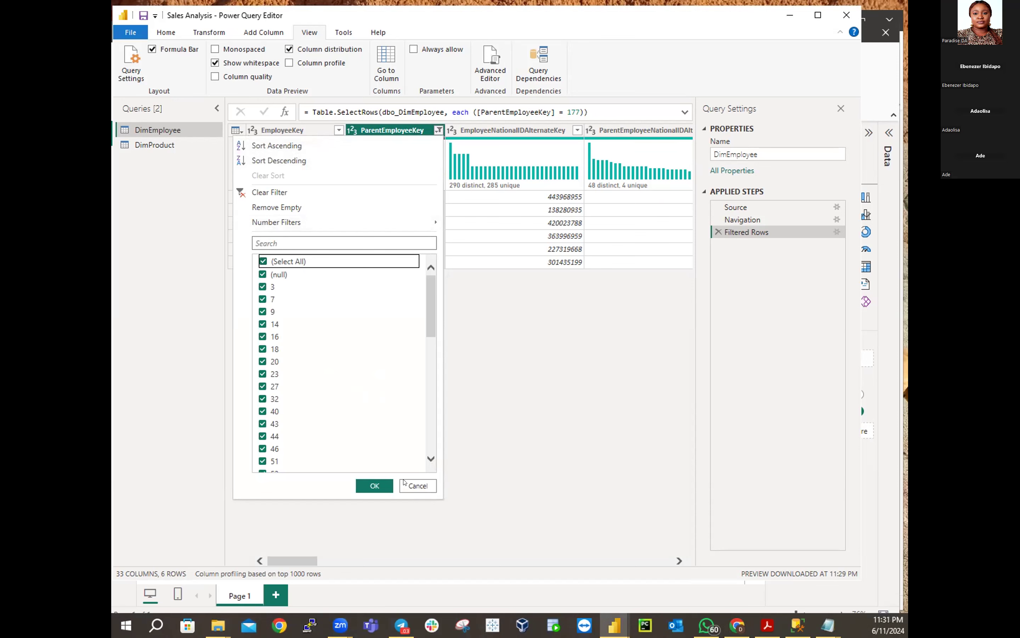
pyautogui.click(375, 486)
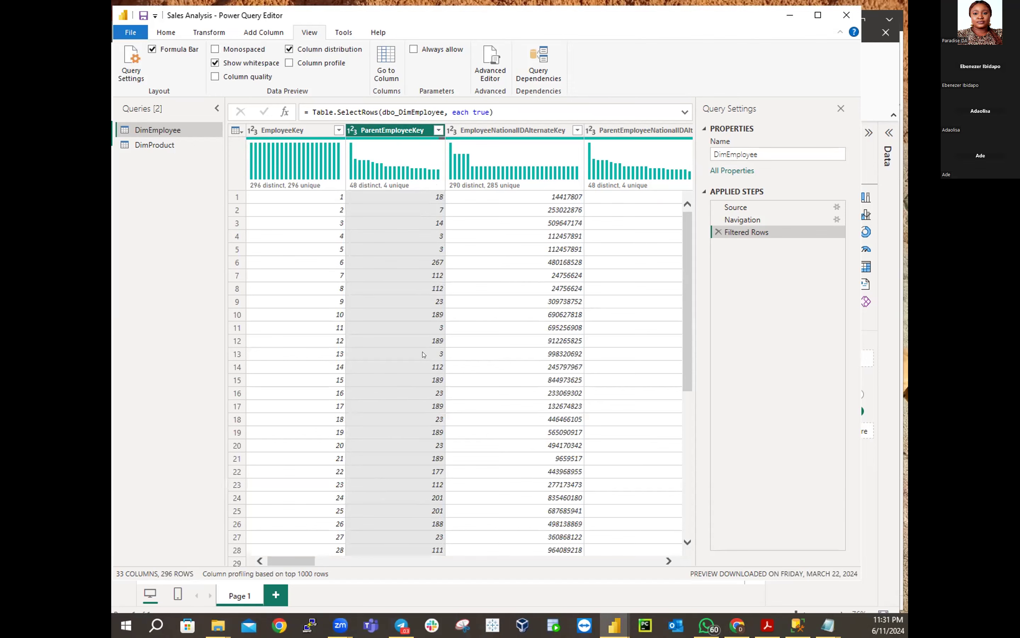
pyautogui.moveTo(284, 562); pyautogui.dragTo(570, 551)
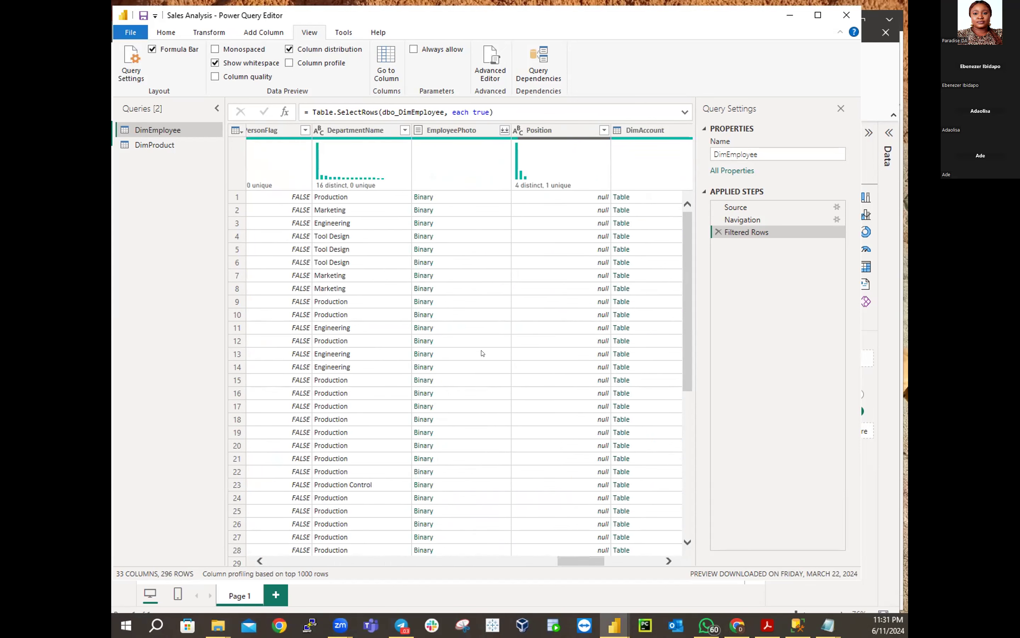
# Filter Position to Sales Director, Sales Manager and Sales Representative, excluding null values
pyautogui.click(556, 133)
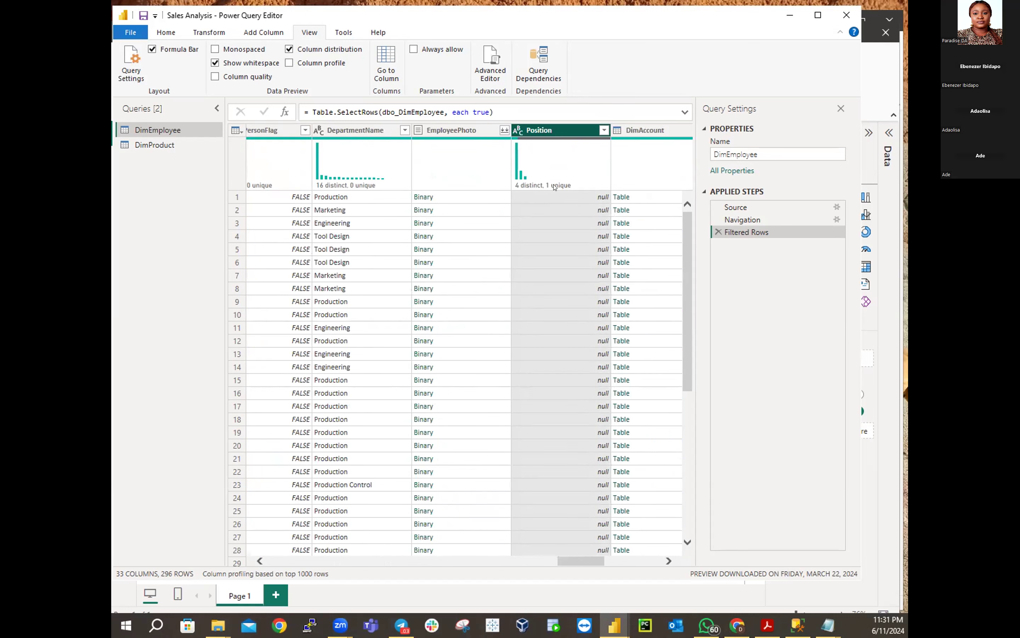
pyautogui.moveTo(554, 187)
pyautogui.click(604, 131)
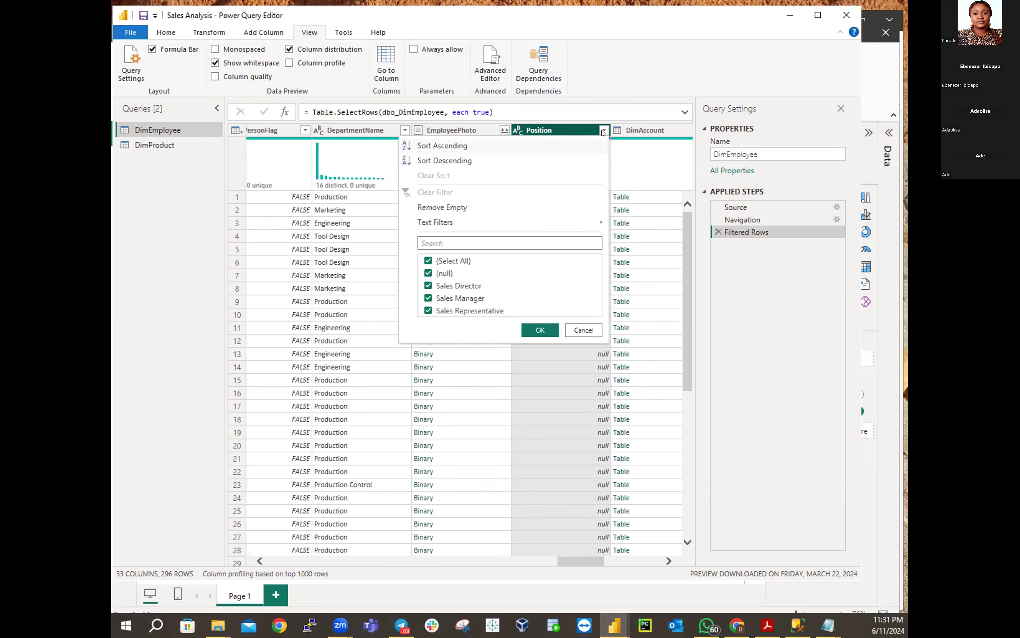
pyautogui.click(427, 261)
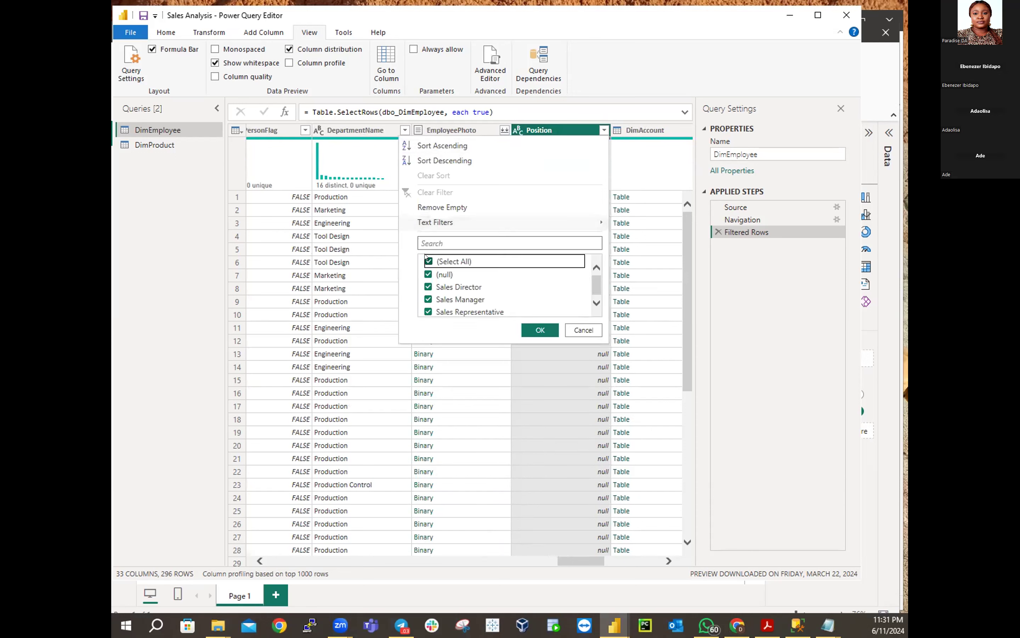
pyautogui.click(428, 287)
pyautogui.click(428, 299)
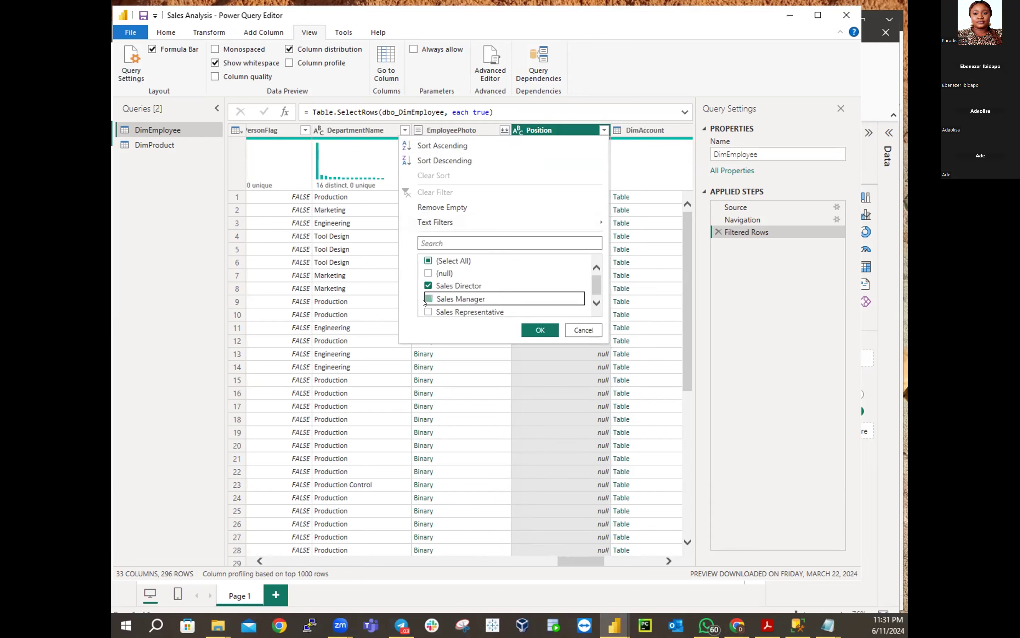
pyautogui.click(428, 311)
pyautogui.click(523, 333)
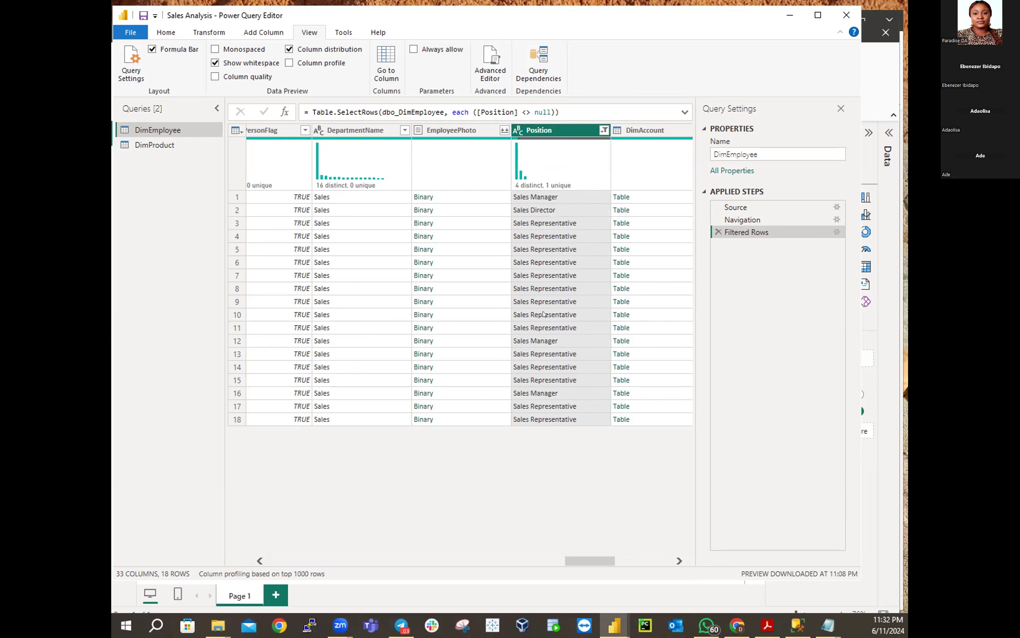
# Filter the Position column to Sales Director only
pyautogui.click(542, 213)
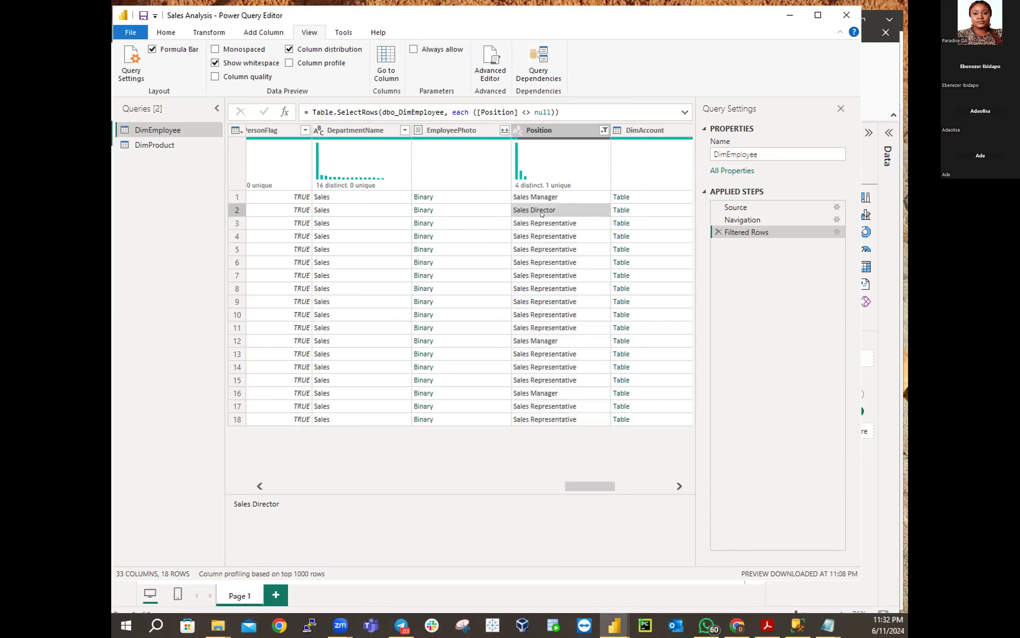
pyautogui.moveTo(601, 150)
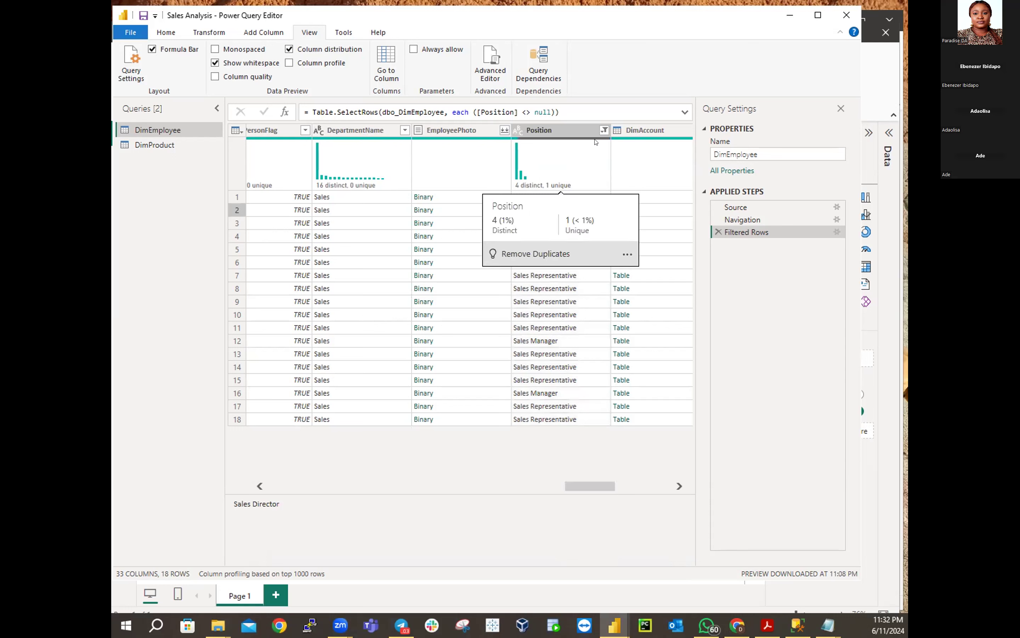
pyautogui.click(604, 130)
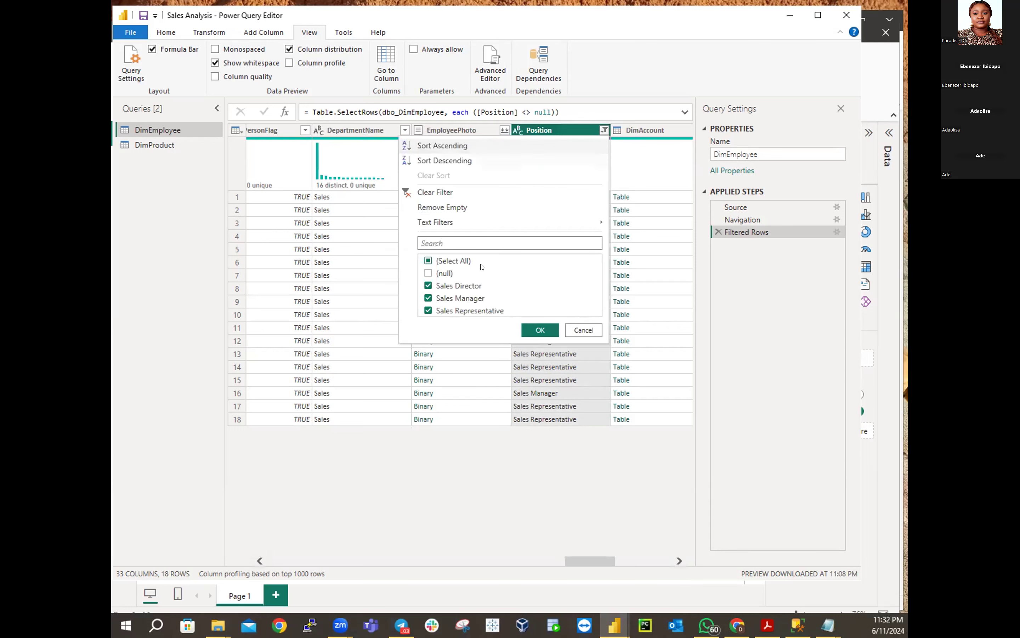
pyautogui.click(428, 261)
pyautogui.click(428, 286)
pyautogui.click(542, 331)
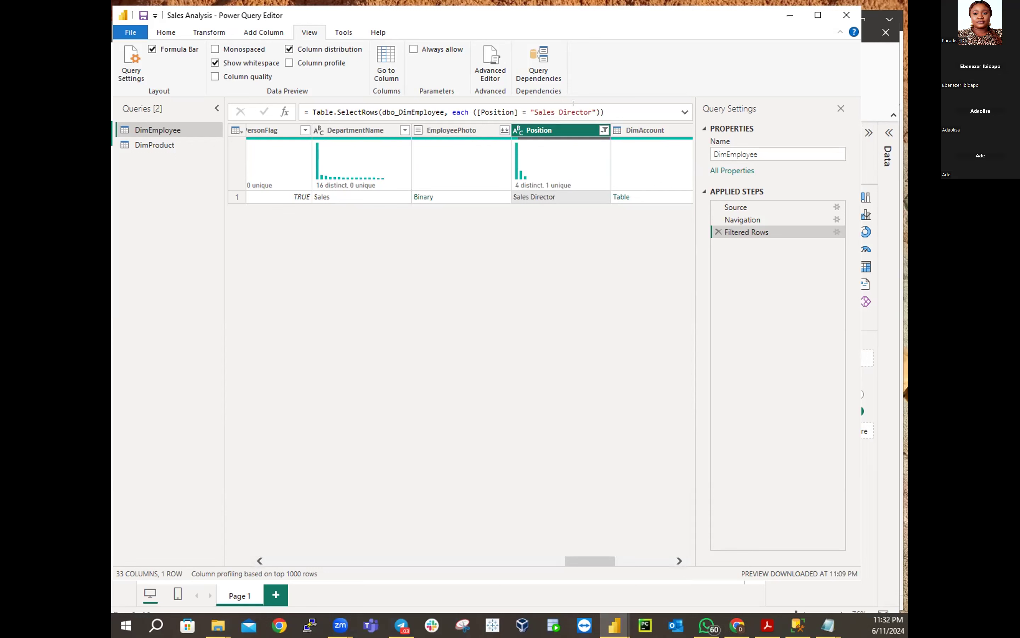
# Switch the Position filter to show only rows with a null Position
pyautogui.click(604, 130)
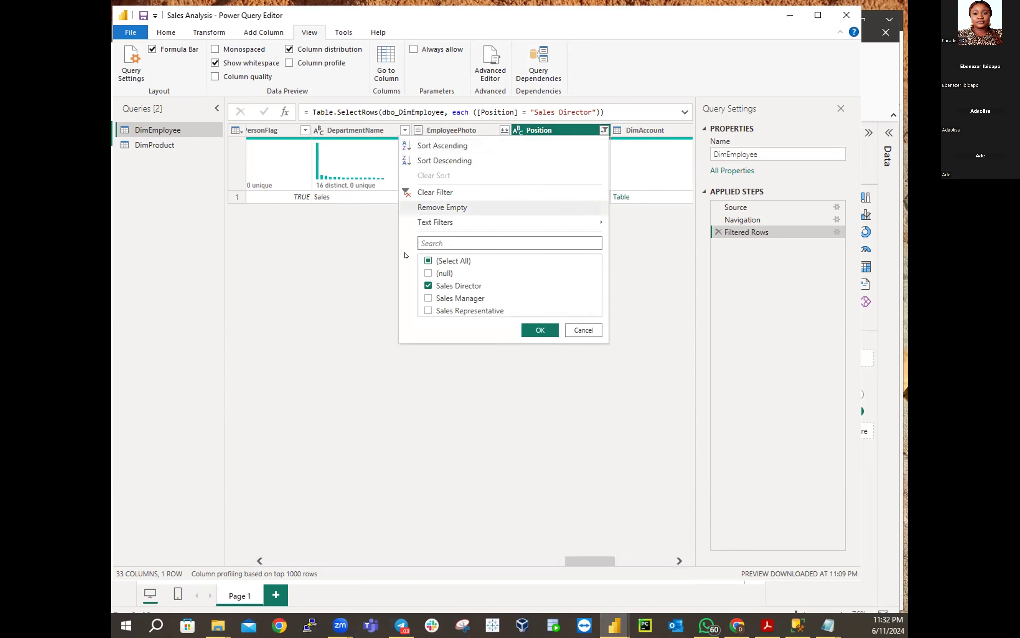
pyautogui.click(428, 261)
pyautogui.click(428, 275)
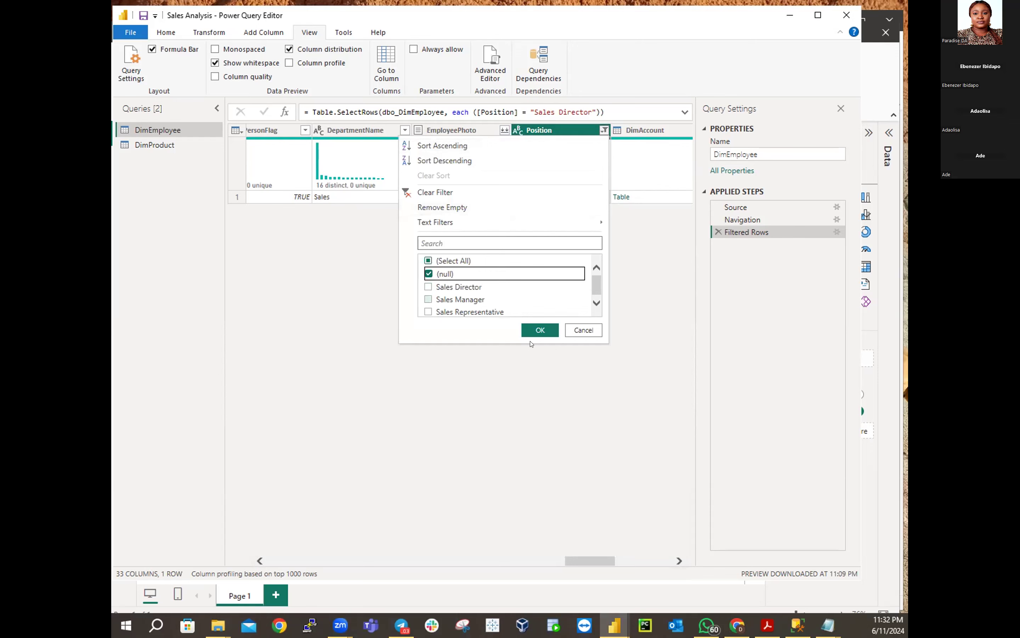
pyautogui.click(541, 331)
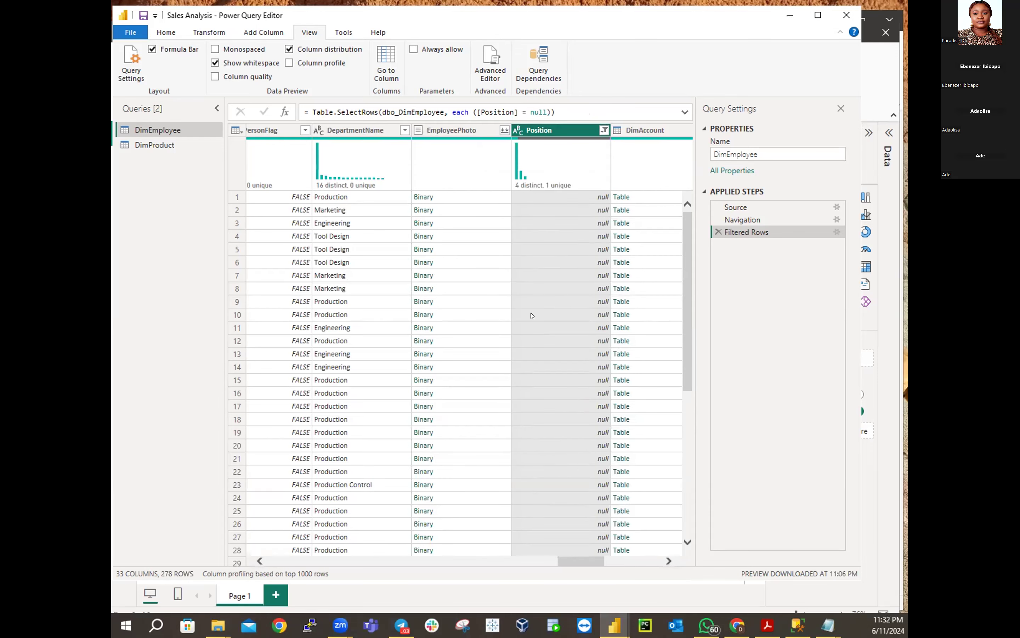
# Change the Position filter to Sales Representative only, leaving 14 rows
pyautogui.click(603, 131)
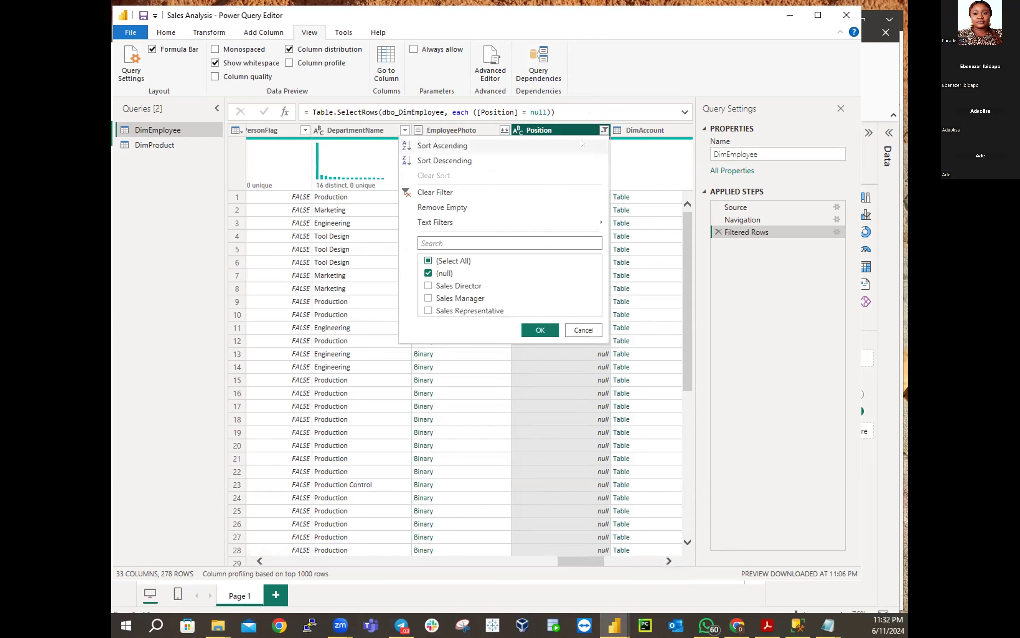
pyautogui.click(429, 274)
pyautogui.click(428, 312)
pyautogui.click(552, 328)
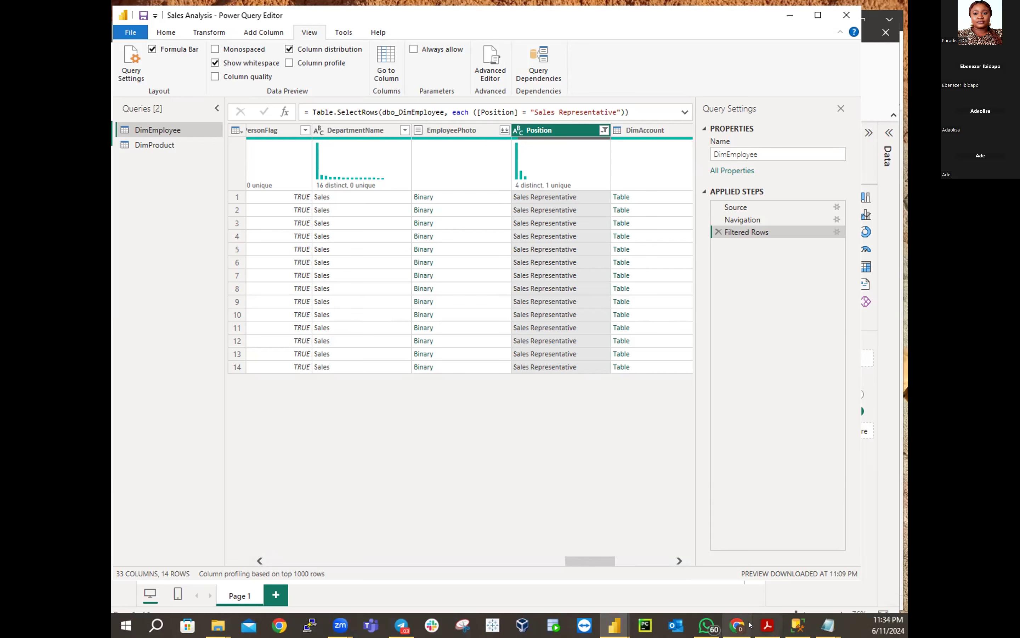
# Switch to the main Power BI report and open the full Get Data connector list
pyautogui.click(605, 623)
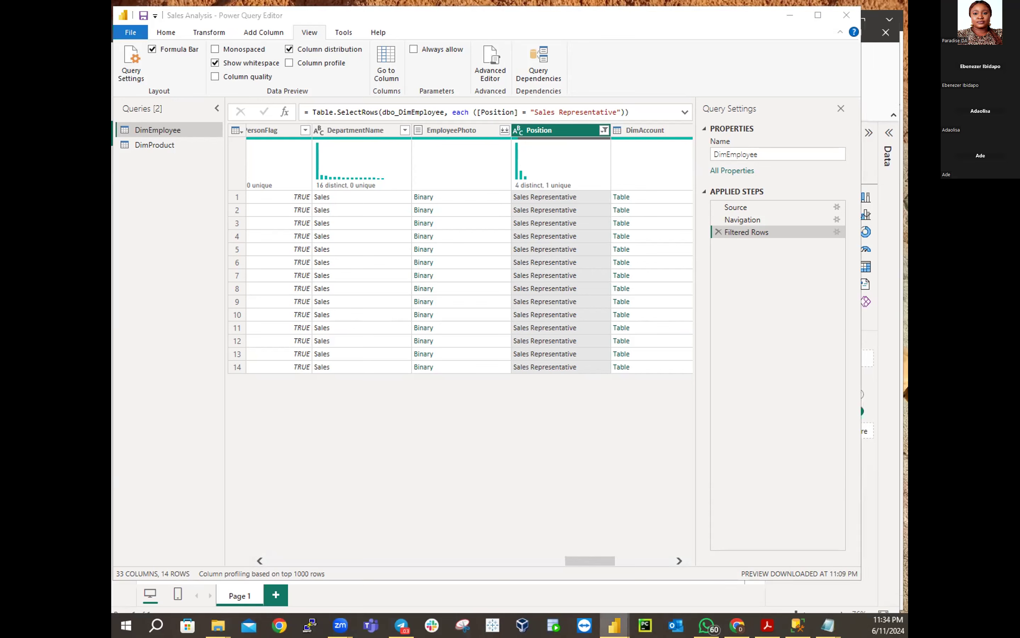
pyautogui.click(690, 581)
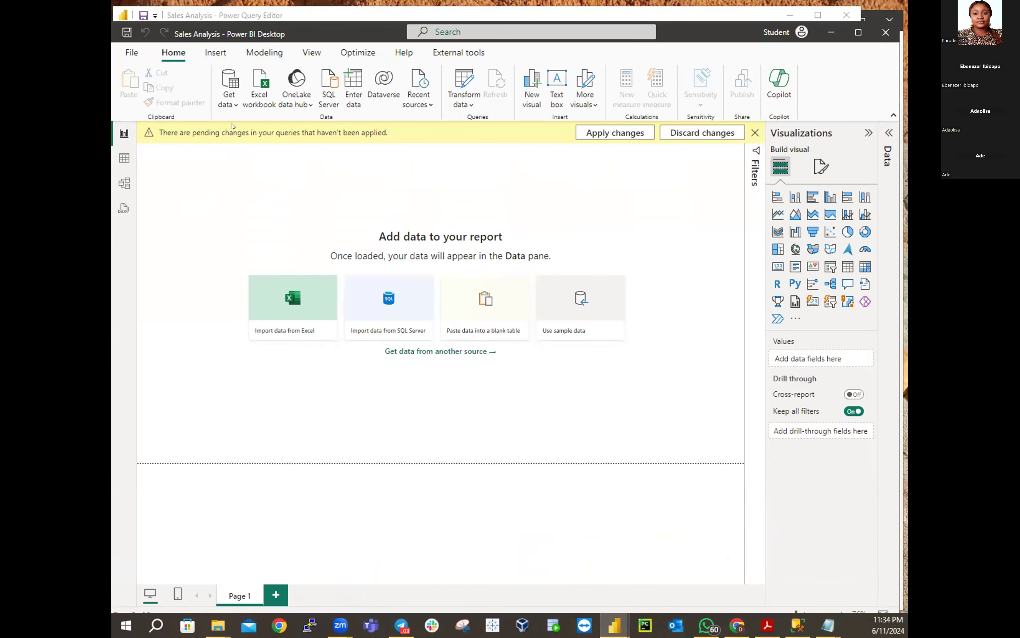
pyautogui.click(233, 106)
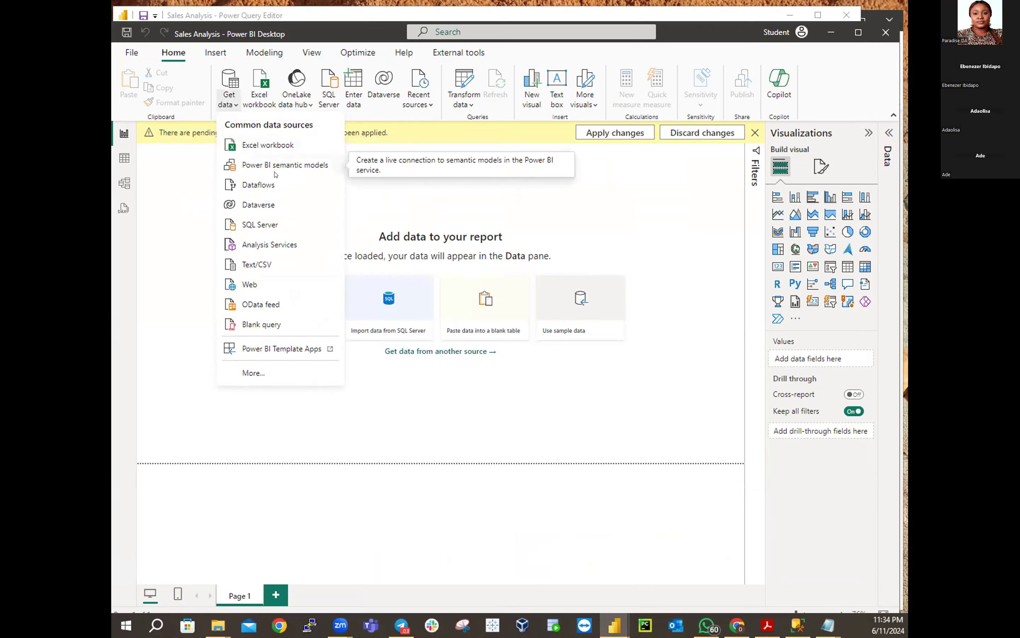
pyautogui.click(255, 373)
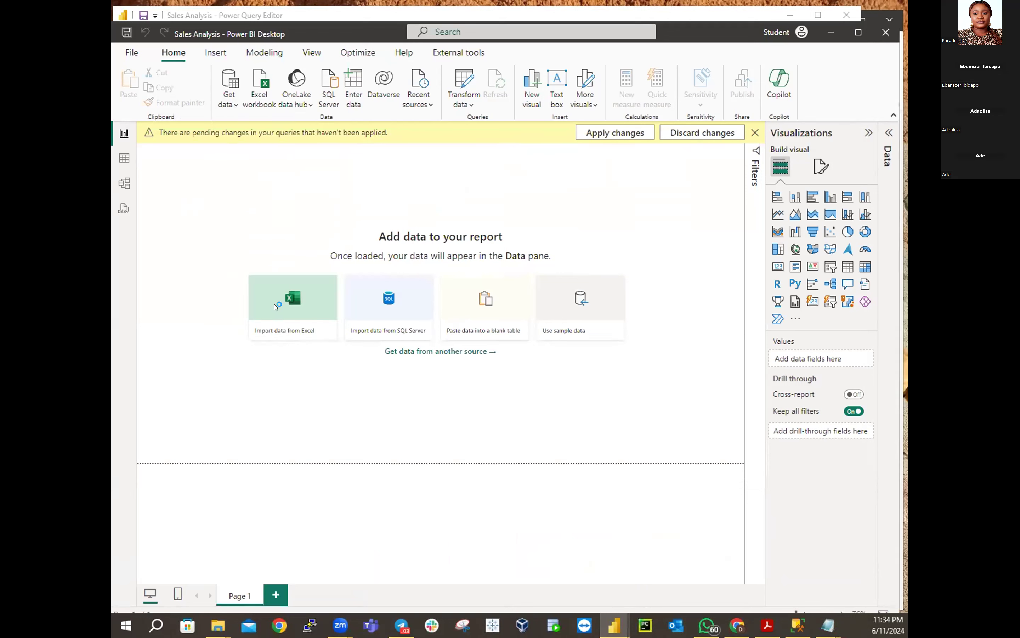
# Browse the connectors, cancel without connecting, and return to the Power Query Editor
pyautogui.scroll(-3, 533, 274)
pyautogui.scroll(-3, 533, 274)
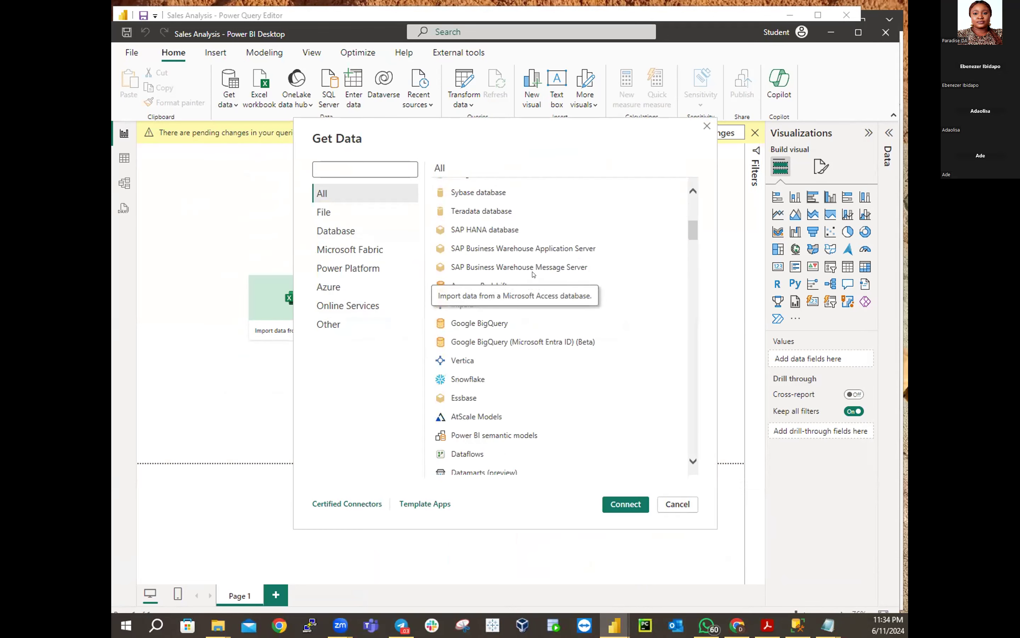
pyautogui.scroll(-2, 533, 275)
pyautogui.scroll(-3, 533, 274)
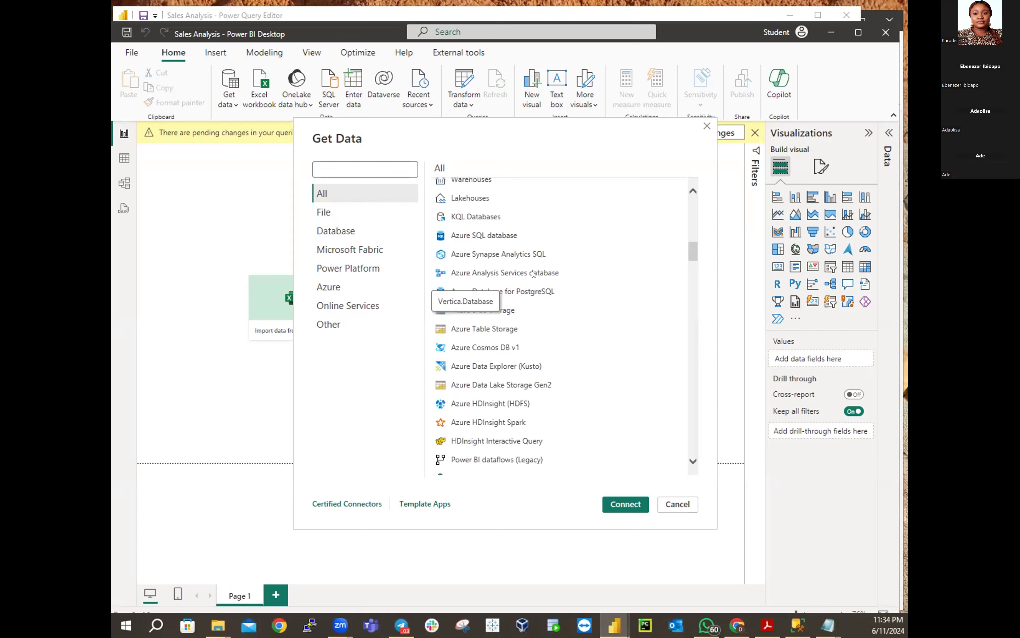
pyautogui.click(666, 504)
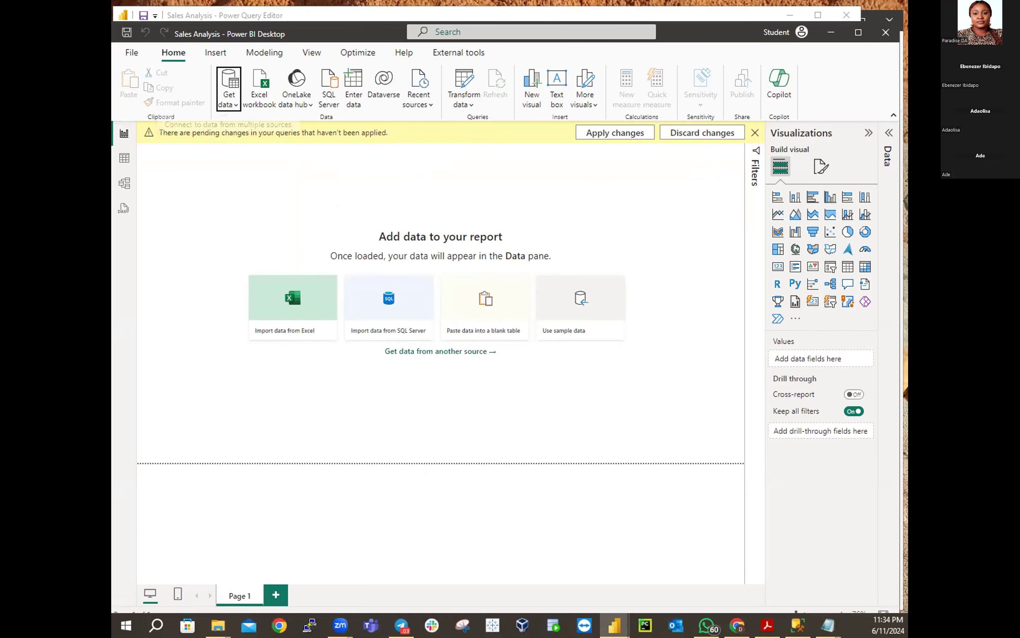
pyautogui.moveTo(615, 624)
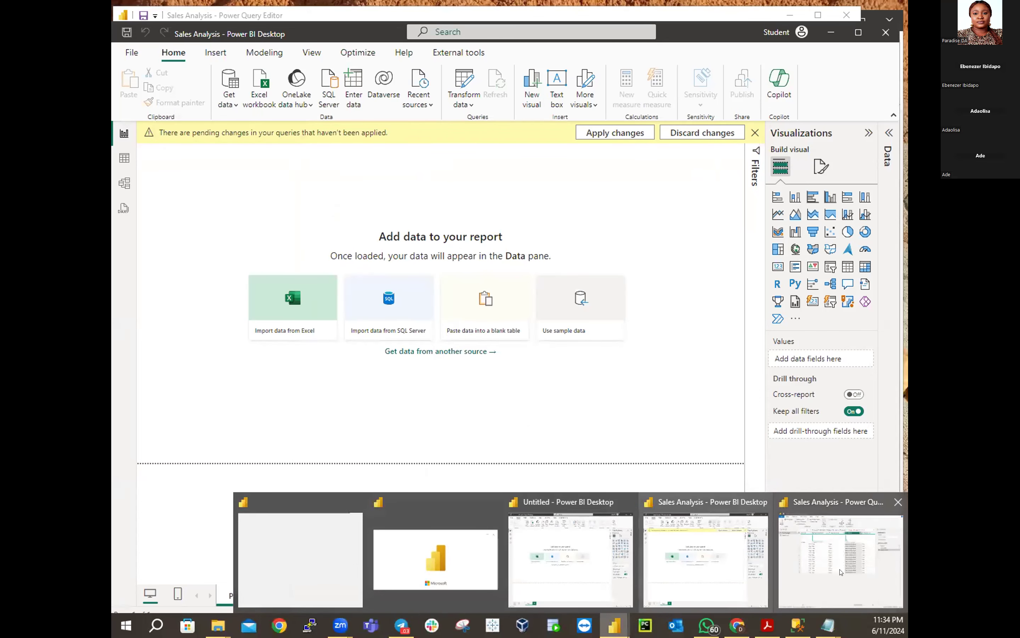
pyautogui.click(821, 561)
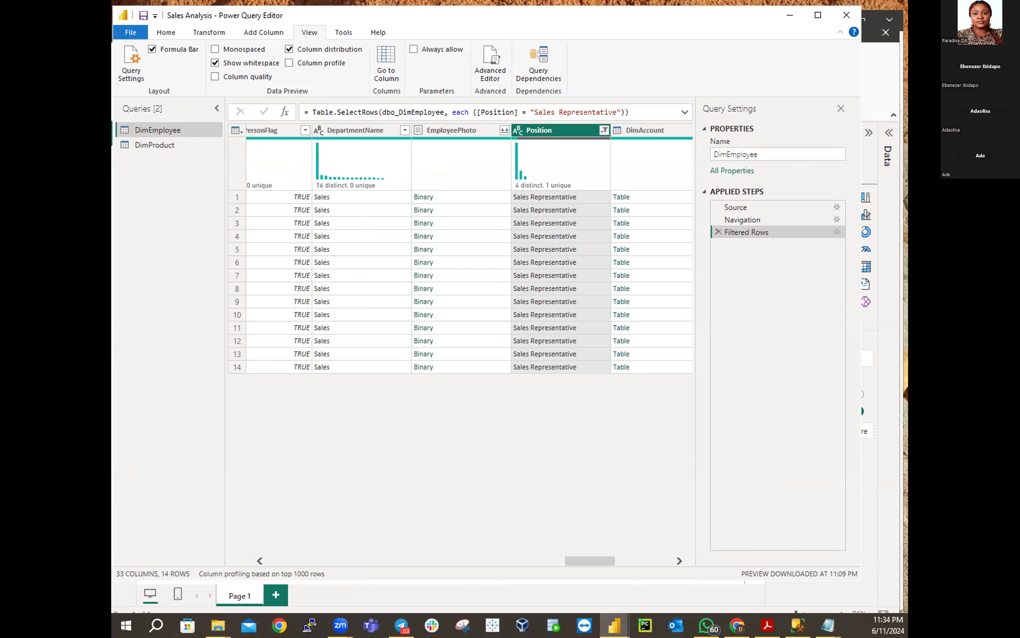
# Turn off column distribution, select all Position values to restore 296 rows, and enable column profile
pyautogui.click(288, 48)
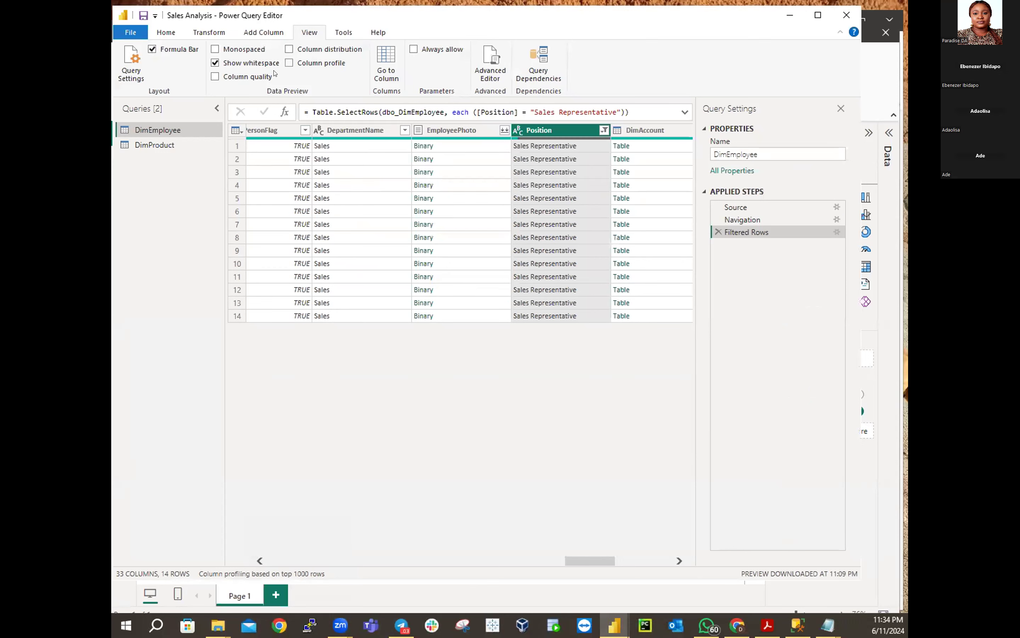
pyautogui.click(604, 130)
pyautogui.click(426, 260)
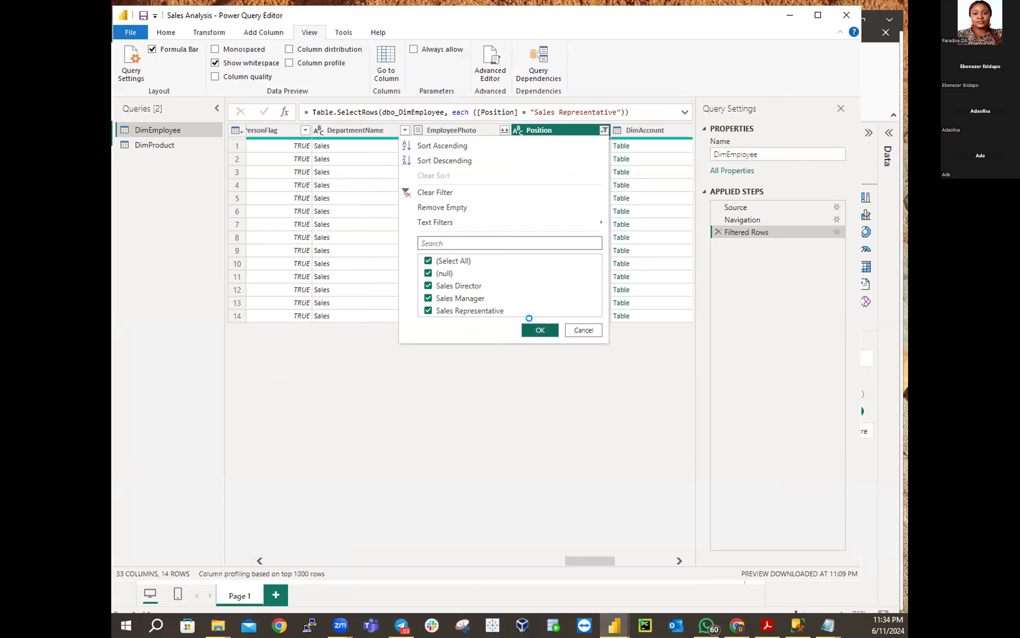
pyautogui.click(540, 330)
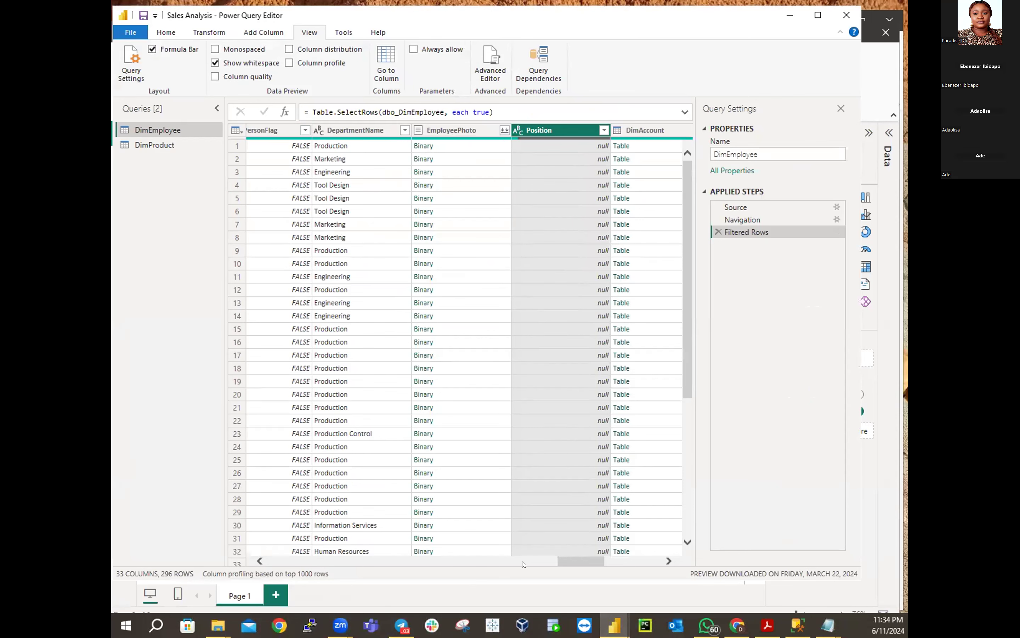
pyautogui.moveTo(572, 566); pyautogui.dragTo(177, 581)
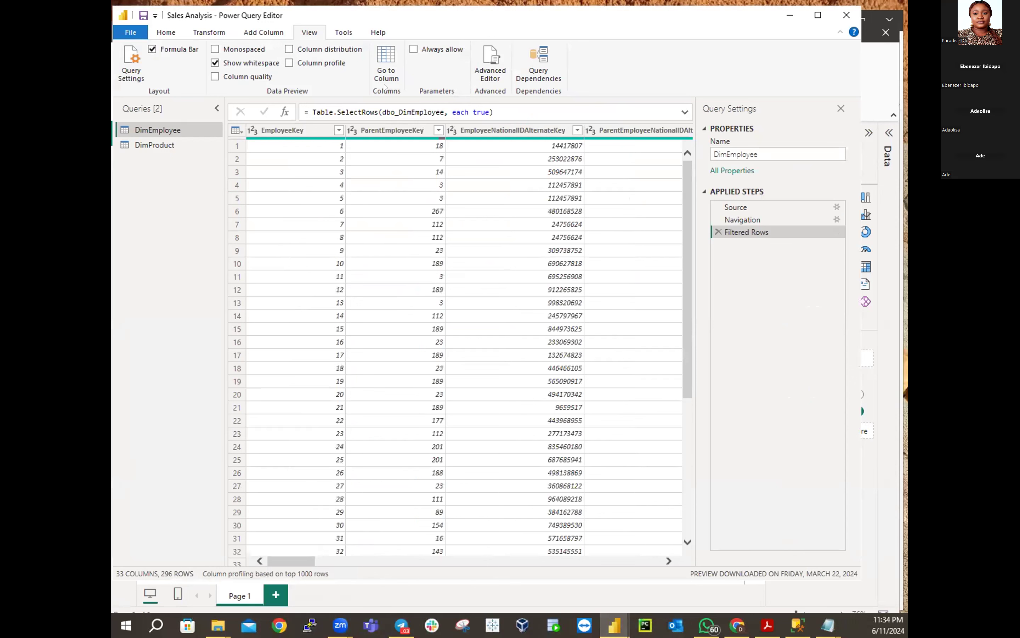
pyautogui.click(288, 63)
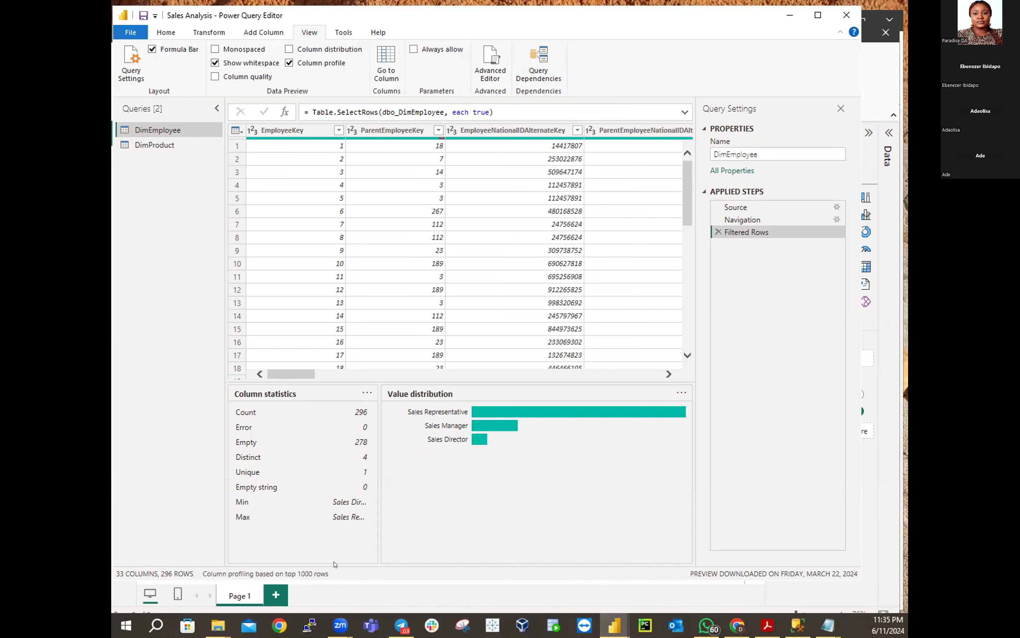
# Review column profiles for EmployeeKey, ParentEmployeeKey and EmployeeNationalIDAlternateKey
pyautogui.click(282, 364)
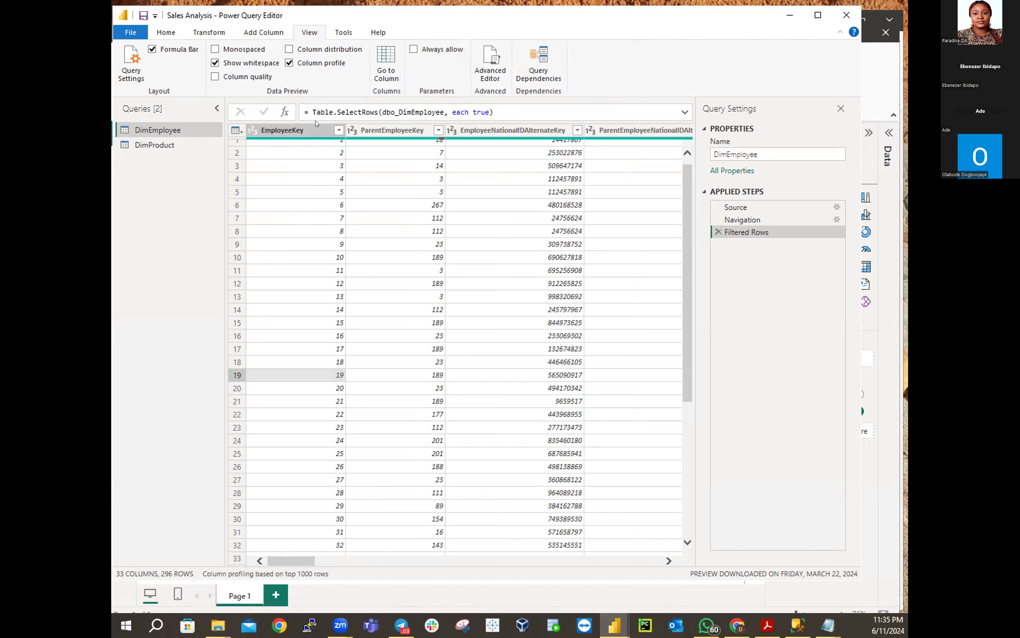
pyautogui.click(295, 130)
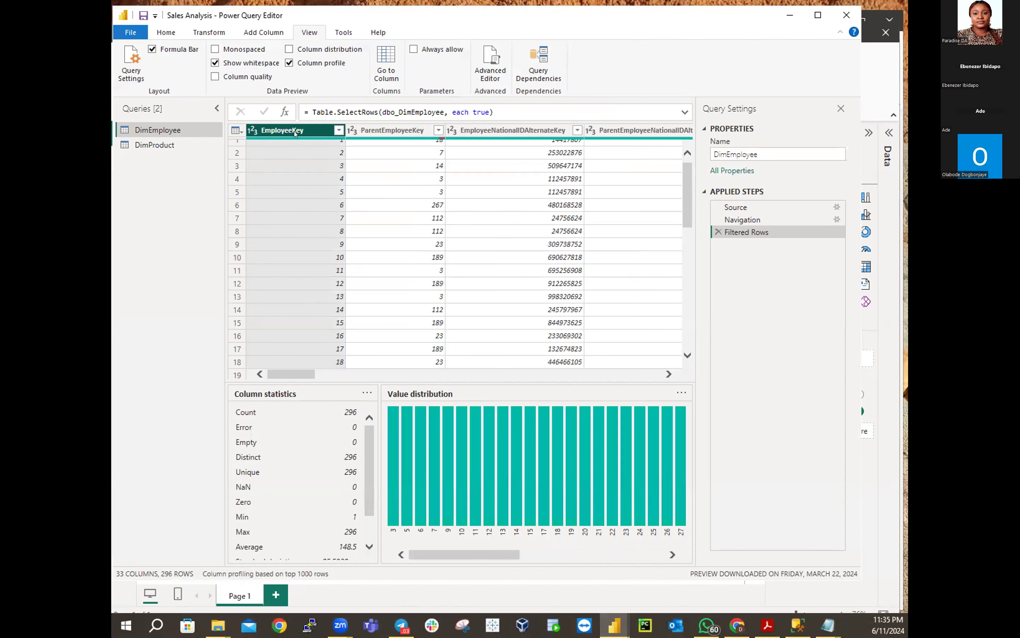
pyautogui.click(387, 131)
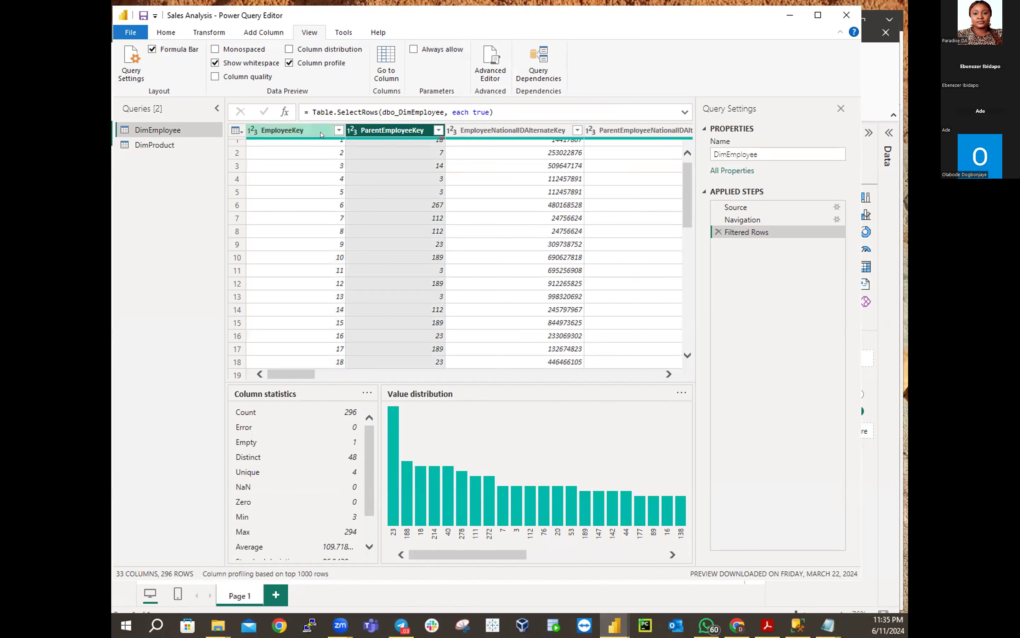
pyautogui.click(297, 132)
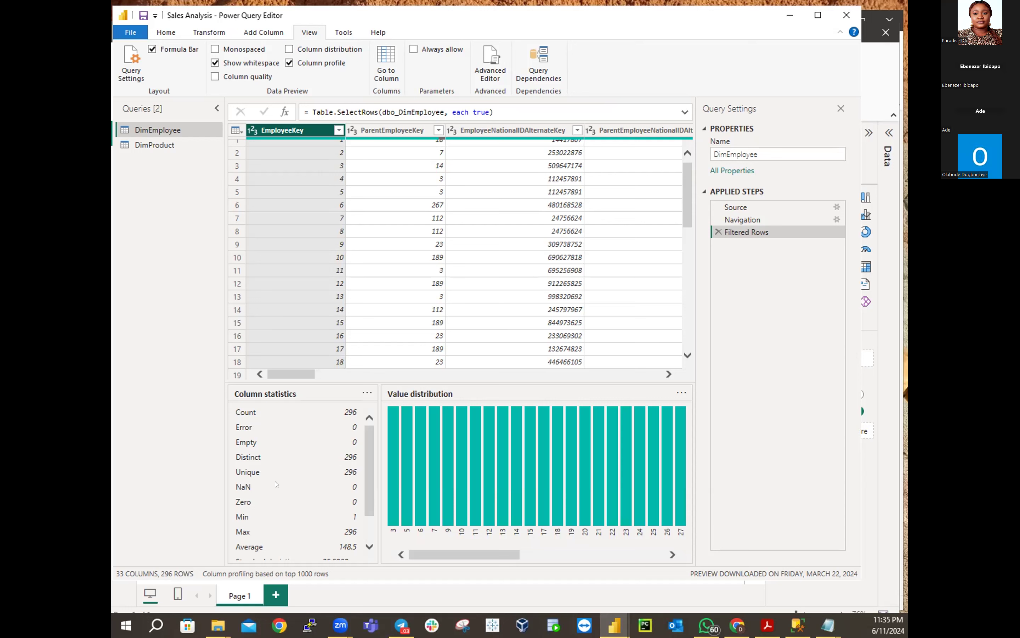
pyautogui.scroll(-1, 292, 481)
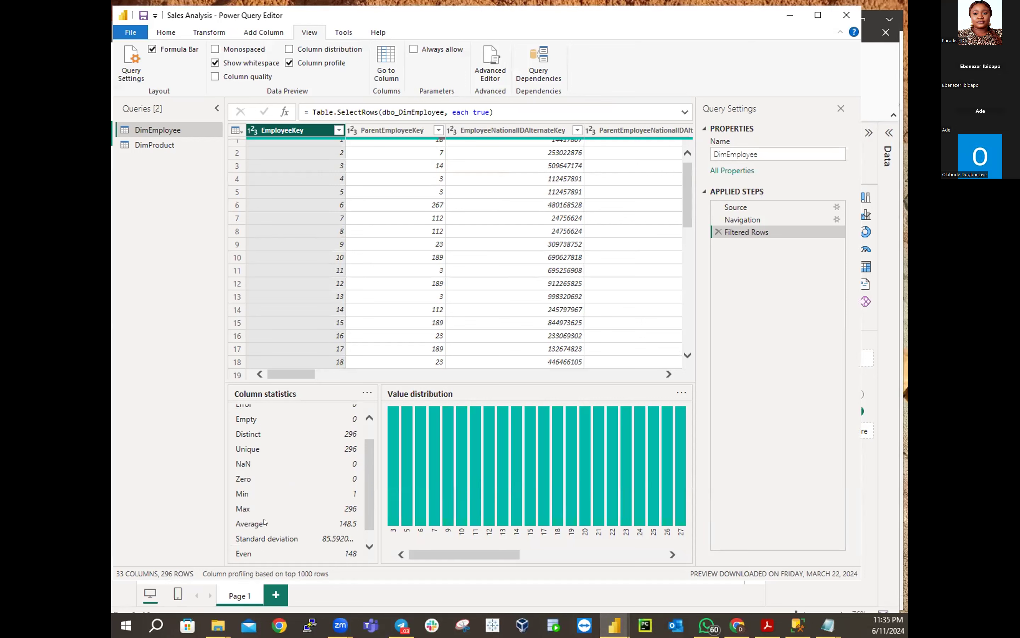
pyautogui.scroll(-1, 306, 511)
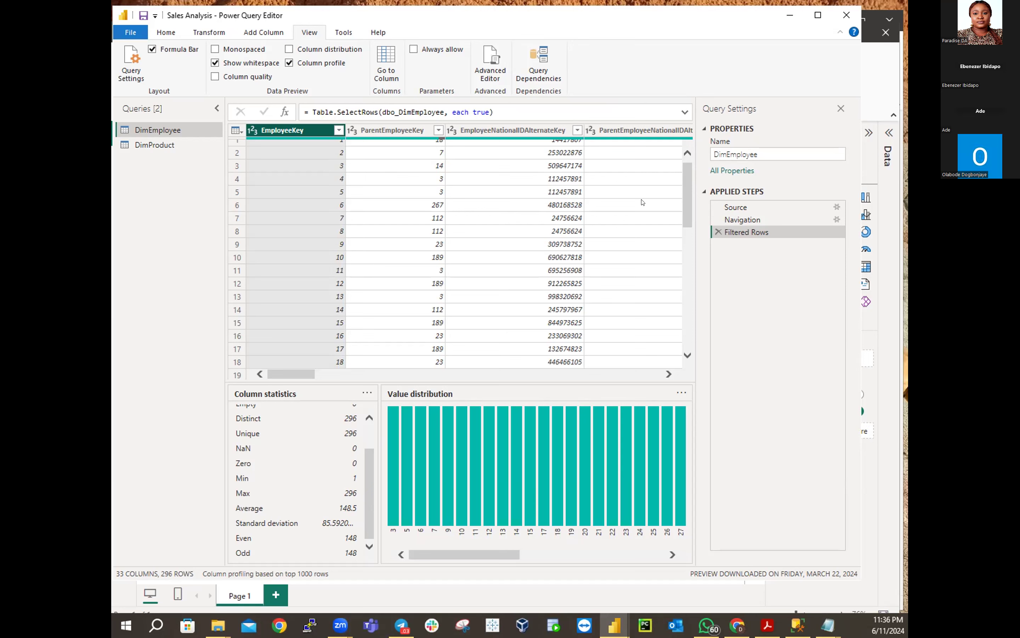
pyautogui.click(506, 133)
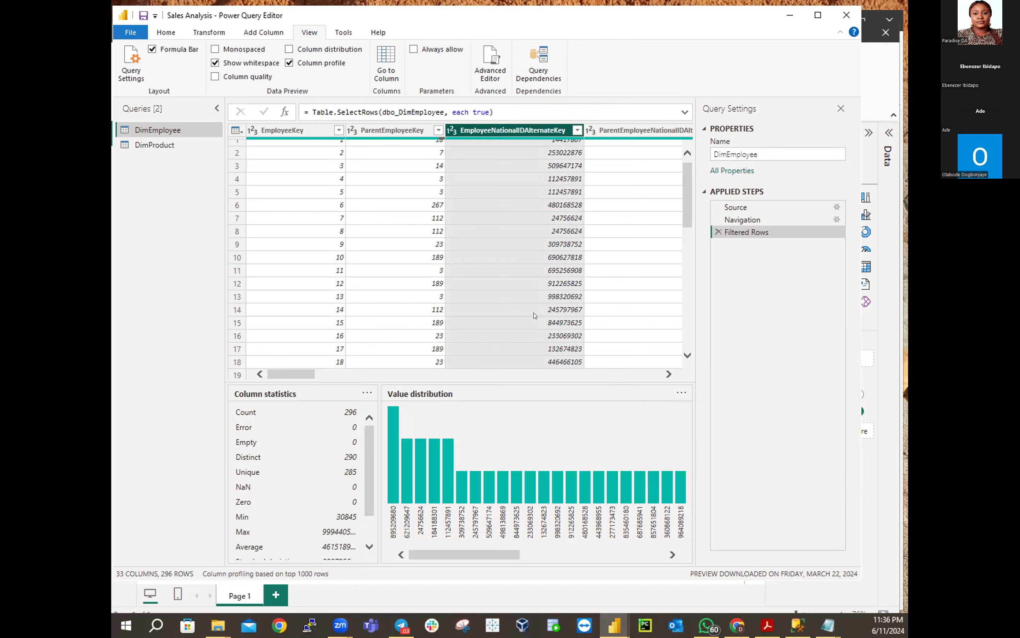
pyautogui.moveTo(295, 375); pyautogui.dragTo(327, 374)
pyautogui.click(532, 130)
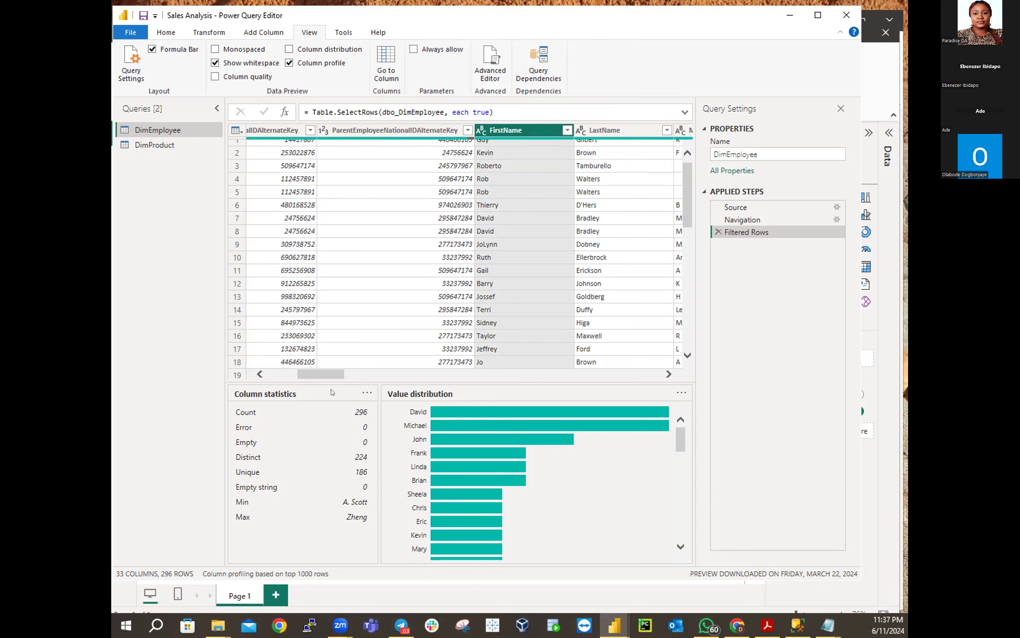
pyautogui.moveTo(327, 375); pyautogui.dragTo(593, 375)
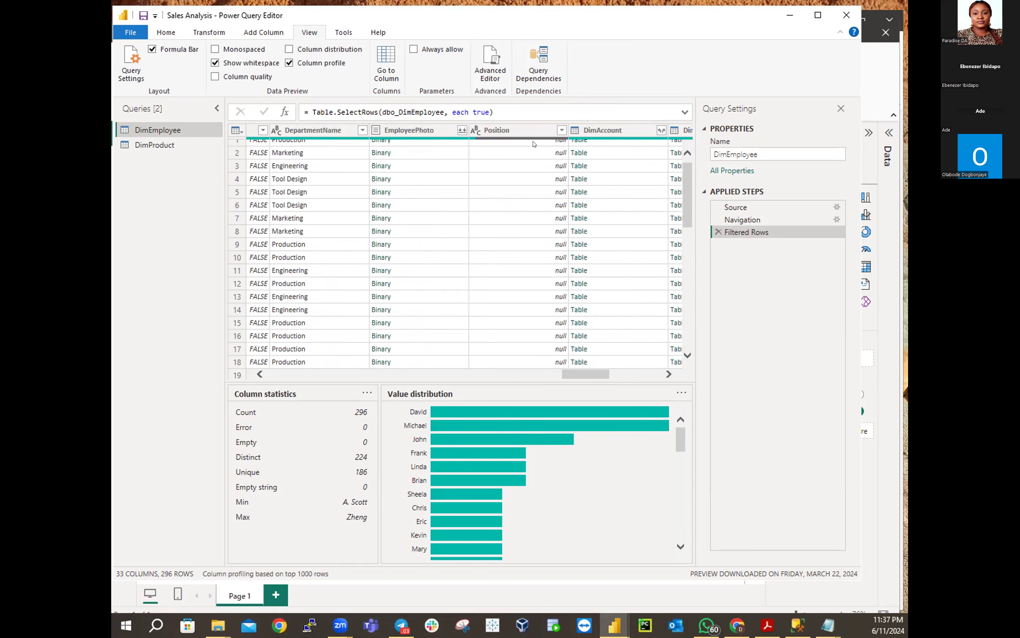
pyautogui.click(523, 131)
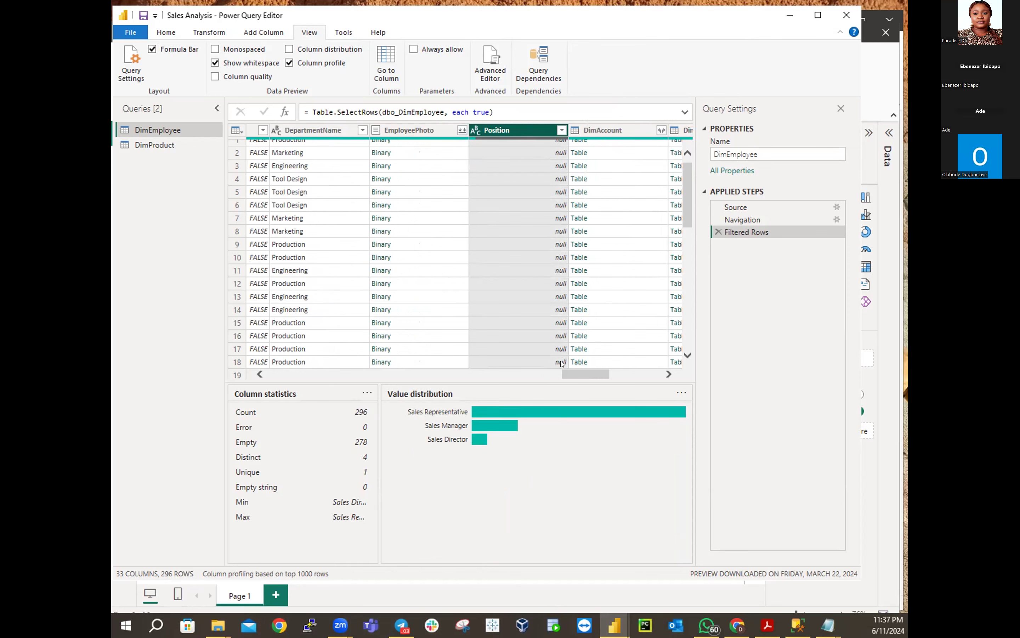
pyautogui.moveTo(573, 371)
pyautogui.mouseDown()
pyautogui.moveTo(265, 366)
pyautogui.moveTo(574, 374)
pyautogui.mouseUp()
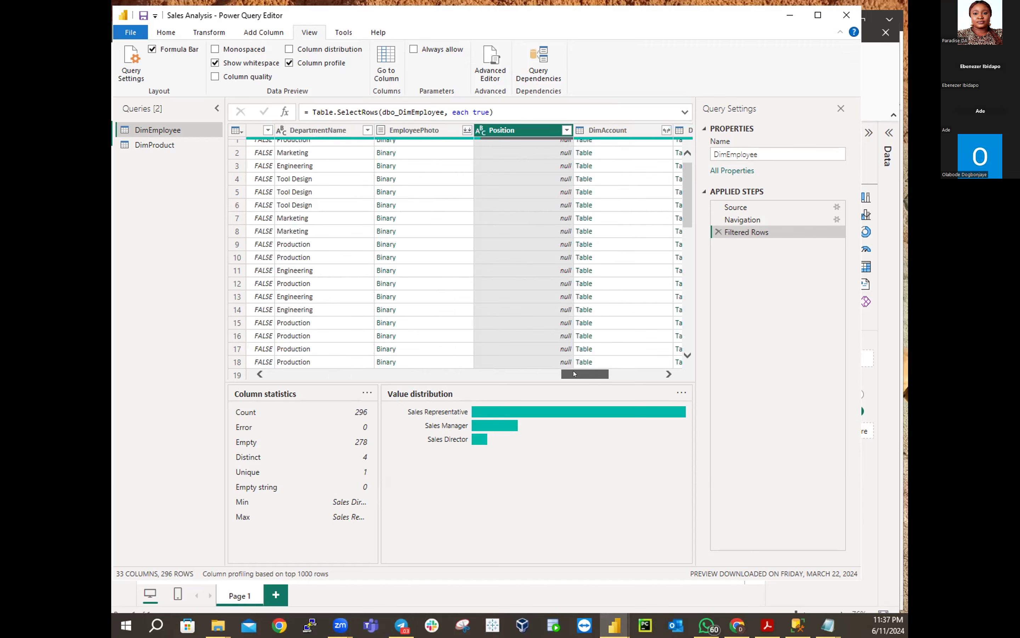
pyautogui.moveTo(573, 370); pyautogui.dragTo(505, 369)
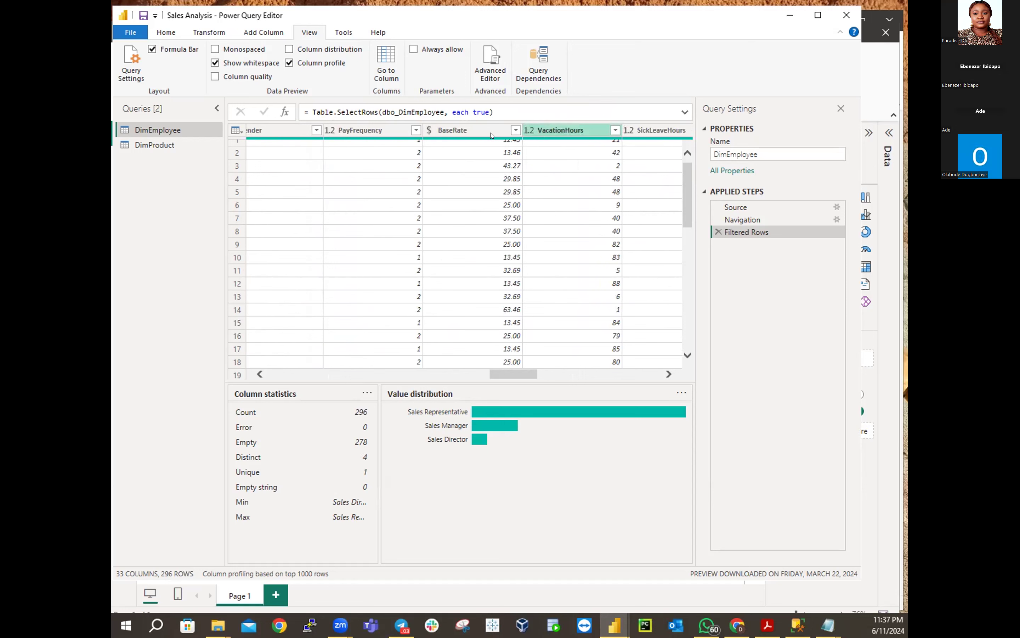
pyautogui.click(559, 130)
pyautogui.moveTo(505, 374); pyautogui.dragTo(365, 366)
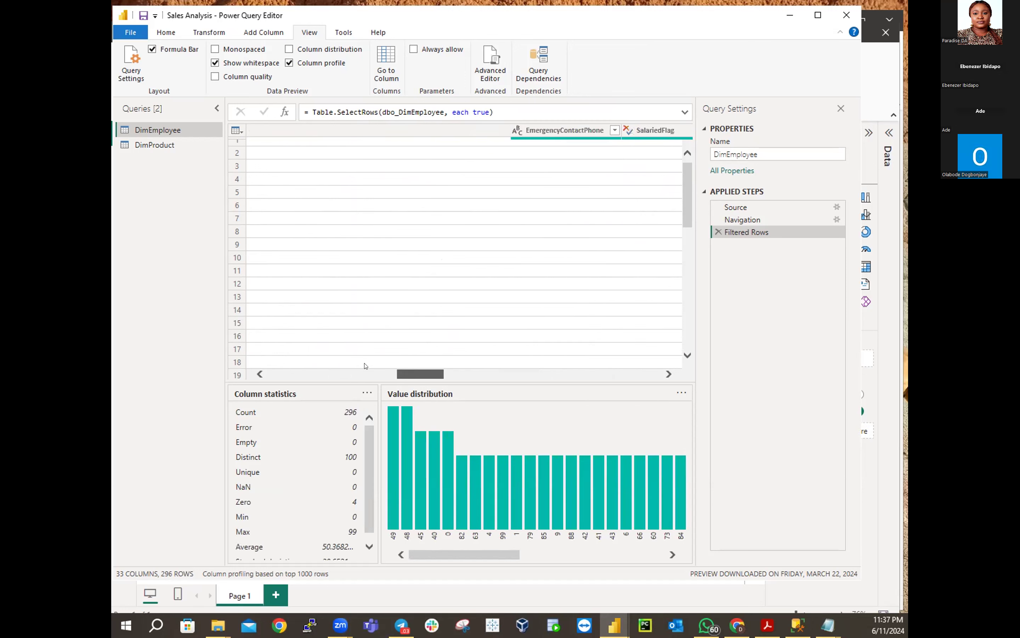
pyautogui.click(282, 131)
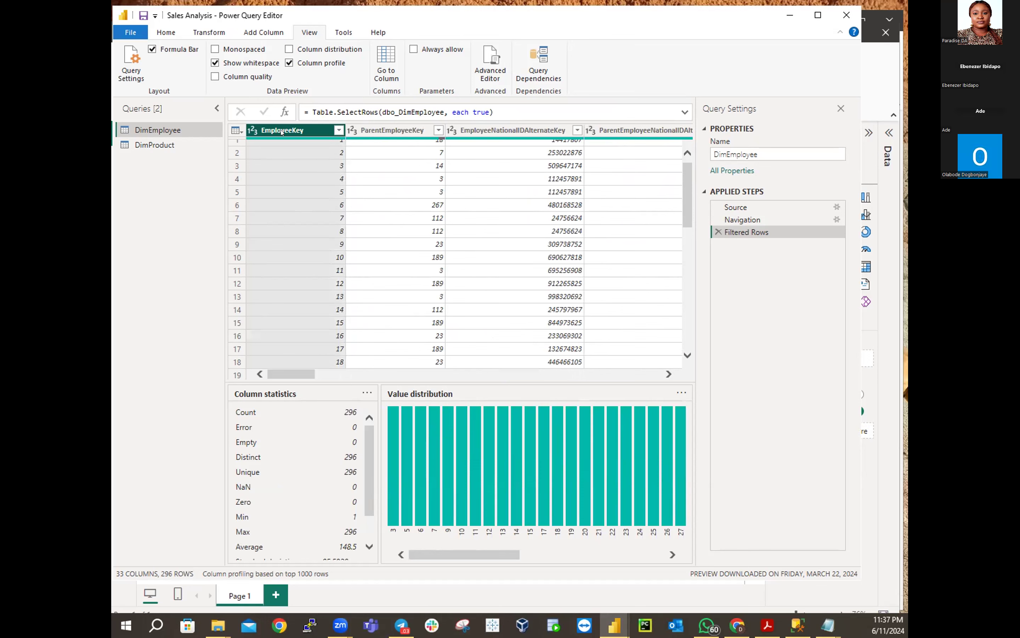
pyautogui.press('Right')
pyautogui.press('Right')
pyautogui.press('Right')
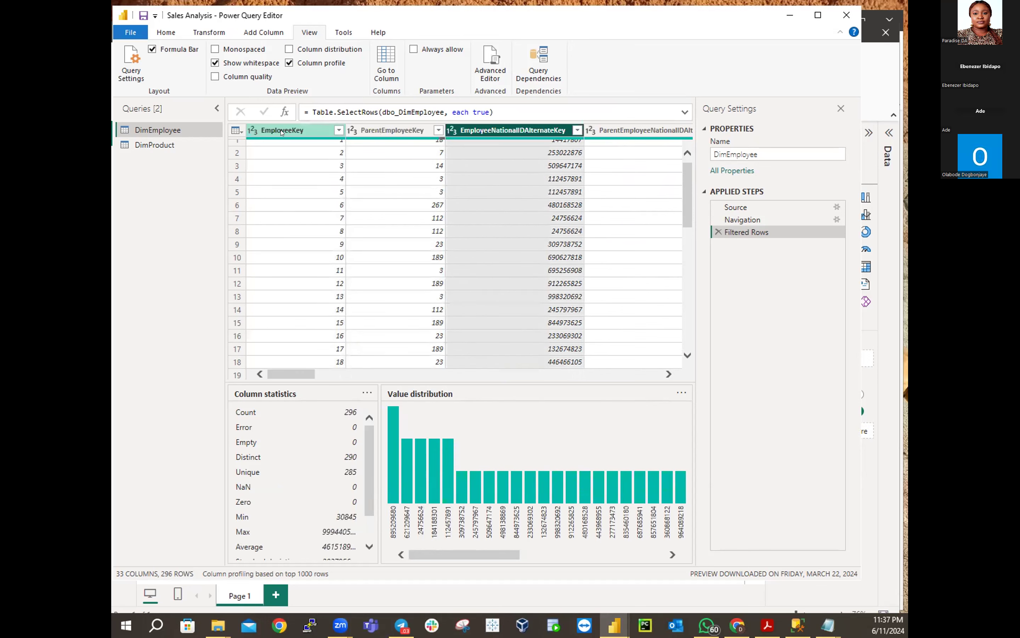
pyautogui.press('Right')
pyautogui.press('Right')
pyautogui.press('Right')
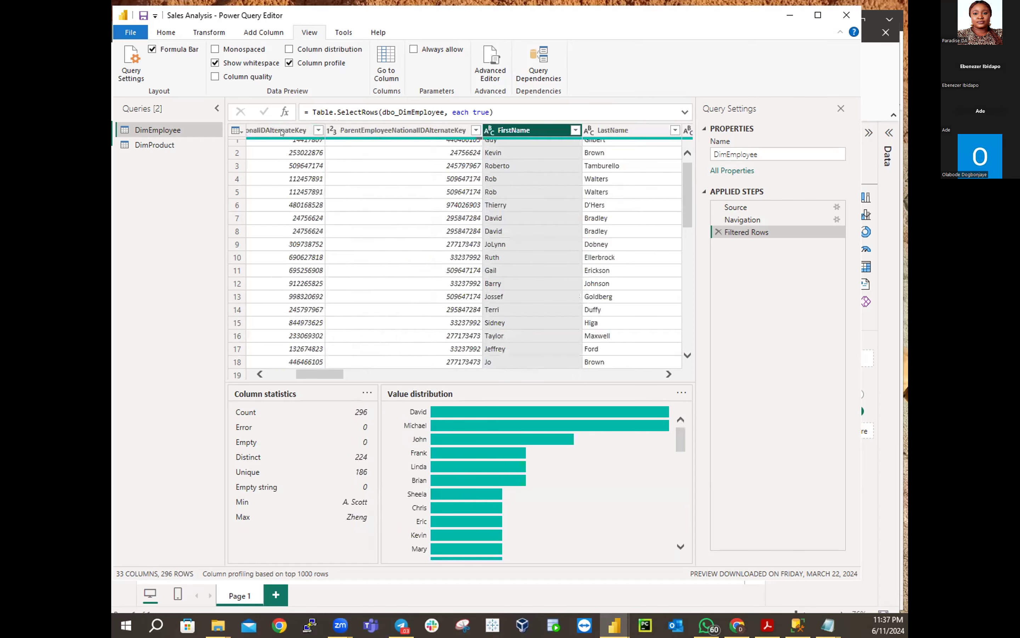
pyautogui.press('Right')
pyautogui.press('Right')
pyautogui.press('Right')
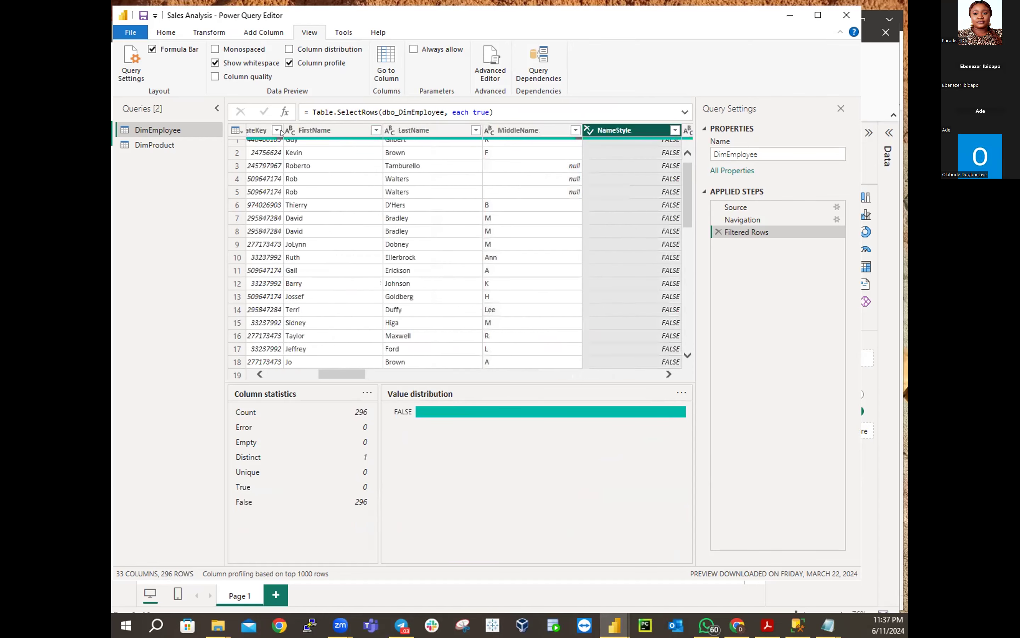
pyautogui.press('Right')
pyautogui.press('Right')
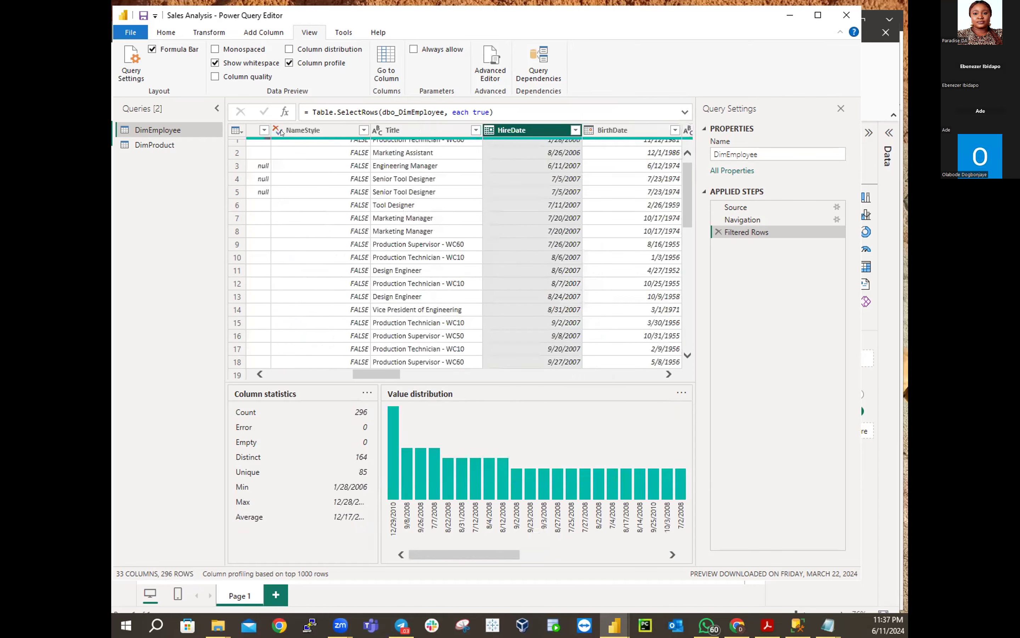
pyautogui.press('Right')
pyautogui.press('Right')
pyautogui.press('Right')
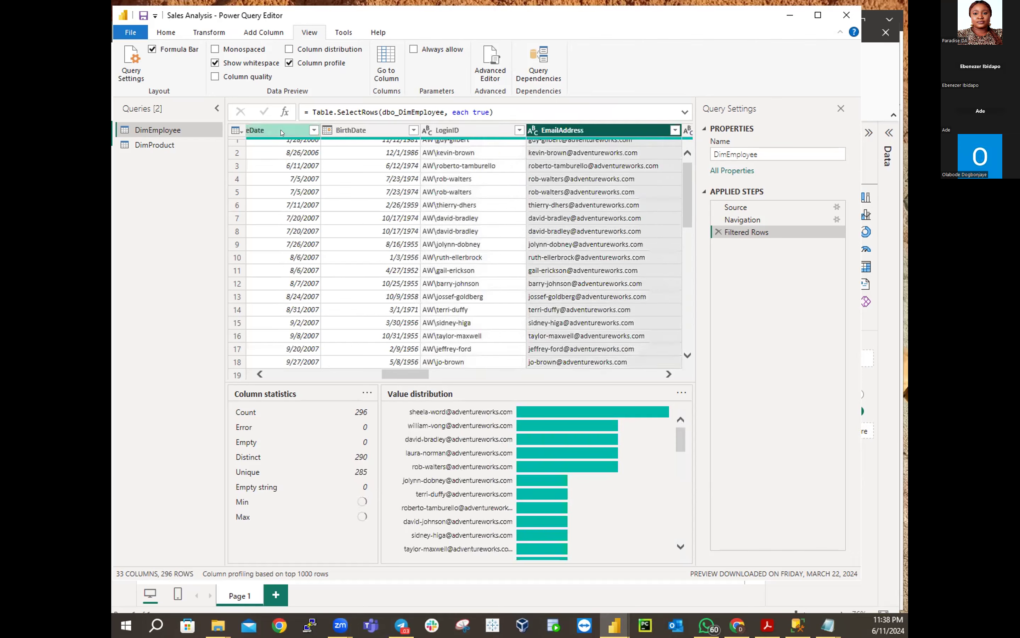
pyautogui.press('Right')
pyautogui.press('Right')
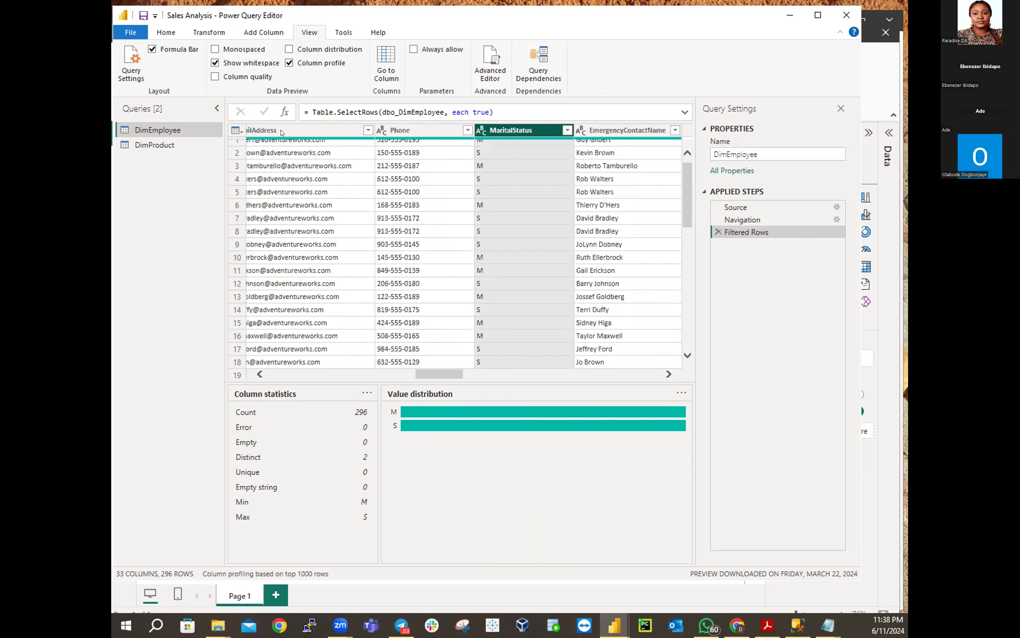
pyautogui.press('Right')
pyautogui.press('Right')
pyautogui.press('Right')
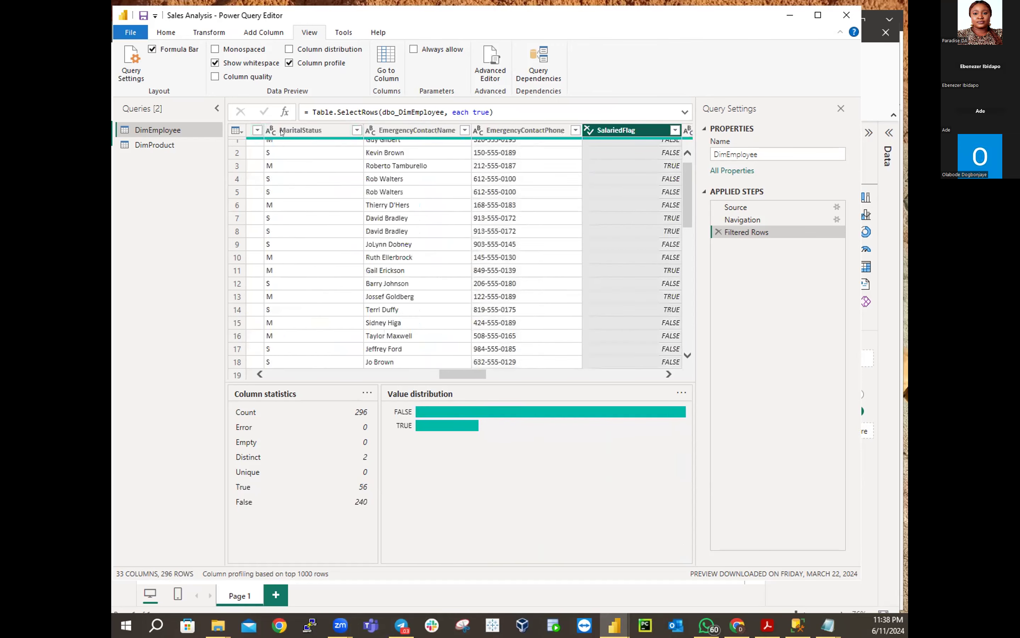
pyautogui.press('Right')
pyautogui.press('Right')
pyautogui.press('Right')
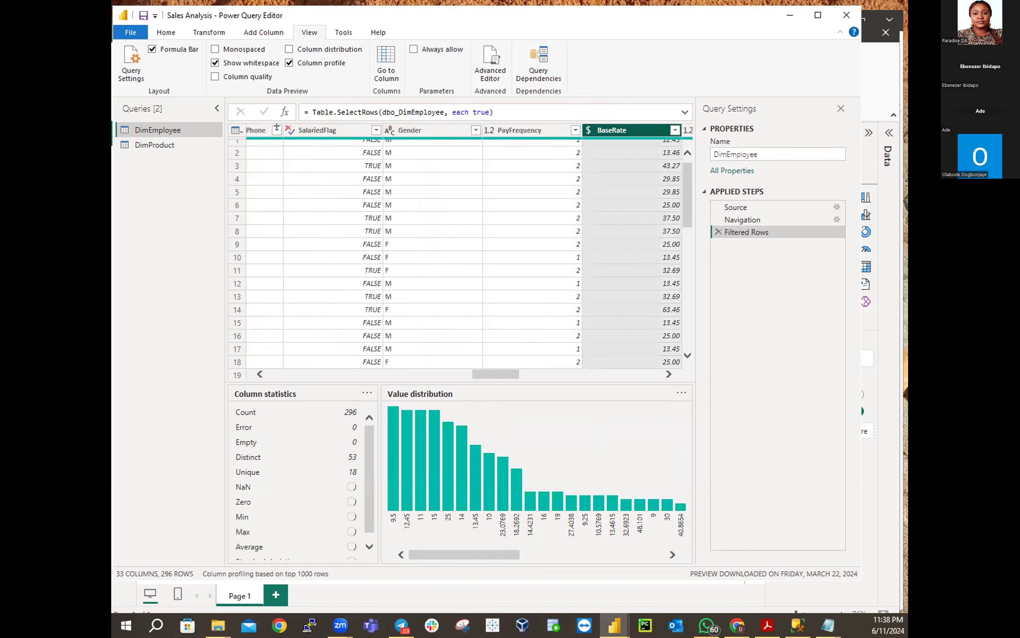
pyautogui.press('Right')
pyautogui.press('Right')
pyautogui.press('Right')
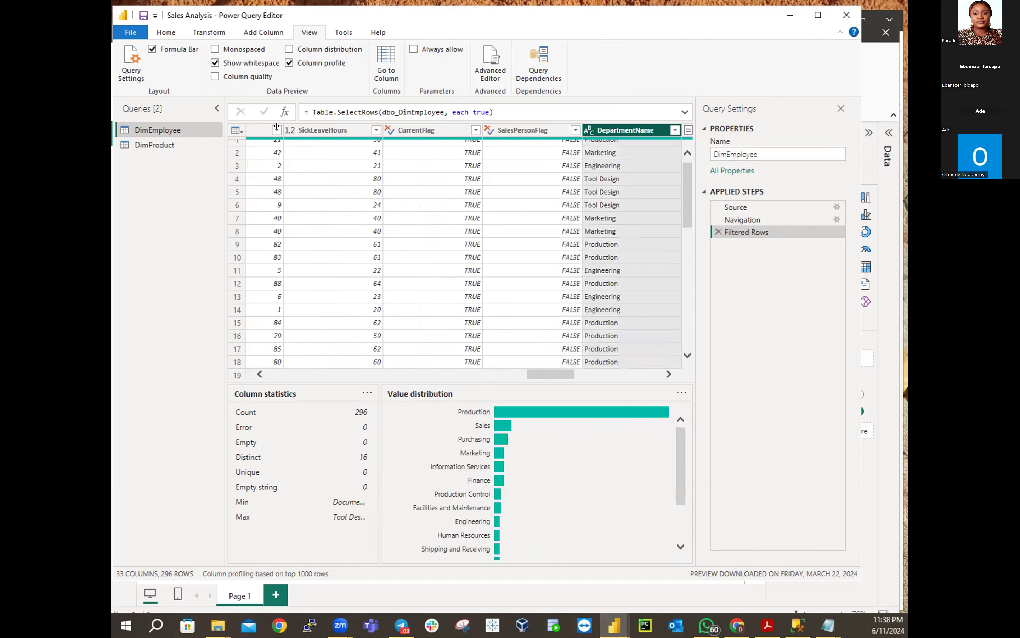
pyautogui.press('Right')
pyautogui.press('Right')
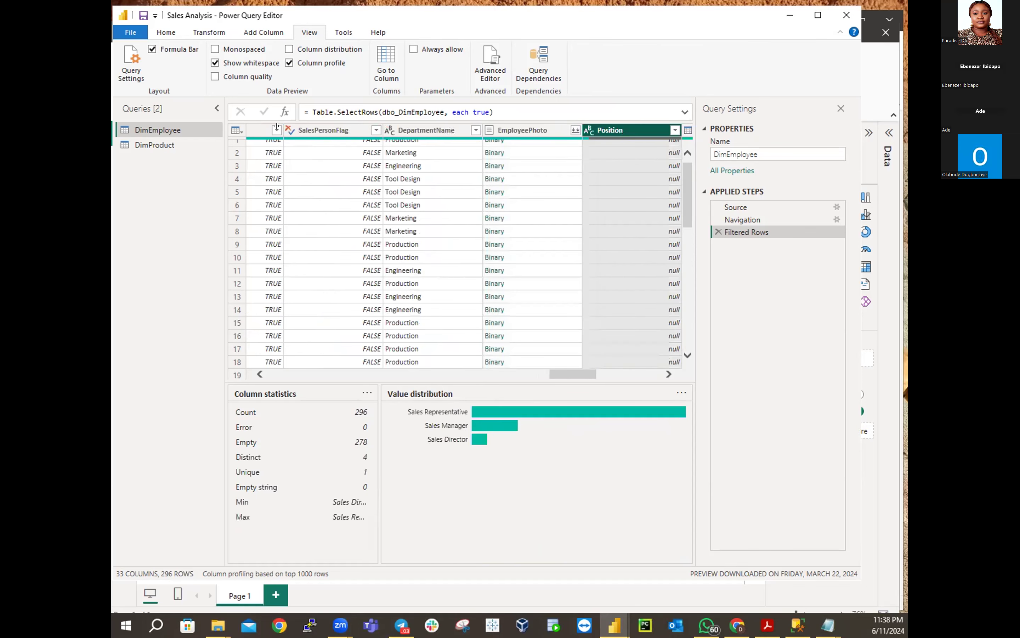
pyautogui.press('Right')
pyautogui.press('Right')
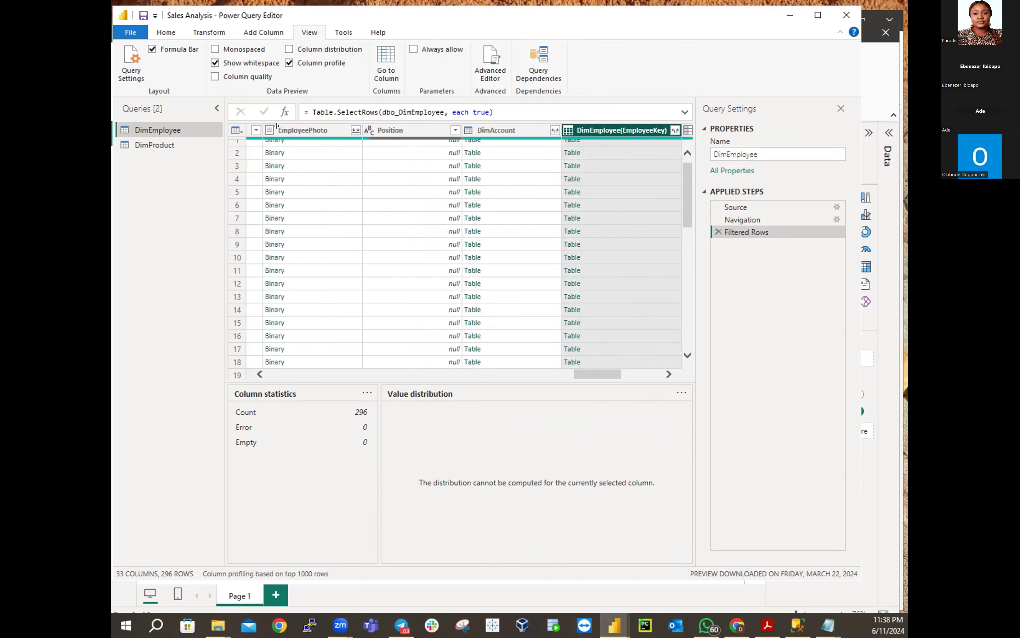
pyautogui.press('Right')
pyautogui.press('Right')
pyautogui.press('Right')
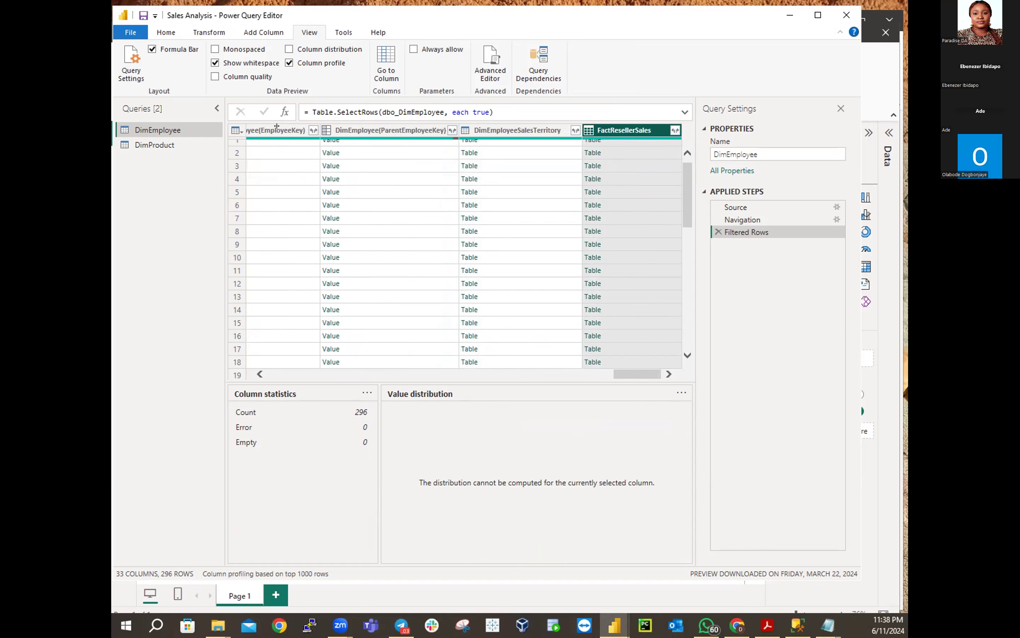
# In DimProduct, profile ProductAlternateKey, WeightUnitMeasureCode, SizeUnitMeasureCode and SpanishProductName in turn
pyautogui.click(155, 145)
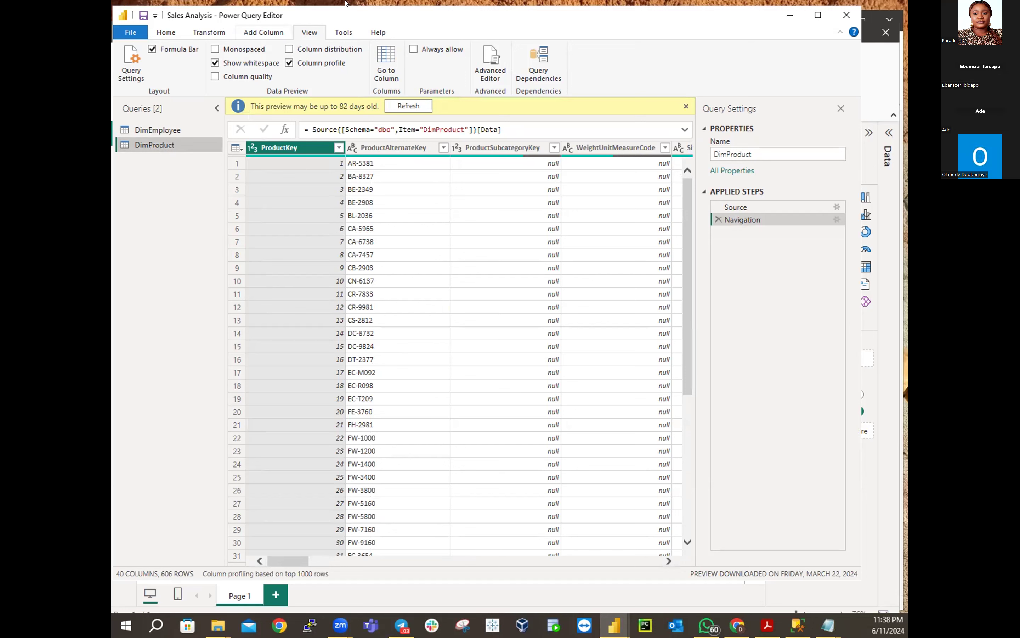
pyautogui.click(385, 146)
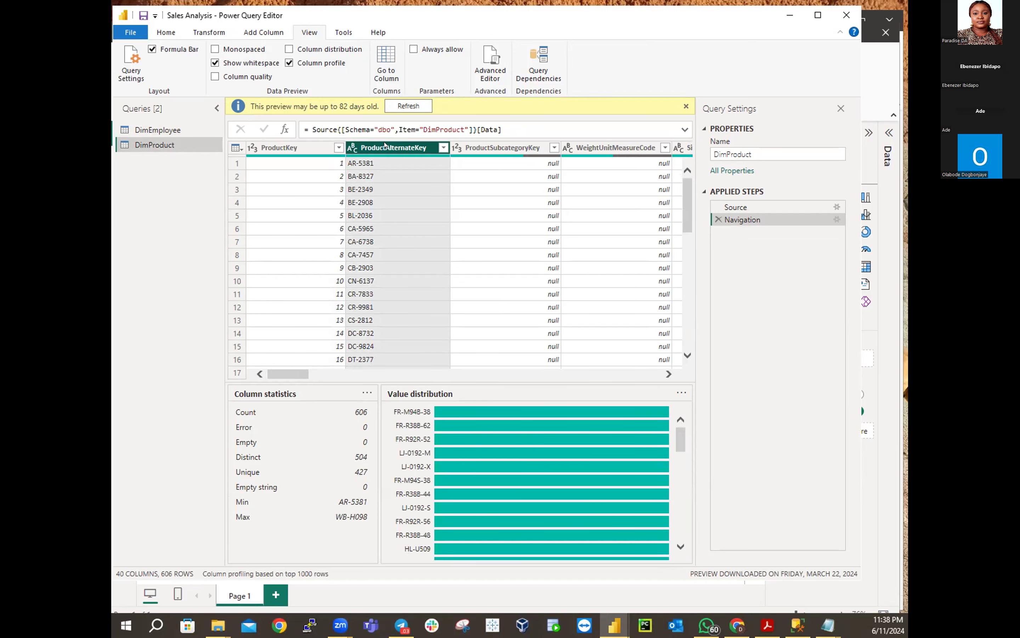
pyautogui.press('Right')
pyautogui.press('Right')
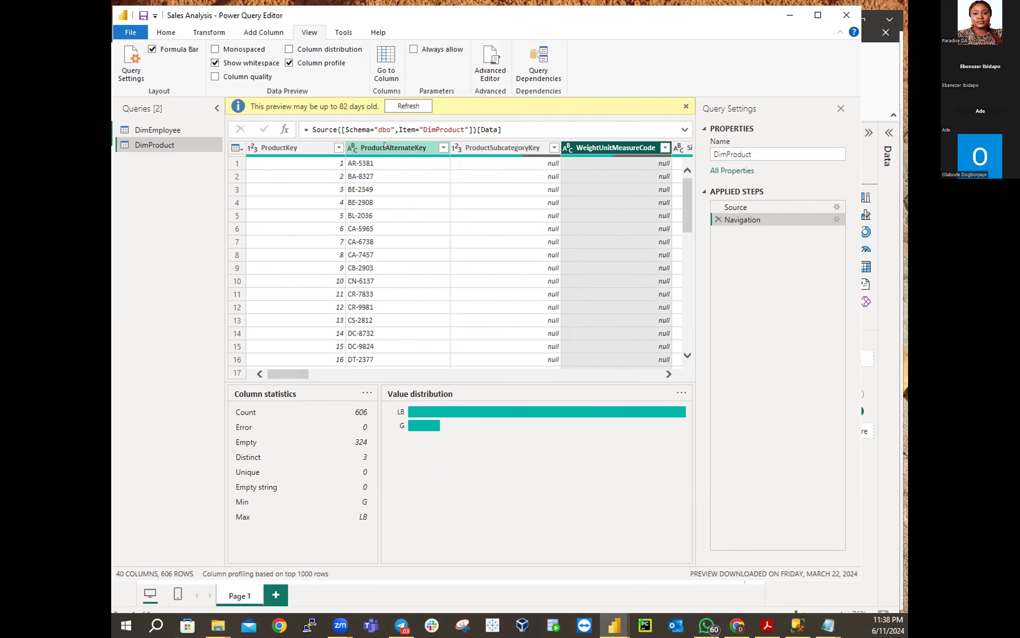
pyautogui.press('Right')
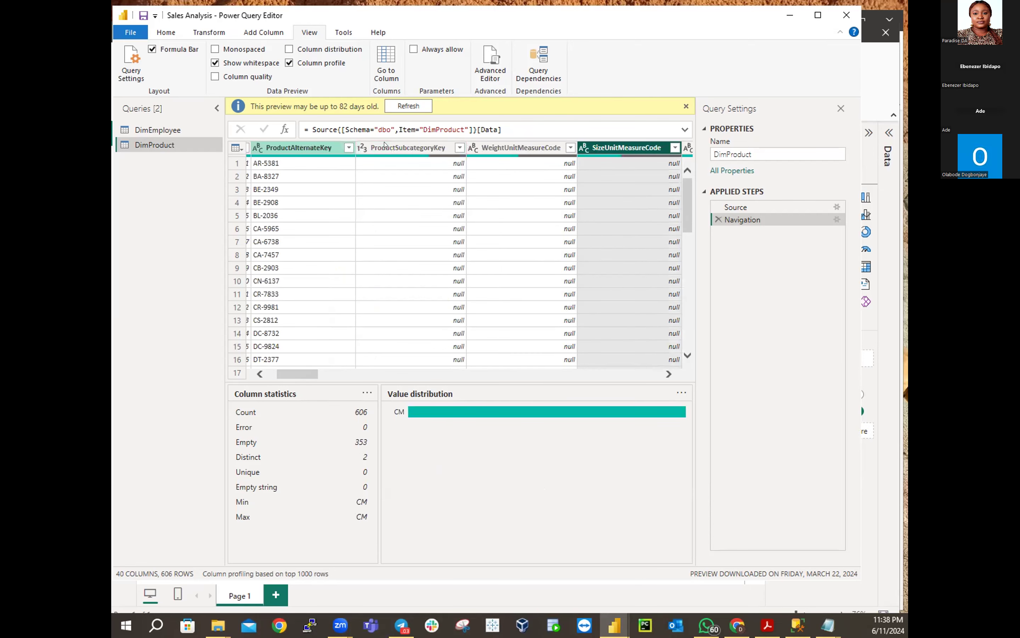
pyautogui.press('Right')
pyautogui.press('Right')
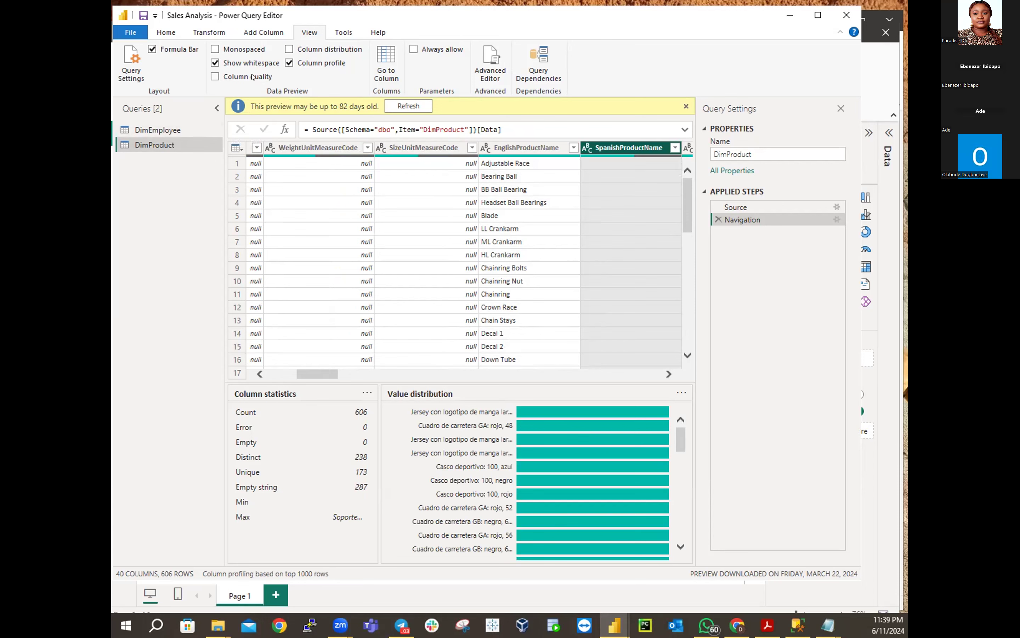
# Load DimReseller from the recent AdventureWorksDW2020 source in Import mode
pyautogui.click(175, 33)
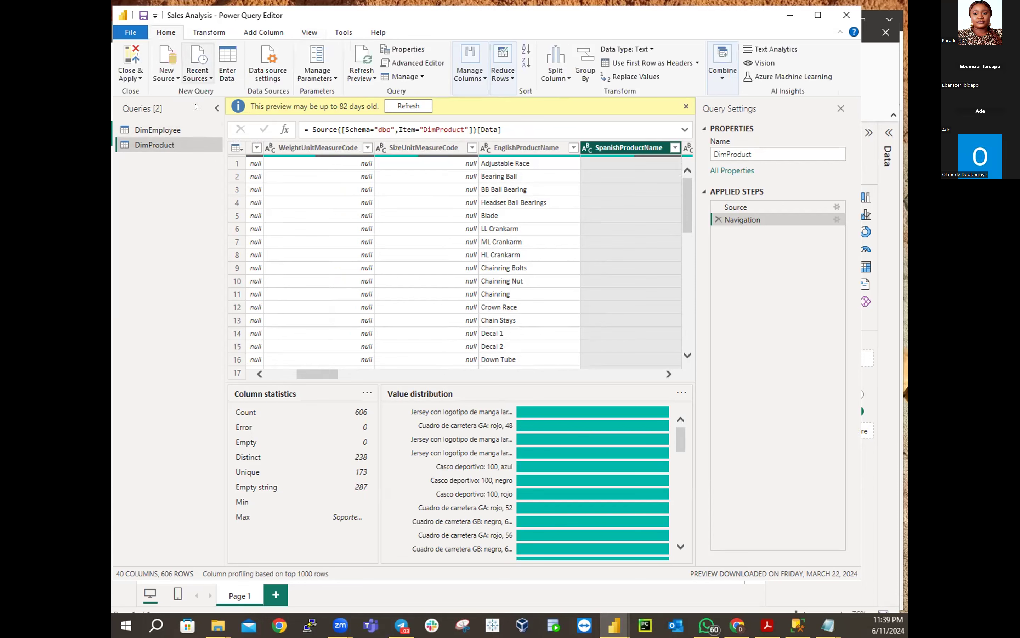
pyautogui.click(212, 78)
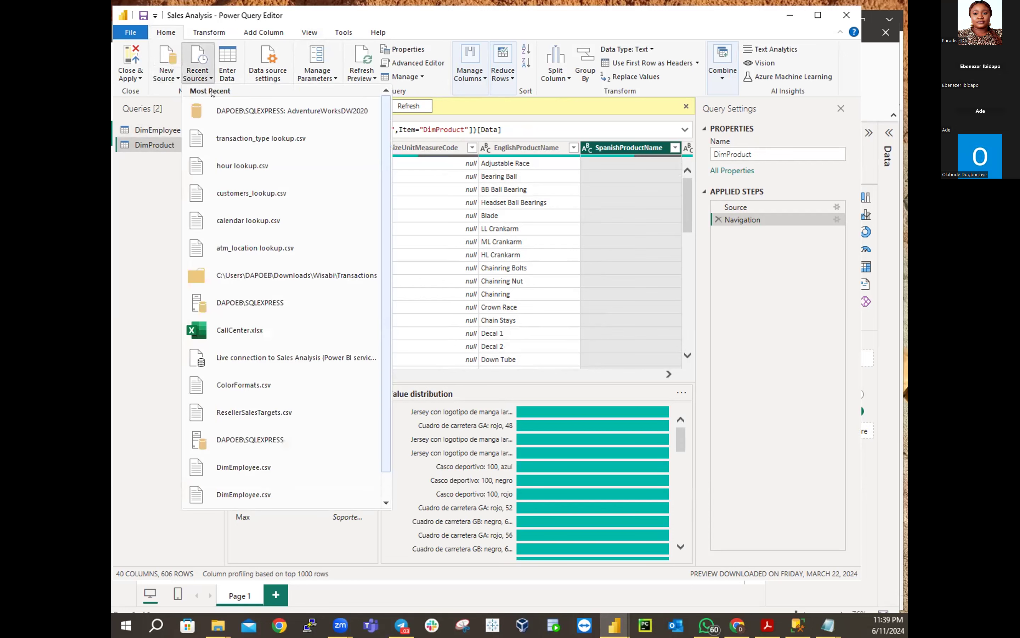
pyautogui.click(235, 112)
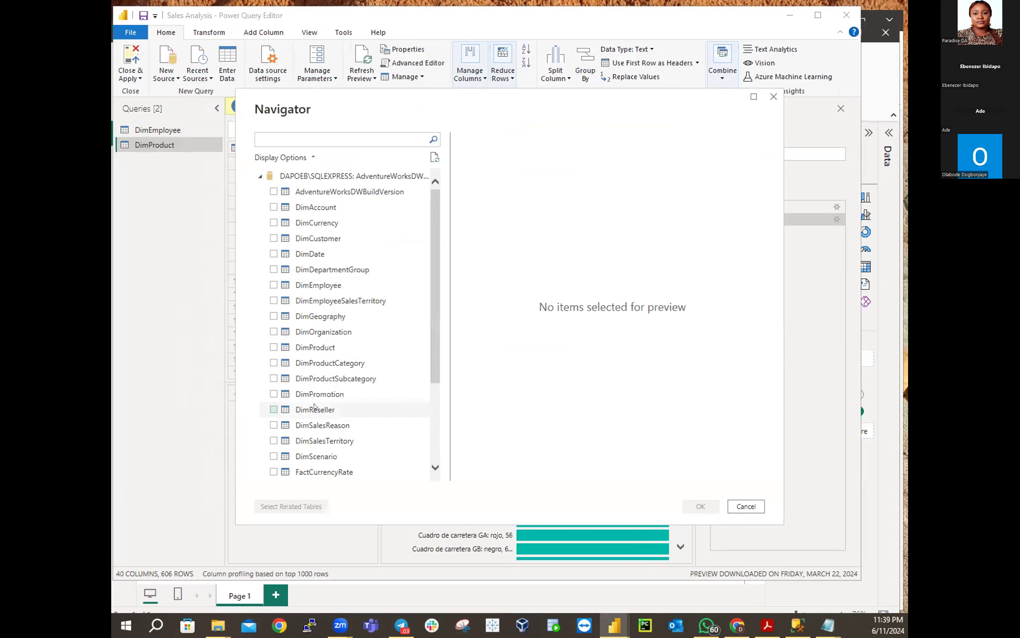
pyautogui.click(348, 412)
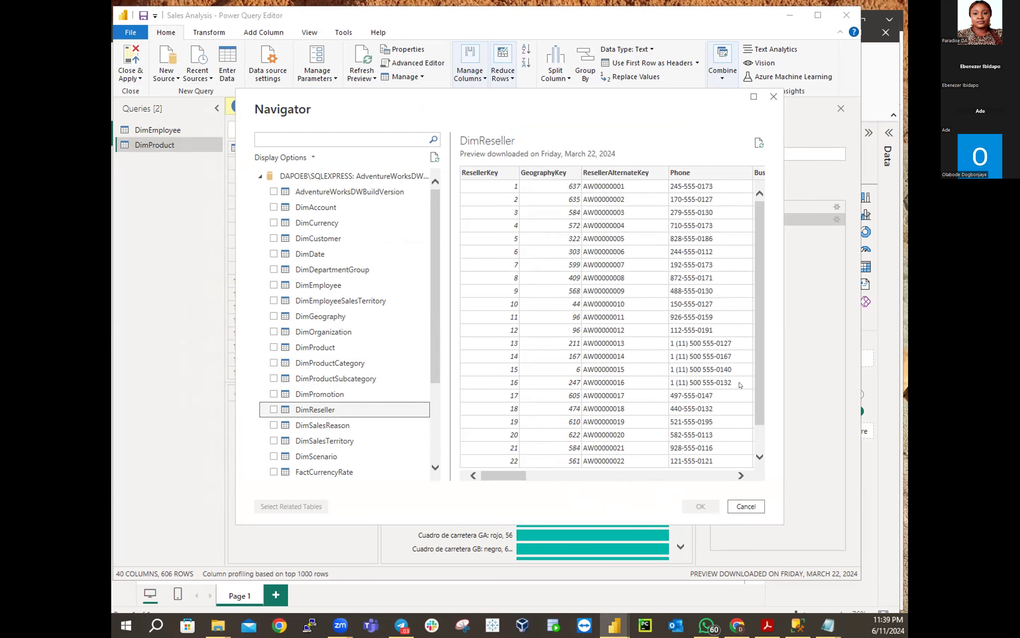
pyautogui.click(274, 410)
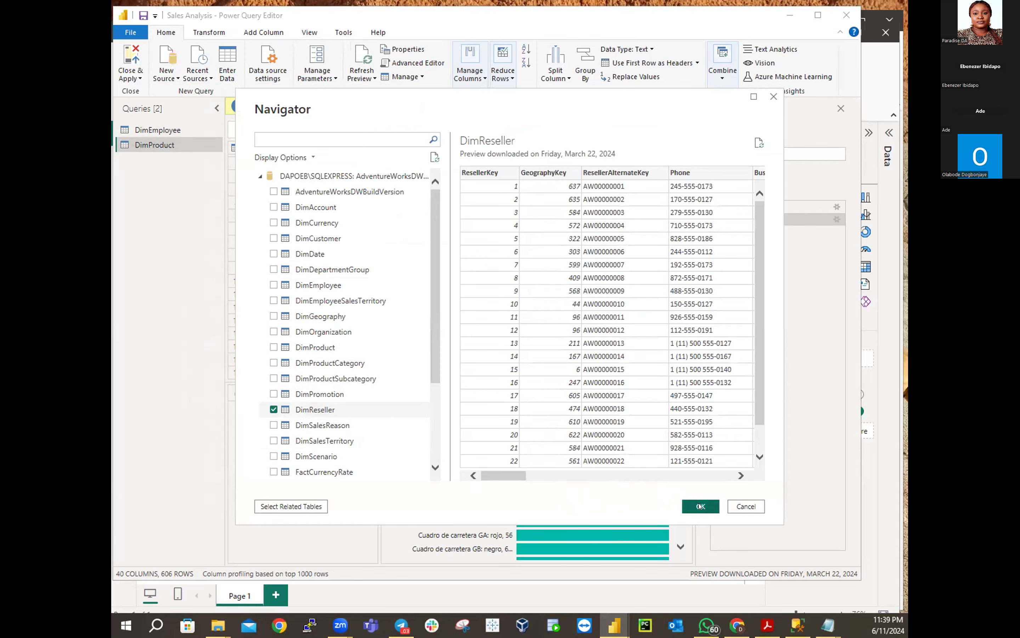
pyautogui.click(701, 507)
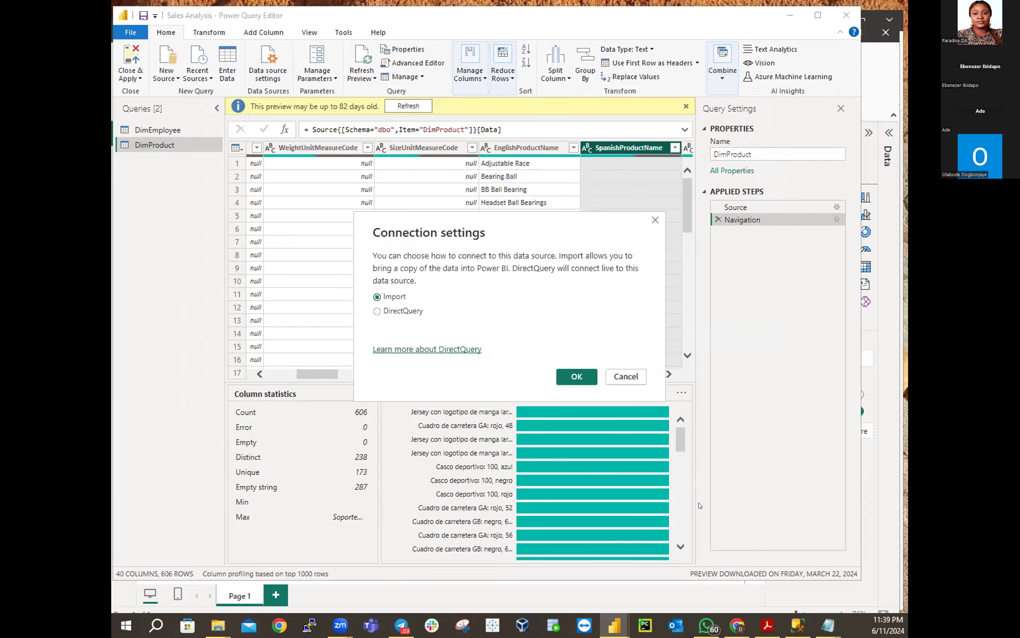
pyautogui.click(565, 374)
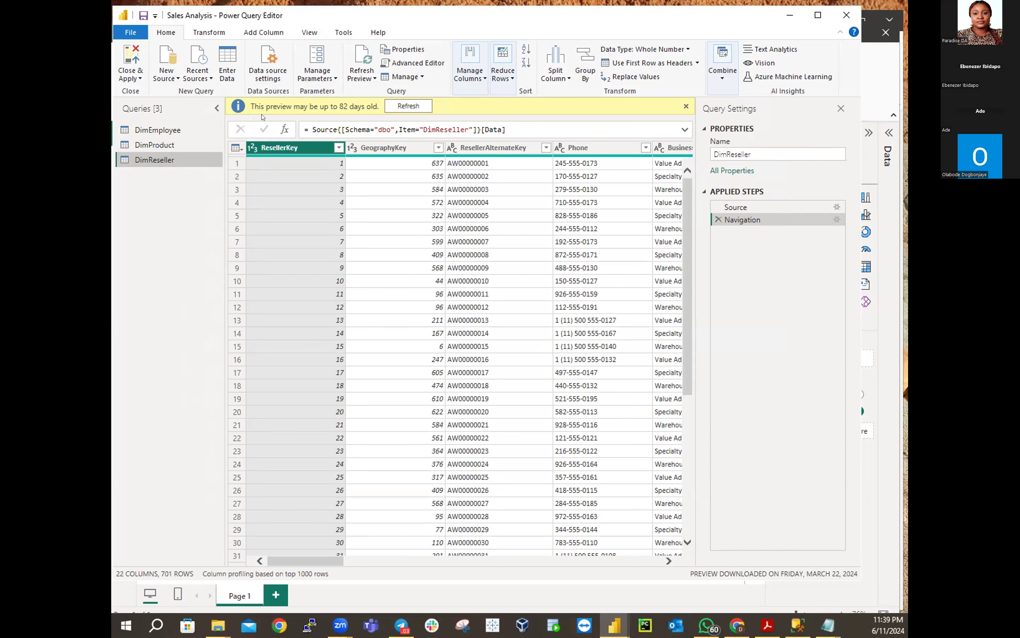
# Profile DimReseller's BusinessType column, revealing 4 distinct values including 'Ware House'
pyautogui.click(302, 33)
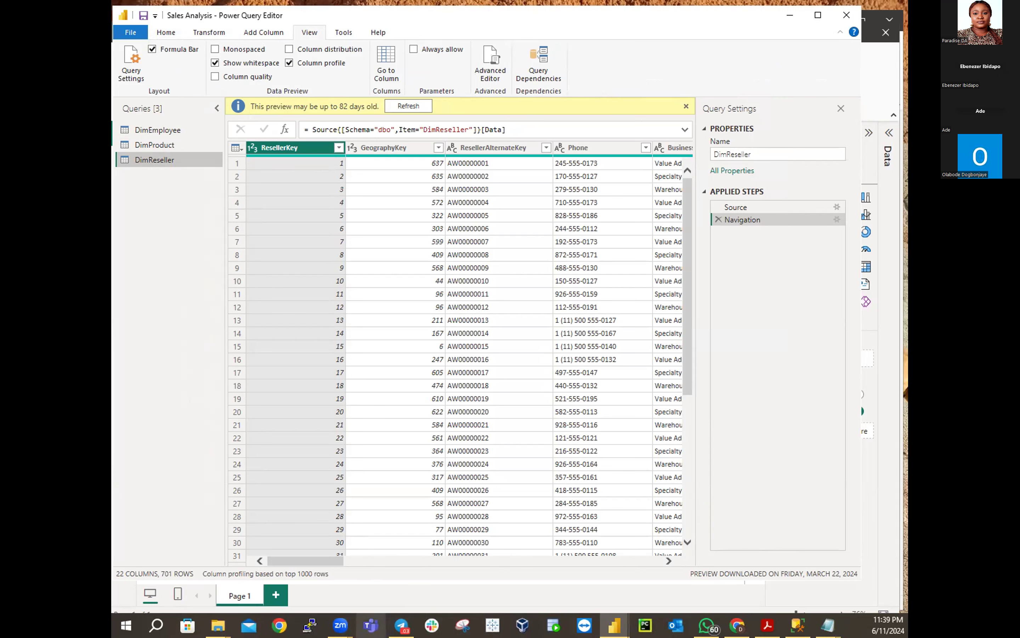
pyautogui.moveTo(322, 563); pyautogui.dragTo(342, 563)
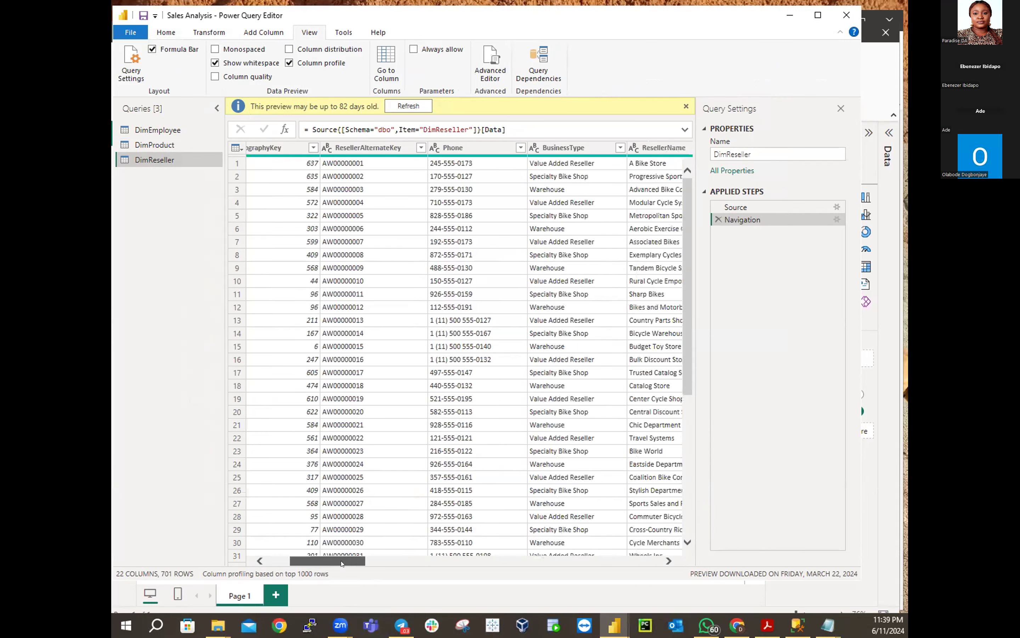
pyautogui.click(551, 147)
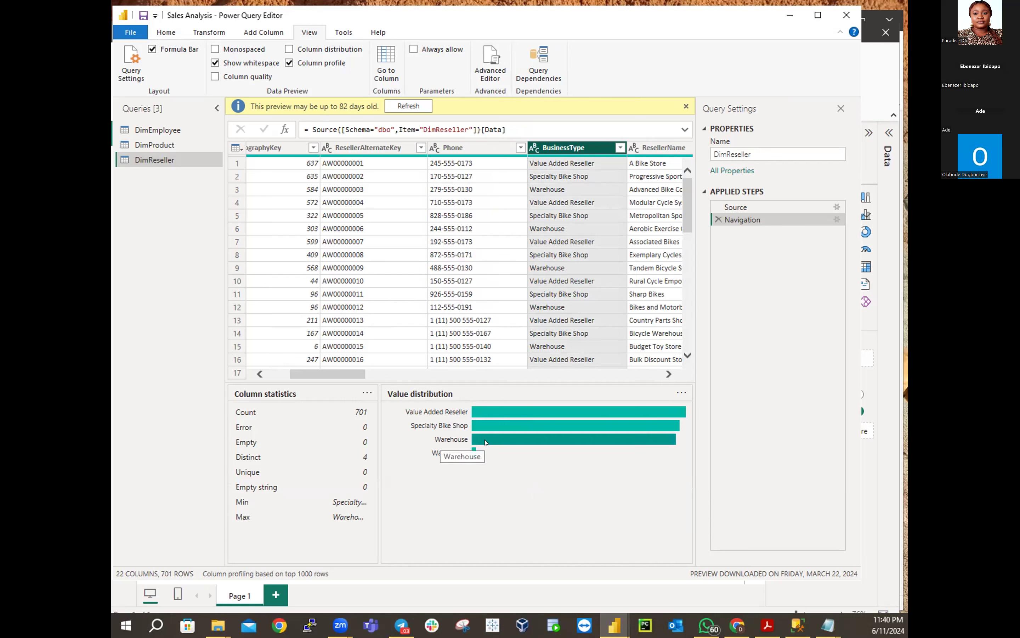
pyautogui.moveTo(544, 443)
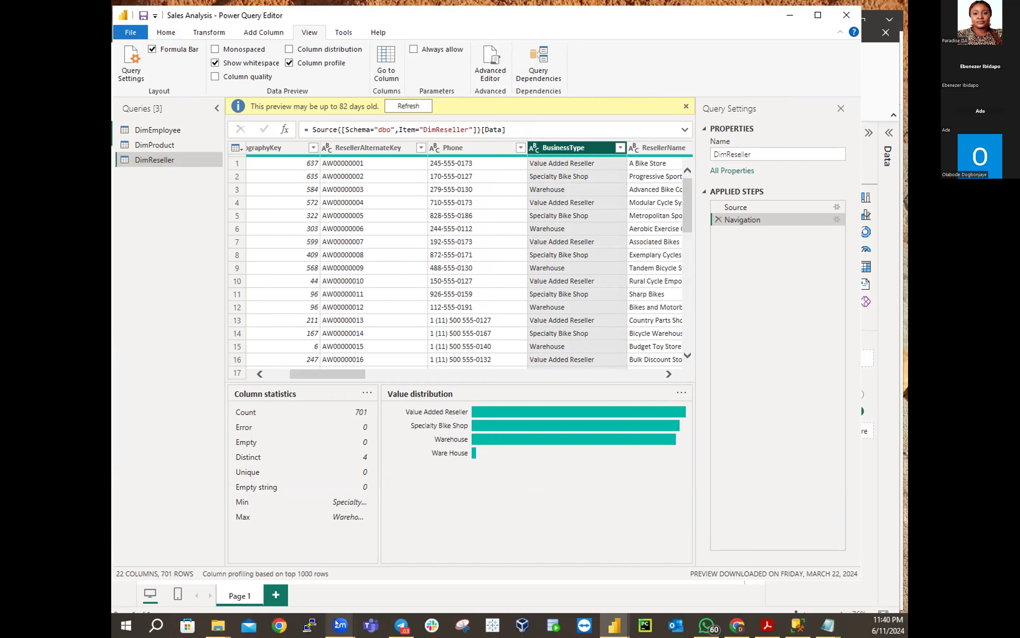
pyautogui.moveTo(340, 625)
pyautogui.hotkey('alt', 'Tab')
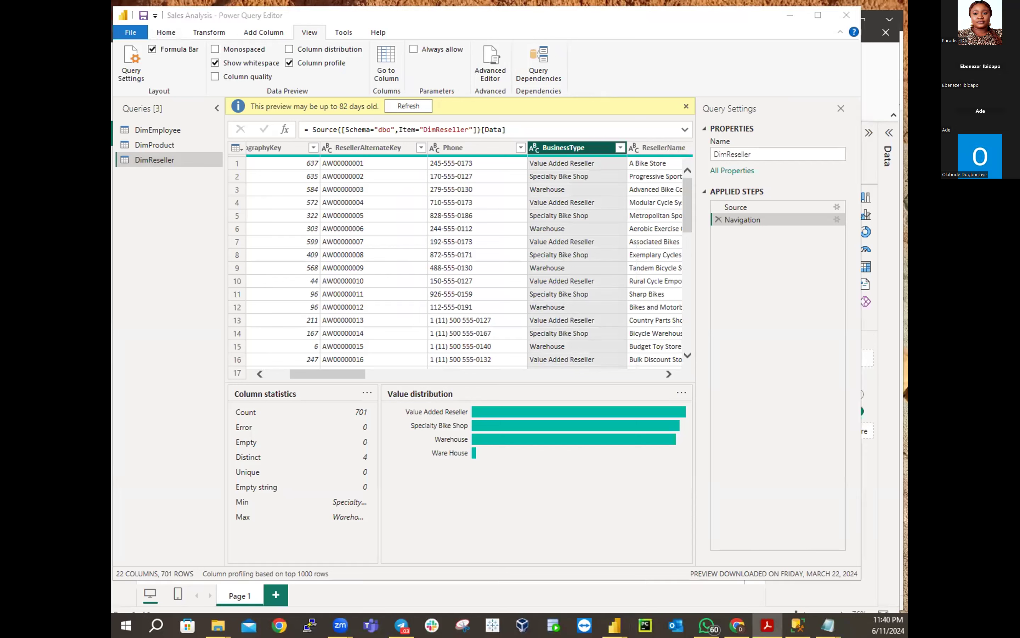
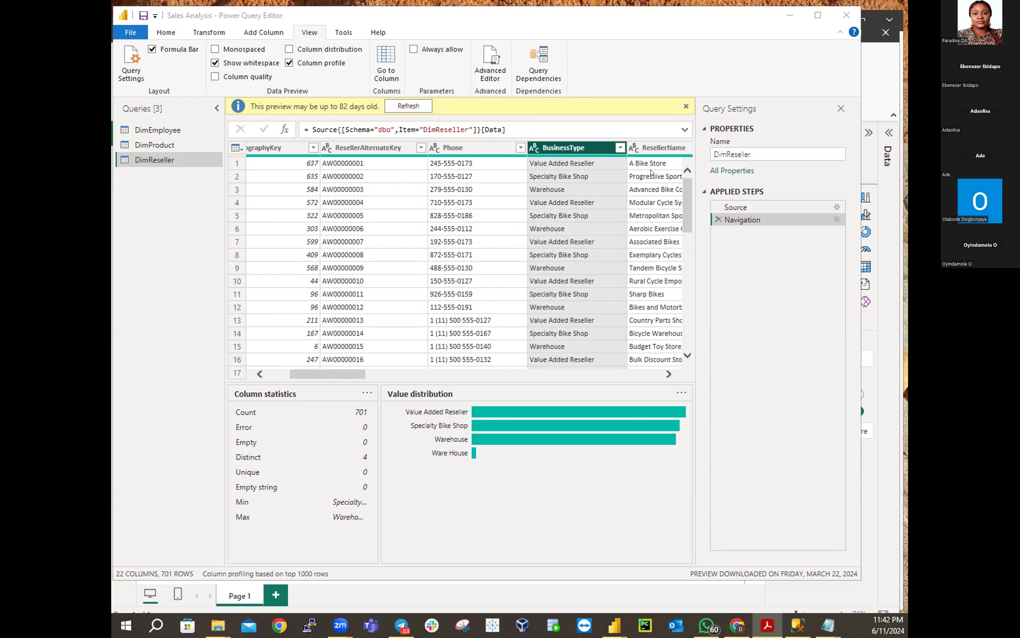
# Dismiss the outdated-preview banner and restore the Power Query Editor to a smaller window
pyautogui.click(686, 106)
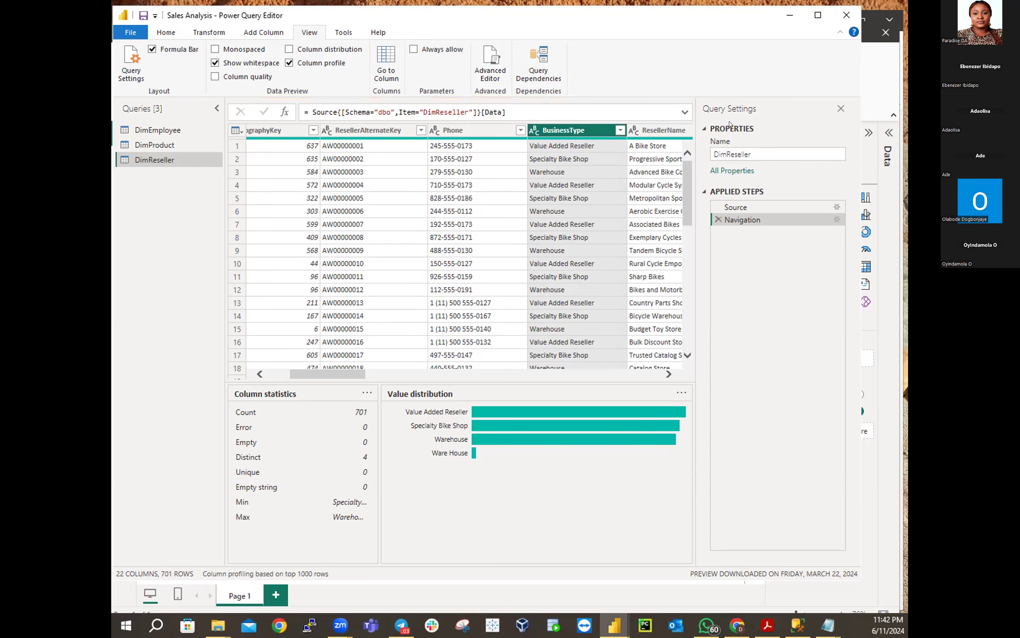
pyautogui.click(819, 14)
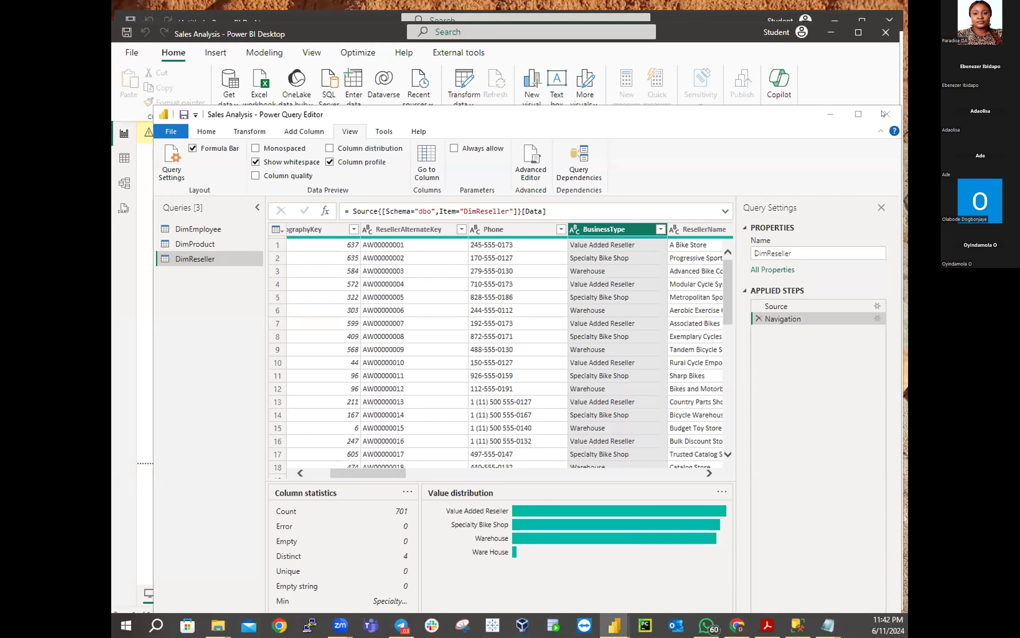
# Leave the editor without applying, then discard the pending DimEmployee, DimProduct and DimReseller changes
pyautogui.click(884, 114)
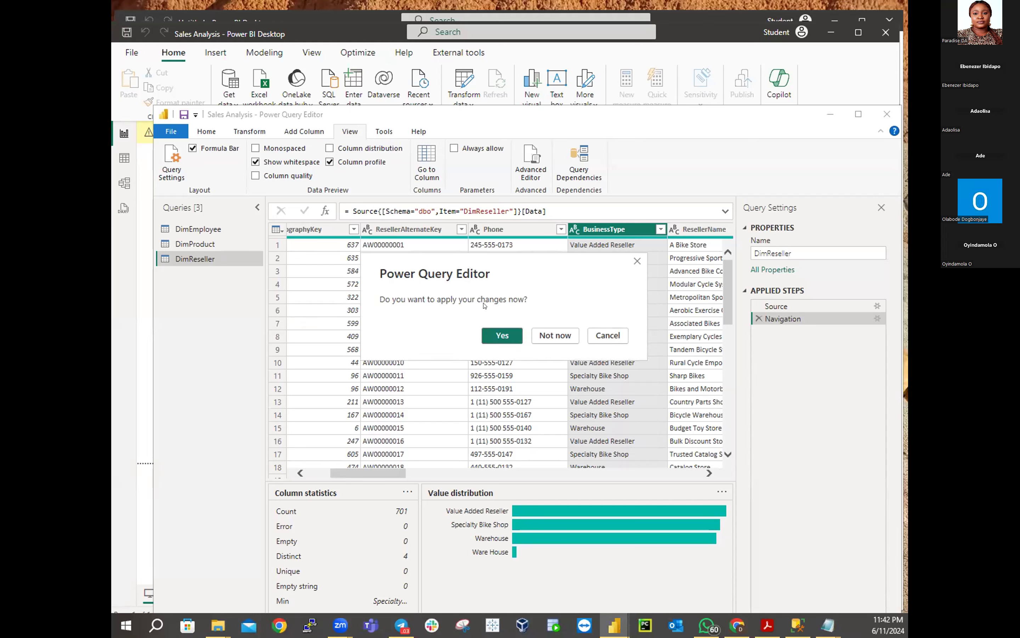
pyautogui.click(545, 335)
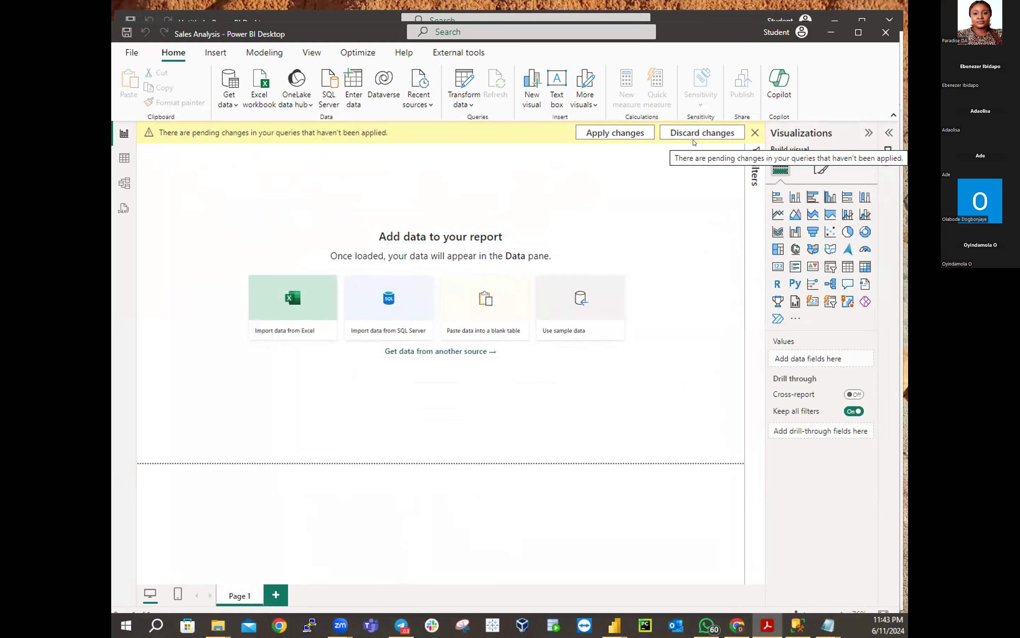
pyautogui.click(694, 135)
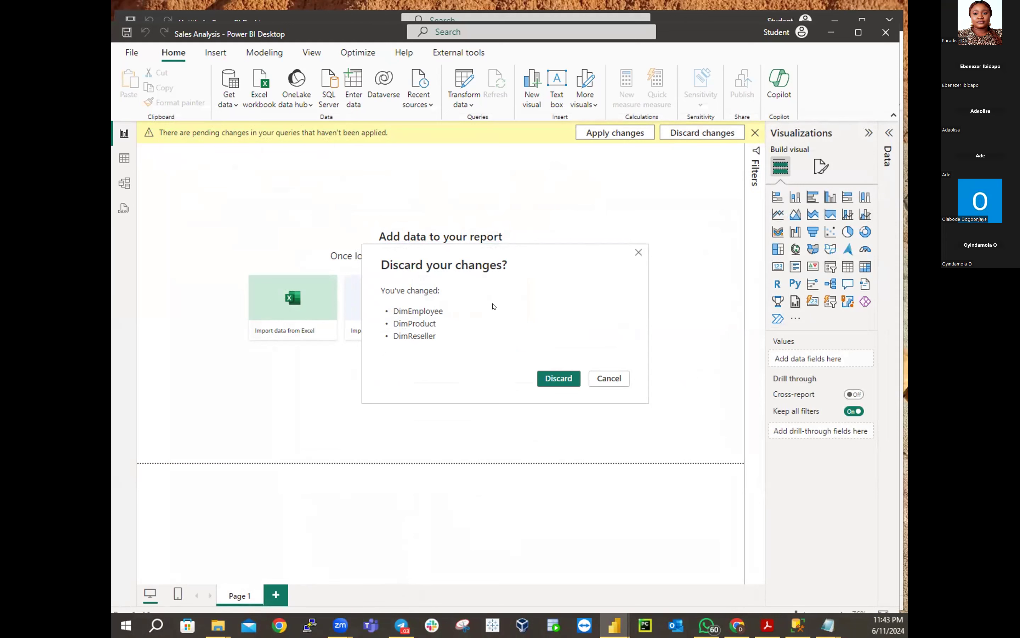
pyautogui.click(551, 376)
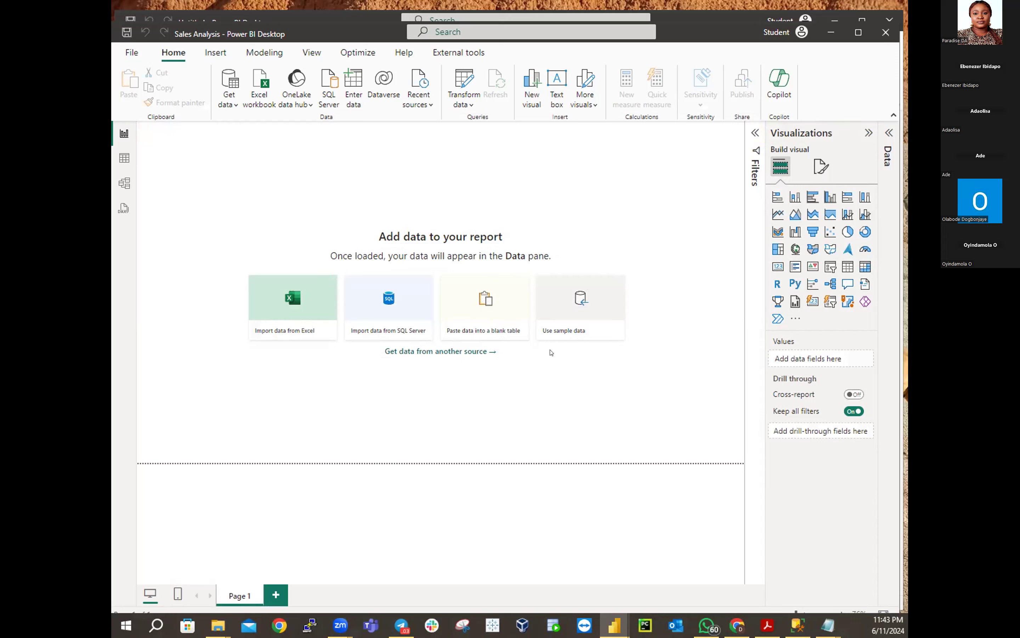
# Confirm the query editor is empty, then close the Sales Analysis report without saving
pyautogui.click(454, 74)
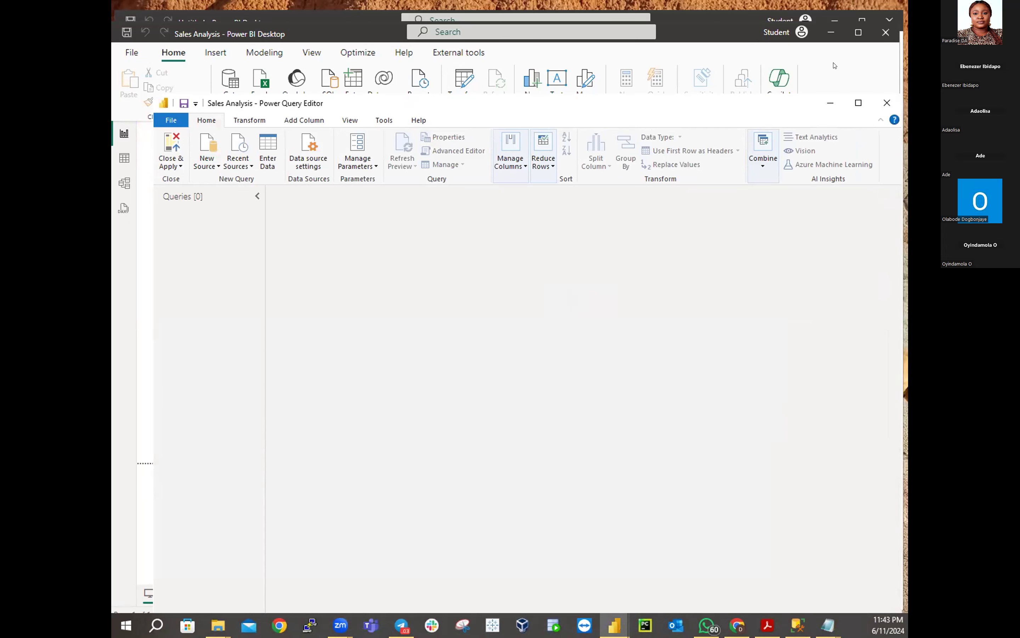
pyautogui.click(887, 102)
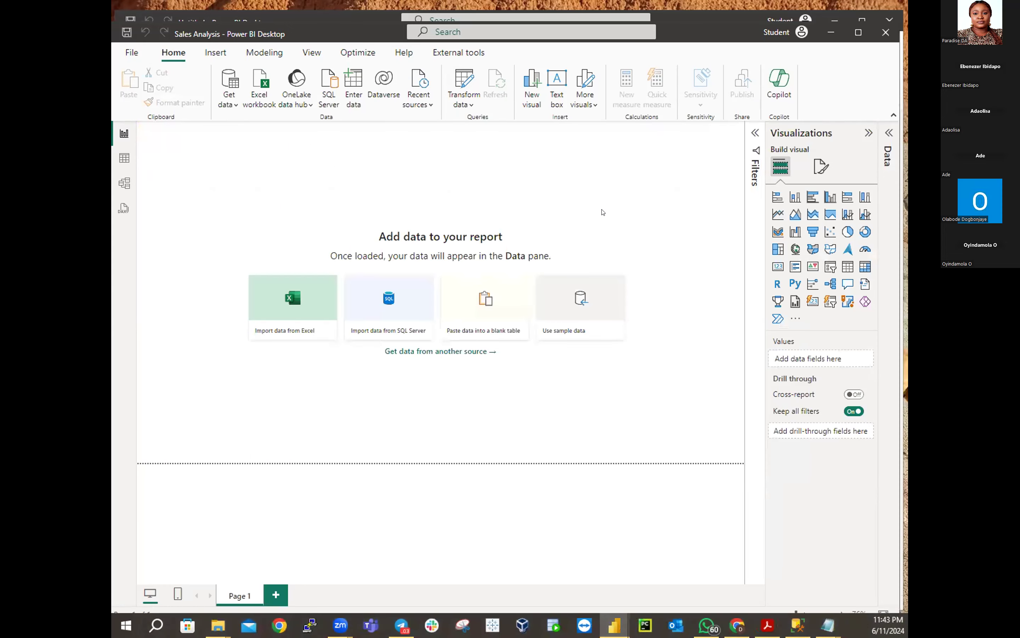
pyautogui.click(883, 35)
pyautogui.click(548, 352)
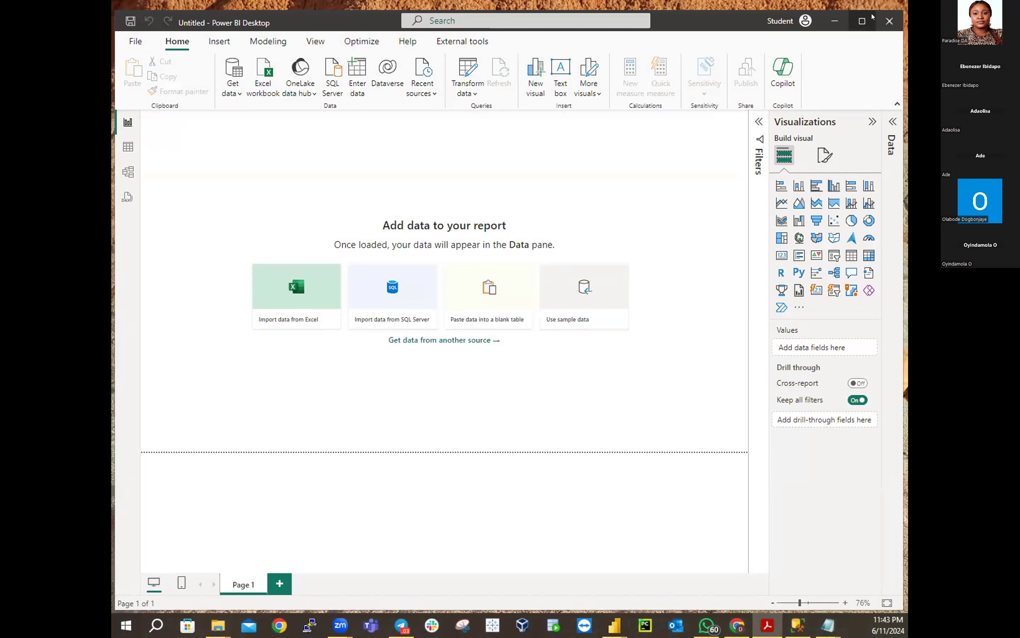
# Close the Untitled report without saving and dismiss the Power BI splash screen
pyautogui.click(890, 21)
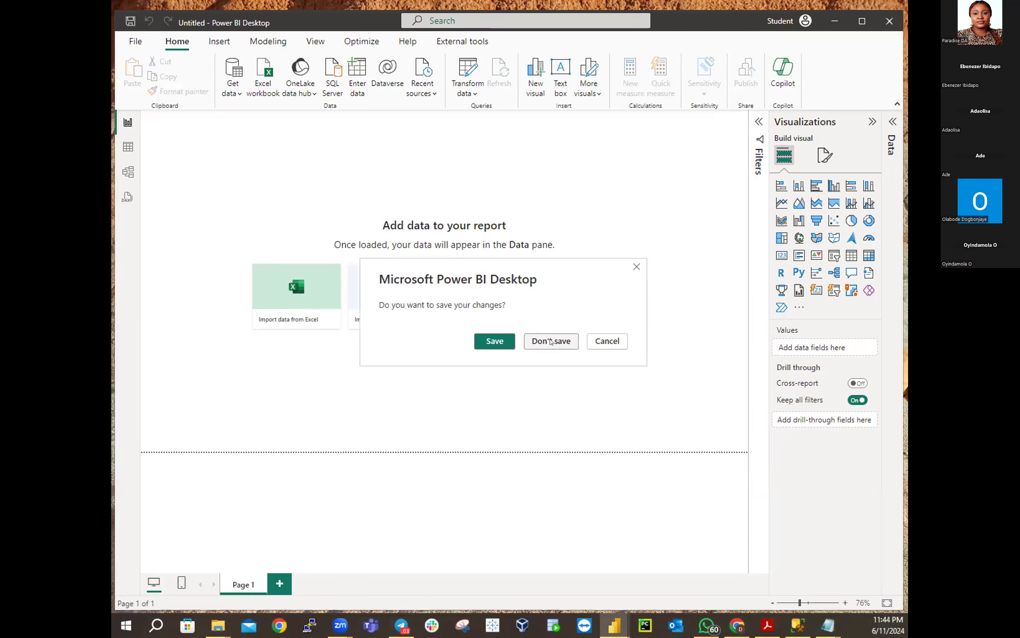
pyautogui.click(551, 341)
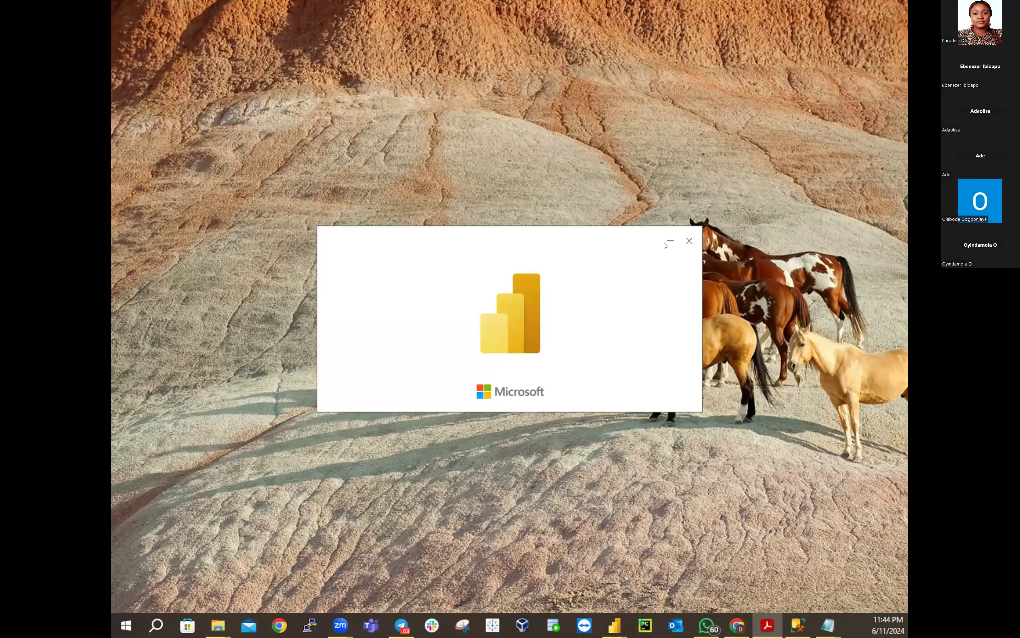
pyautogui.click(686, 241)
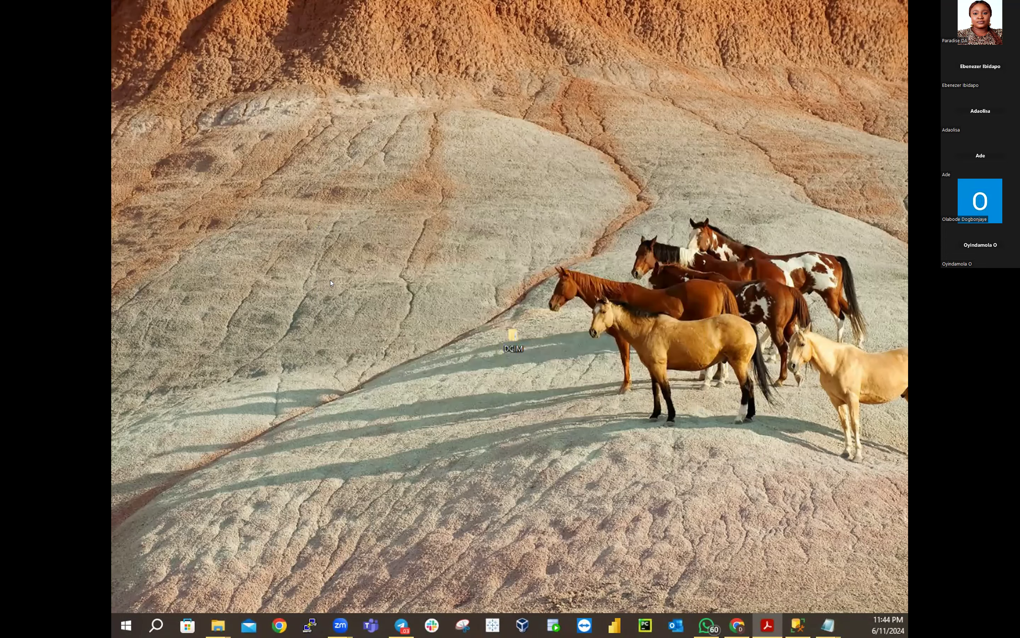